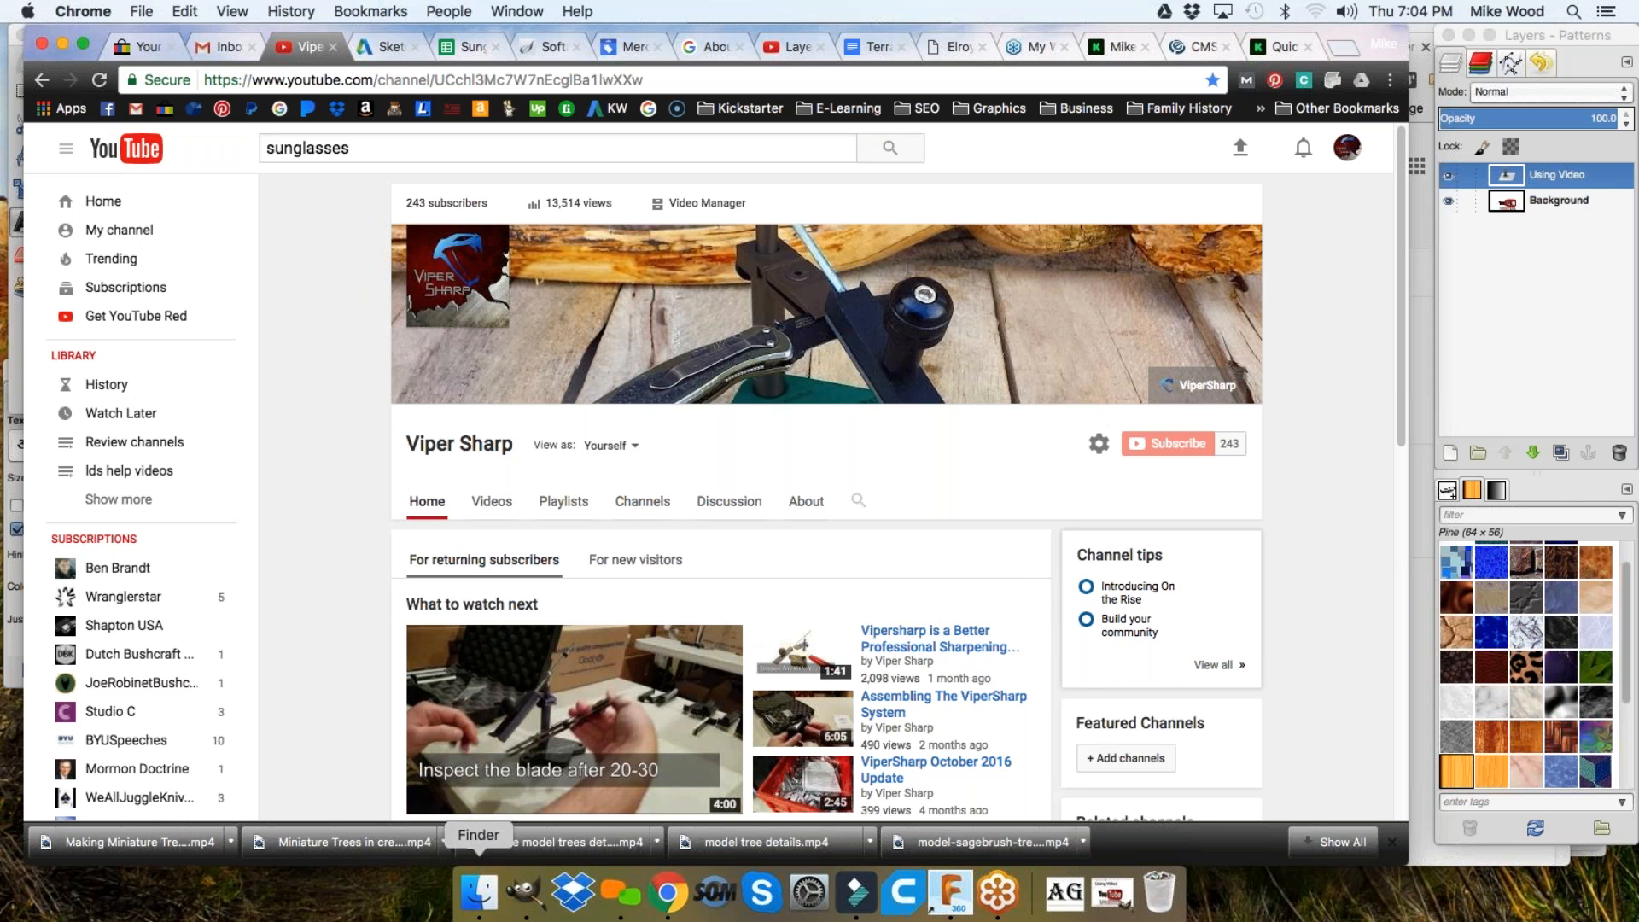
Switch to Finder and arrange the 2017 and Camera Uploads folder windows so both sets of files can be viewed
{"action": "left_click", "coordinate": [482, 890]}
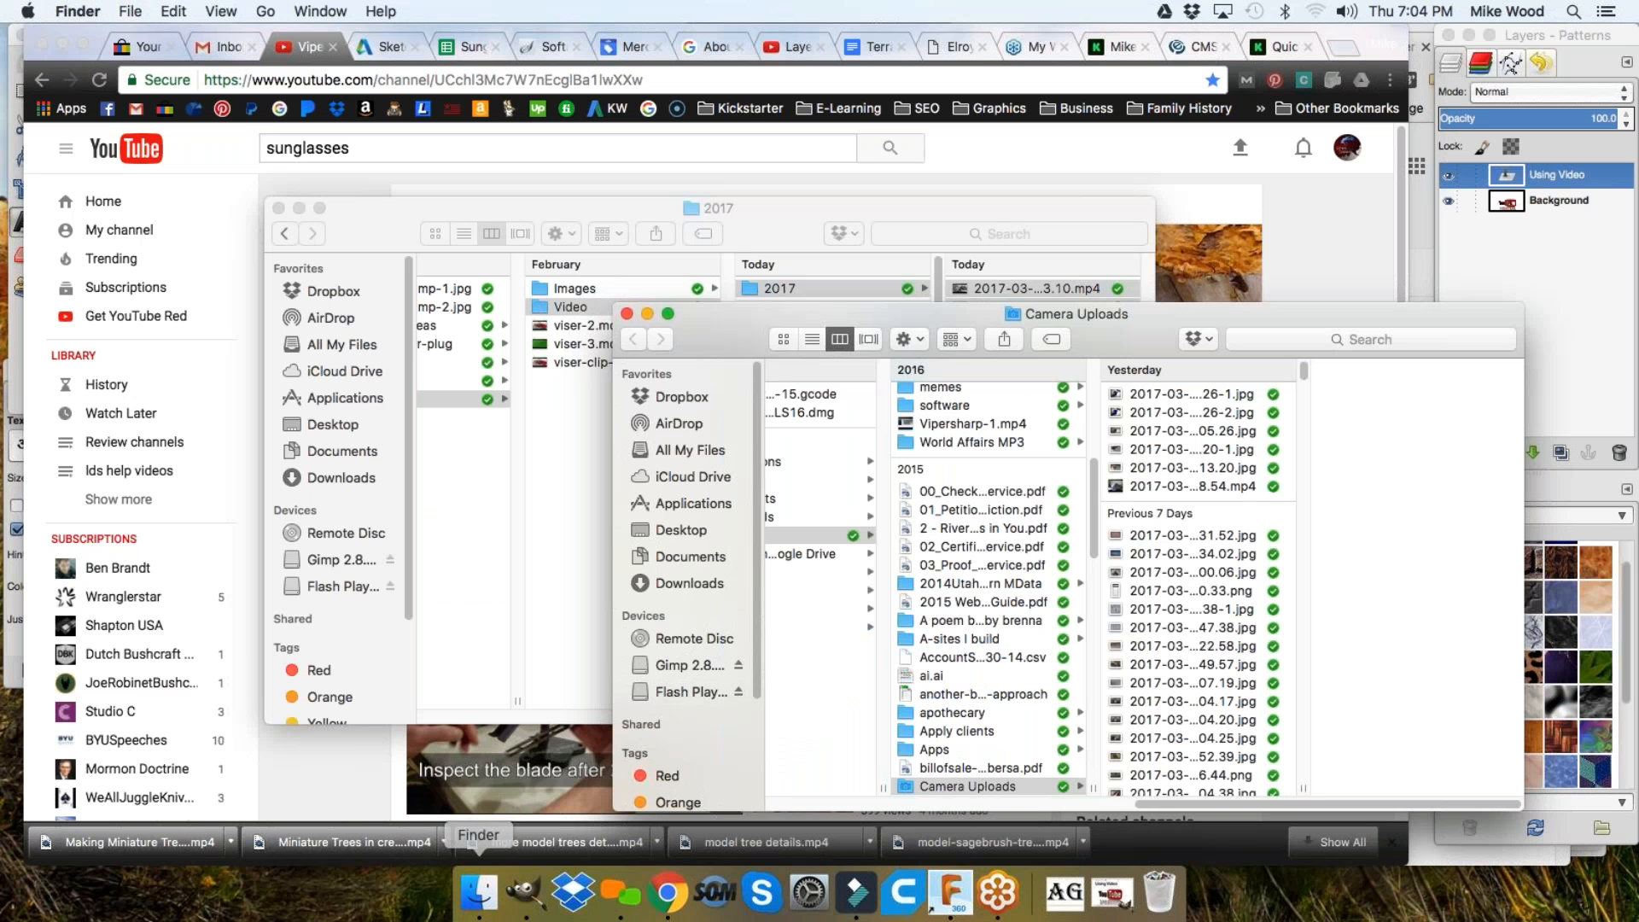
{"action": "left_click_drag", "start_coordinate": [1108, 321], "coordinate": [1104, 285]}
{"action": "left_click_drag", "start_coordinate": [858, 221], "coordinate": [726, 162]}
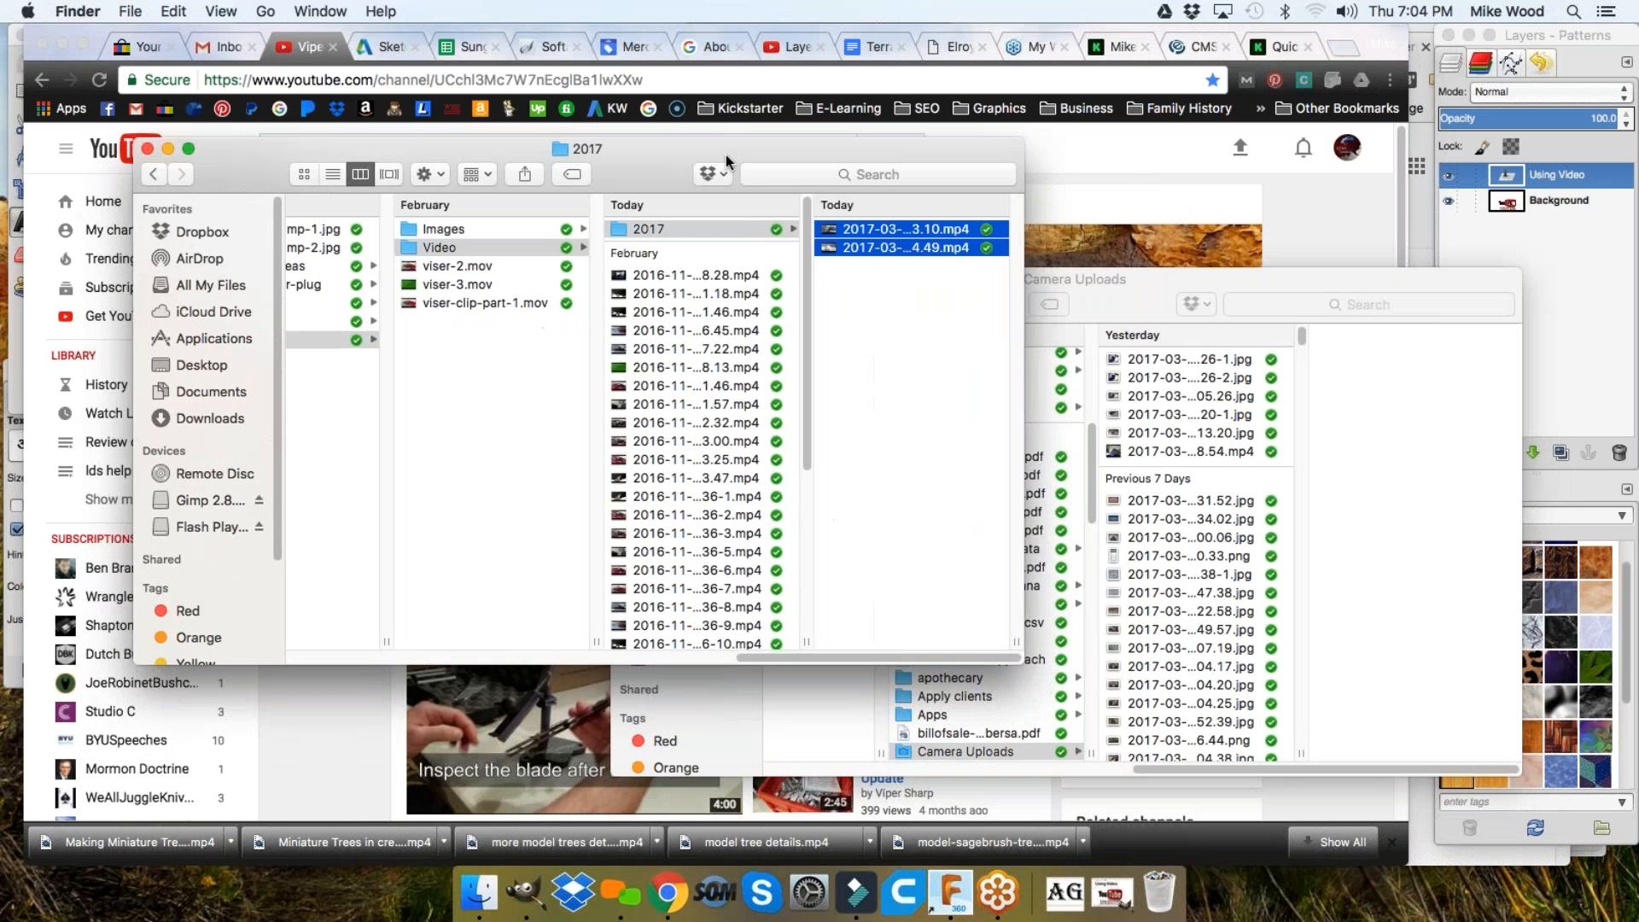
{"action": "left_click", "coordinate": [1122, 291]}
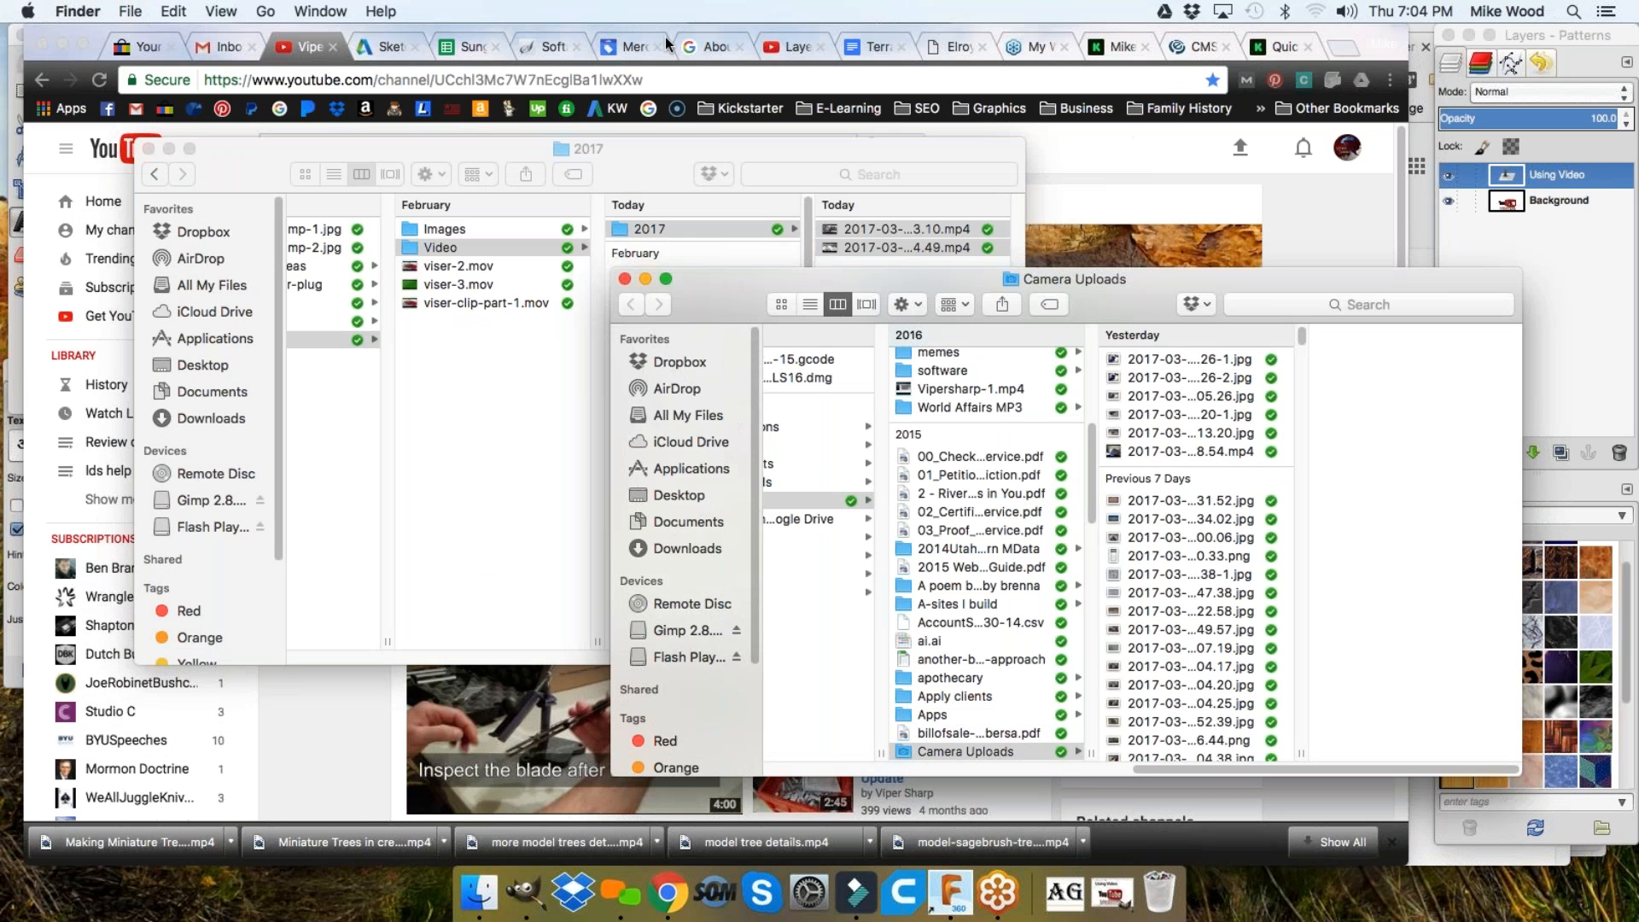
Switch to Chrome and load dropbox.com in place of the Google AdWords help article
{"action": "left_click", "coordinate": [711, 46]}
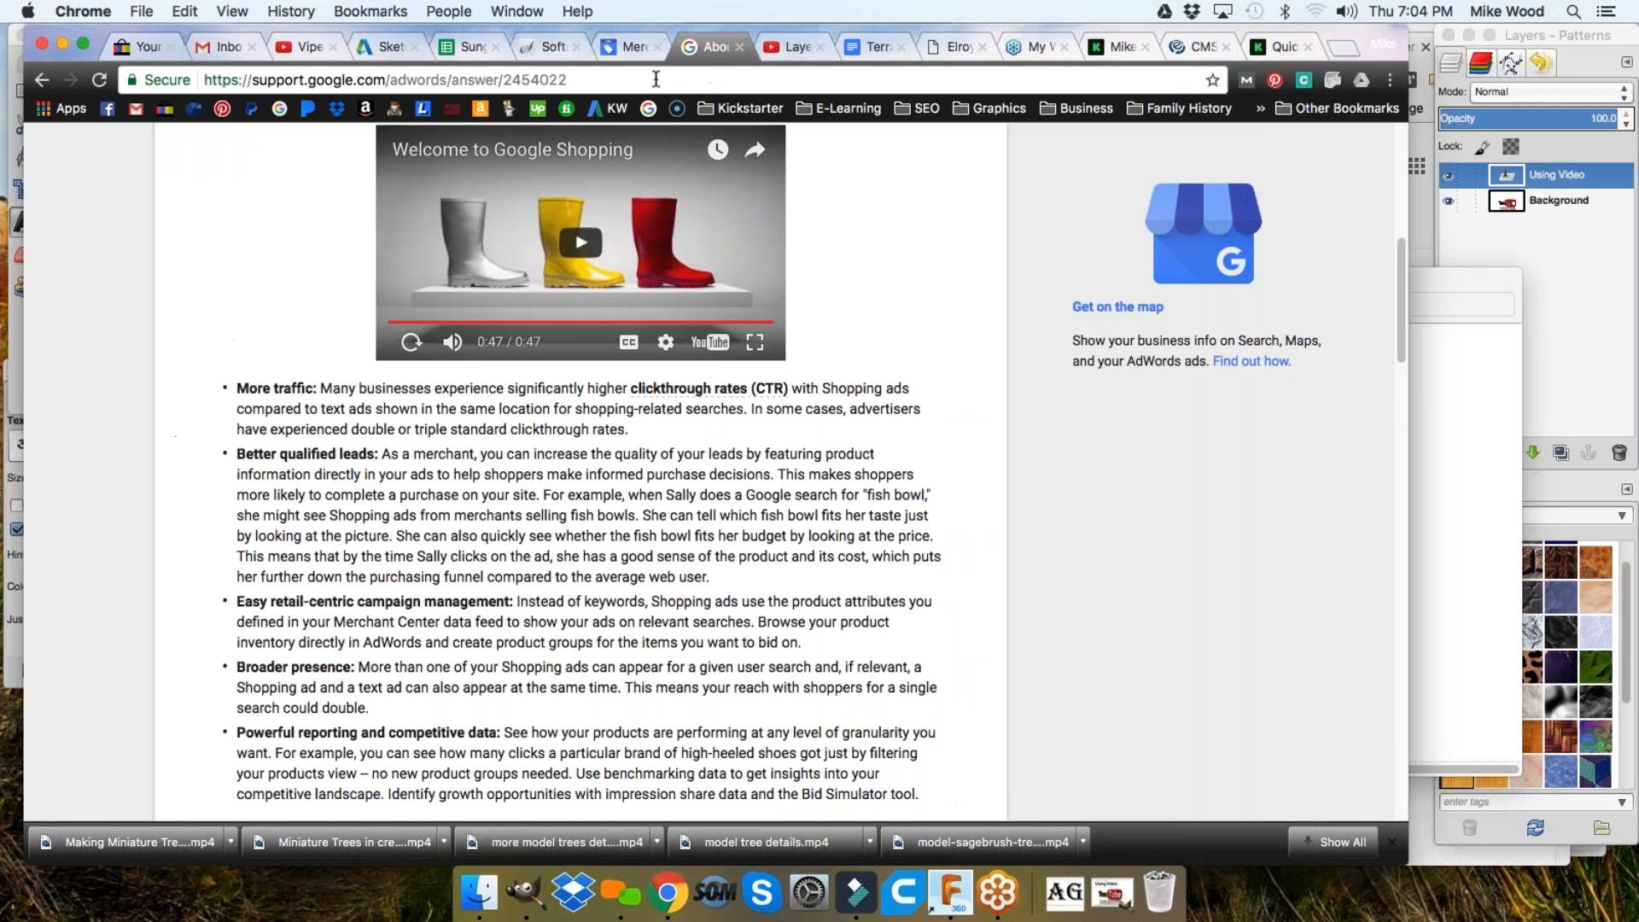
{"action": "left_click", "coordinate": [655, 79]}
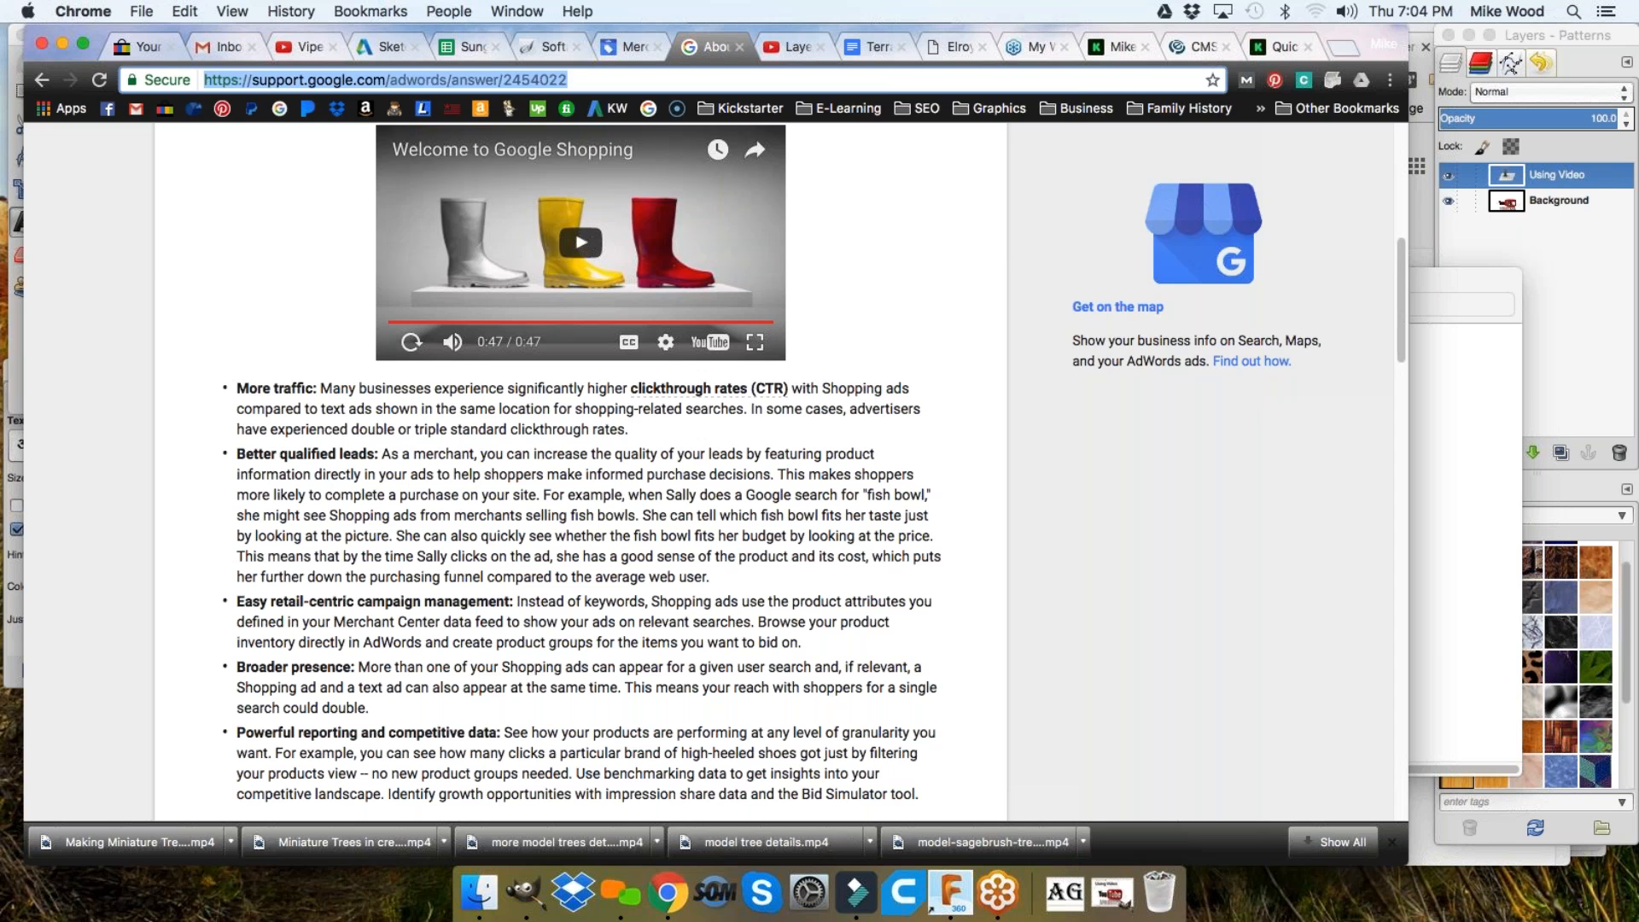
{"action": "type", "text": "dropbox."}
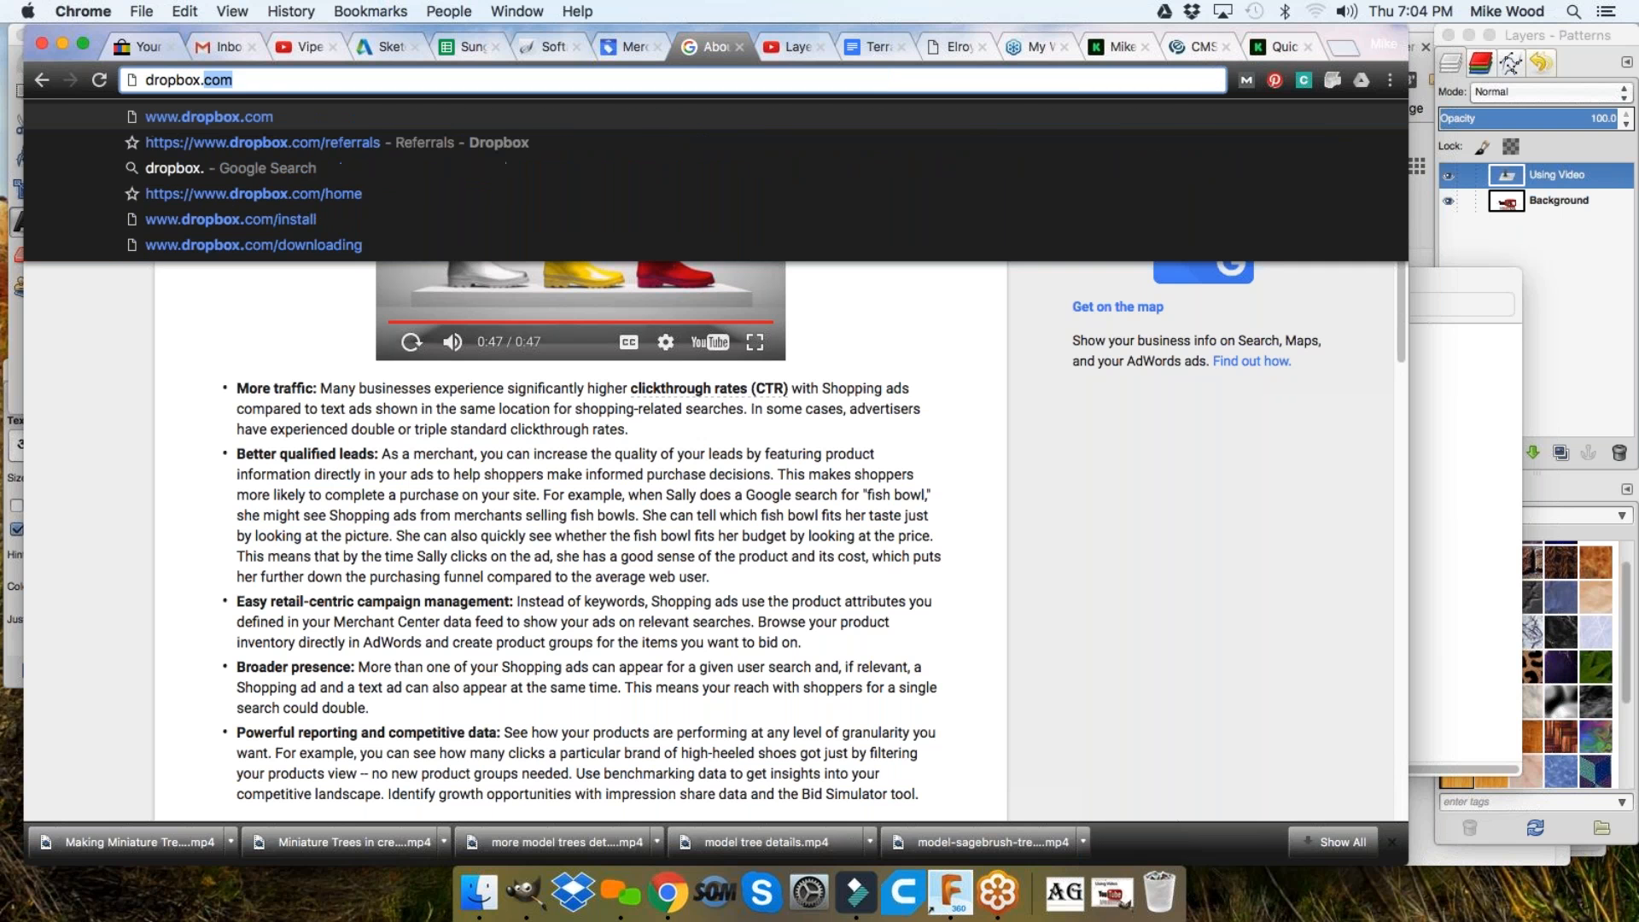
{"action": "key", "text": "Return"}
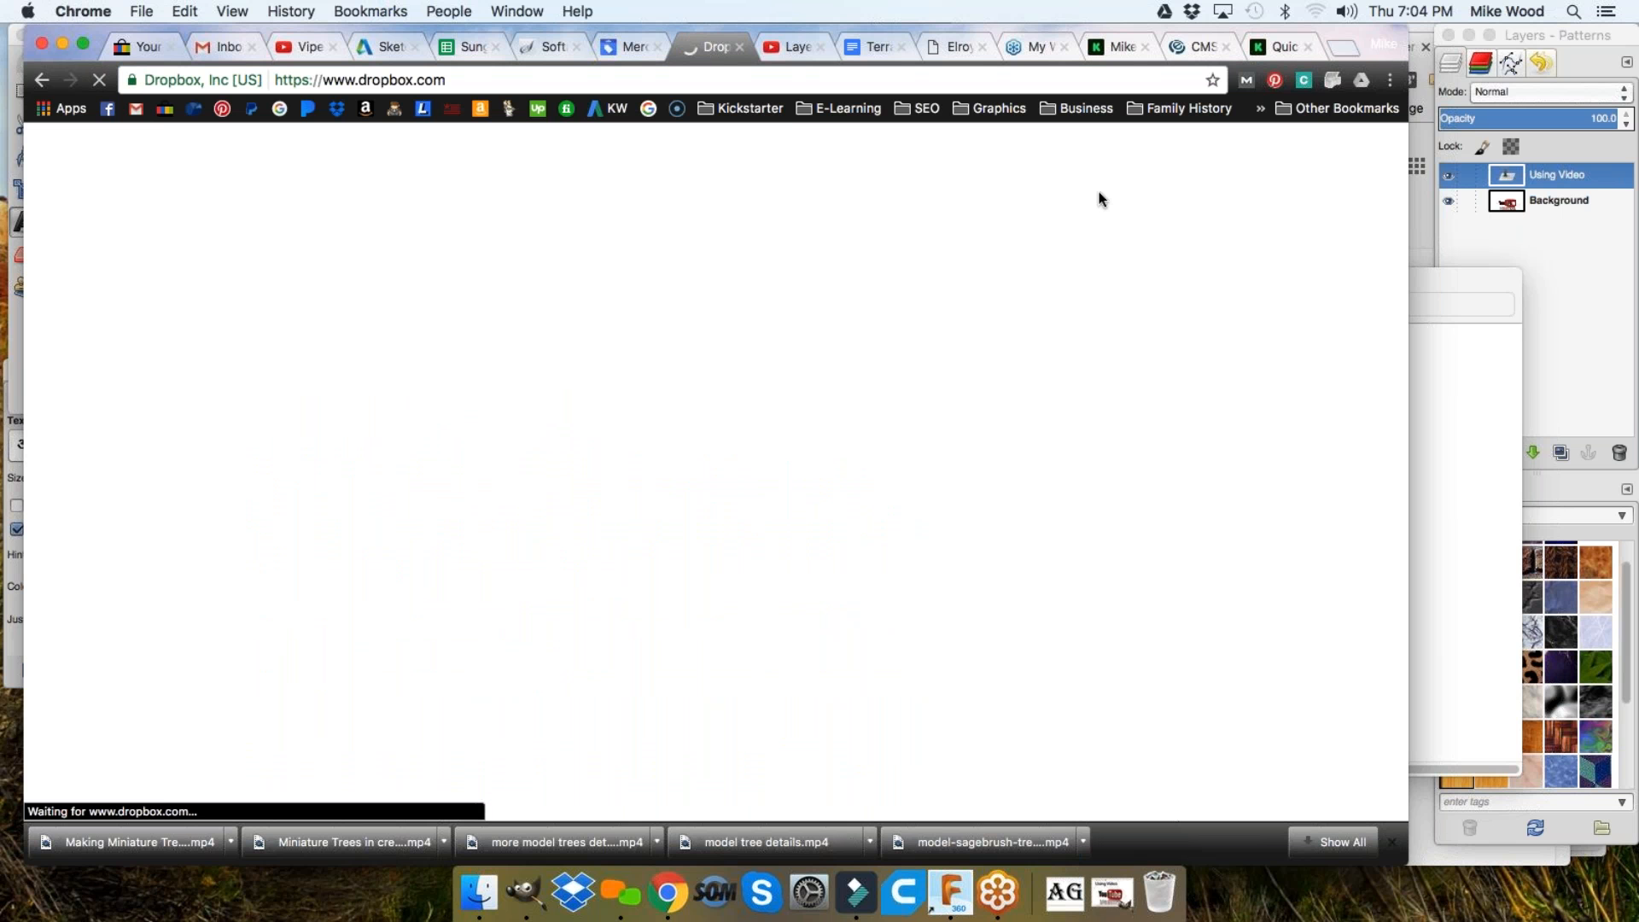
In the other Chrome window, open The Consulting Program webinars page from the work bookmarks and view its ebay topics
{"action": "left_click", "coordinate": [1424, 244]}
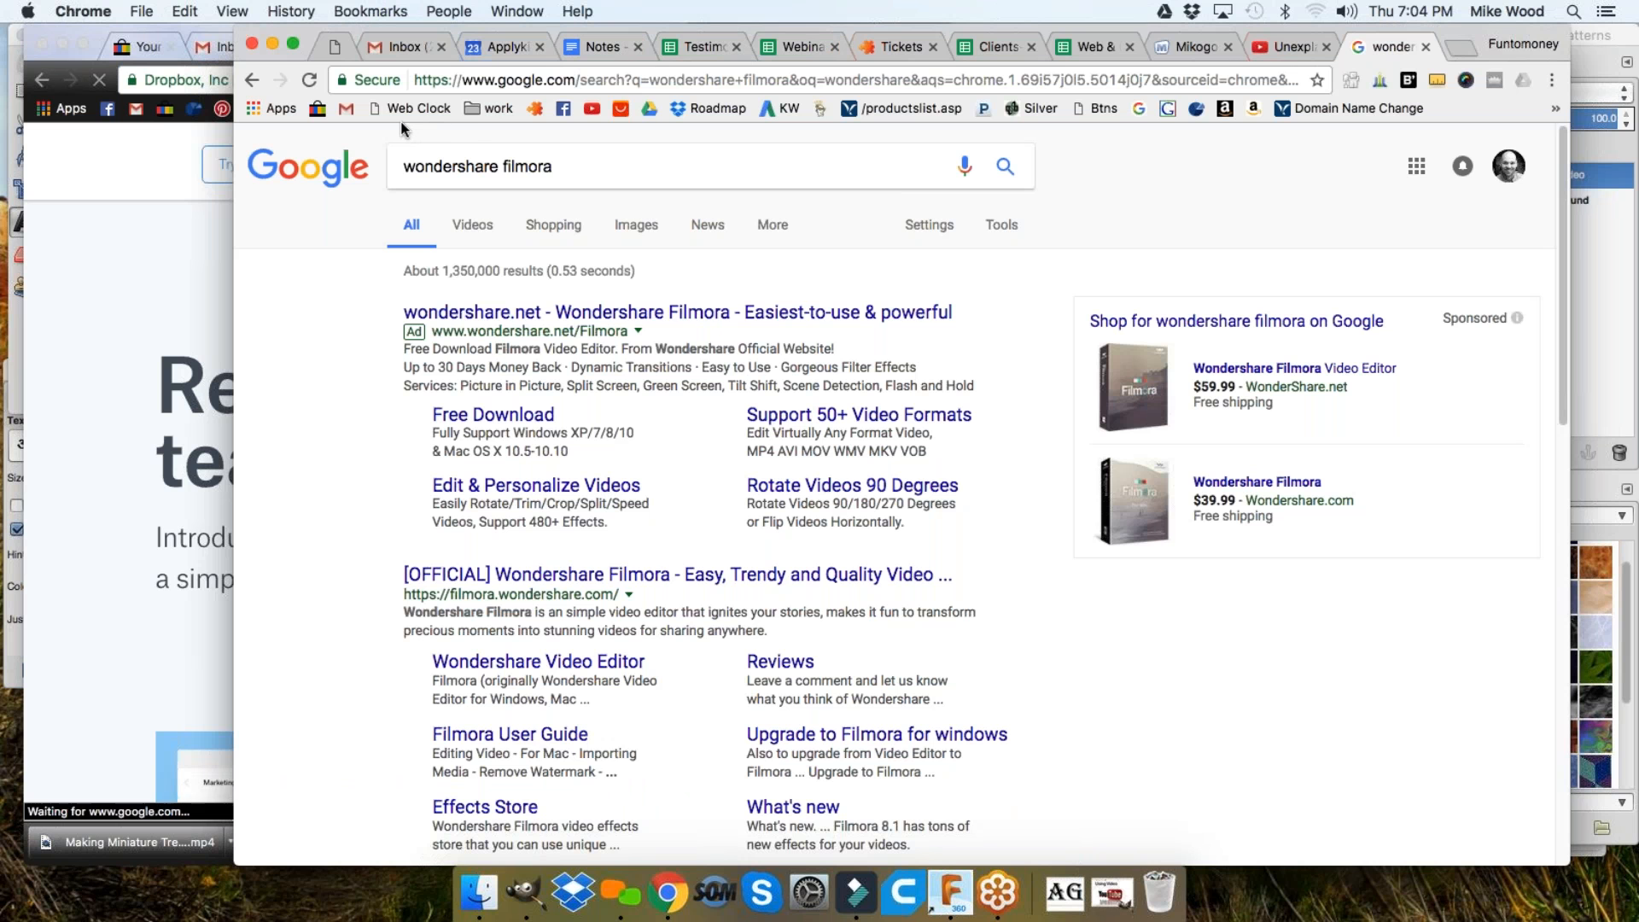
{"action": "left_click", "coordinate": [484, 108]}
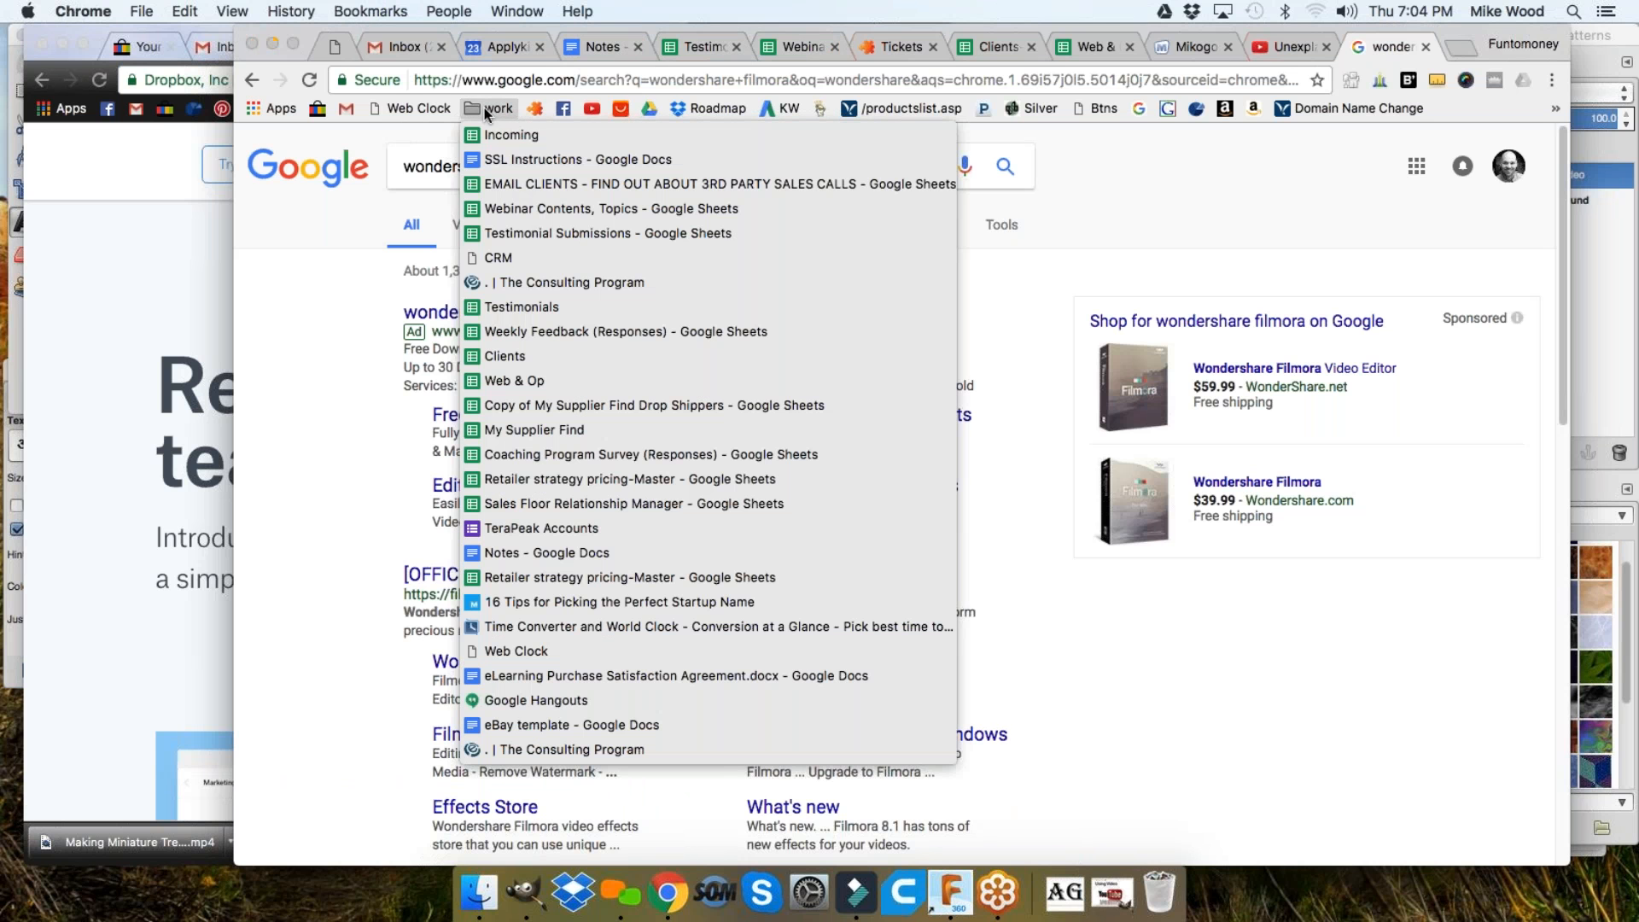
{"action": "left_click", "coordinate": [516, 285]}
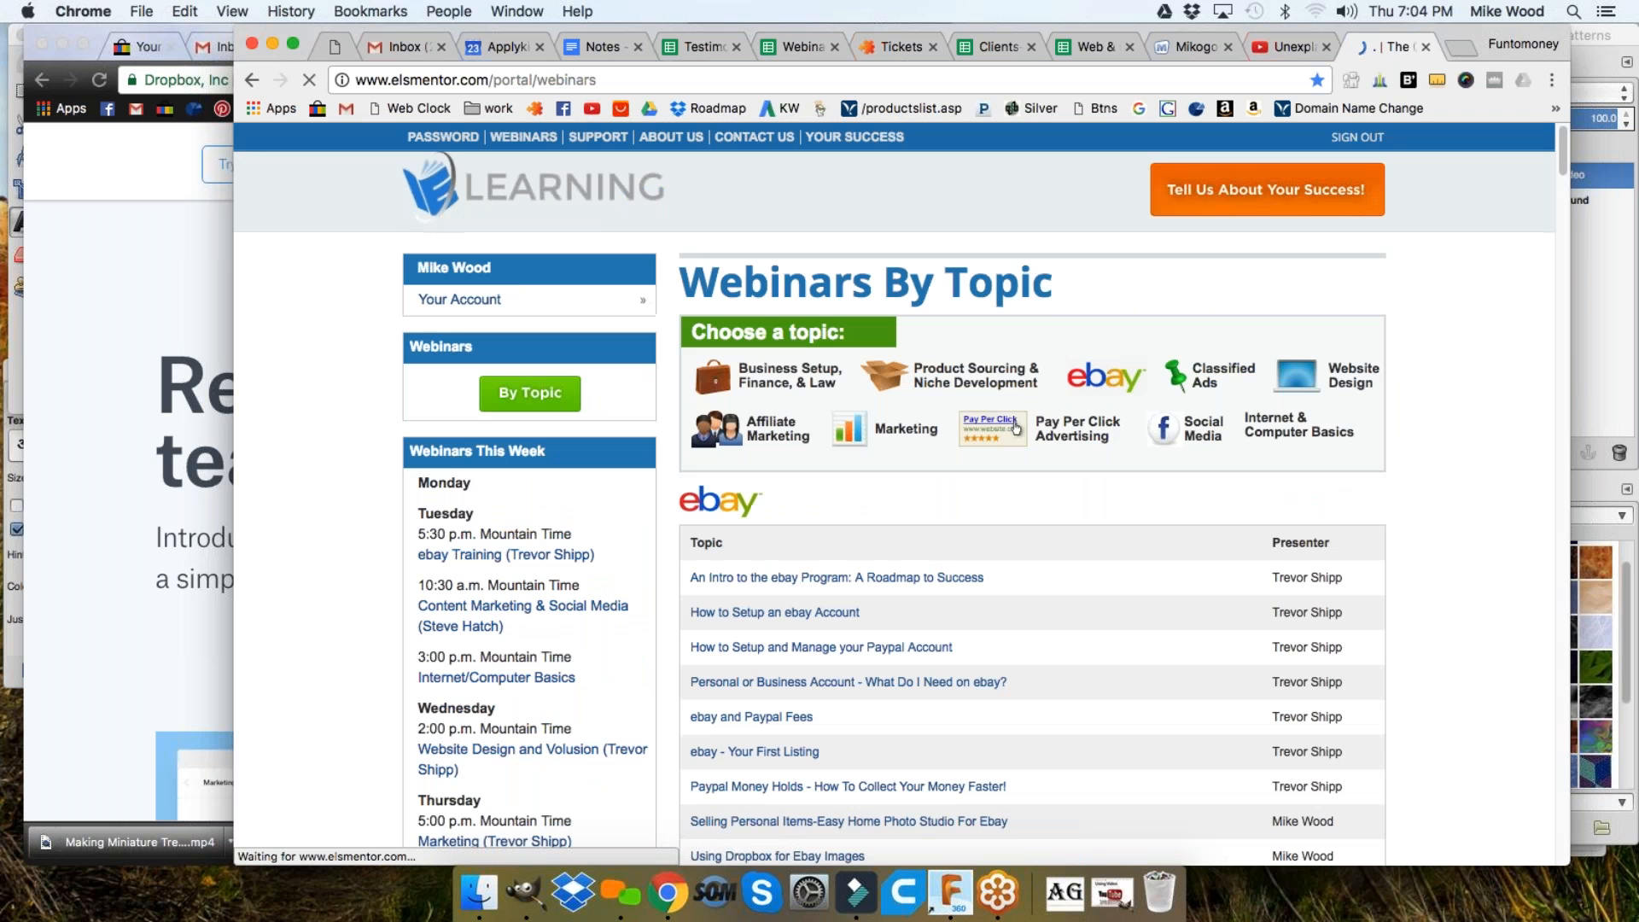
{"action": "scroll", "coordinate": [820, 455], "scroll_direction": "down", "scroll_amount": 3}
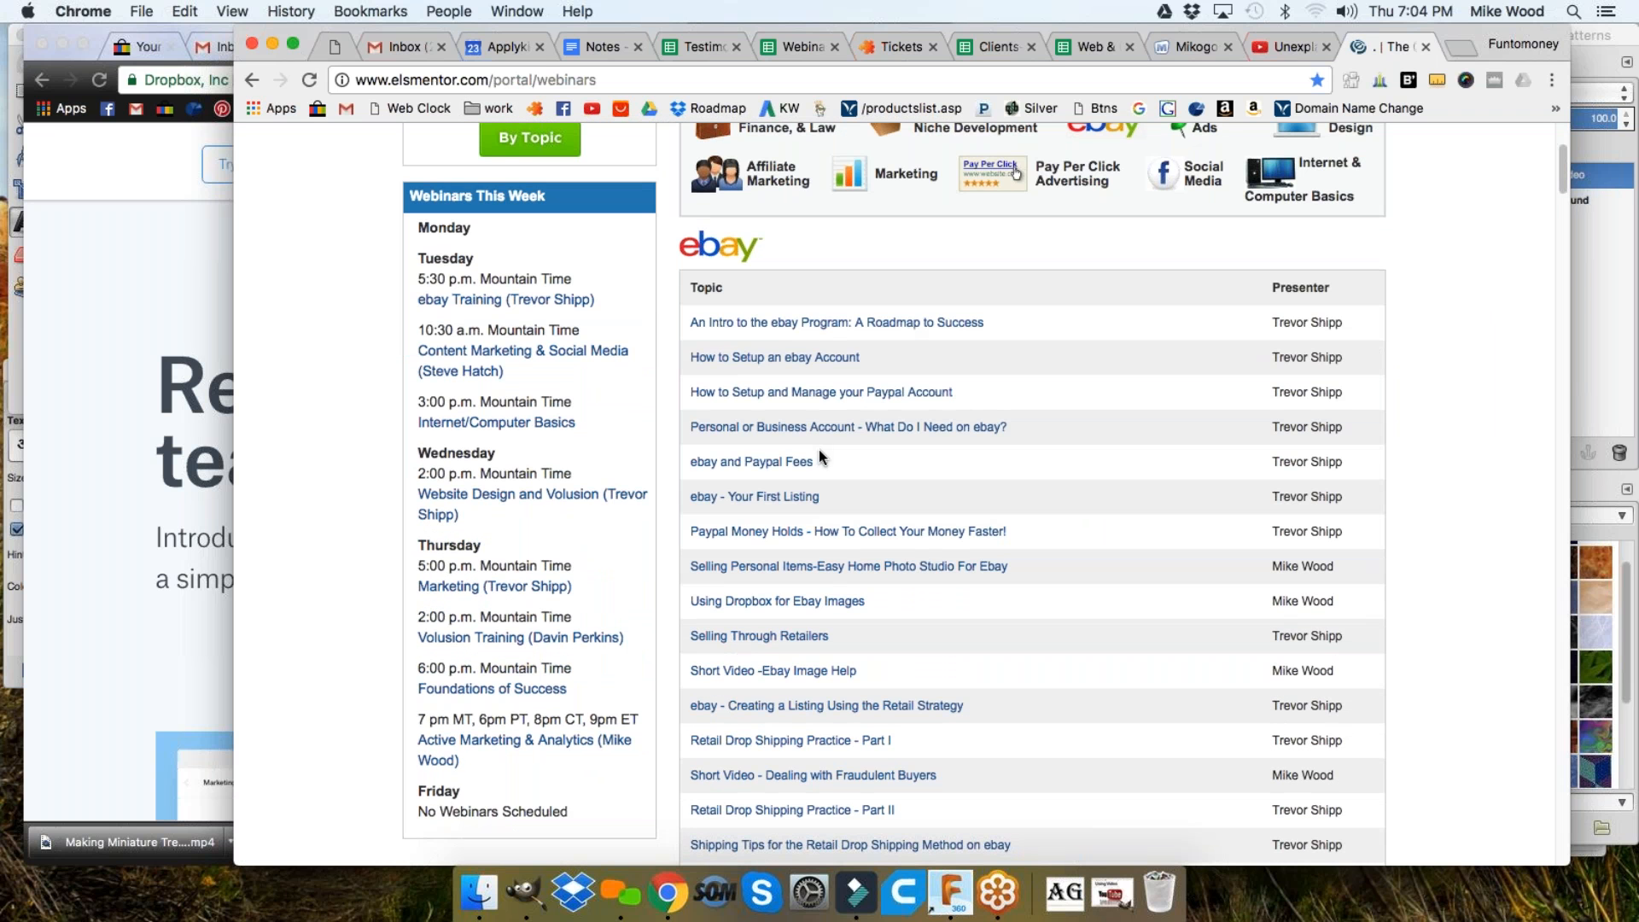
Search the webinar topics page for "dropbox" and compare it with the Dropbox home page in the other window
{"action": "key", "text": "super+f"}
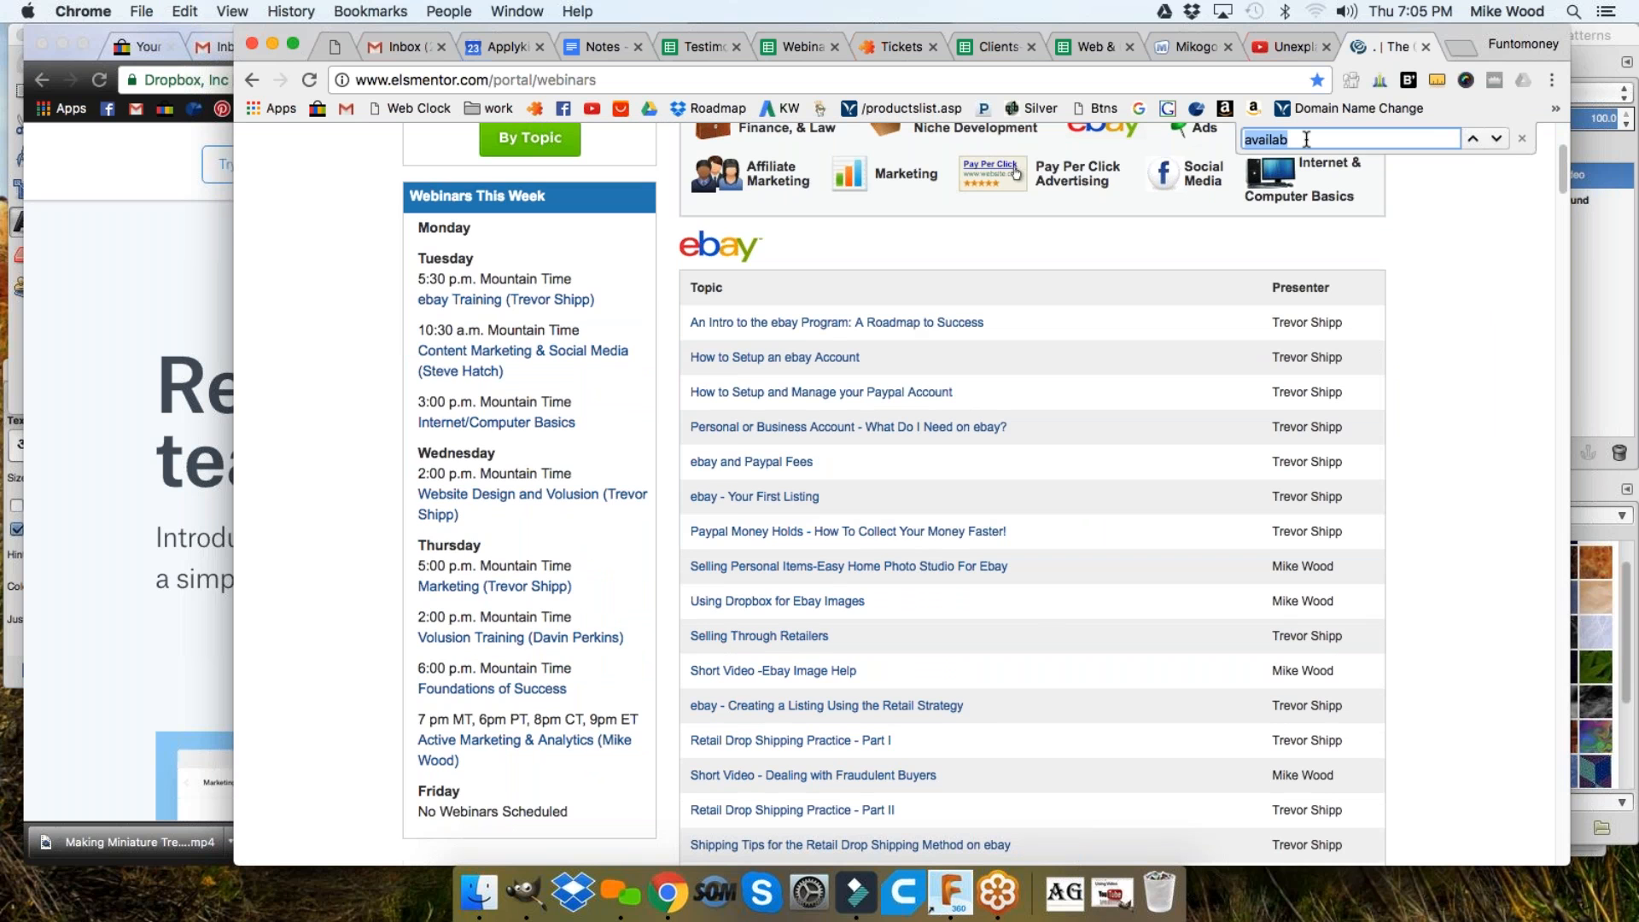
{"action": "type", "text": "dropbo"}
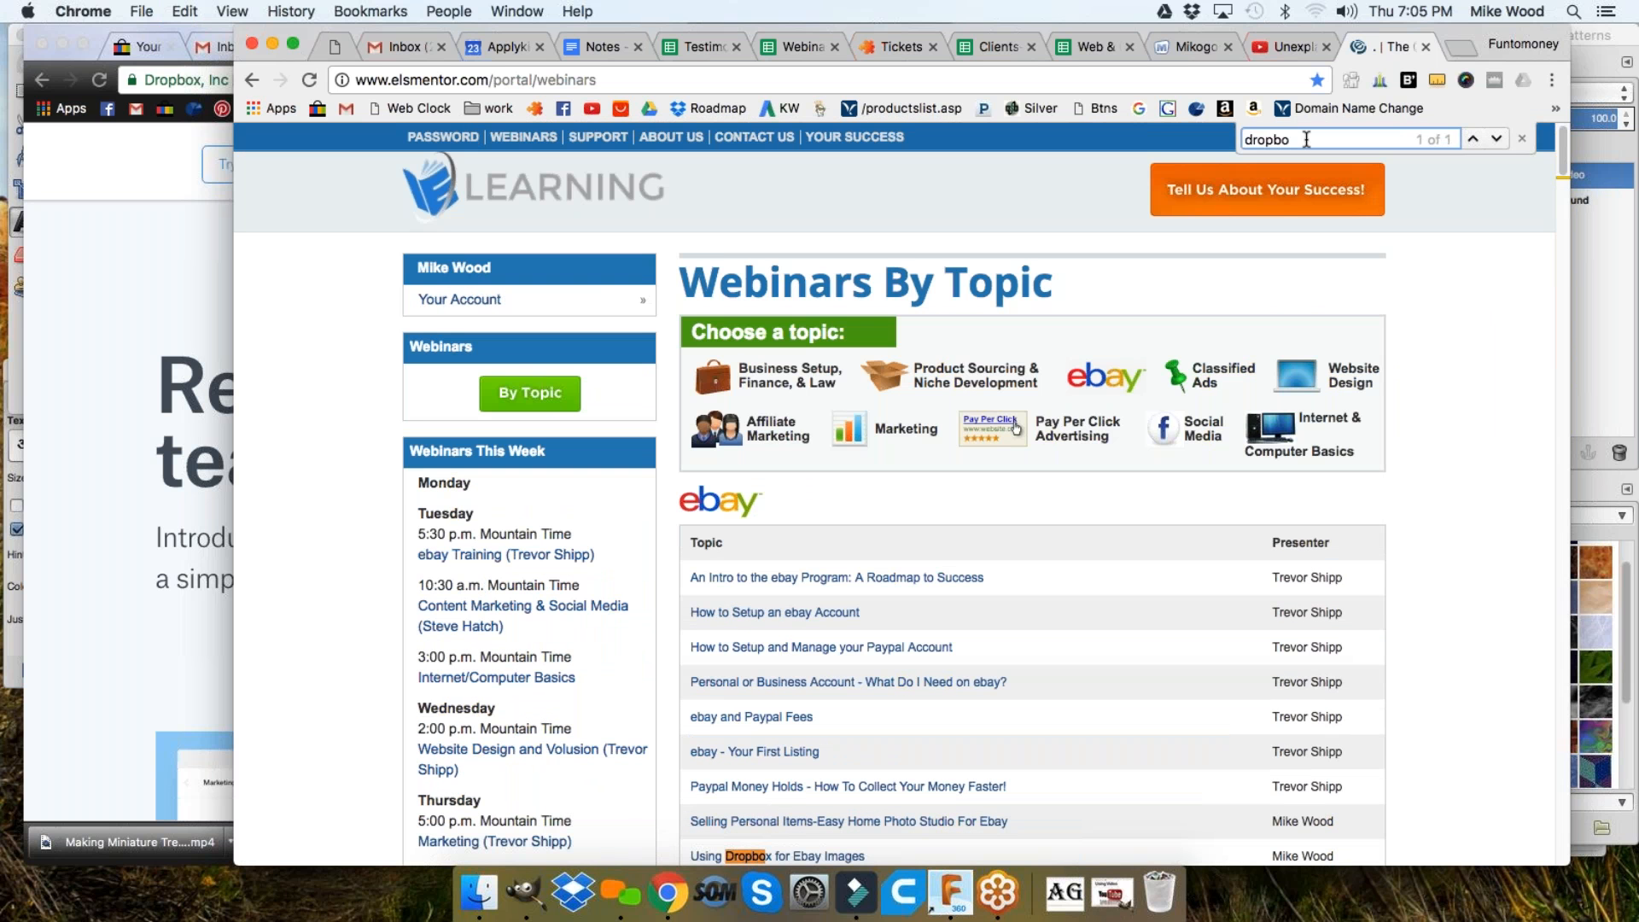
{"action": "type", "text": "x"}
{"action": "scroll", "coordinate": [979, 510], "scroll_direction": "down", "scroll_amount": 6}
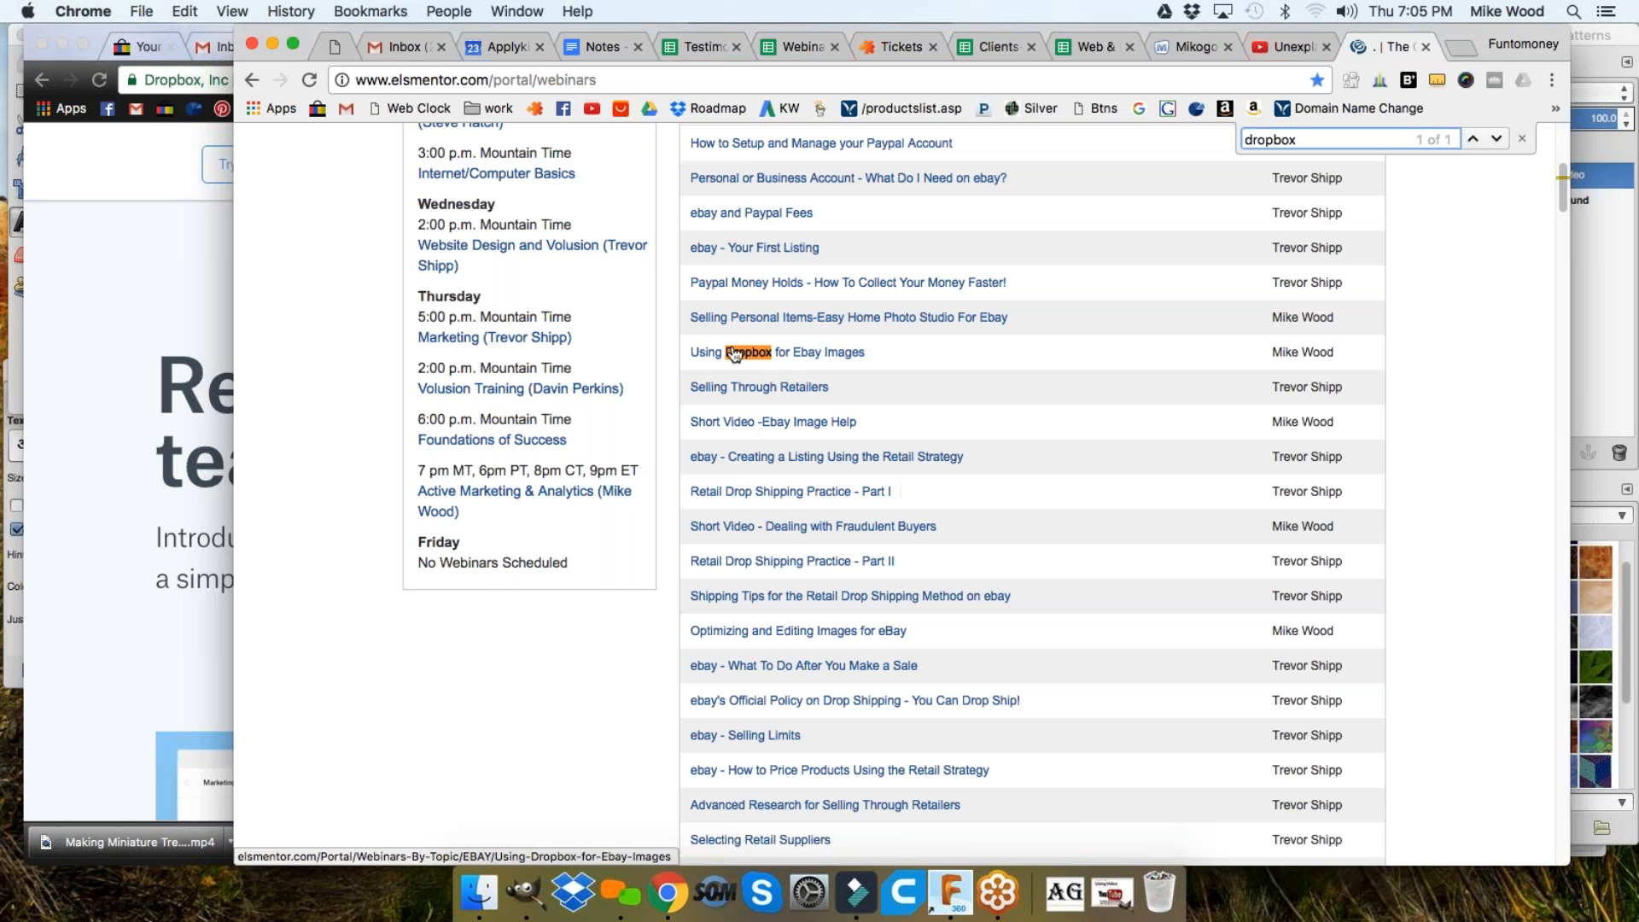
{"action": "scroll", "coordinate": [809, 354], "scroll_direction": "up", "scroll_amount": 3}
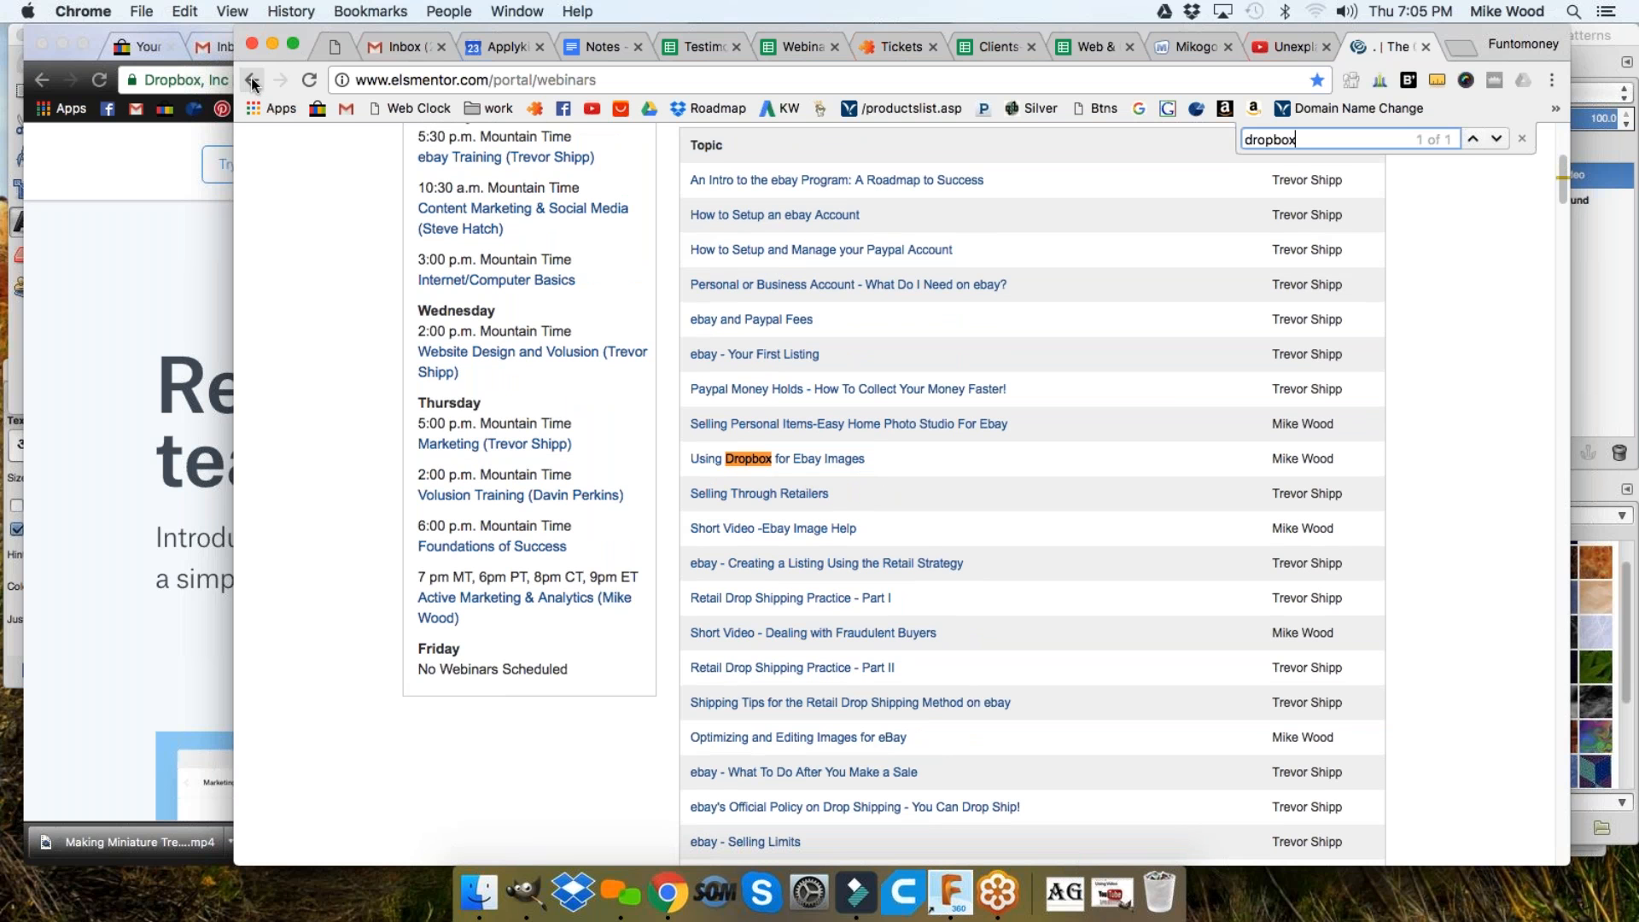
{"action": "left_click", "coordinate": [137, 283]}
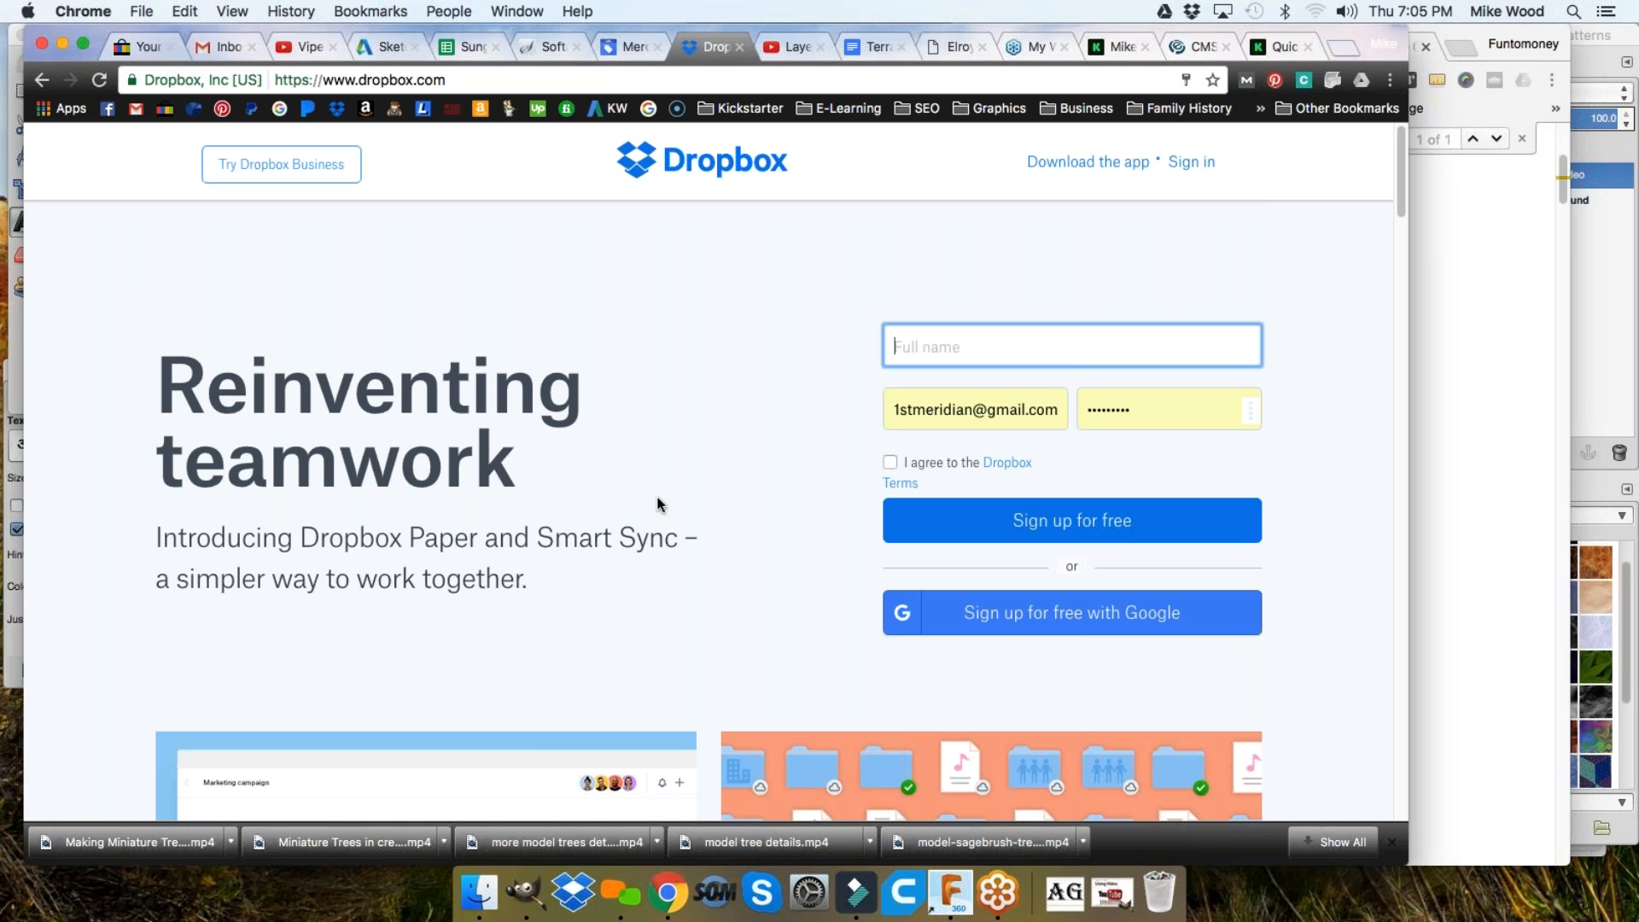
{"action": "left_click", "coordinate": [1487, 253]}
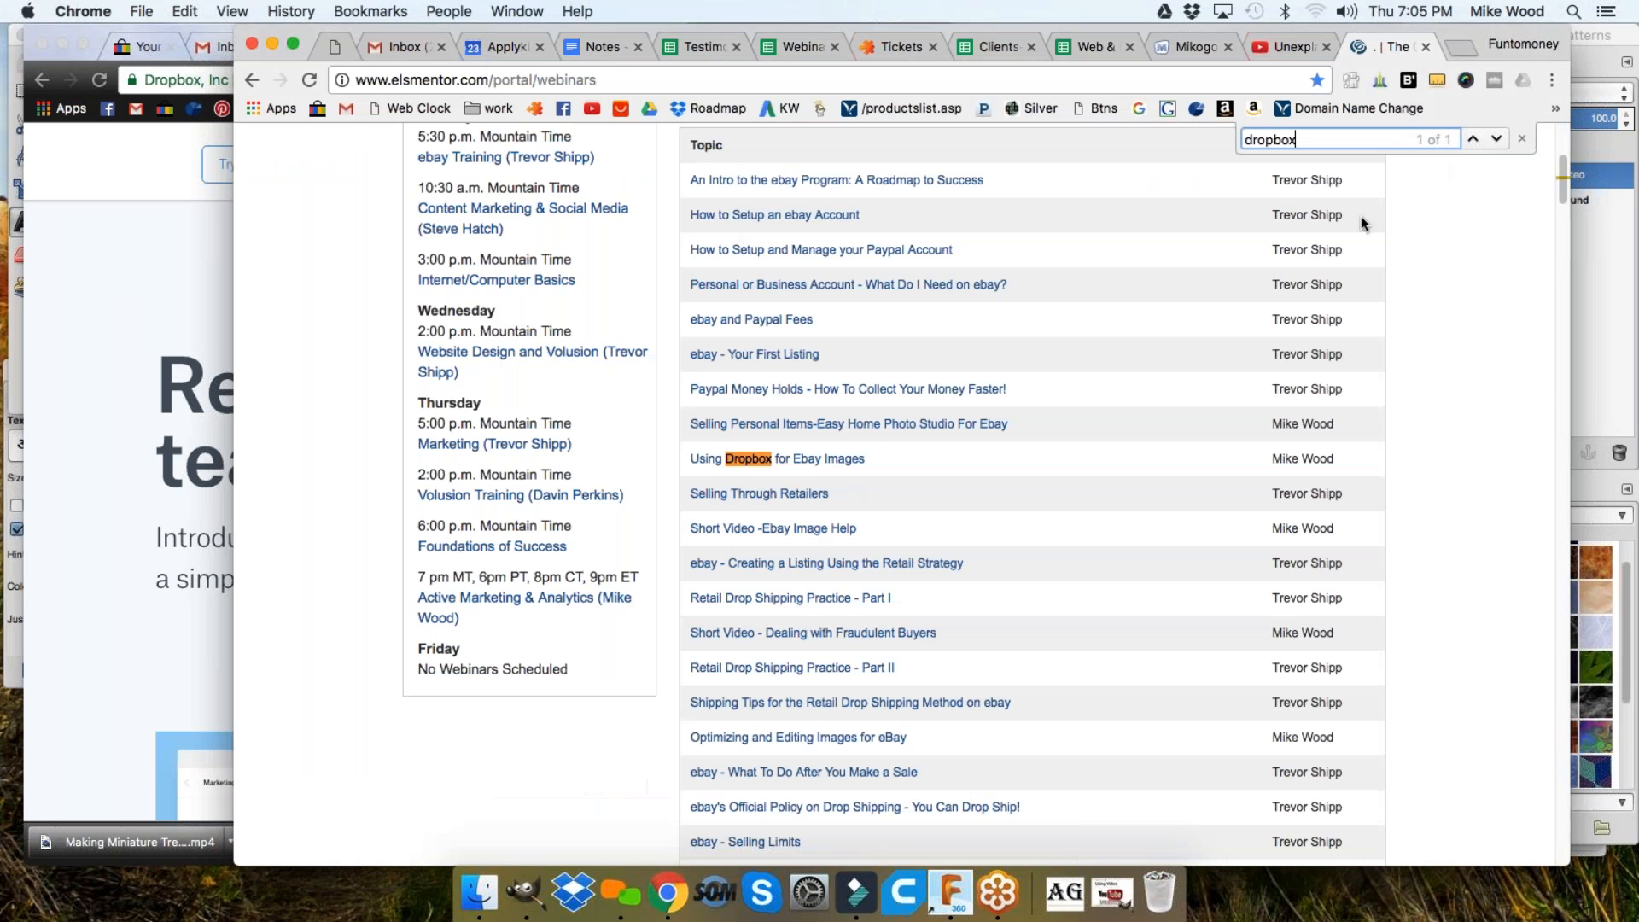
Return to the "wondershare filmora" search results and open the official Wondershare Filmora website
{"action": "left_click", "coordinate": [1522, 140]}
{"action": "left_click", "coordinate": [252, 80]}
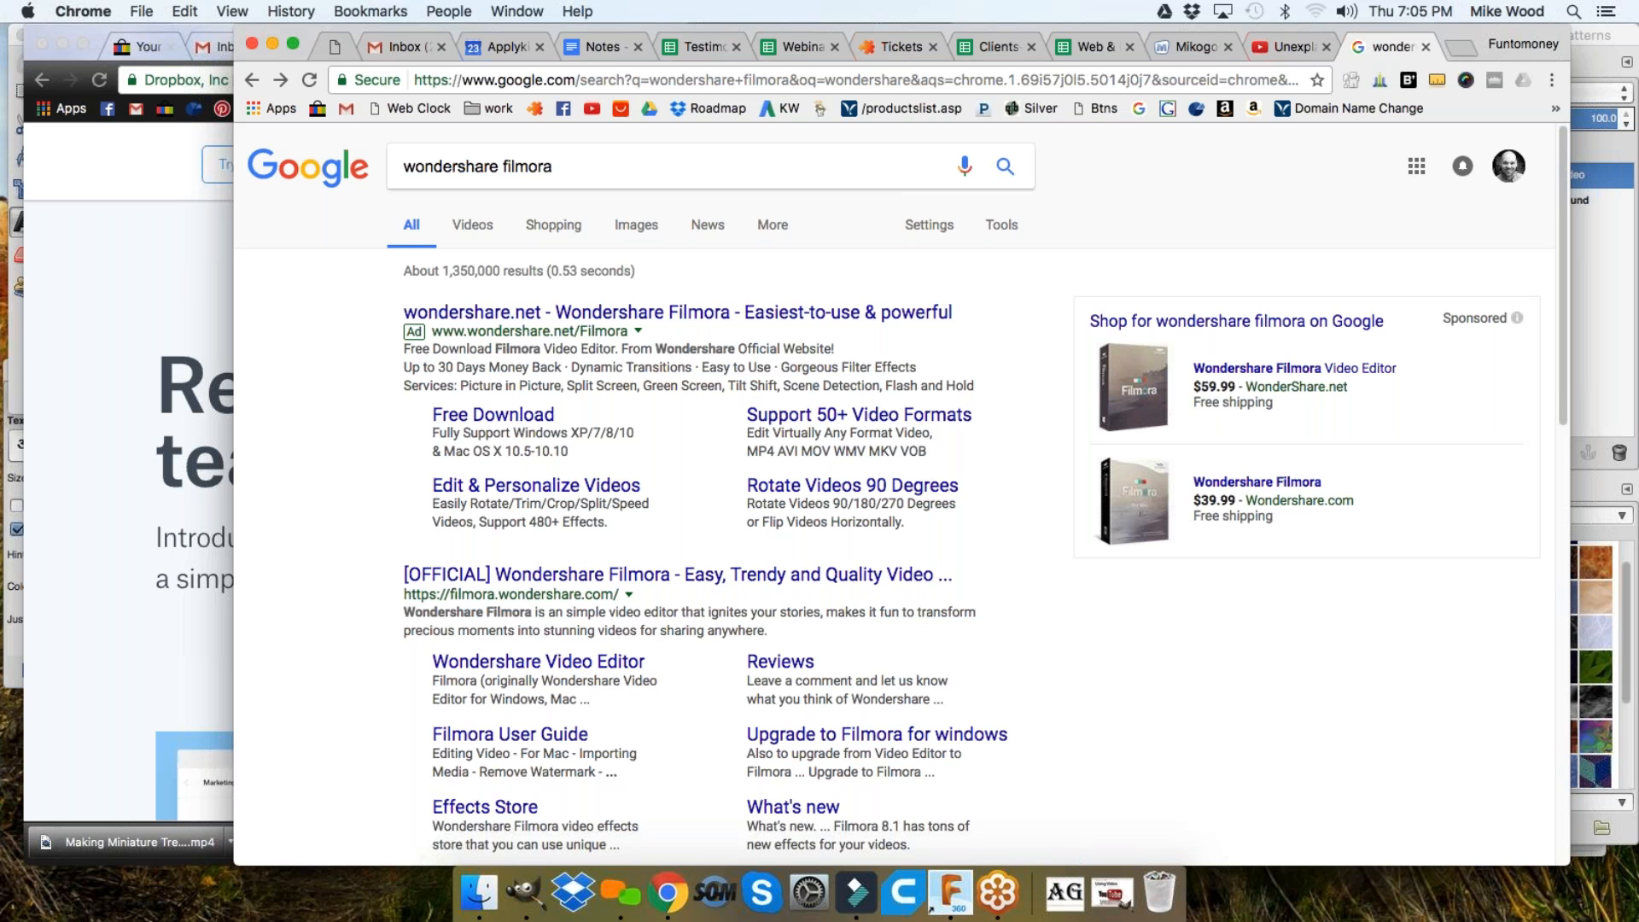
{"action": "left_click_drag", "start_coordinate": [566, 166], "coordinate": [401, 165]}
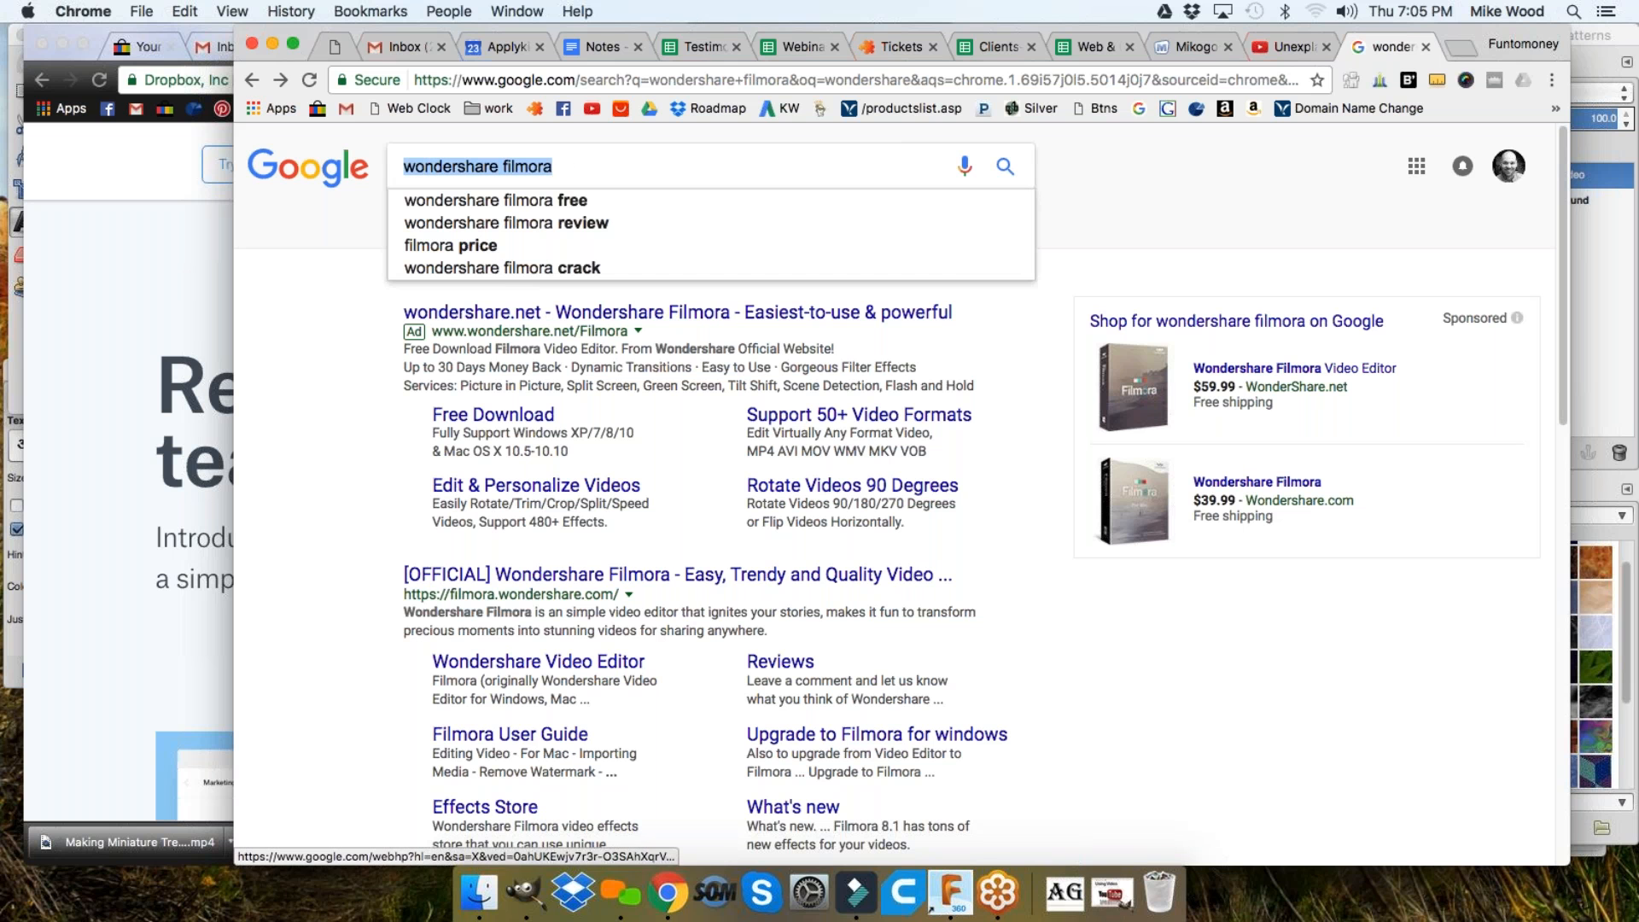
{"action": "scroll", "coordinate": [389, 418], "scroll_direction": "down", "scroll_amount": 1}
{"action": "scroll", "coordinate": [389, 424], "scroll_direction": "down", "scroll_amount": 3}
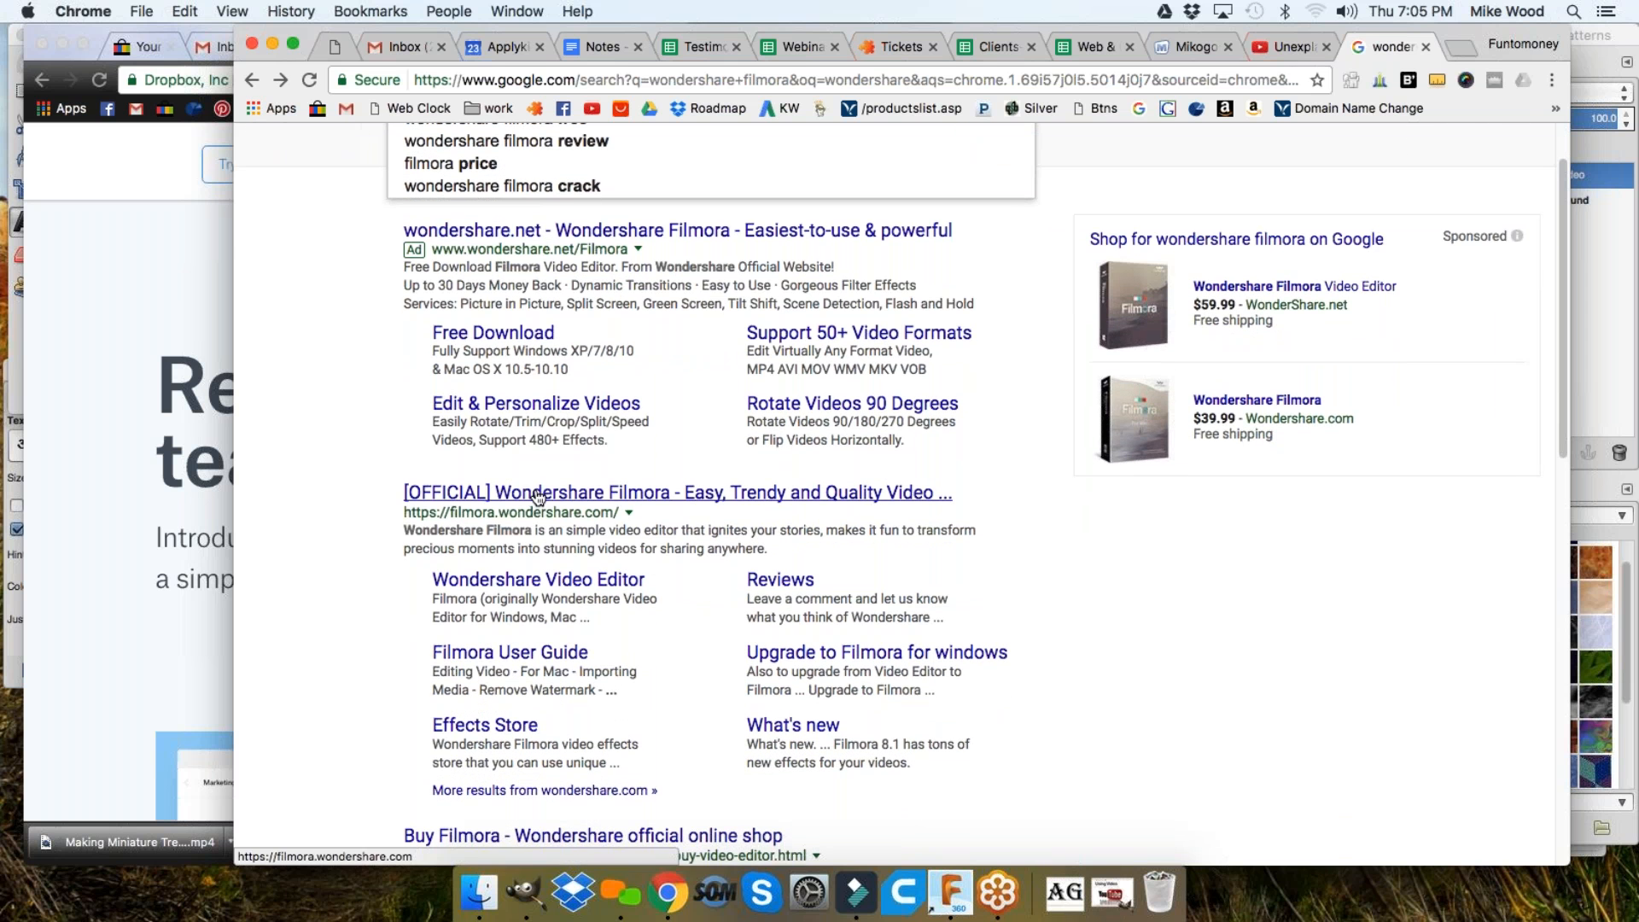
{"action": "left_click", "coordinate": [539, 494]}
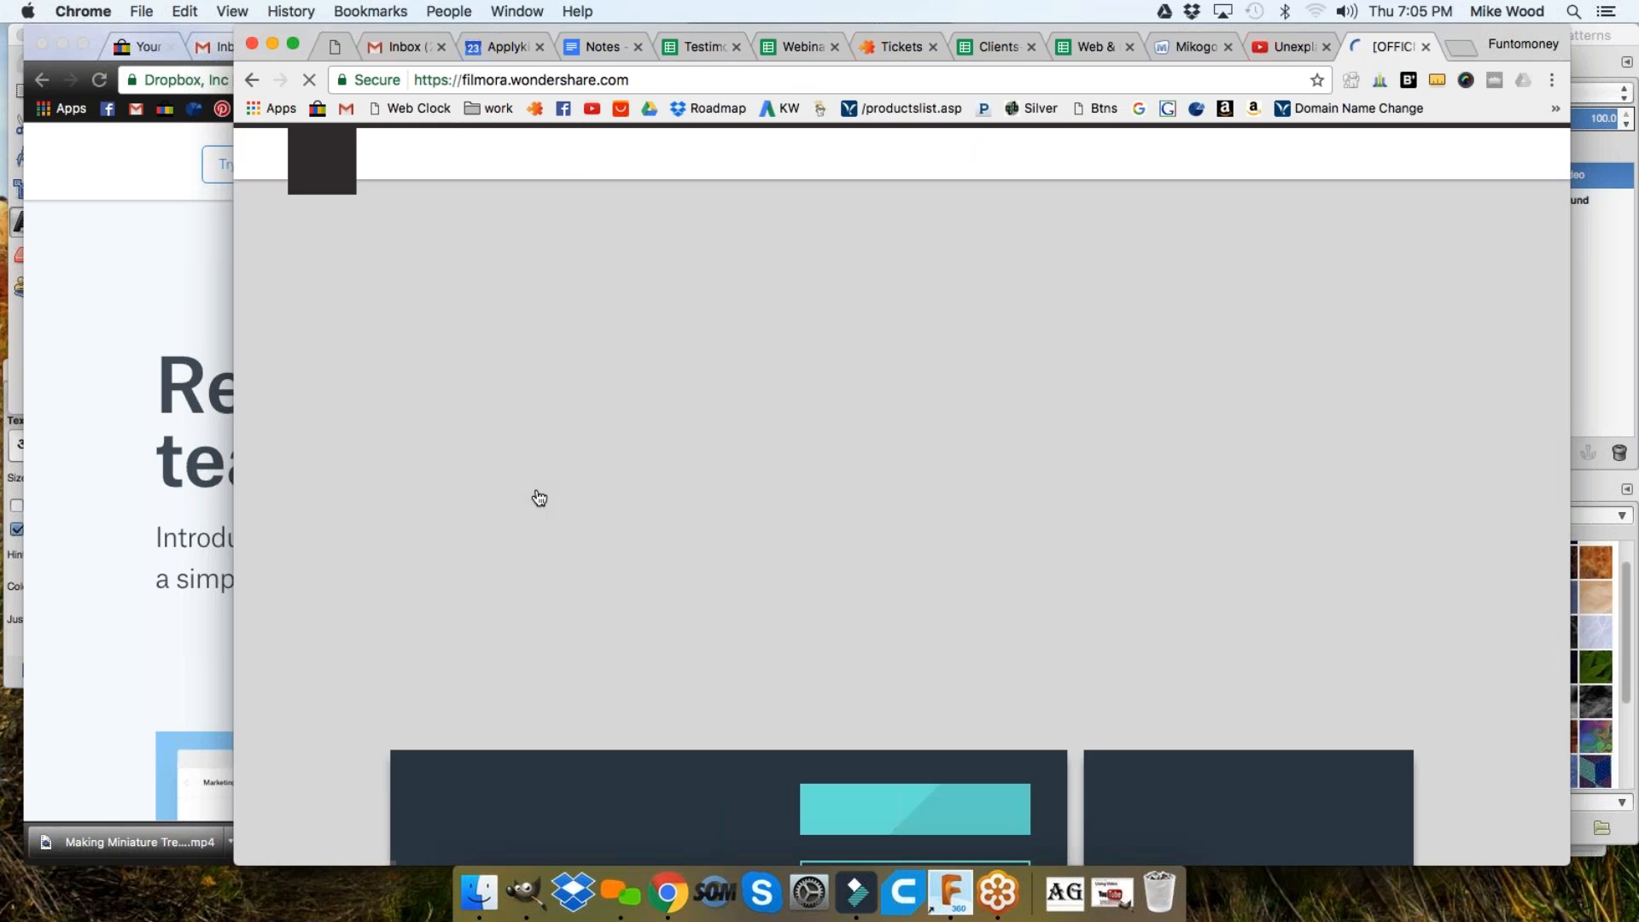
Examine the Filmora home page, including its free download area and the Filmora 8.1 effects section
{"action": "scroll", "coordinate": [714, 484], "scroll_direction": "down", "scroll_amount": 5}
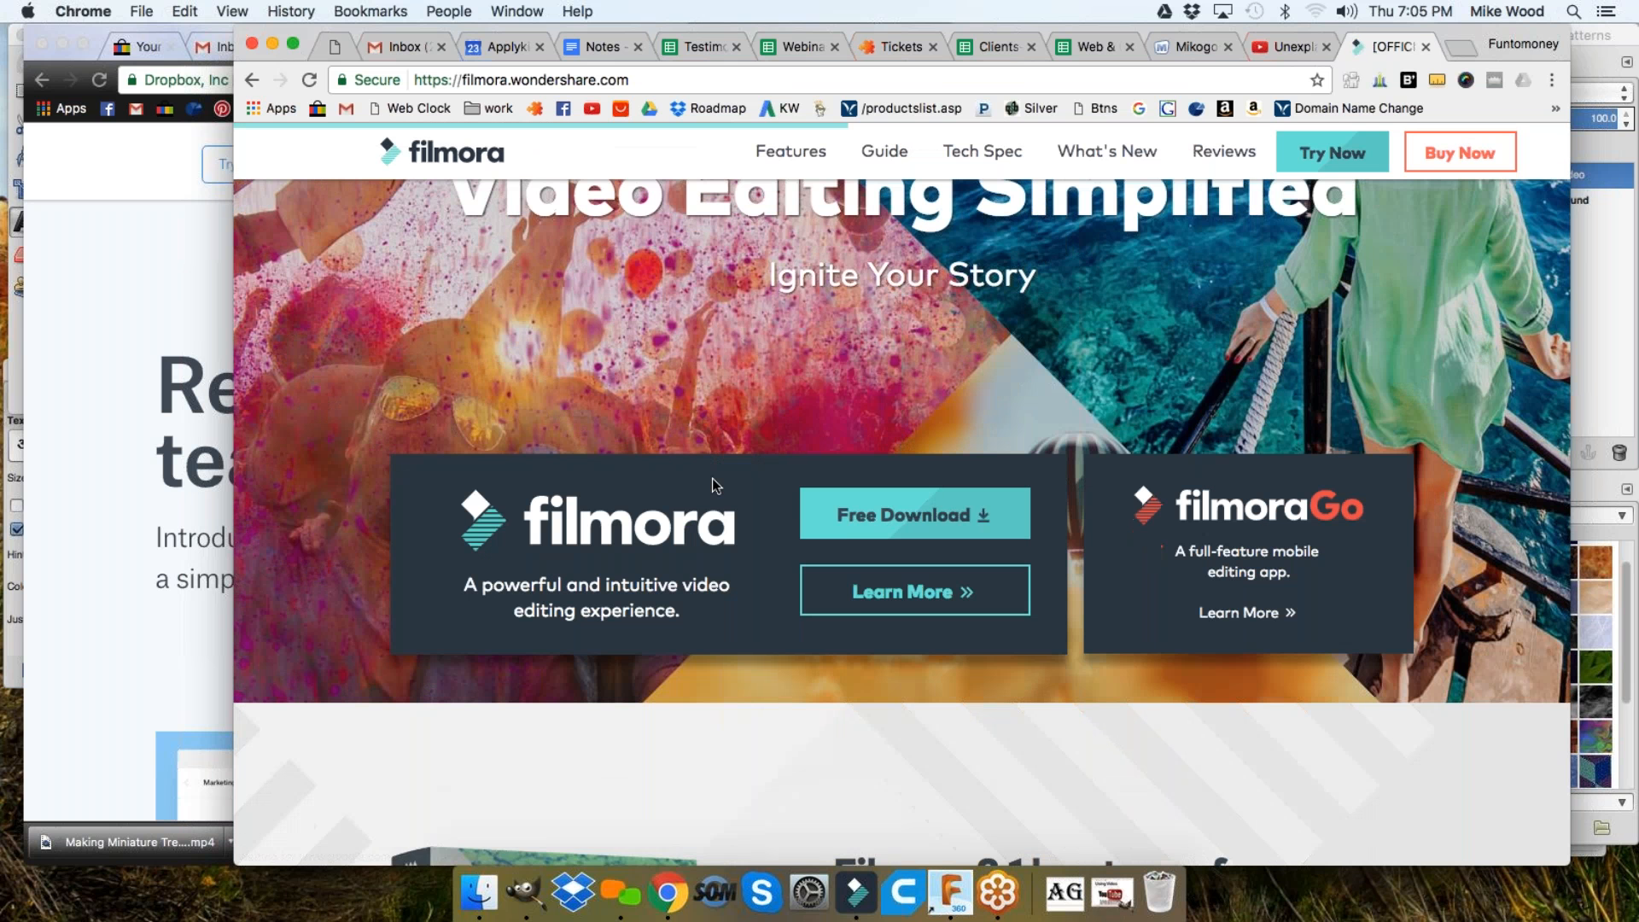
{"action": "scroll", "coordinate": [880, 521], "scroll_direction": "down", "scroll_amount": 2}
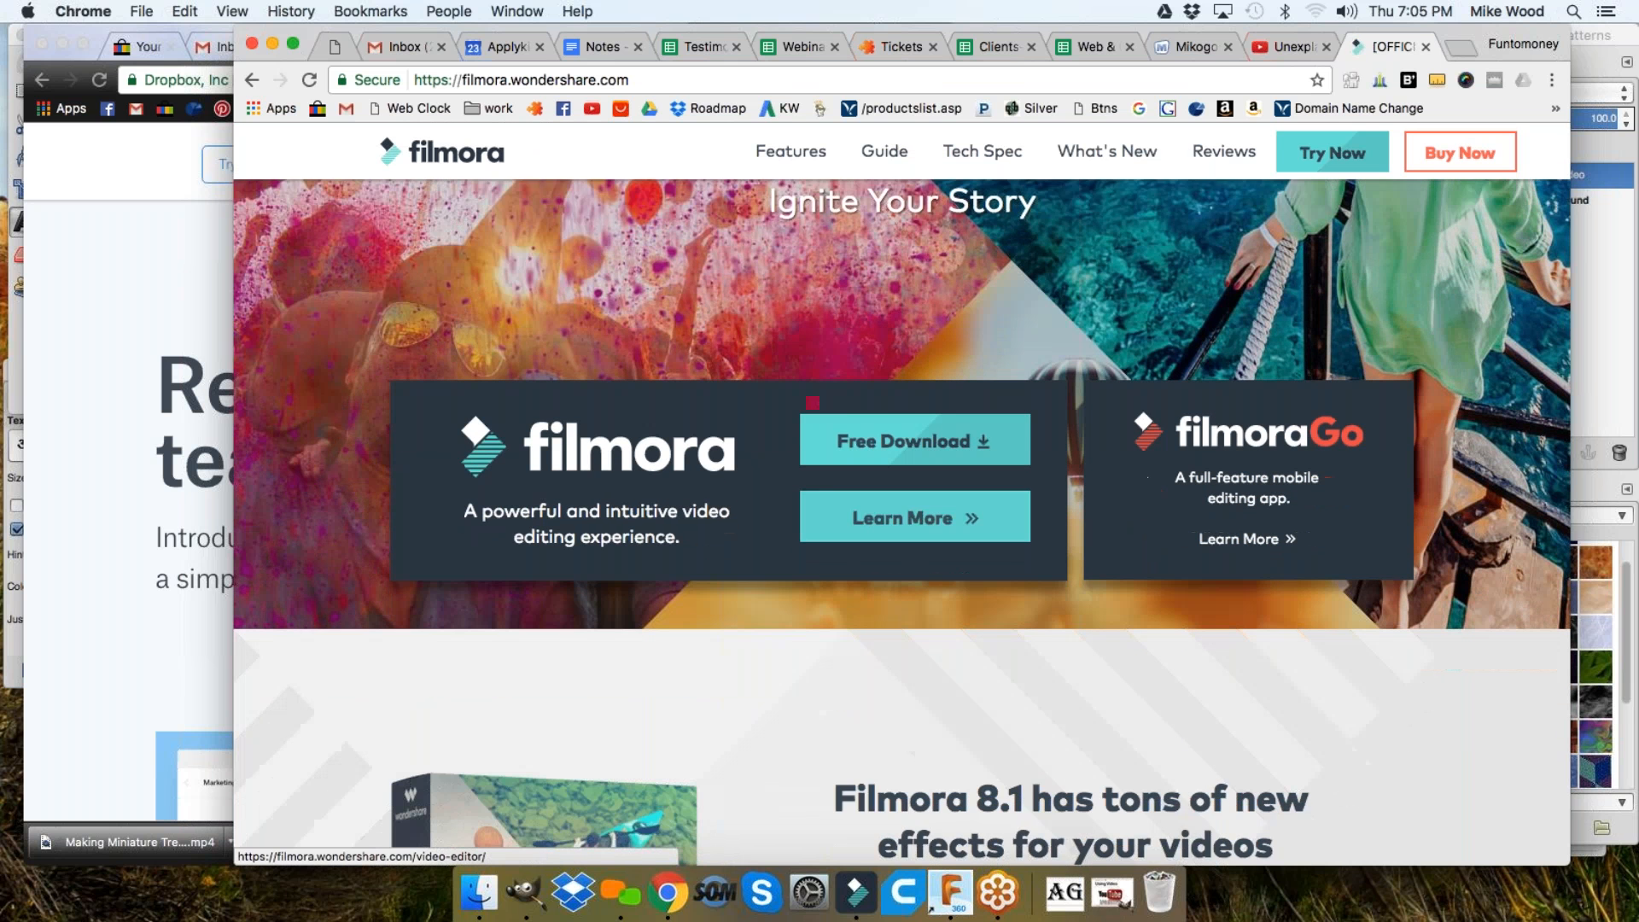
{"action": "scroll", "coordinate": [797, 512], "scroll_direction": "down", "scroll_amount": 15}
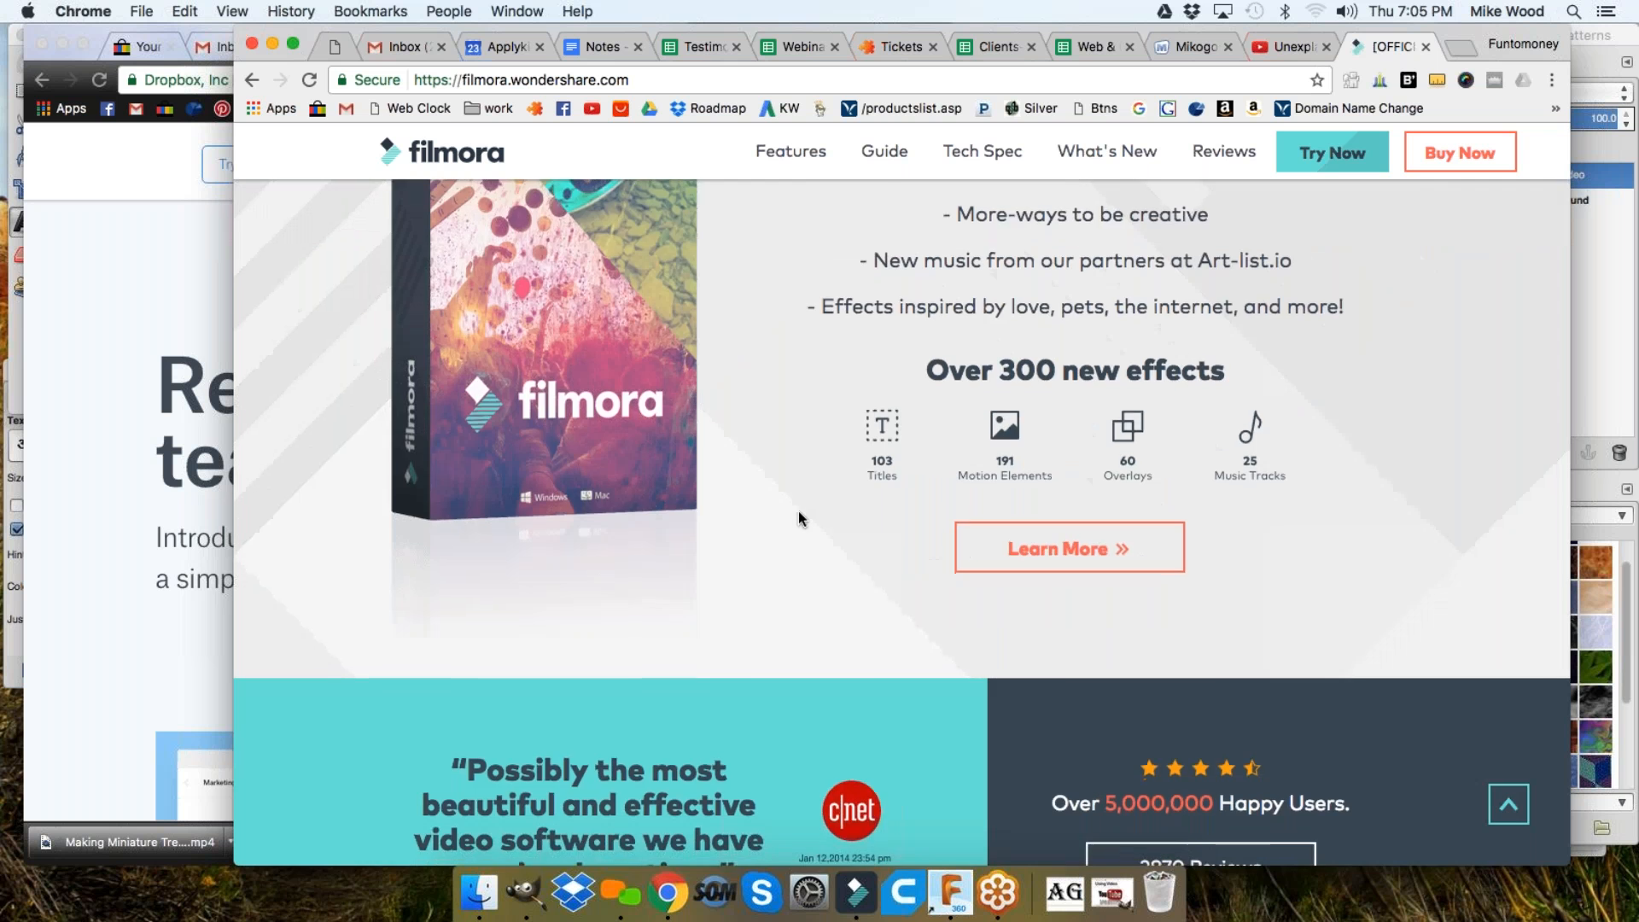
{"action": "scroll", "coordinate": [800, 514], "scroll_direction": "up", "scroll_amount": 6}
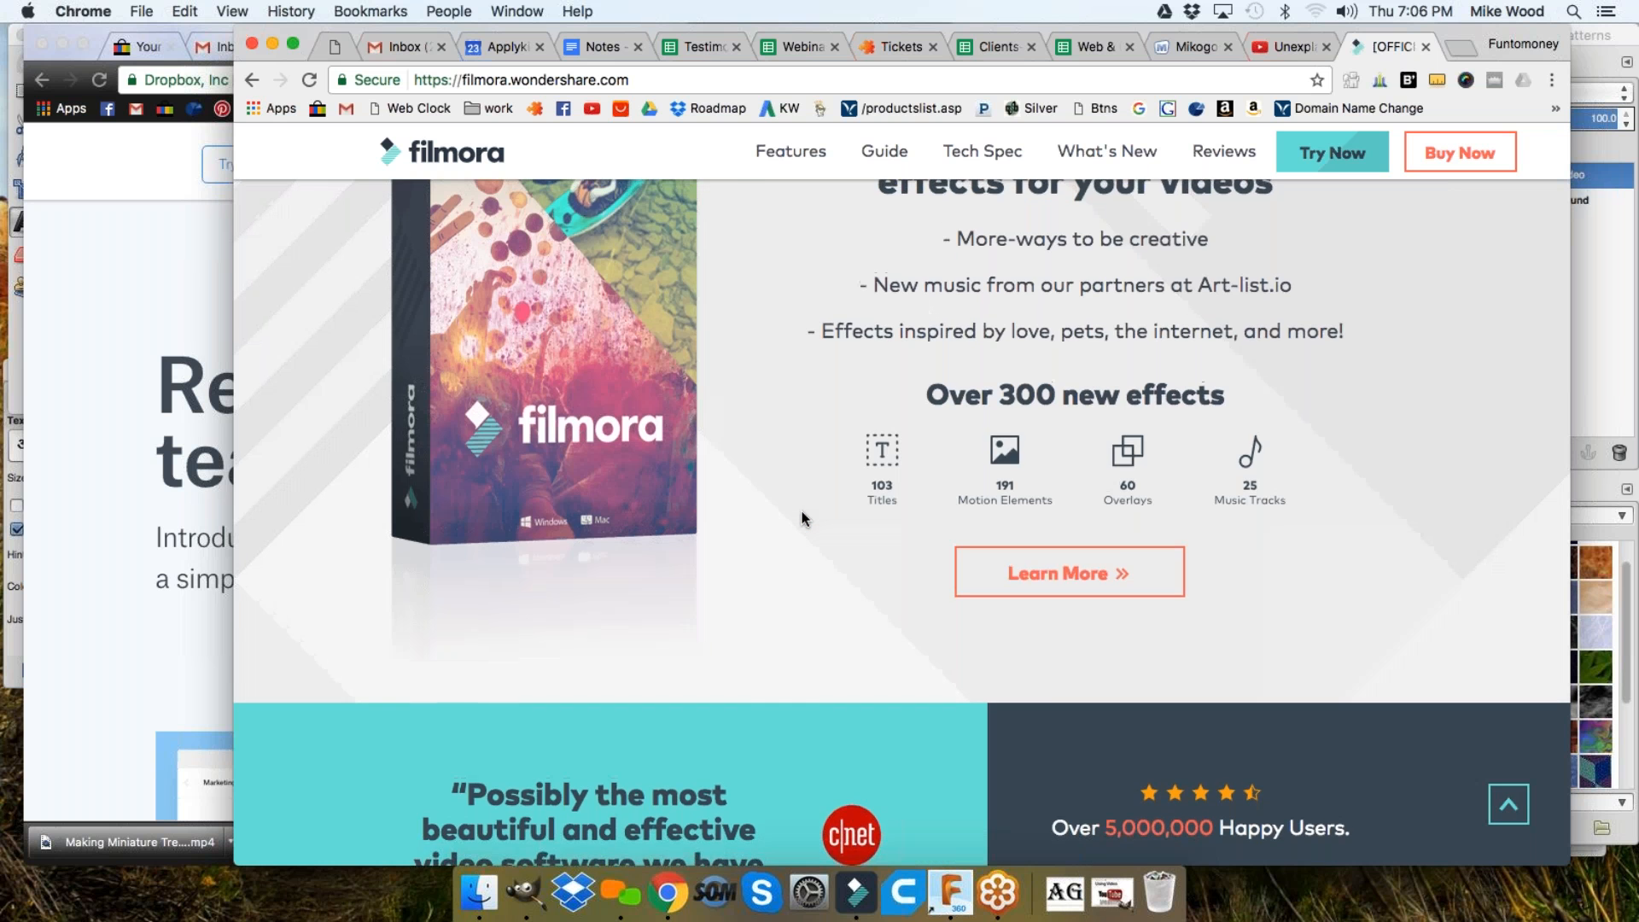
{"action": "scroll", "coordinate": [802, 516], "scroll_direction": "up", "scroll_amount": 8}
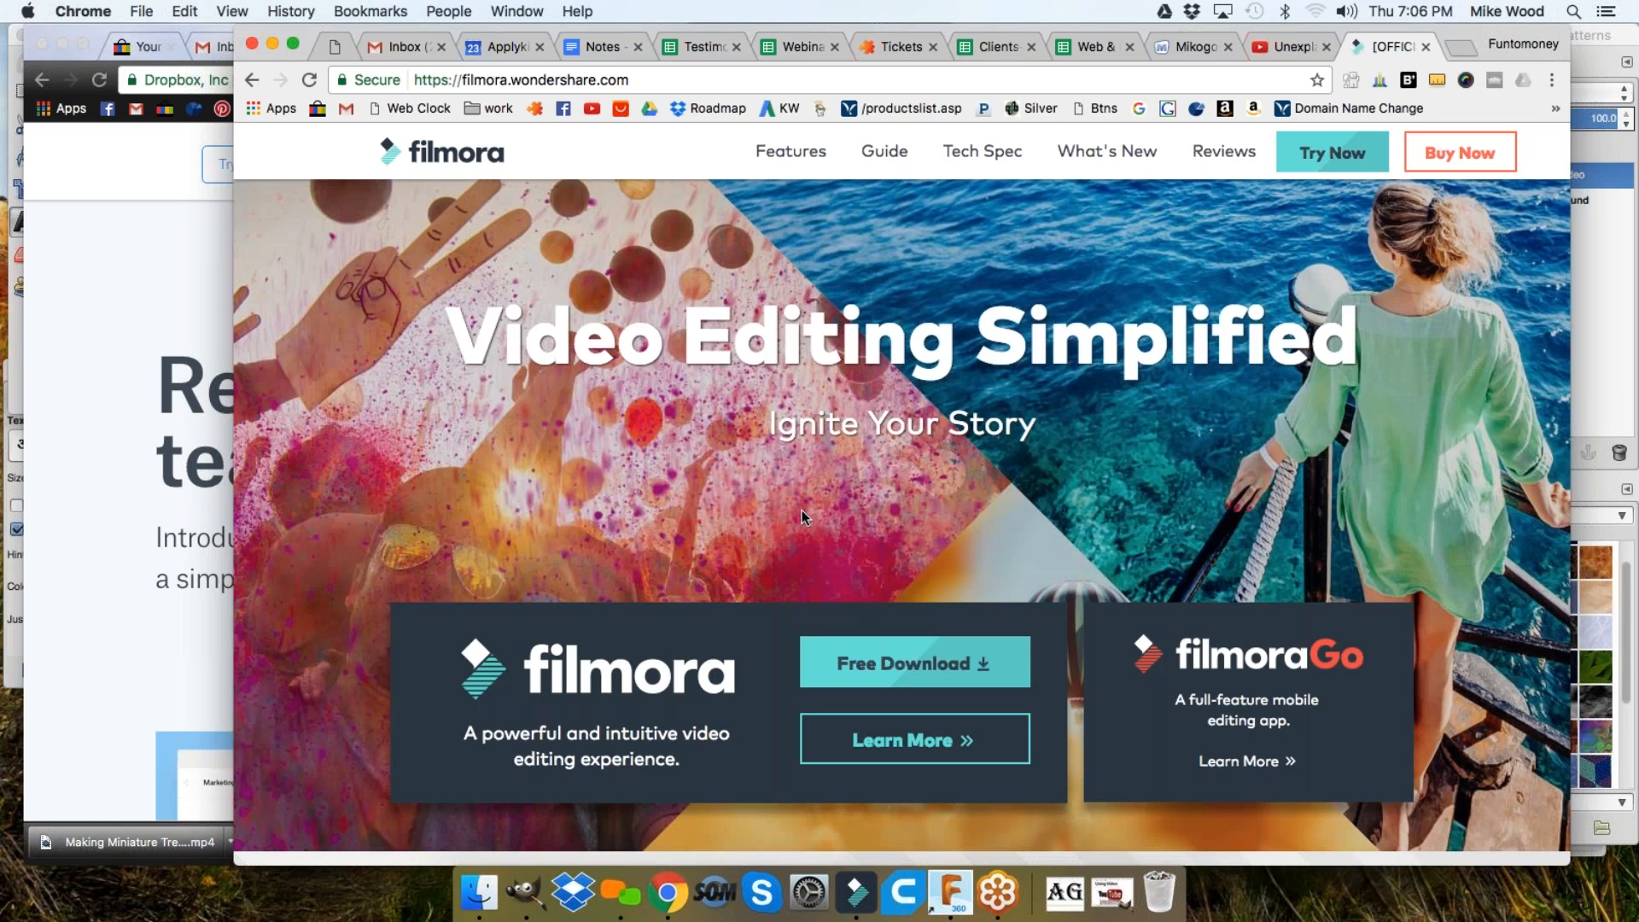
{"action": "scroll", "coordinate": [802, 510], "scroll_direction": "down", "scroll_amount": 3}
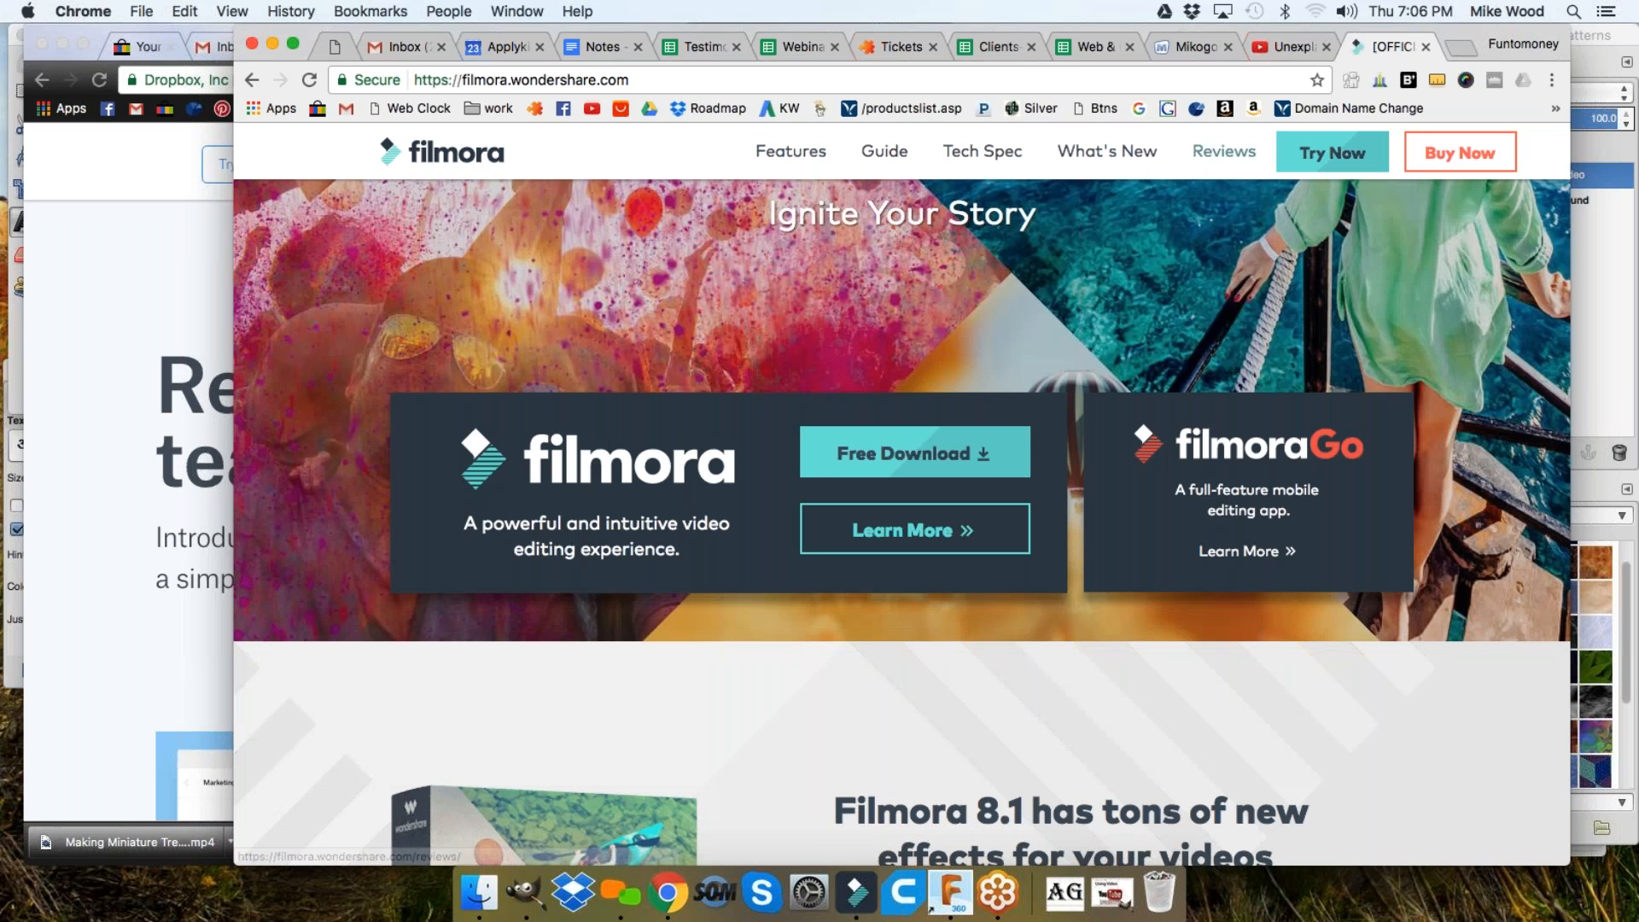
{"action": "scroll", "coordinate": [1206, 410], "scroll_direction": "up", "scroll_amount": 1}
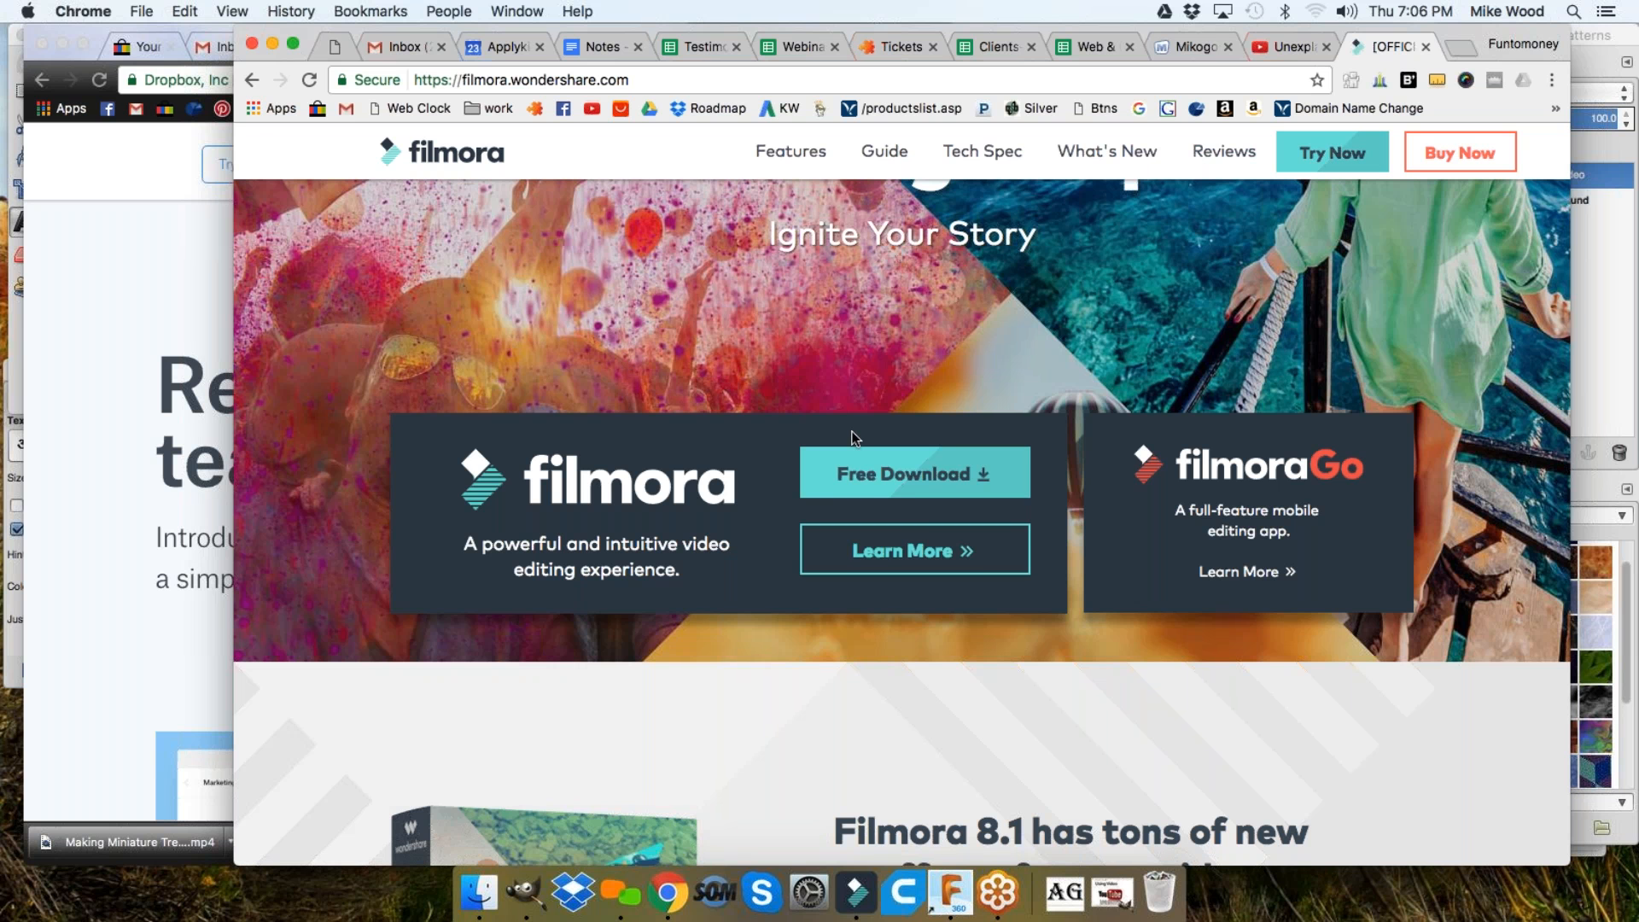
{"action": "scroll", "coordinate": [823, 629], "scroll_direction": "down", "scroll_amount": 5}
{"action": "scroll", "coordinate": [790, 636], "scroll_direction": "down", "scroll_amount": 3}
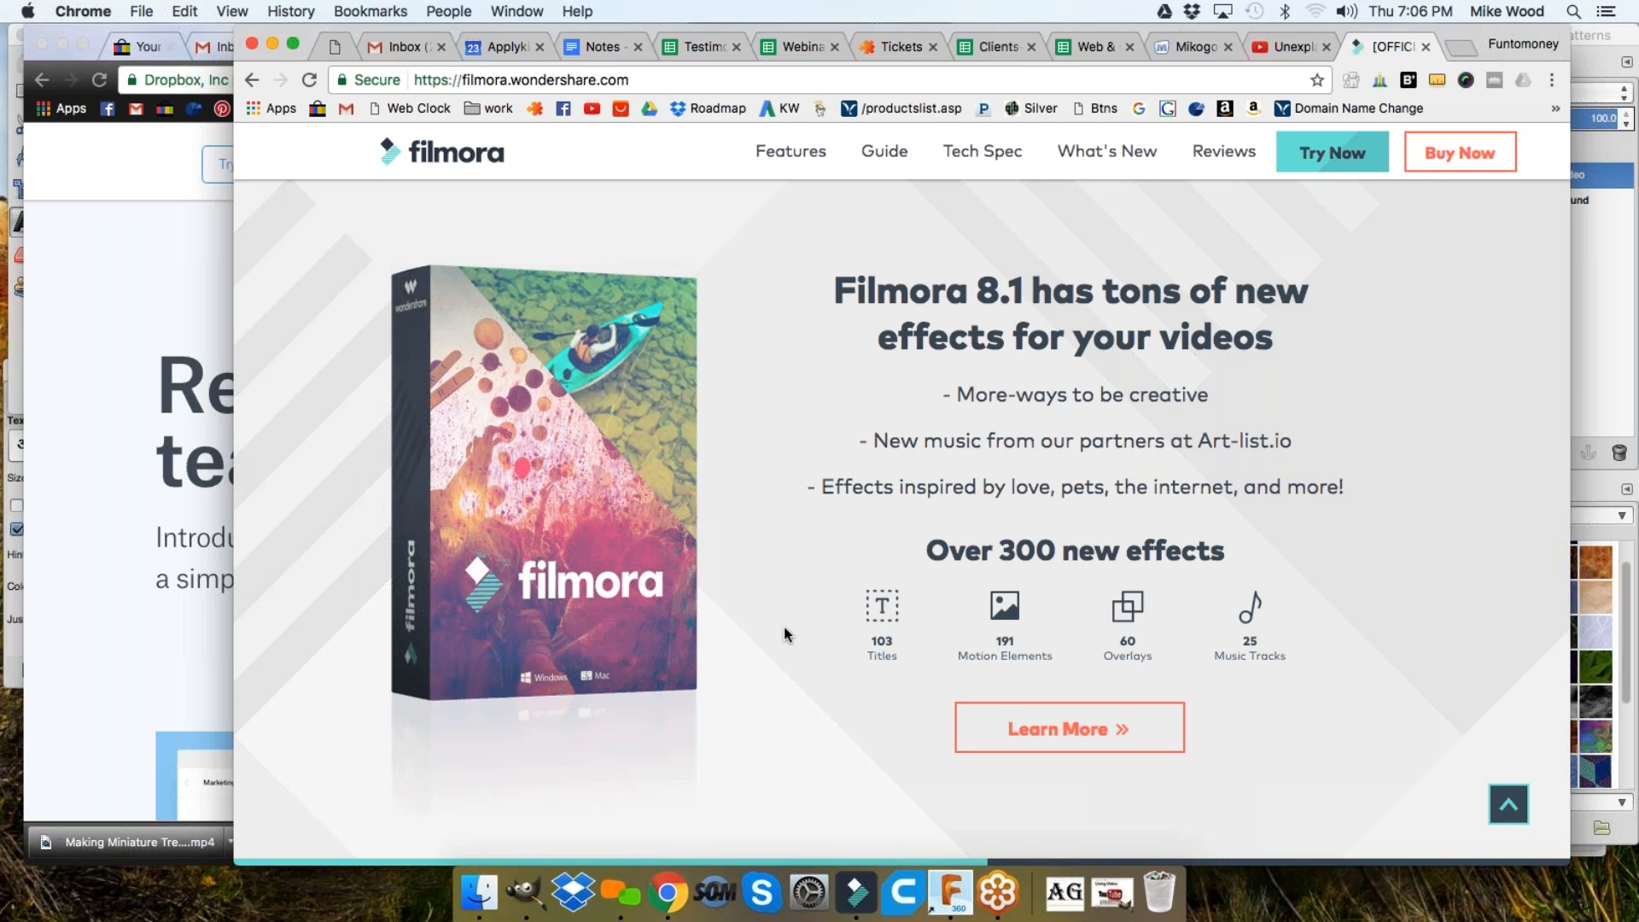
Switch to Wondershare Filmora and create a new movie in the 16:9 format
{"action": "left_click", "coordinate": [87, 413]}
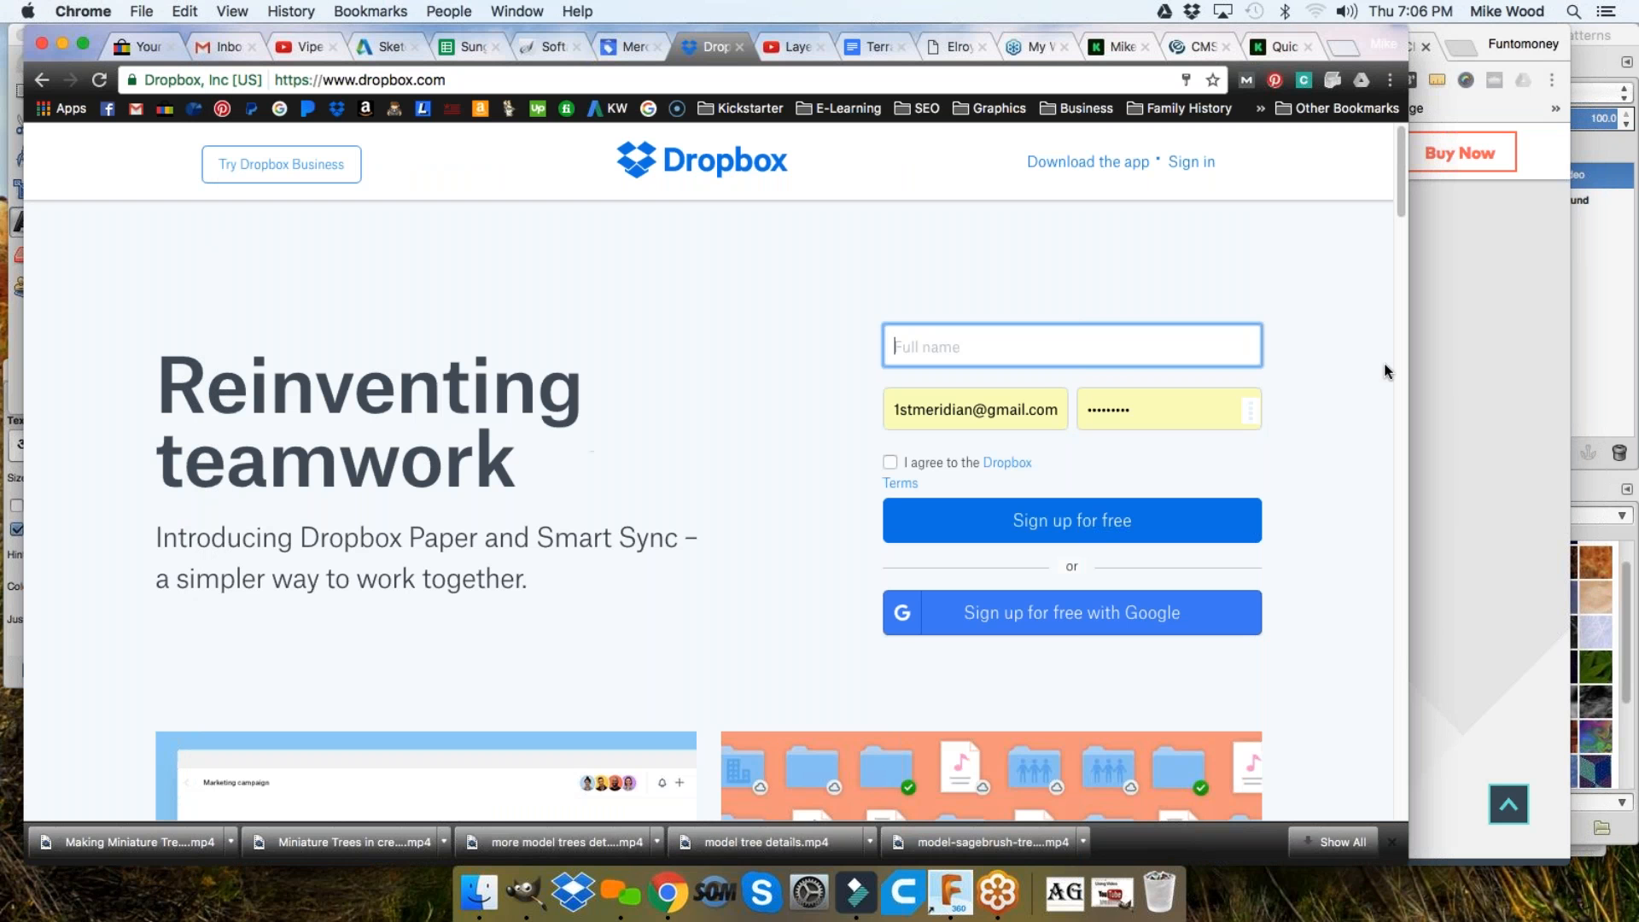
{"action": "left_click", "coordinate": [852, 893]}
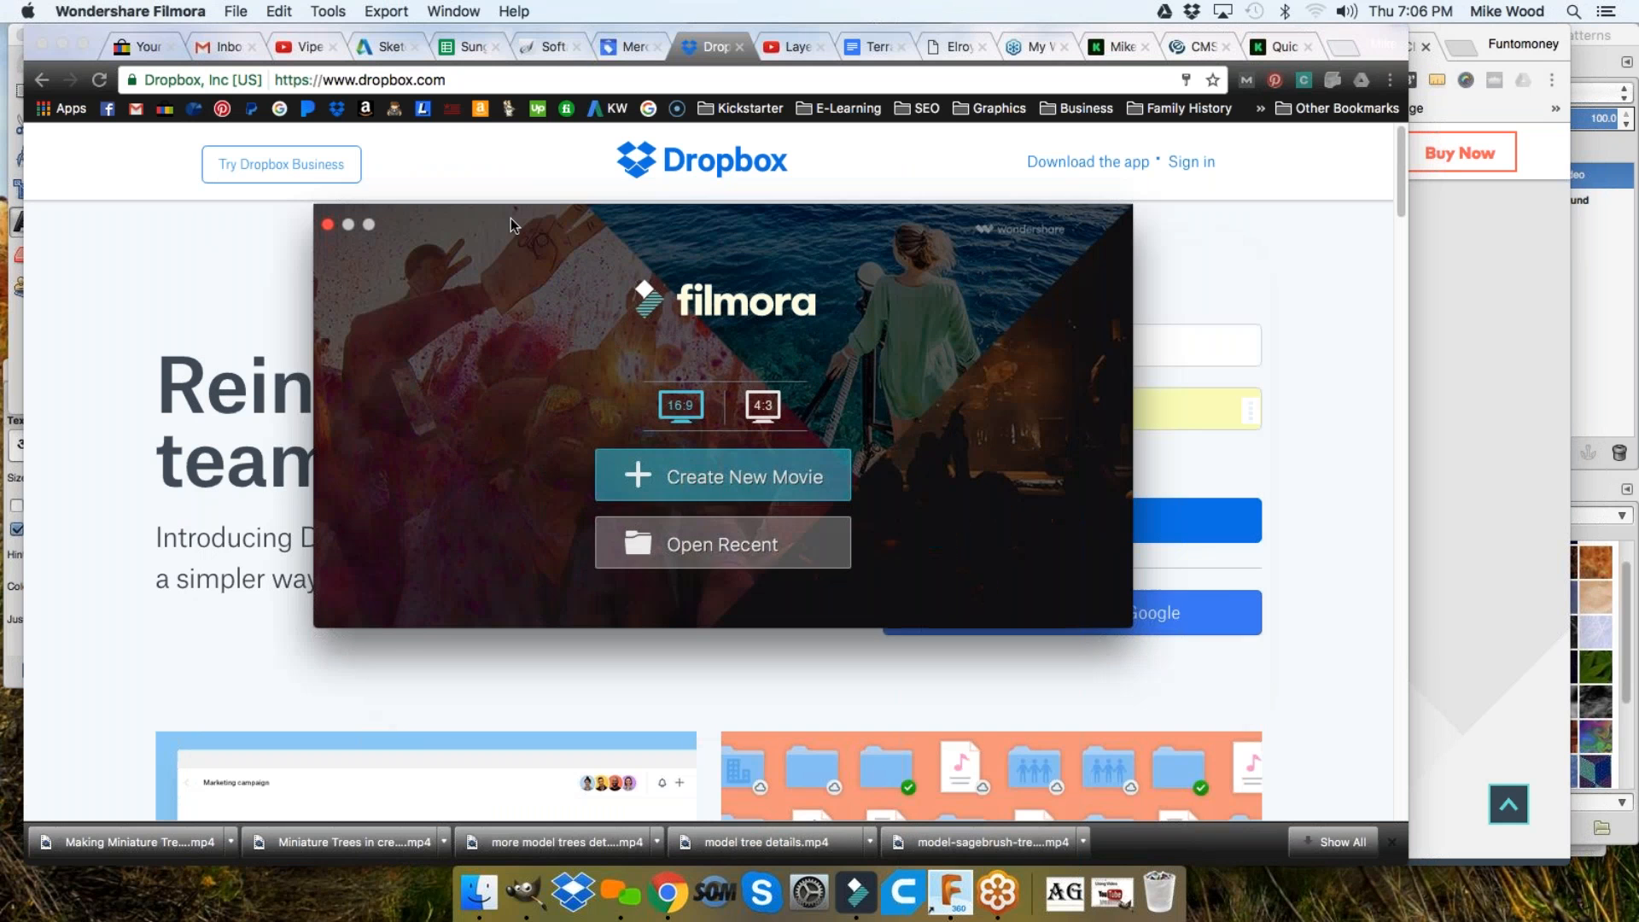
{"action": "left_click_drag", "start_coordinate": [510, 218], "coordinate": [473, 196]}
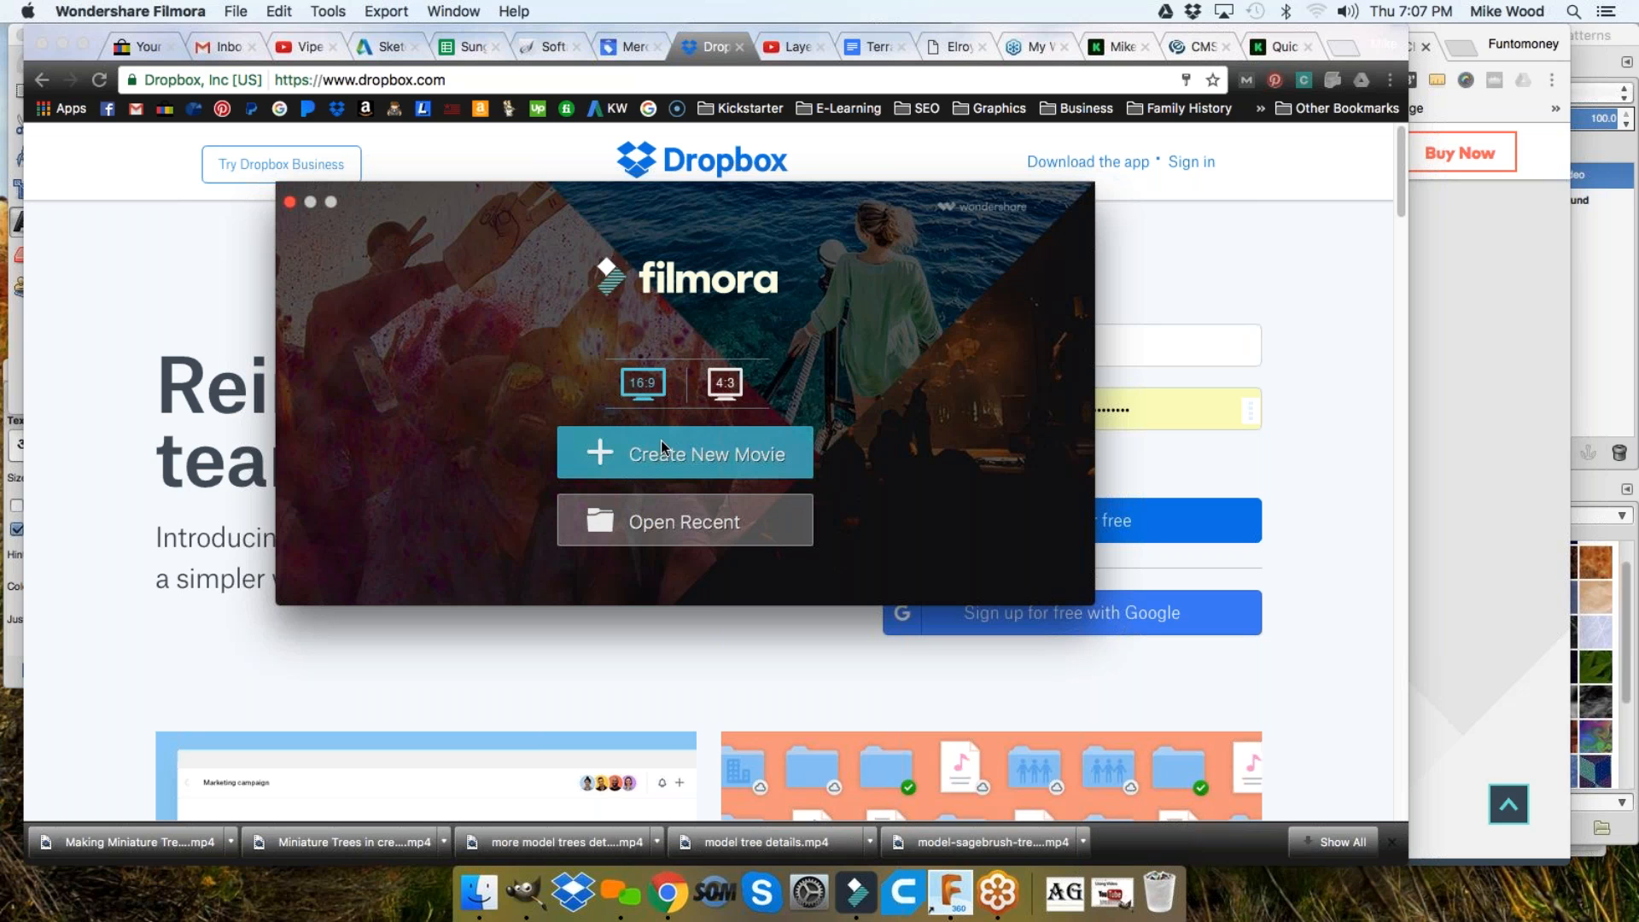
{"action": "left_click", "coordinate": [685, 449]}
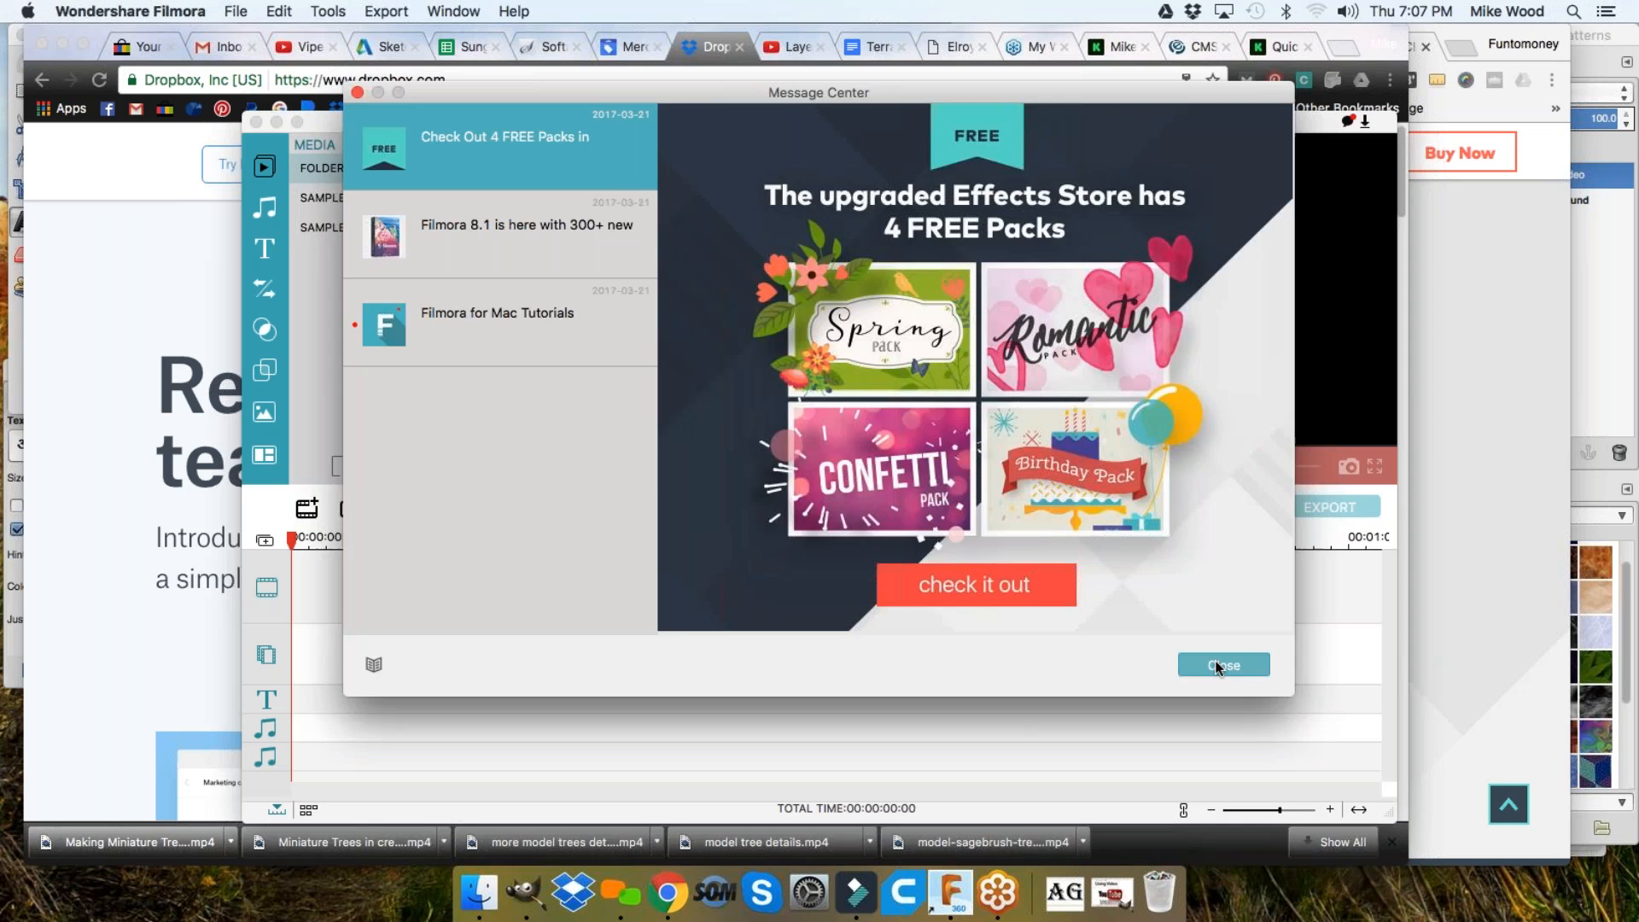
Dismiss the Message Center and look through the video clips and audio files in the project's media folder
{"action": "left_click", "coordinate": [1219, 666]}
{"action": "left_click_drag", "start_coordinate": [815, 121], "coordinate": [816, 71]}
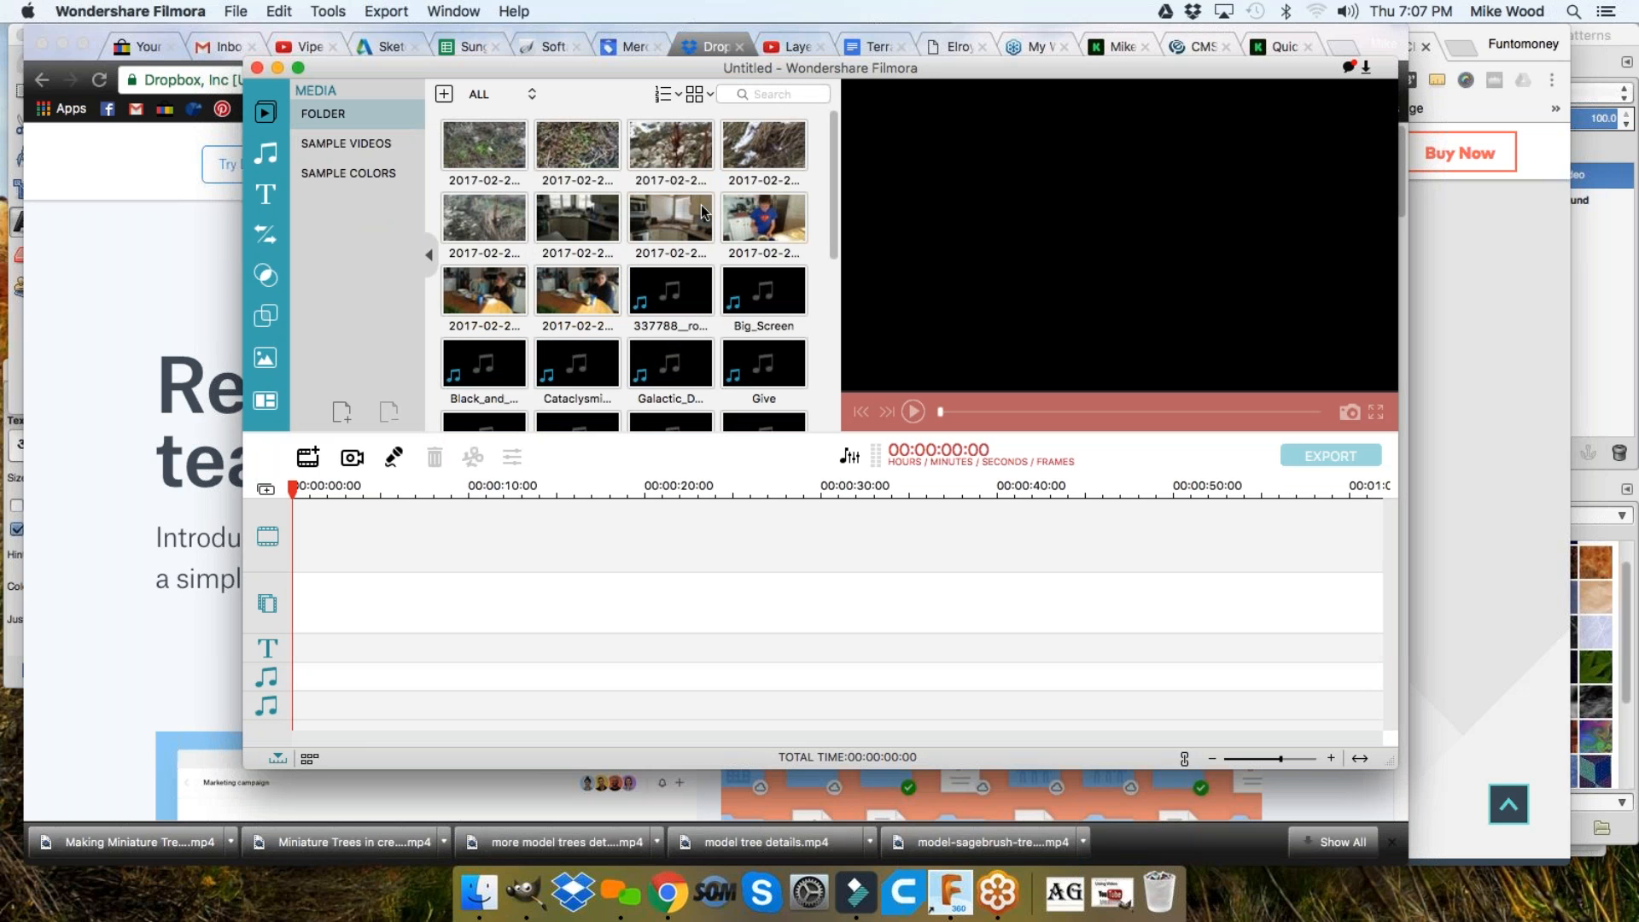
{"action": "scroll", "coordinate": [675, 333], "scroll_direction": "down", "scroll_amount": 10}
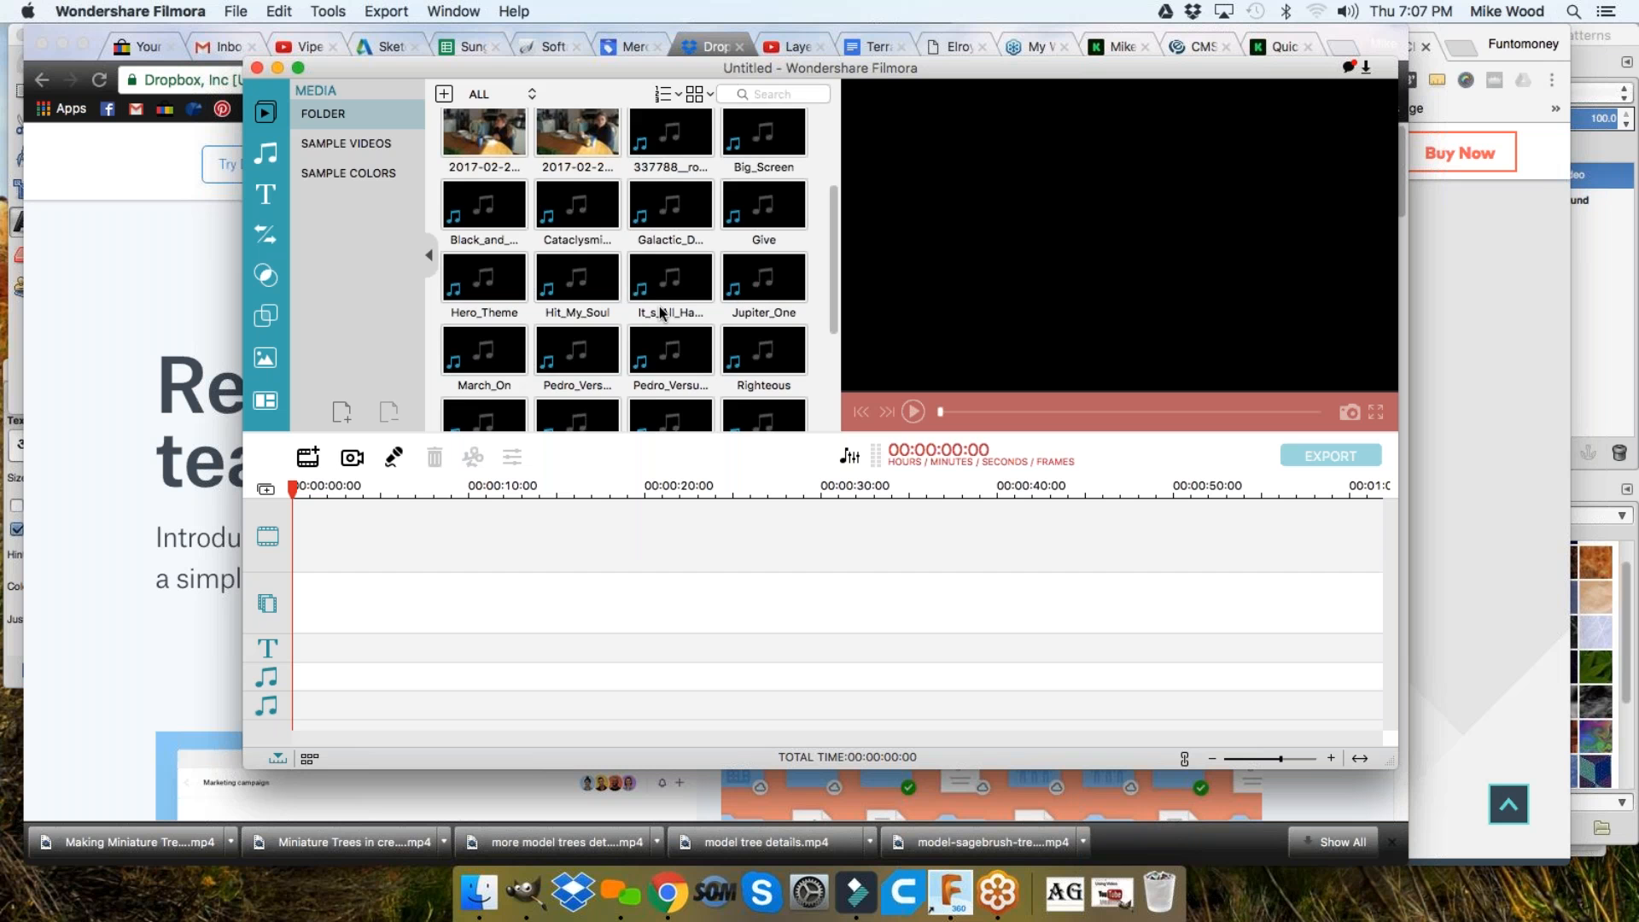
Switch to Chrome and open the Unbreakable Sunglasses Visor Clip project from the Kickstarter account's own projects
{"action": "scroll", "coordinate": [644, 336], "scroll_direction": "up", "scroll_amount": 10}
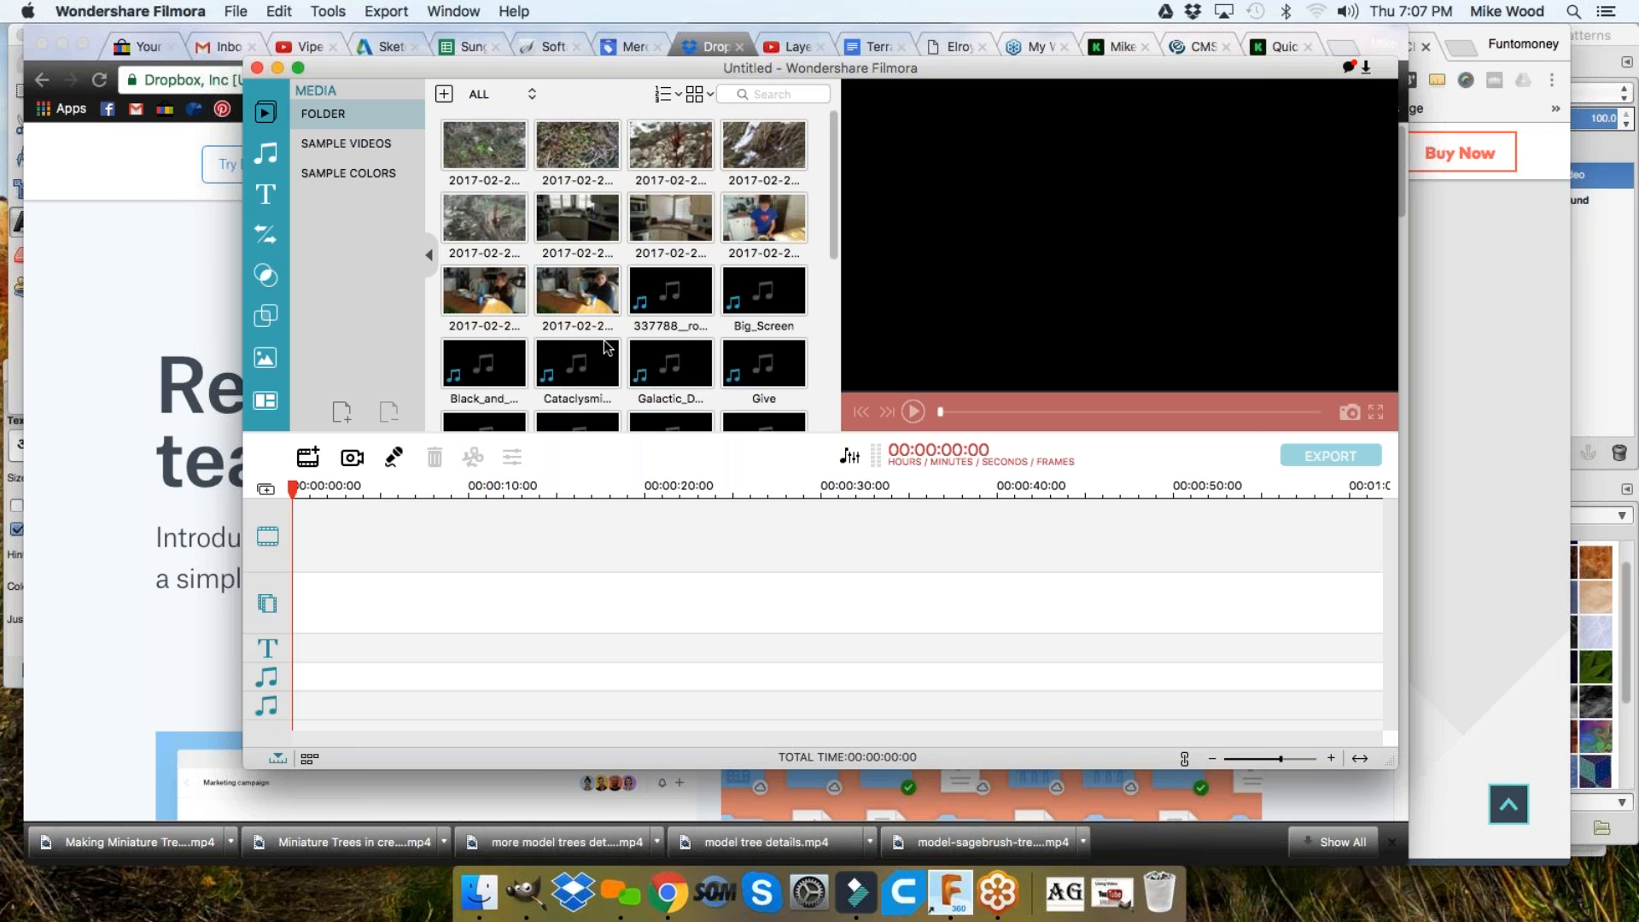
{"action": "left_click", "coordinate": [174, 657]}
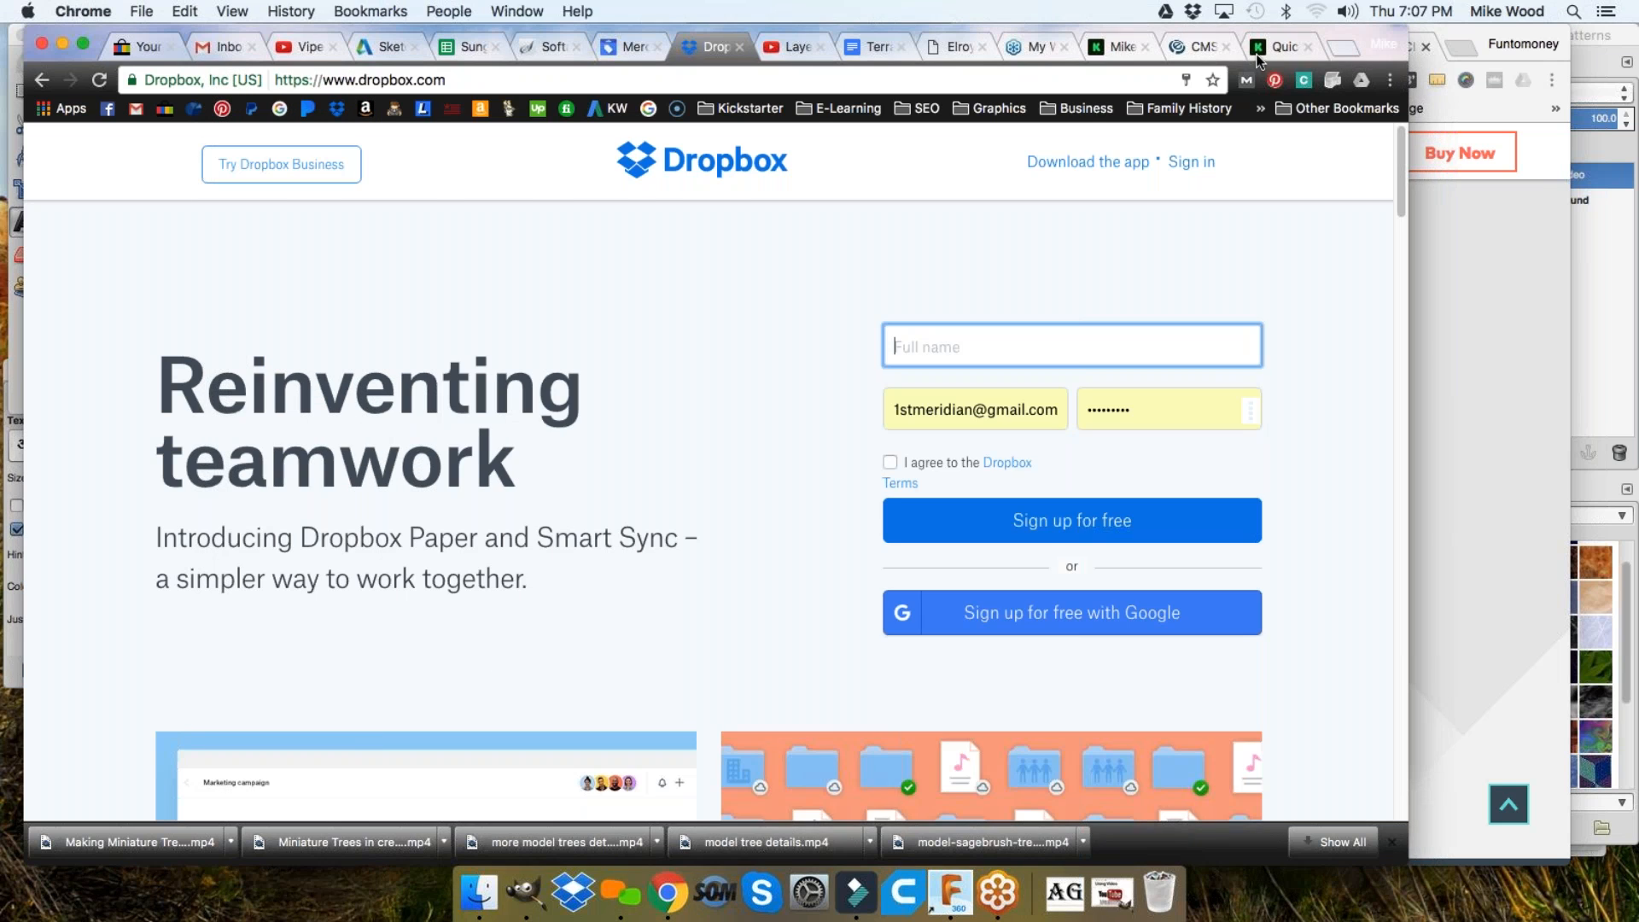
{"action": "left_click", "coordinate": [1114, 48]}
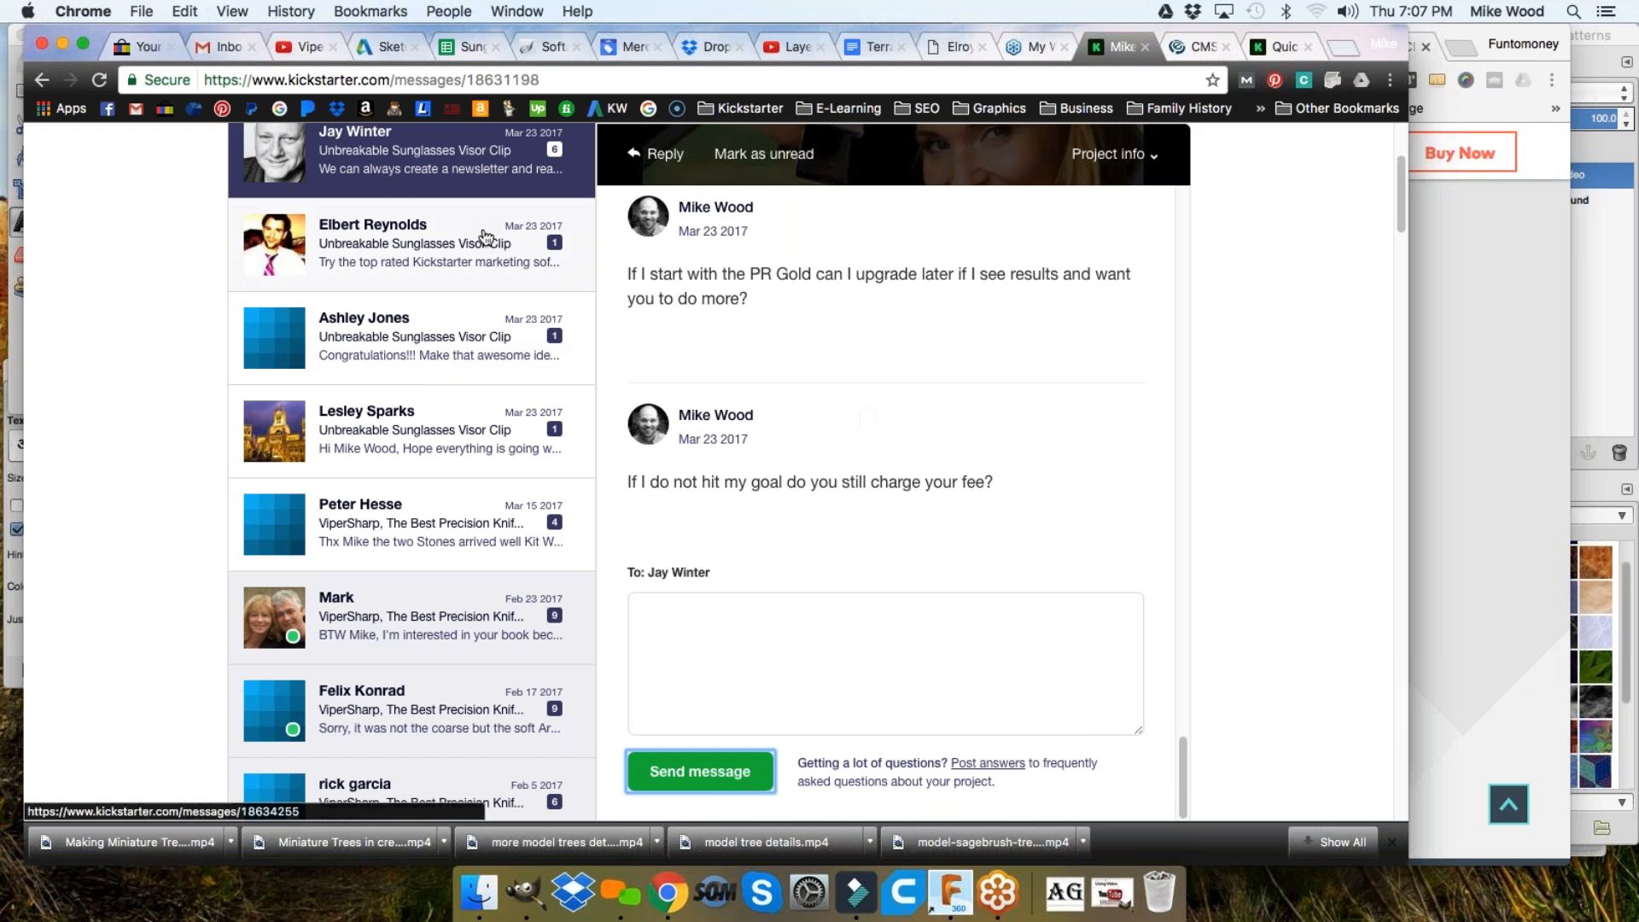
{"action": "scroll", "coordinate": [1246, 256], "scroll_direction": "up", "scroll_amount": 3}
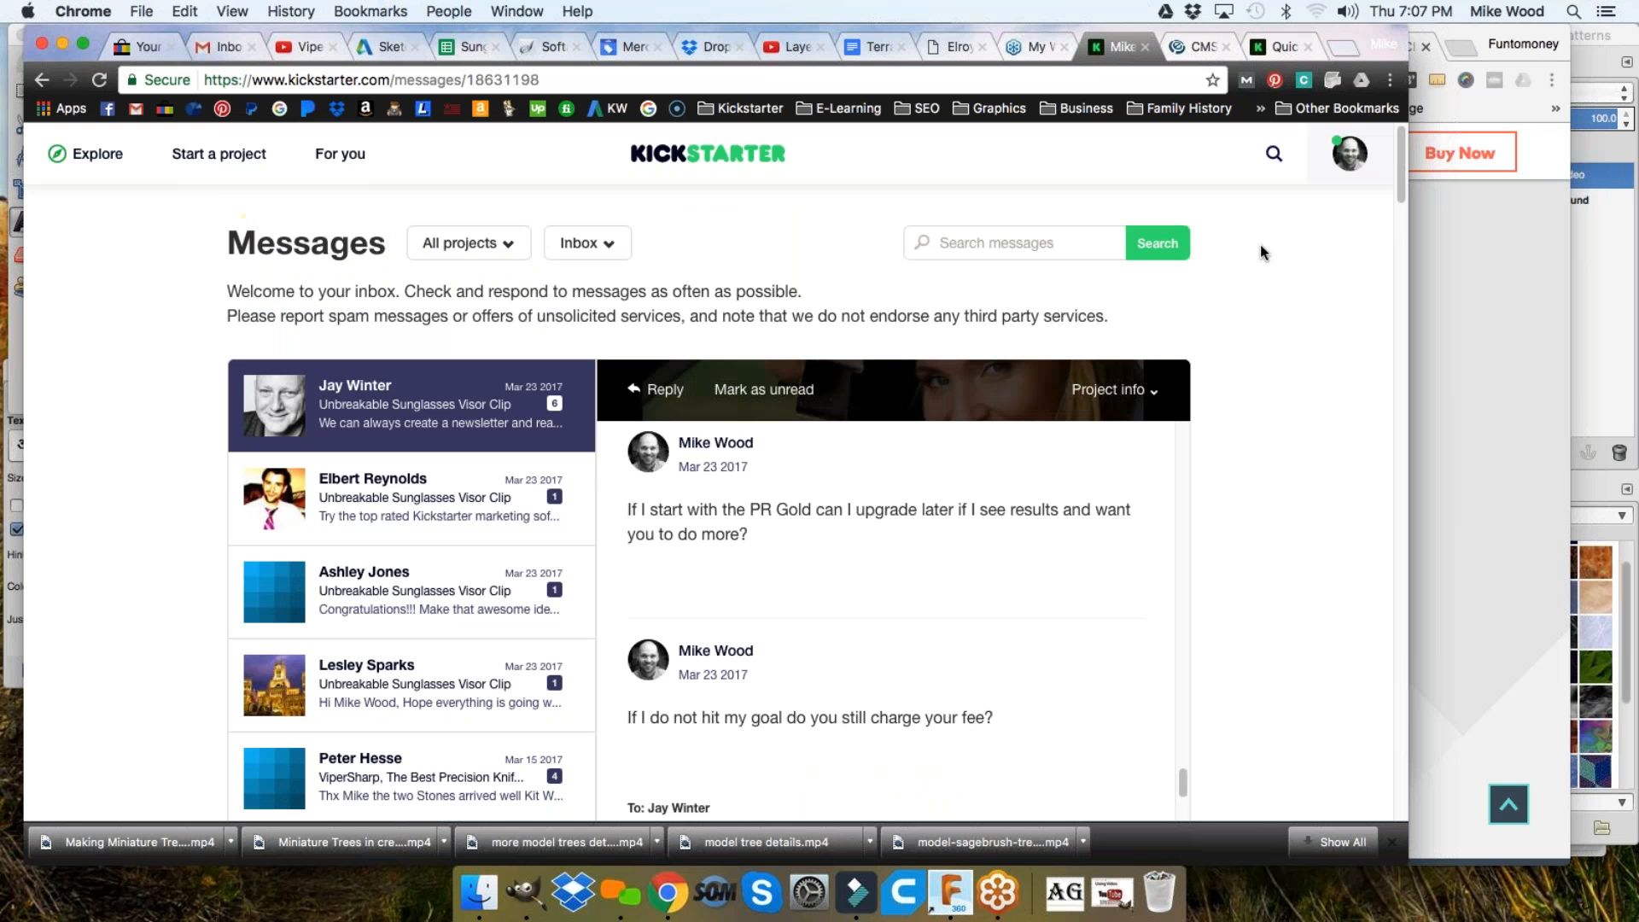
{"action": "left_click", "coordinate": [1356, 156]}
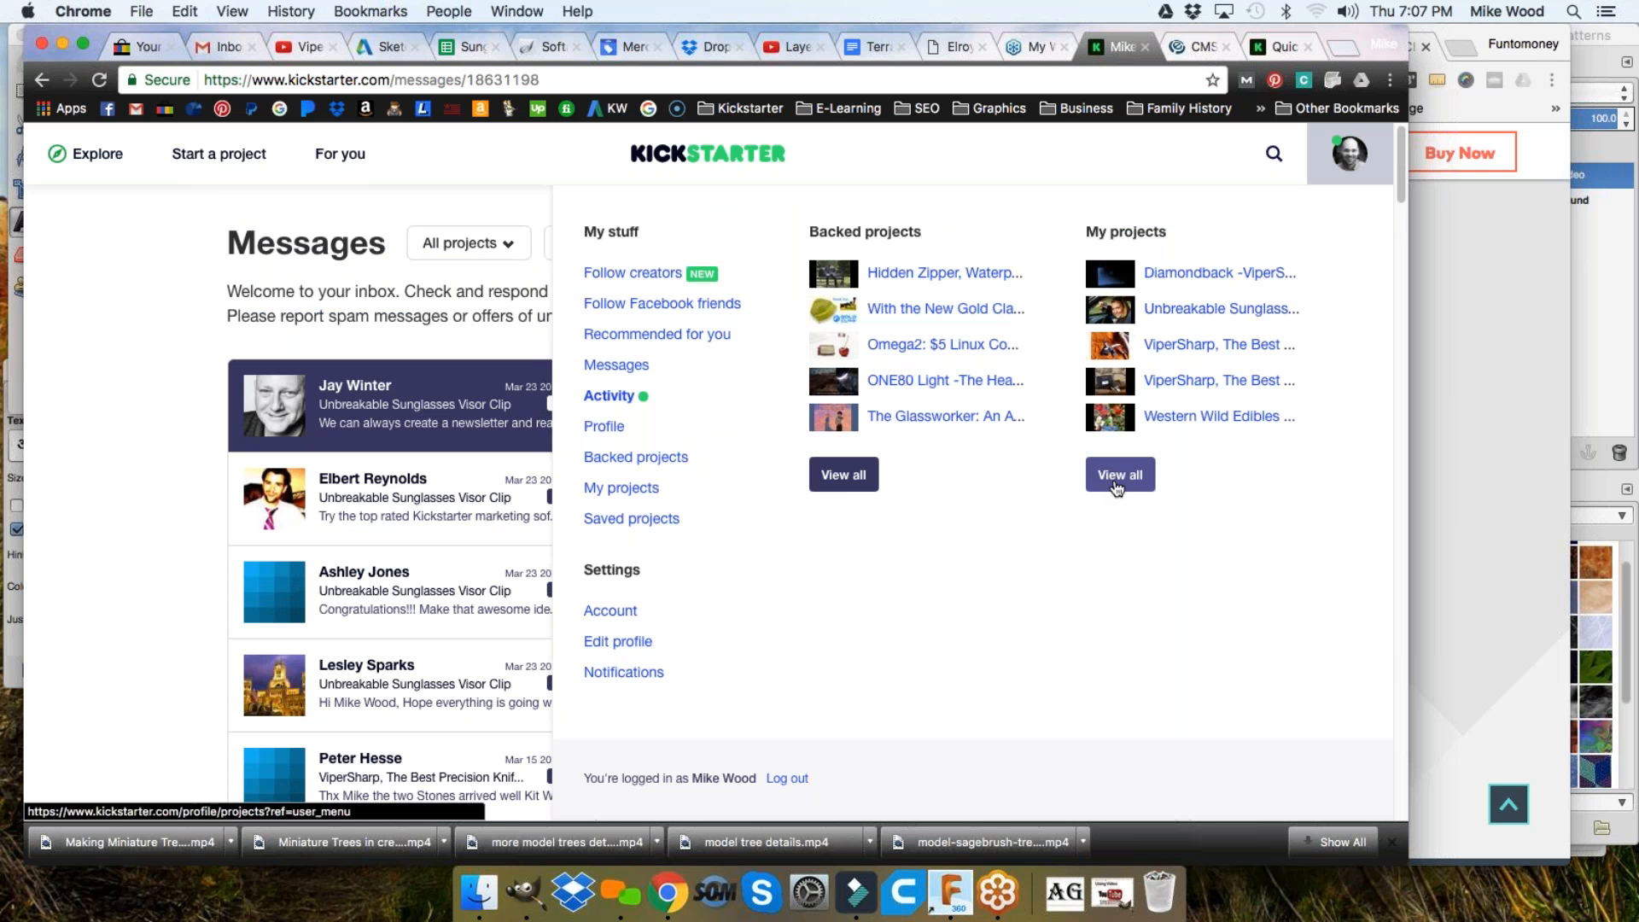
{"action": "left_click", "coordinate": [1197, 308]}
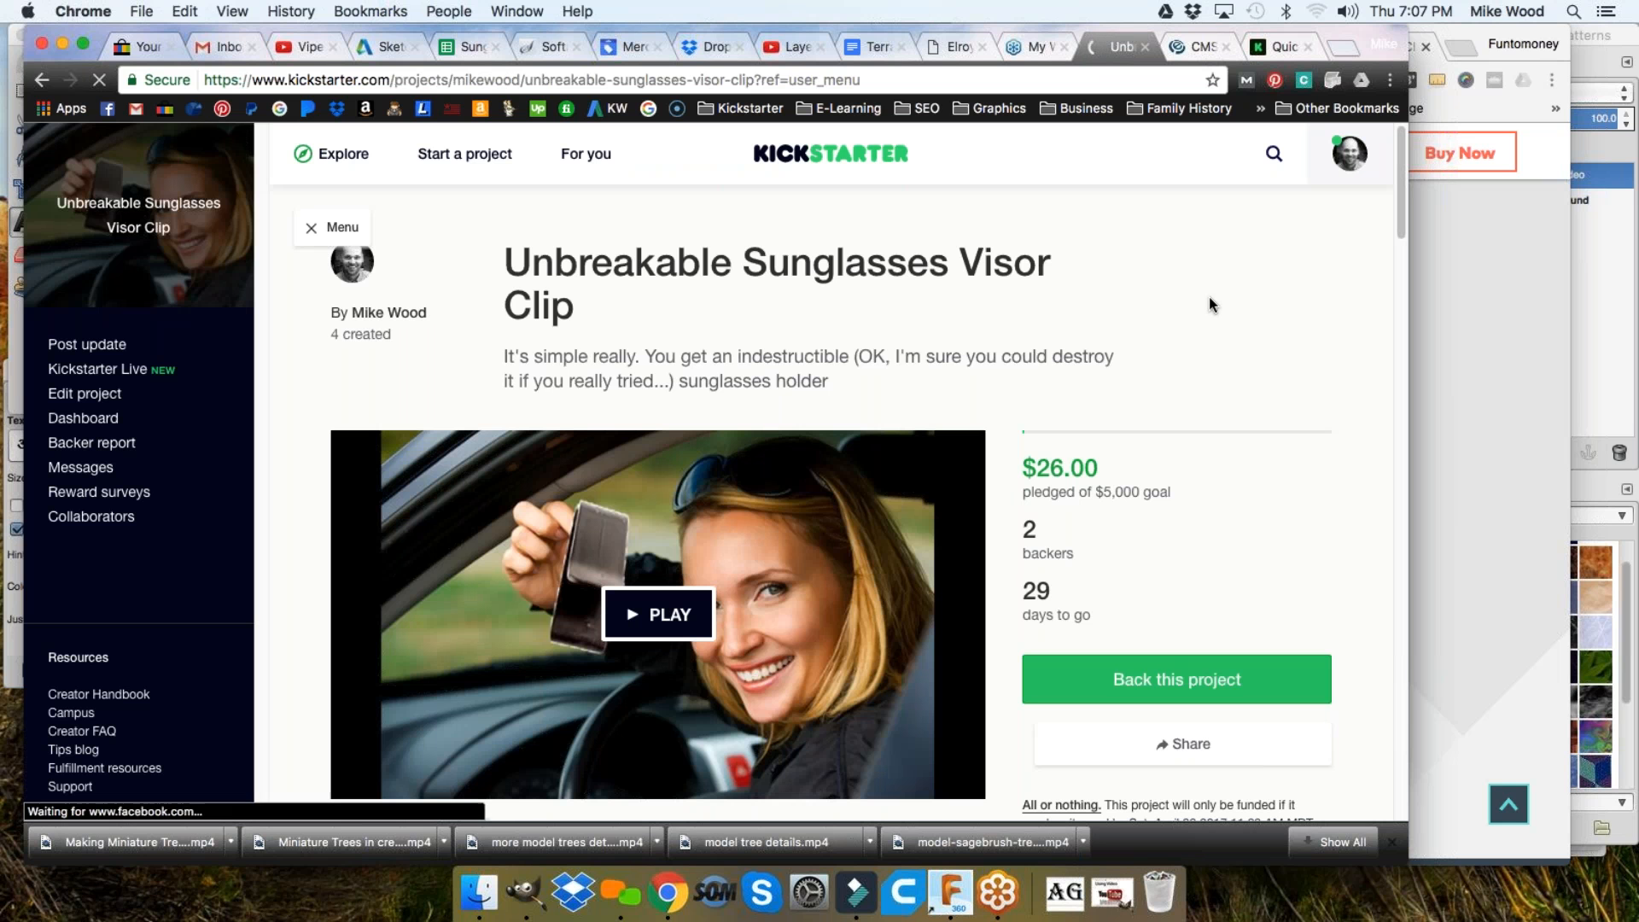
Look over the top of the Unbreakable Sunglasses Visor Clip project page and play its campaign video
{"action": "scroll", "coordinate": [424, 284], "scroll_direction": "down", "scroll_amount": 5}
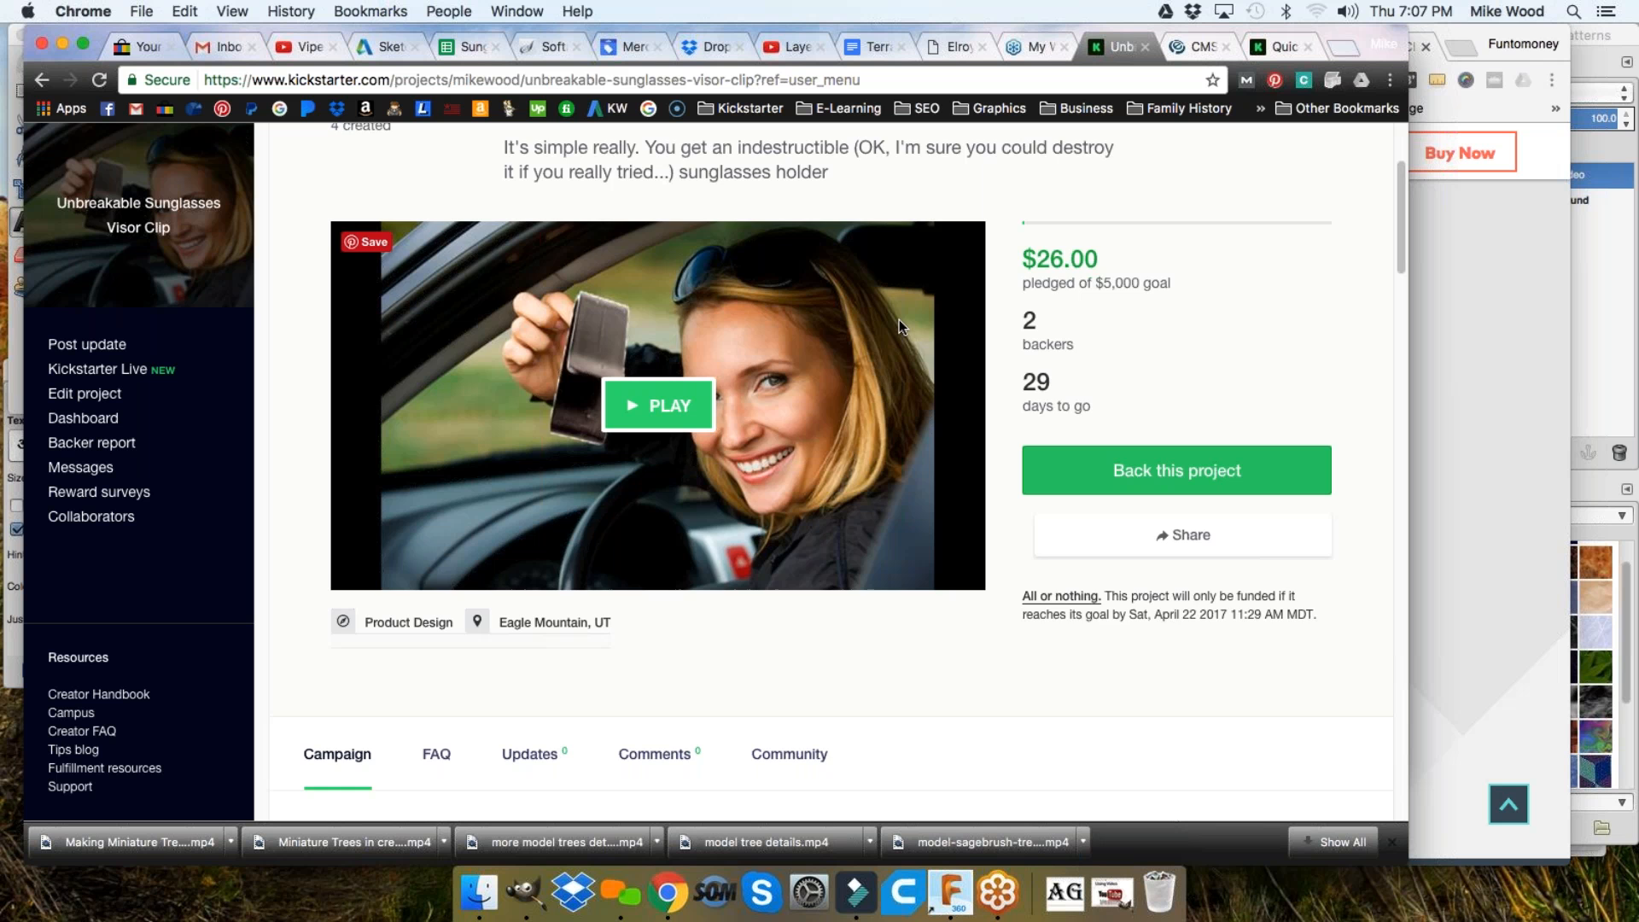
{"action": "scroll", "coordinate": [899, 319], "scroll_direction": "up", "scroll_amount": 5}
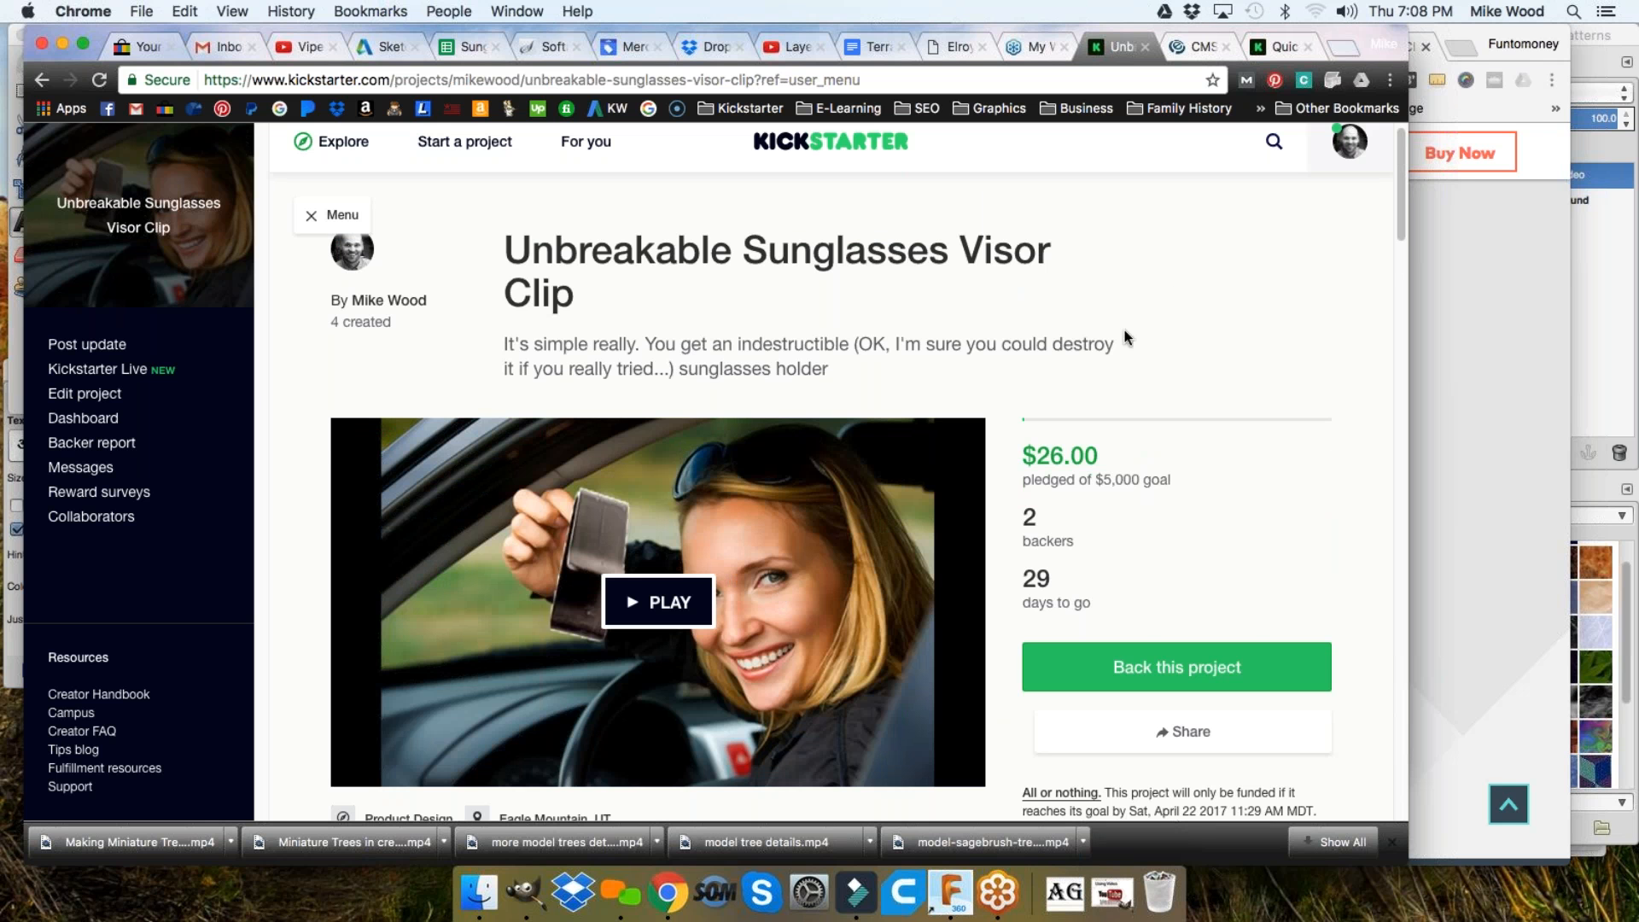
{"action": "scroll", "coordinate": [1315, 304], "scroll_direction": "down", "scroll_amount": 2}
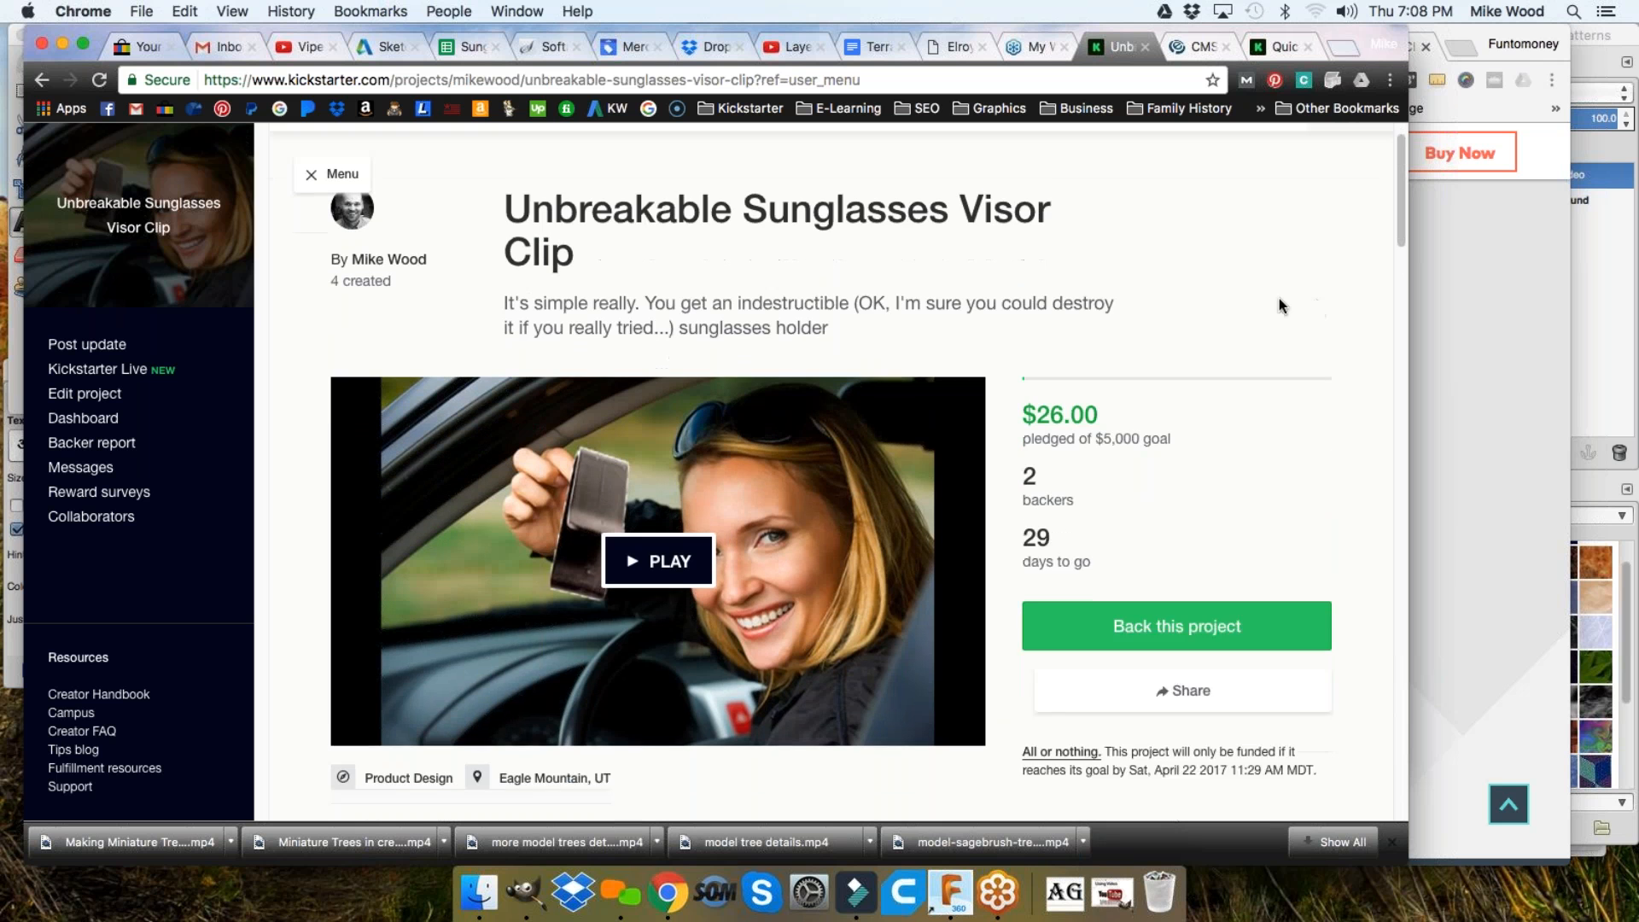
{"action": "scroll", "coordinate": [1279, 303], "scroll_direction": "down", "scroll_amount": 2}
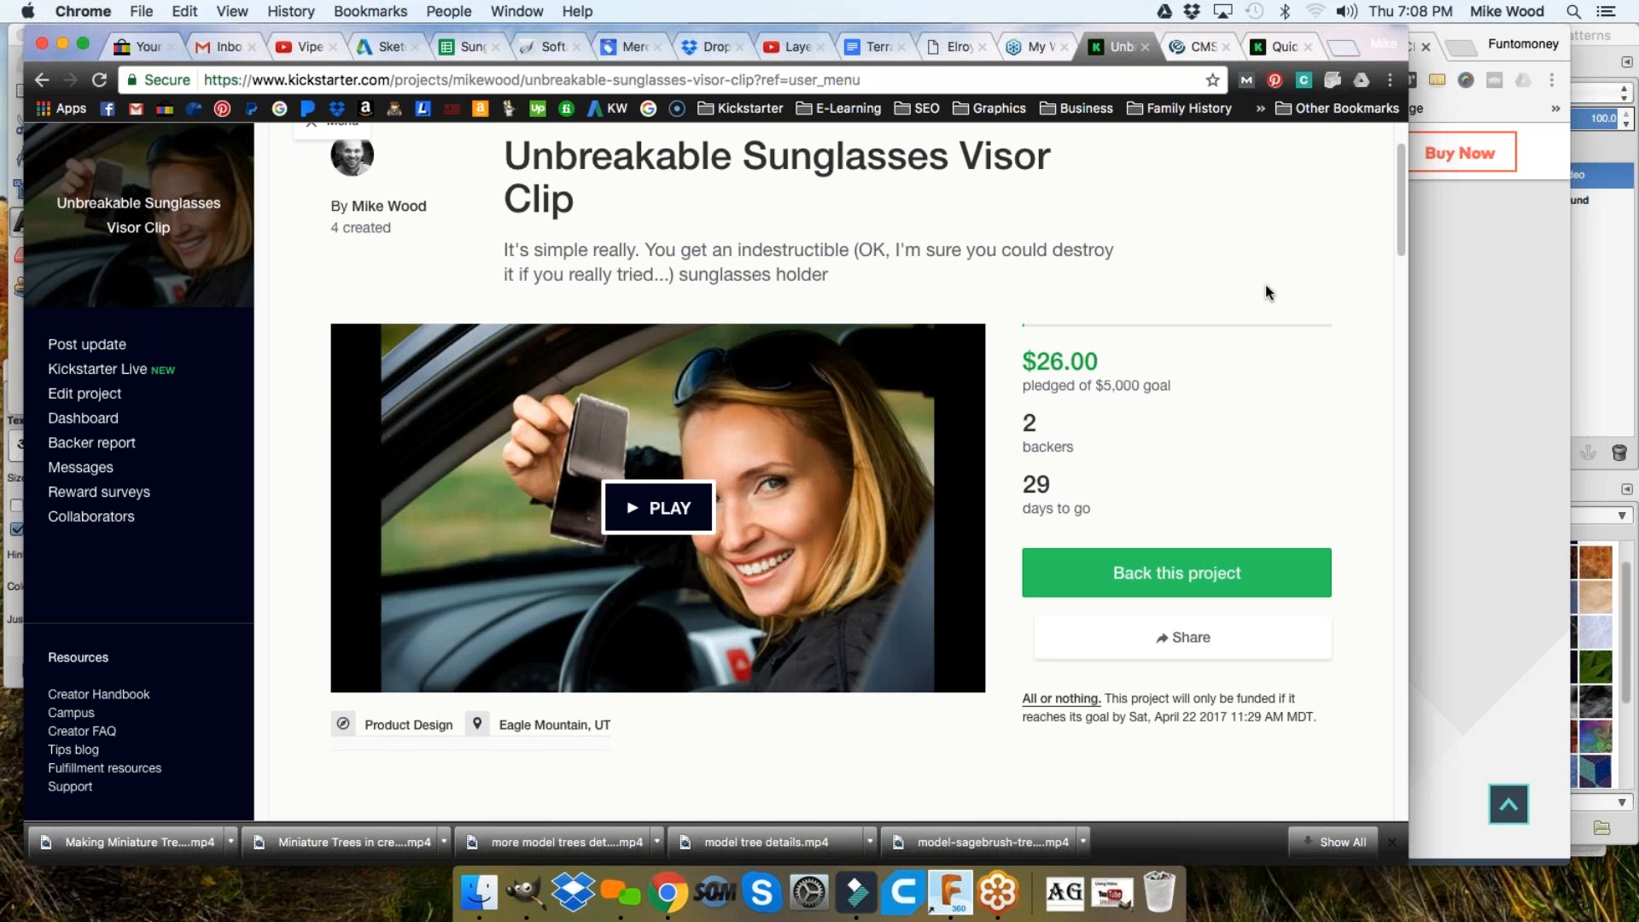
{"action": "scroll", "coordinate": [1238, 294], "scroll_direction": "up", "scroll_amount": 3}
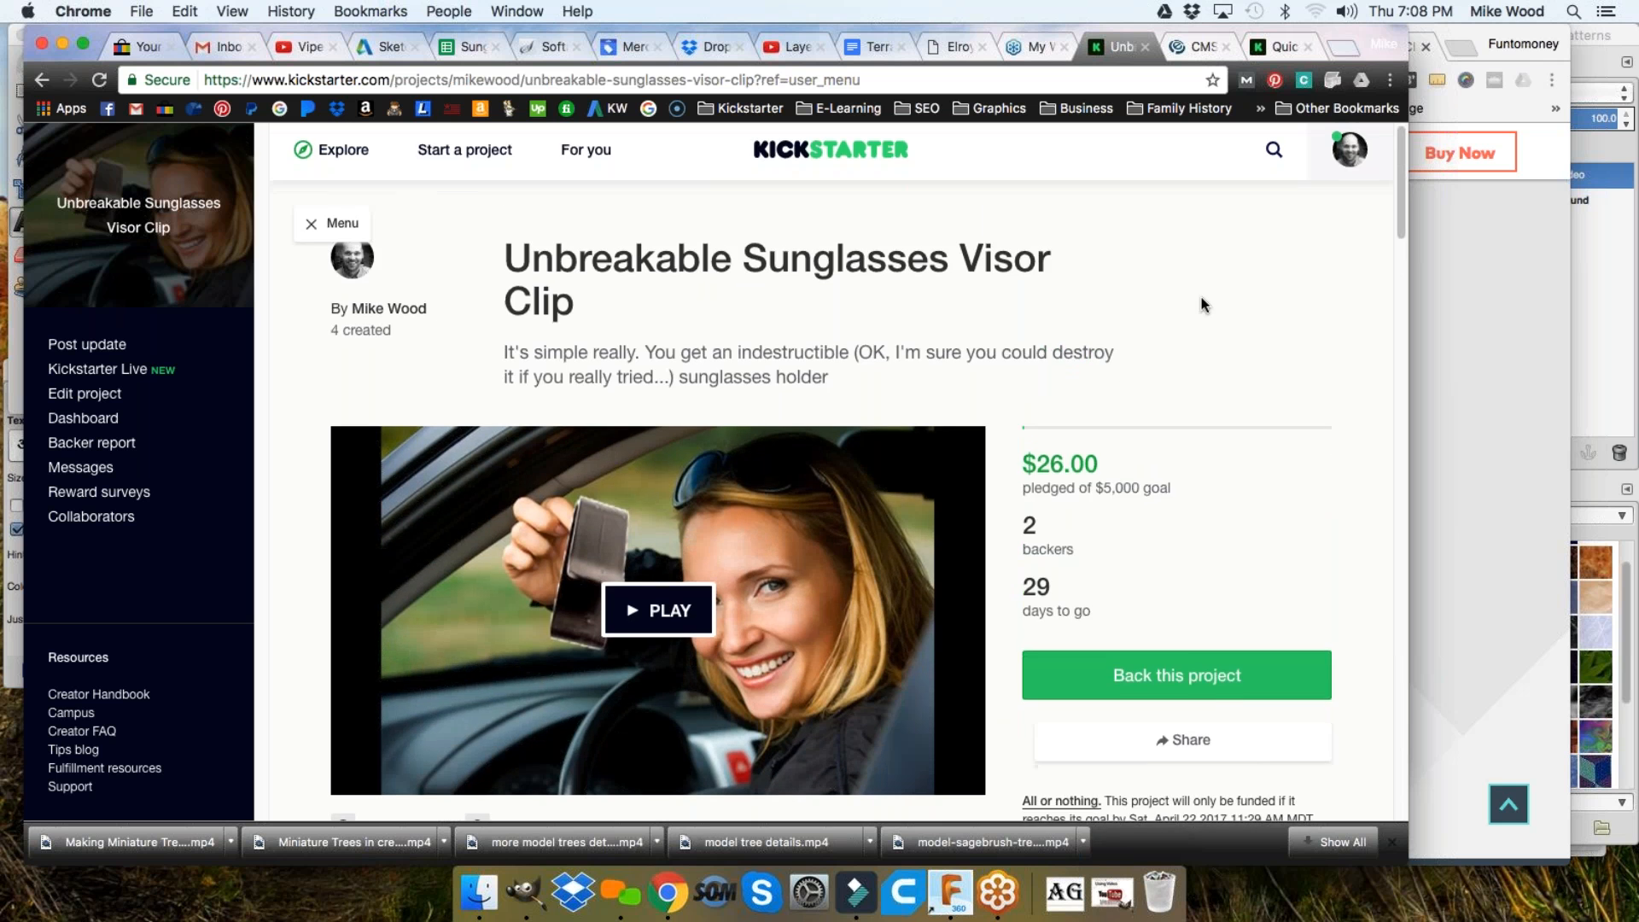
{"action": "scroll", "coordinate": [1204, 300], "scroll_direction": "down", "scroll_amount": 4}
{"action": "left_click", "coordinate": [671, 450]}
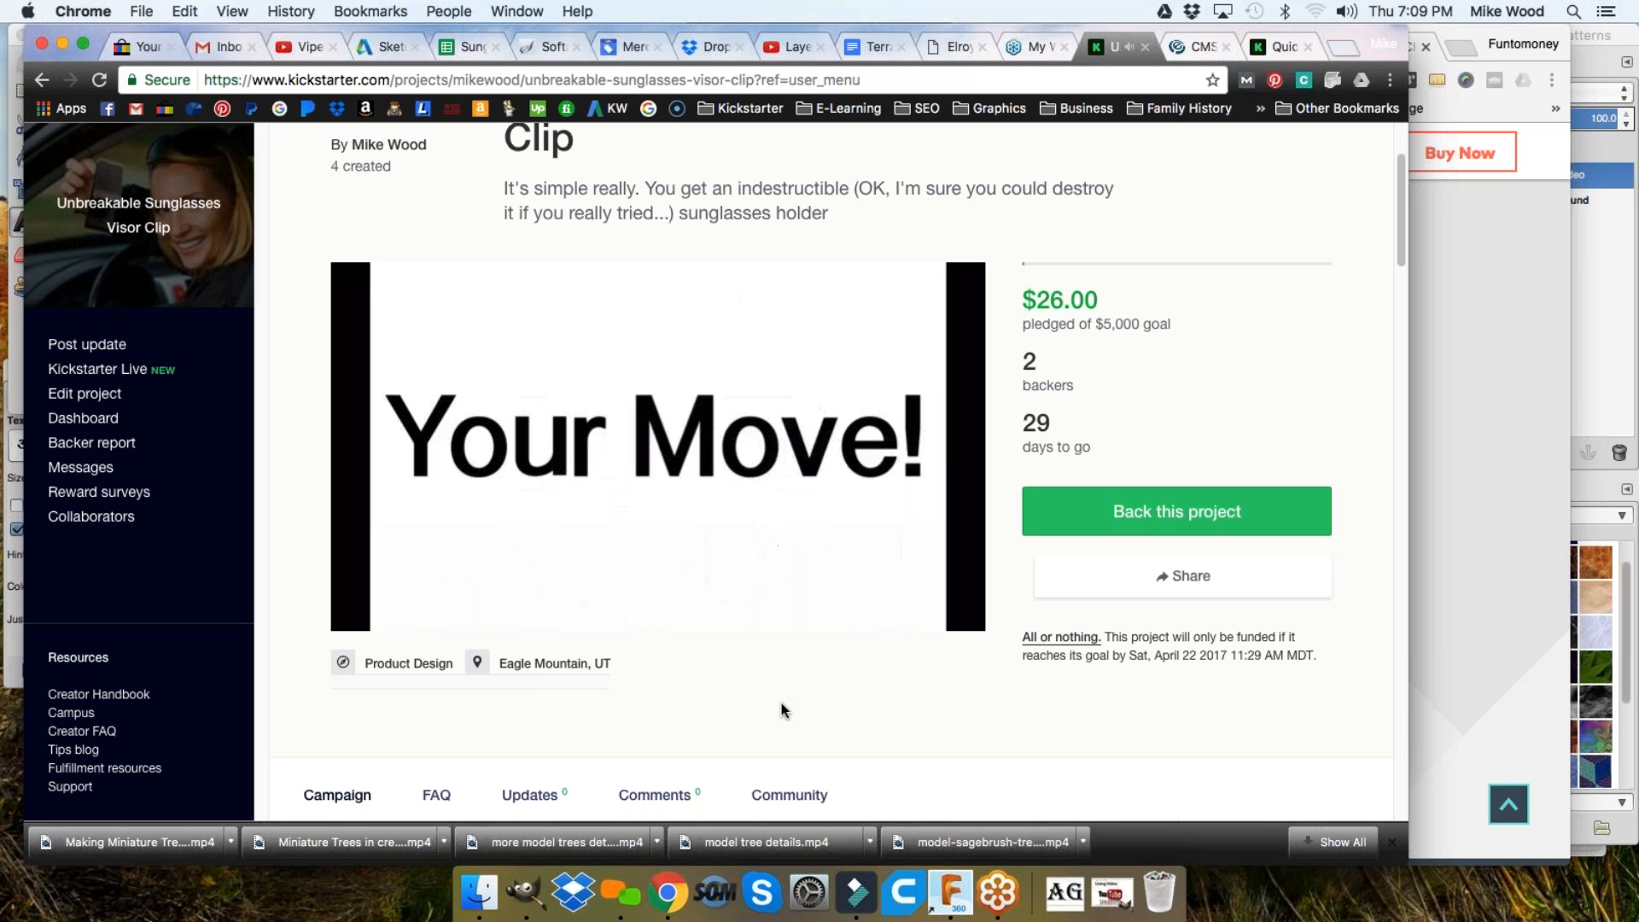
{"action": "mouse_move", "coordinate": [690, 608]}
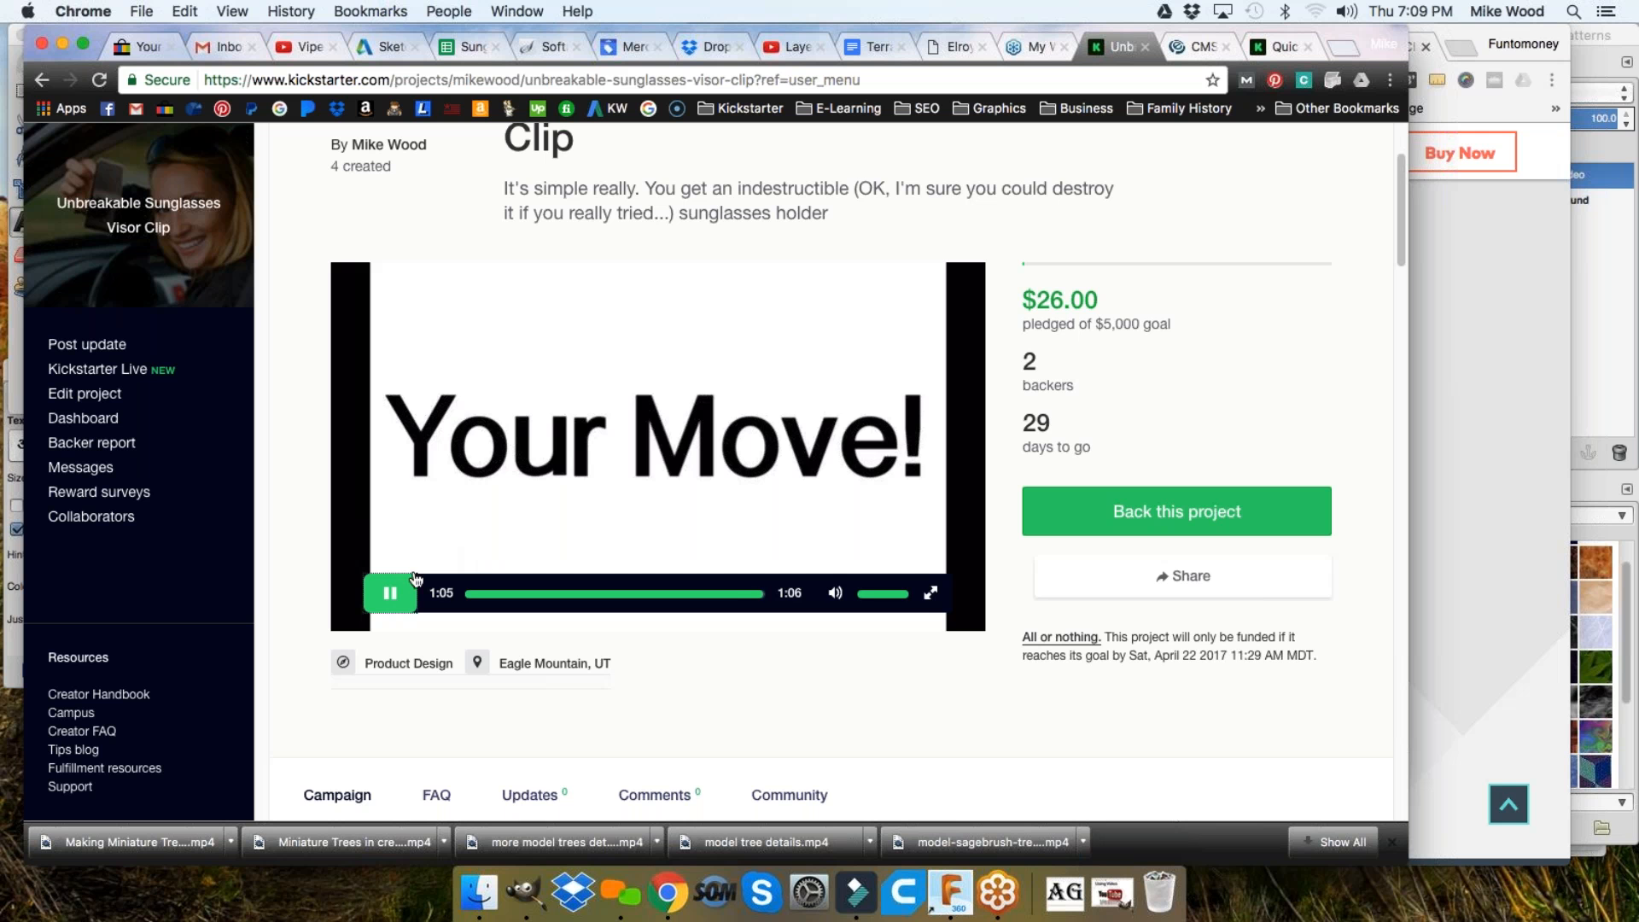
Read through the campaign's project description, short and long stories, and pledge rewards
{"action": "scroll", "coordinate": [701, 700], "scroll_direction": "down", "scroll_amount": 5}
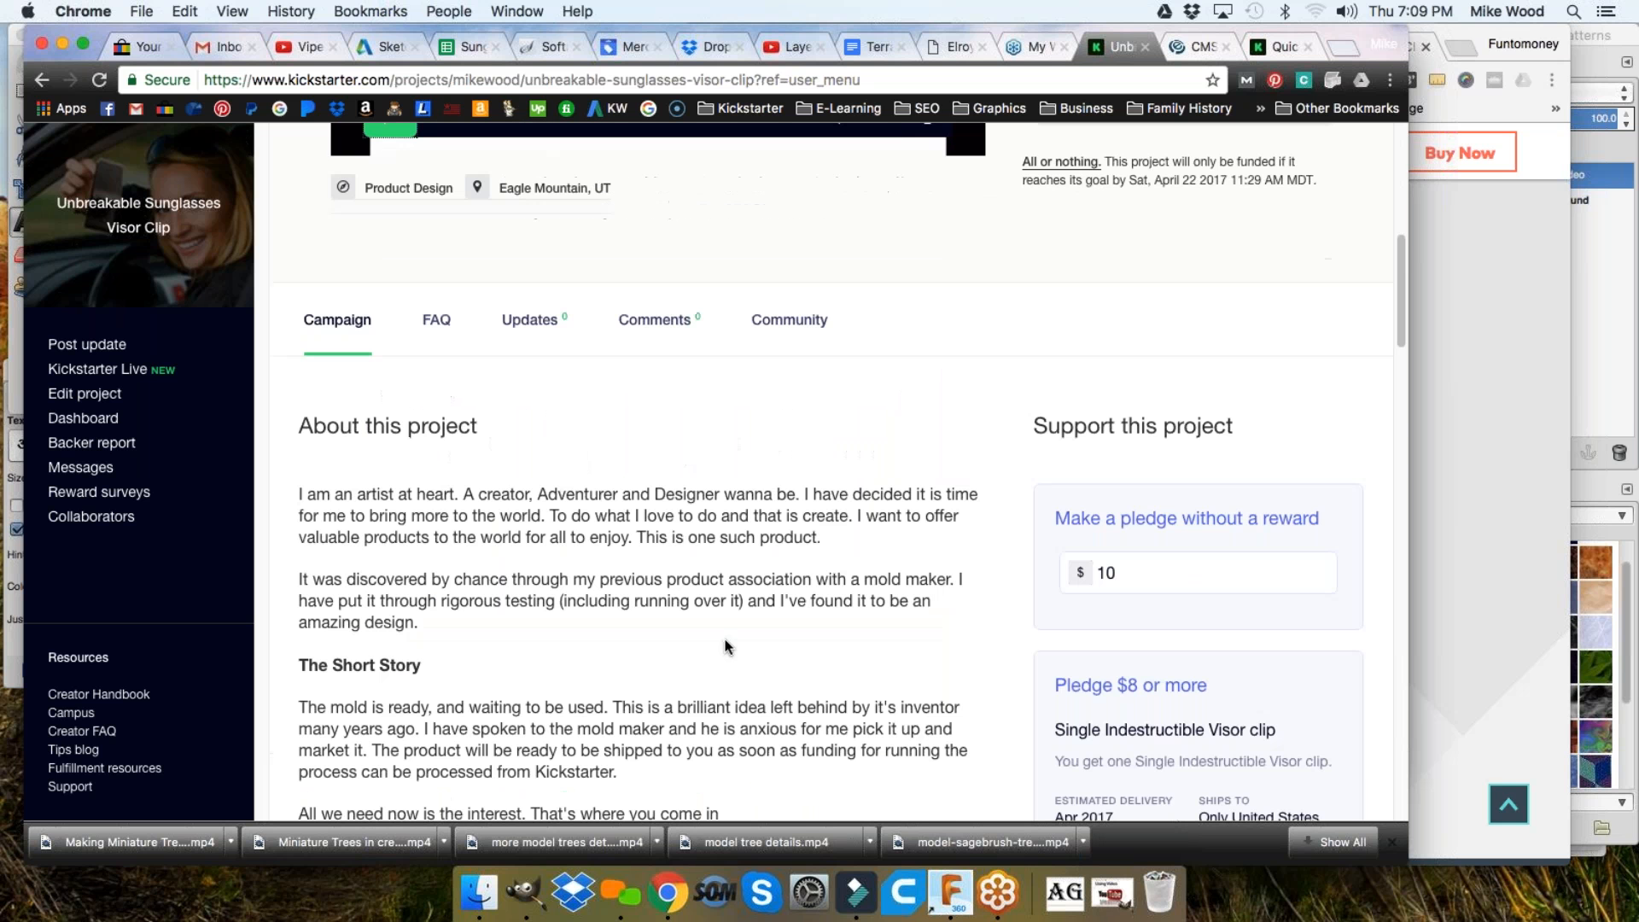
{"action": "scroll", "coordinate": [726, 646], "scroll_direction": "down", "scroll_amount": 5}
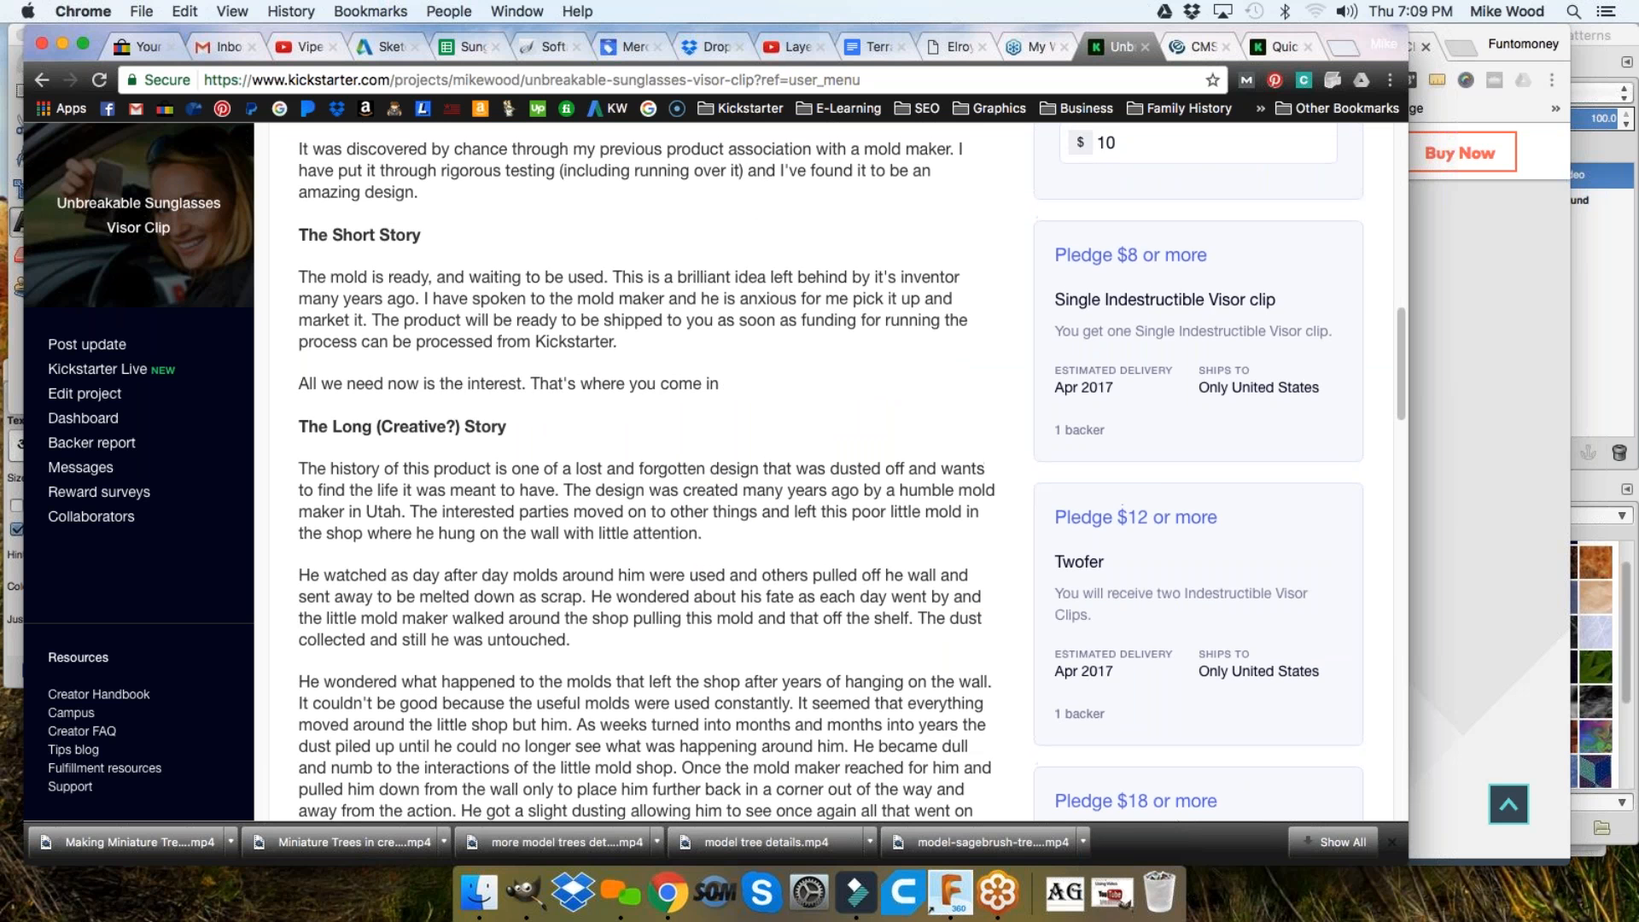
{"action": "scroll", "coordinate": [866, 587], "scroll_direction": "up", "scroll_amount": 3}
{"action": "scroll", "coordinate": [590, 533], "scroll_direction": "up", "scroll_amount": 6}
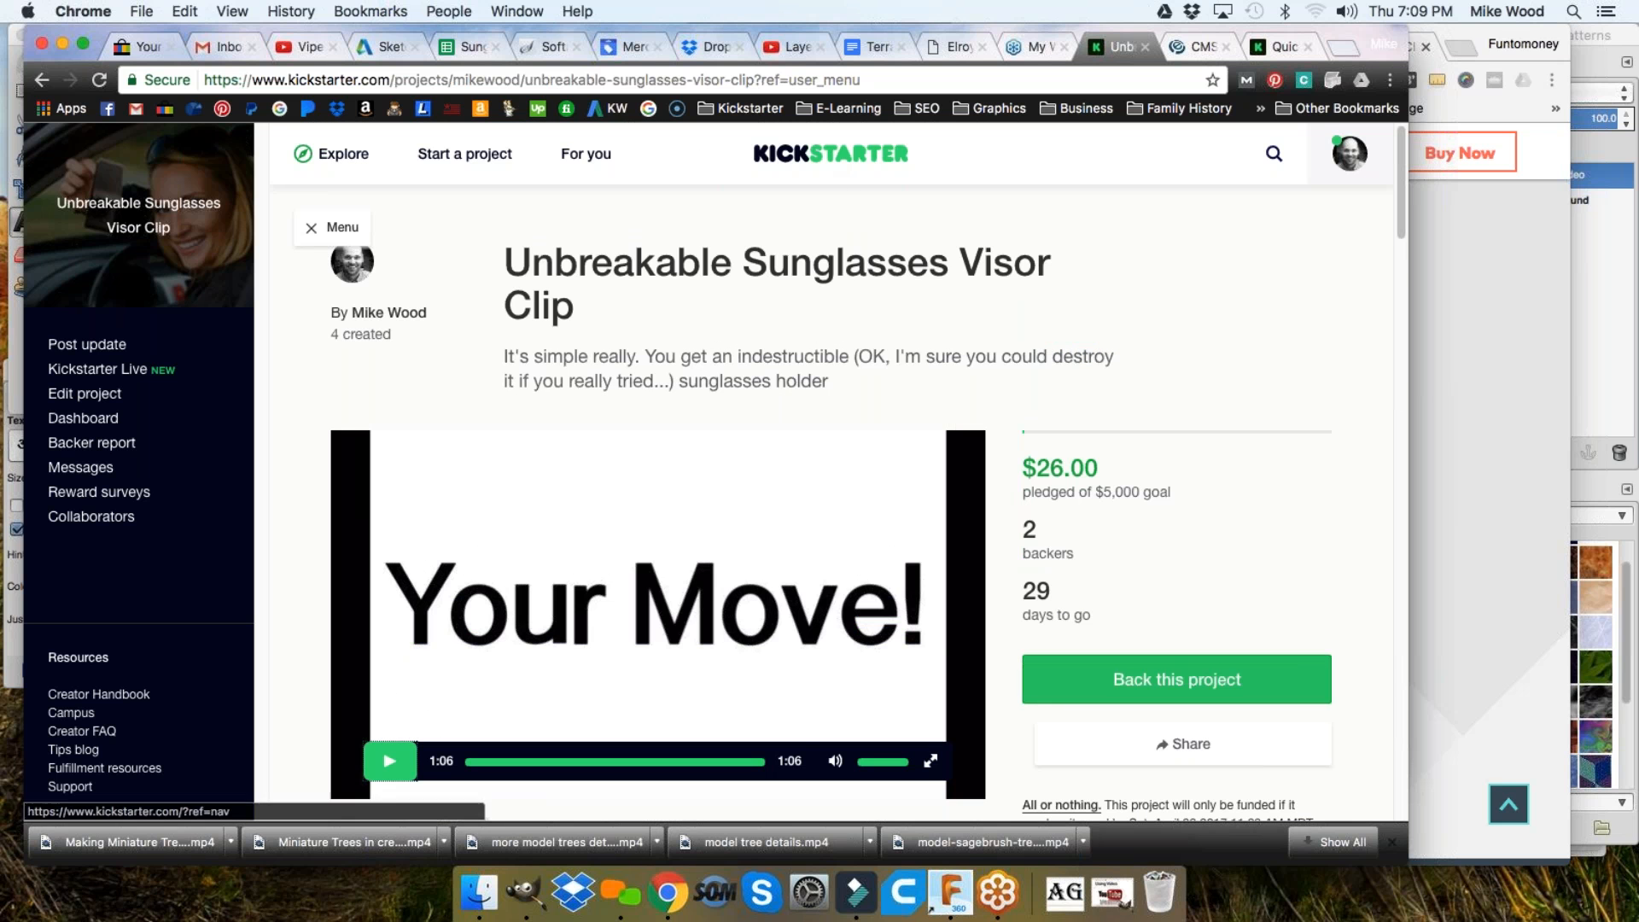
Switch to Finder, bring the Camera Uploads window forward, and preview 2017-03-22 12.05.26-1.jpg and 2017-03-22 18.18.54.mp4
{"action": "left_click", "coordinate": [856, 892]}
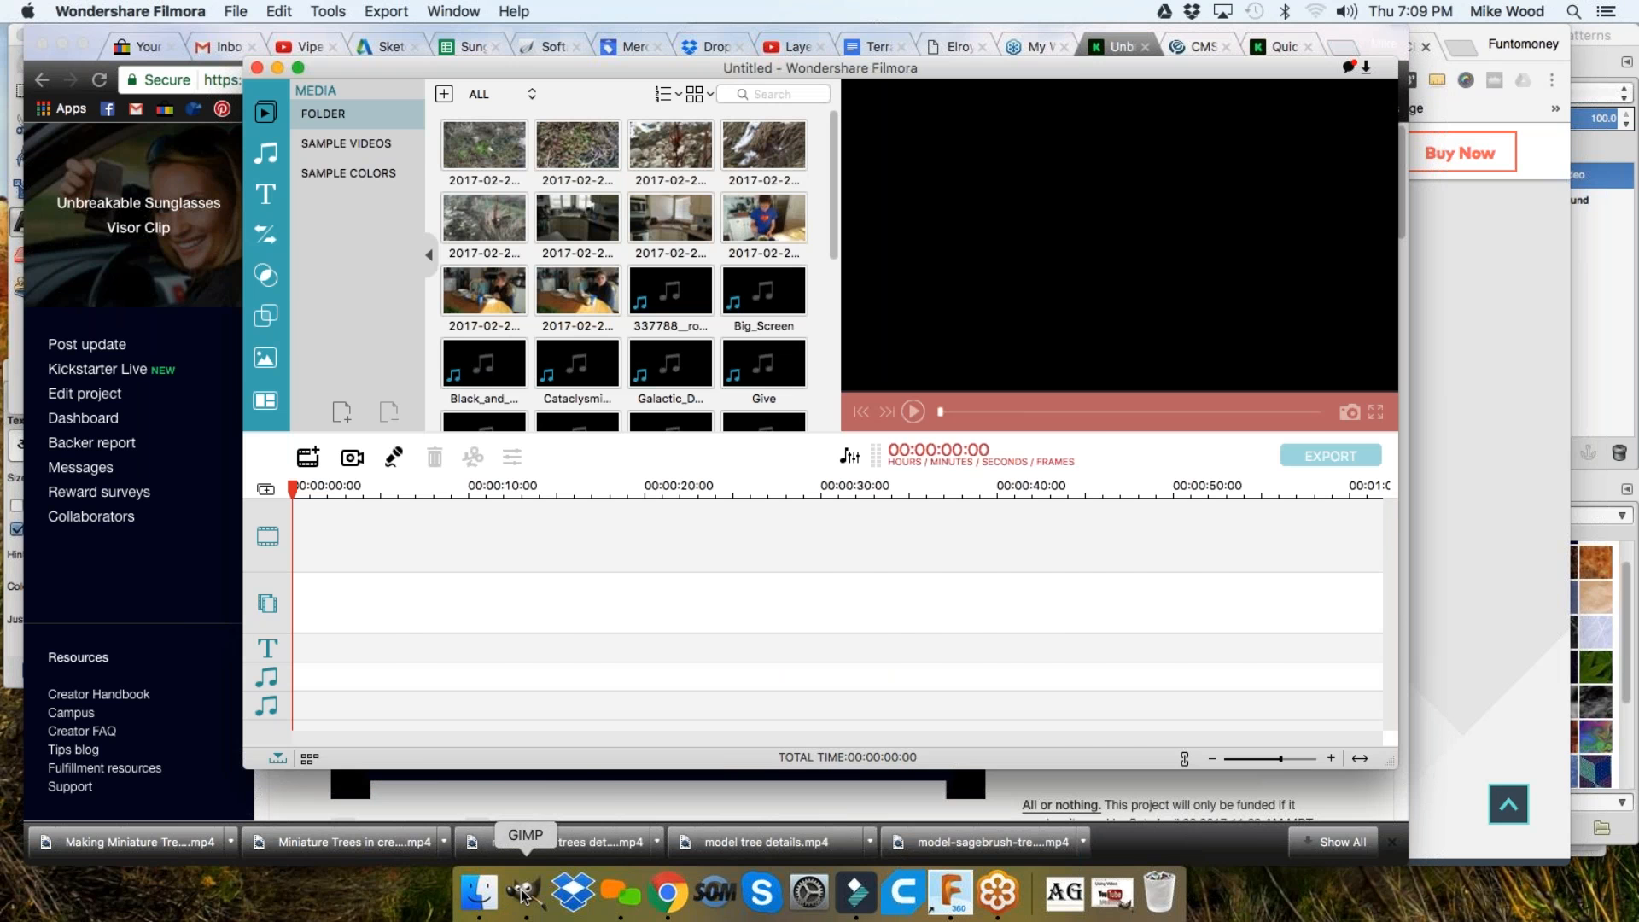
{"action": "left_click", "coordinate": [479, 892]}
{"action": "left_click_drag", "start_coordinate": [690, 159], "coordinate": [643, 115]}
{"action": "left_click", "coordinate": [1128, 282]}
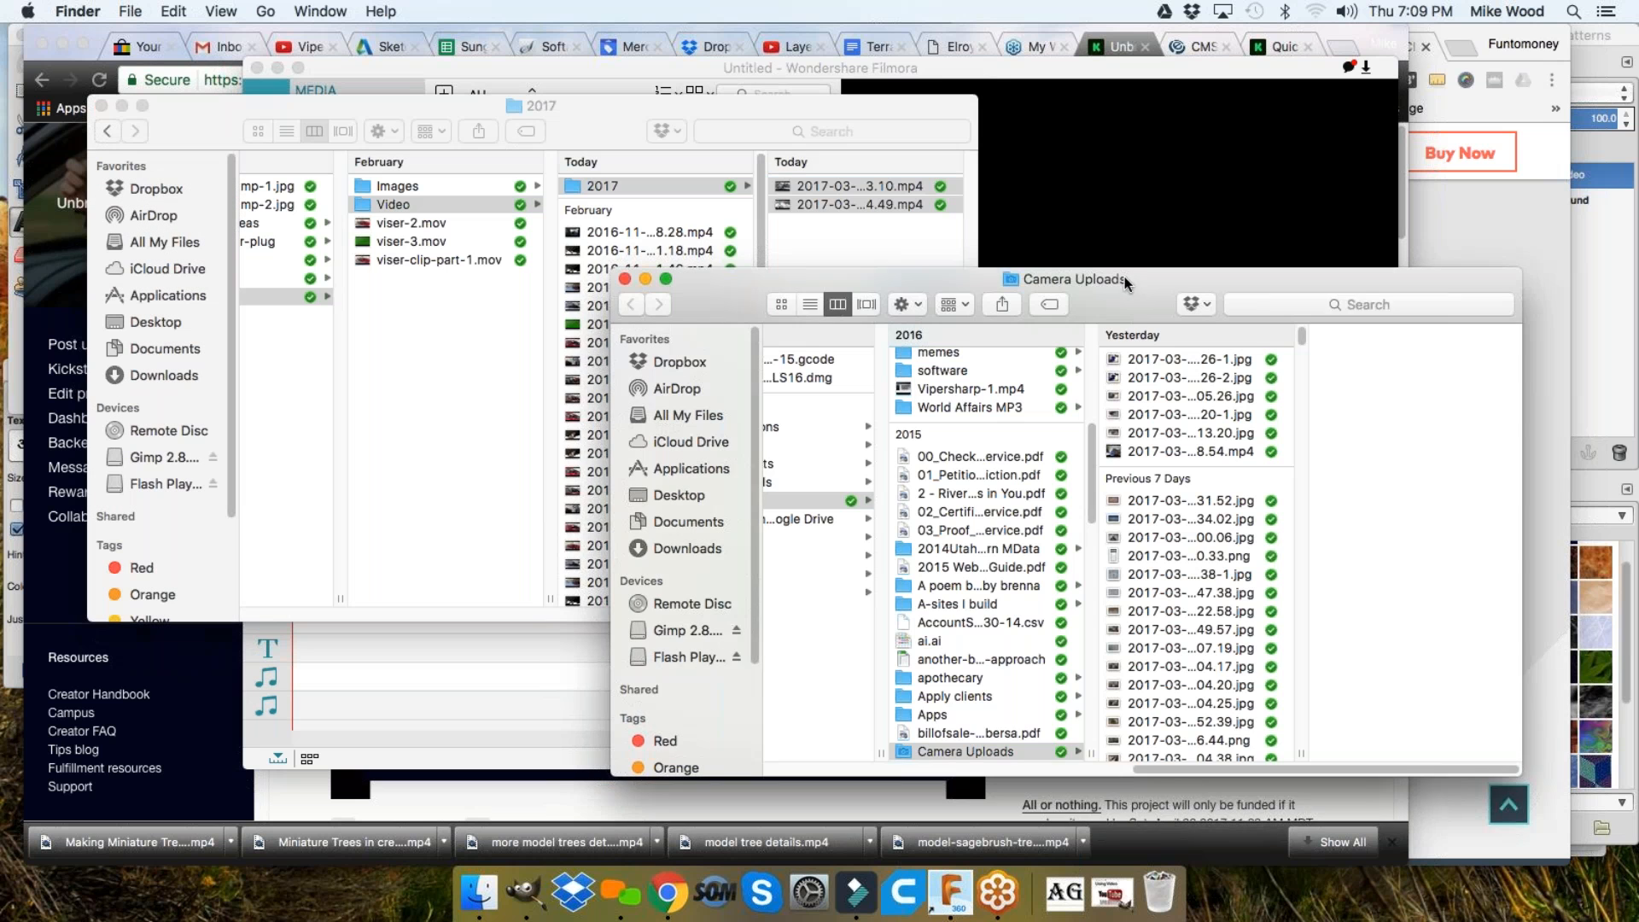
{"action": "left_click_drag", "start_coordinate": [1153, 282], "coordinate": [1115, 243]}
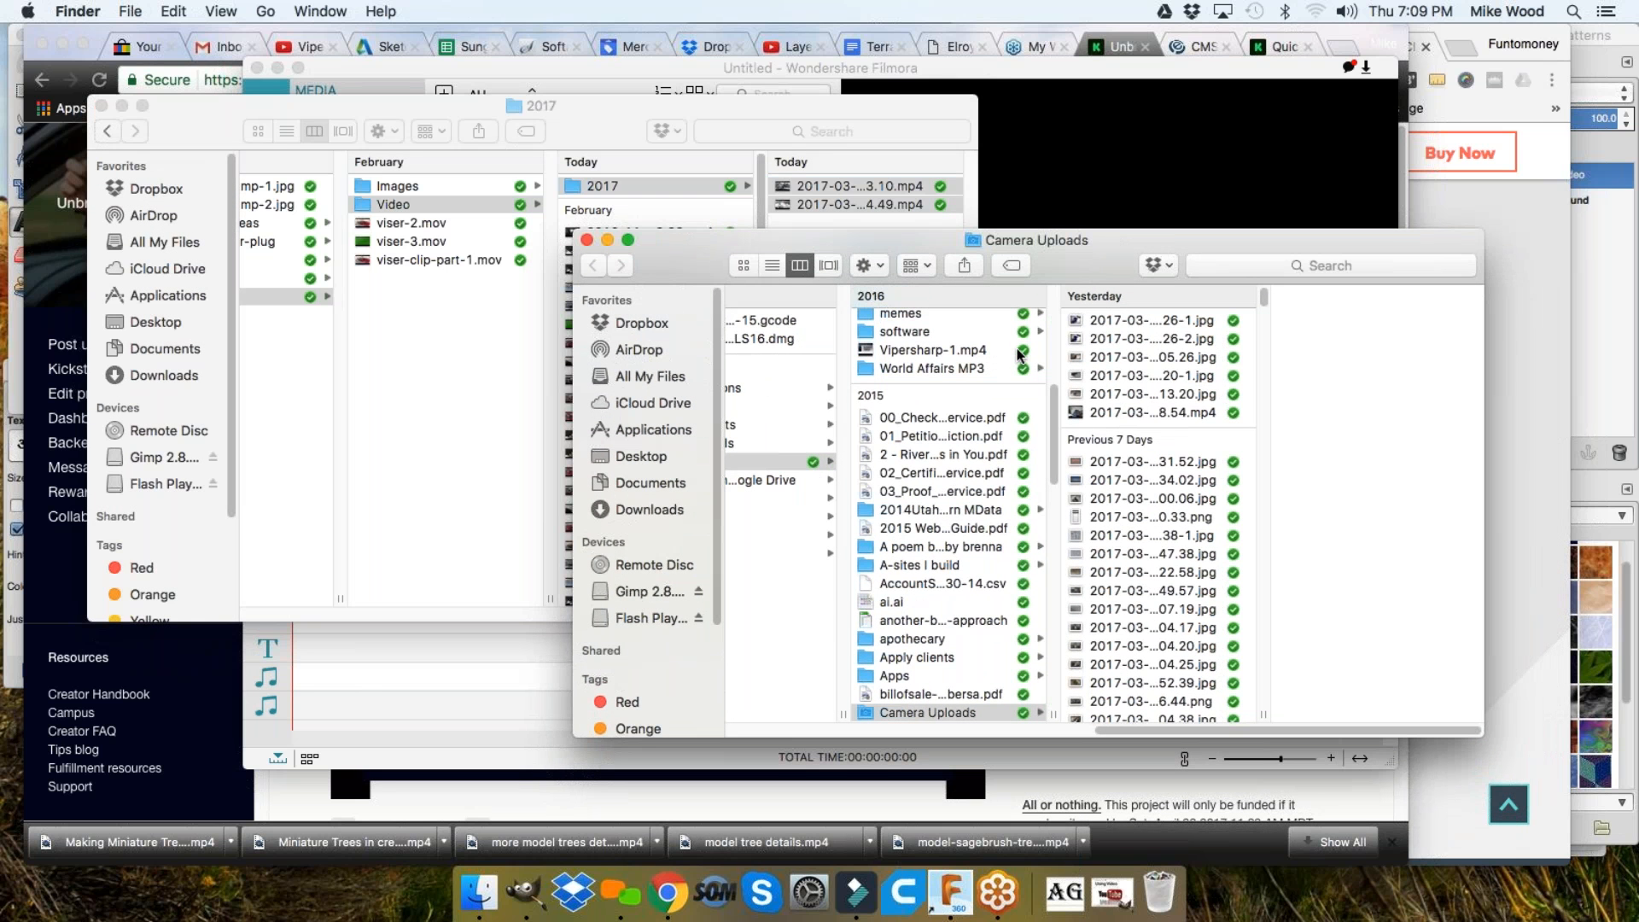
{"action": "left_click", "coordinate": [1102, 322]}
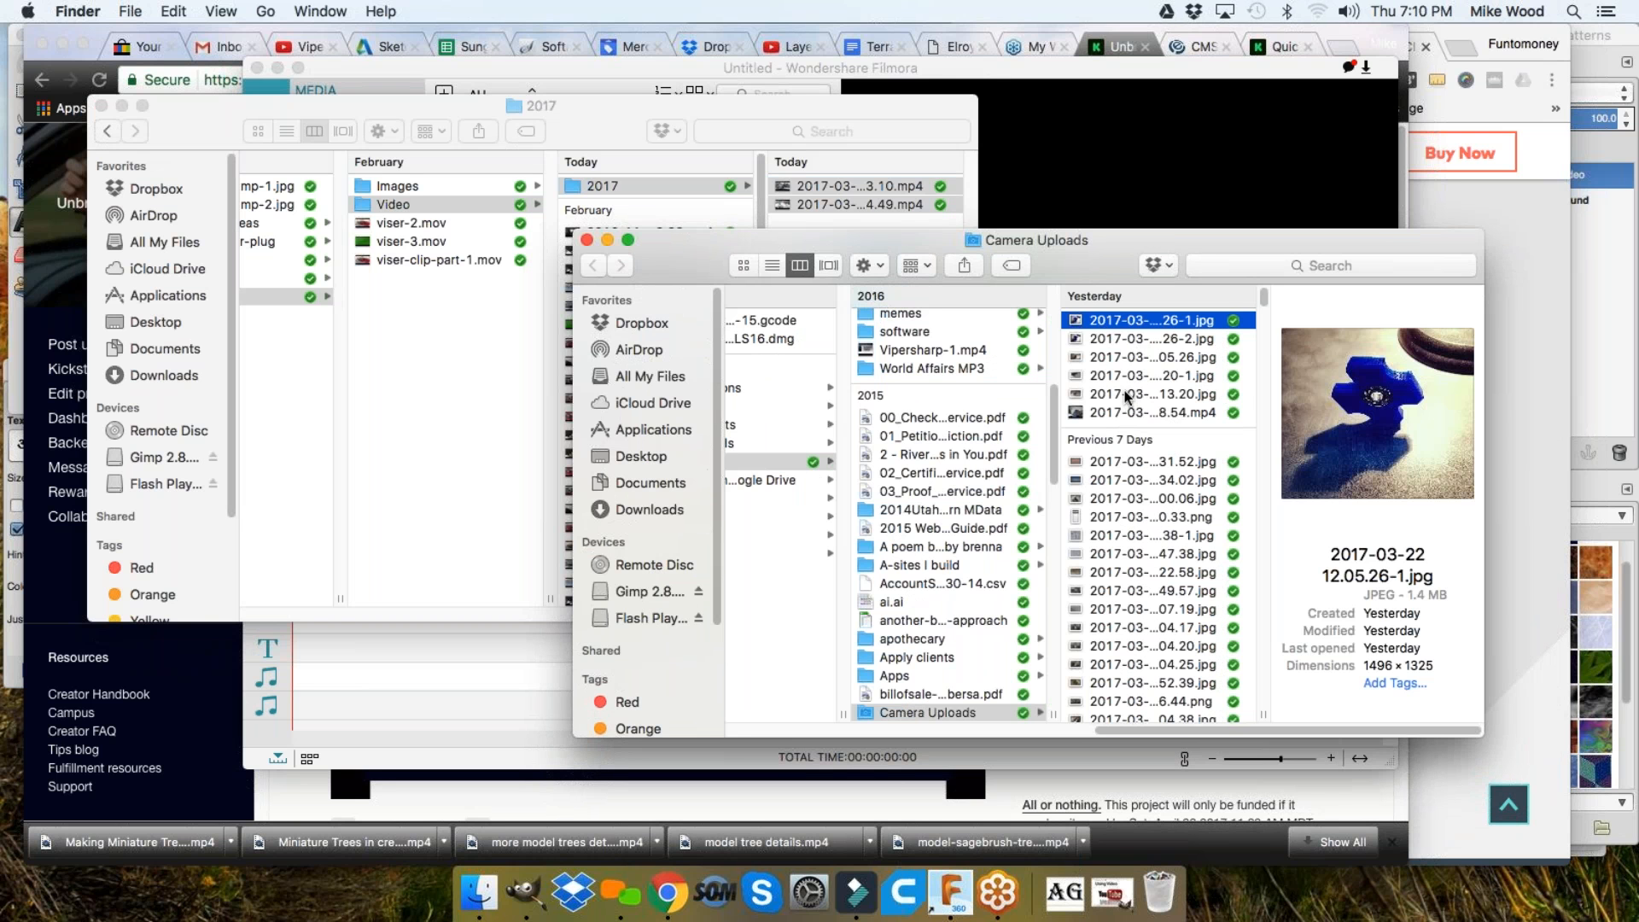
{"action": "left_click", "coordinate": [1133, 410]}
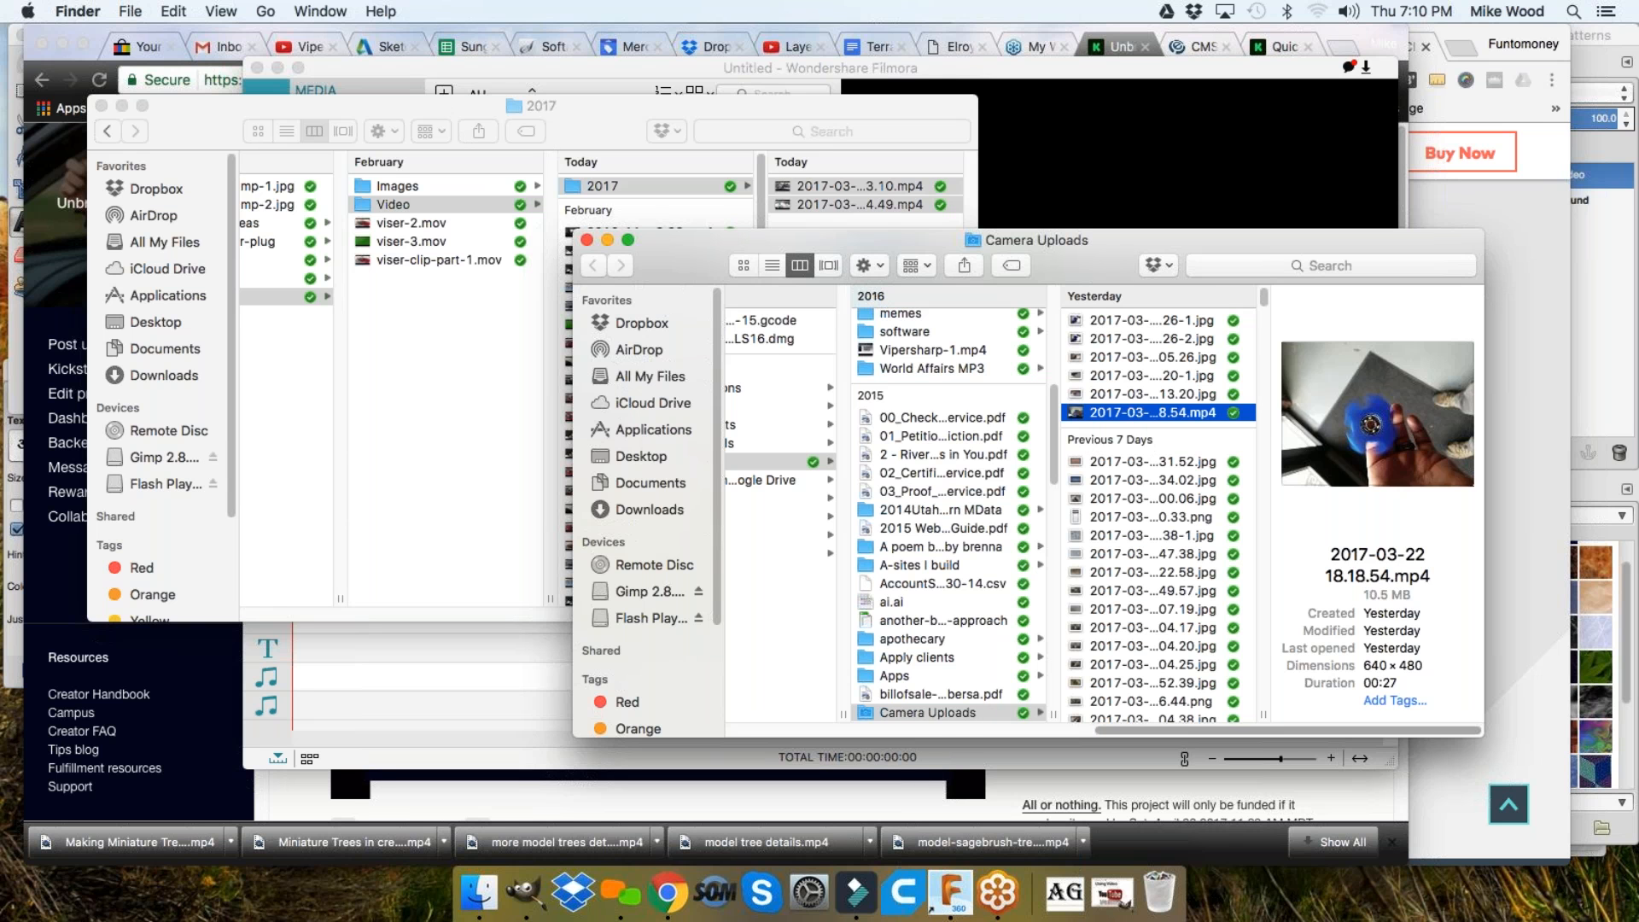
Go back to the home folder level and open the Camera Uploads folder inside Dropbox
{"action": "left_click", "coordinate": [988, 709]}
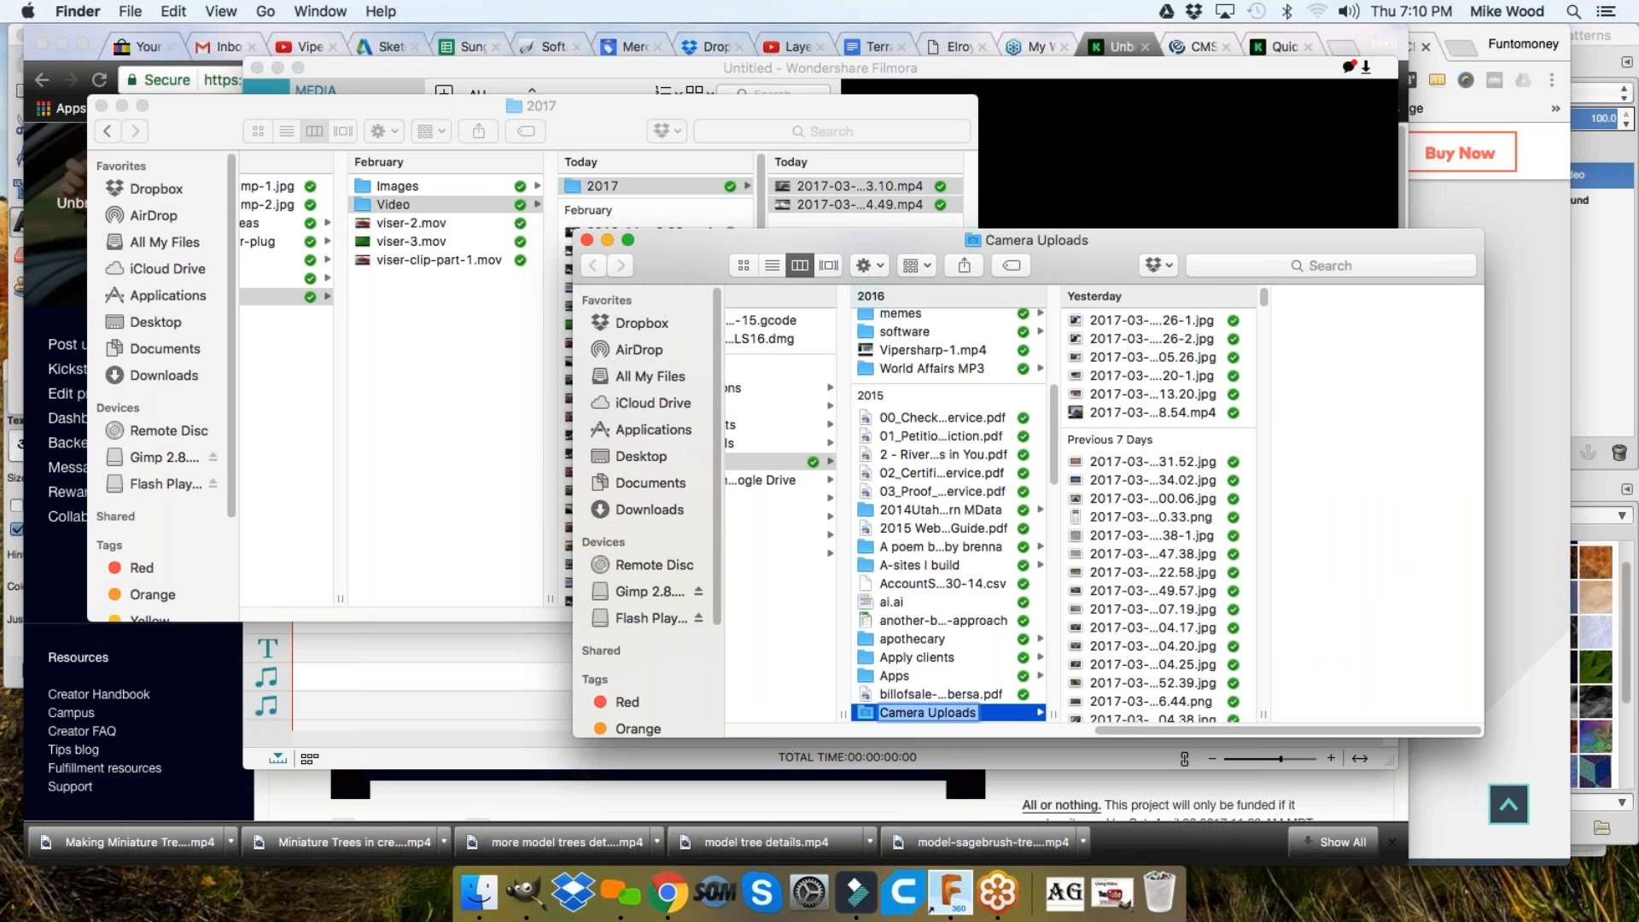
{"action": "left_click", "coordinate": [781, 443]}
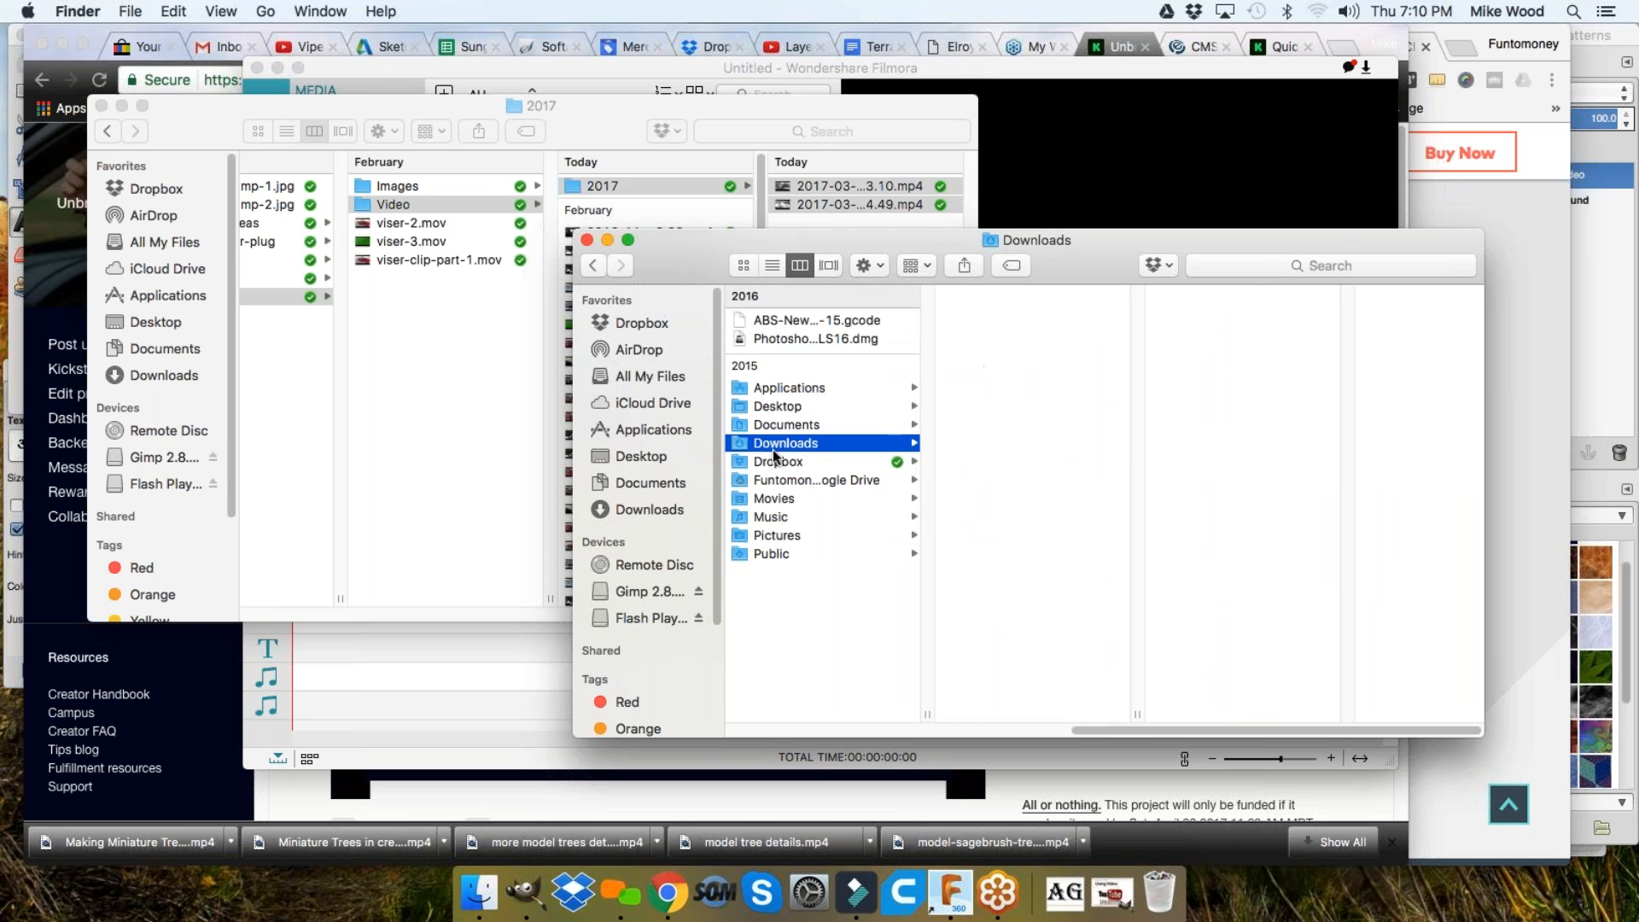
{"action": "left_click", "coordinate": [779, 461]}
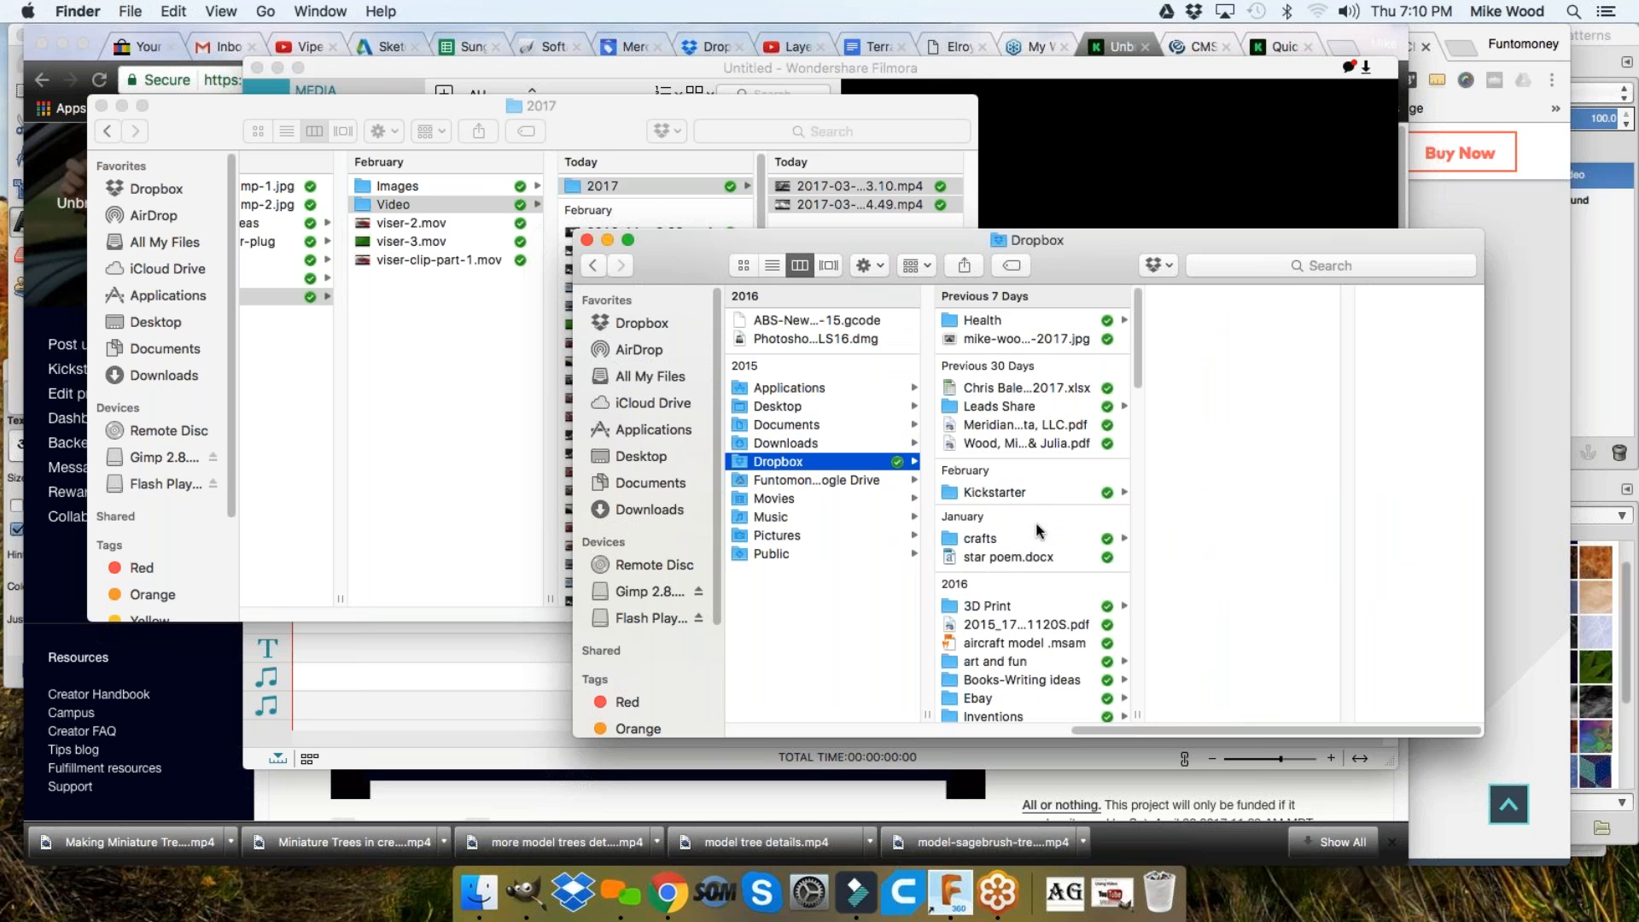
{"action": "scroll", "coordinate": [1025, 555], "scroll_direction": "down", "scroll_amount": 5}
{"action": "scroll", "coordinate": [1003, 573], "scroll_direction": "down", "scroll_amount": 5}
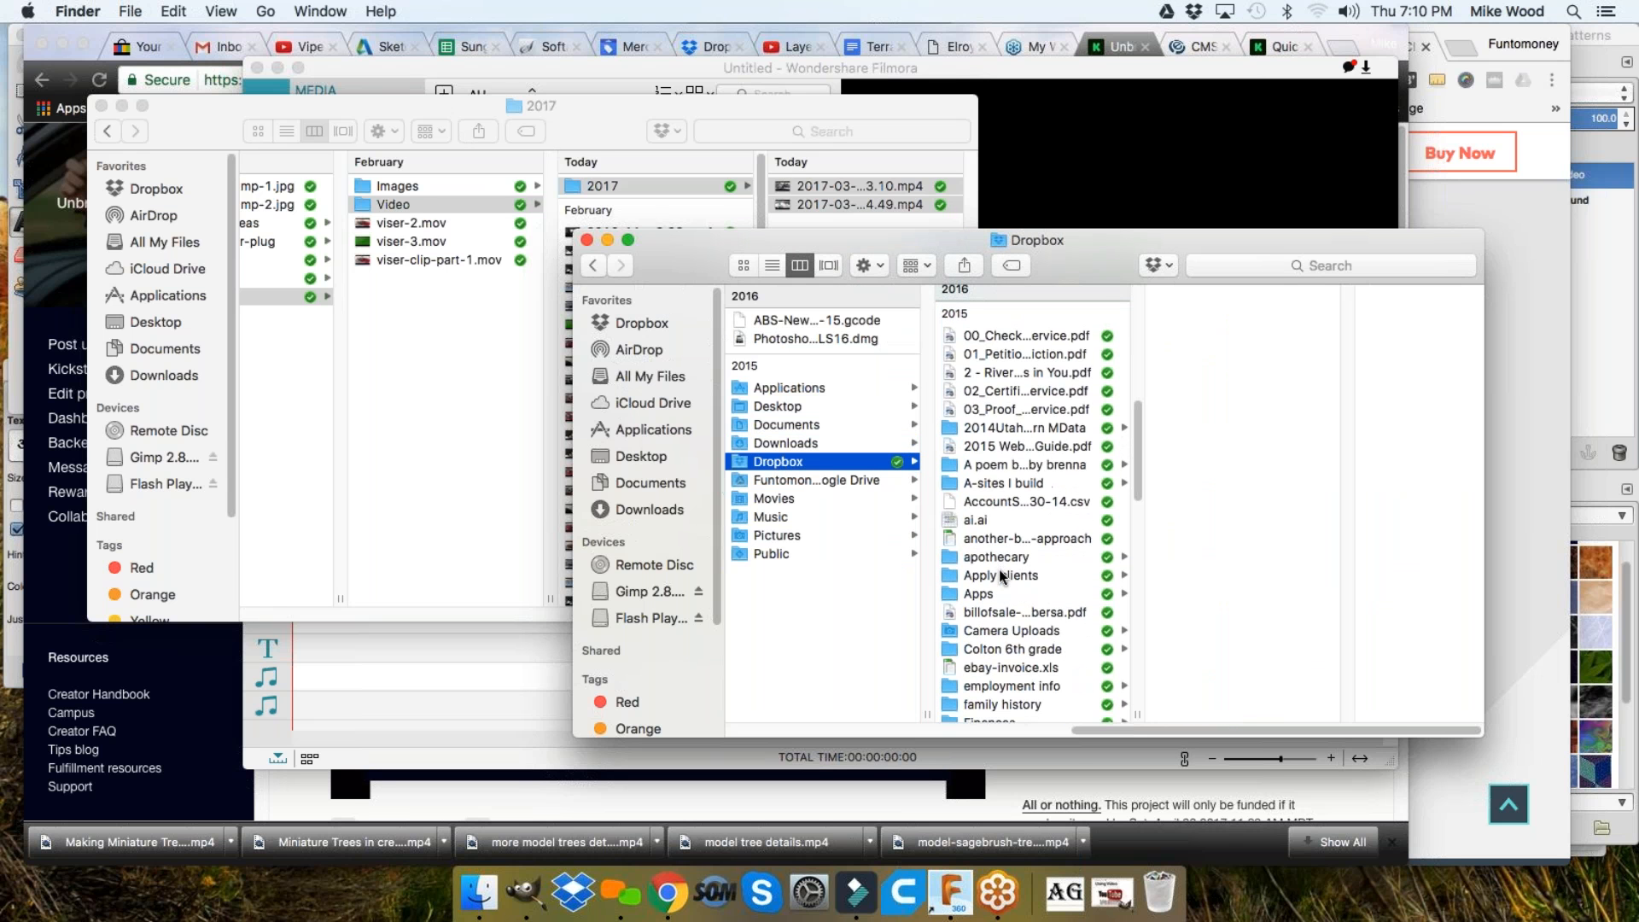
{"action": "left_click", "coordinate": [995, 499]}
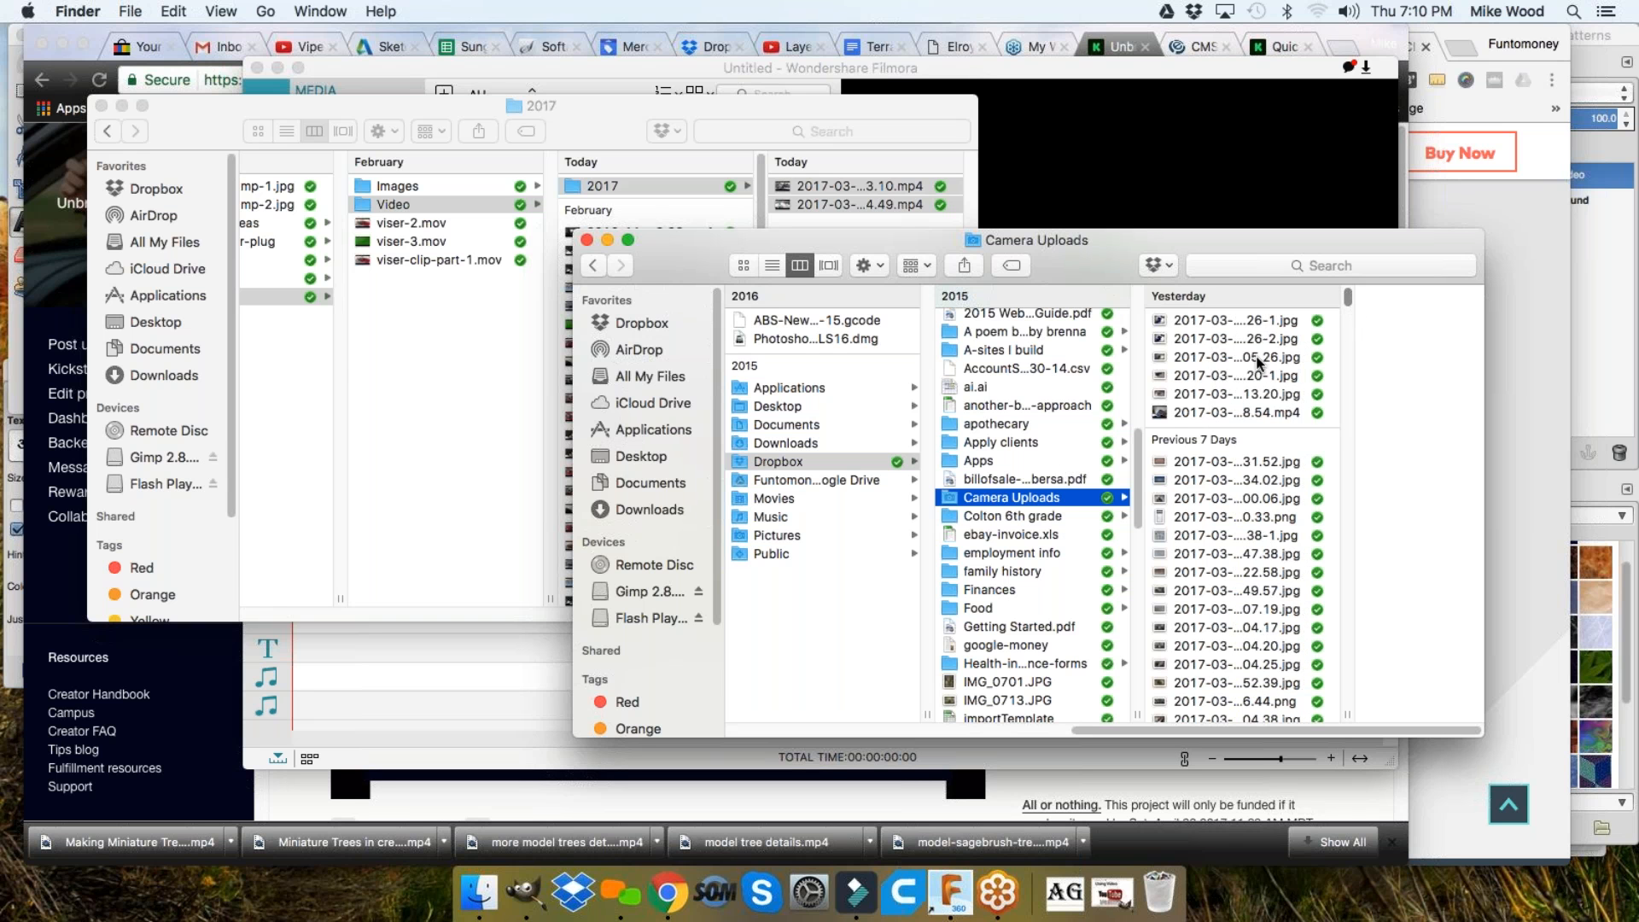
Move the Camera Uploads window up over the other windows and browse down toward its oldest files from 2016
{"action": "left_click_drag", "start_coordinate": [1199, 246], "coordinate": [1140, 197]}
{"action": "scroll", "coordinate": [1179, 419], "scroll_direction": "down", "scroll_amount": 10}
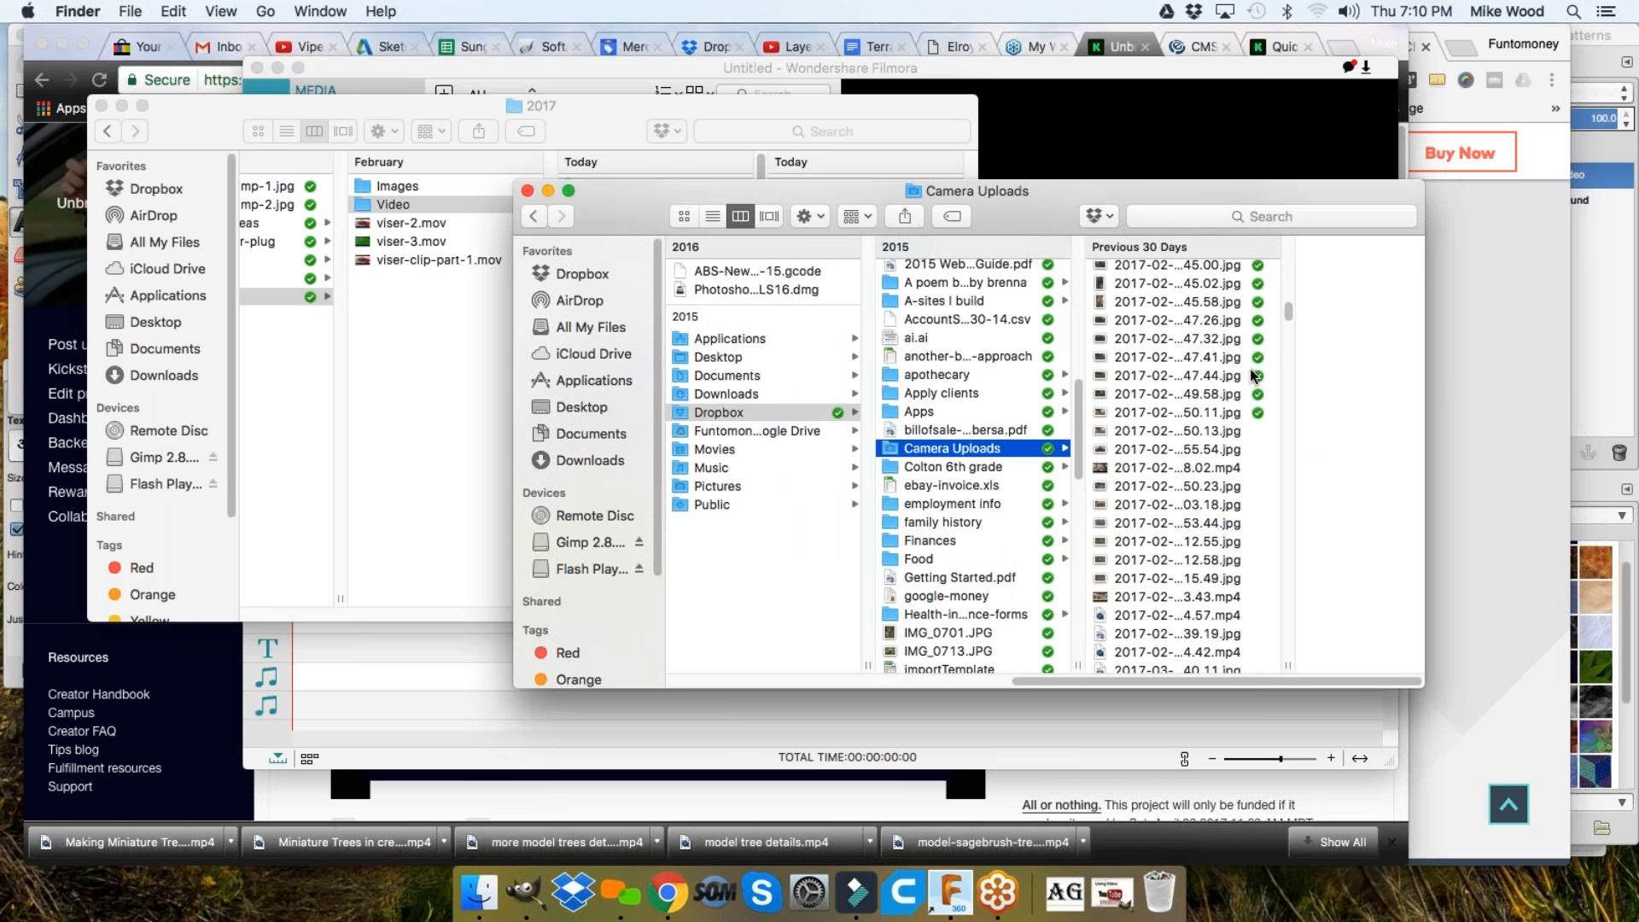
{"action": "left_click_drag", "start_coordinate": [1290, 323], "coordinate": [1292, 660]}
{"action": "scroll", "coordinate": [1208, 513], "scroll_direction": "up", "scroll_amount": 5}
{"action": "scroll", "coordinate": [1208, 474], "scroll_direction": "up", "scroll_amount": 5}
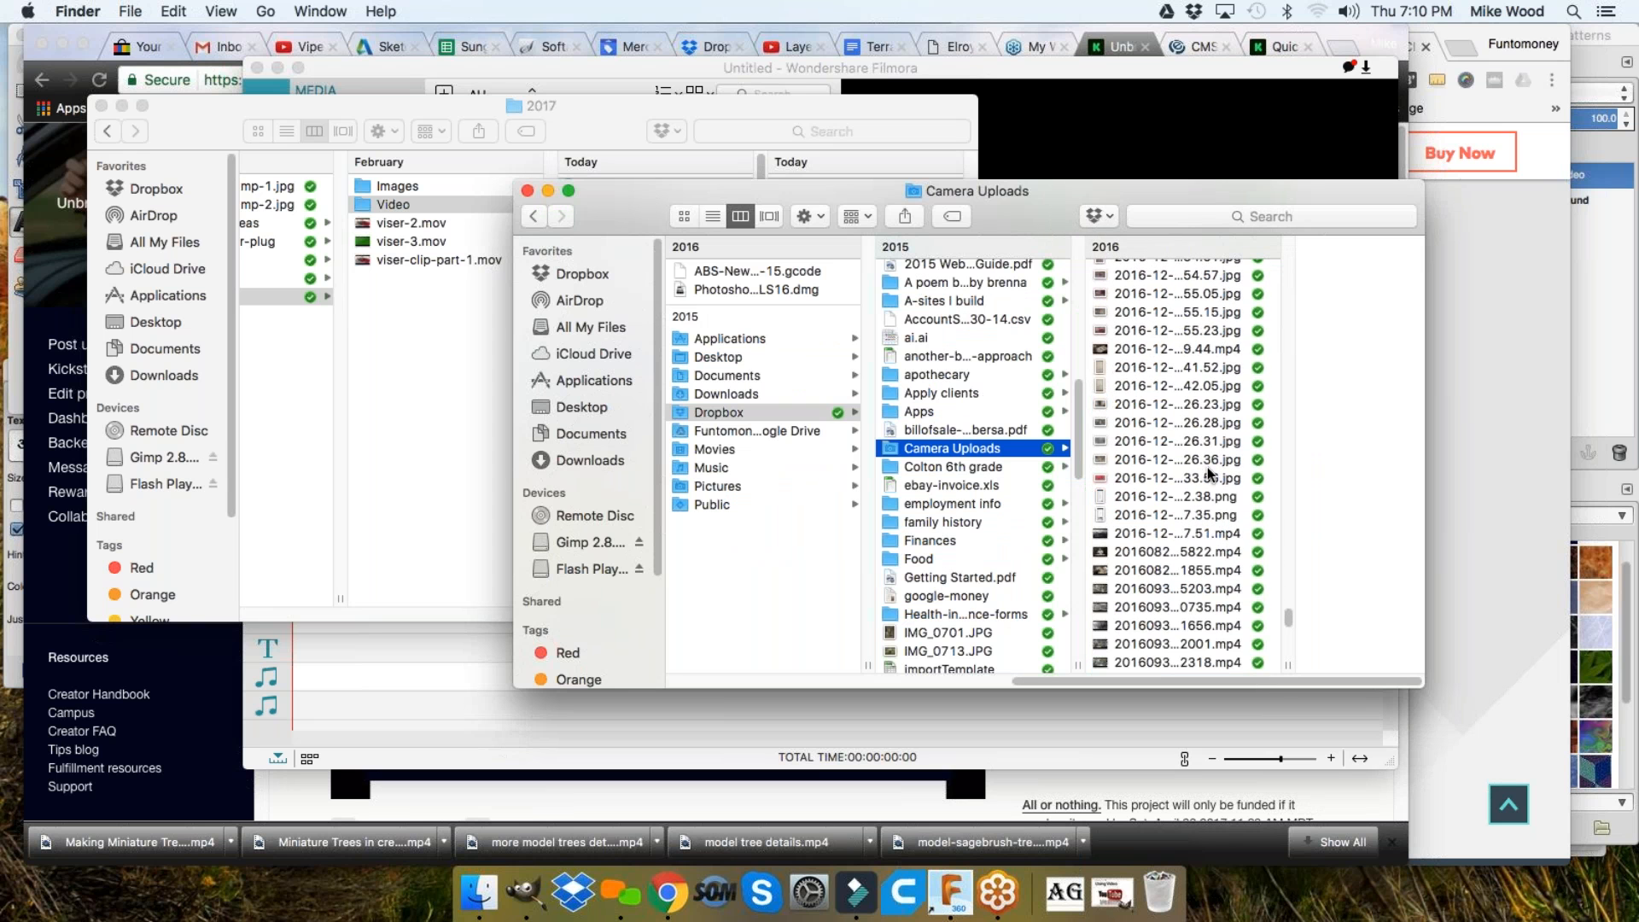
Look back through the Camera Uploads list from the 2016 files to the March 2017 photos and videos
{"action": "scroll", "coordinate": [1208, 474], "scroll_direction": "up", "scroll_amount": 6}
{"action": "scroll", "coordinate": [1212, 474], "scroll_direction": "up", "scroll_amount": 5}
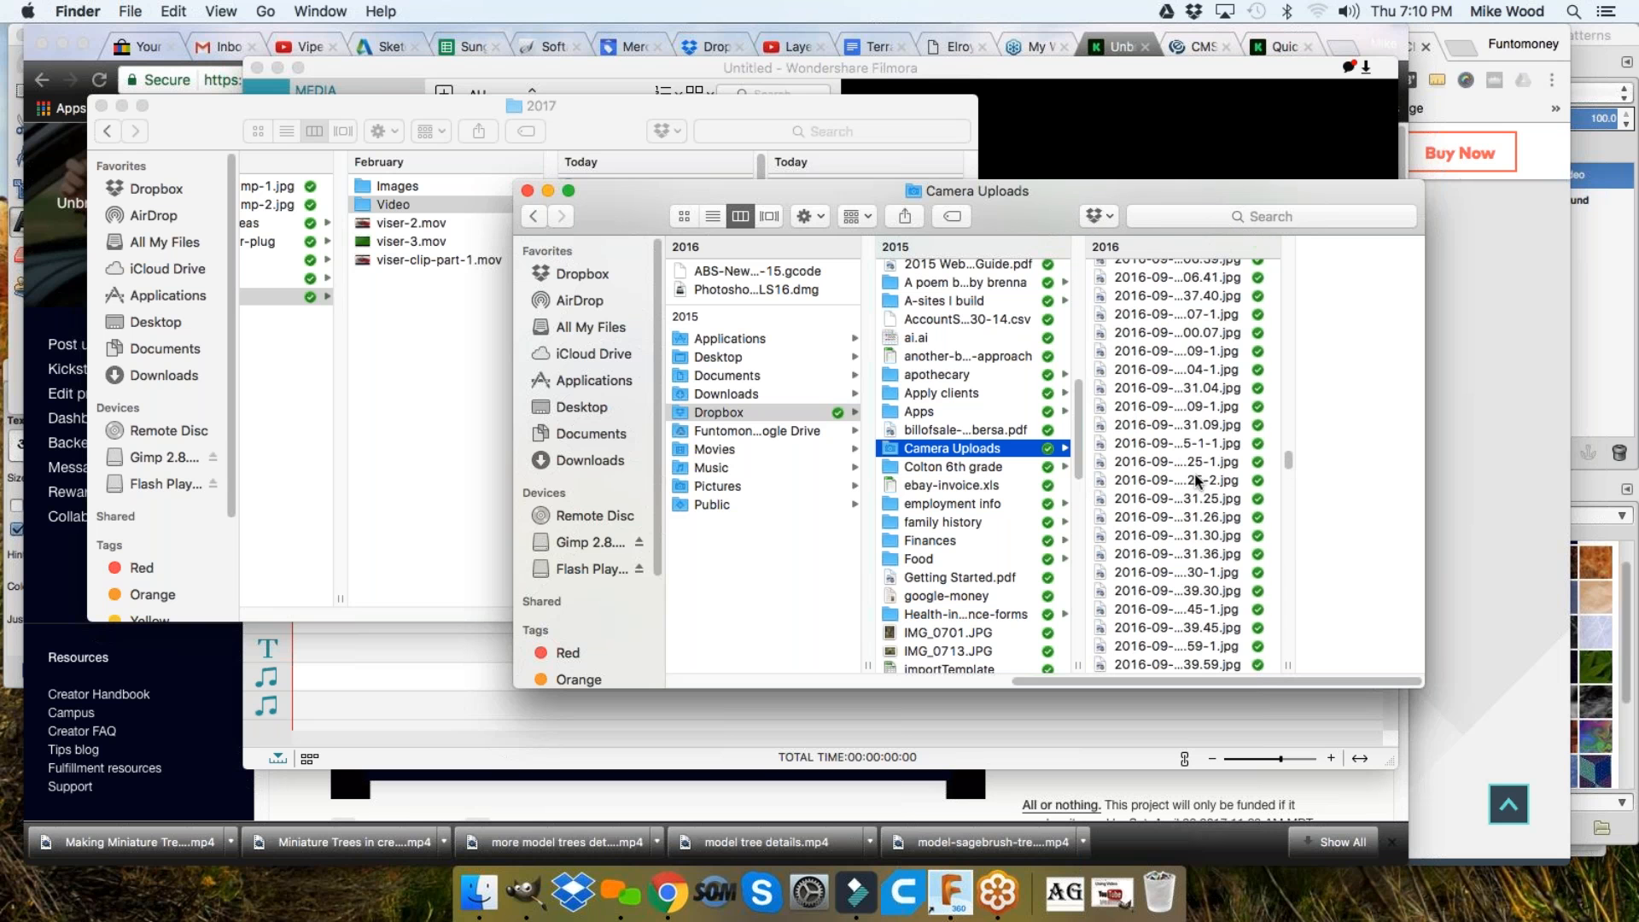
{"action": "scroll", "coordinate": [1196, 481], "scroll_direction": "up", "scroll_amount": 10}
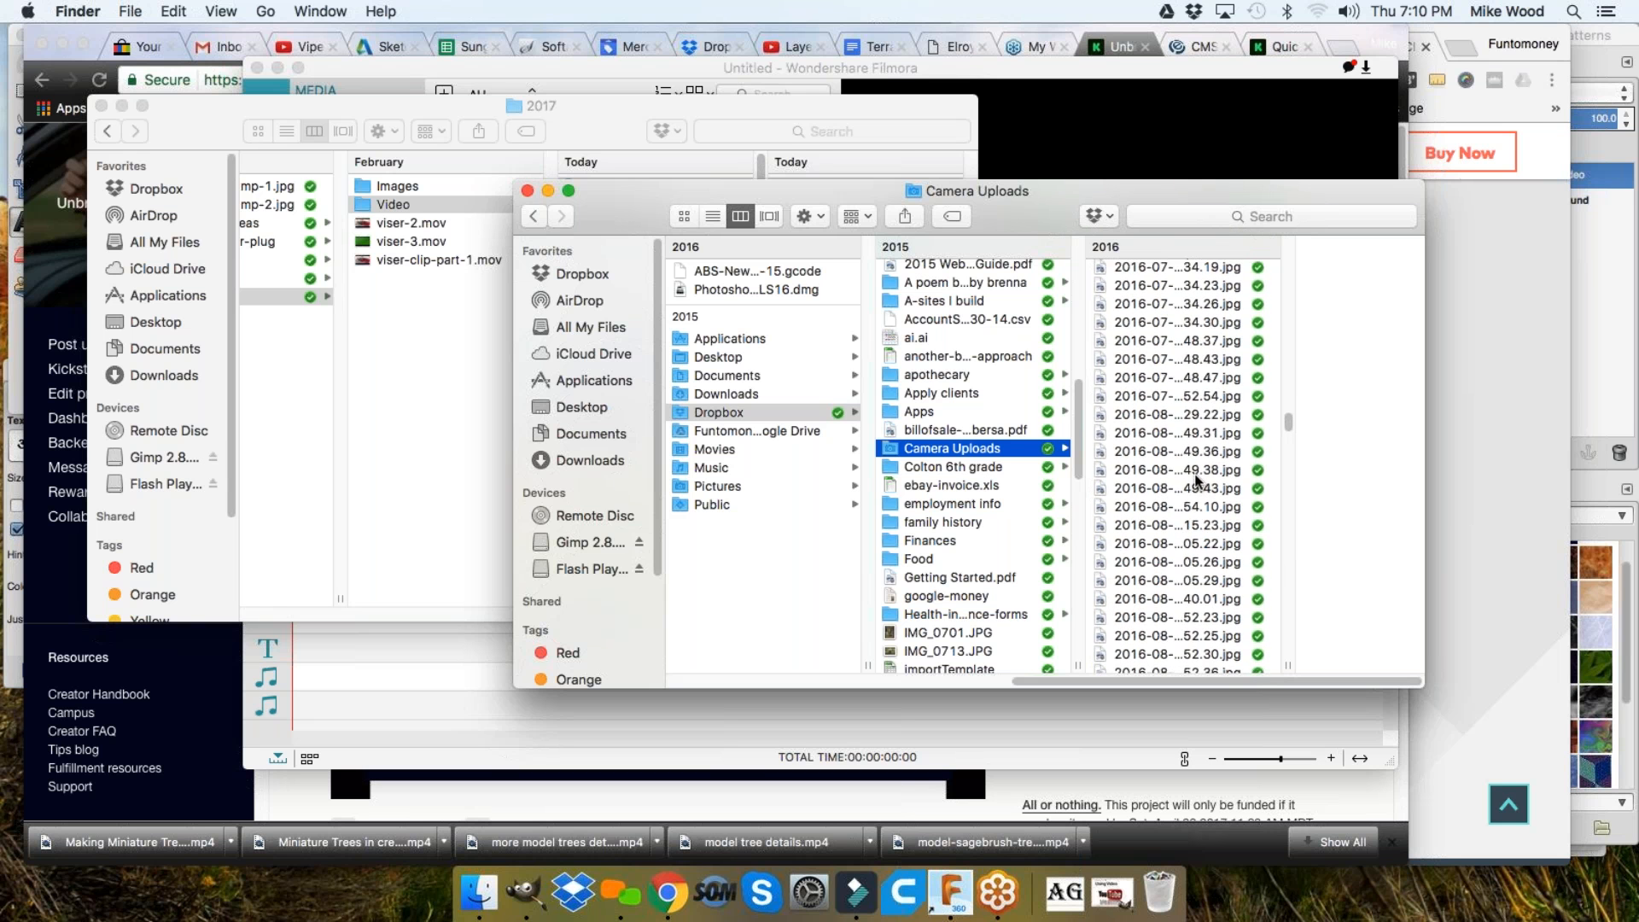
{"action": "scroll", "coordinate": [1196, 481], "scroll_direction": "up", "scroll_amount": 10}
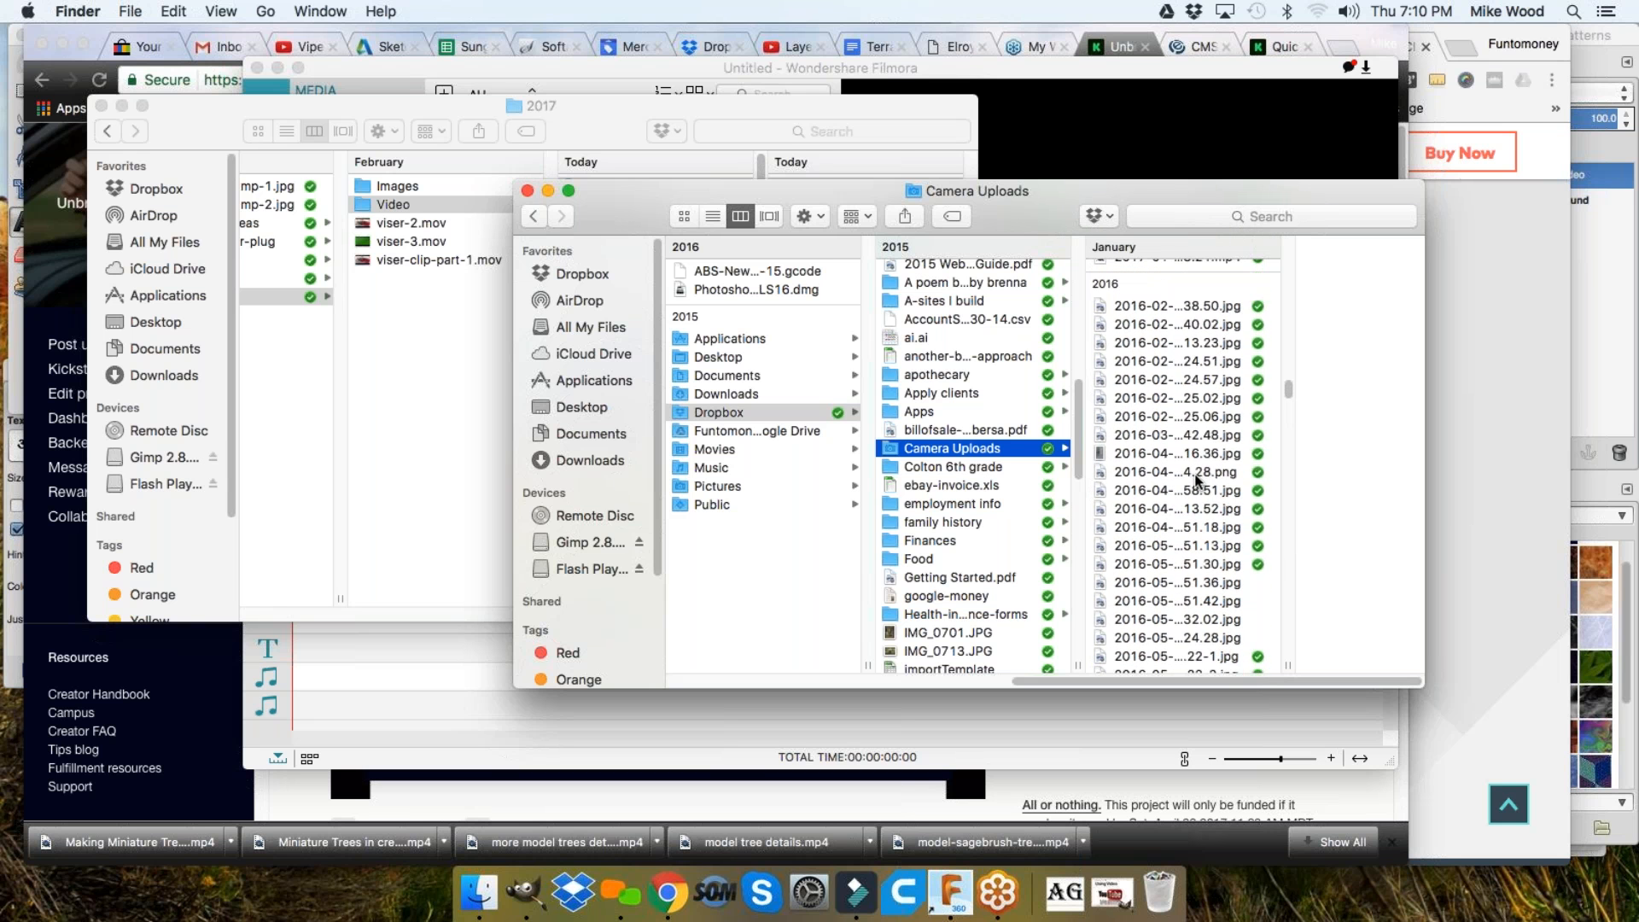
{"action": "scroll", "coordinate": [1196, 481], "scroll_direction": "up", "scroll_amount": 10}
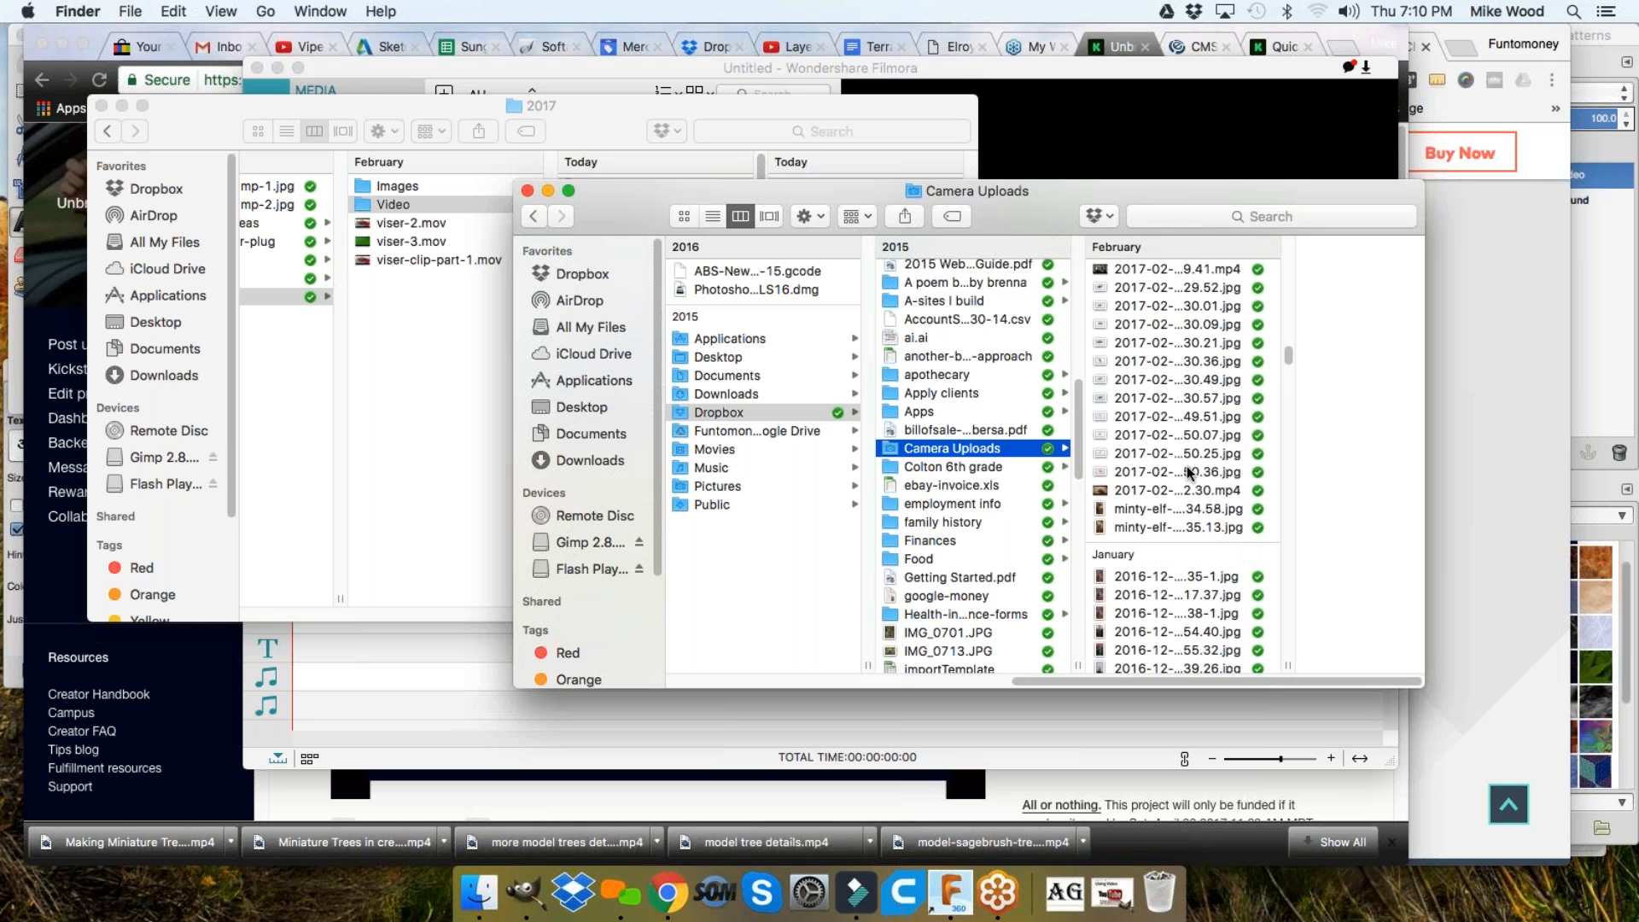
{"action": "scroll", "coordinate": [1187, 469], "scroll_direction": "up", "scroll_amount": 5}
{"action": "scroll", "coordinate": [1187, 471], "scroll_direction": "up", "scroll_amount": 8}
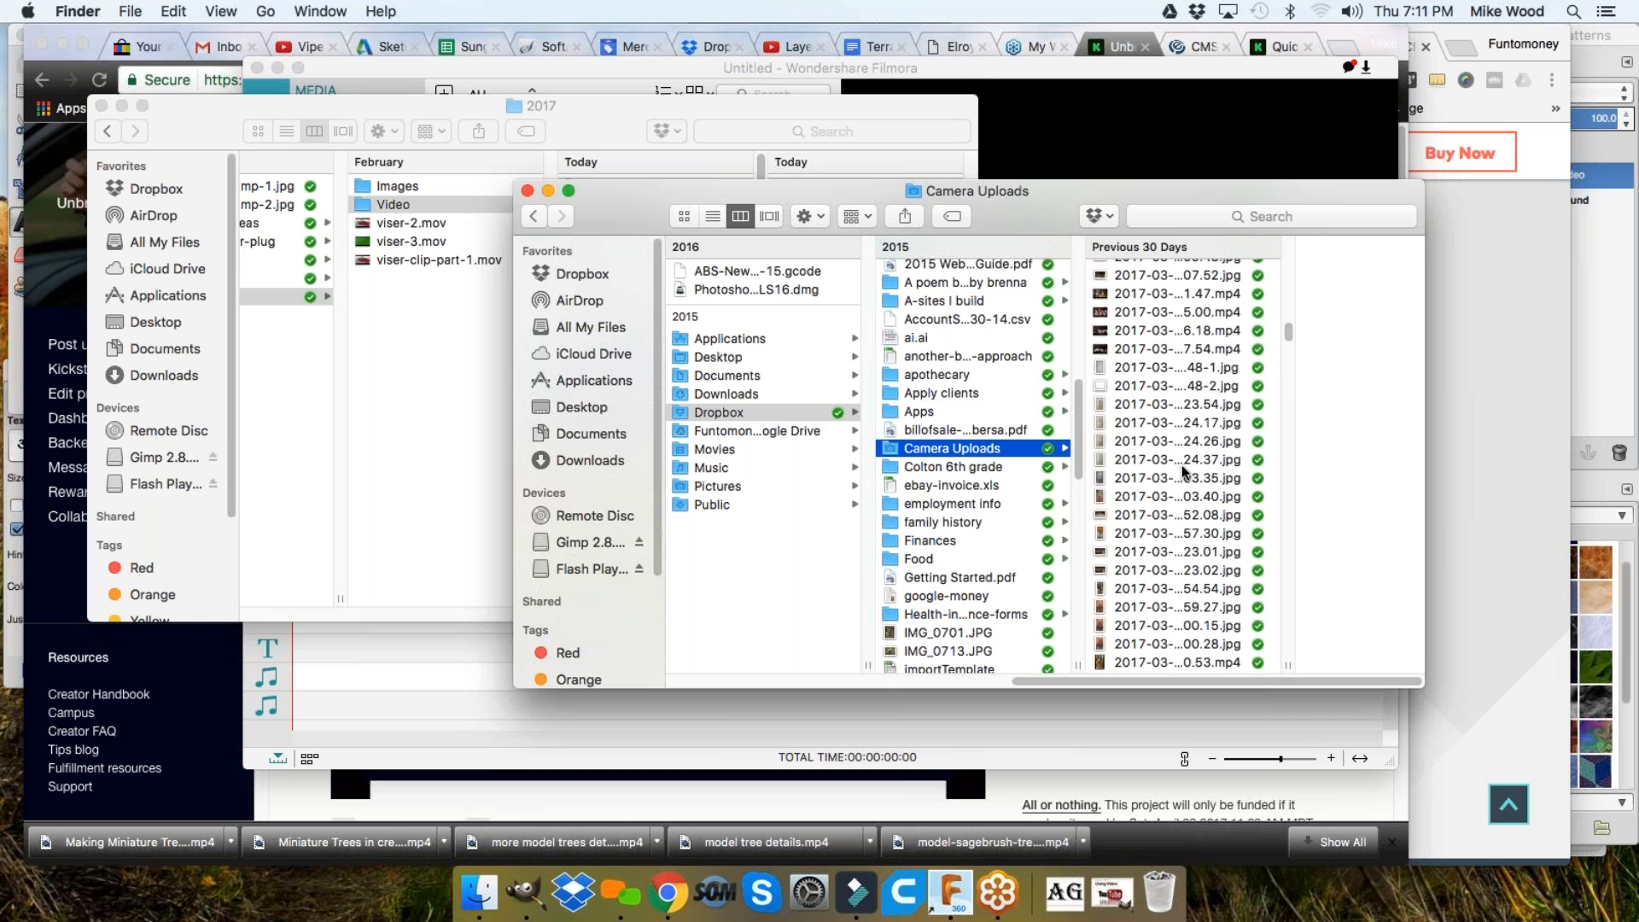
{"action": "scroll", "coordinate": [1178, 444], "scroll_direction": "up", "scroll_amount": 6}
{"action": "scroll", "coordinate": [1171, 415], "scroll_direction": "down", "scroll_amount": 6}
{"action": "scroll", "coordinate": [1170, 412], "scroll_direction": "down", "scroll_amount": 10}
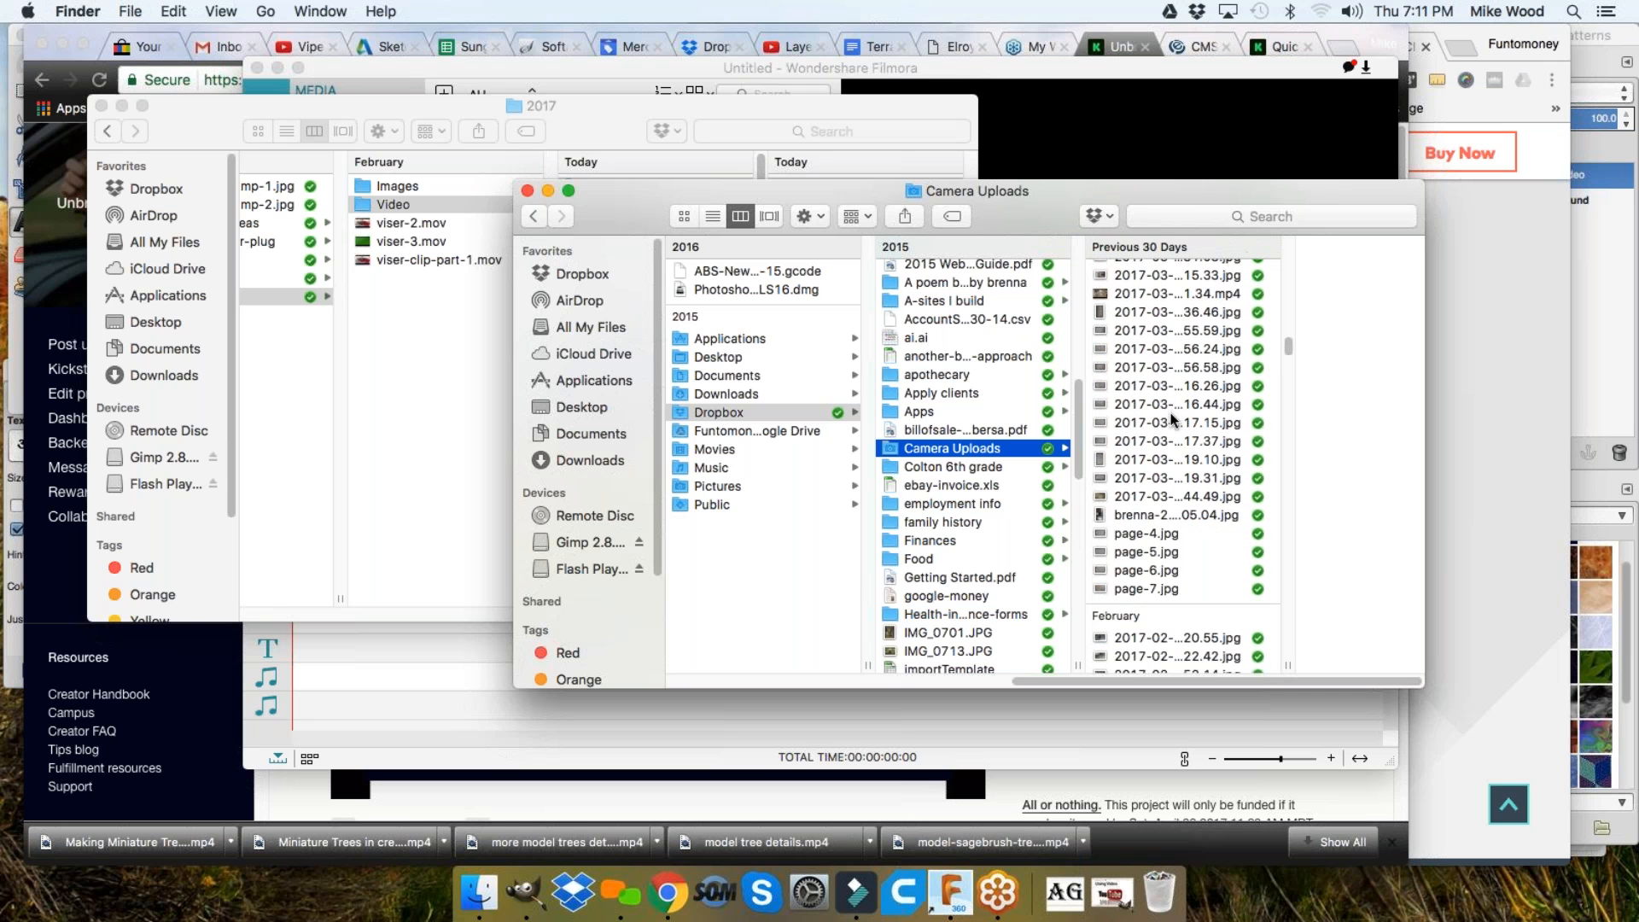
{"action": "scroll", "coordinate": [1171, 412], "scroll_direction": "up", "scroll_amount": 5}
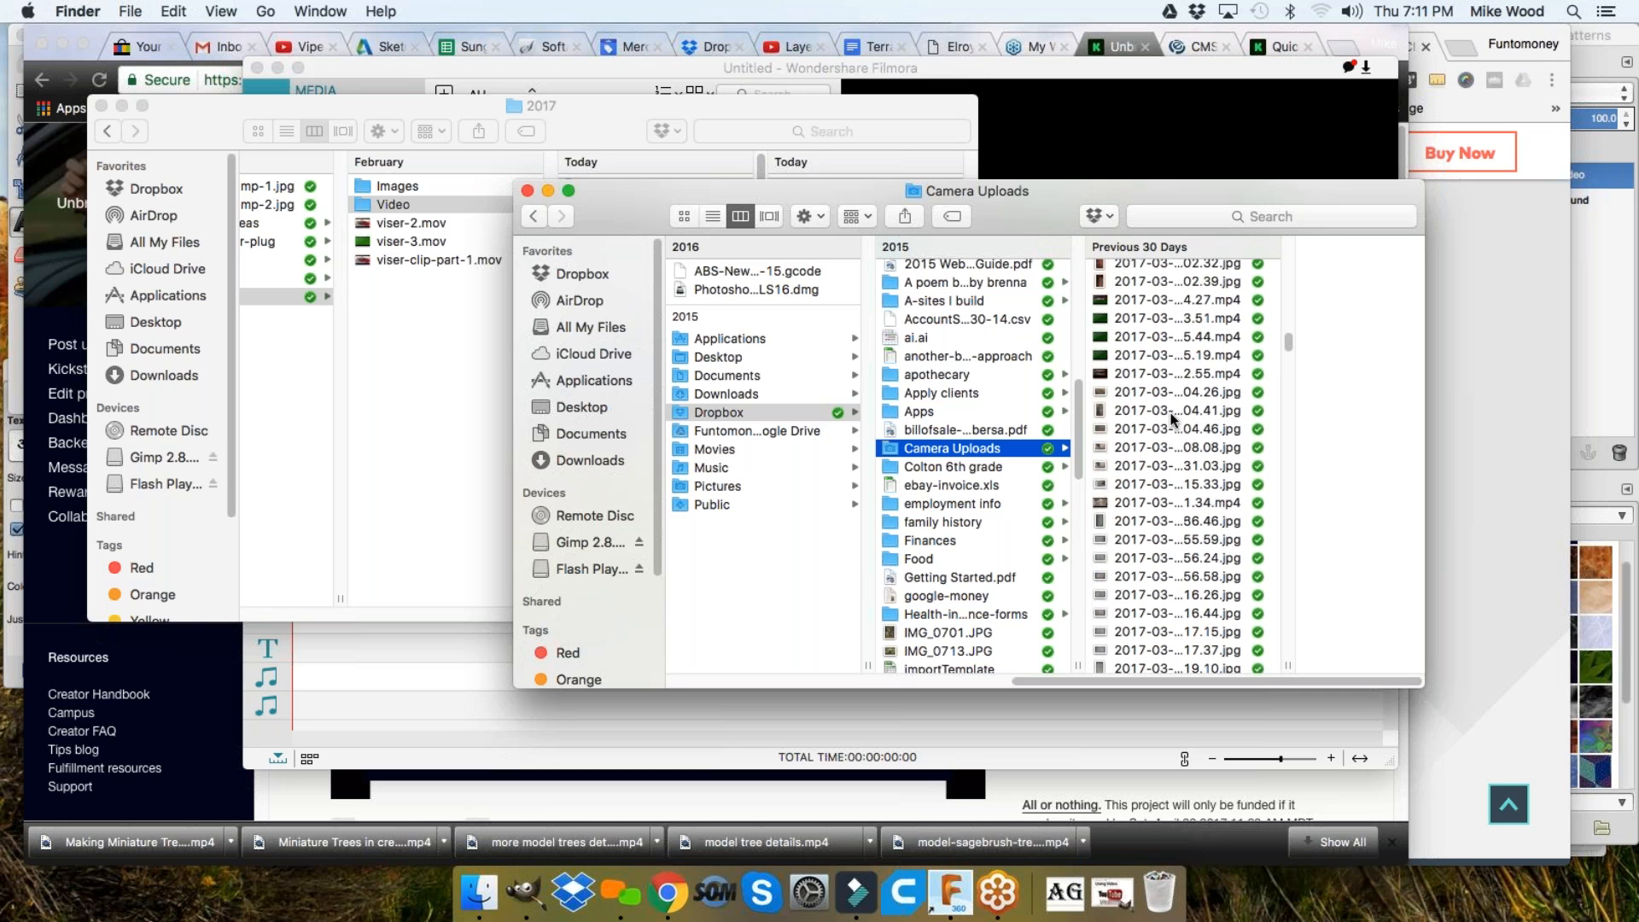
Preview the videos 2017-03-11 02.52.55.mp4 and 2017-02-20 18.38.02.mp4 in Camera Uploads
{"action": "left_click", "coordinate": [1174, 416]}
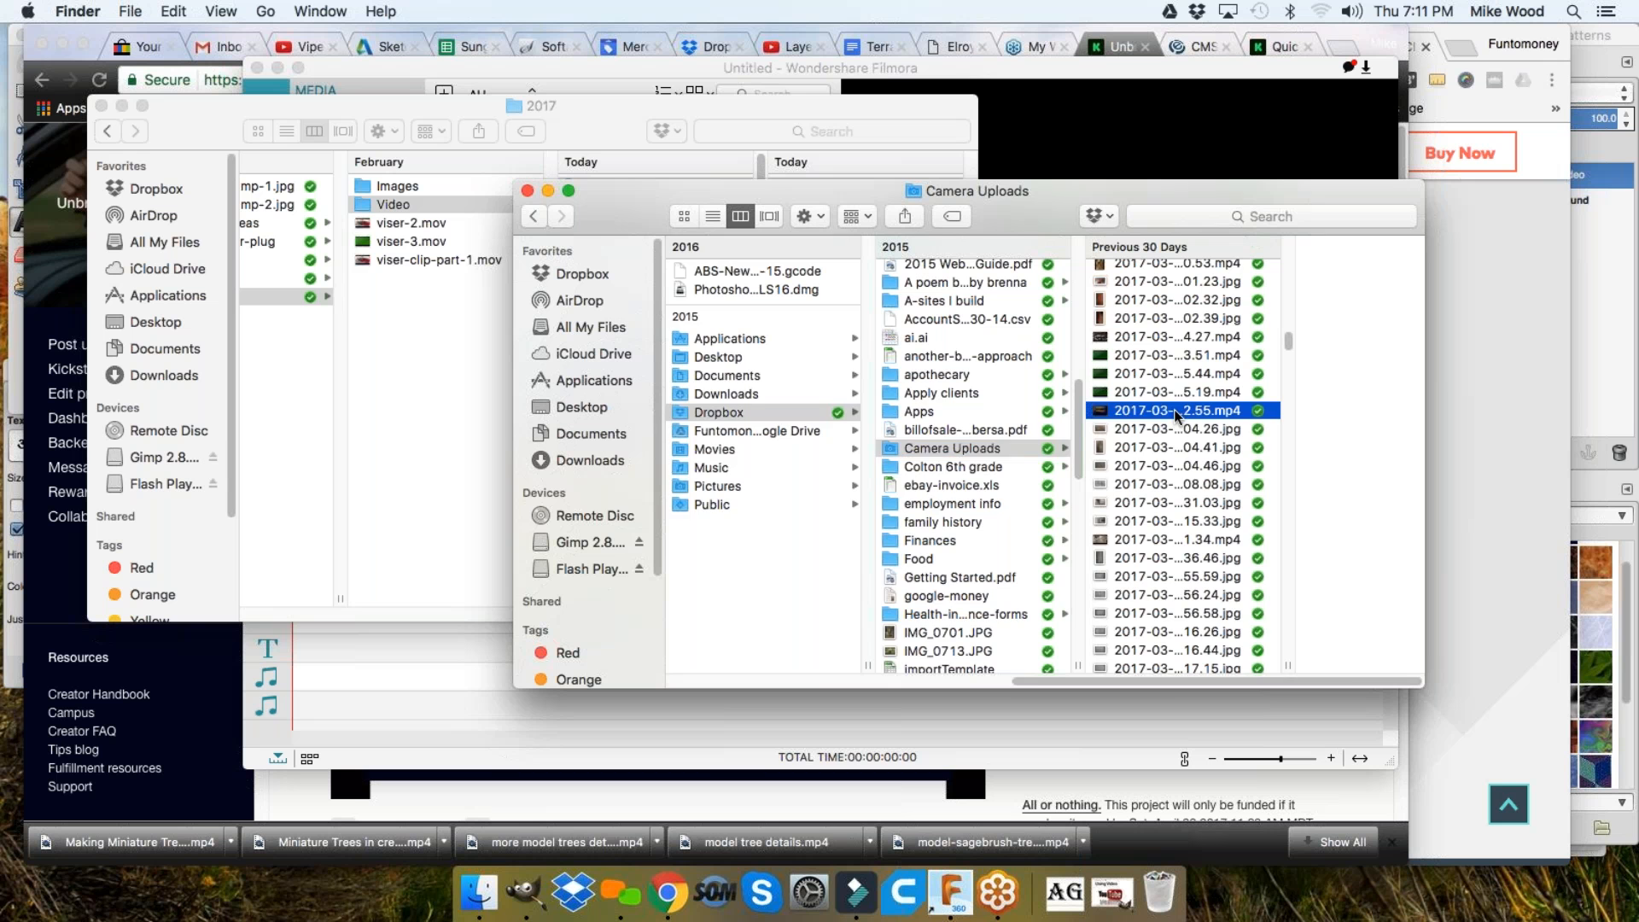
{"action": "scroll", "coordinate": [1091, 422], "scroll_direction": "up", "scroll_amount": 3}
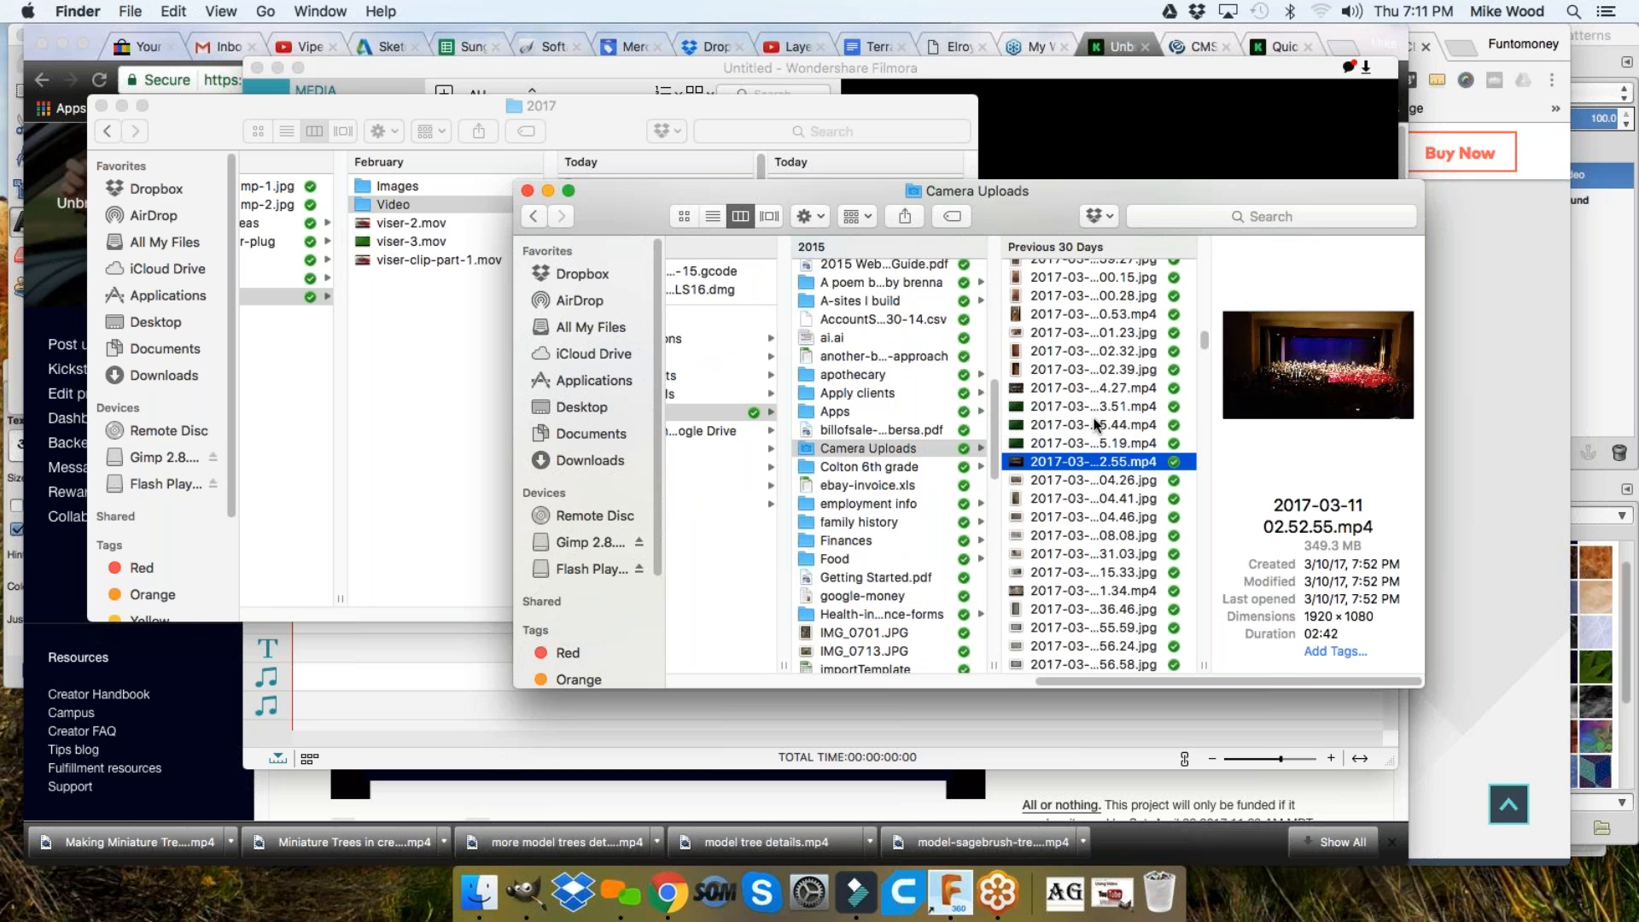
{"action": "scroll", "coordinate": [1095, 416], "scroll_direction": "up", "scroll_amount": 10}
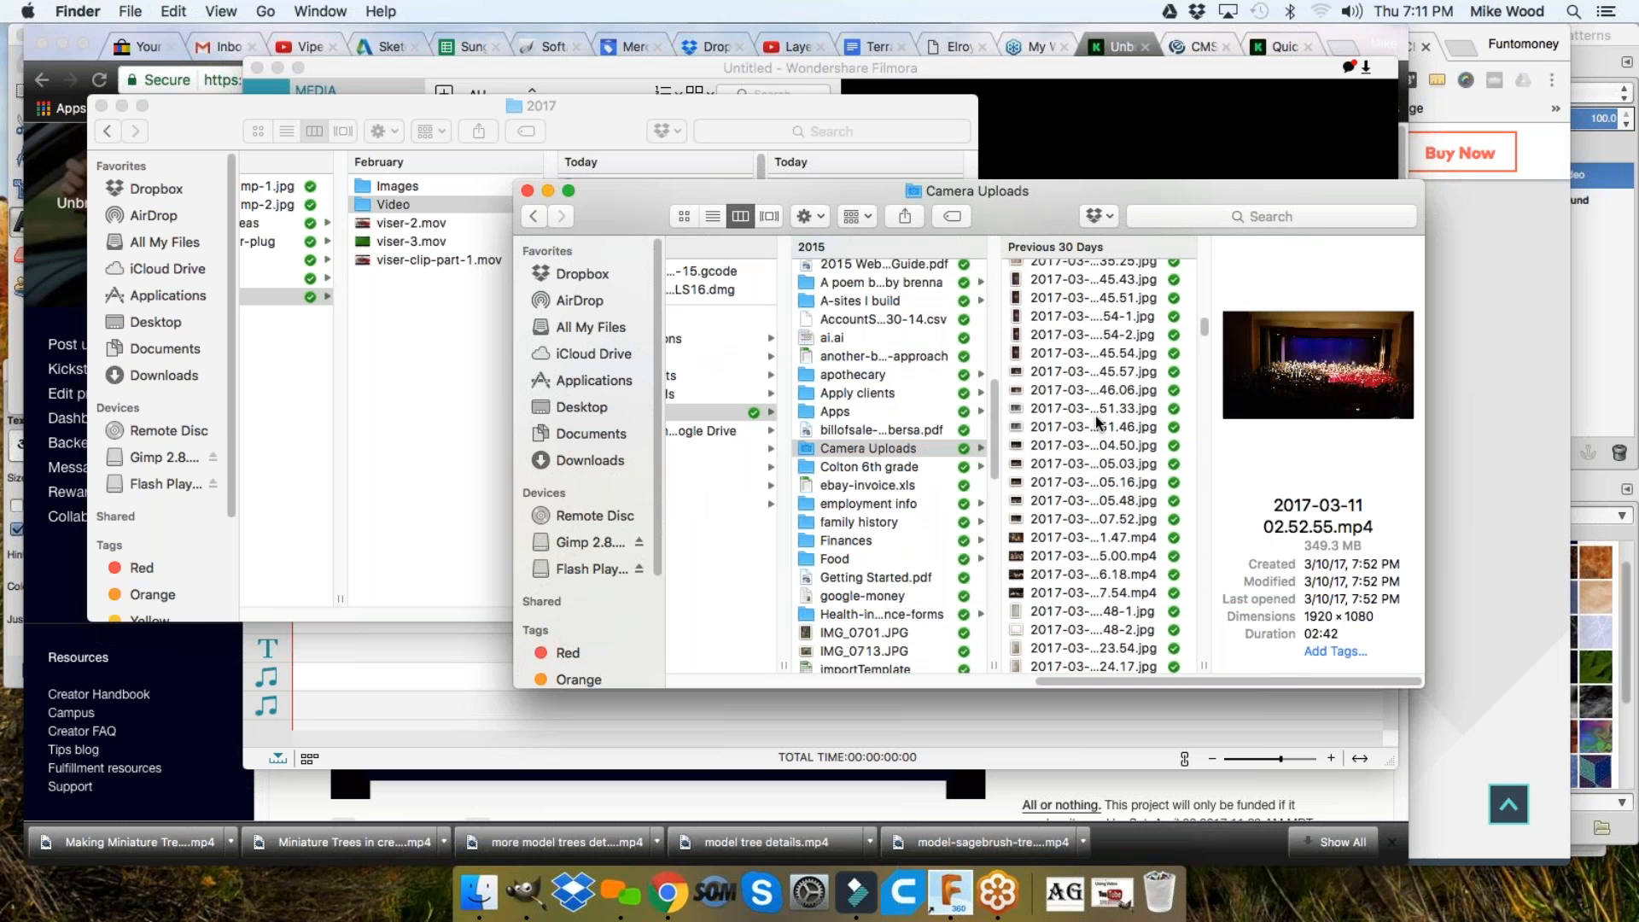
{"action": "scroll", "coordinate": [1095, 417], "scroll_direction": "up", "scroll_amount": 10}
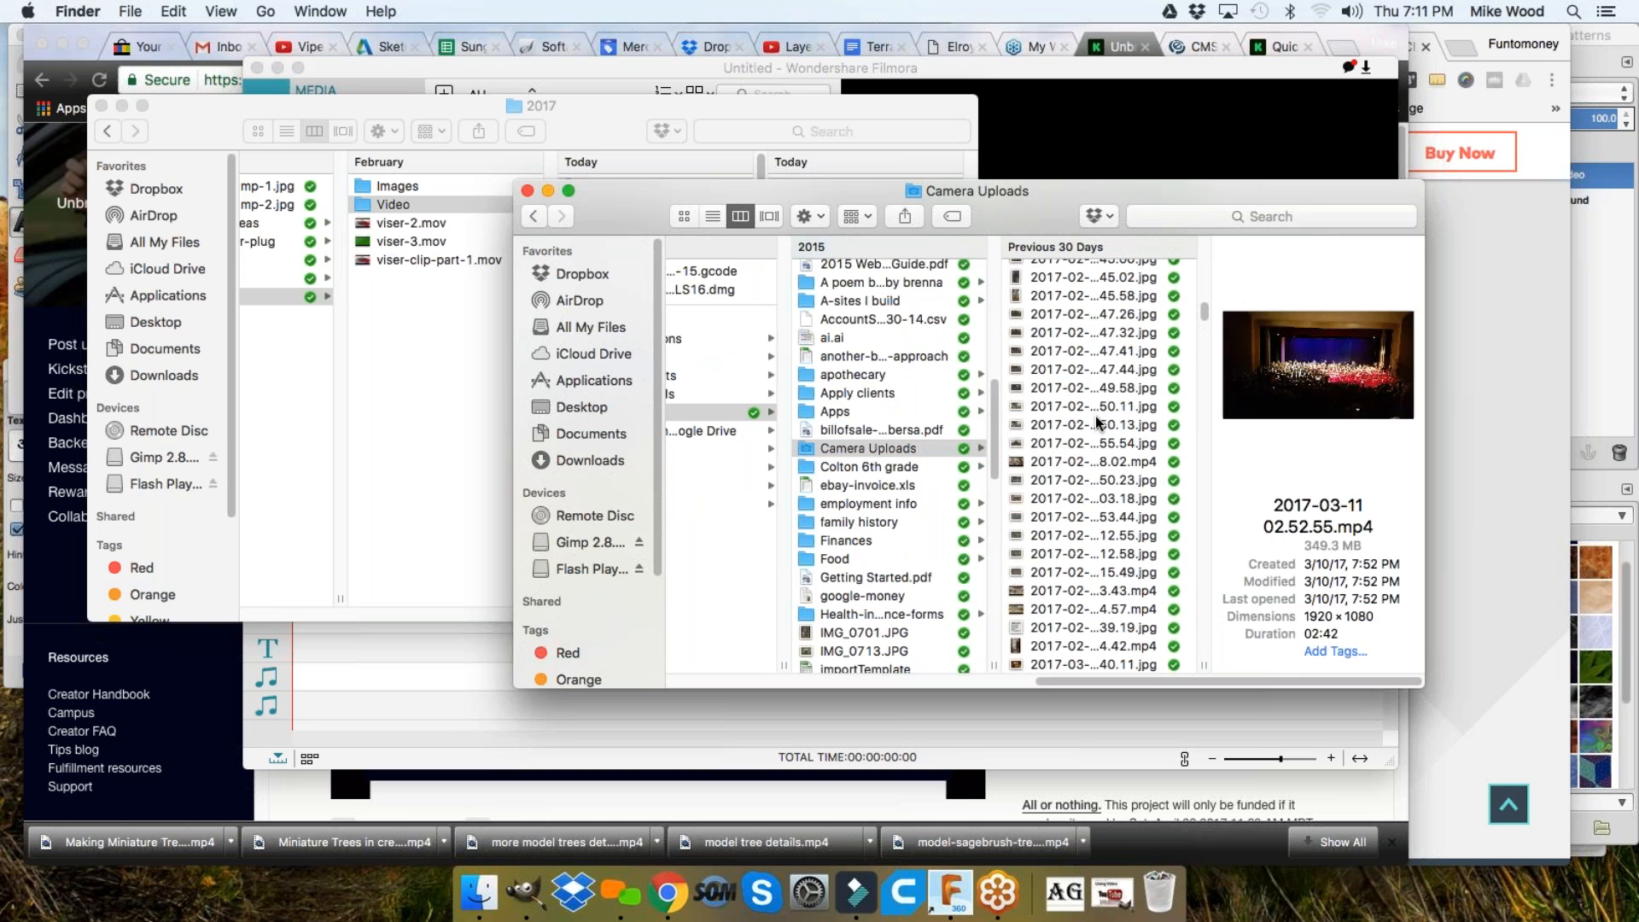
{"action": "left_click", "coordinate": [1089, 466]}
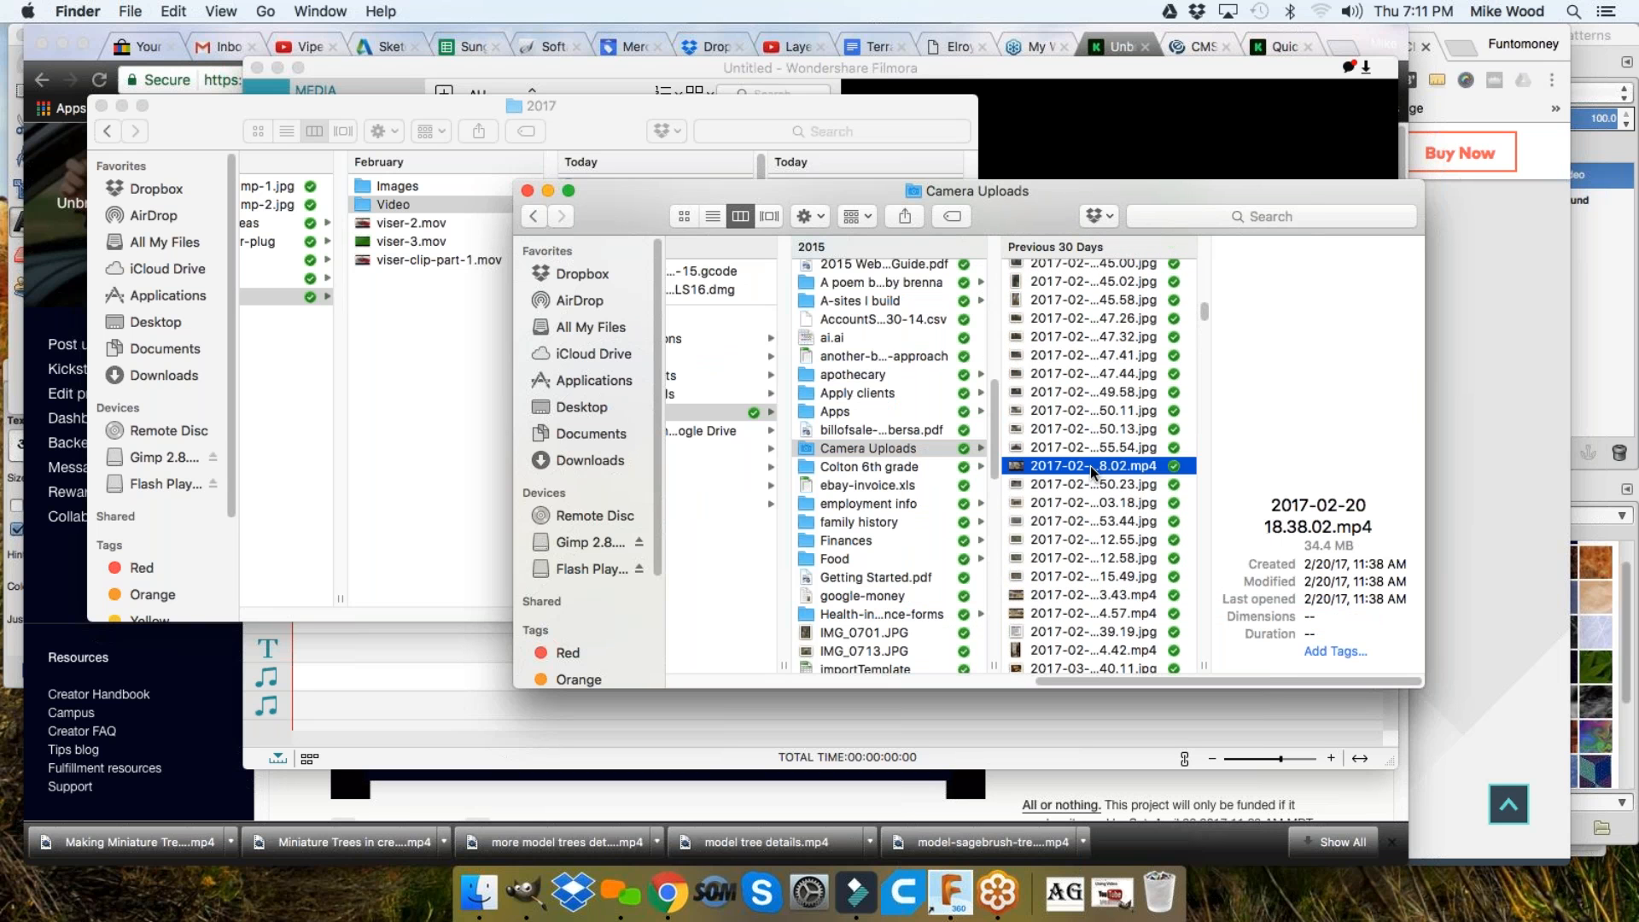
Preview the videos 2017-02-16 17.44.14.mp4, 2017-02-11 17.31.05.mp4 and 2017-02-11 03.31.42.mp4 in Camera Uploads
{"action": "scroll", "coordinate": [1083, 453], "scroll_direction": "up", "scroll_amount": 10}
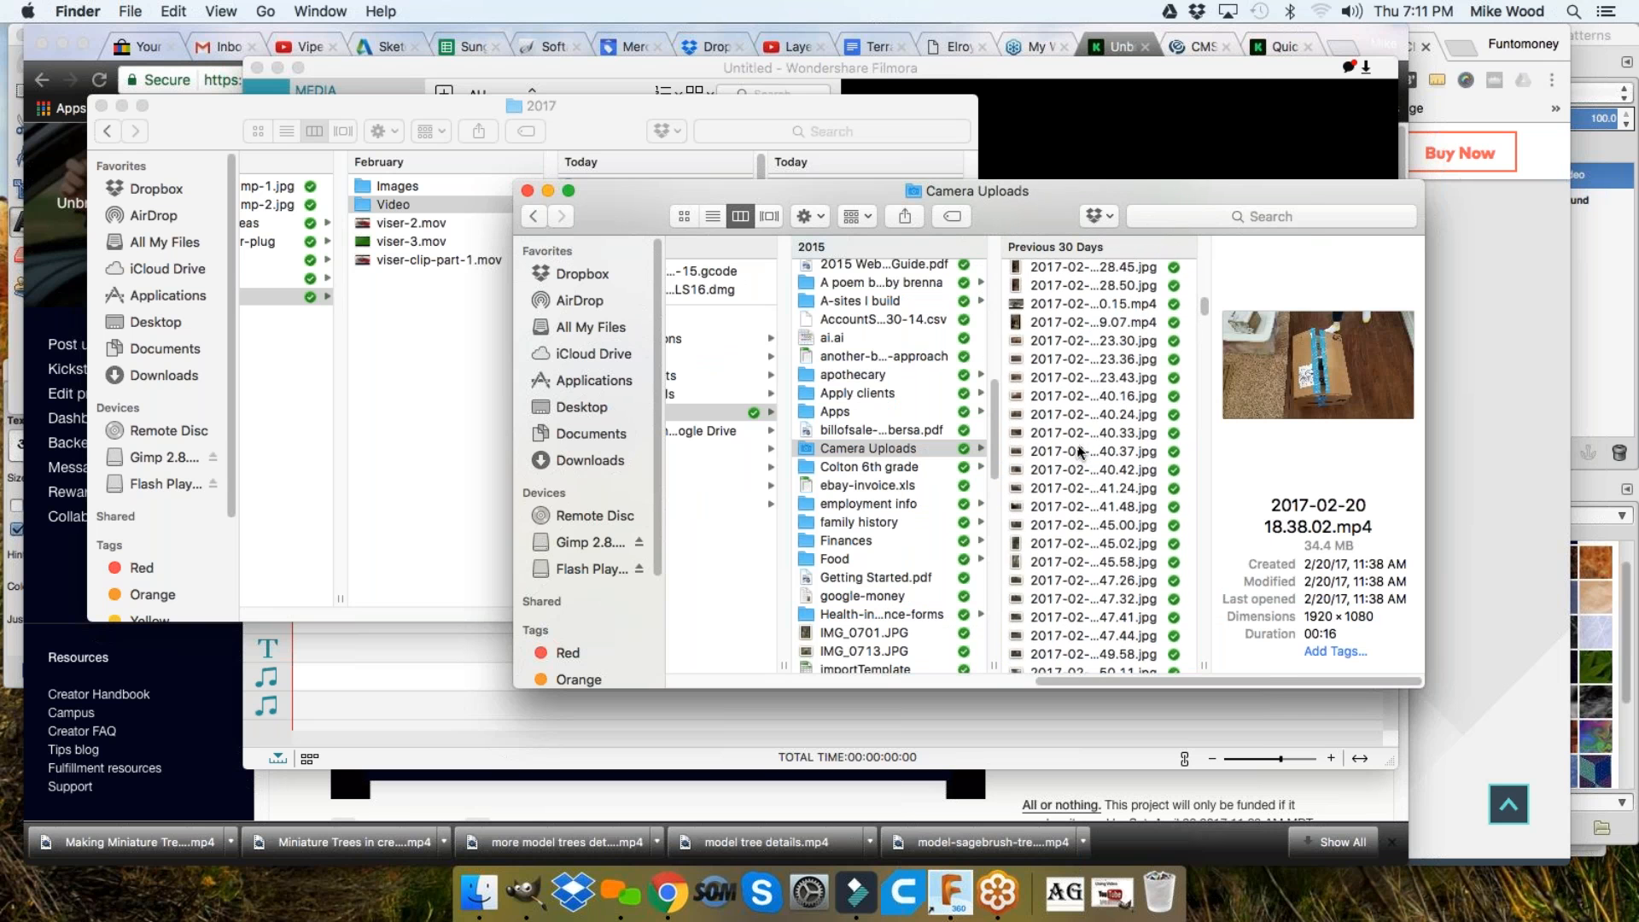
{"action": "scroll", "coordinate": [1078, 450], "scroll_direction": "up", "scroll_amount": 8}
{"action": "left_click", "coordinate": [1051, 337]}
{"action": "scroll", "coordinate": [1054, 362], "scroll_direction": "up", "scroll_amount": 4}
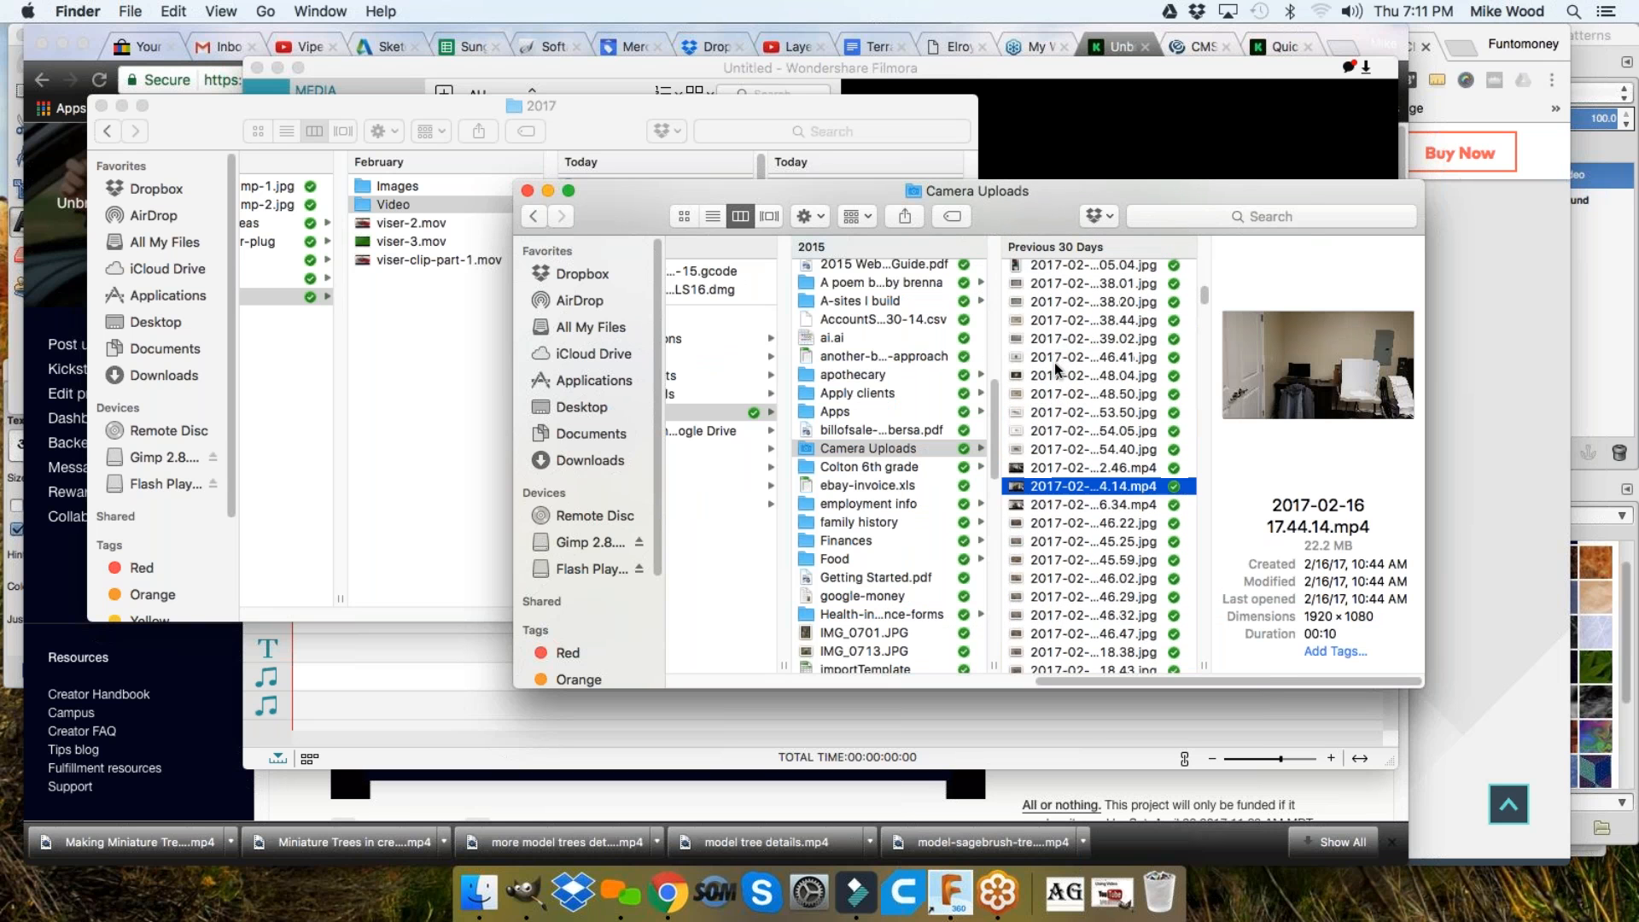
{"action": "scroll", "coordinate": [1058, 369], "scroll_direction": "up", "scroll_amount": 9}
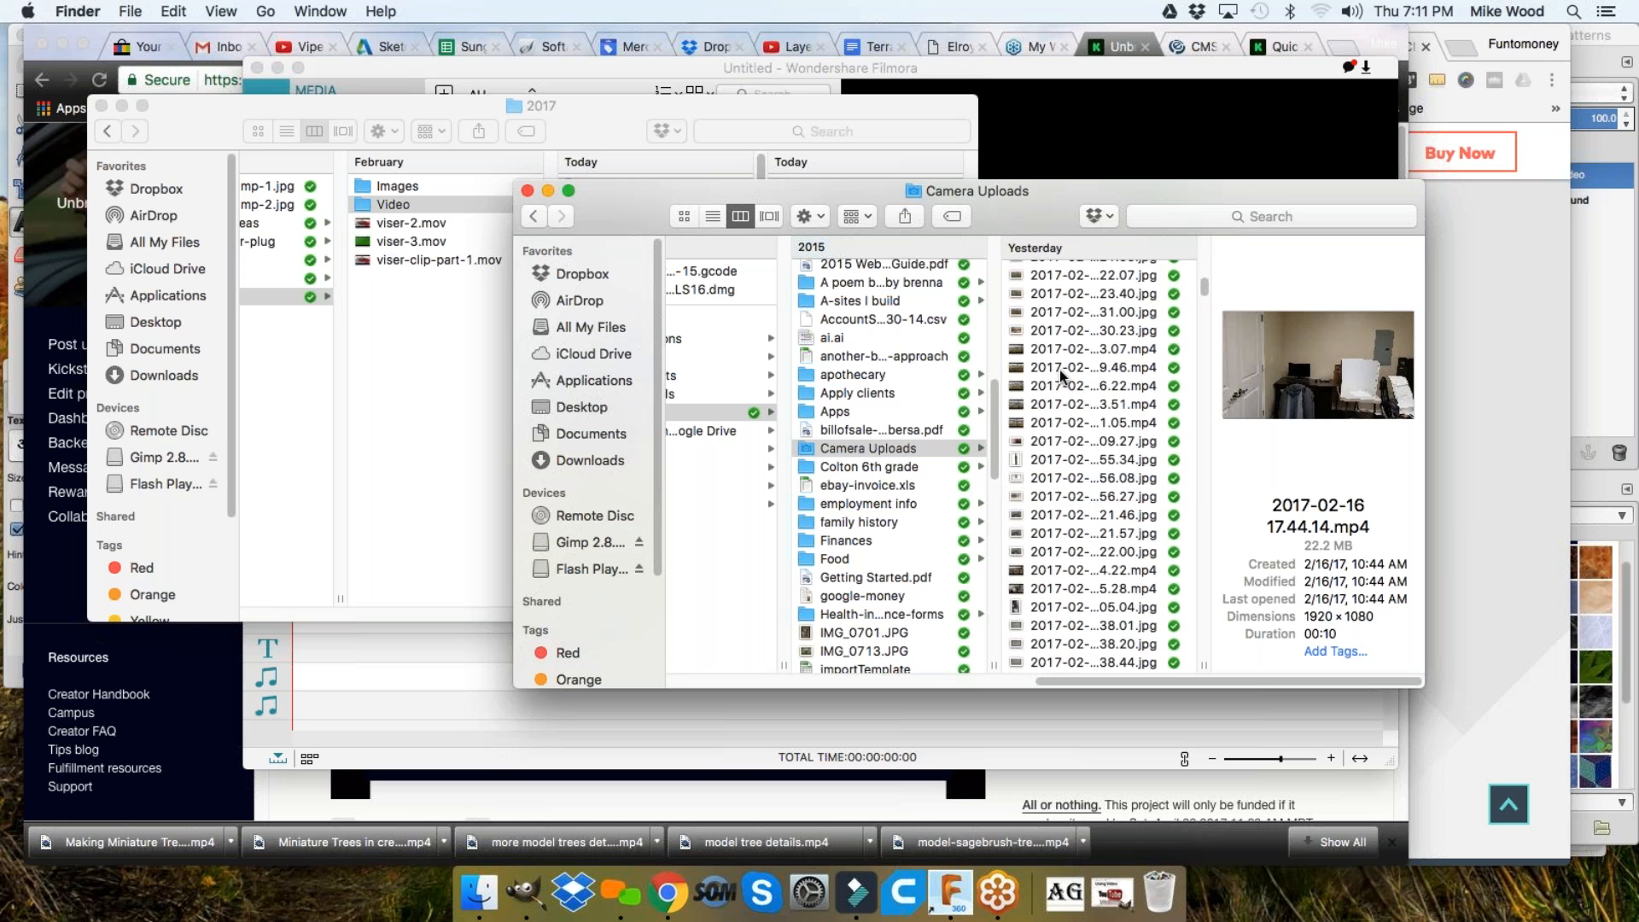
{"action": "left_click", "coordinate": [1071, 425]}
{"action": "scroll", "coordinate": [1072, 410], "scroll_direction": "up", "scroll_amount": 4}
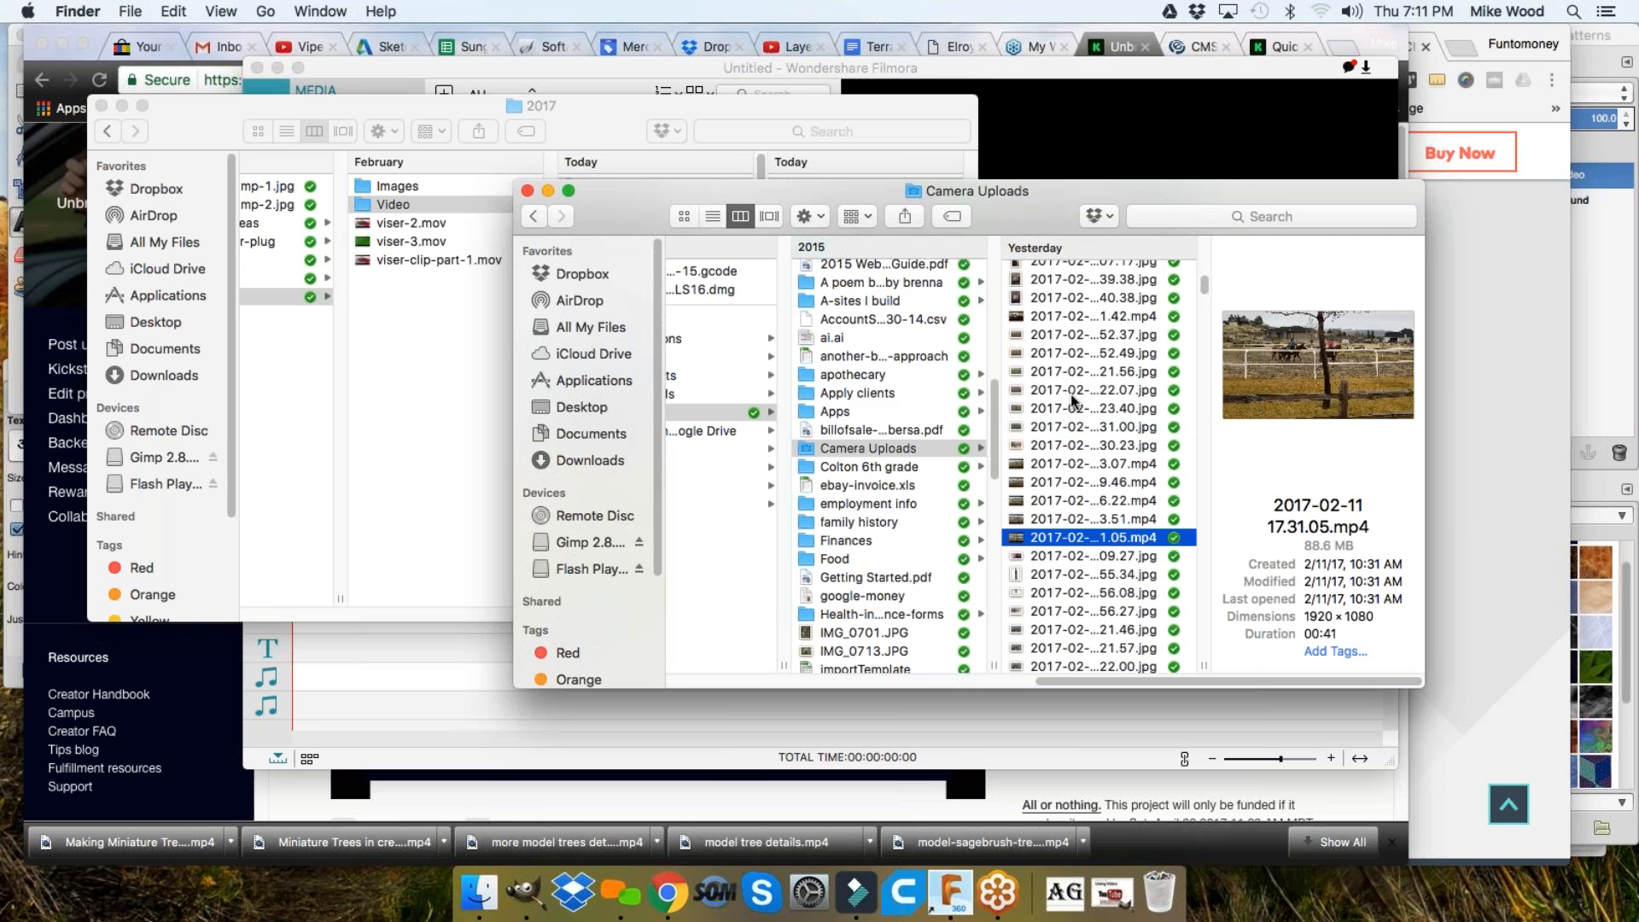
{"action": "scroll", "coordinate": [1074, 398], "scroll_direction": "up", "scroll_amount": 2}
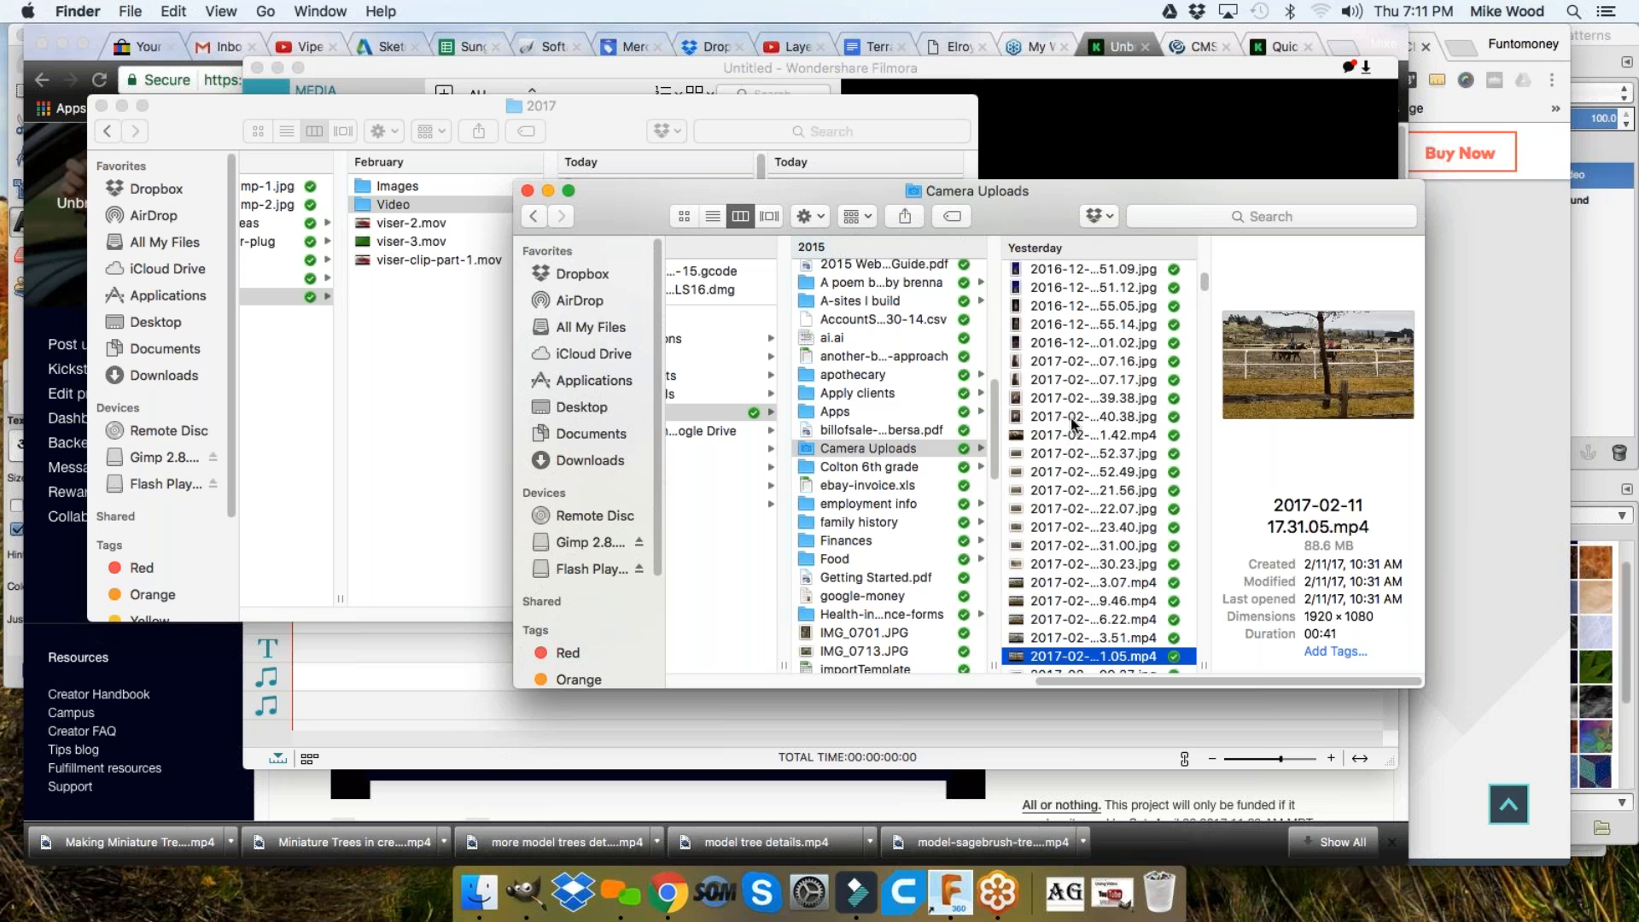
{"action": "left_click", "coordinate": [1079, 432]}
Preview the videos 2017-03-19 19.52.34.mp4 and 2017-03-19 19.51.59.mp4 among the files from the previous 7 days
{"action": "scroll", "coordinate": [1079, 432], "scroll_direction": "up", "scroll_amount": 6}
{"action": "scroll", "coordinate": [1079, 432], "scroll_direction": "up", "scroll_amount": 4}
{"action": "scroll", "coordinate": [1079, 432], "scroll_direction": "up", "scroll_amount": 8}
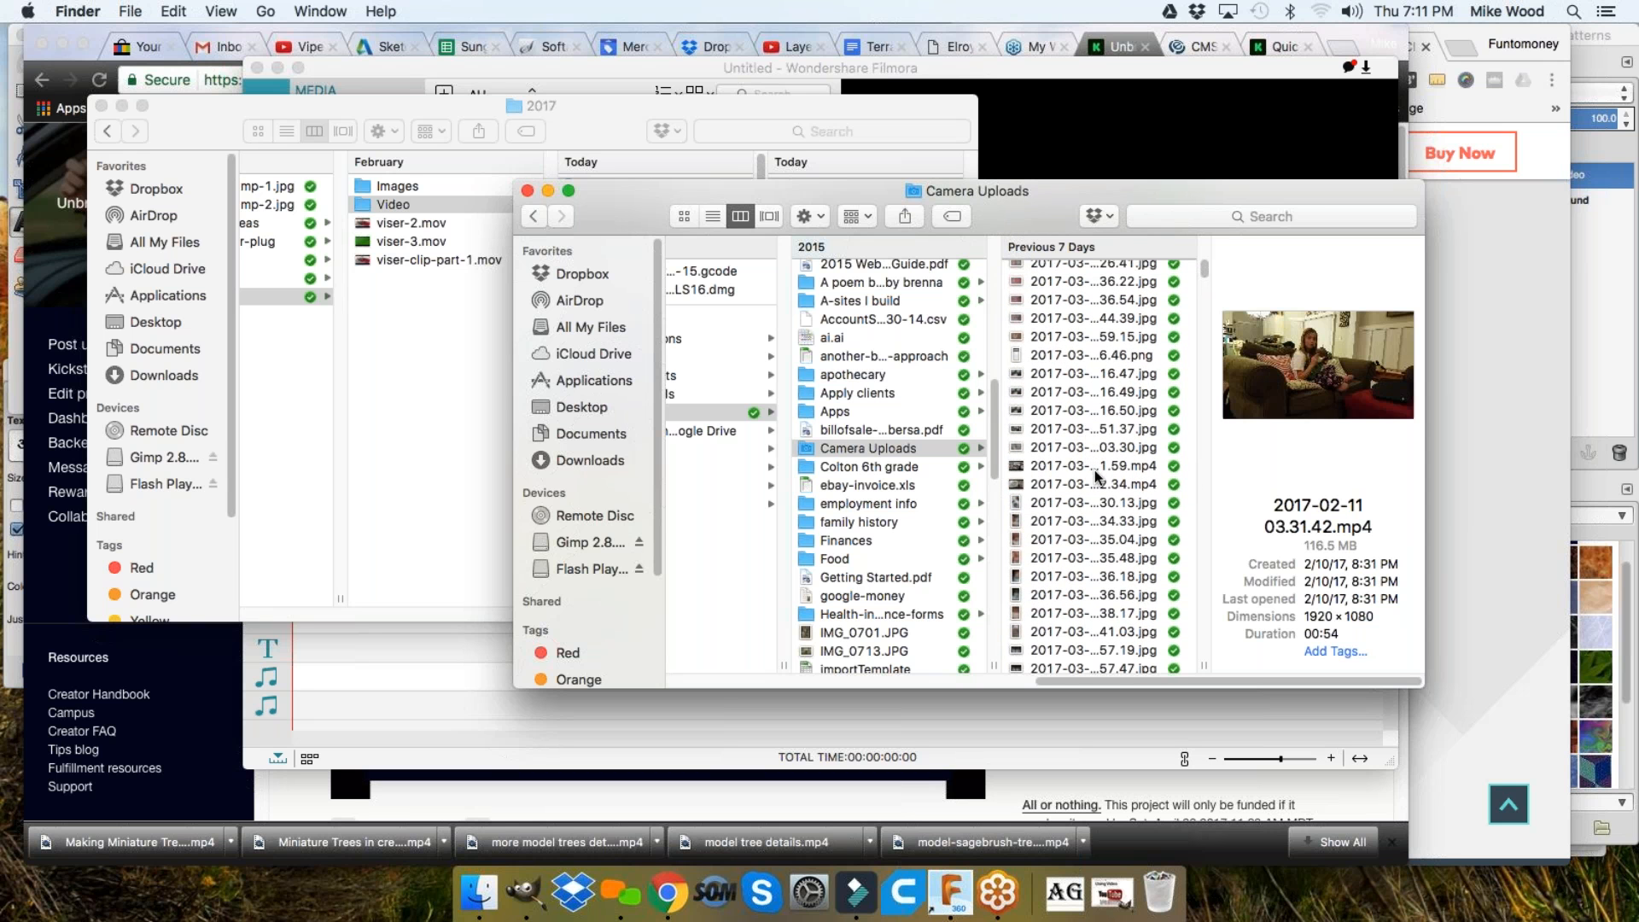
{"action": "left_click", "coordinate": [1098, 484]}
{"action": "left_click", "coordinate": [1090, 465]}
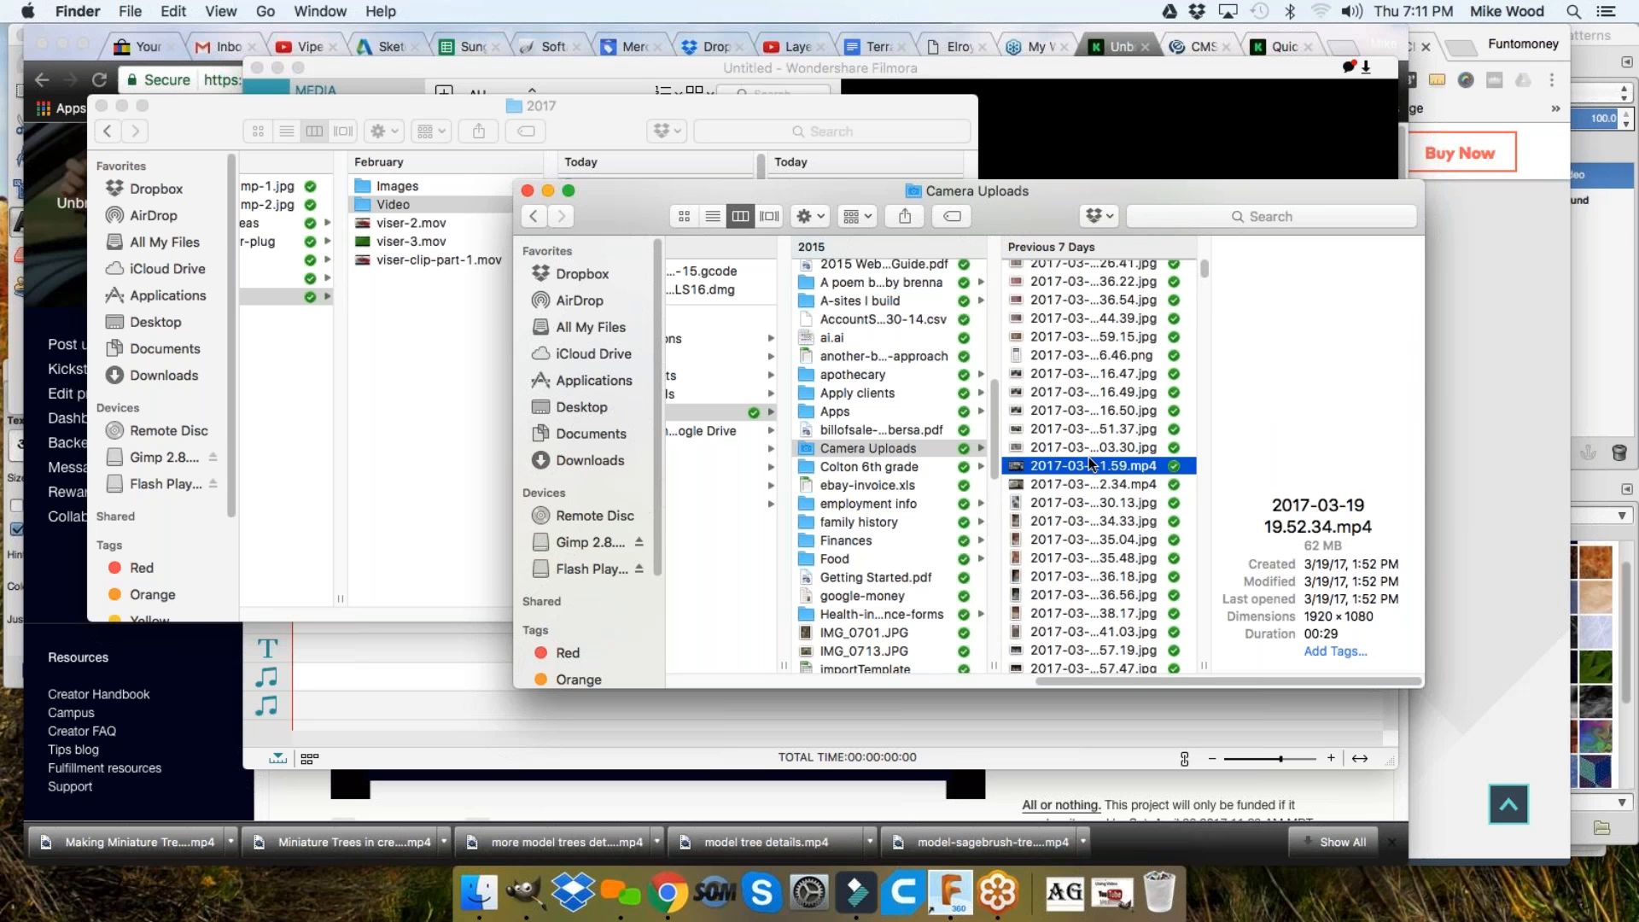
{"action": "scroll", "coordinate": [1086, 449], "scroll_direction": "up", "scroll_amount": 5}
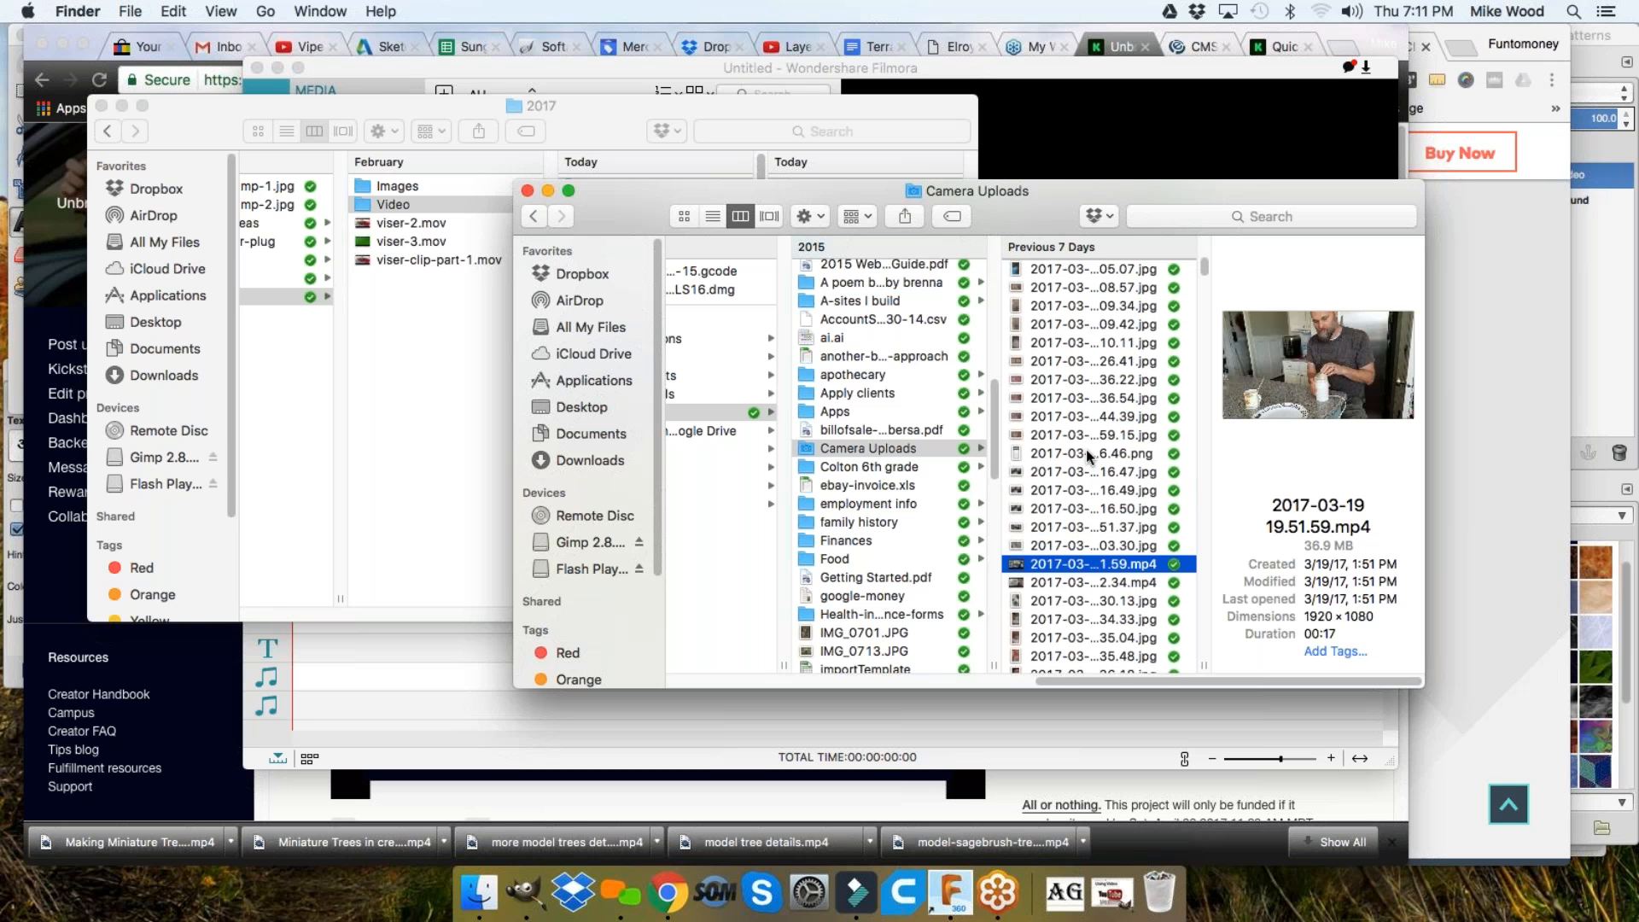
Preview the videos 2017-03-18 02.06.08.mp4, 2017-03-17 21.58.38.mp4 and 2017-03-17 21.30.40.mp4 among the files from the previous 7 days
{"action": "scroll", "coordinate": [1086, 450], "scroll_direction": "up", "scroll_amount": 10}
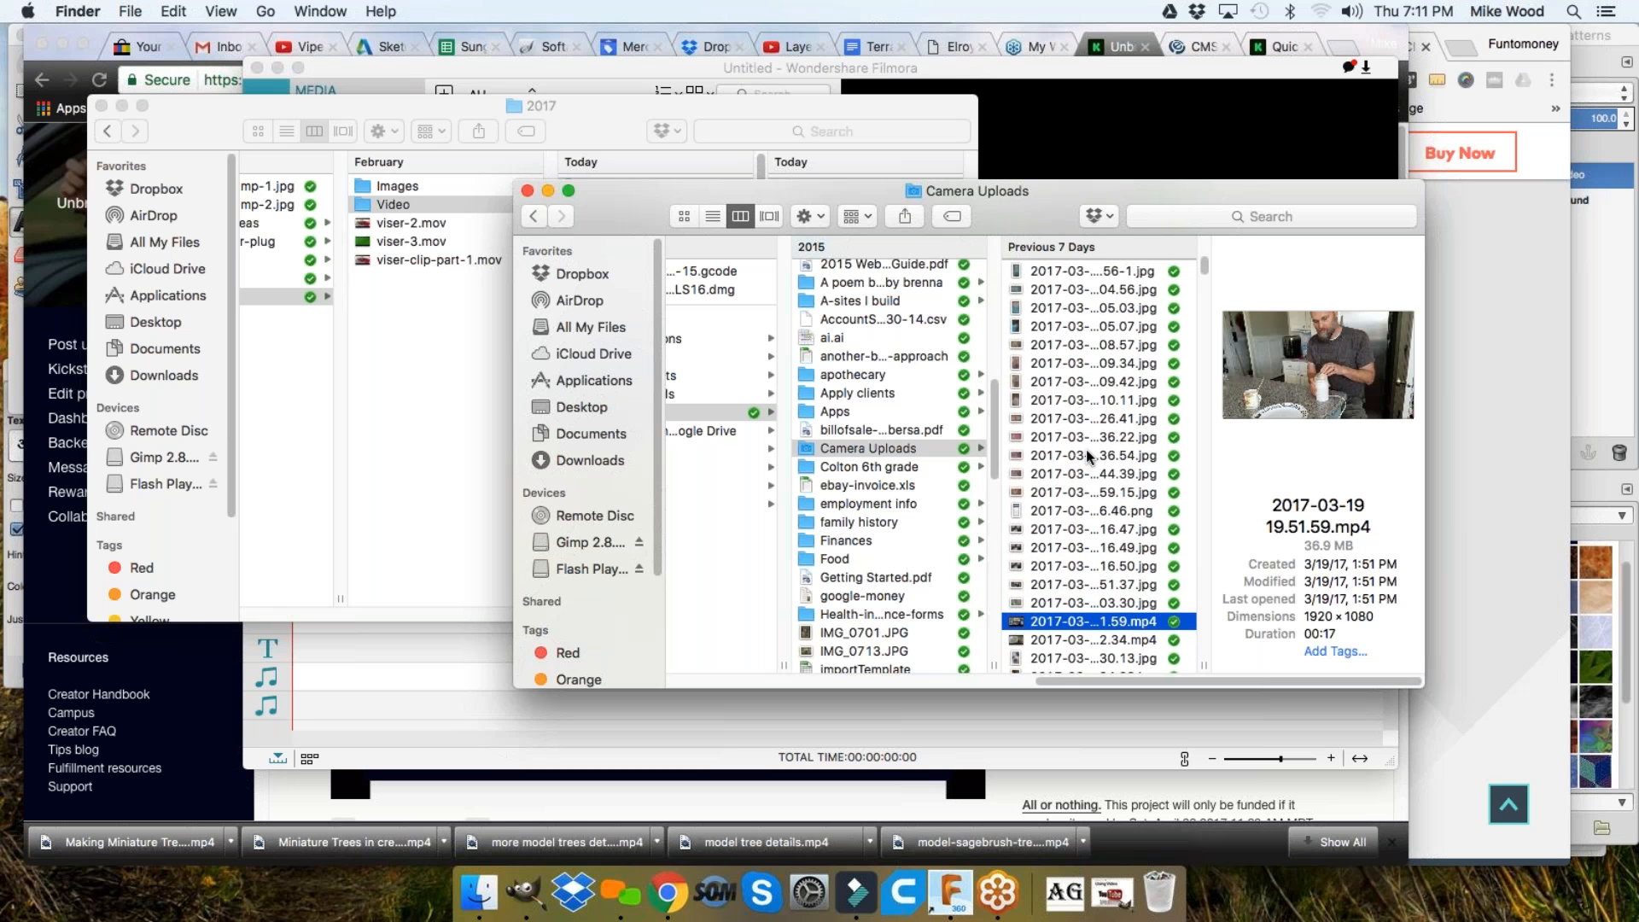
{"action": "scroll", "coordinate": [1086, 449], "scroll_direction": "up", "scroll_amount": 3}
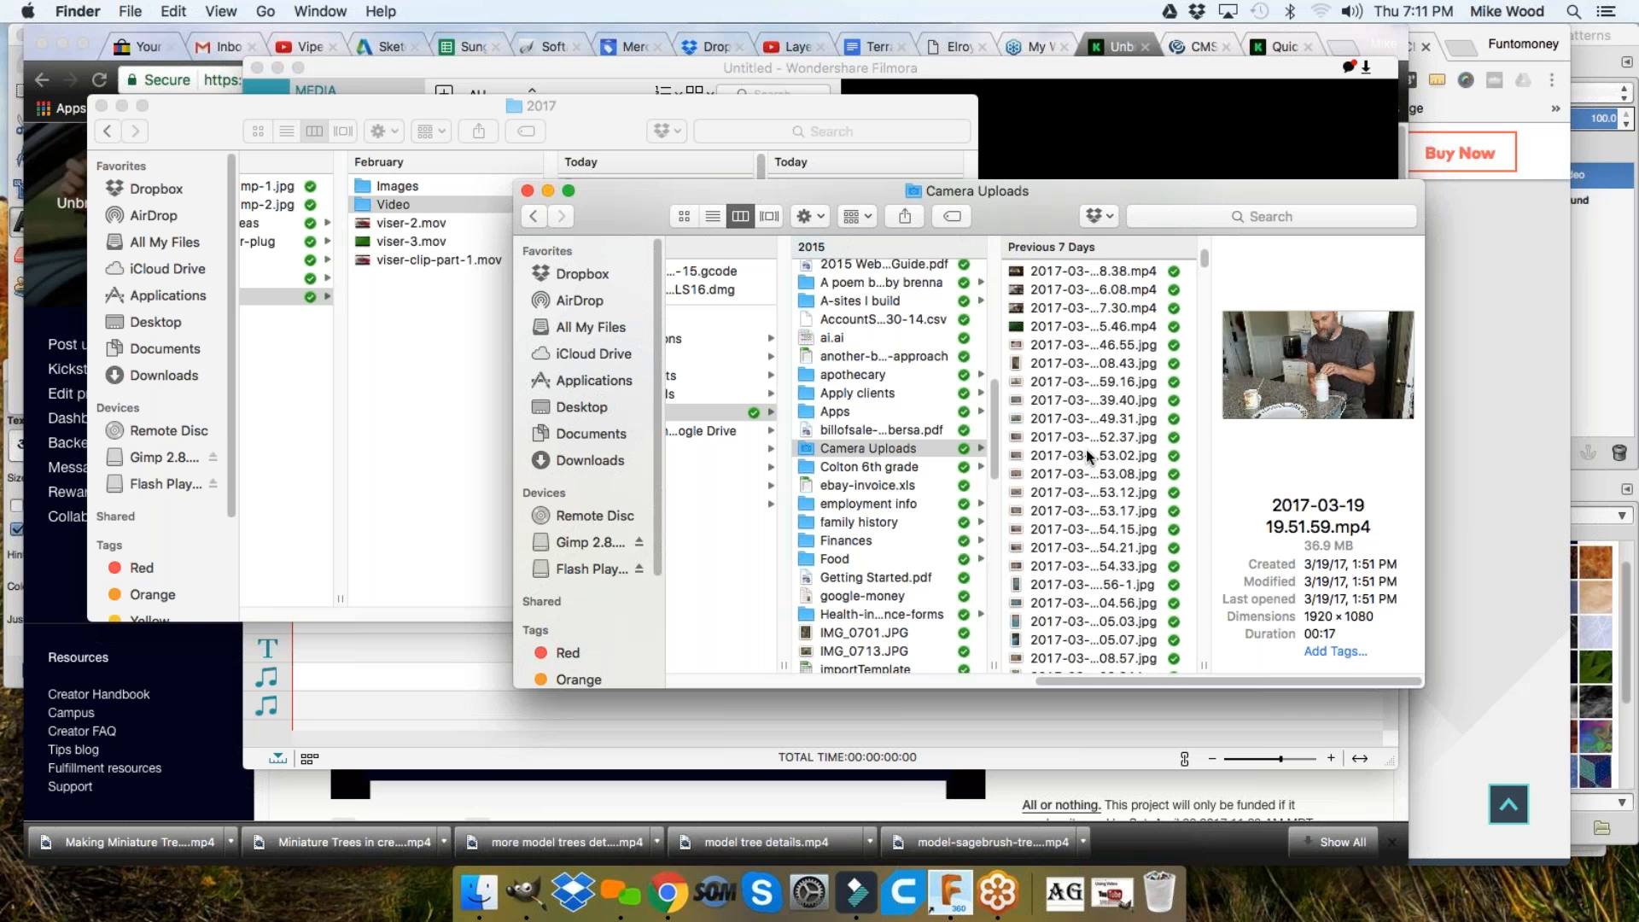
{"action": "left_click", "coordinate": [1079, 341]}
{"action": "scroll", "coordinate": [1079, 341], "scroll_direction": "up", "scroll_amount": 2}
{"action": "left_click", "coordinate": [1080, 391]}
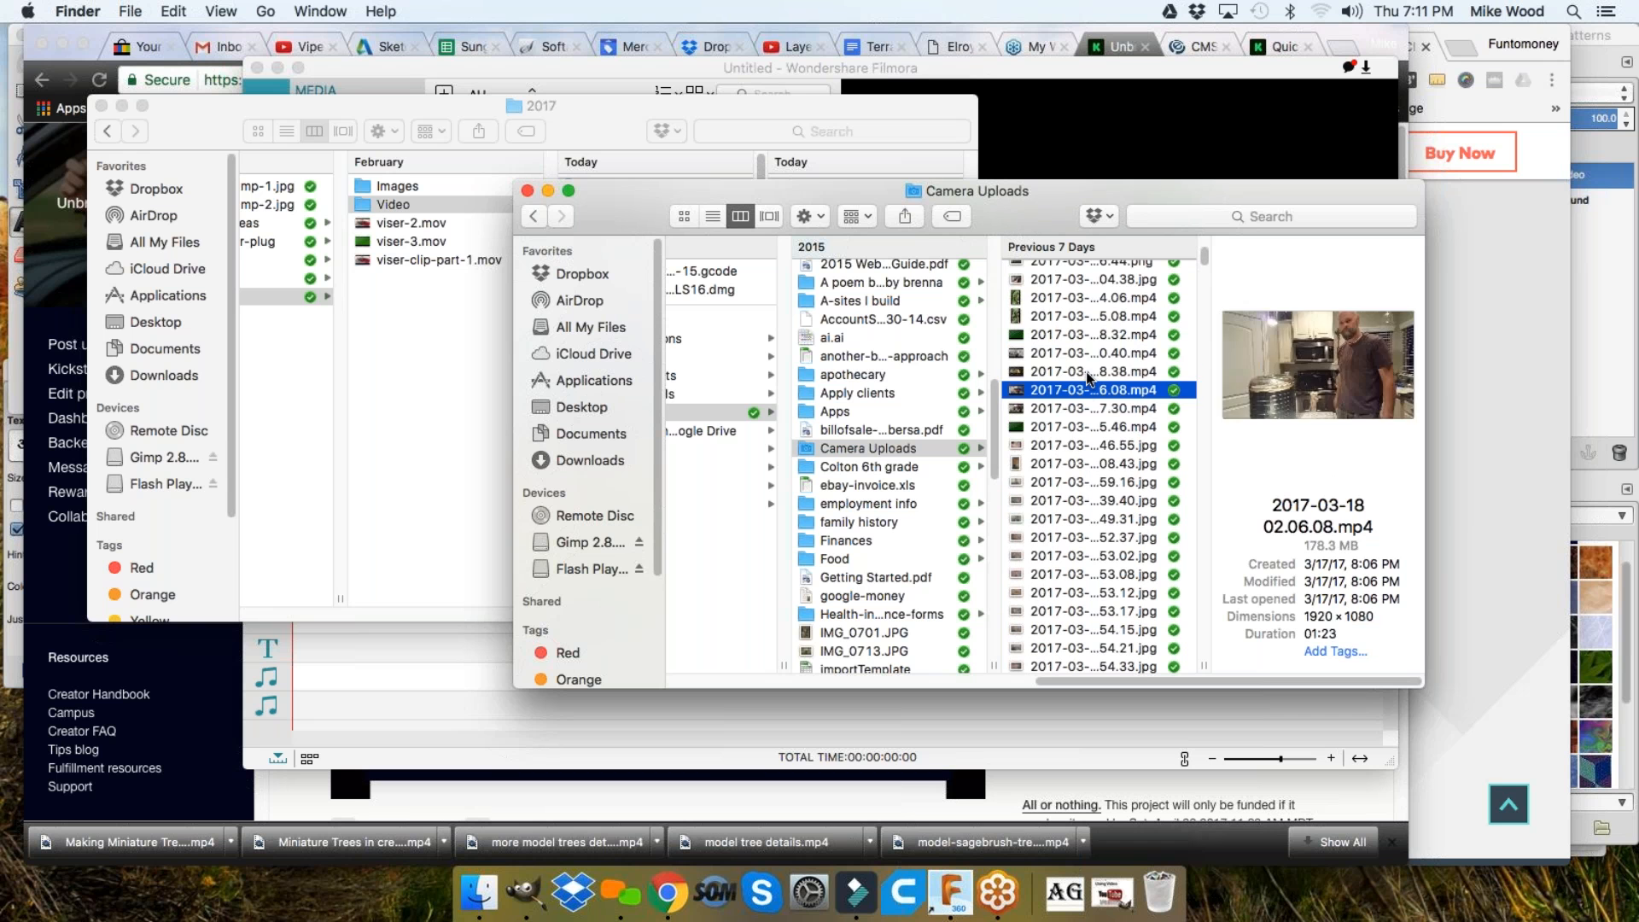
{"action": "left_click", "coordinate": [1086, 371]}
{"action": "scroll", "coordinate": [1087, 372], "scroll_direction": "up", "scroll_amount": 3}
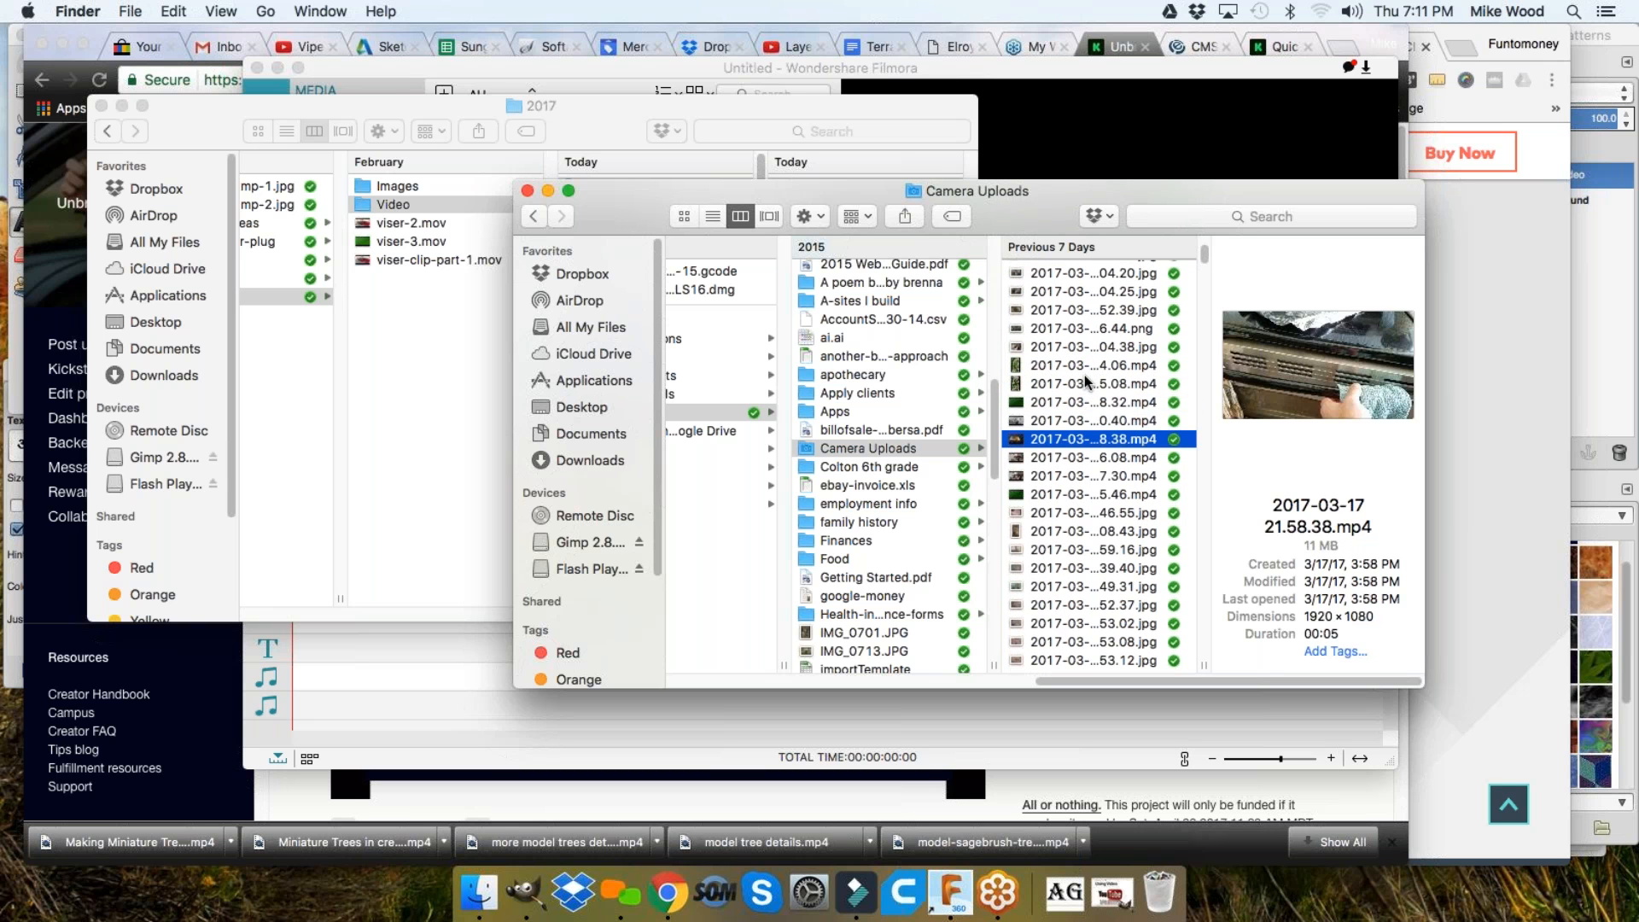
{"action": "left_click", "coordinate": [1094, 420]}
{"action": "scroll", "coordinate": [1094, 420], "scroll_direction": "up", "scroll_amount": 4}
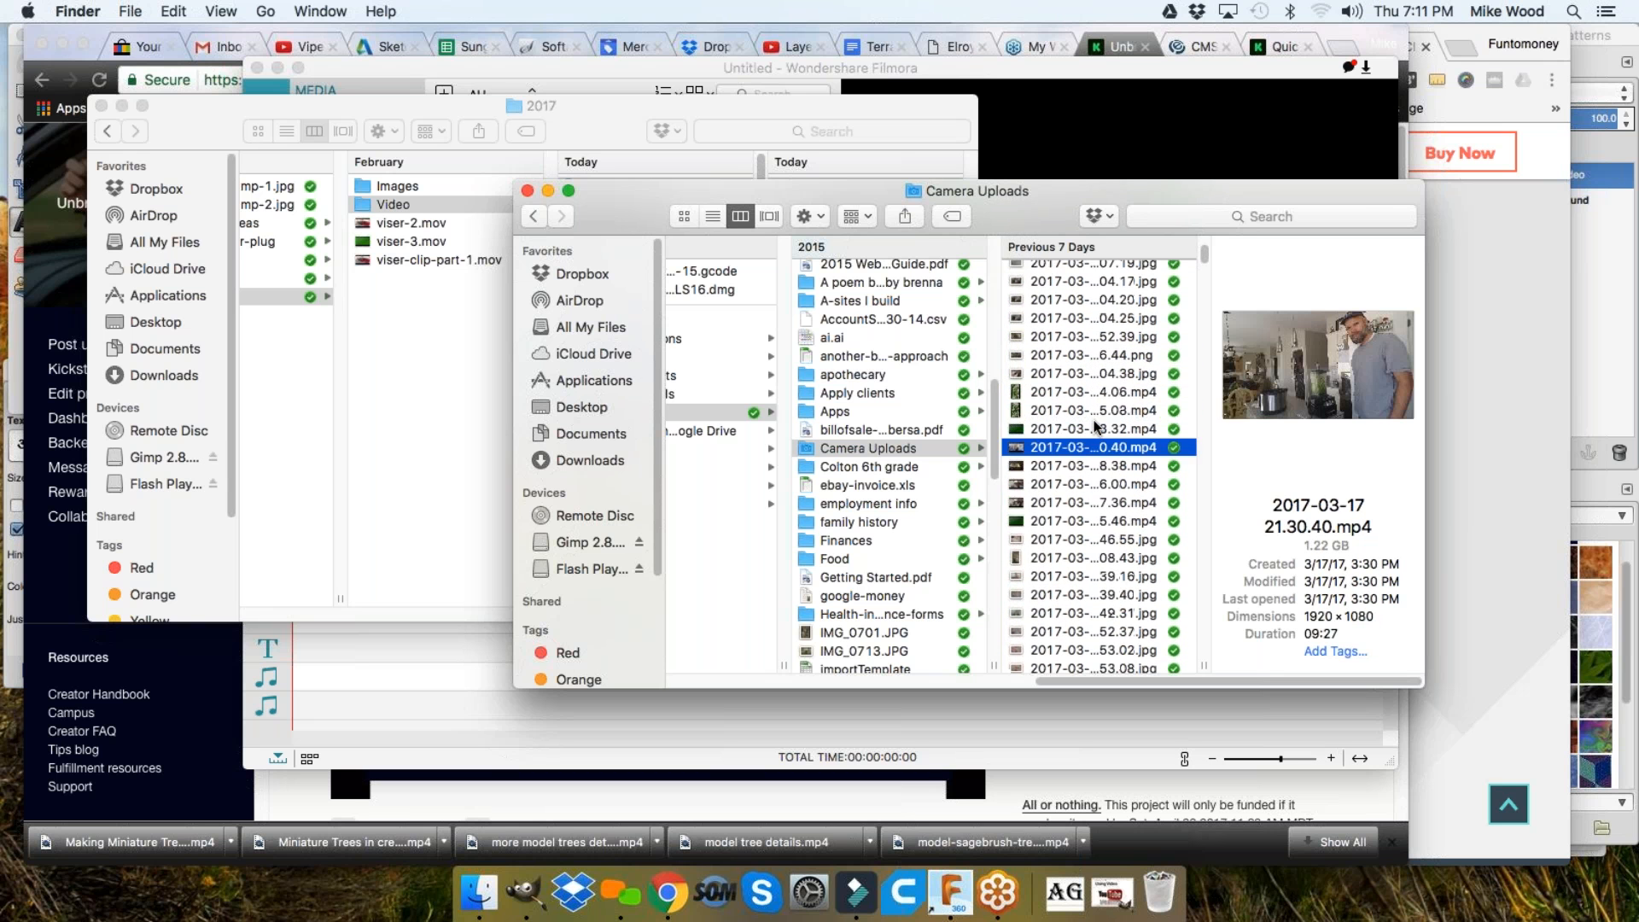
Look over the file actions offered for 2017-03-17 21.30.40.mp4 and for 2017-03-22 12.05.26-1.jpg without choosing any
{"action": "scroll", "coordinate": [1096, 425], "scroll_direction": "up", "scroll_amount": 5}
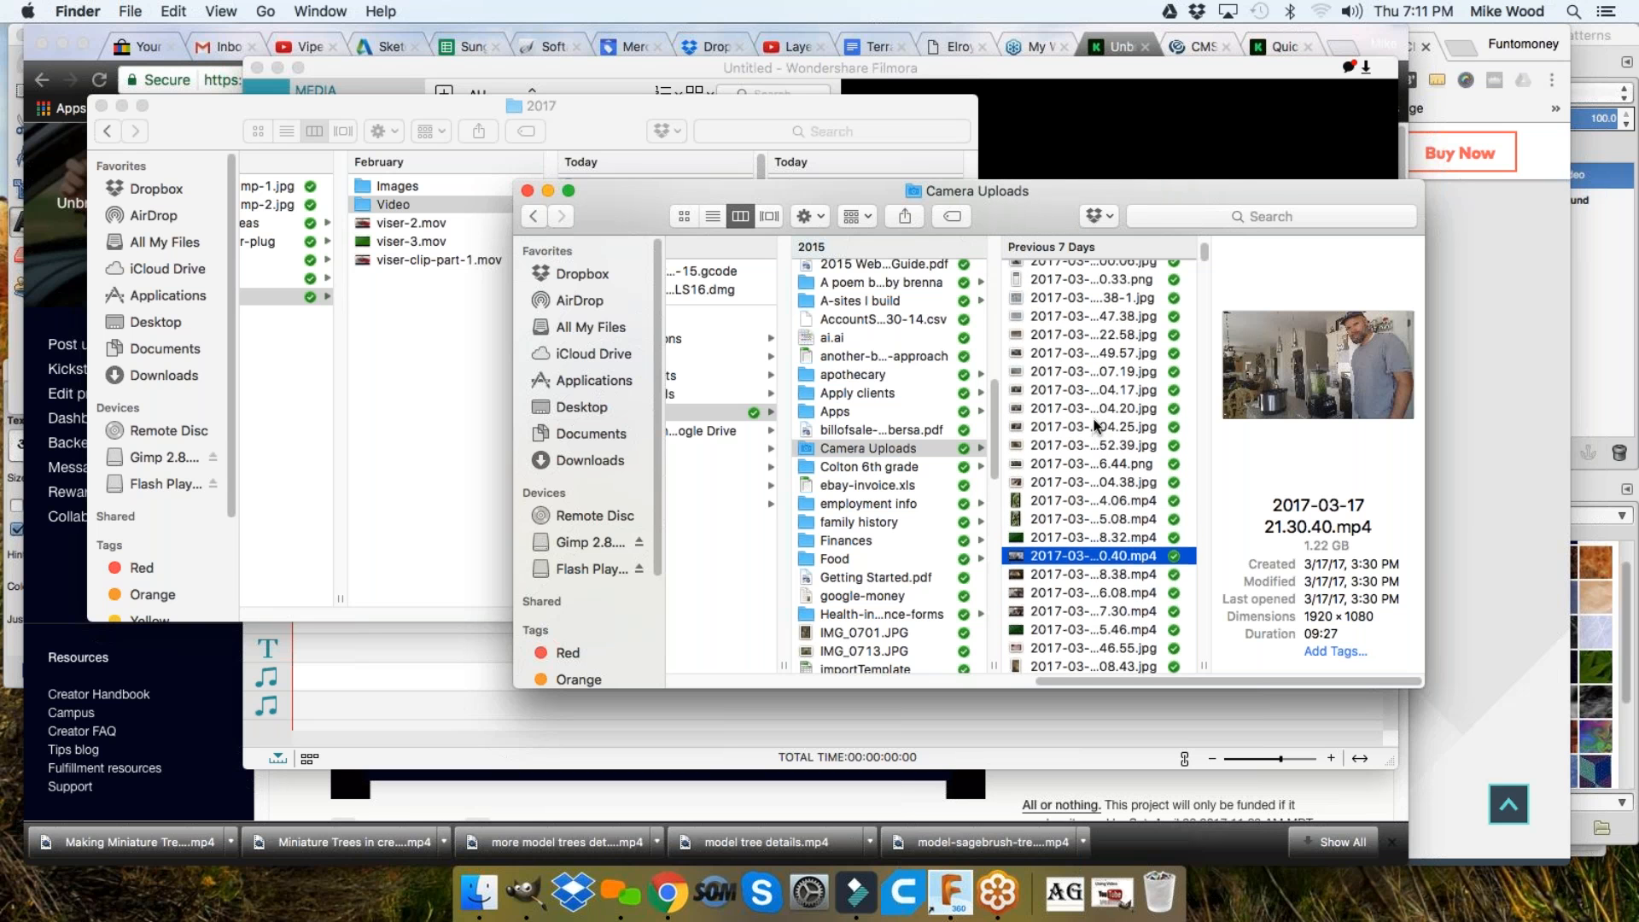
{"action": "scroll", "coordinate": [1093, 420], "scroll_direction": "up", "scroll_amount": 3}
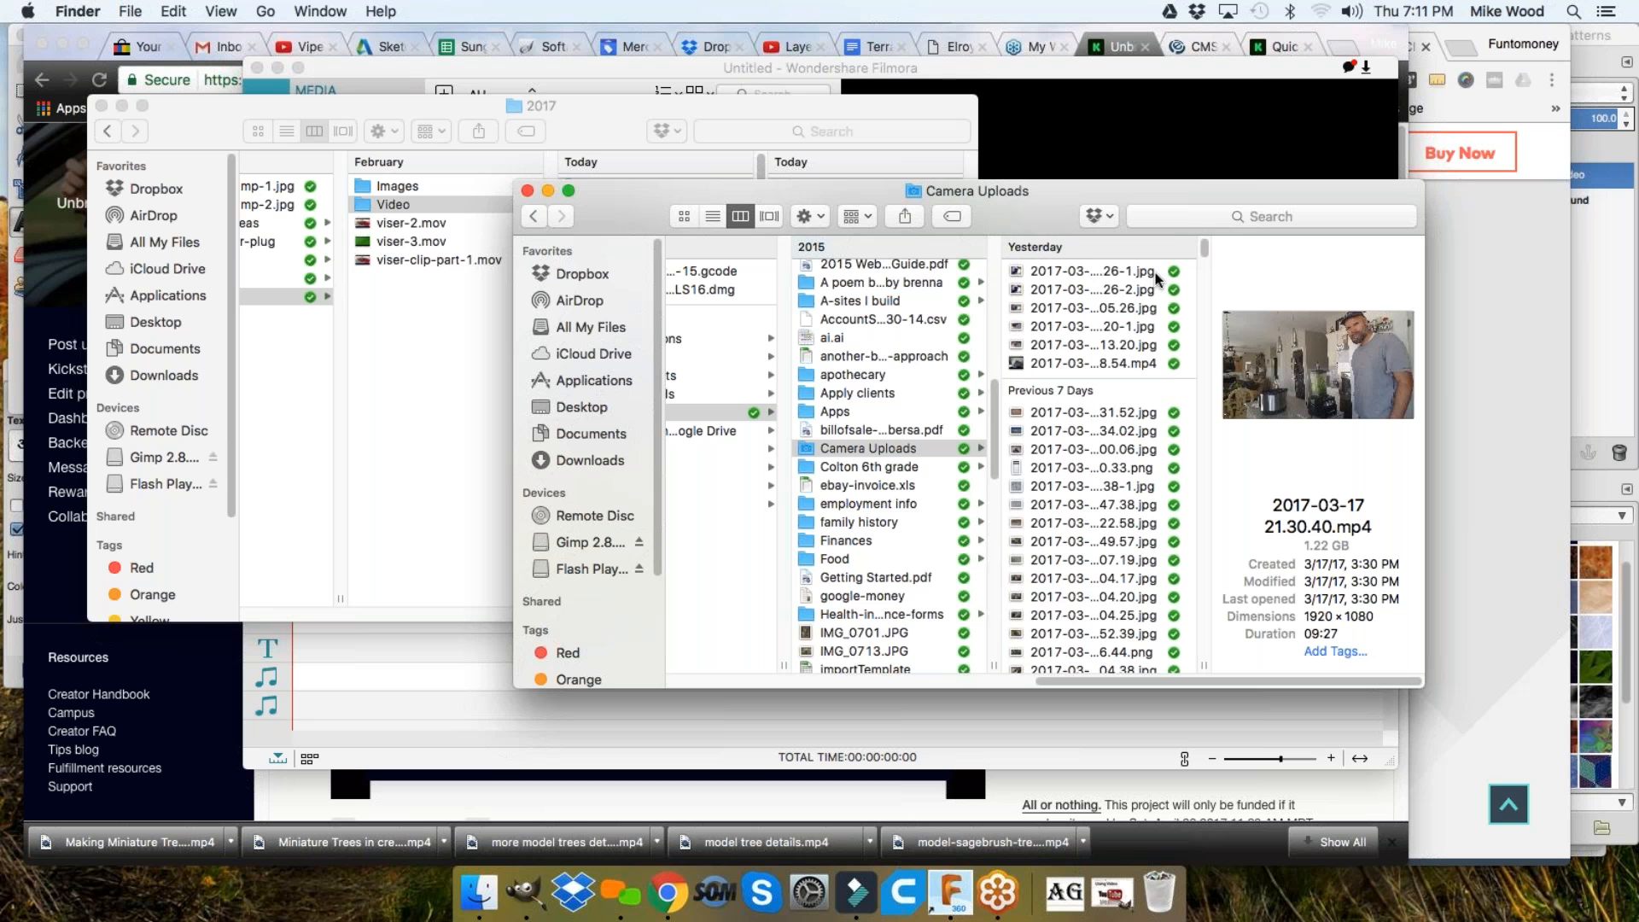
{"action": "left_click", "coordinate": [825, 218]}
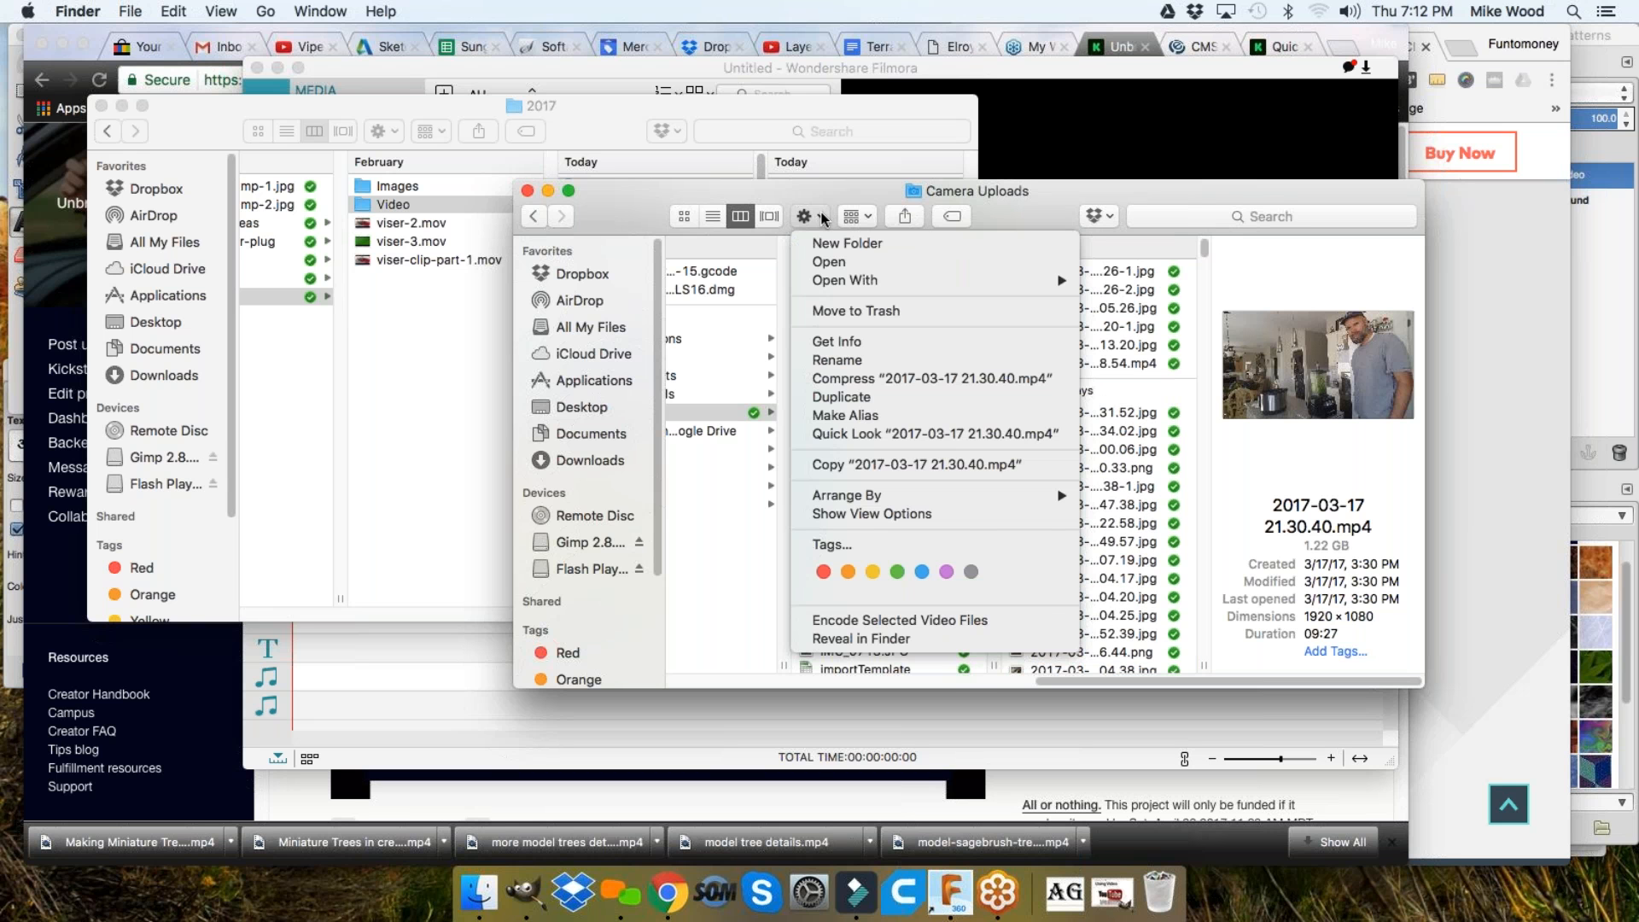
{"action": "left_click", "coordinate": [1084, 249]}
{"action": "right_click", "coordinate": [1135, 269]}
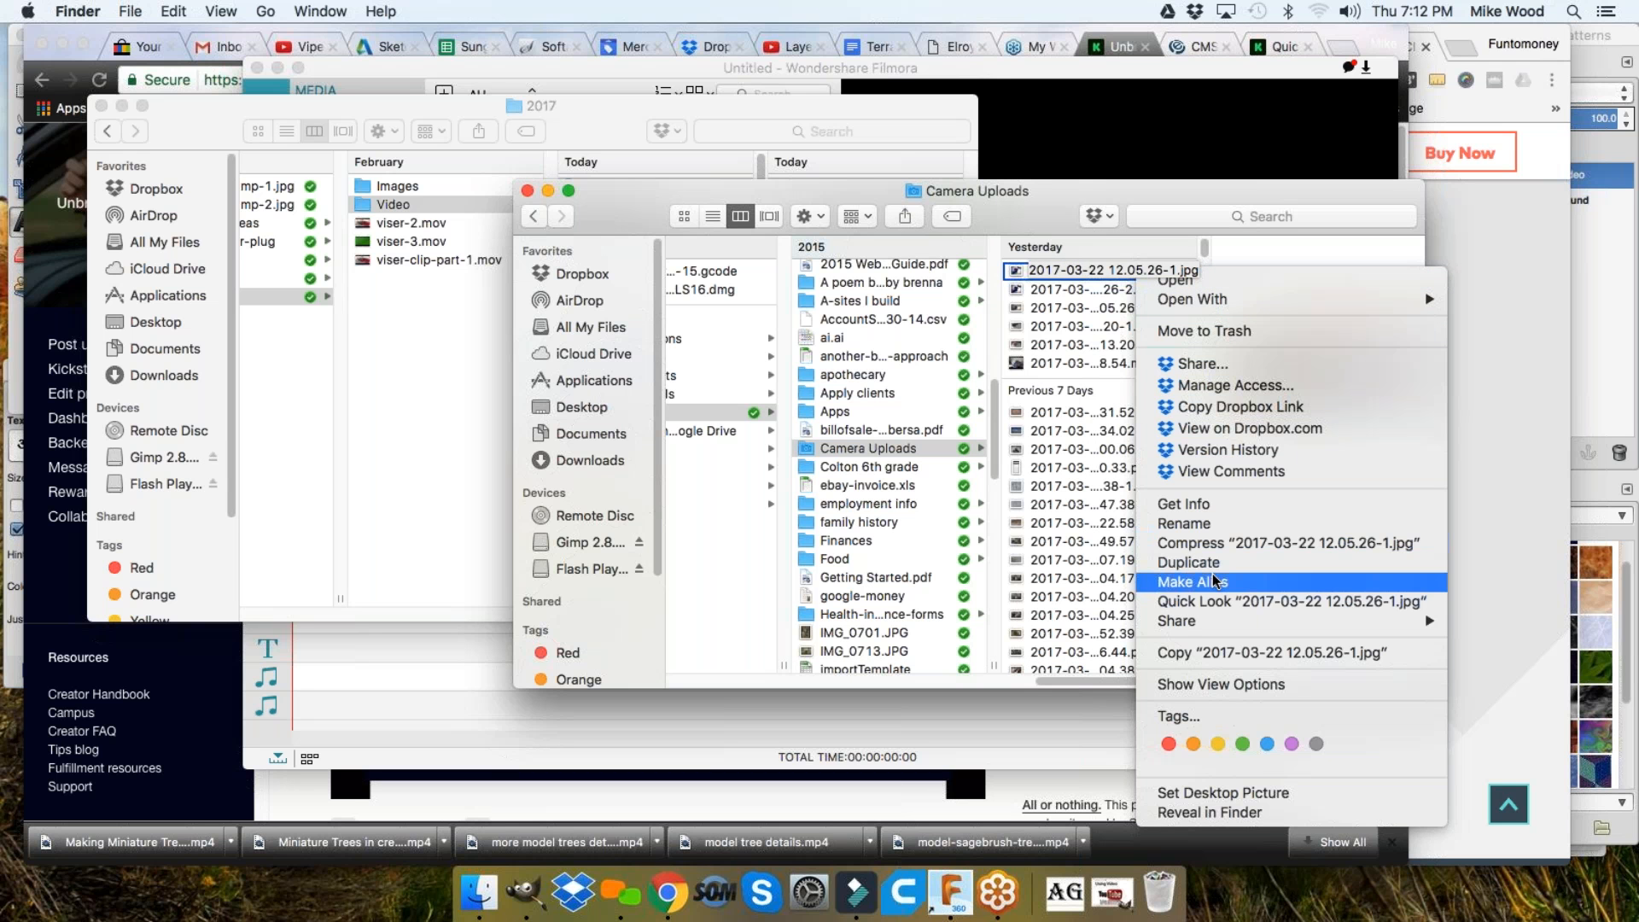
{"action": "left_click", "coordinate": [1093, 683]}
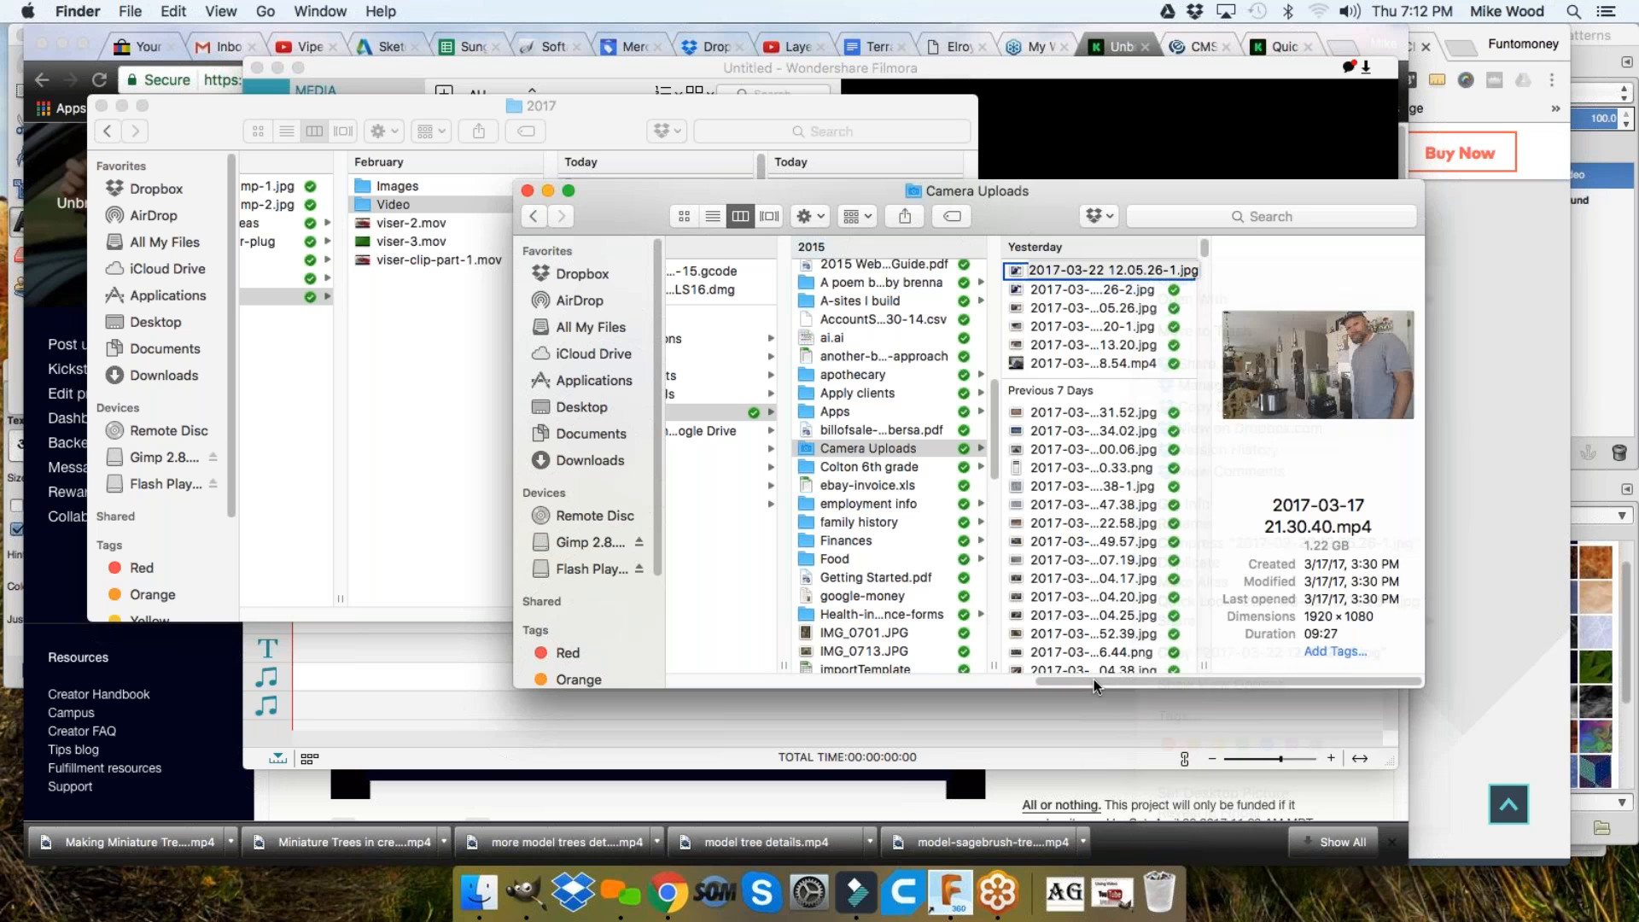
{"action": "scroll", "coordinate": [1124, 384], "scroll_direction": "down", "scroll_amount": 6}
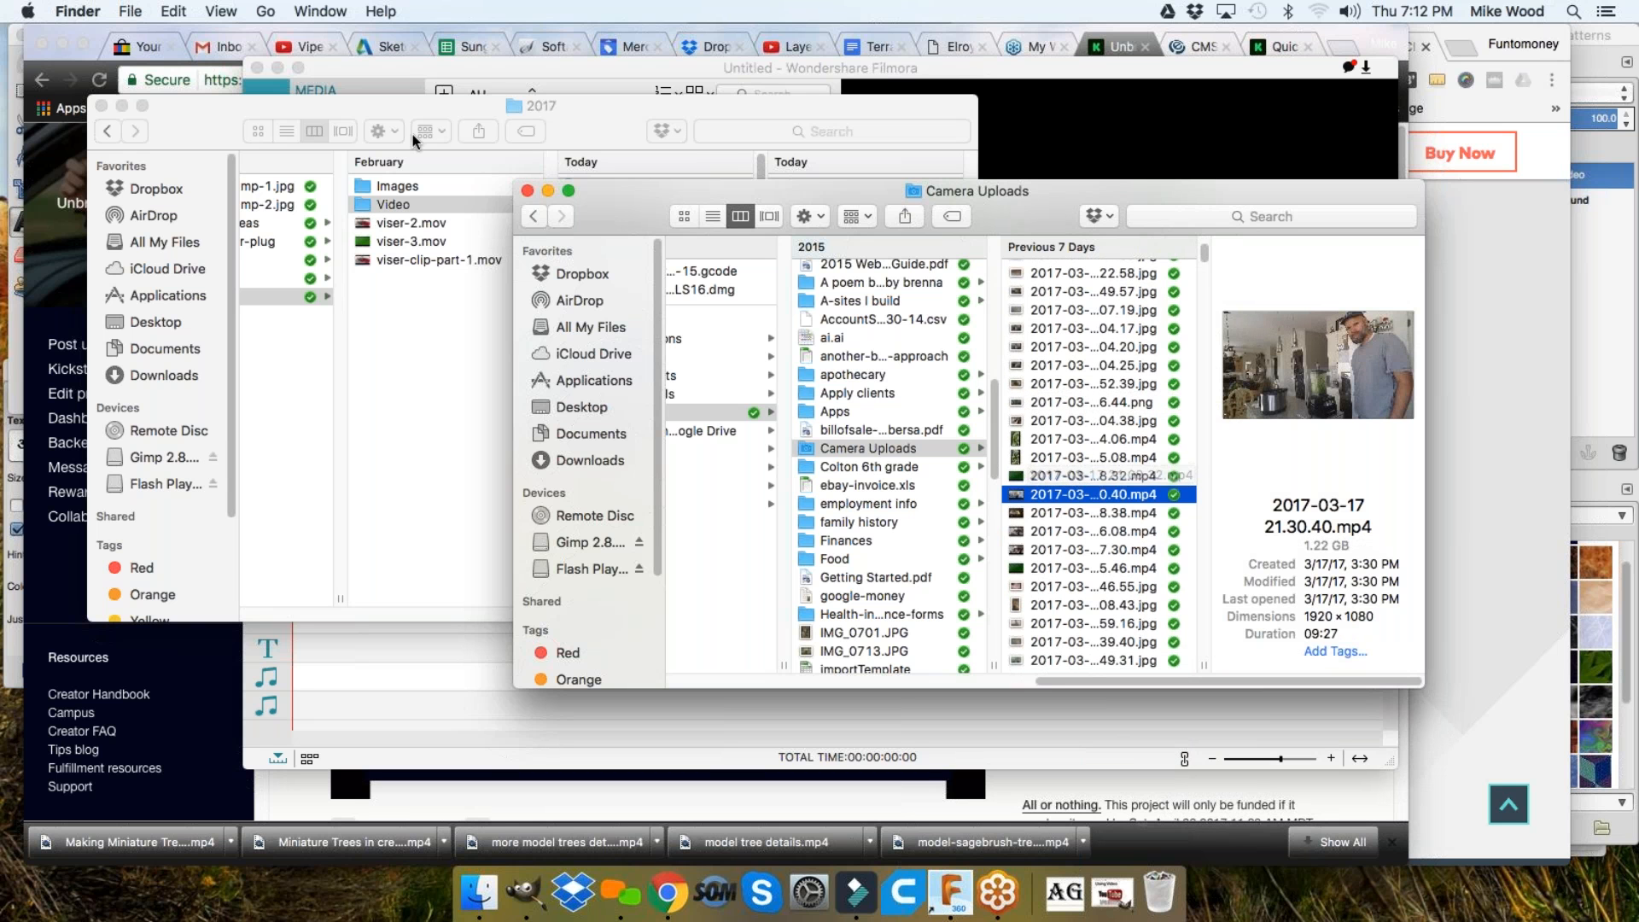
Bring the 2017 folder window forward and preview the video 2017-03-23 19.04.49.mp4
{"action": "left_click", "coordinate": [417, 105]}
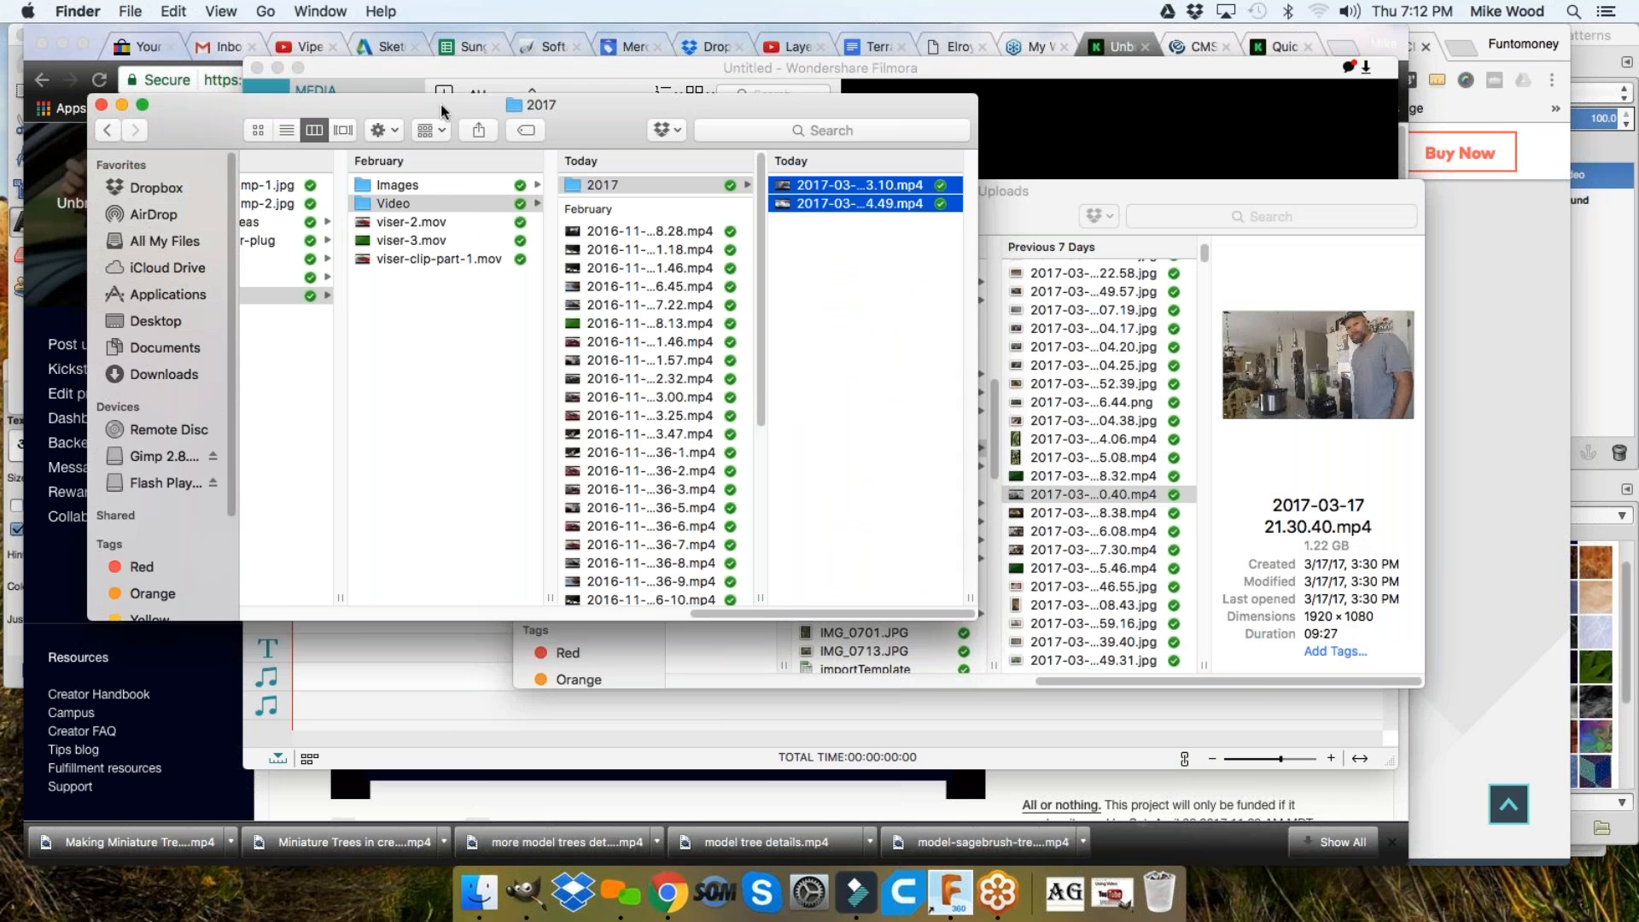
{"action": "left_click", "coordinate": [823, 203]}
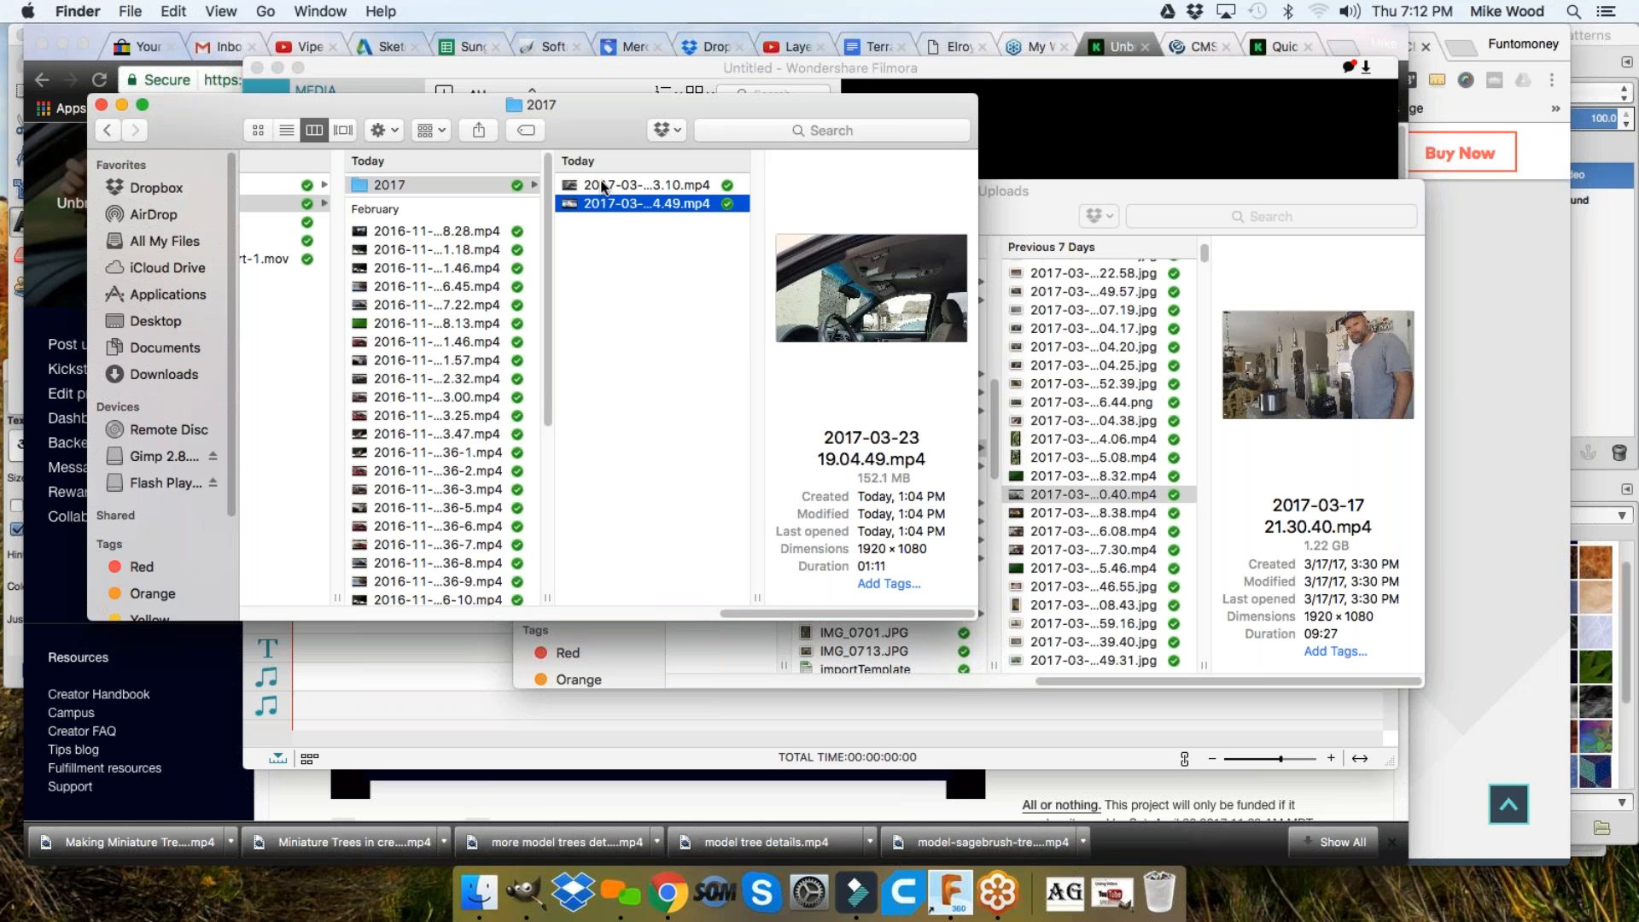
Move the 2017 and Camera Uploads windows apart and look at the parent folder path of the 2017 folder
{"action": "mouse_move", "coordinate": [720, 114]}
{"action": "left_mouse_down"}
{"action": "mouse_move", "coordinate": [666, 145]}
{"action": "mouse_move", "coordinate": [706, 131]}
{"action": "left_mouse_up"}
{"action": "left_click", "coordinate": [1023, 196]}
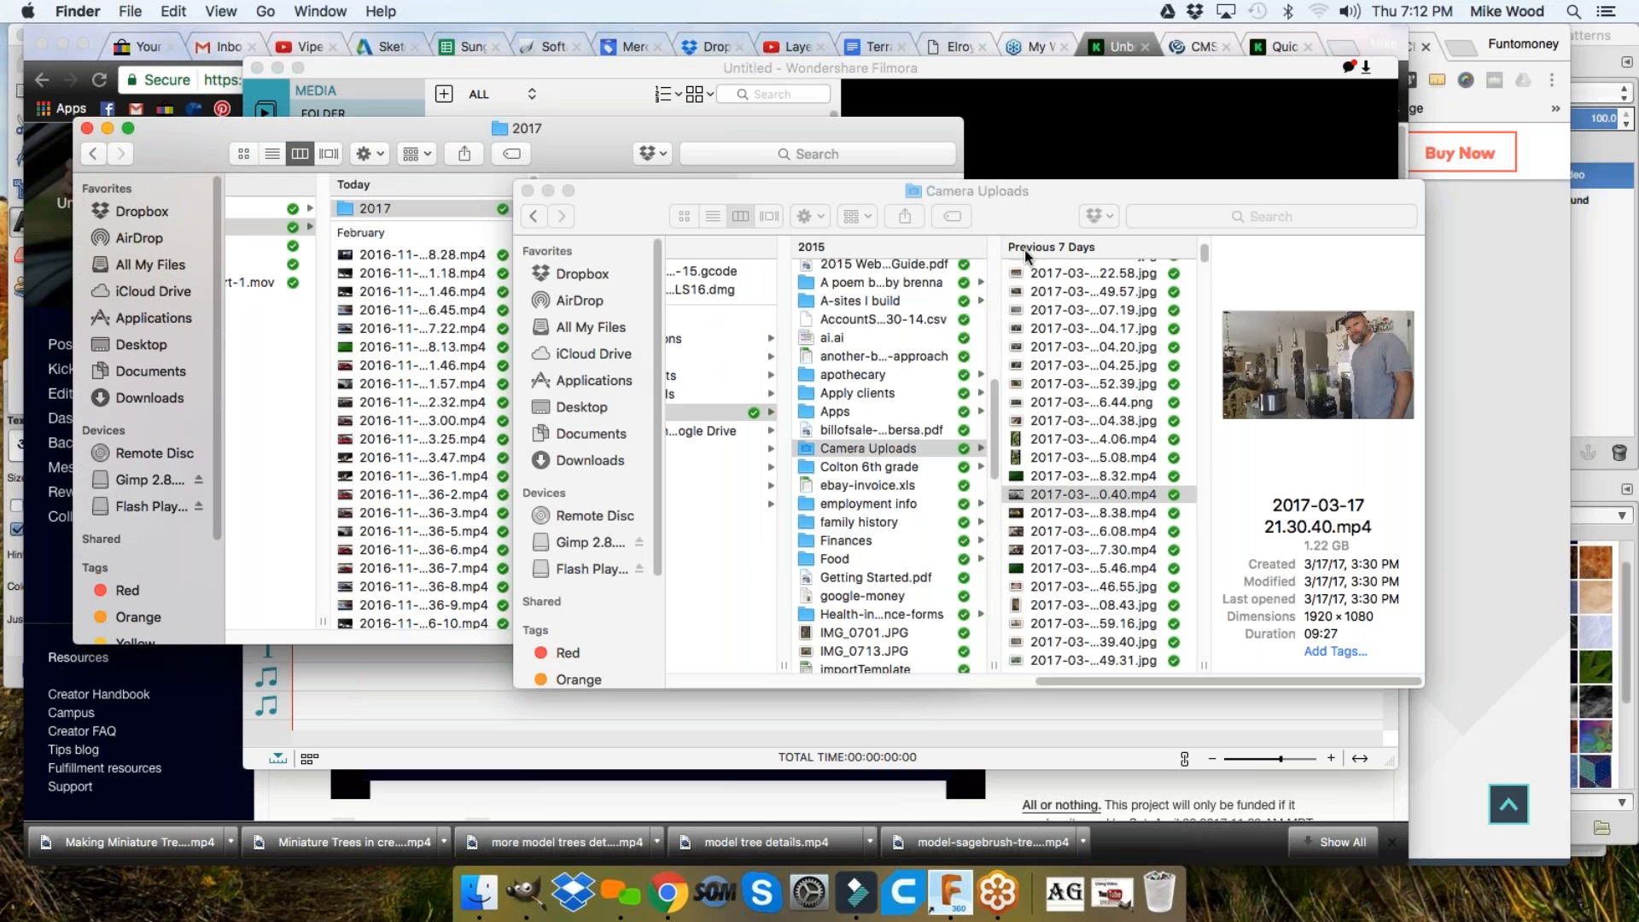
{"action": "left_click_drag", "start_coordinate": [1022, 203], "coordinate": [1126, 263]}
{"action": "left_click", "coordinate": [485, 137]}
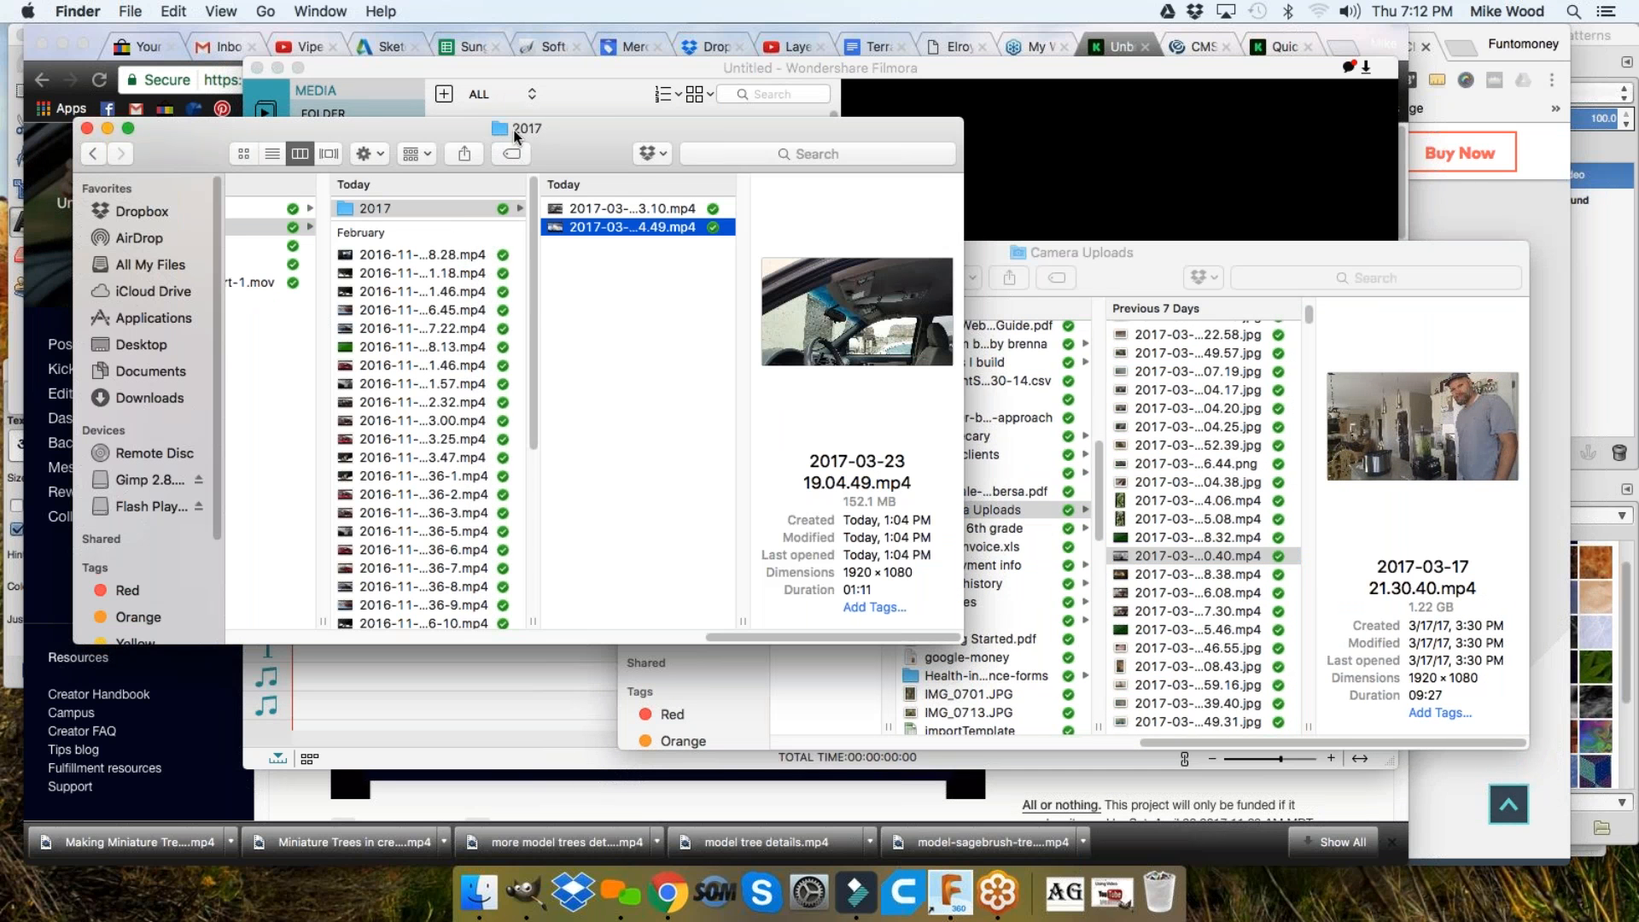
{"action": "left_click", "coordinate": [516, 135], "text": "super"}
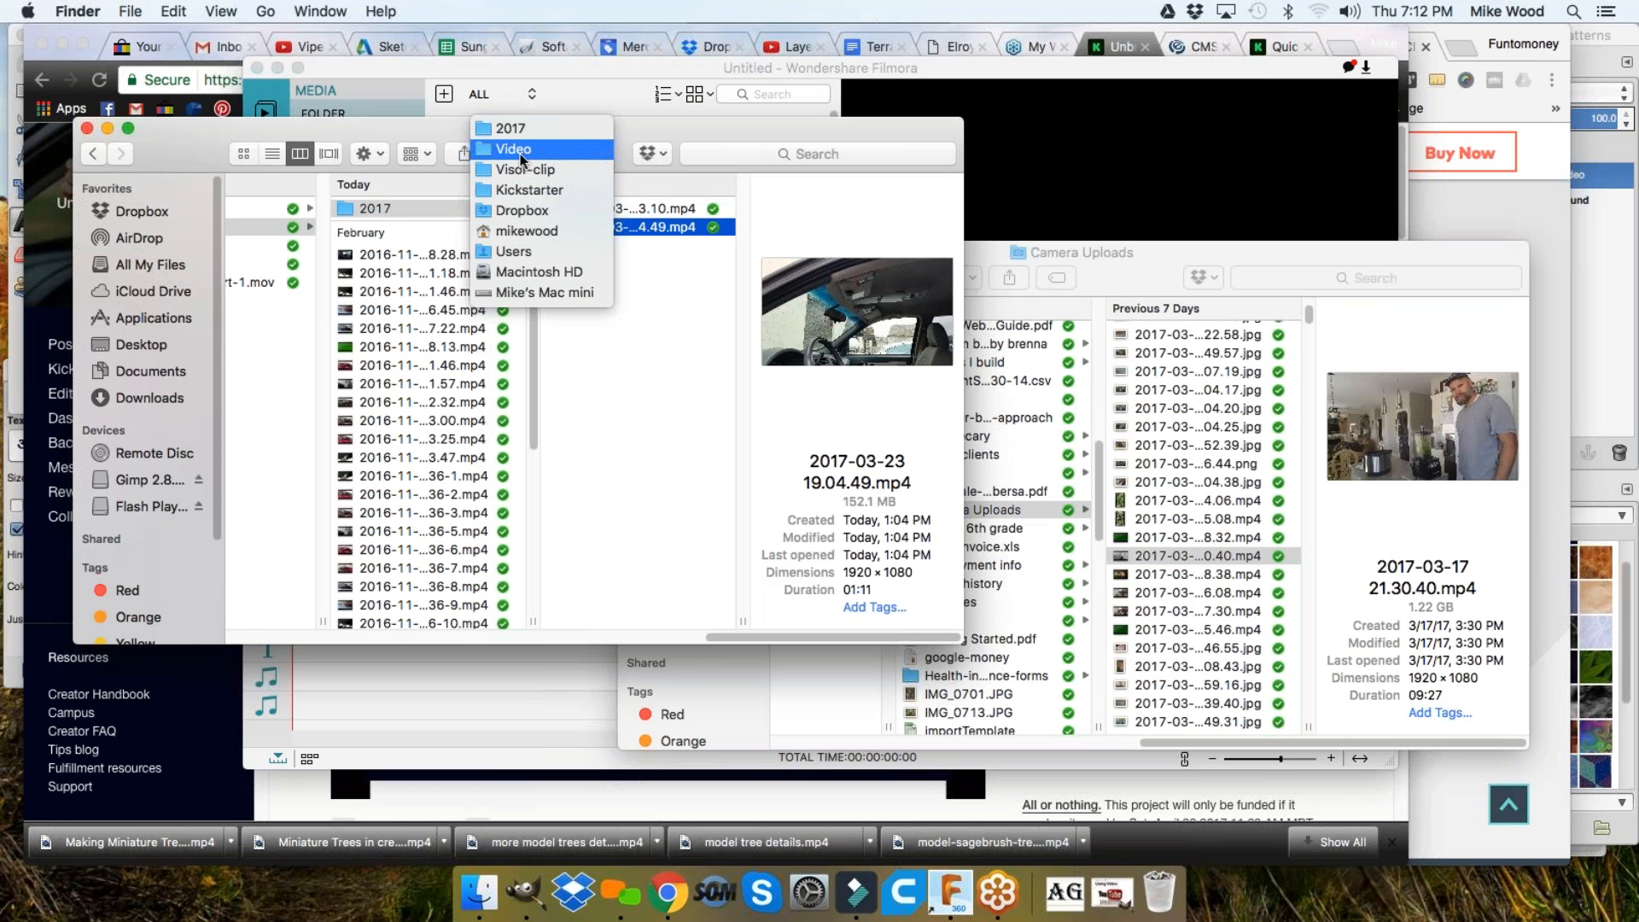
{"action": "left_click", "coordinate": [392, 207]}
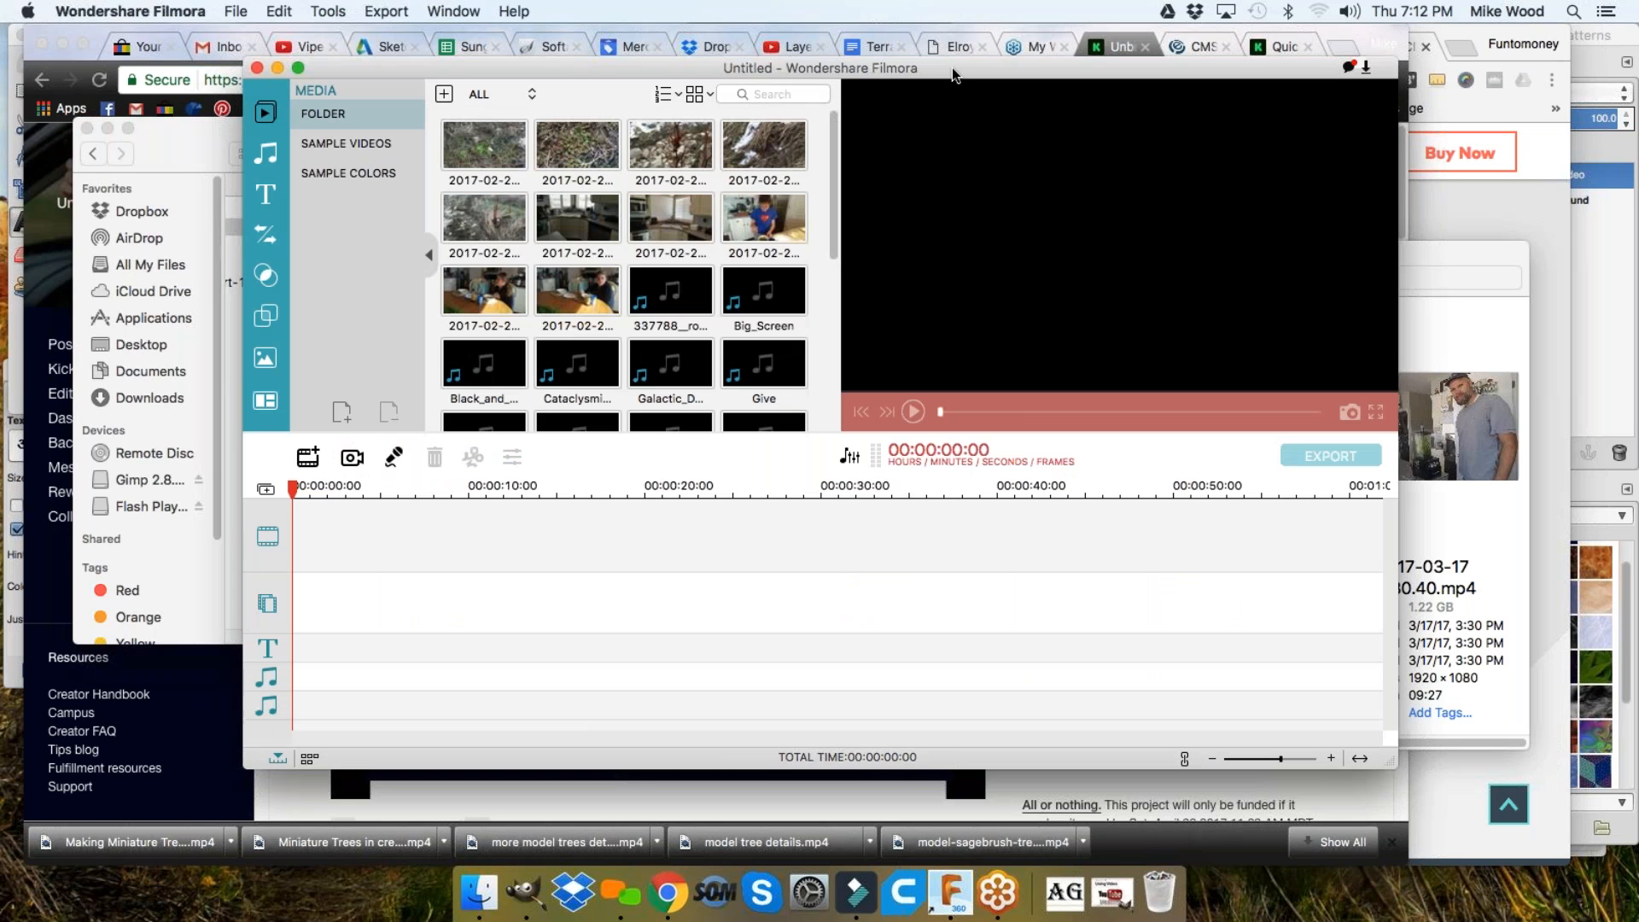
Switch to Wondershare Filmora and start a media import, browsing to the Visor-clip folder inside Dropbox's Kickstarter folder
{"action": "left_click", "coordinate": [958, 78]}
{"action": "left_click", "coordinate": [443, 97]}
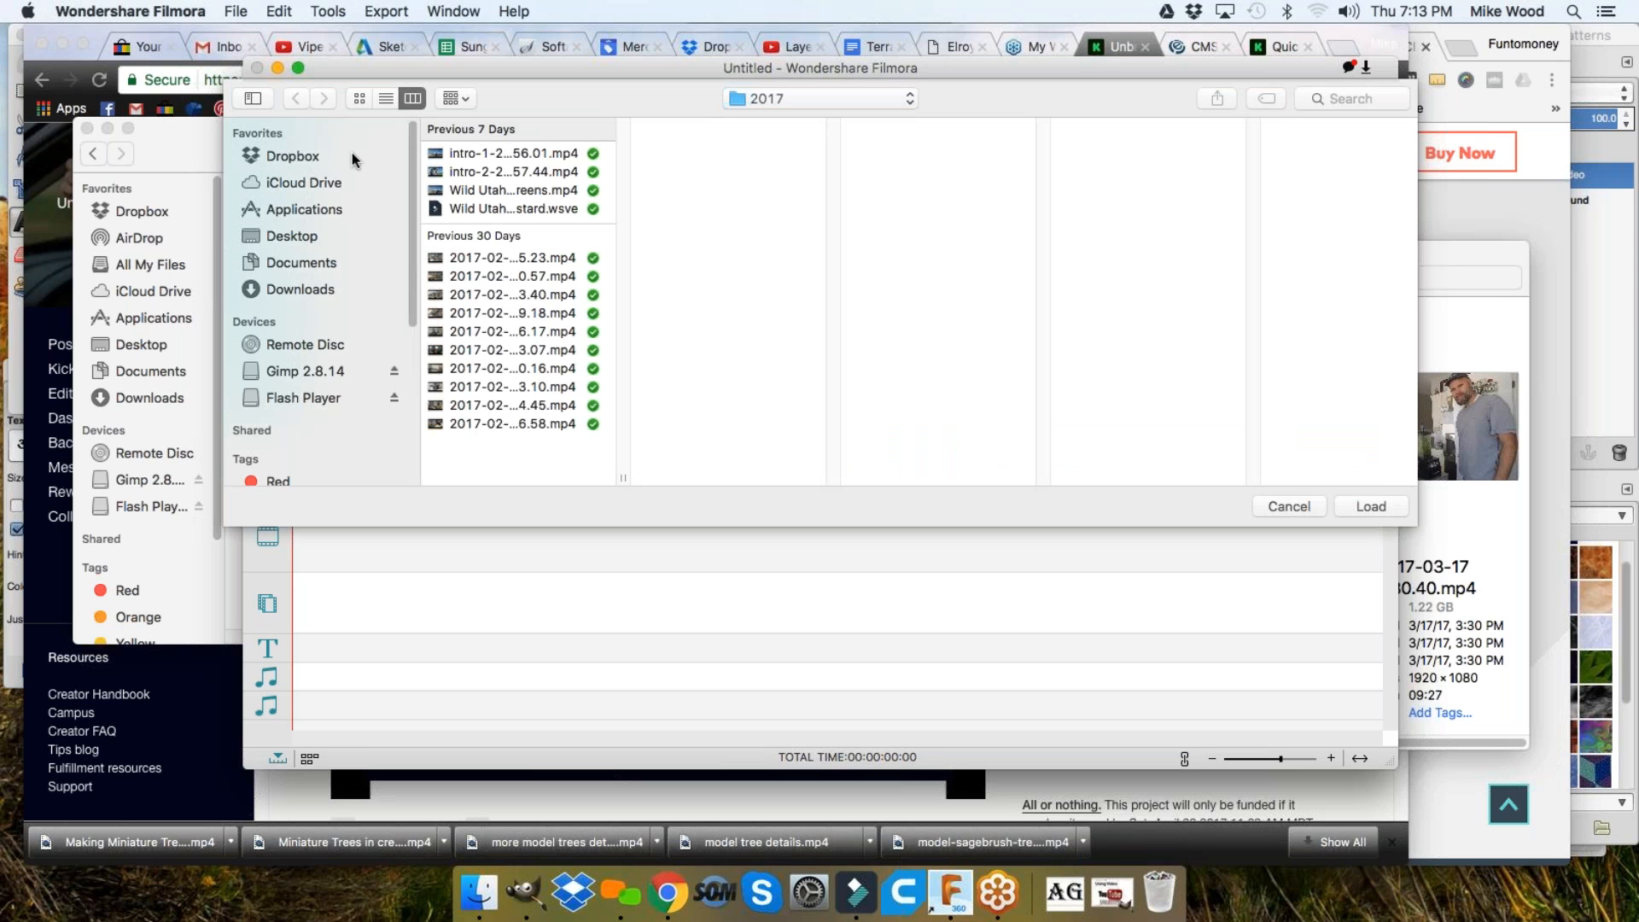
{"action": "left_click", "coordinate": [789, 97]}
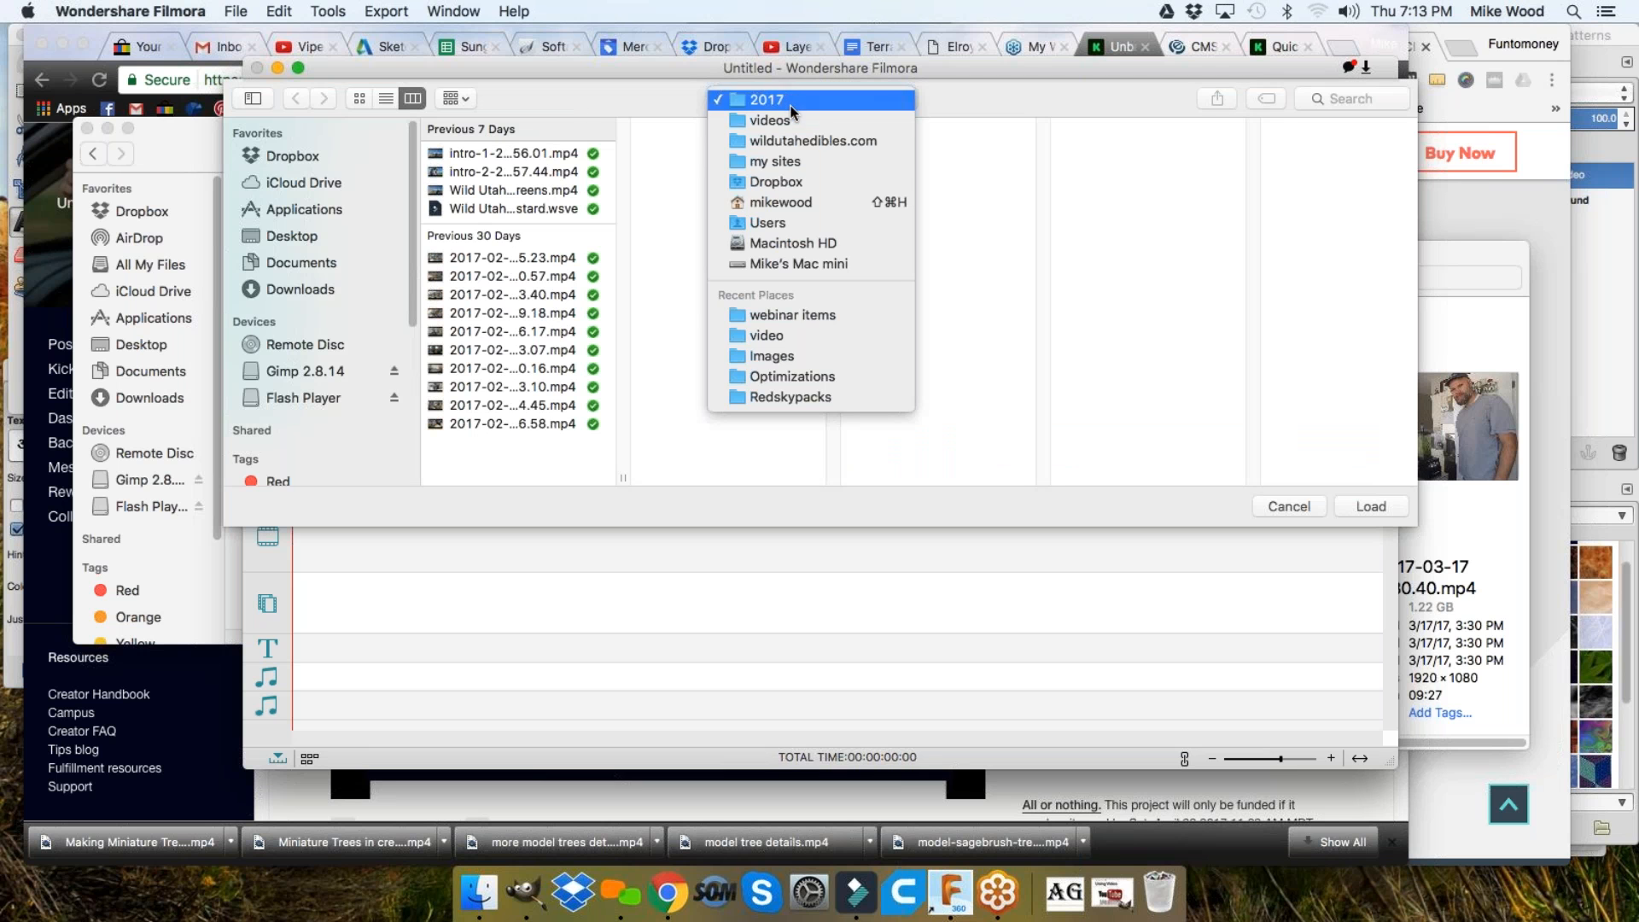
{"action": "left_click", "coordinate": [782, 186]}
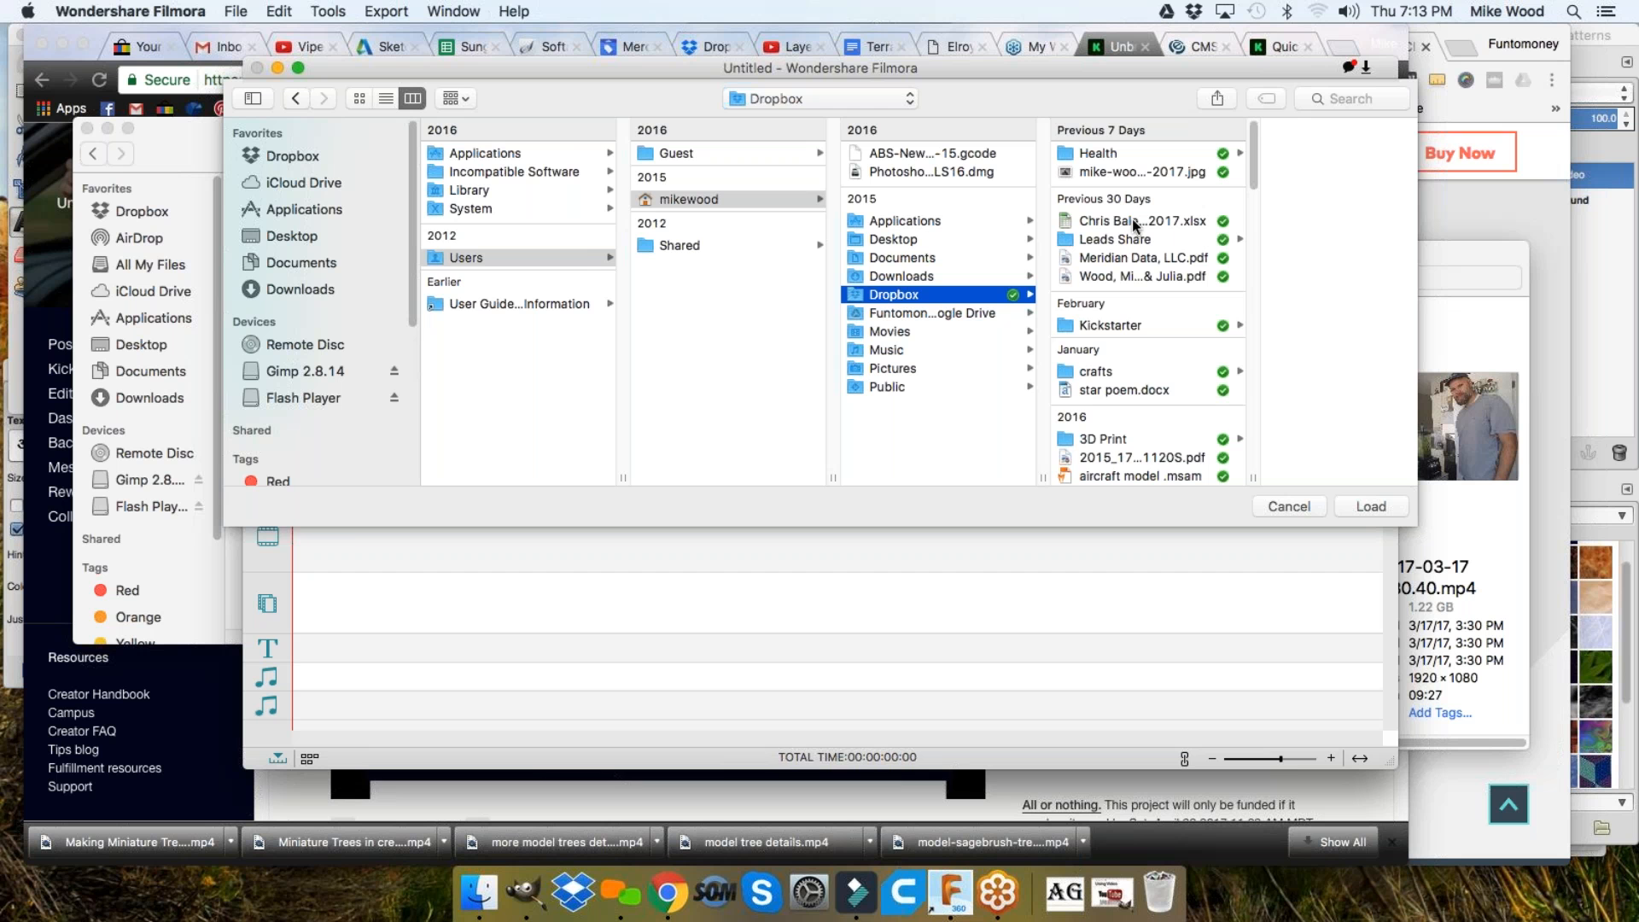
{"action": "left_click", "coordinate": [1110, 326]}
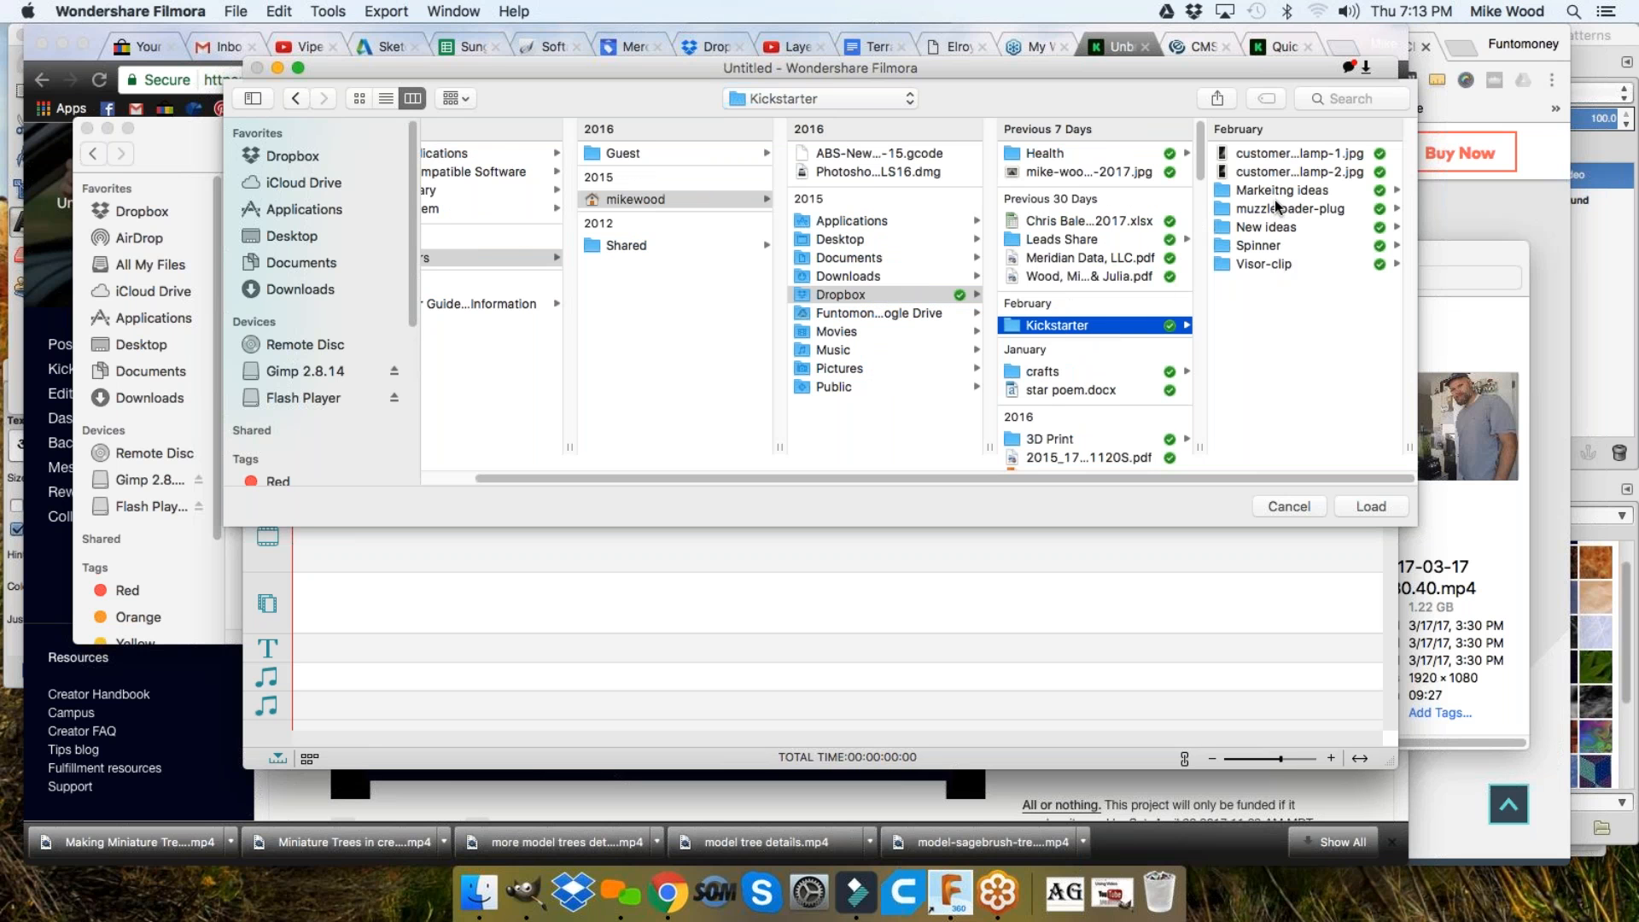
{"action": "left_click", "coordinate": [1269, 263]}
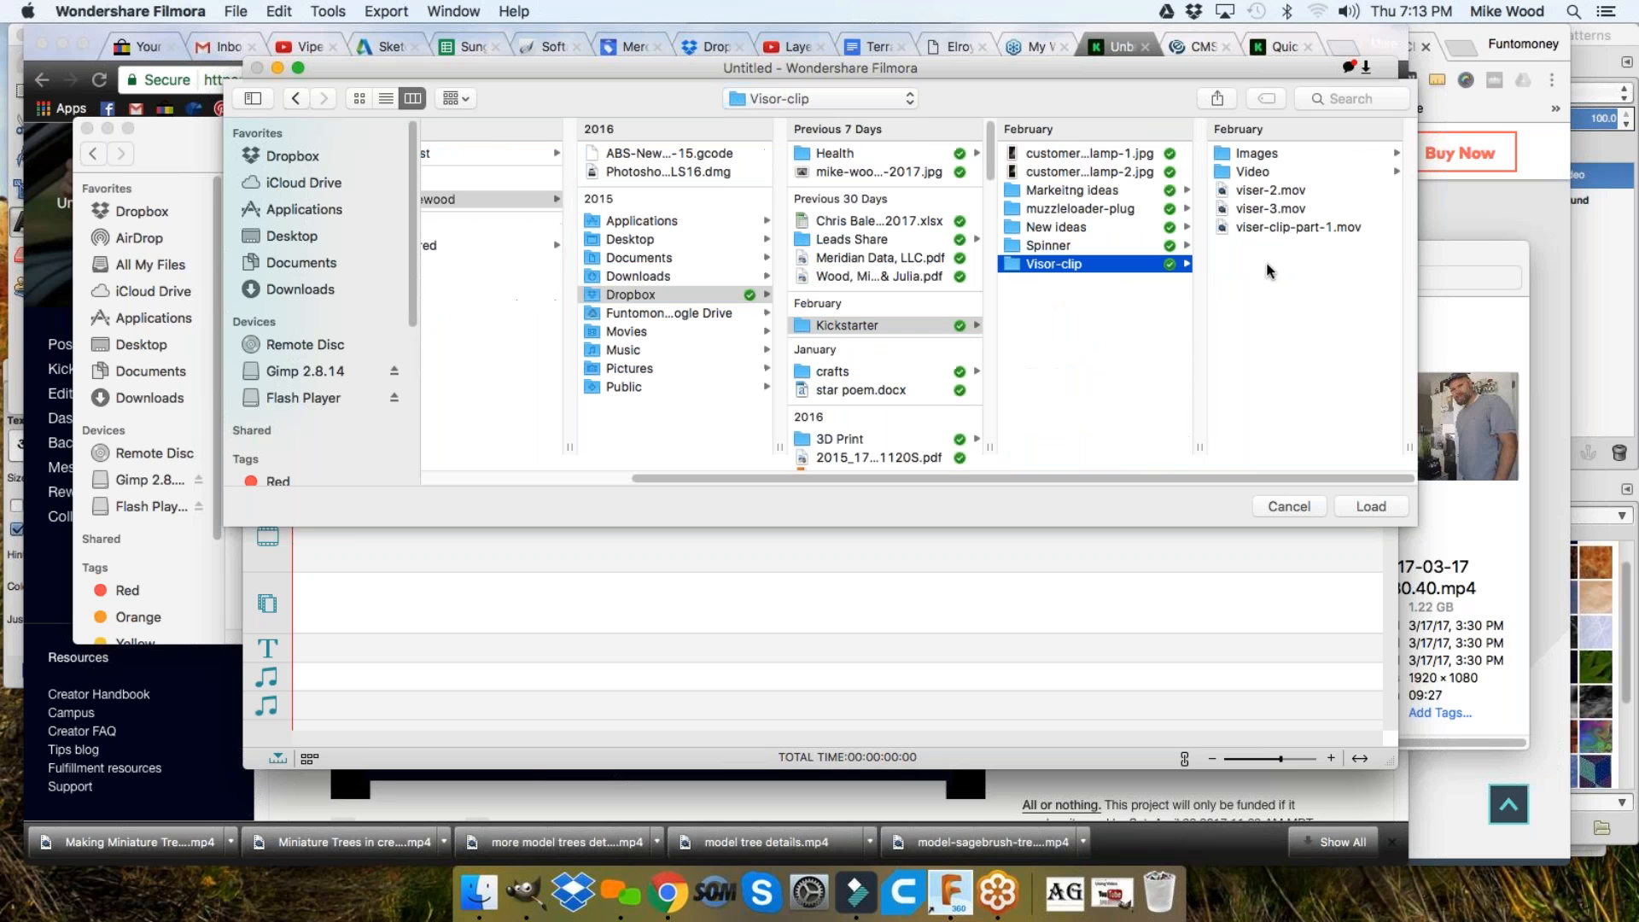
Import 2017-03-23 19.03.10.mp4 and 2017-03-23 19.04.49.mp4 from the 2017 folder inside Video into the media library
{"action": "left_click", "coordinate": [1252, 172]}
{"action": "left_click", "coordinate": [1232, 154]}
{"action": "left_click", "coordinate": [1232, 155]}
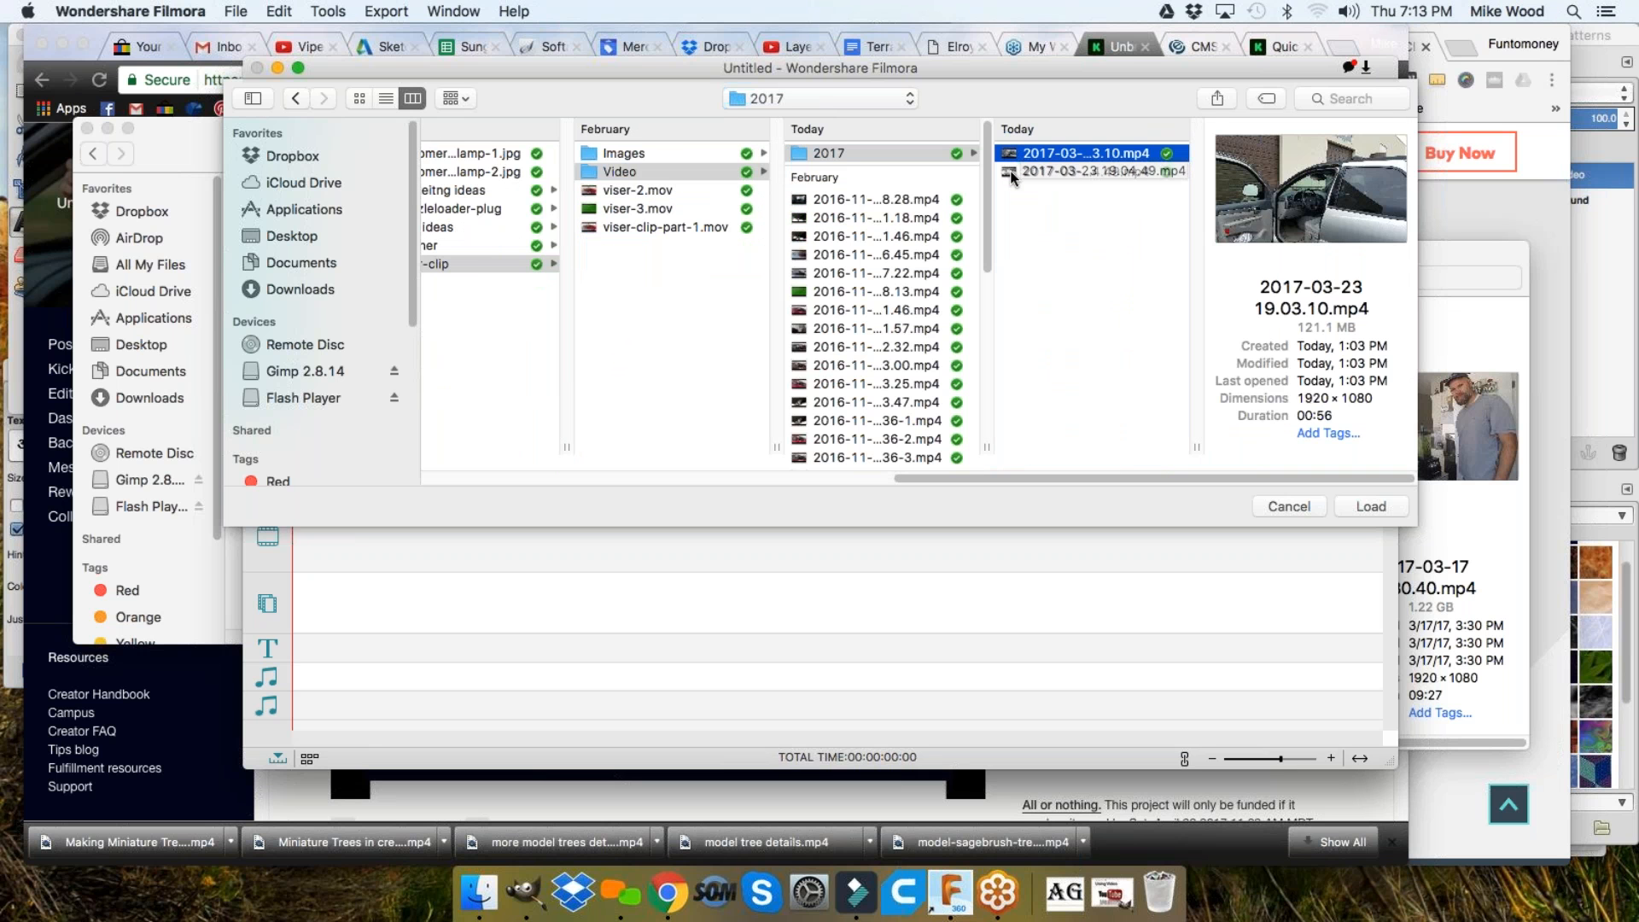
{"action": "left_click", "coordinate": [1011, 171], "text": "shift"}
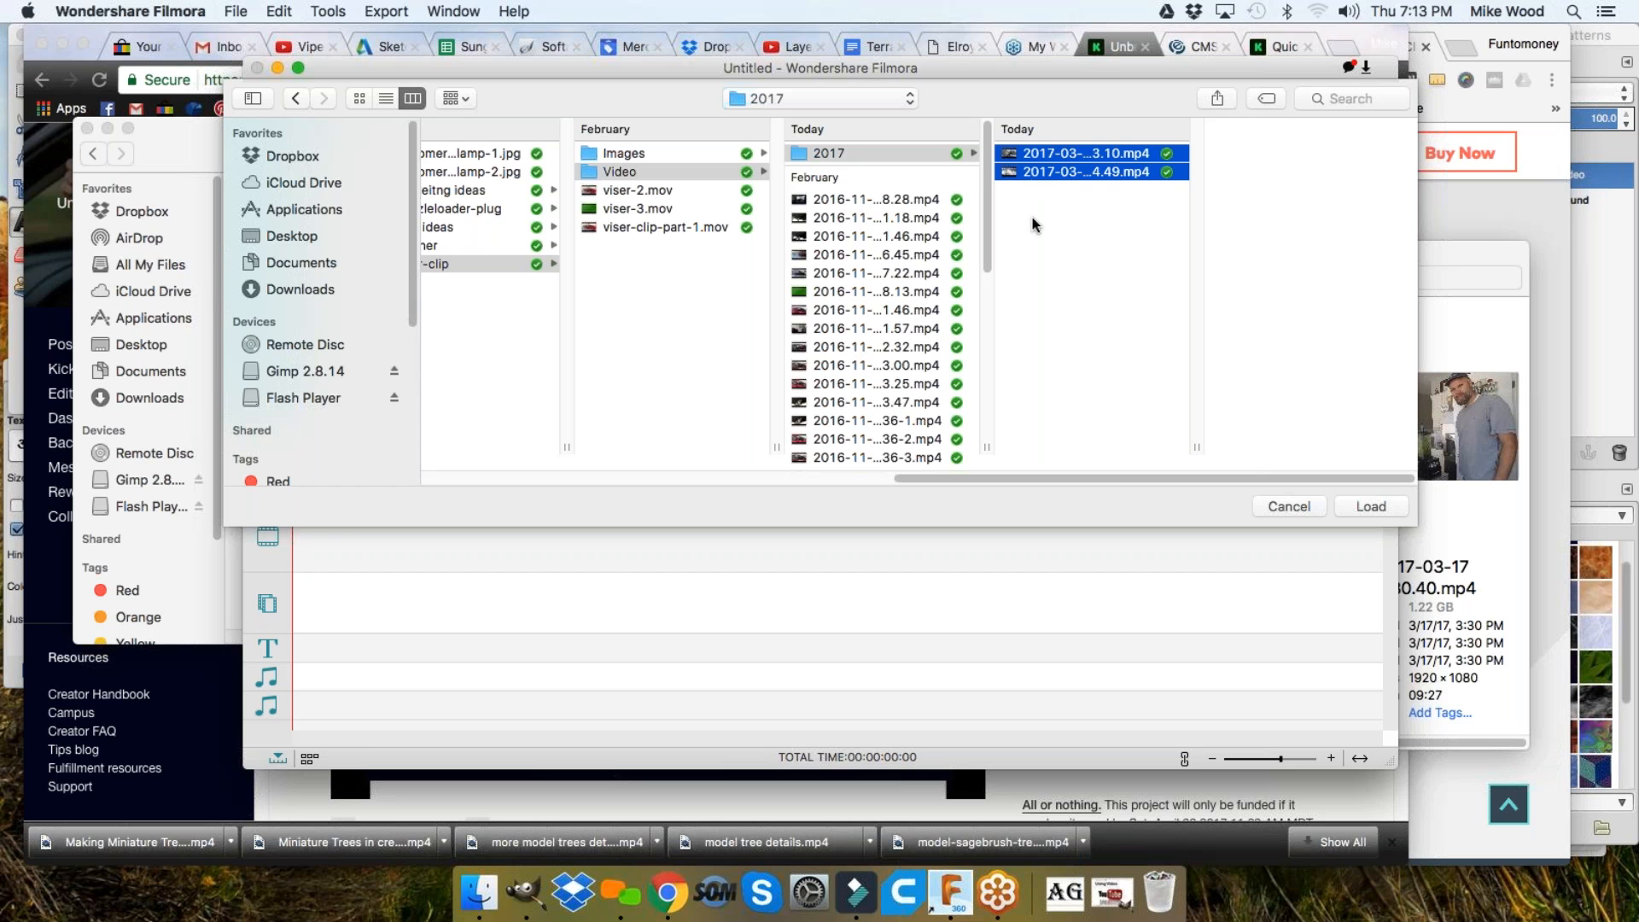
{"action": "left_click", "coordinate": [1375, 508]}
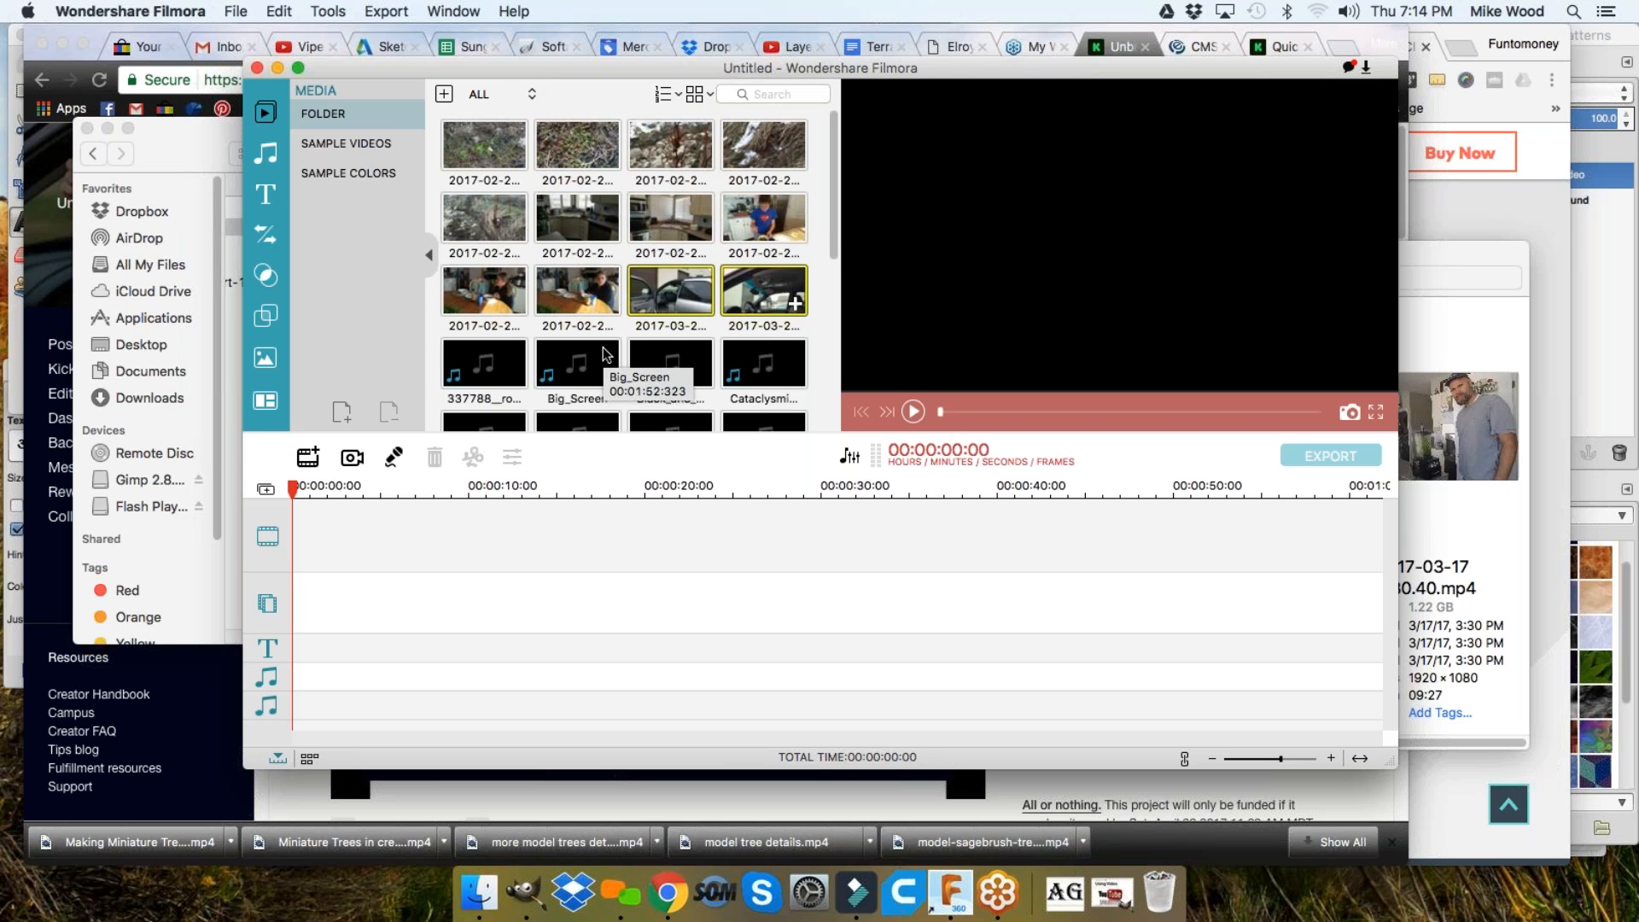
Preview the imported clip 2017-03-23 19.03.10 and place it at the start of the video track
{"action": "left_click", "coordinate": [670, 290]}
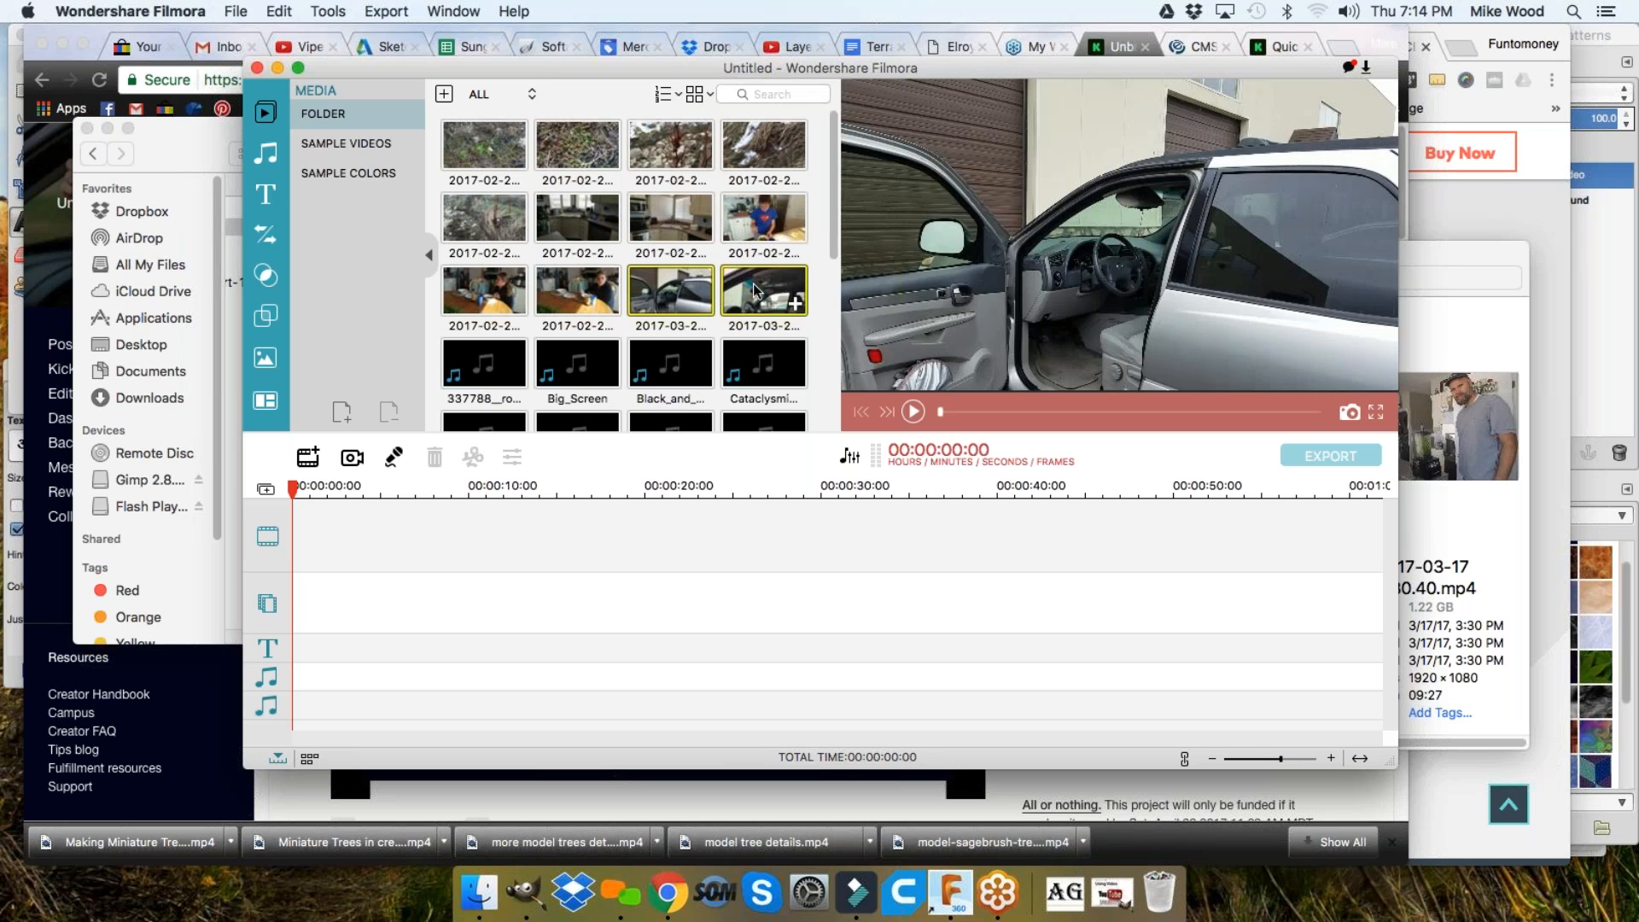
{"action": "left_click", "coordinate": [764, 225]}
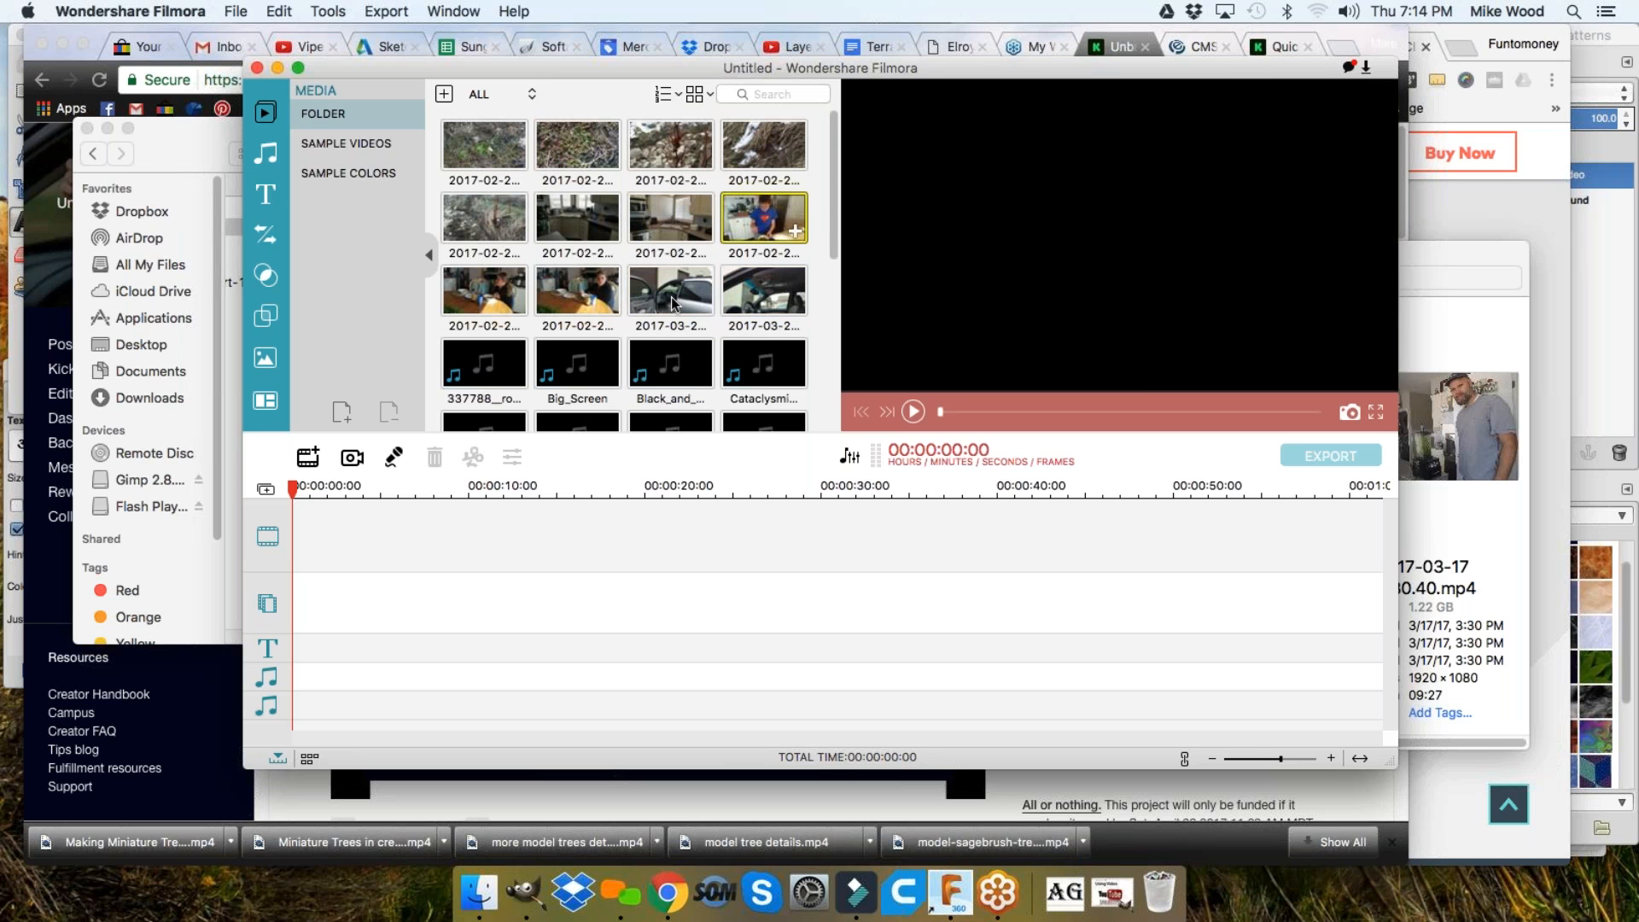
{"action": "left_click", "coordinate": [674, 301]}
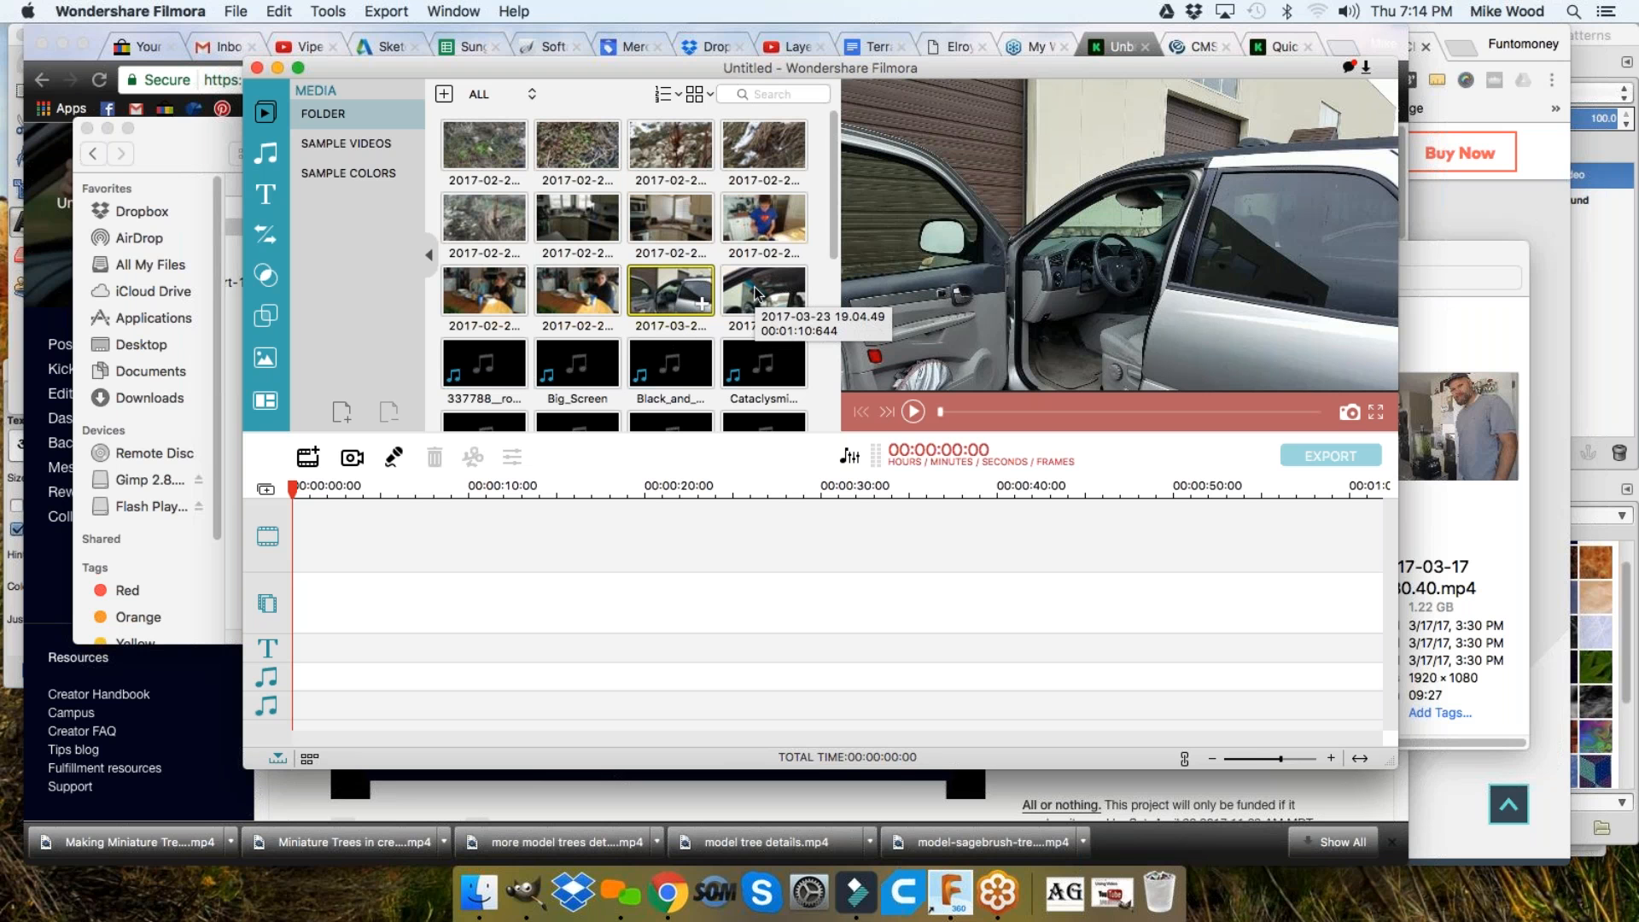
{"action": "mouse_move", "coordinate": [683, 287]}
{"action": "left_mouse_down"}
{"action": "mouse_move", "coordinate": [440, 525]}
{"action": "mouse_move", "coordinate": [553, 315]}
{"action": "mouse_move", "coordinate": [683, 295]}
{"action": "left_mouse_up"}
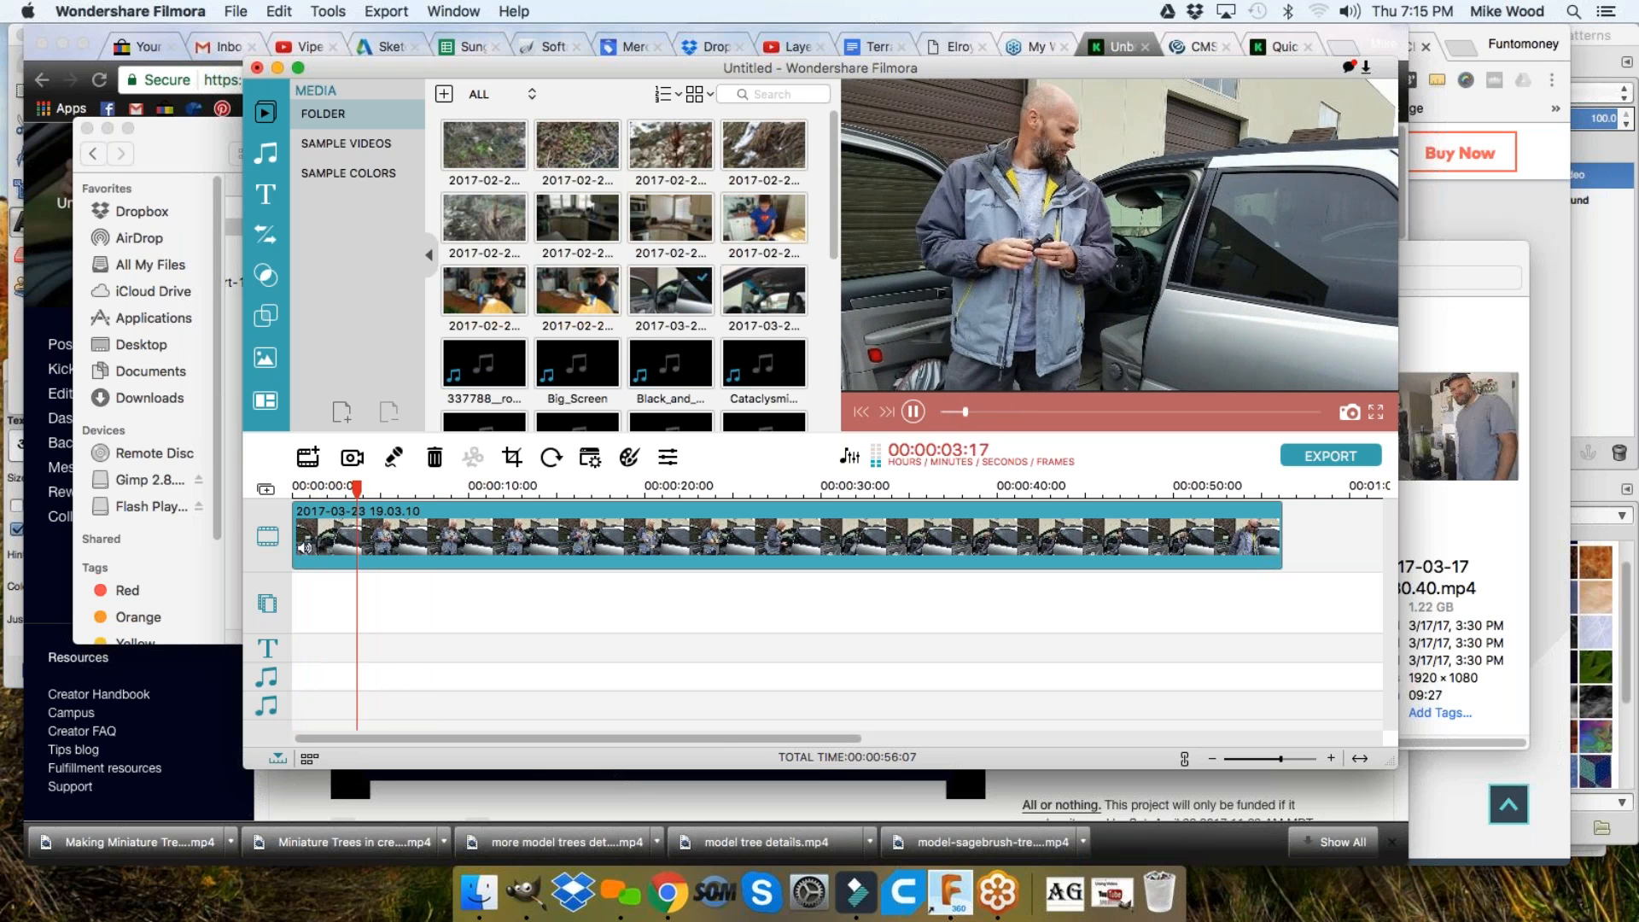
Split the 2017-03-23 19.03.10 clip at 00:00:03:03 and delete the short opening piece
{"action": "key", "text": "space"}
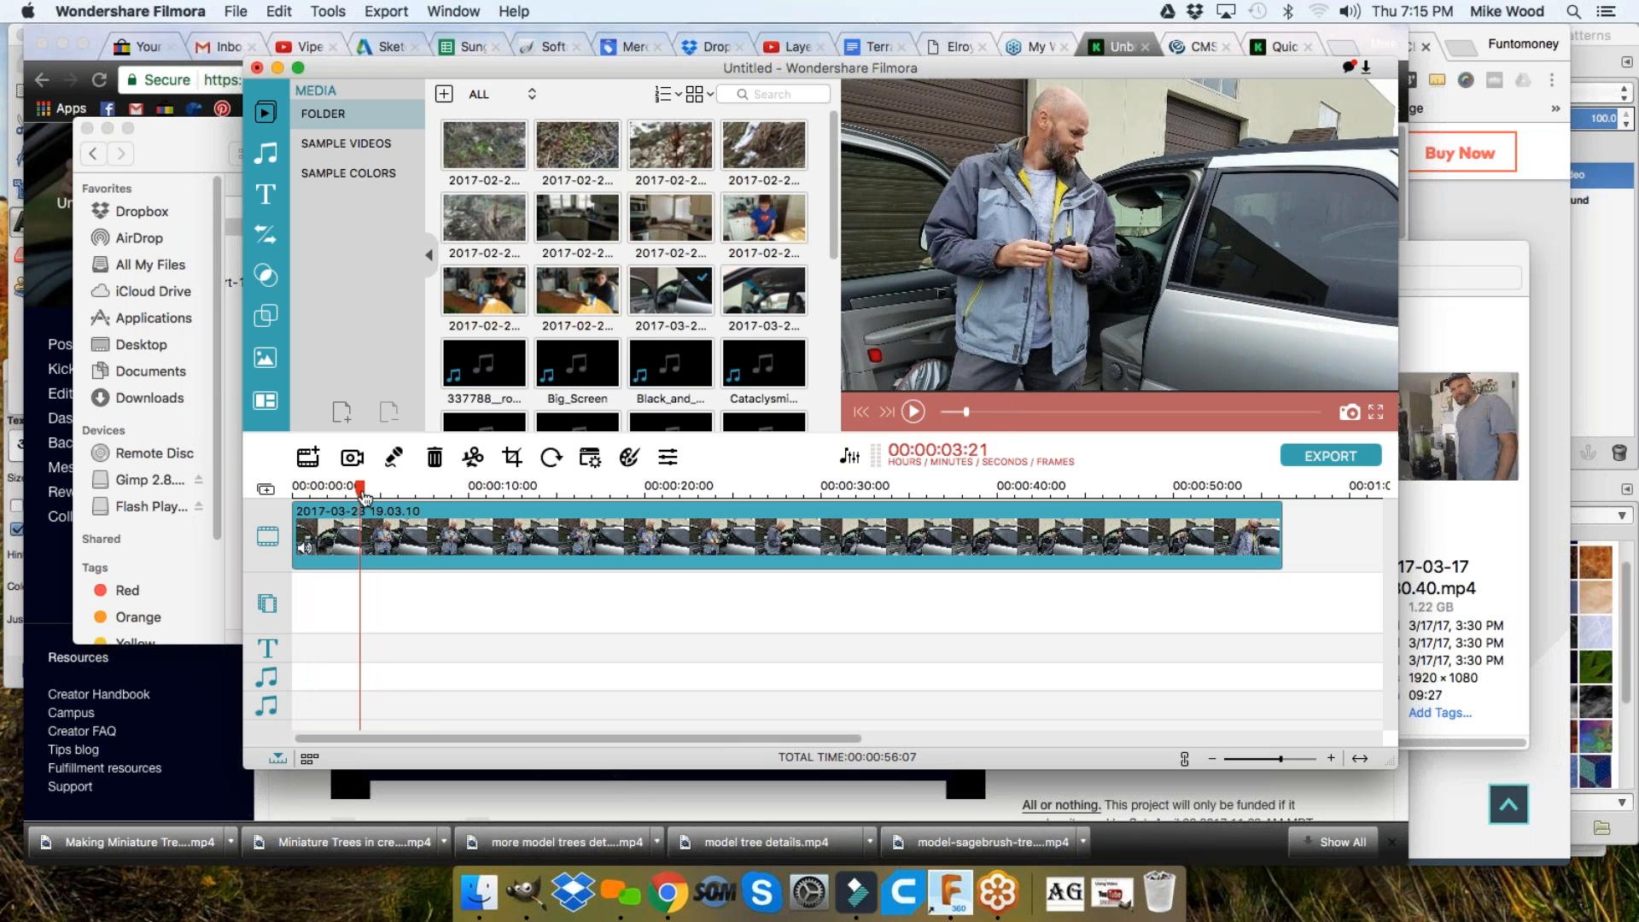
{"action": "left_click_drag", "start_coordinate": [359, 495], "coordinate": [351, 490]}
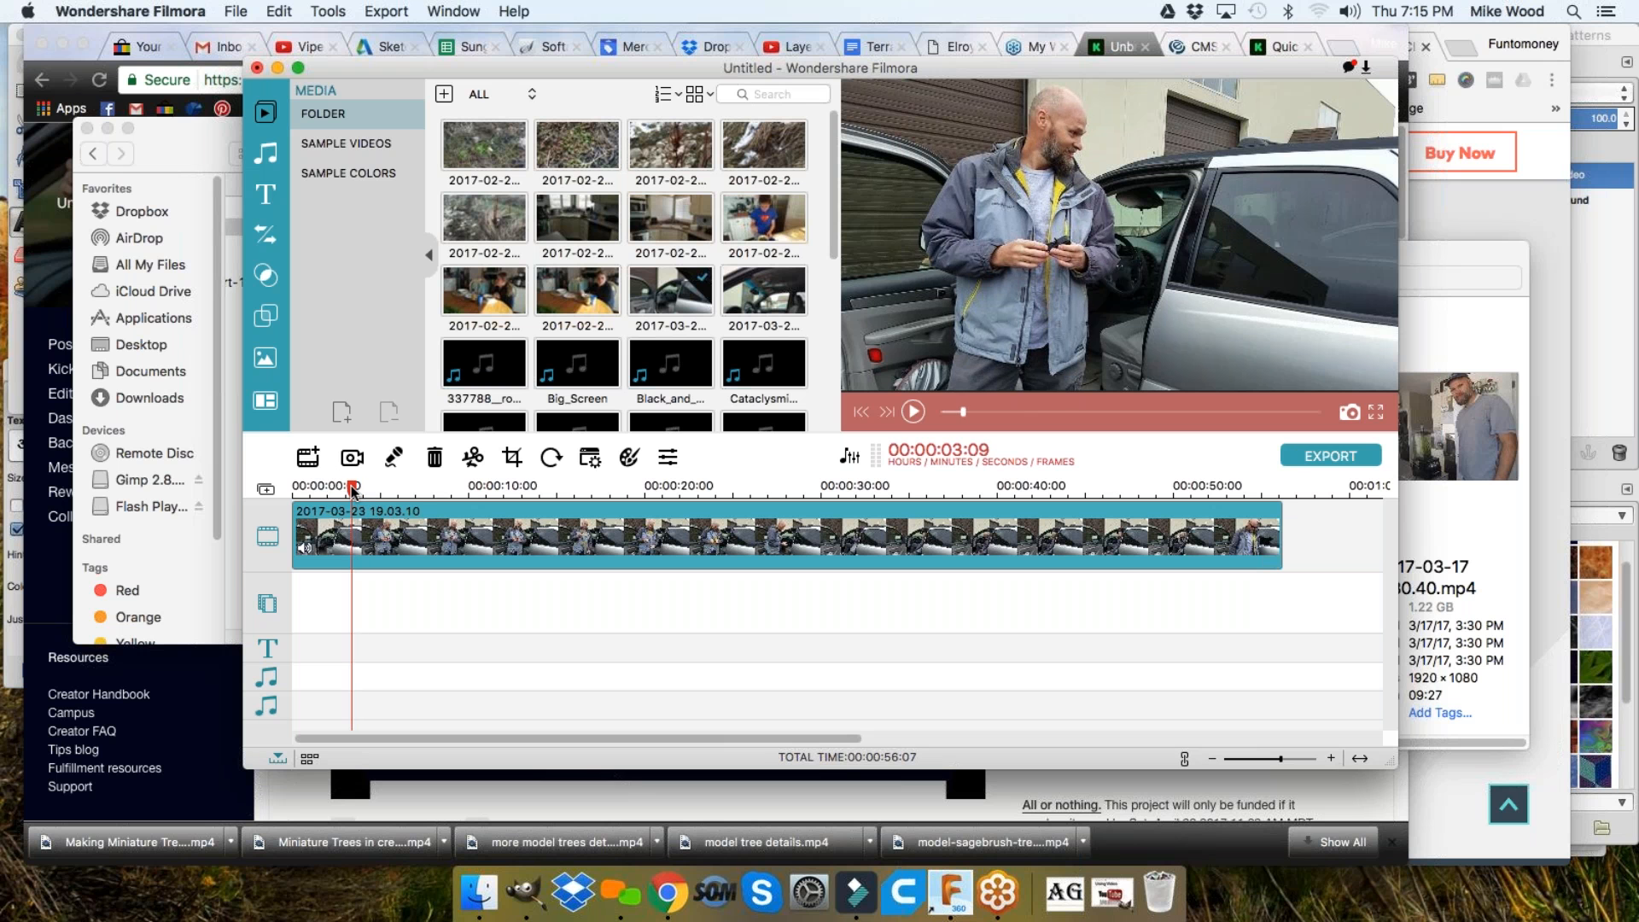
{"action": "key", "text": "space"}
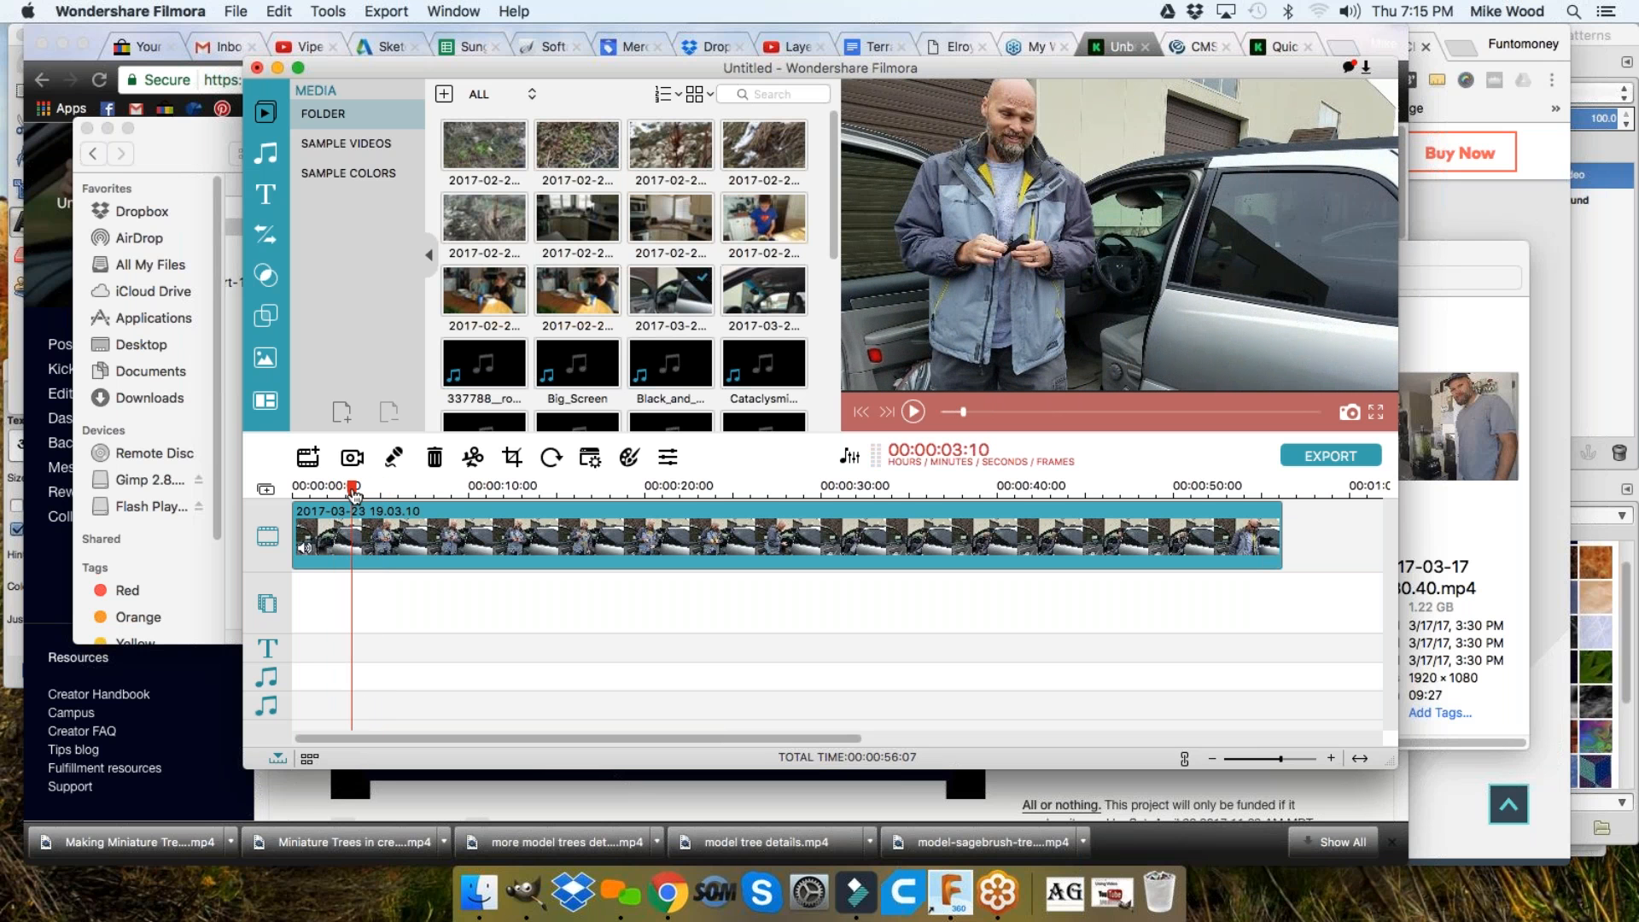
{"action": "left_click_drag", "start_coordinate": [353, 493], "coordinate": [347, 492]}
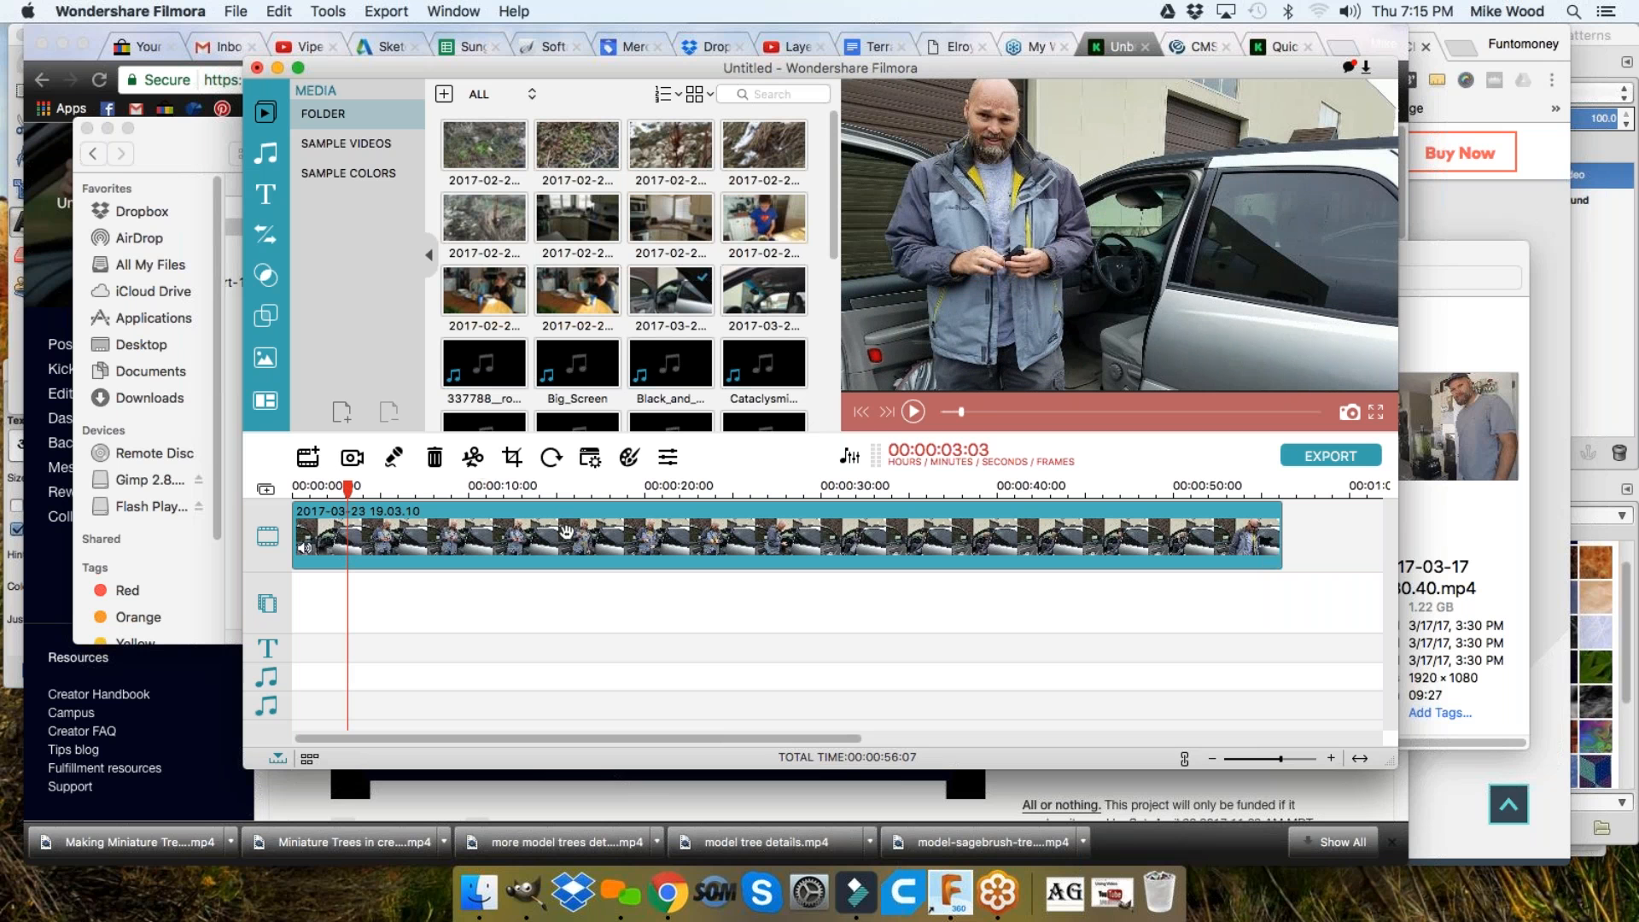
{"action": "left_click", "coordinate": [472, 459]}
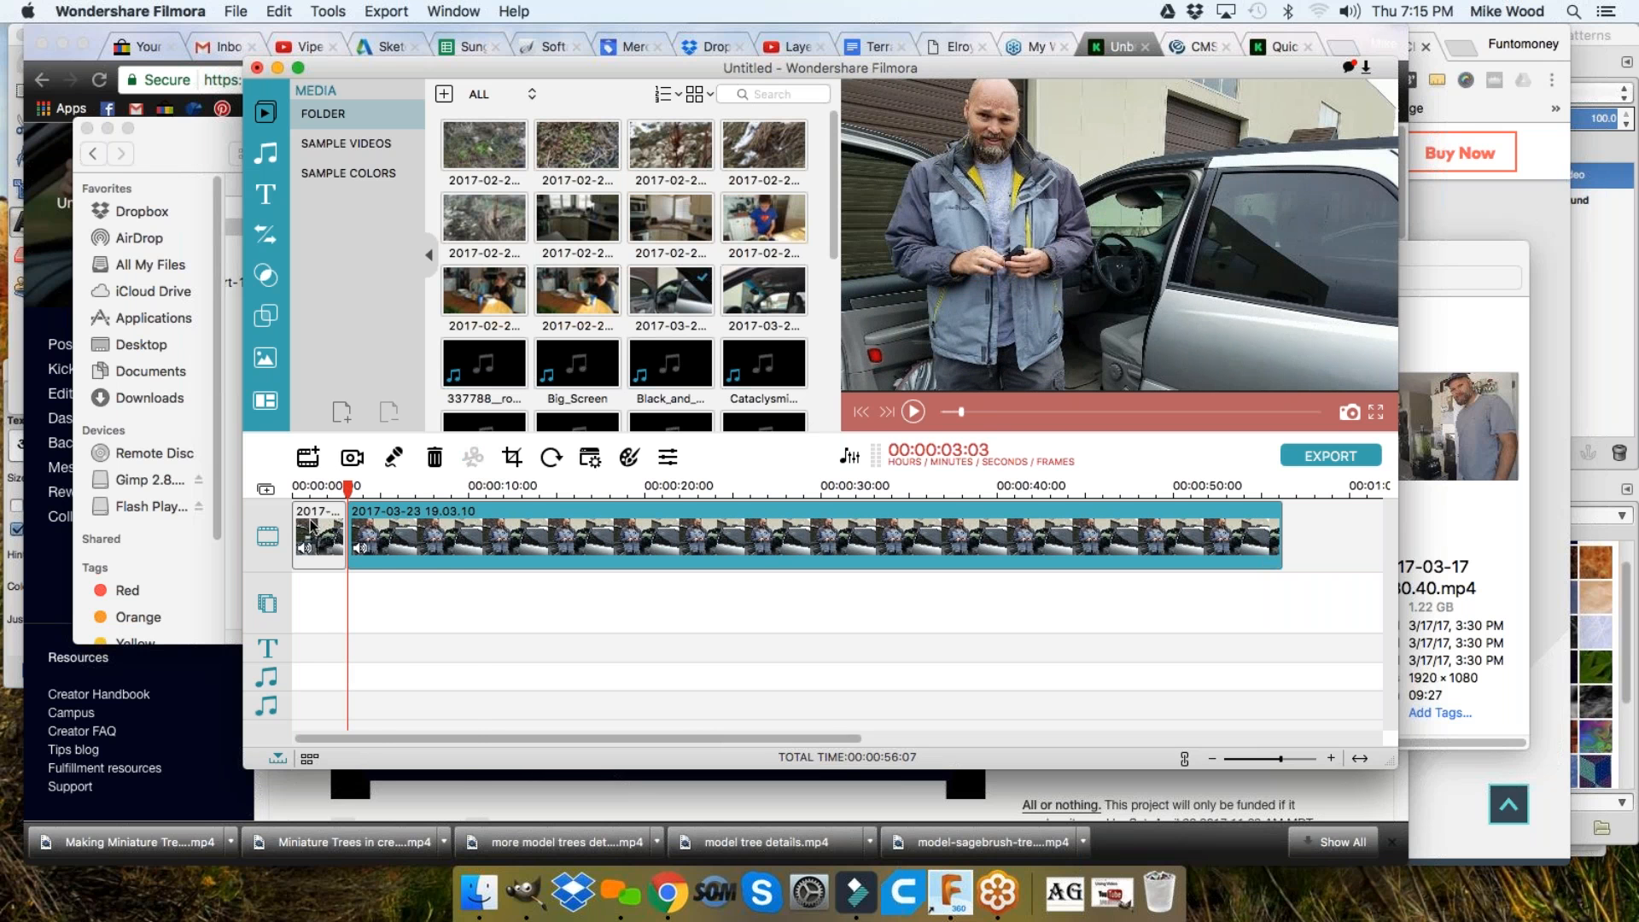
{"action": "right_click", "coordinate": [312, 526]}
{"action": "left_click", "coordinate": [357, 622]}
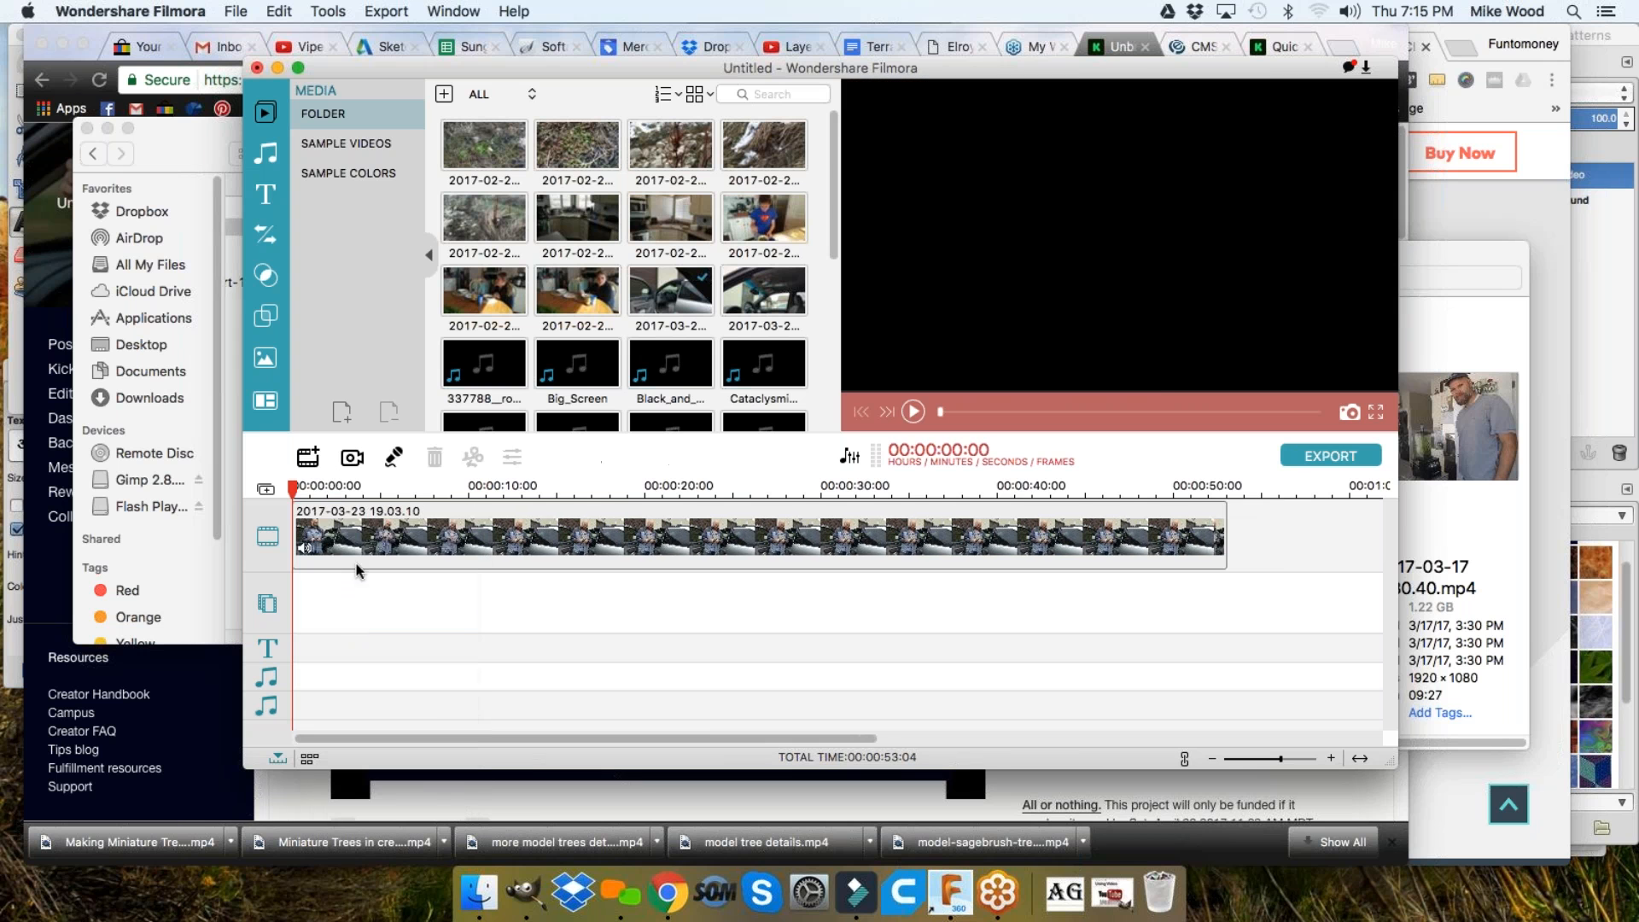
Split the trimmed clip at 00:00:25:17 and insert the clip 2017-03-23 19.04.49 between the two pieces
{"action": "left_click", "coordinate": [357, 544]}
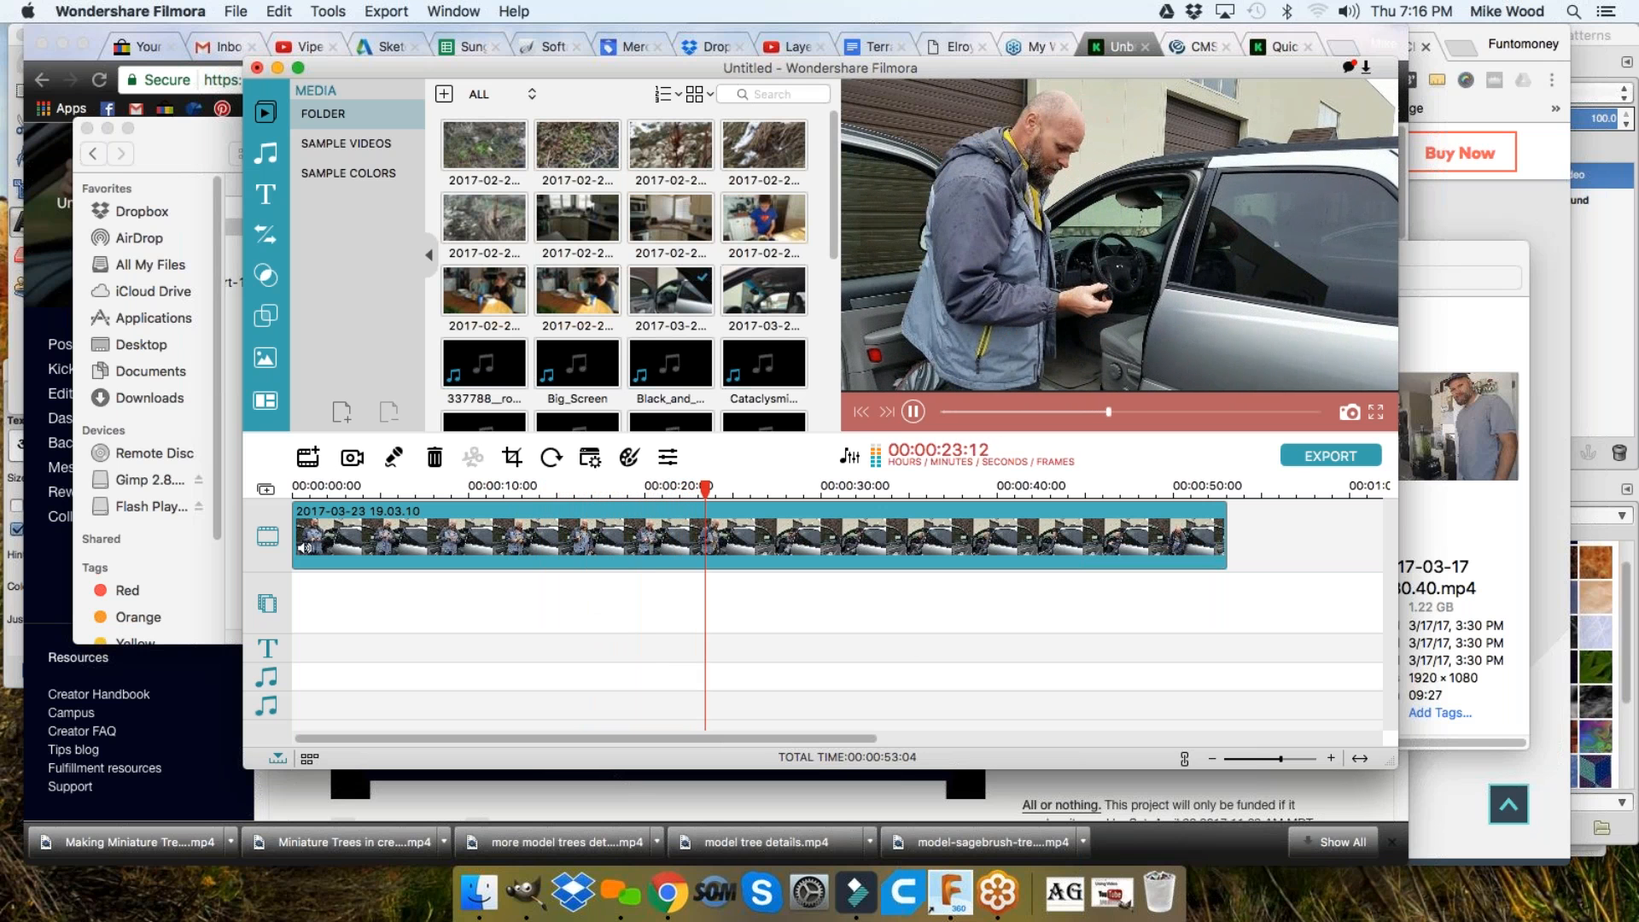
{"action": "key", "text": "space"}
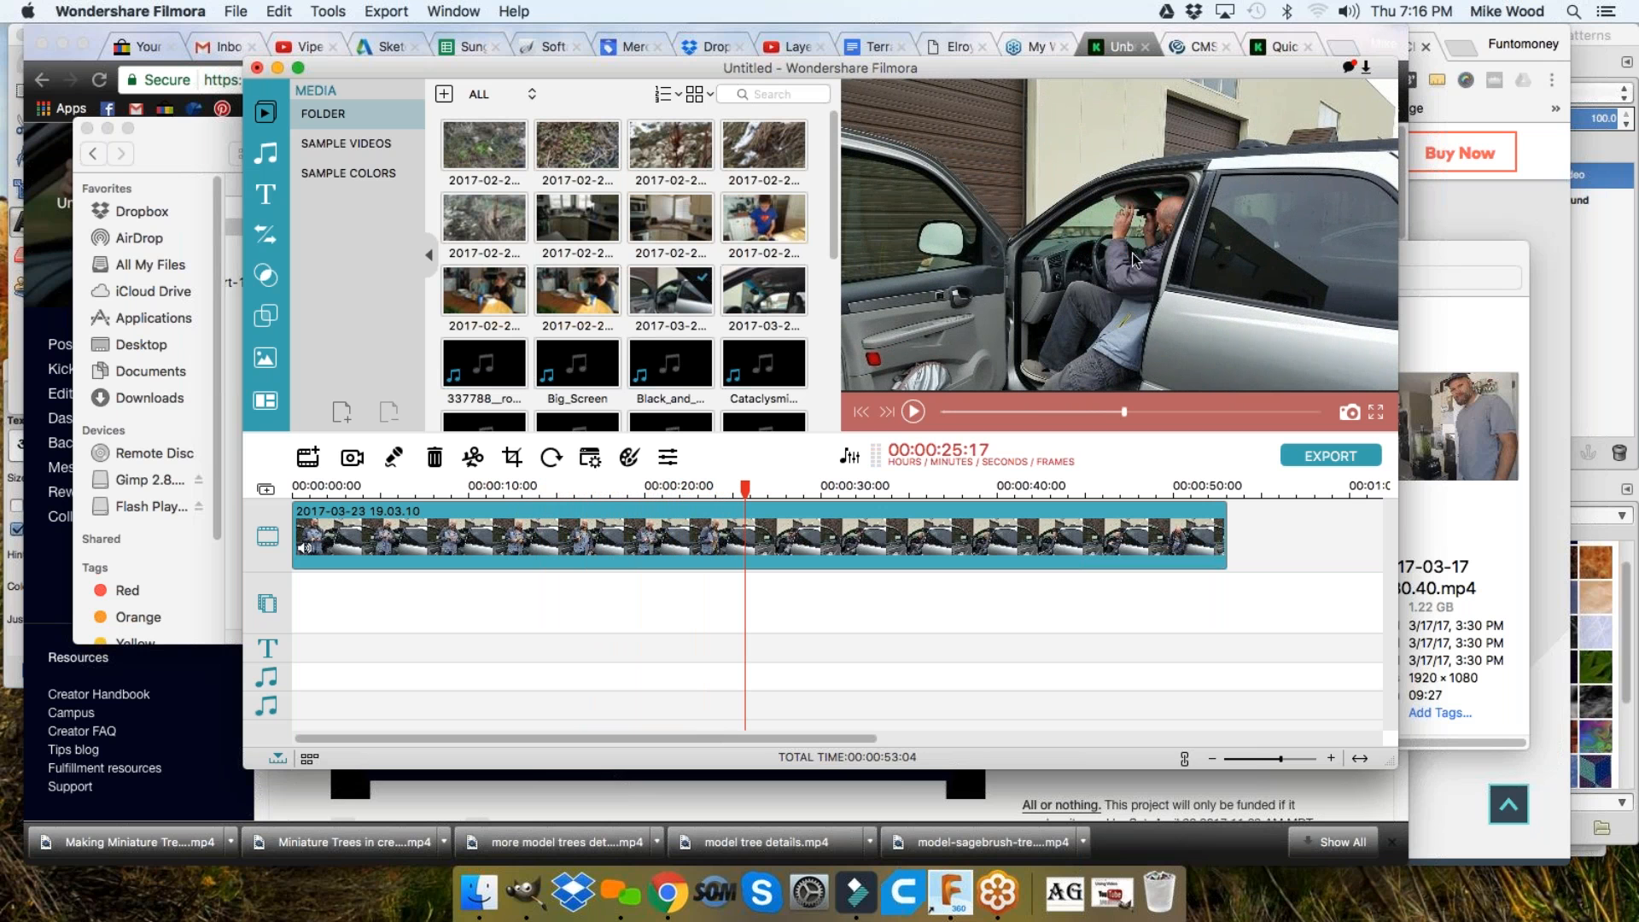
{"action": "left_click", "coordinate": [474, 459]}
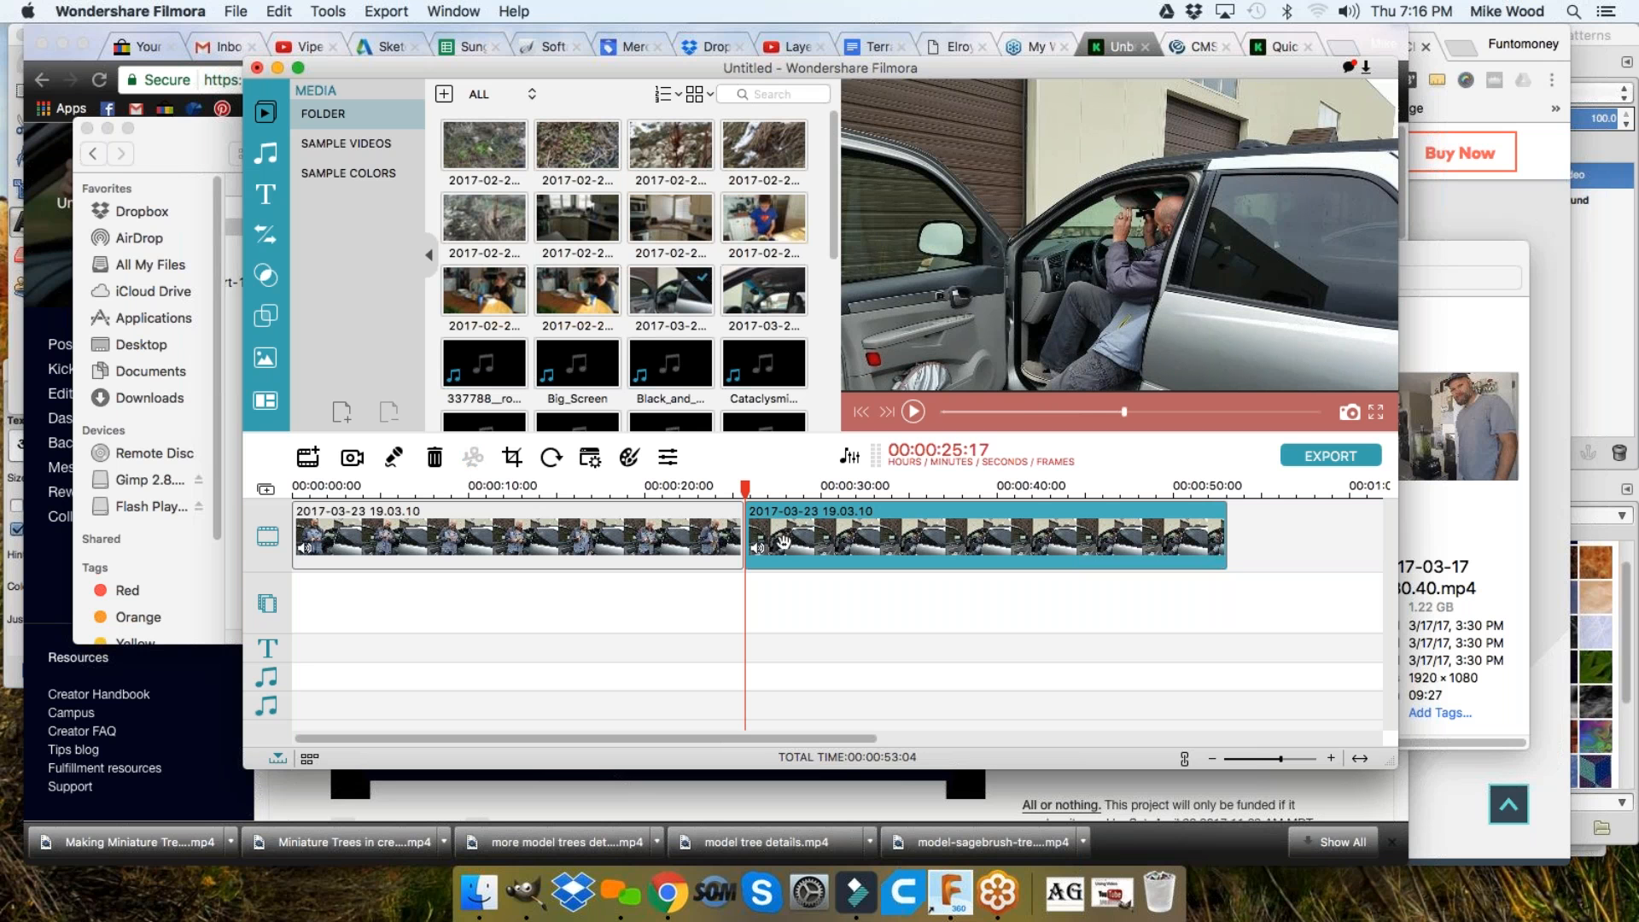
{"action": "left_click", "coordinate": [766, 290]}
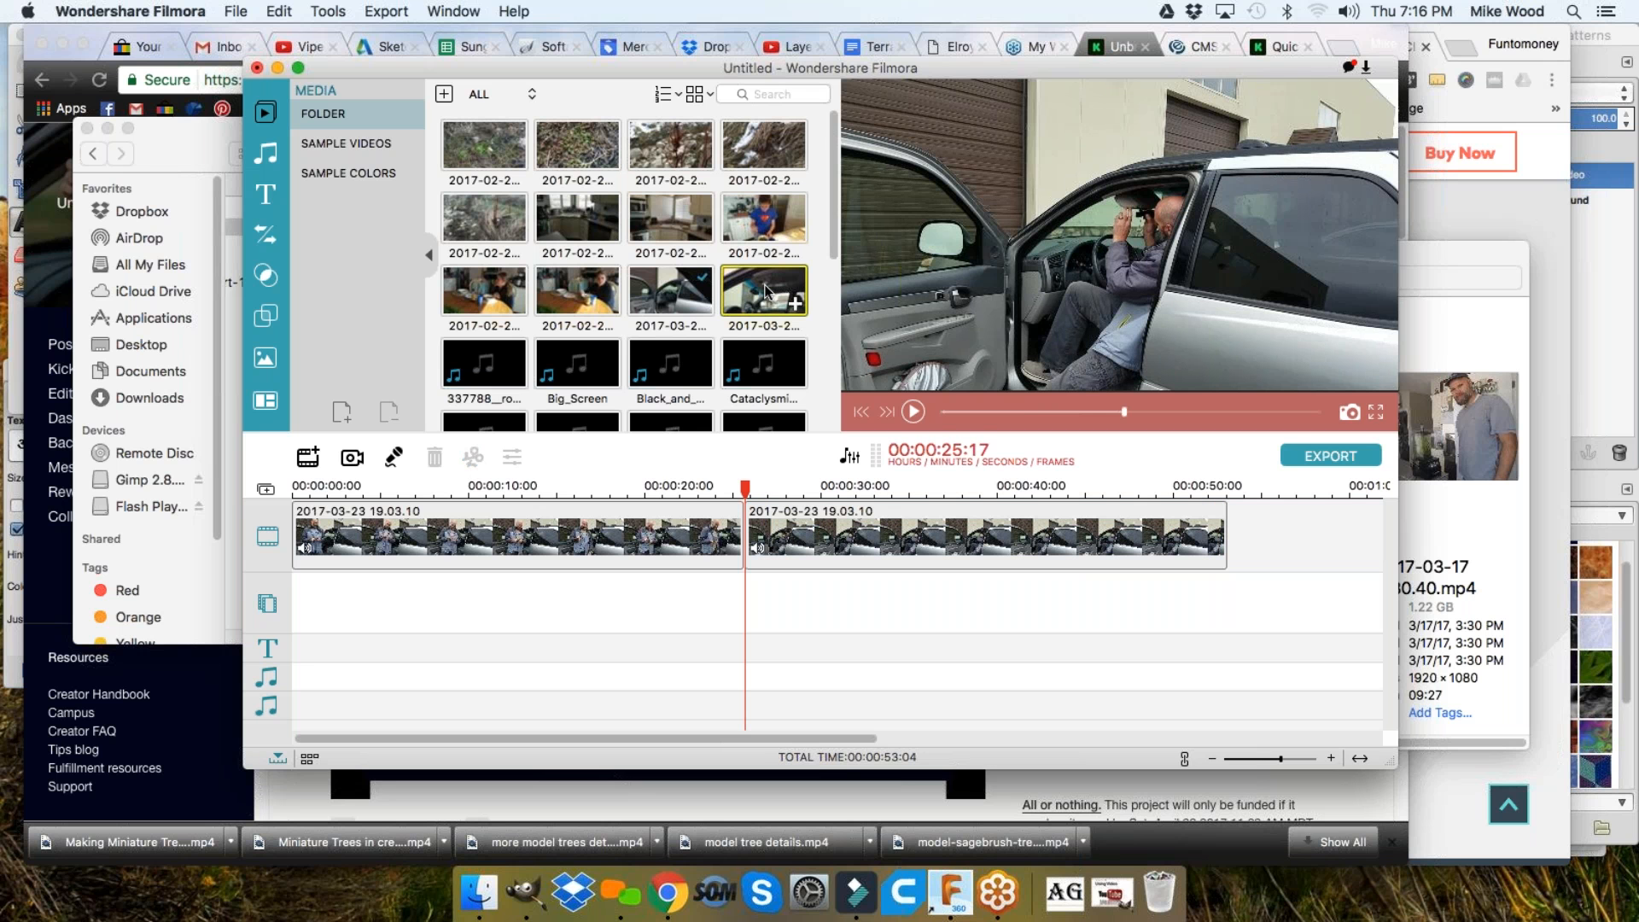
{"action": "left_click_drag", "start_coordinate": [766, 290], "coordinate": [750, 543]}
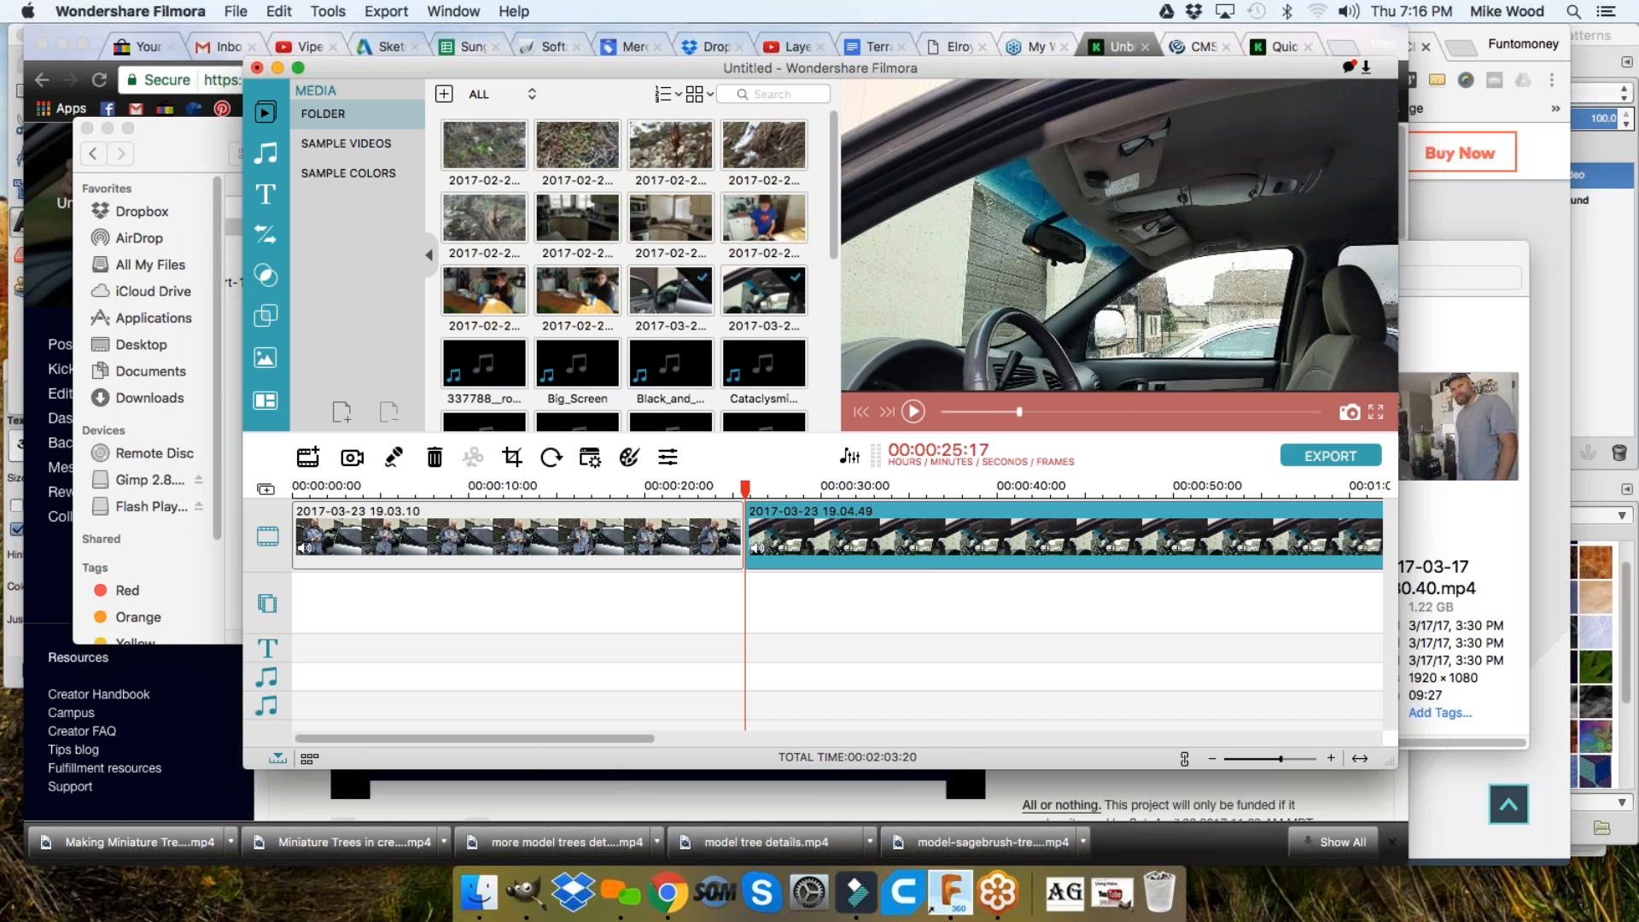
Split the 2017-03-23 19.04.49 clip at 00:00:41:04 and delete the piece before the split
{"action": "key", "text": "space"}
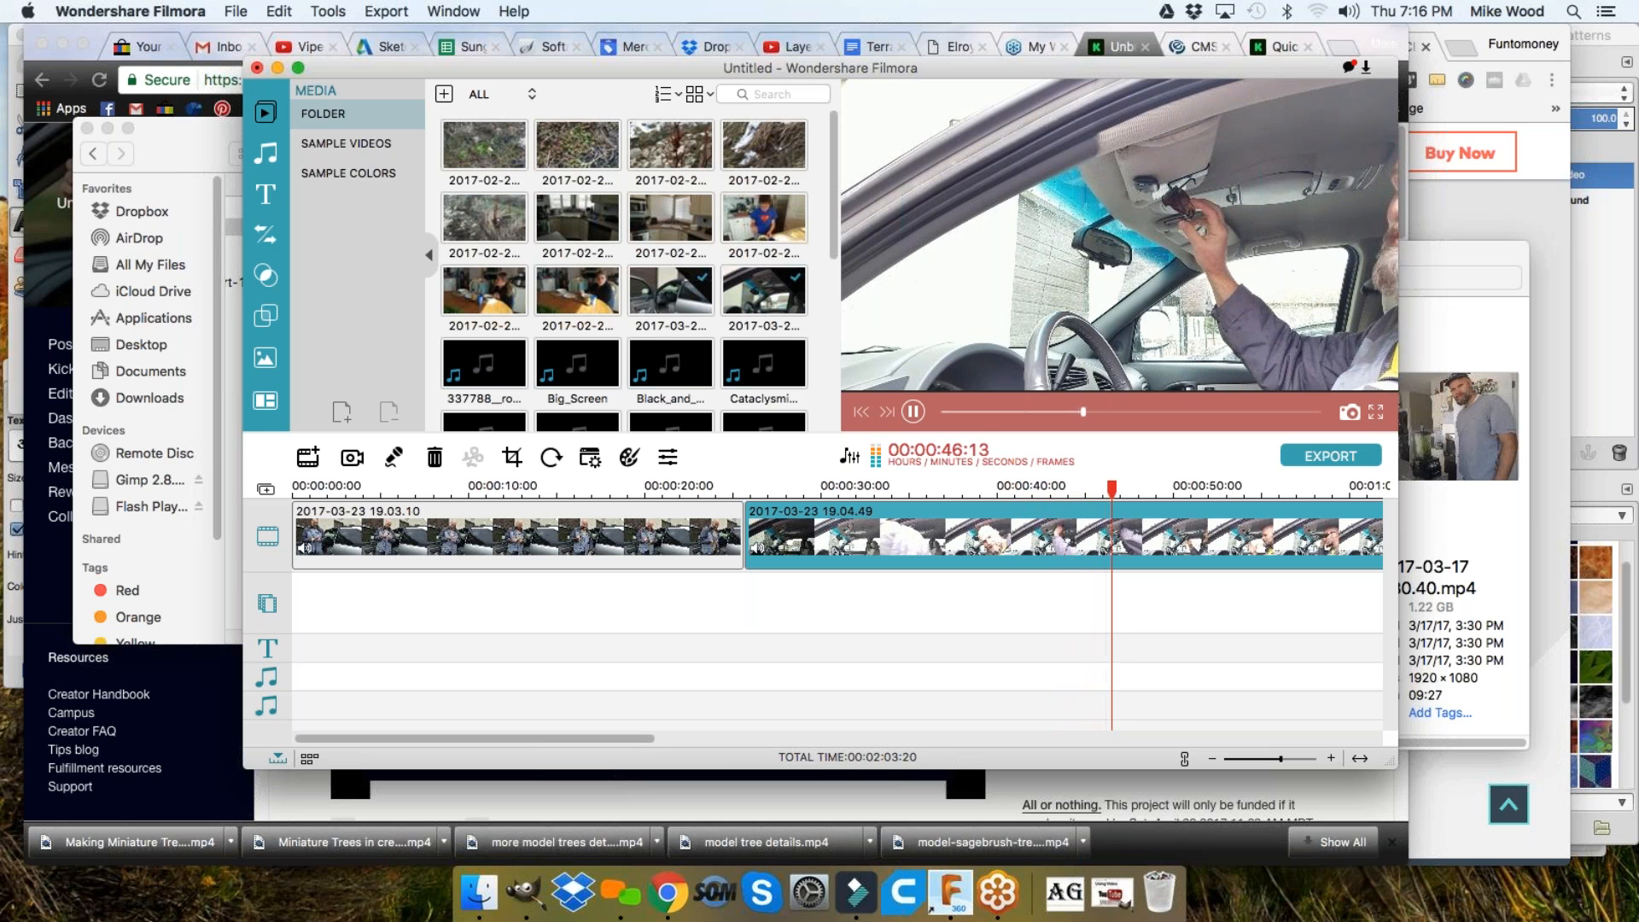
{"action": "left_click", "coordinate": [1006, 490]}
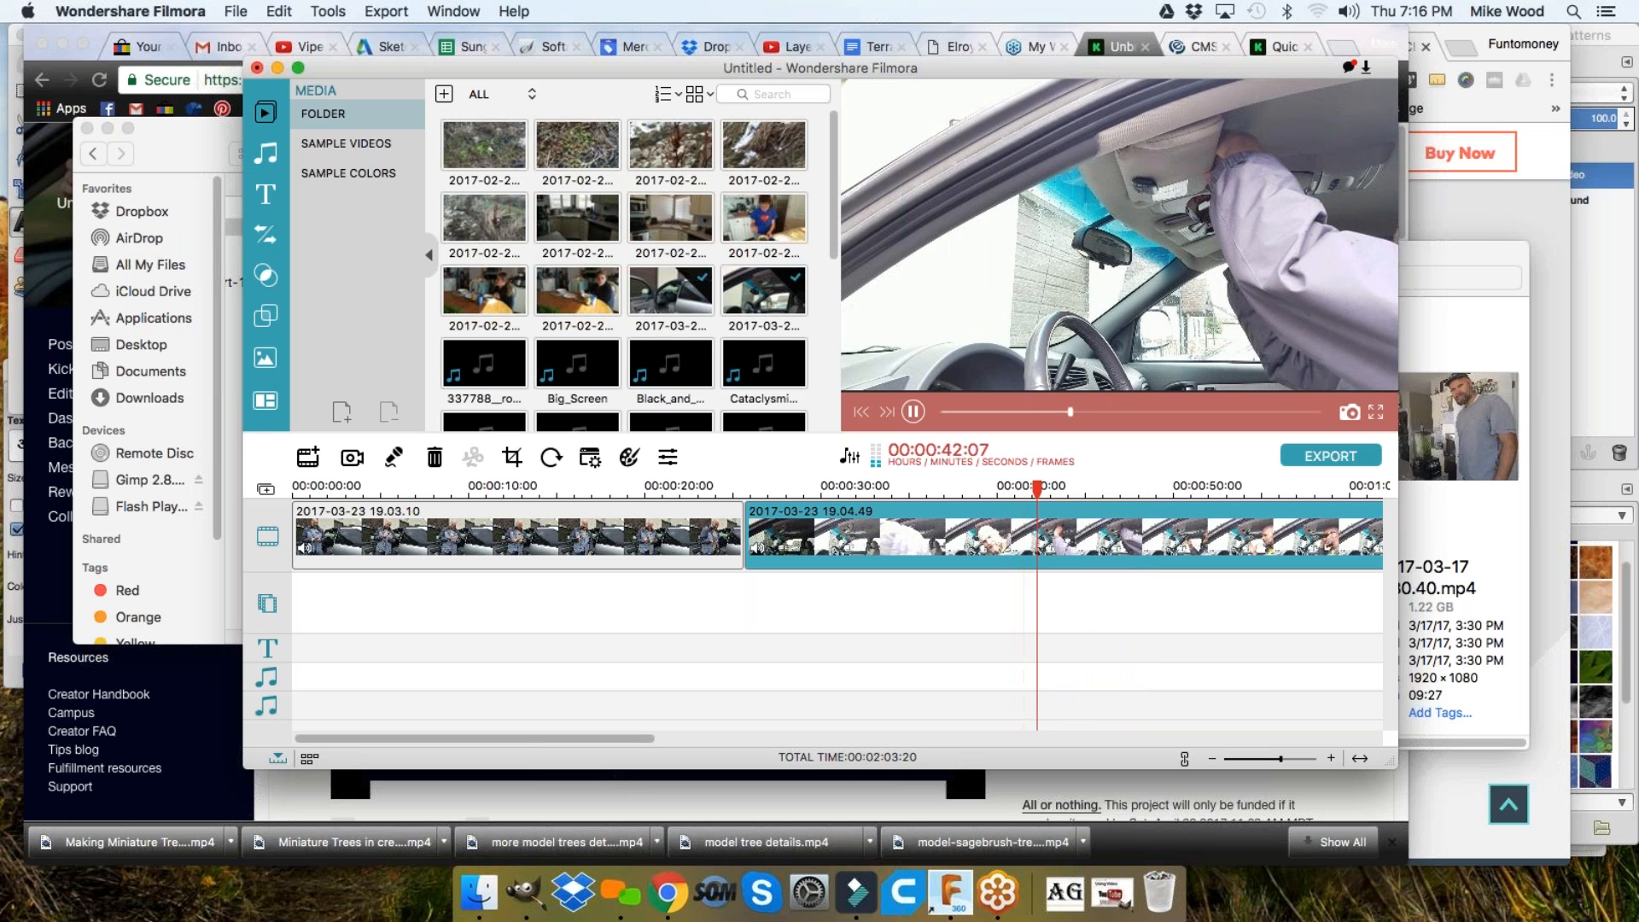
{"action": "left_click", "coordinate": [985, 489]}
{"action": "key", "text": "space"}
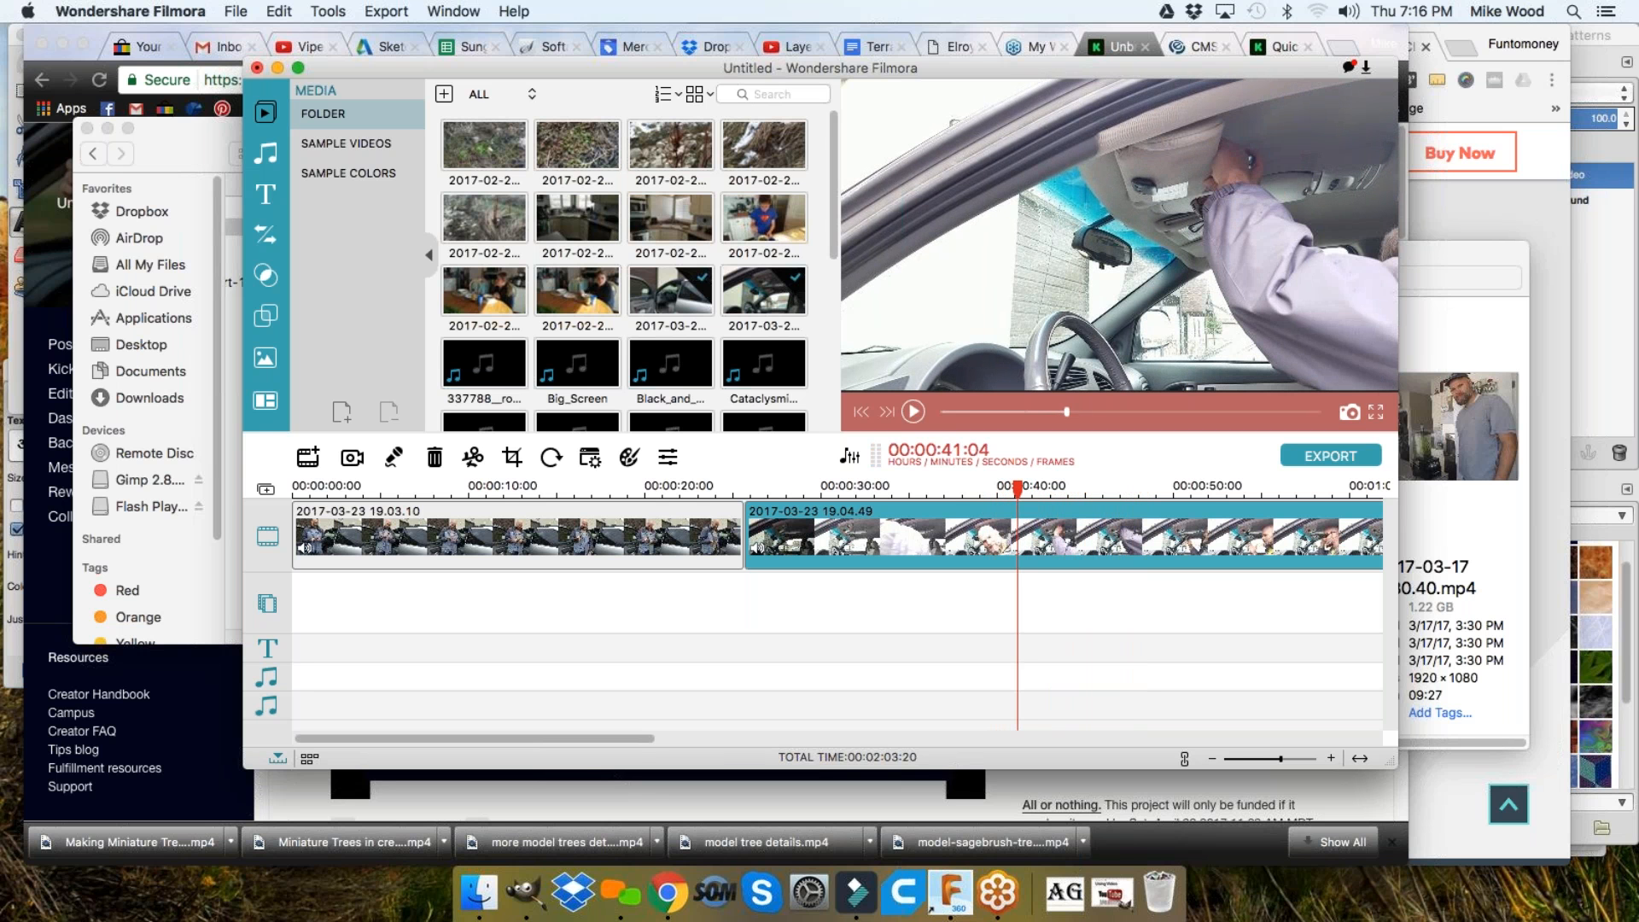
{"action": "left_click", "coordinate": [471, 462]}
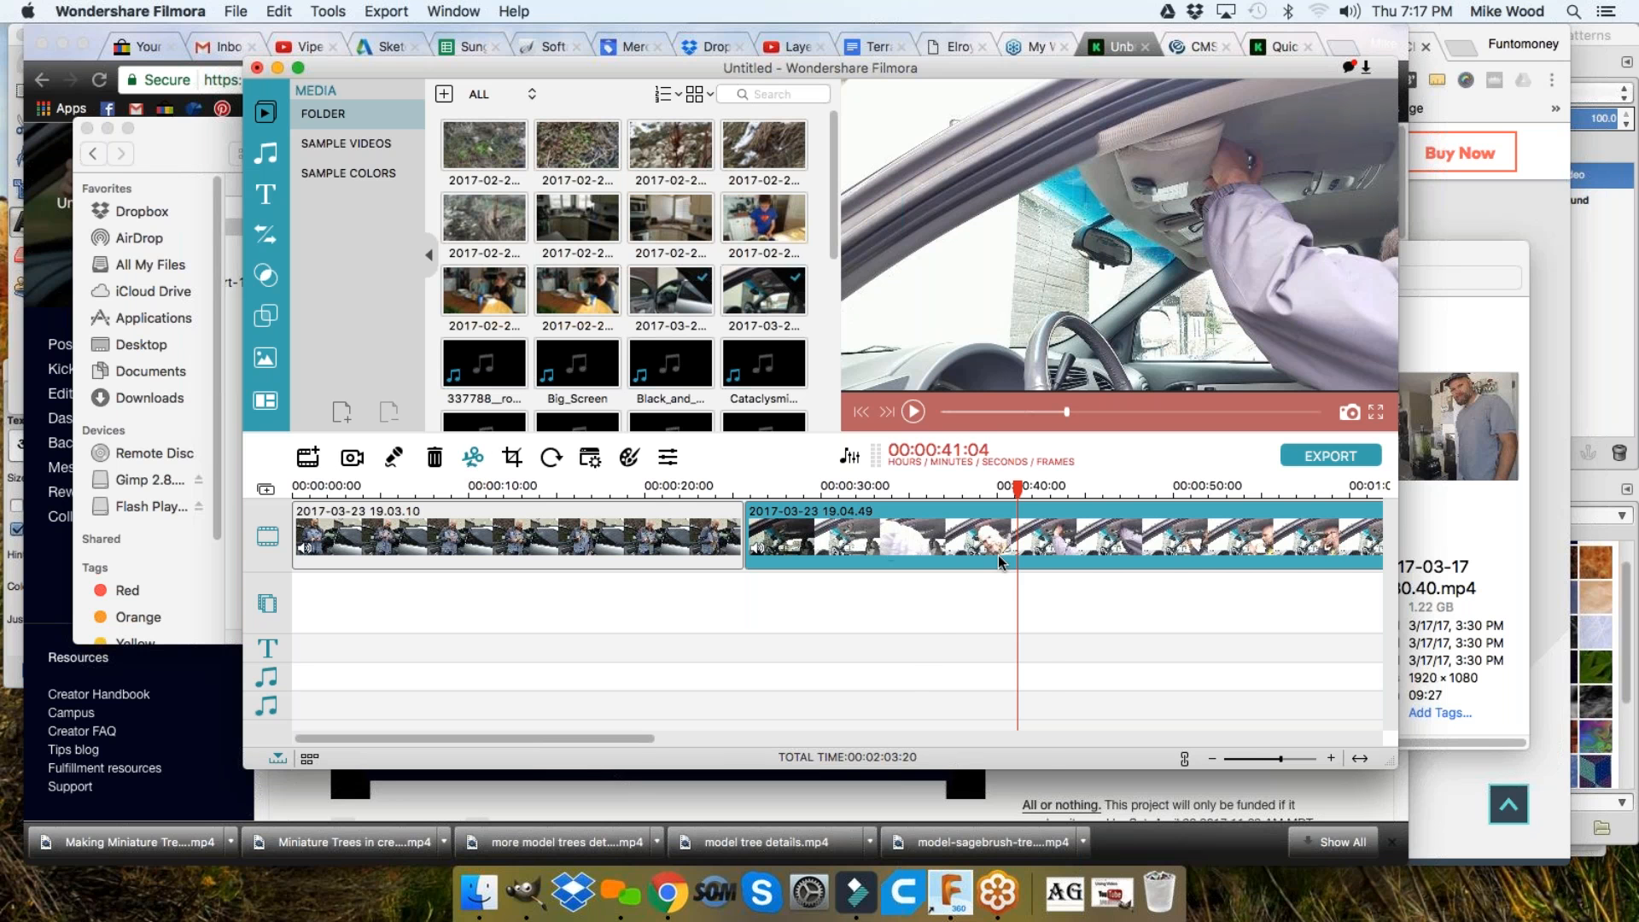
{"action": "right_click", "coordinate": [890, 536]}
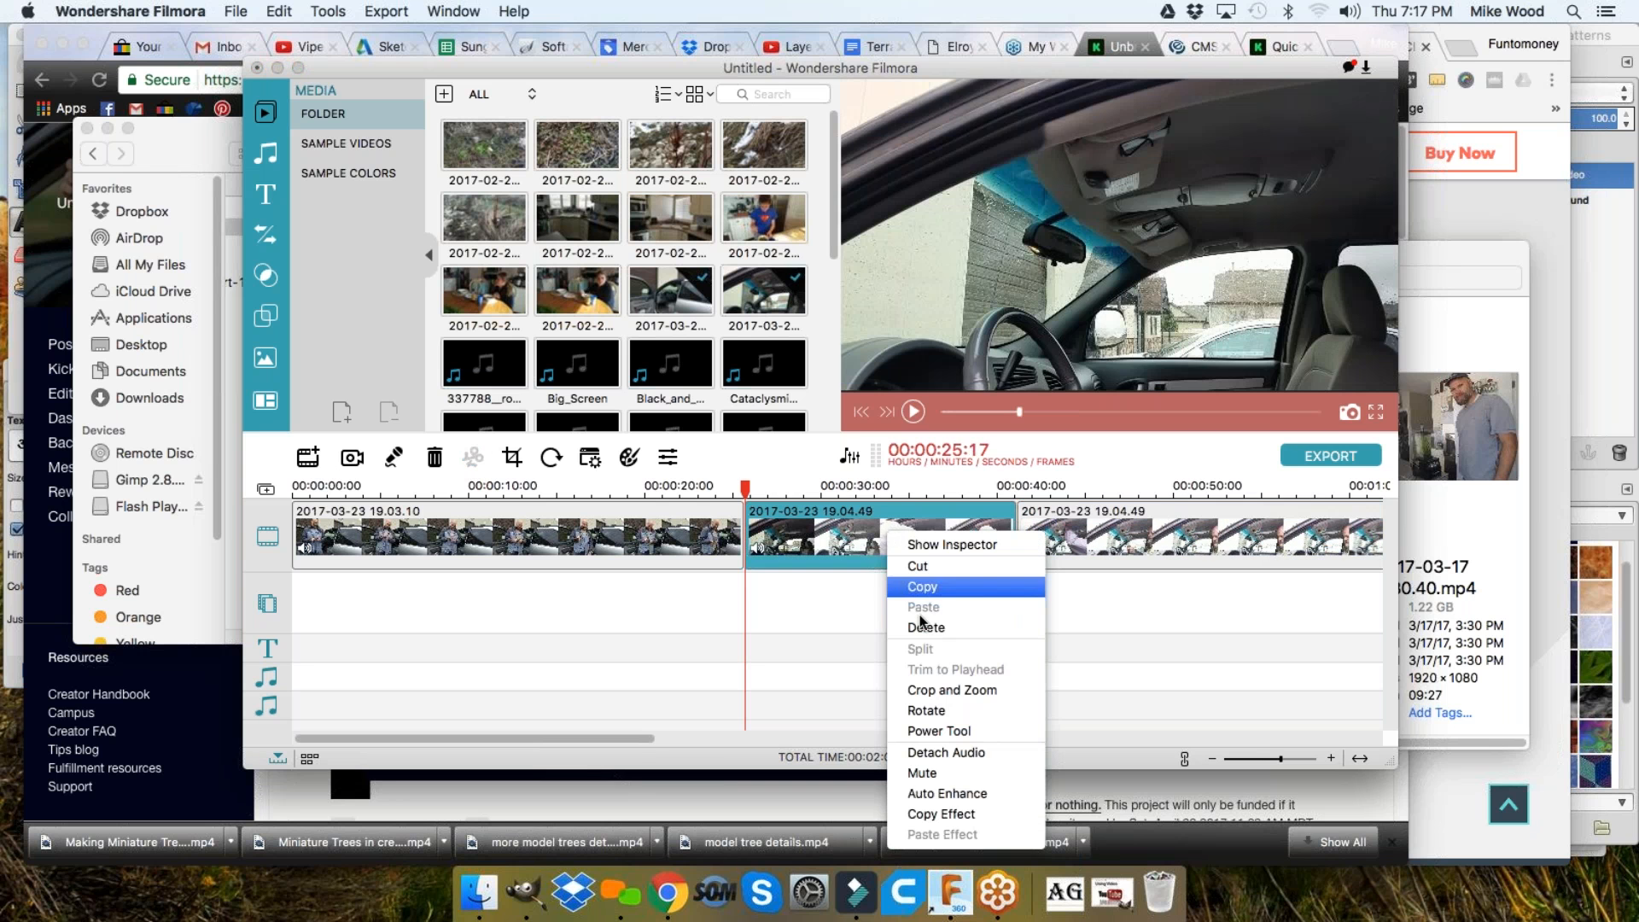
{"action": "left_click", "coordinate": [925, 628]}
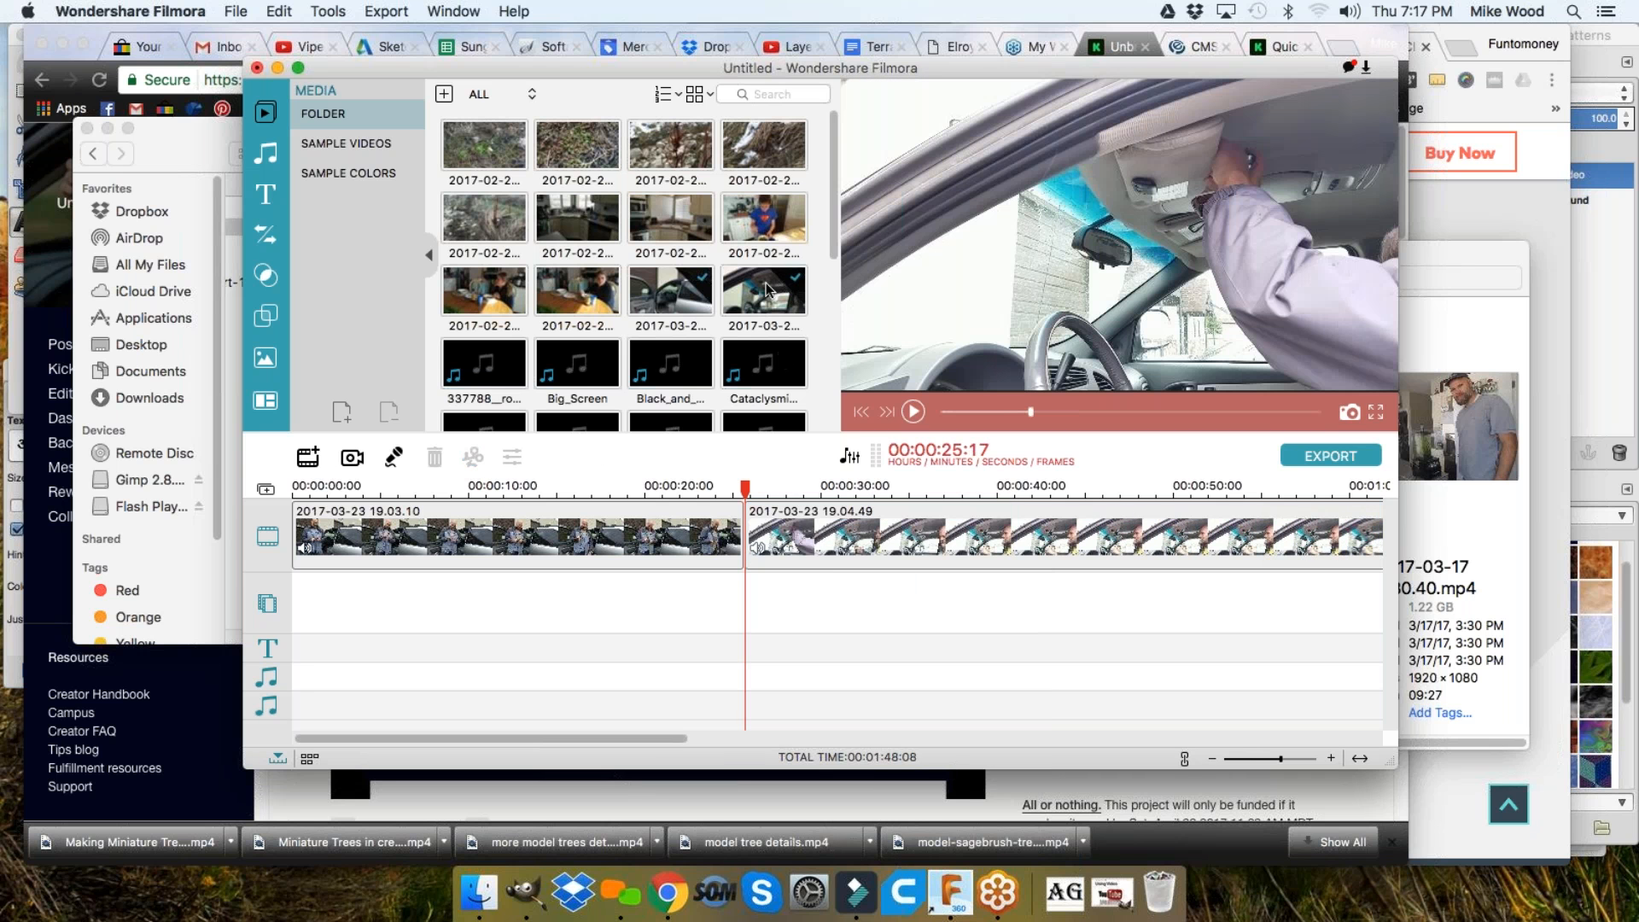
Play through the trimmed 2017-03-23 19.04.49 clip and split it at 00:01:04:05
{"action": "left_click", "coordinate": [858, 529]}
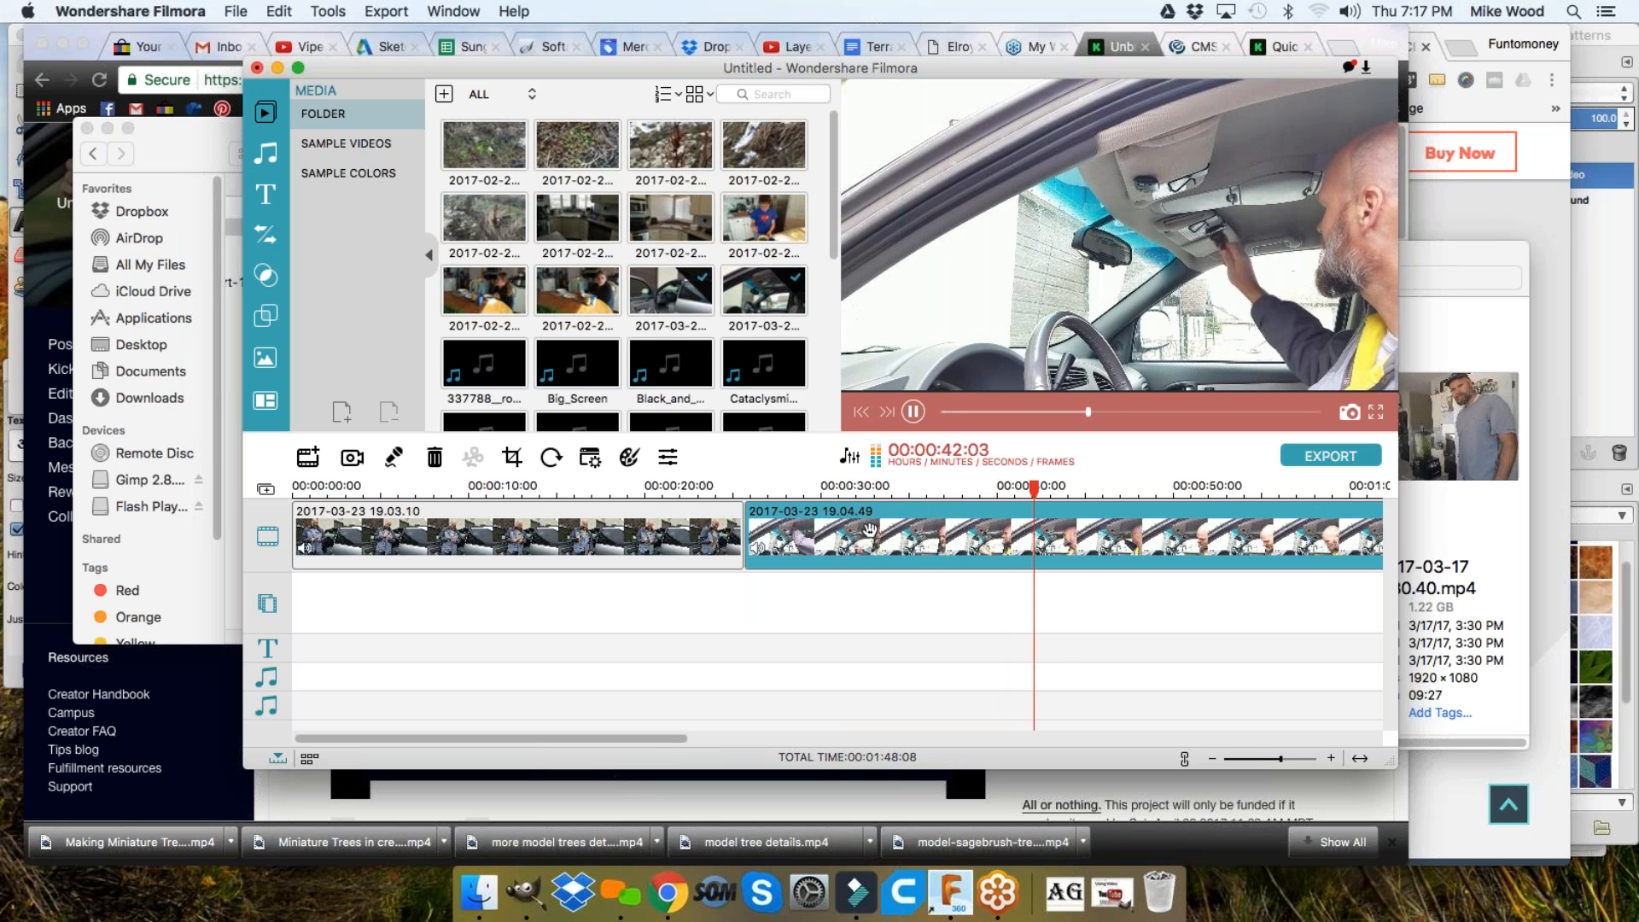
{"action": "left_click_drag", "start_coordinate": [655, 739], "coordinate": [795, 747]}
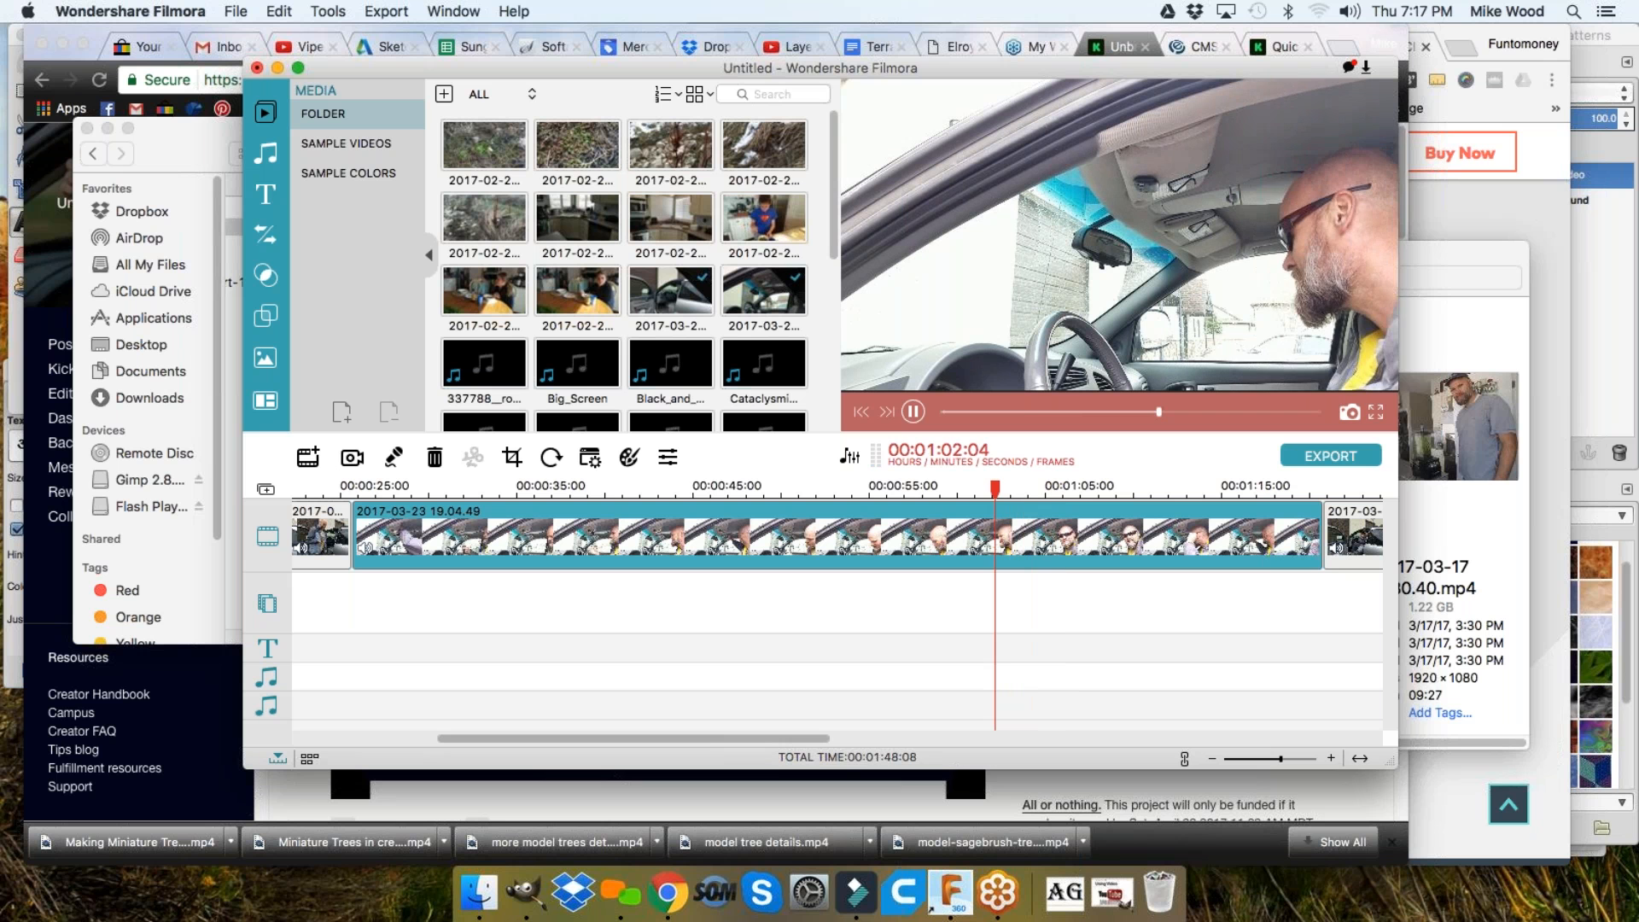
{"action": "key", "text": "space"}
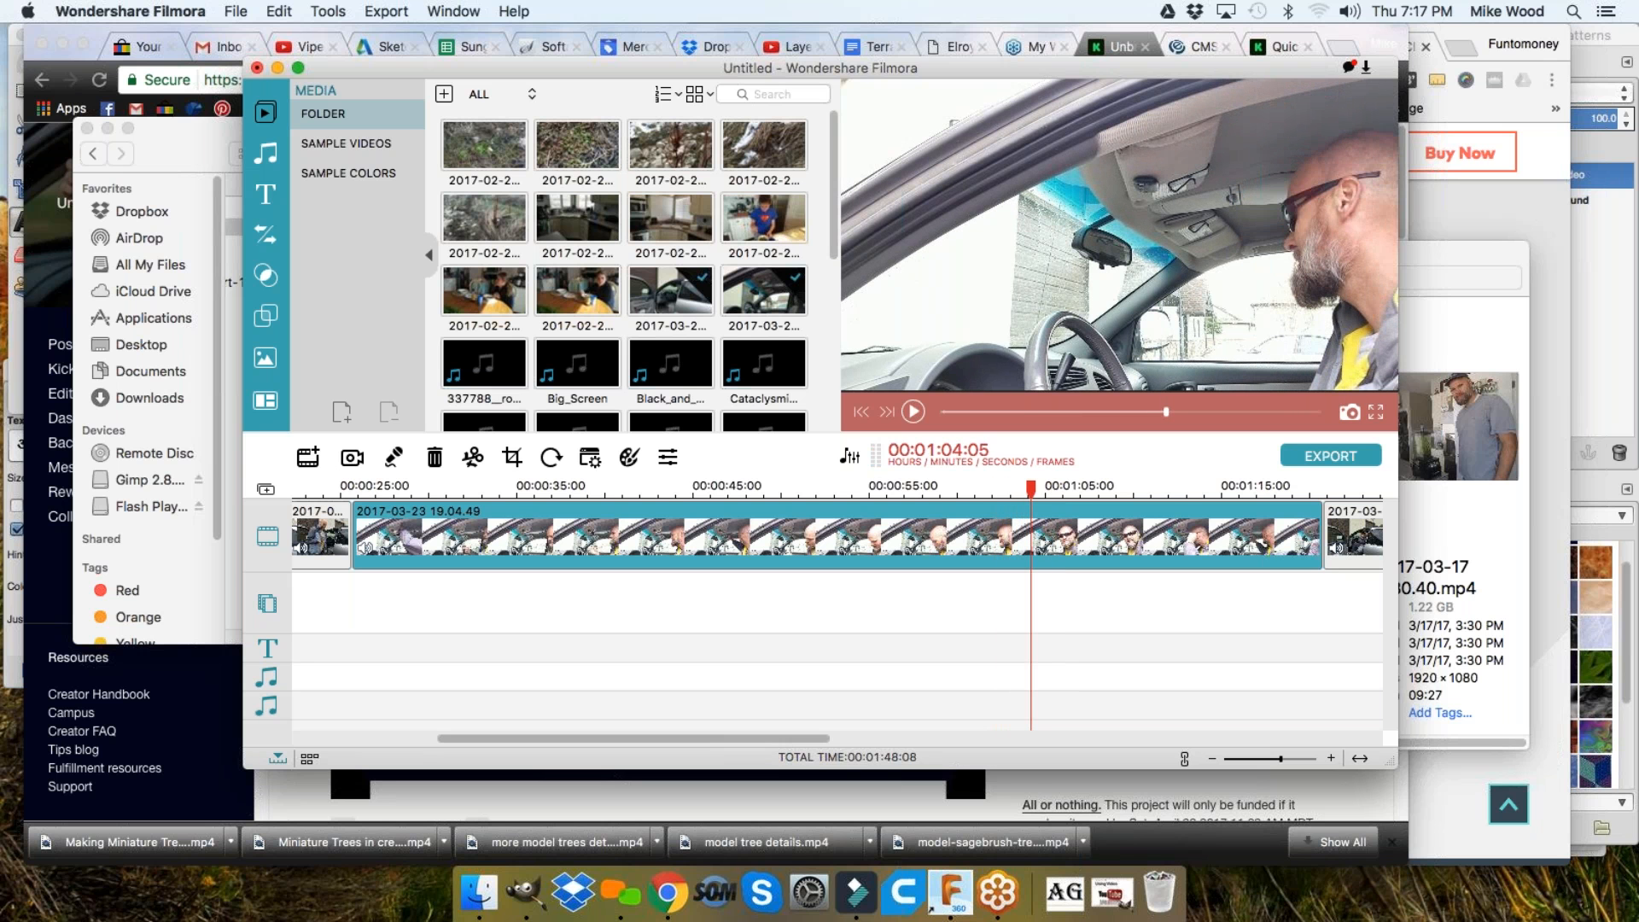
{"action": "left_click", "coordinate": [473, 459]}
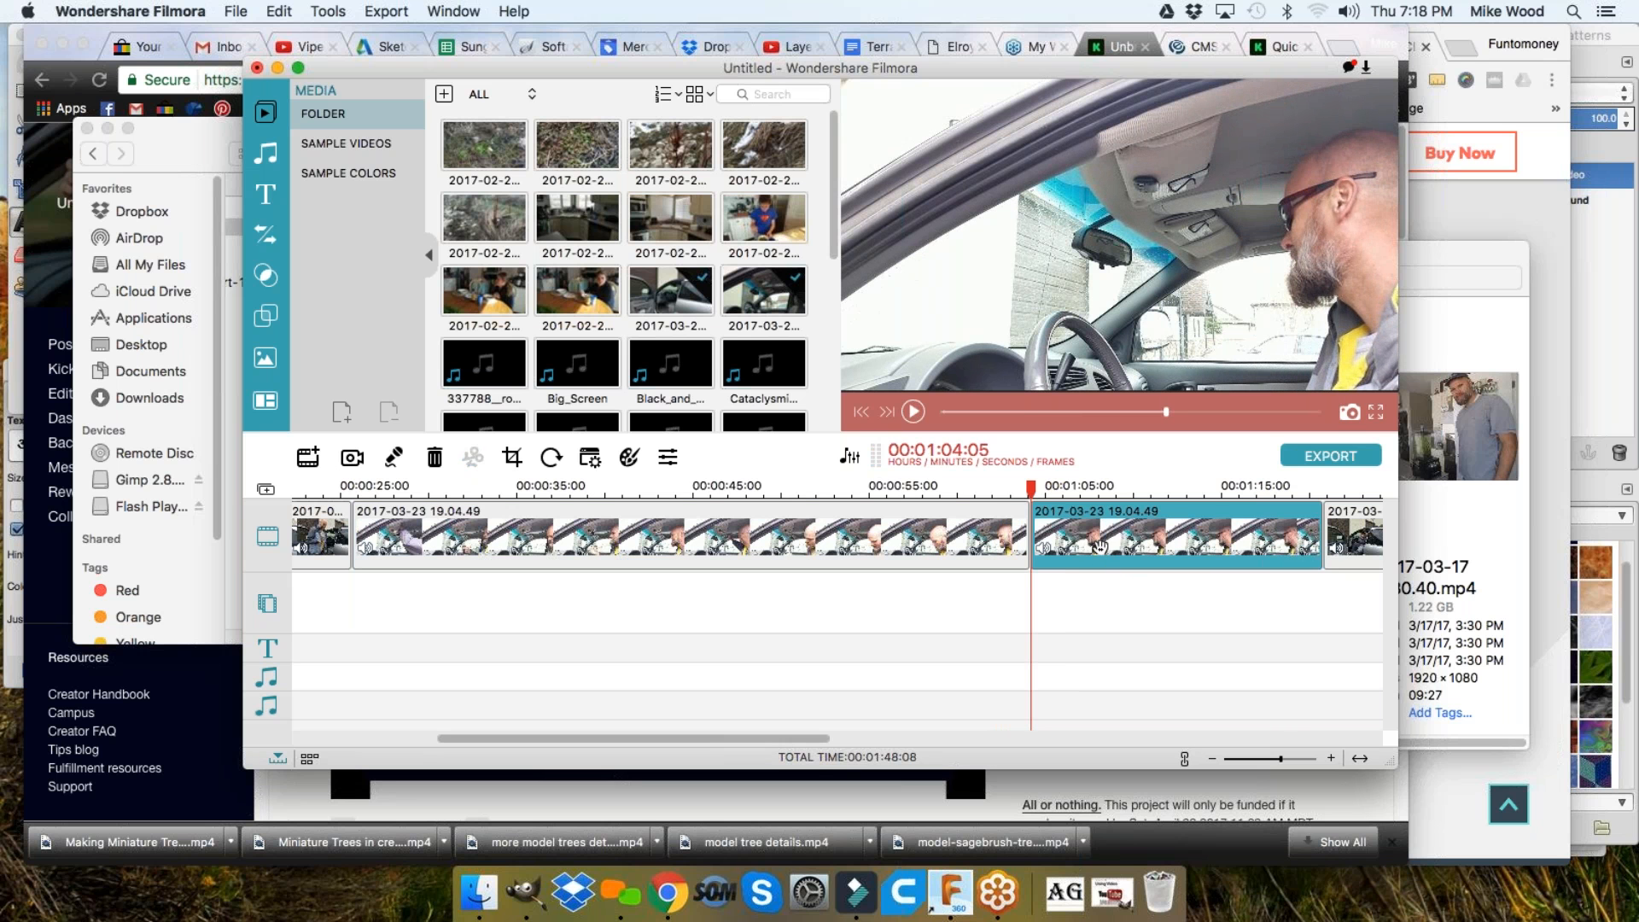
Split the closing 2017-03-23 19.03.10 clip at 00:01:31:14 and delete the piece before the split
{"action": "left_click_drag", "start_coordinate": [806, 740], "coordinate": [960, 742]}
{"action": "left_click", "coordinate": [970, 530]}
{"action": "key", "text": "Down"}
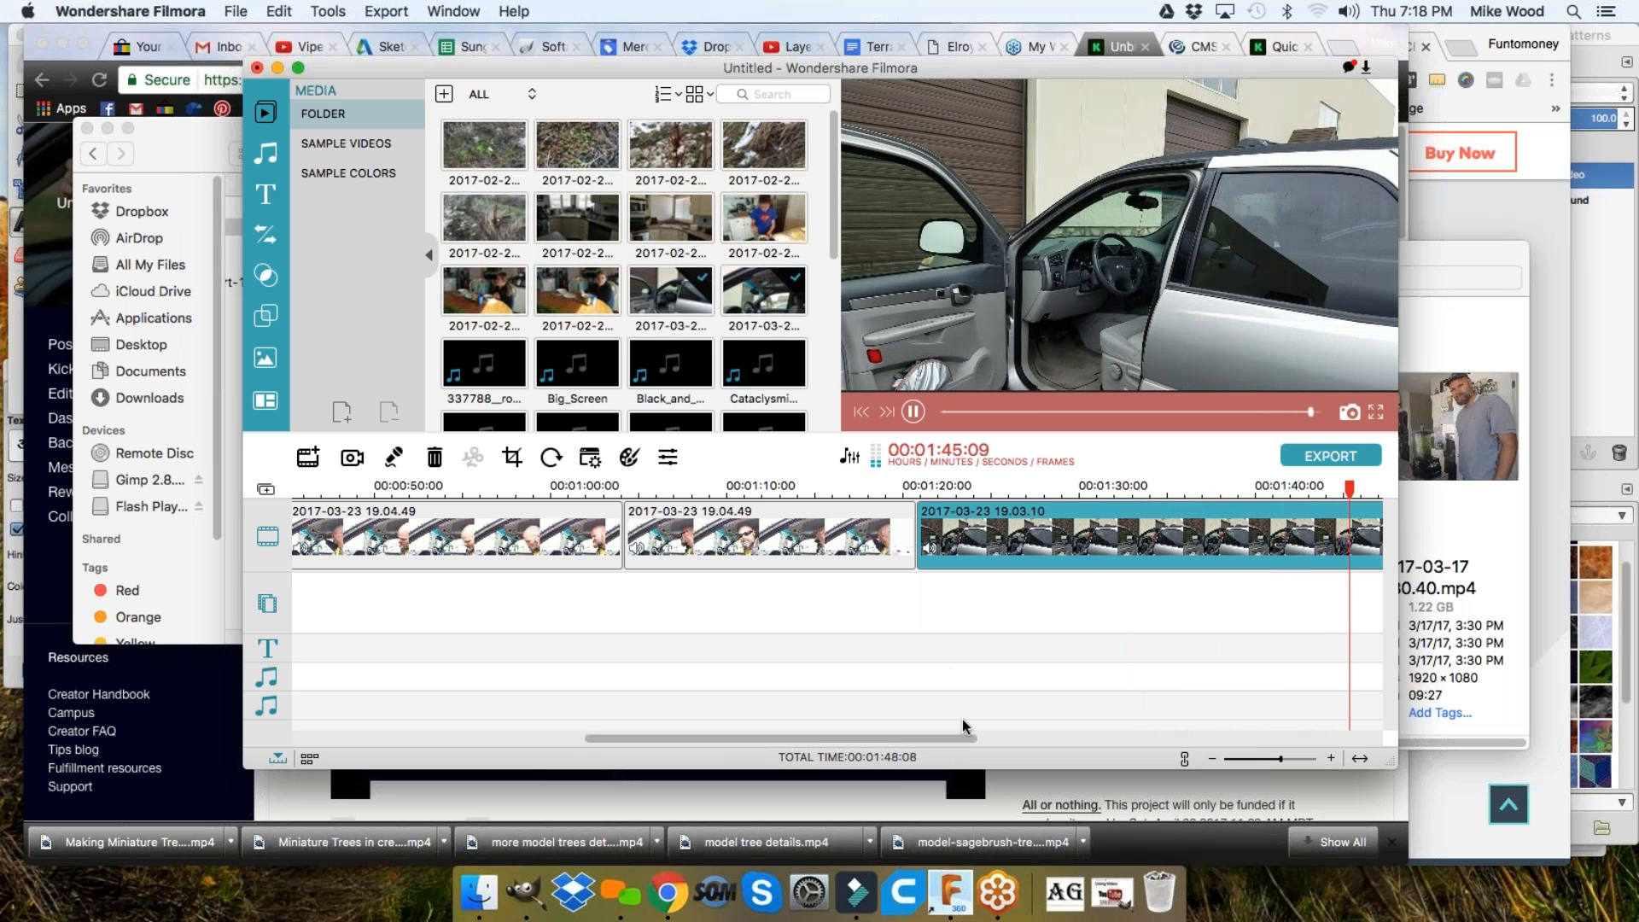
{"action": "left_click_drag", "start_coordinate": [959, 738], "coordinate": [1059, 745]}
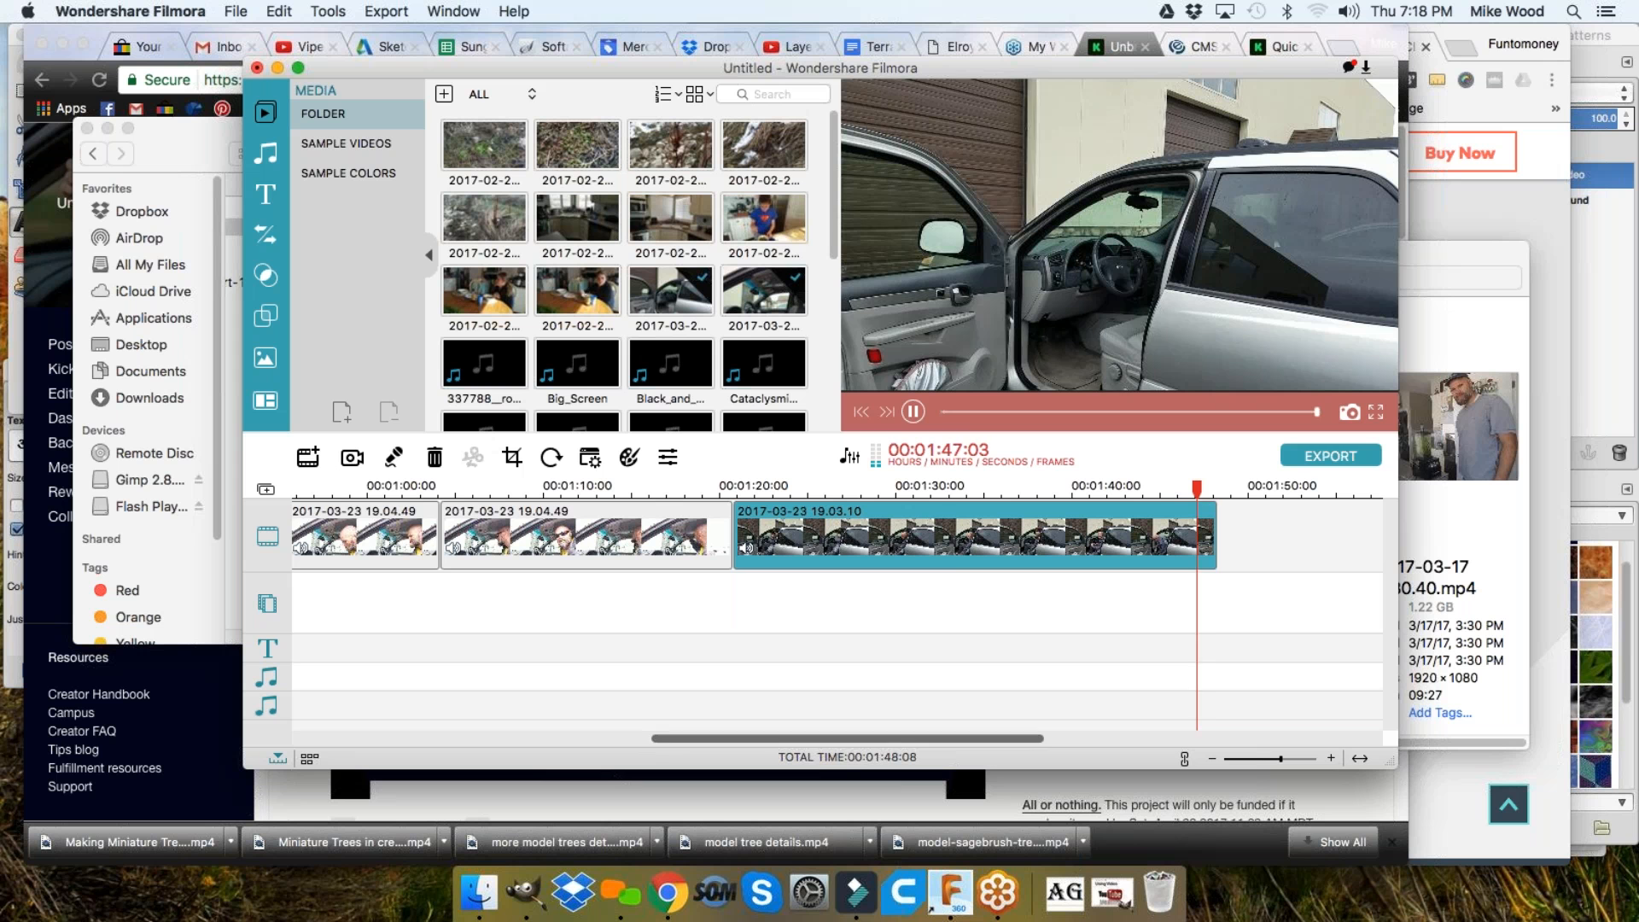
{"action": "left_click", "coordinate": [946, 488]}
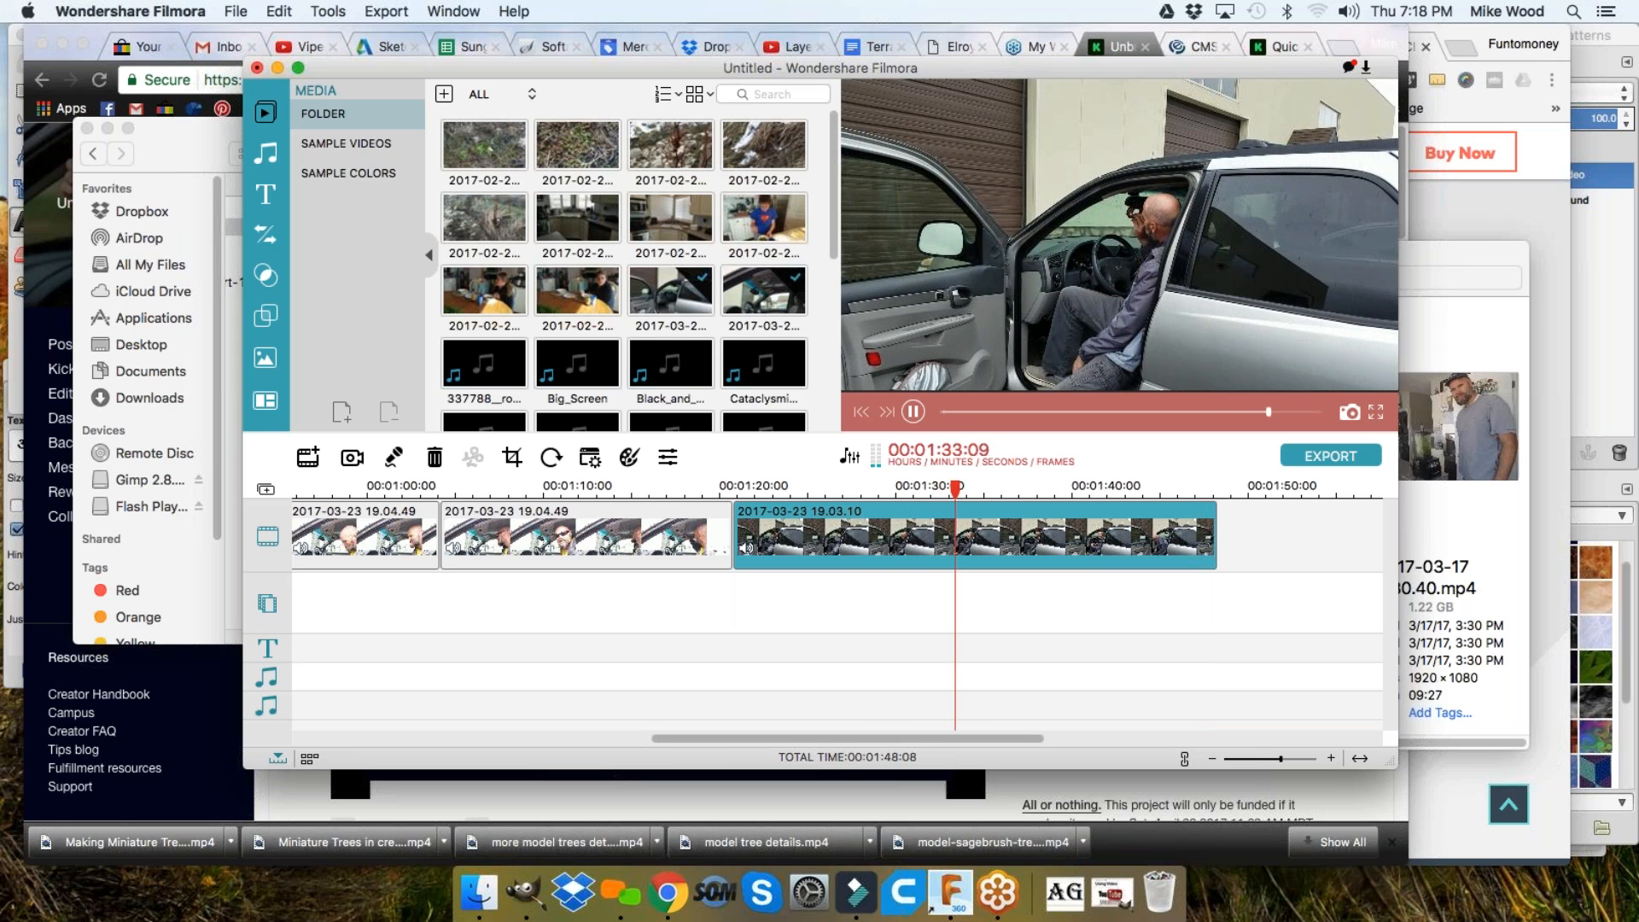
{"action": "left_click", "coordinate": [882, 489]}
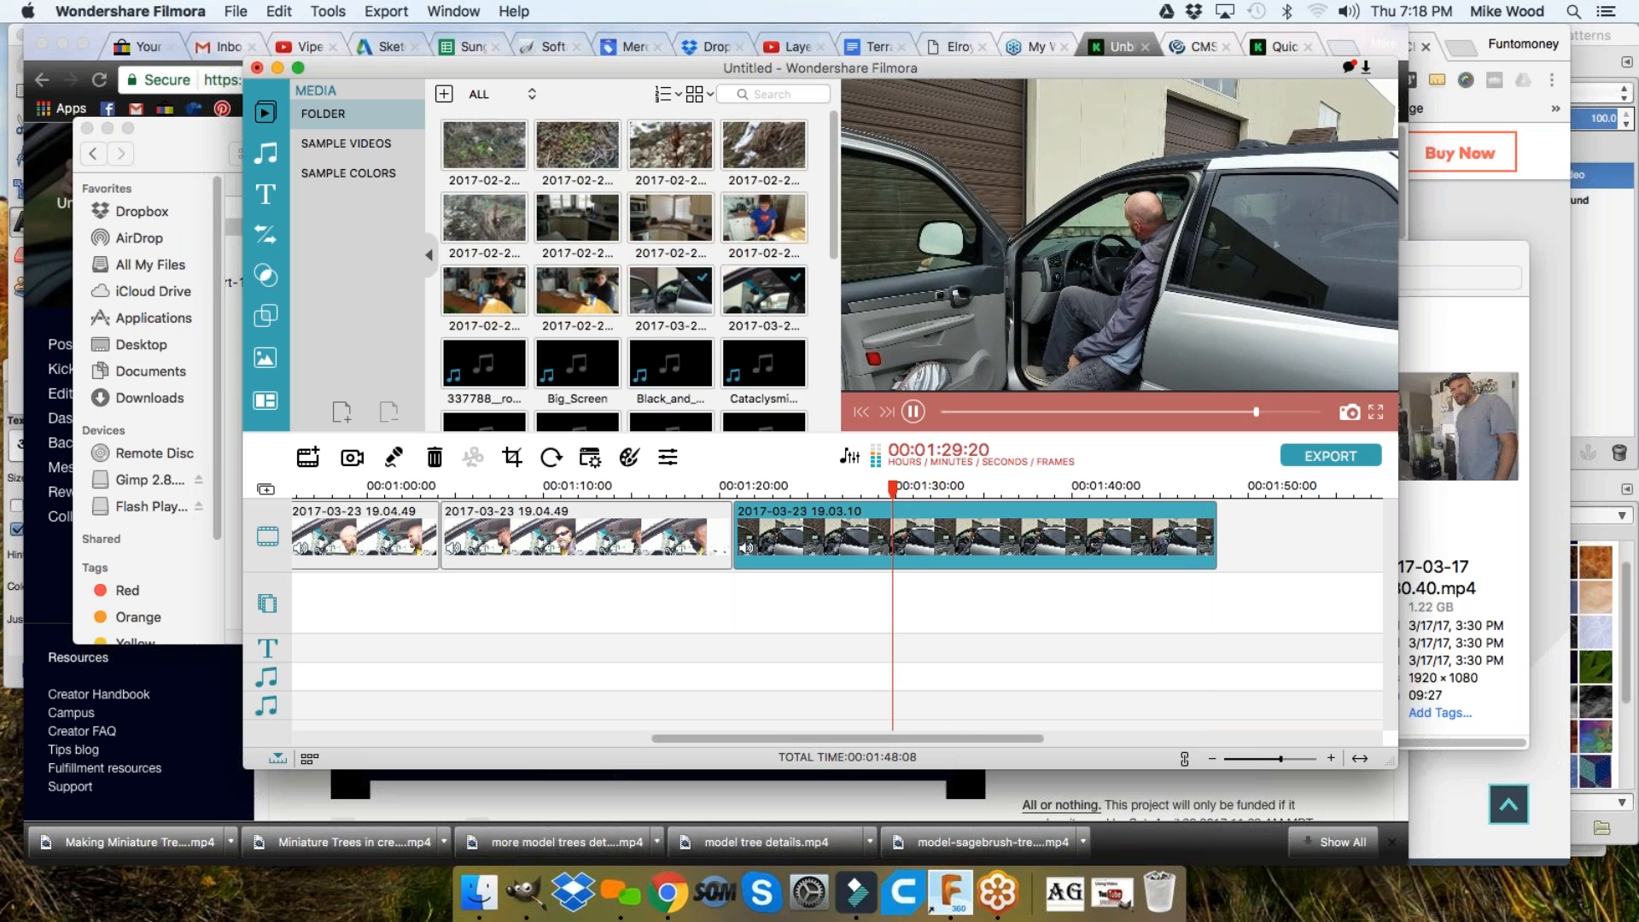
{"action": "key", "text": "space"}
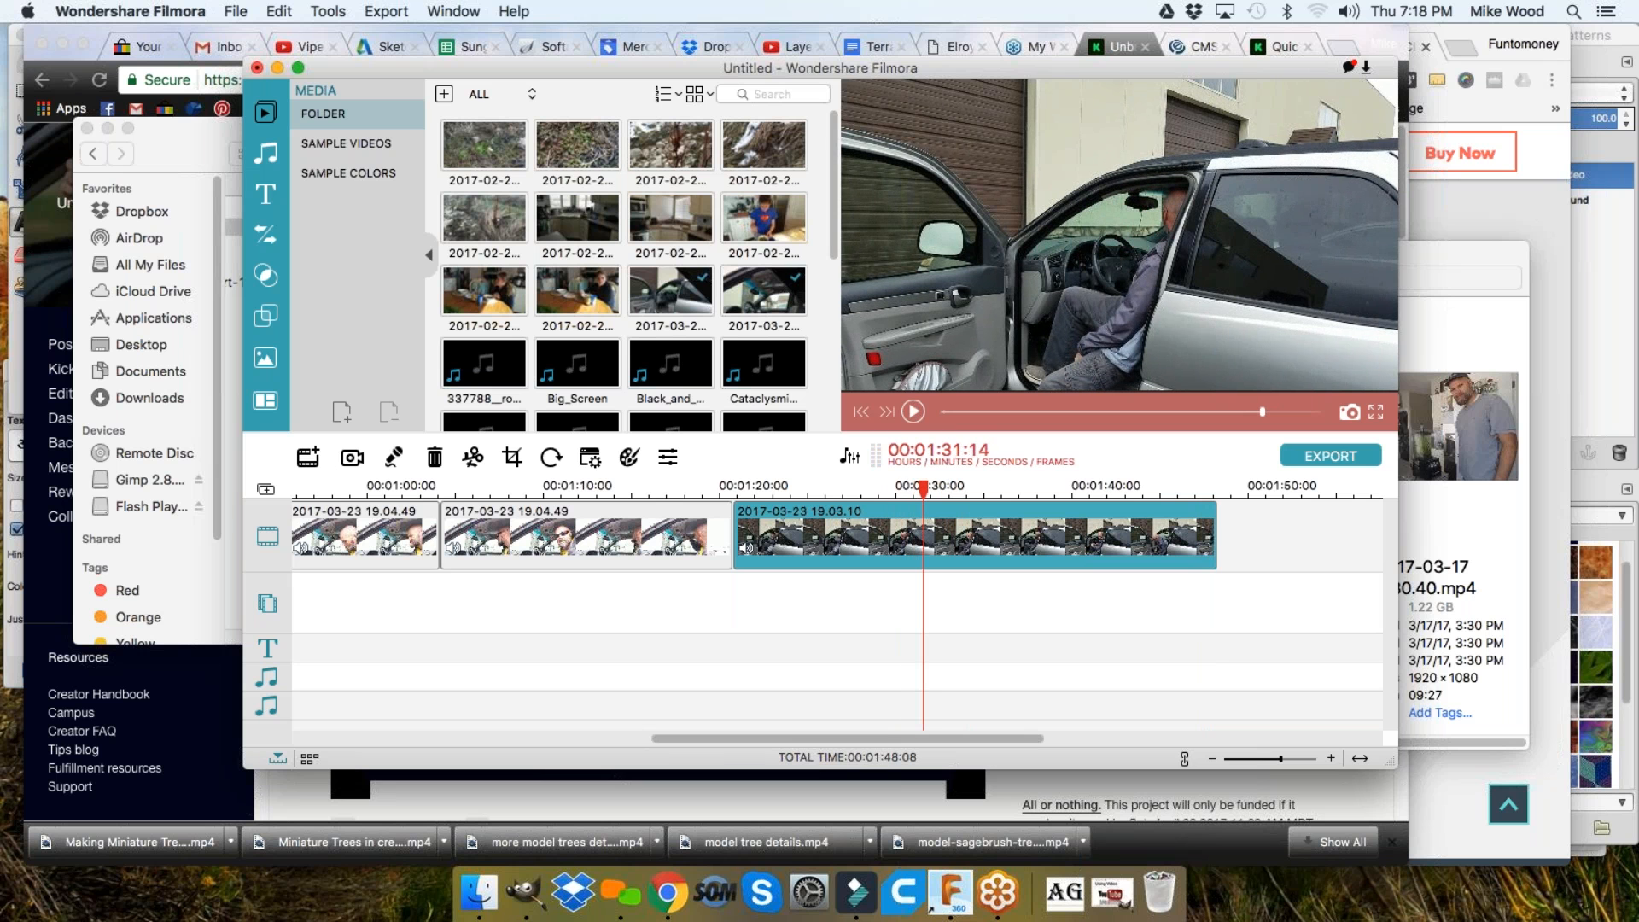
{"action": "left_click", "coordinate": [472, 457]}
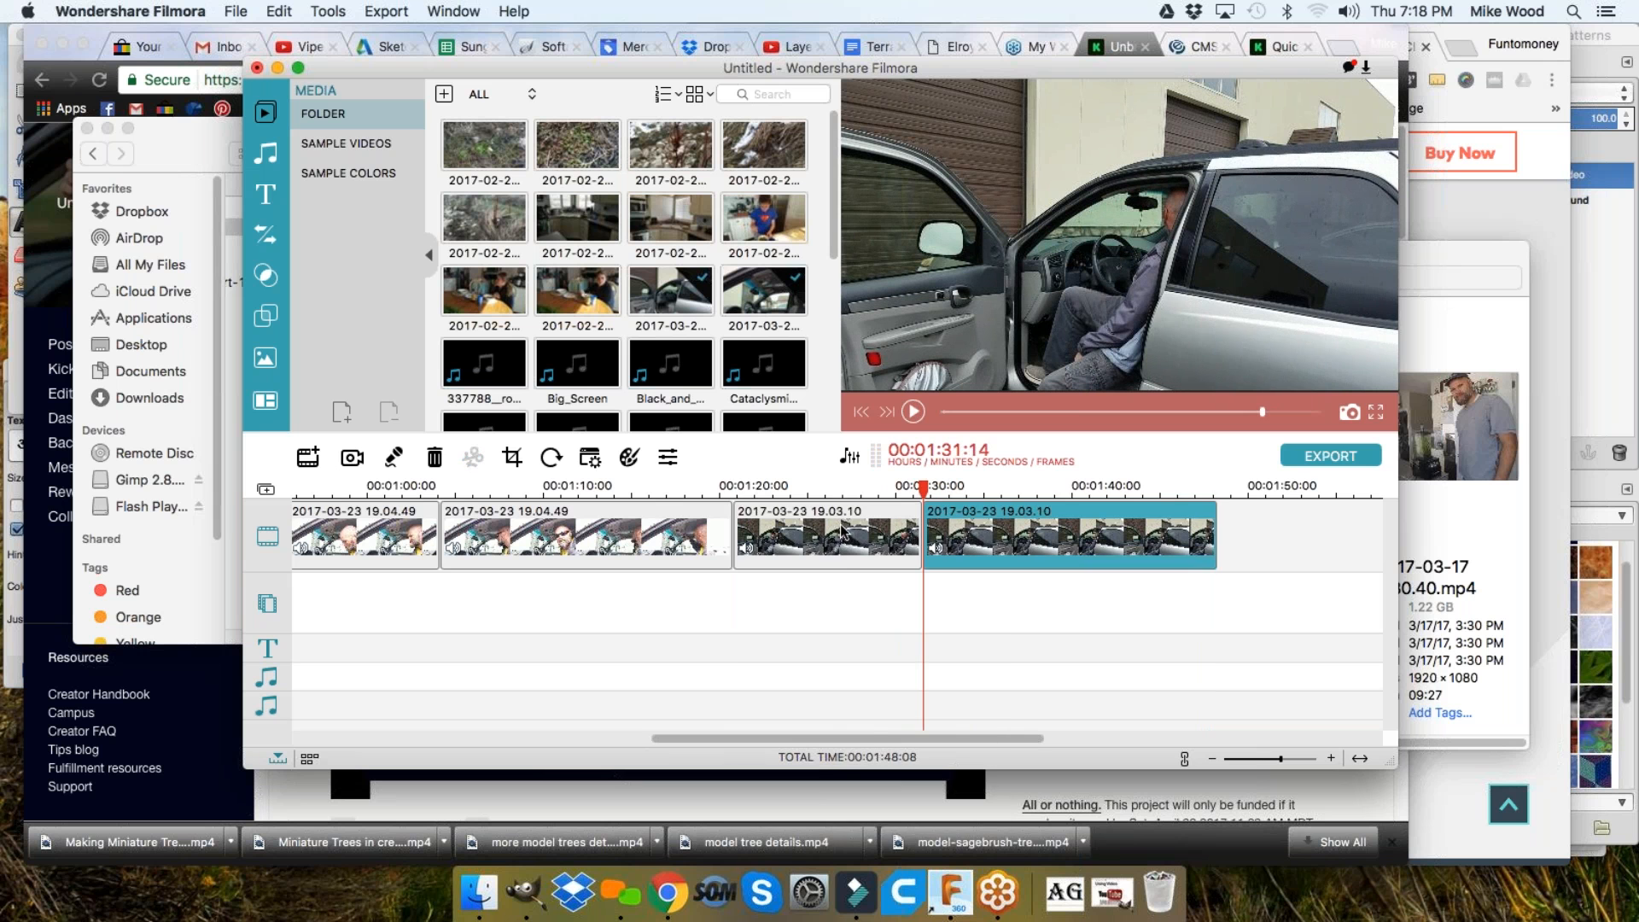
{"action": "right_click", "coordinate": [747, 524]}
{"action": "left_click", "coordinate": [887, 622]}
Split the remaining closing 2017-03-23 19.03.10 piece at 00:01:31:23 and delete everything after the split
{"action": "left_click", "coordinate": [858, 538]}
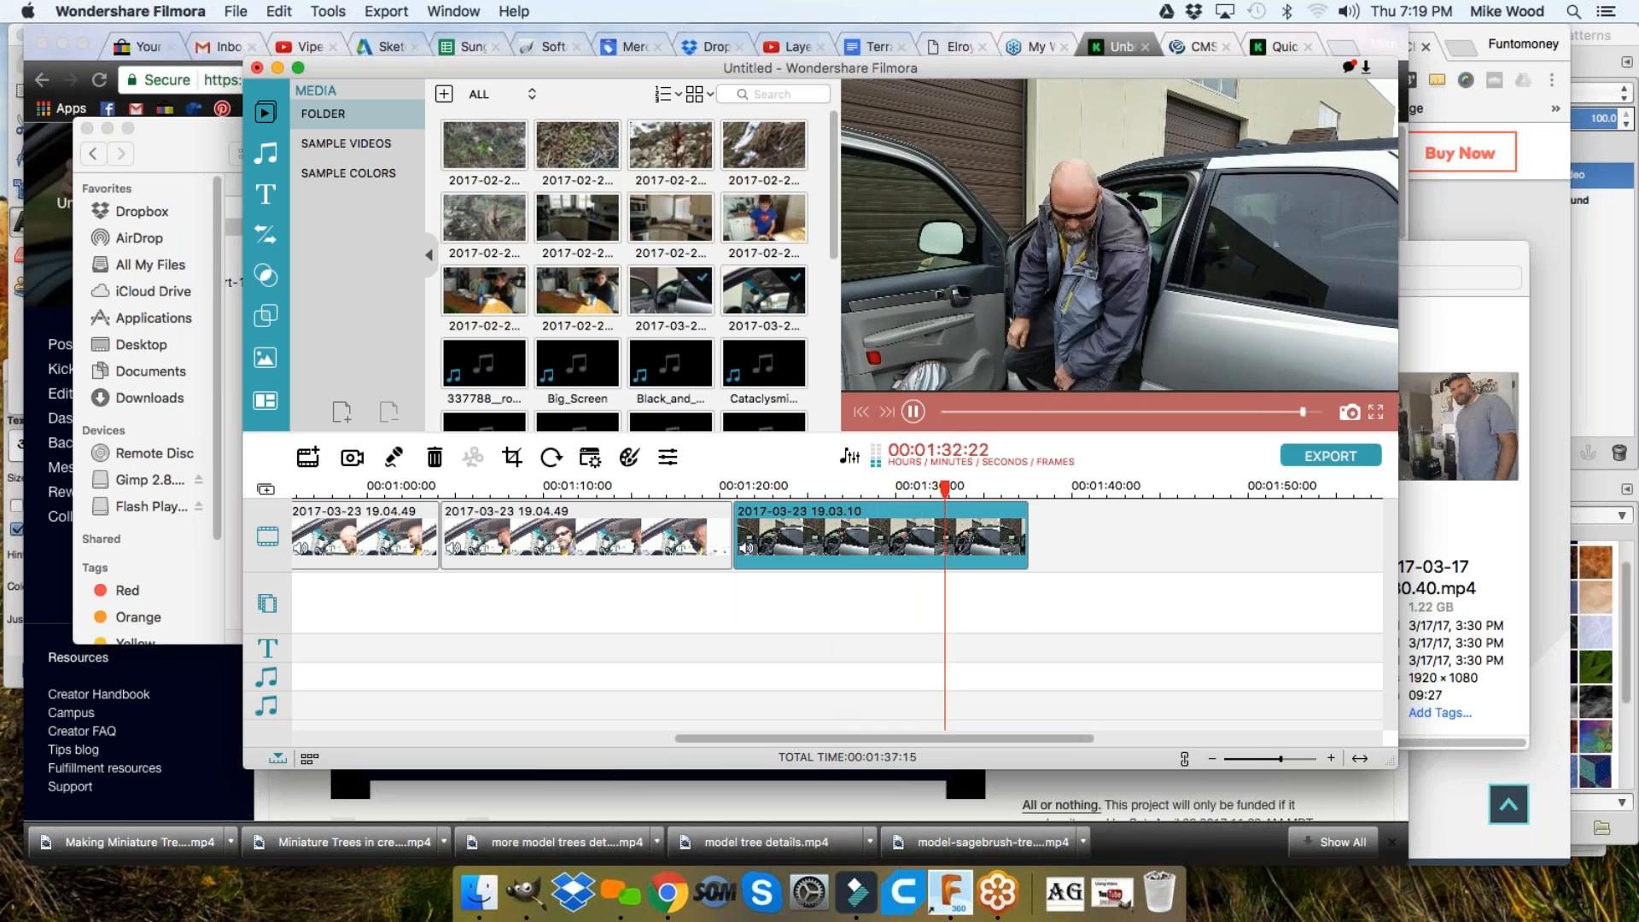
{"action": "key", "text": "space"}
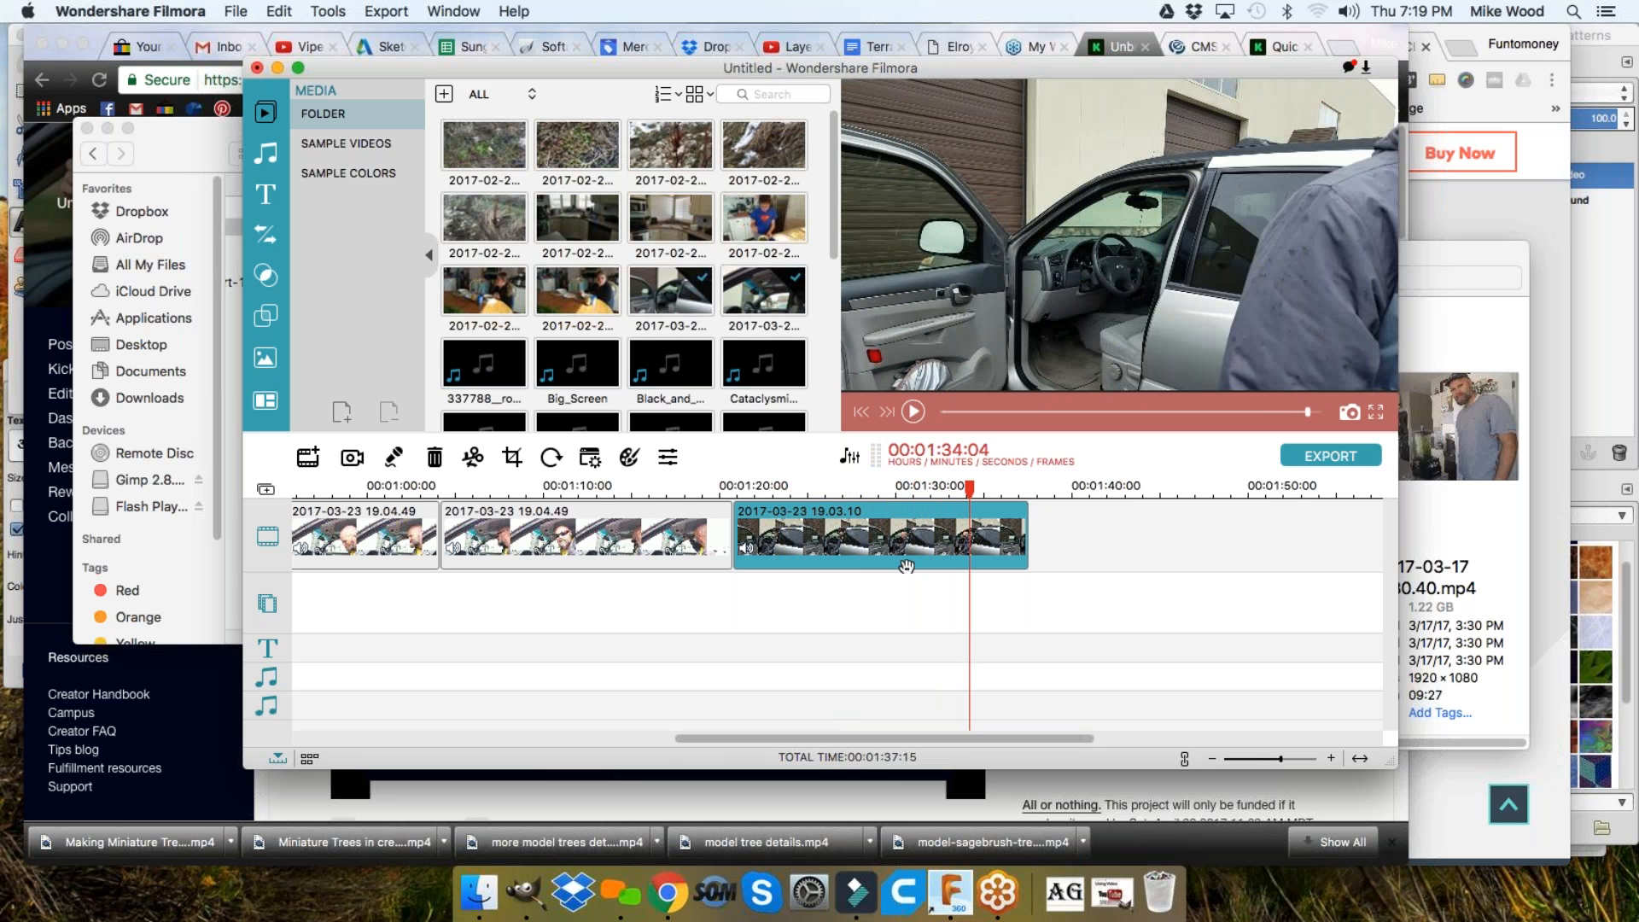
{"action": "left_click_drag", "start_coordinate": [969, 487], "coordinate": [922, 492]}
{"action": "key", "text": "space"}
{"action": "key", "text": "space"}
{"action": "left_click_drag", "start_coordinate": [935, 493], "coordinate": [904, 492]}
{"action": "key", "text": "space"}
{"action": "key", "text": "space"}
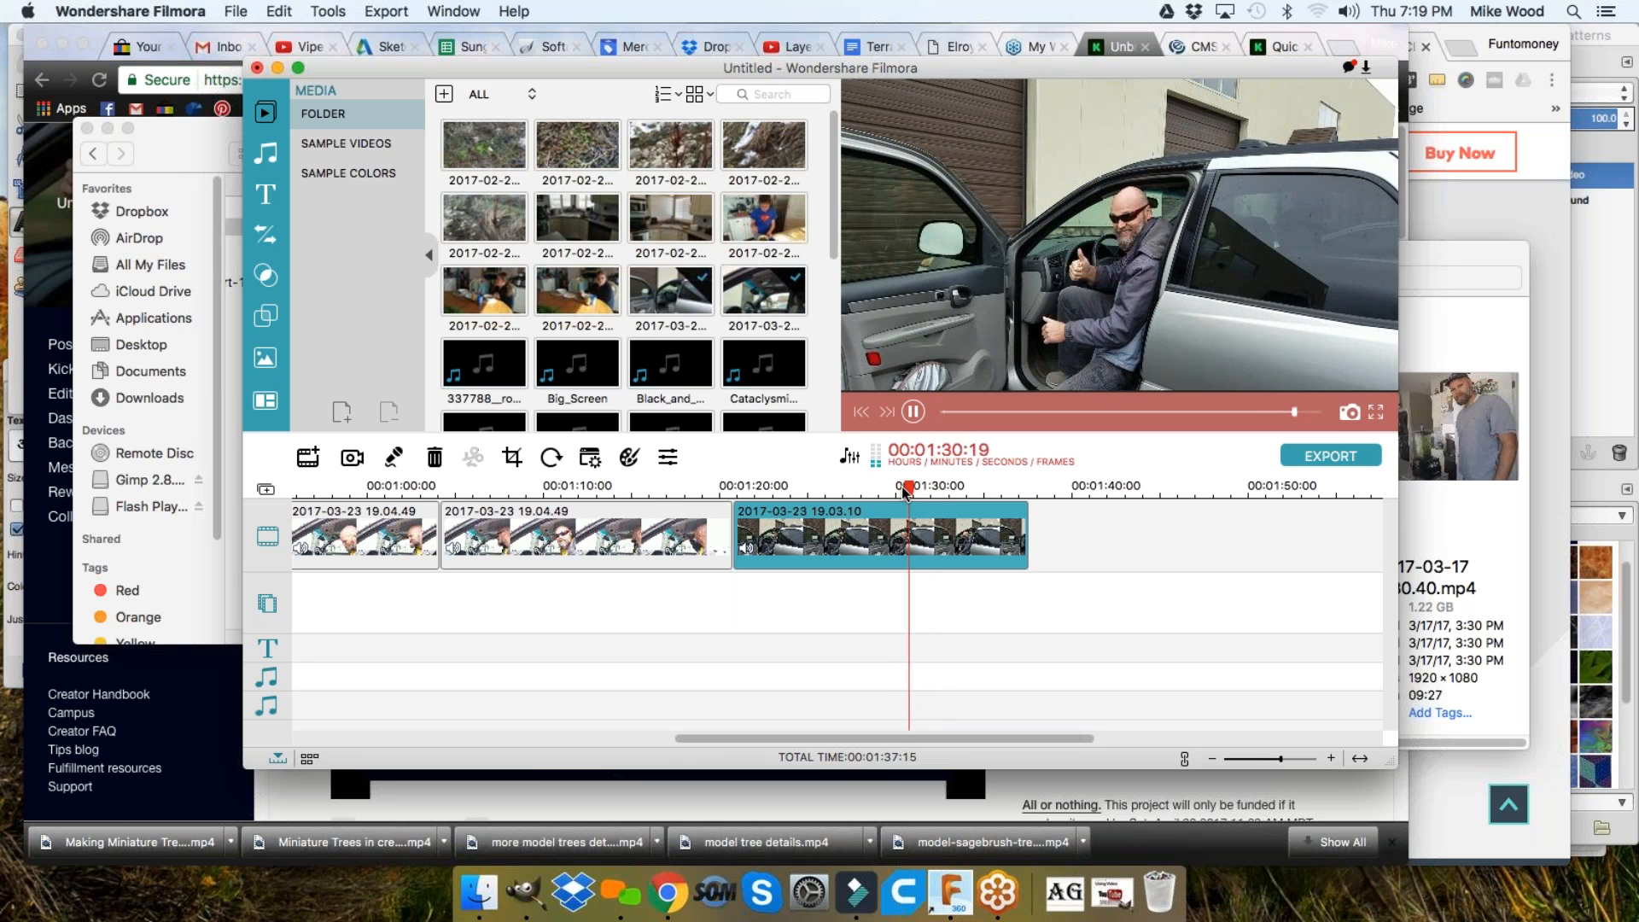
{"action": "key", "text": "space"}
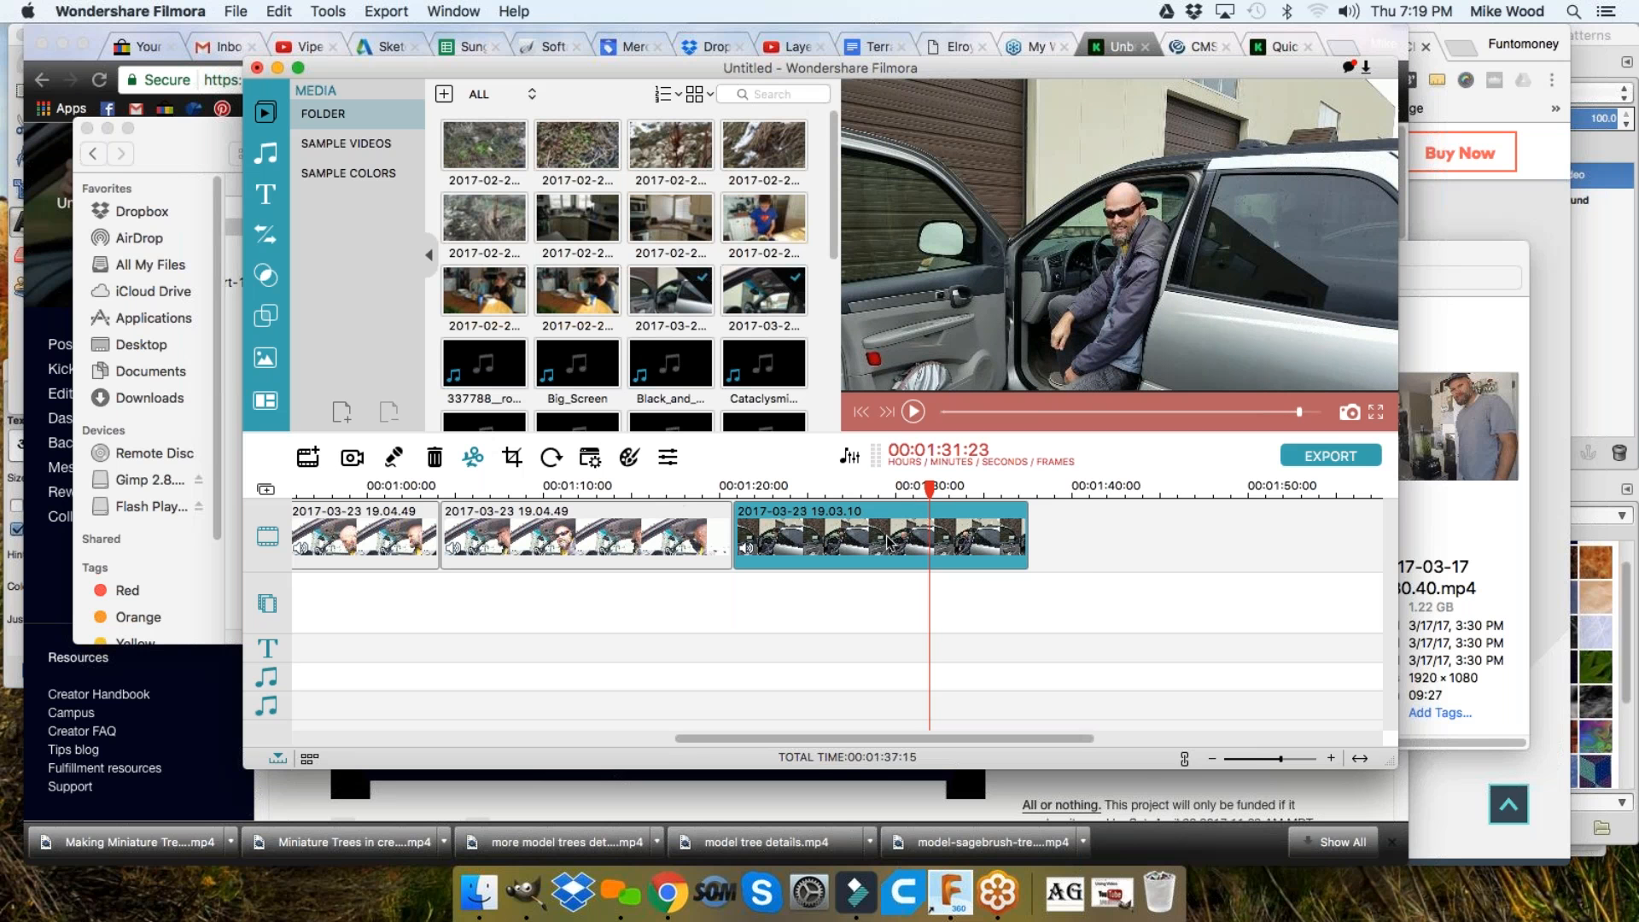
{"action": "left_click", "coordinate": [996, 539]}
{"action": "right_click", "coordinate": [983, 529]}
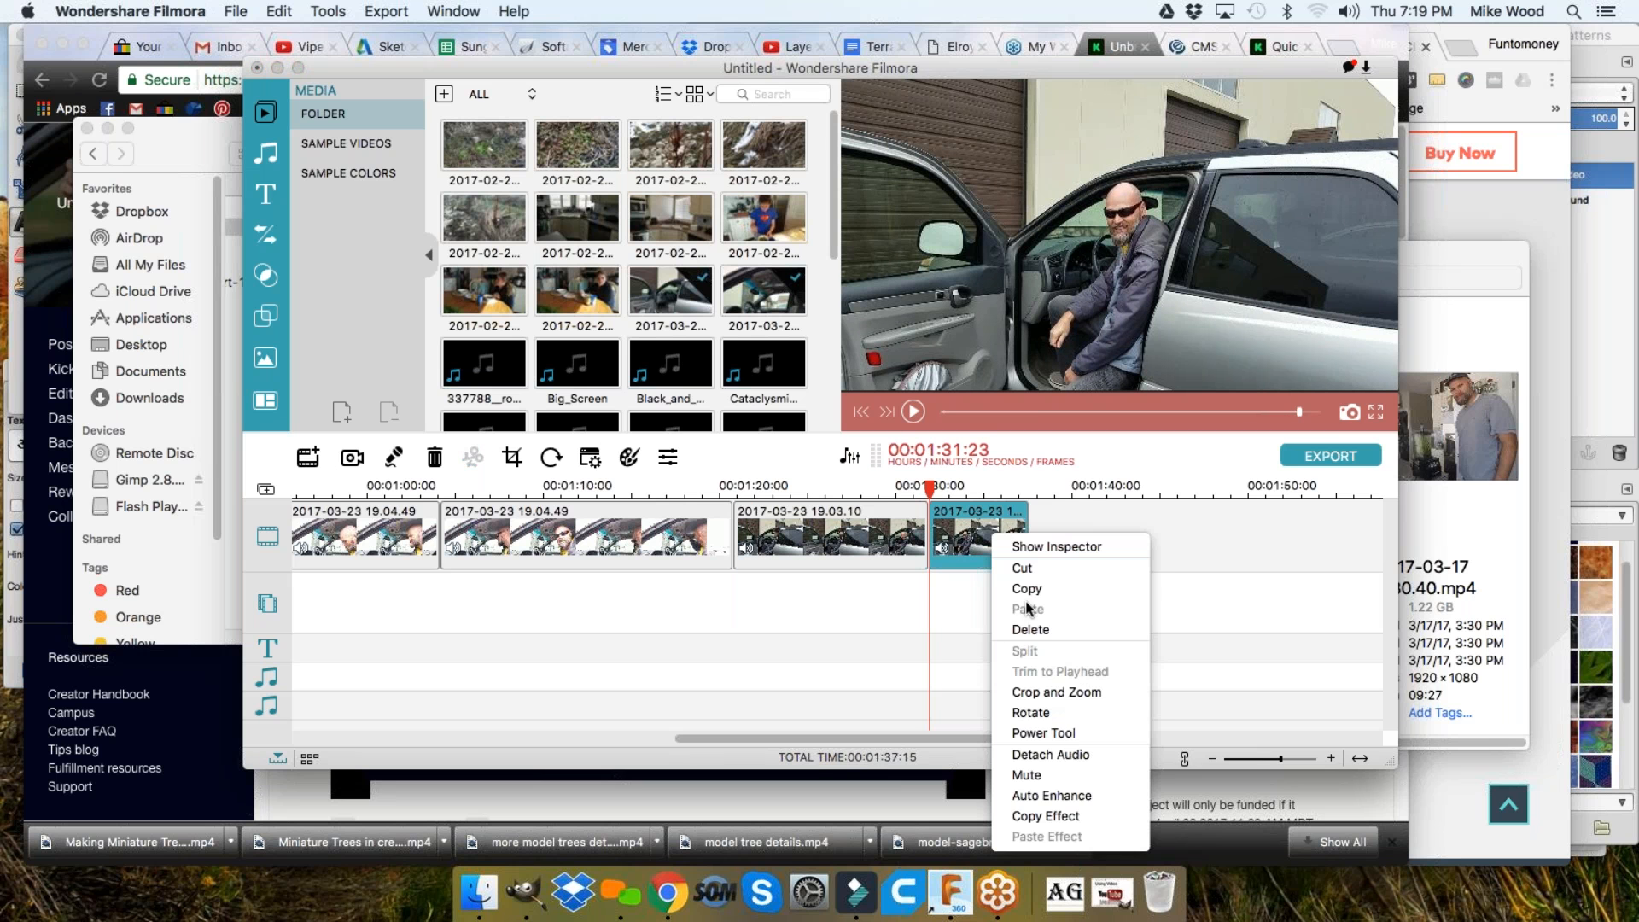
{"action": "left_click", "coordinate": [1036, 633]}
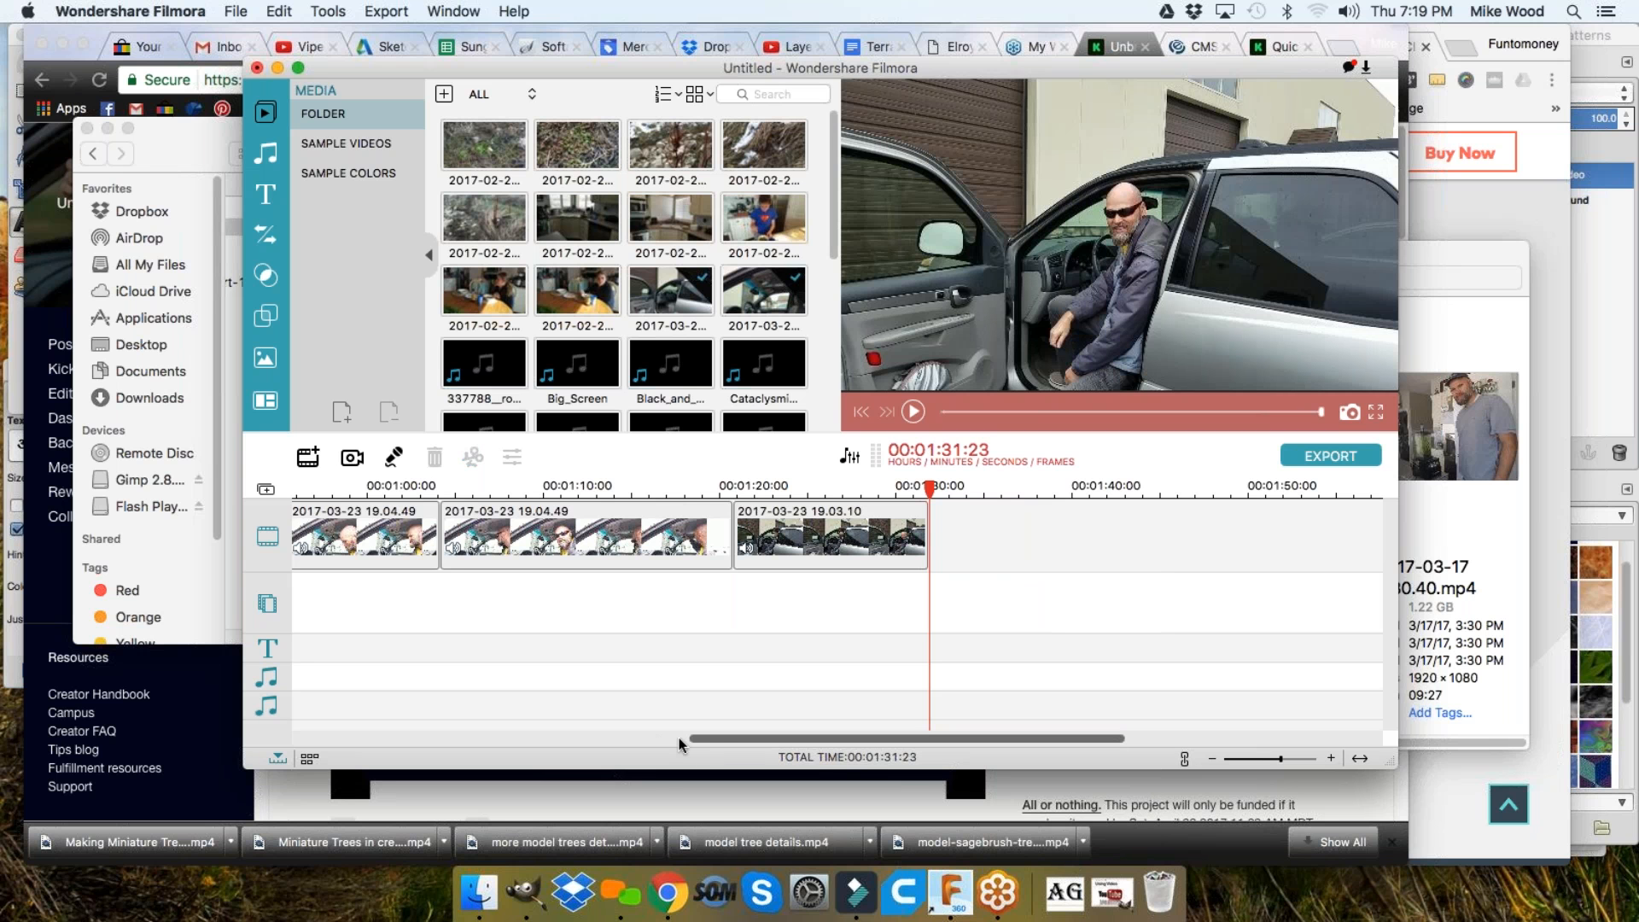
Try to raise the background-noise removal of the opening 2017-03-23 19.03.10 clip to Mid
{"action": "left_click_drag", "start_coordinate": [712, 736], "coordinate": [300, 736]}
{"action": "left_click", "coordinate": [901, 524]}
{"action": "left_click", "coordinate": [350, 550]}
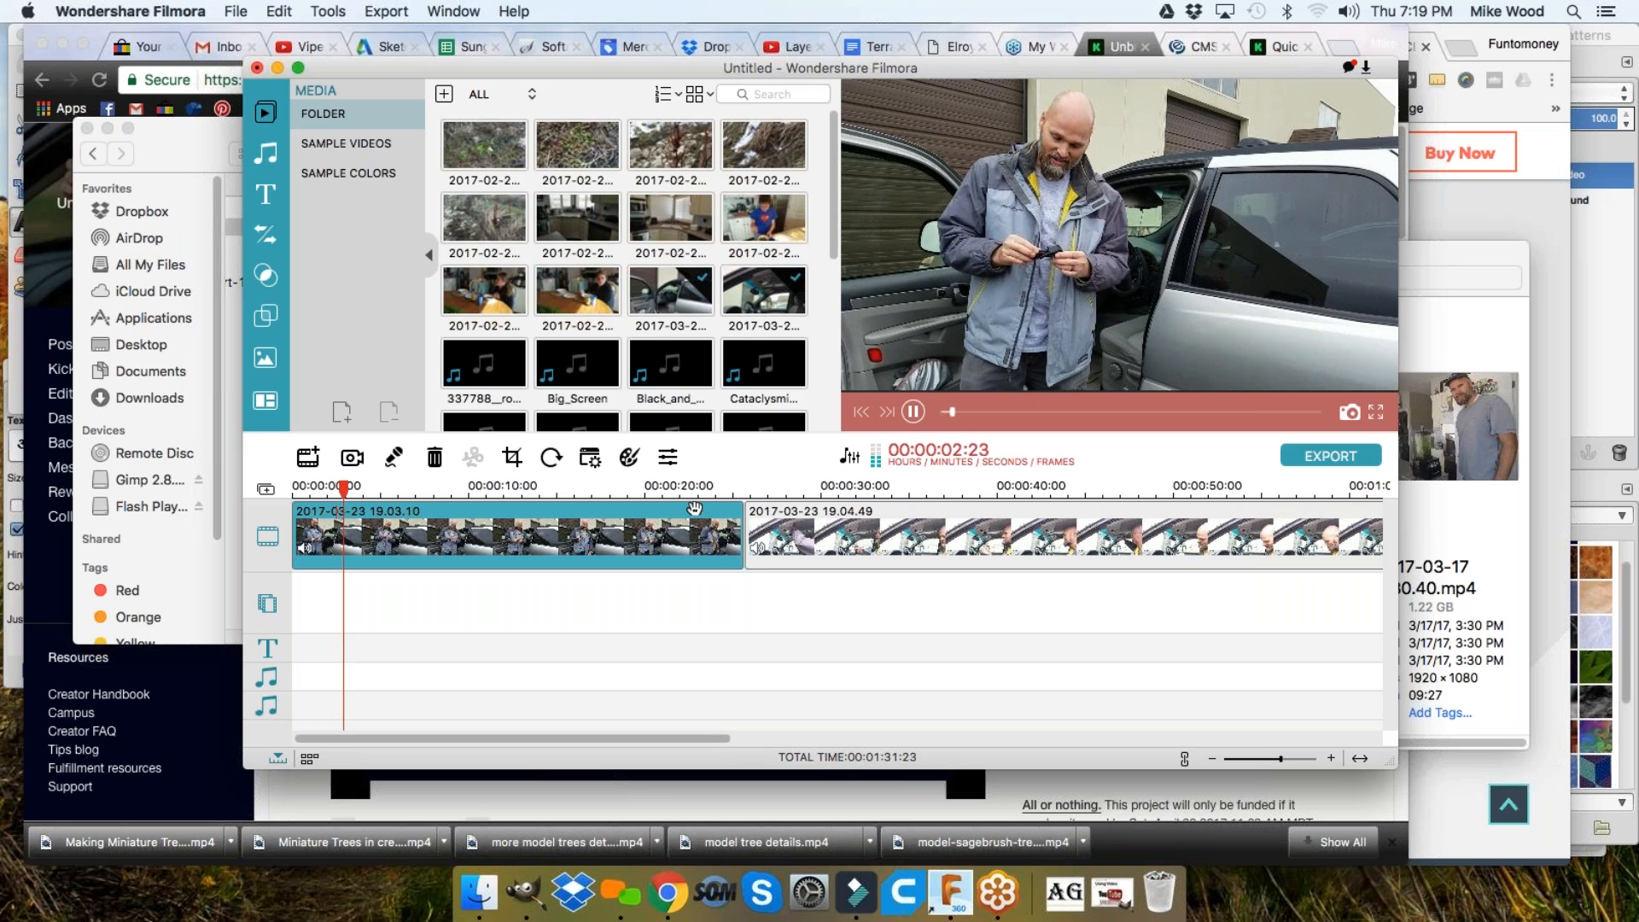
{"action": "key", "text": "space"}
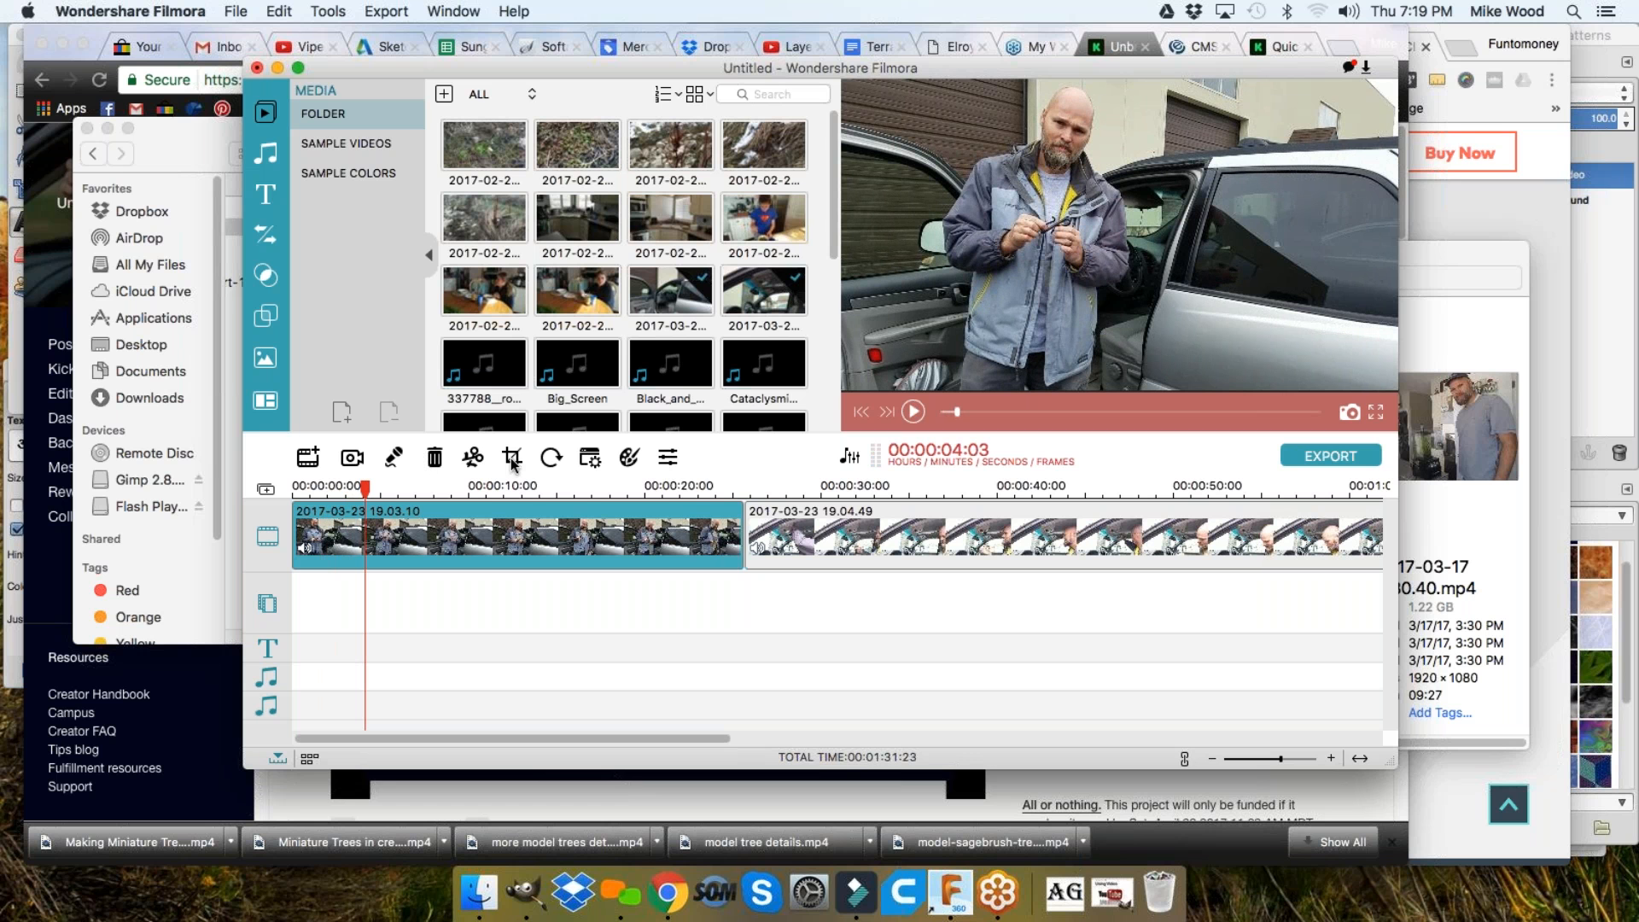
{"action": "left_click", "coordinate": [669, 461]}
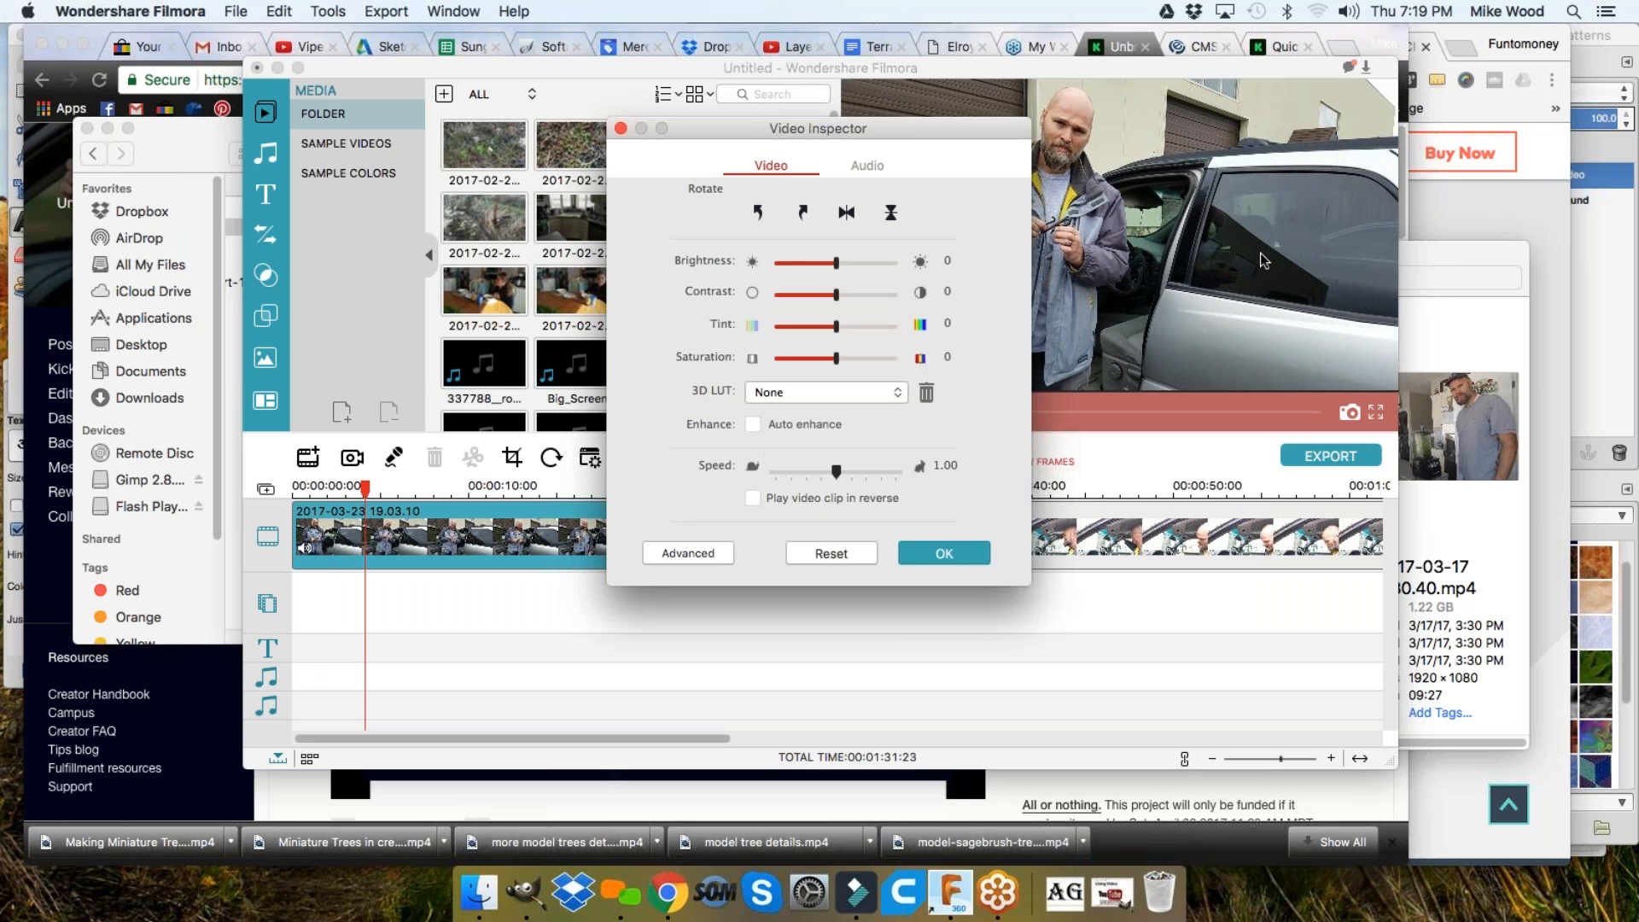
{"action": "left_click", "coordinate": [1614, 65]}
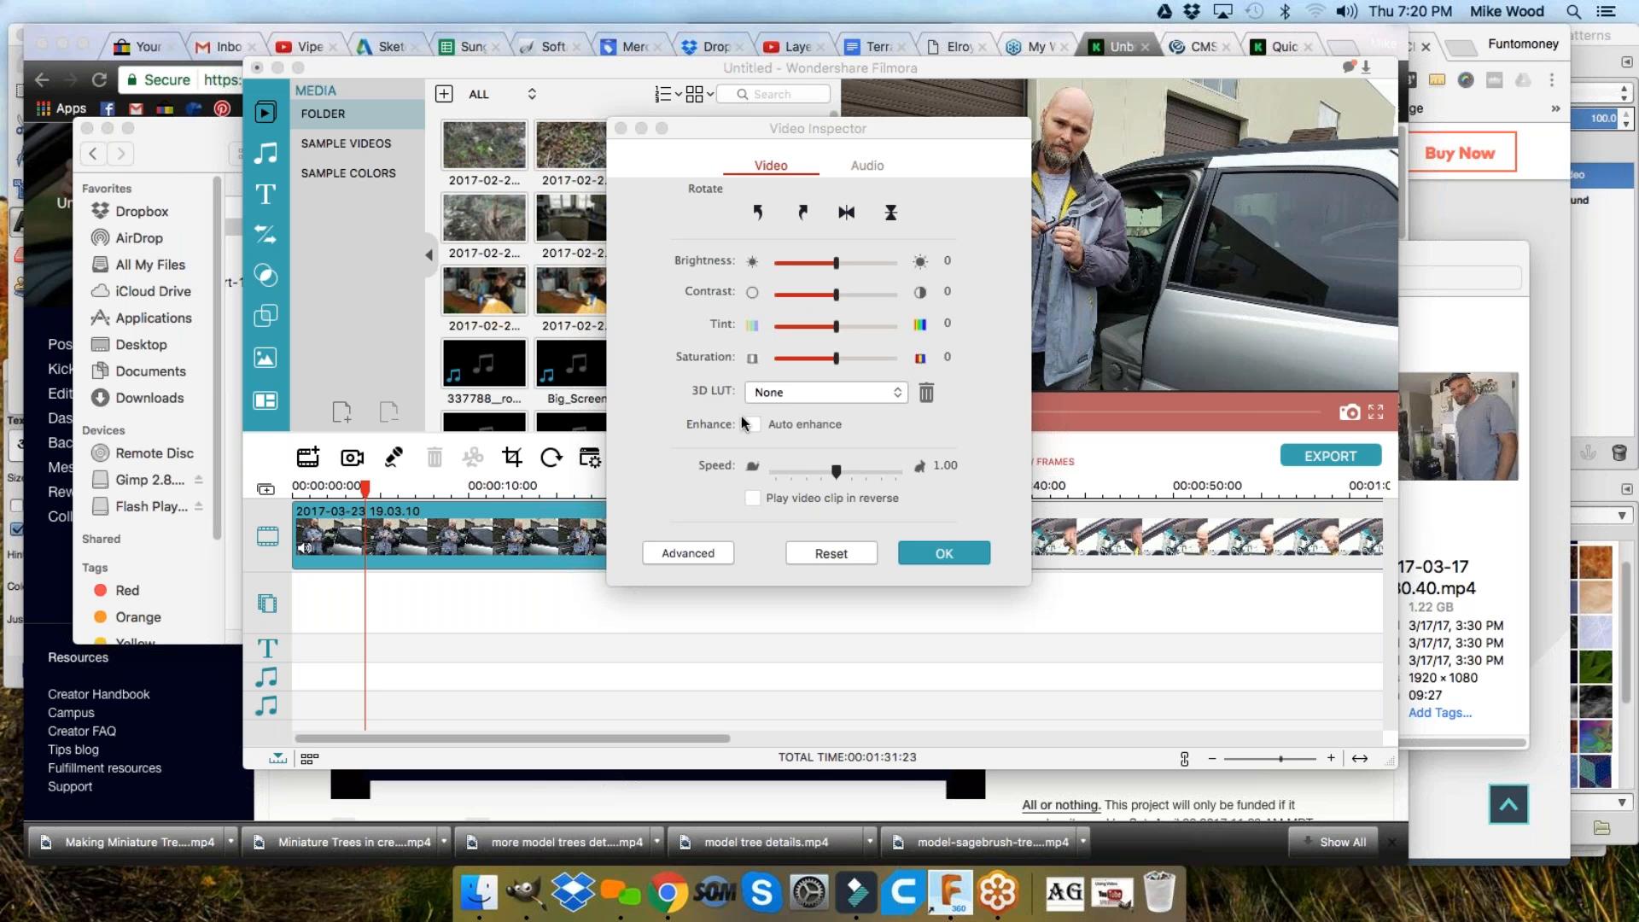
{"action": "left_click", "coordinate": [868, 167]}
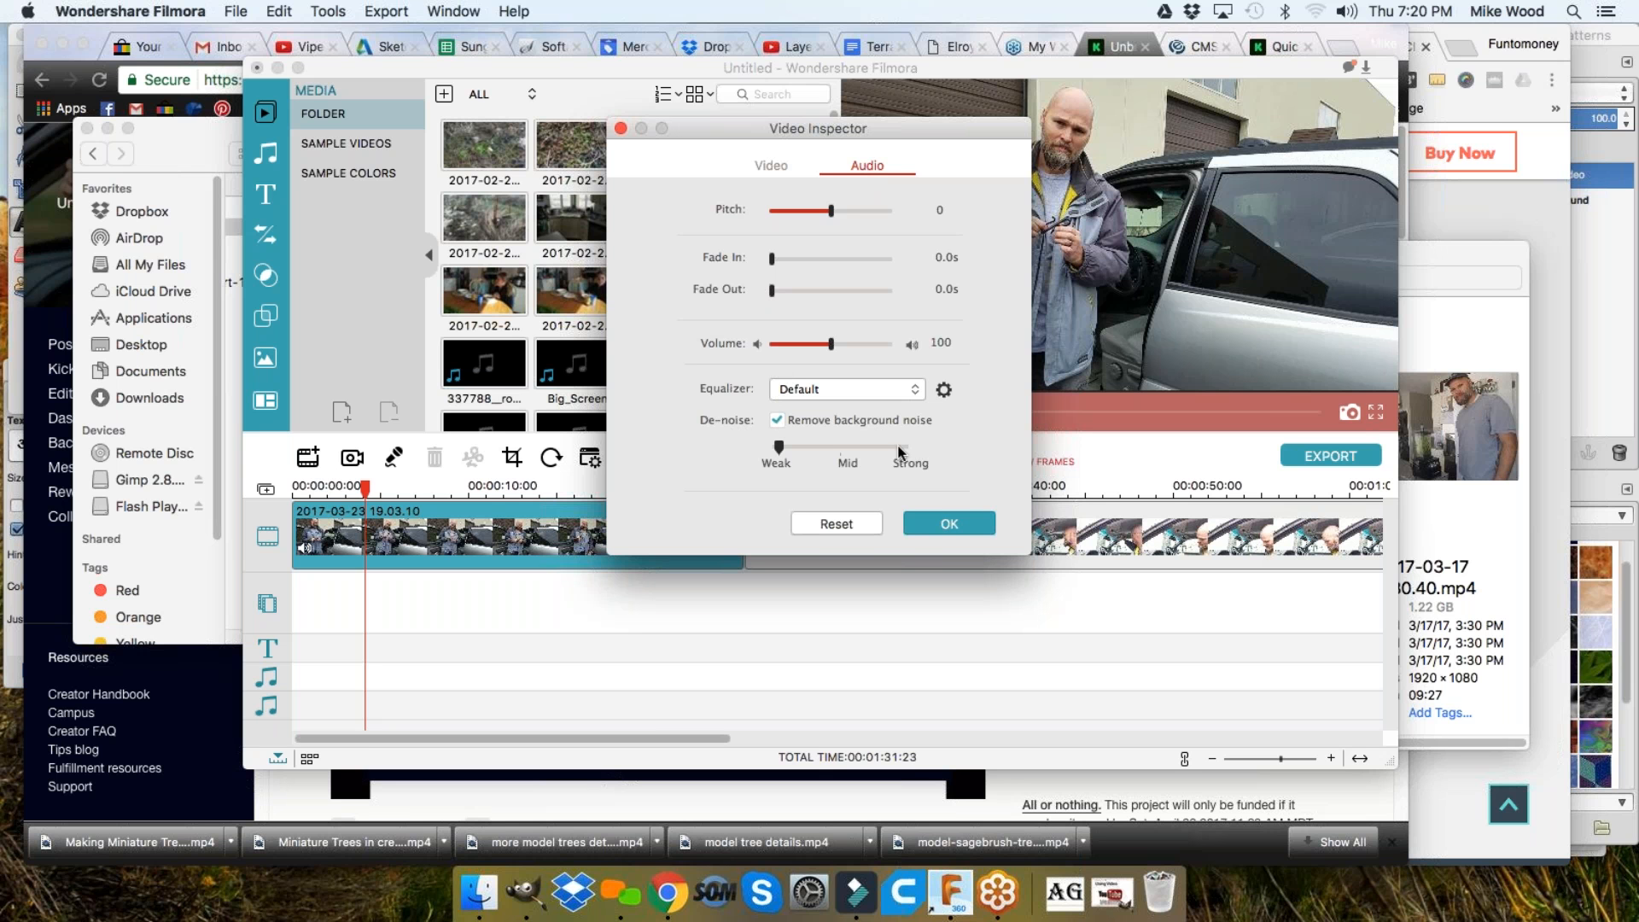
{"action": "left_click_drag", "start_coordinate": [778, 451], "coordinate": [841, 450]}
{"action": "left_click", "coordinate": [950, 524]}
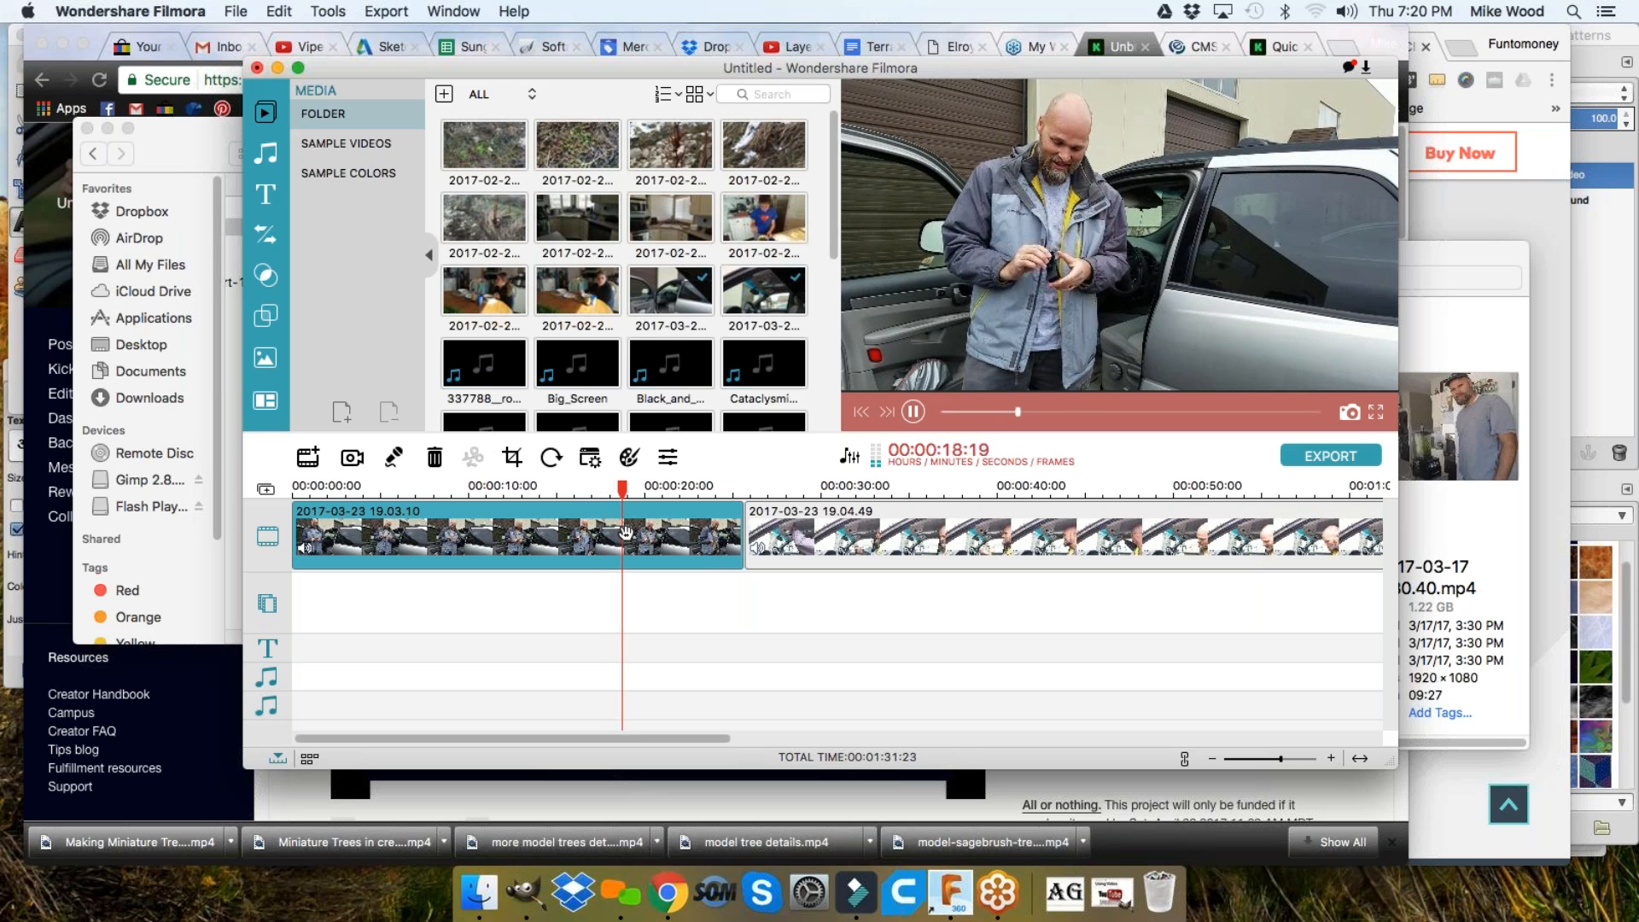
Check the opening clip's noise-removal setting and replay the clip from the start to judge its sound
{"action": "key", "text": "space"}
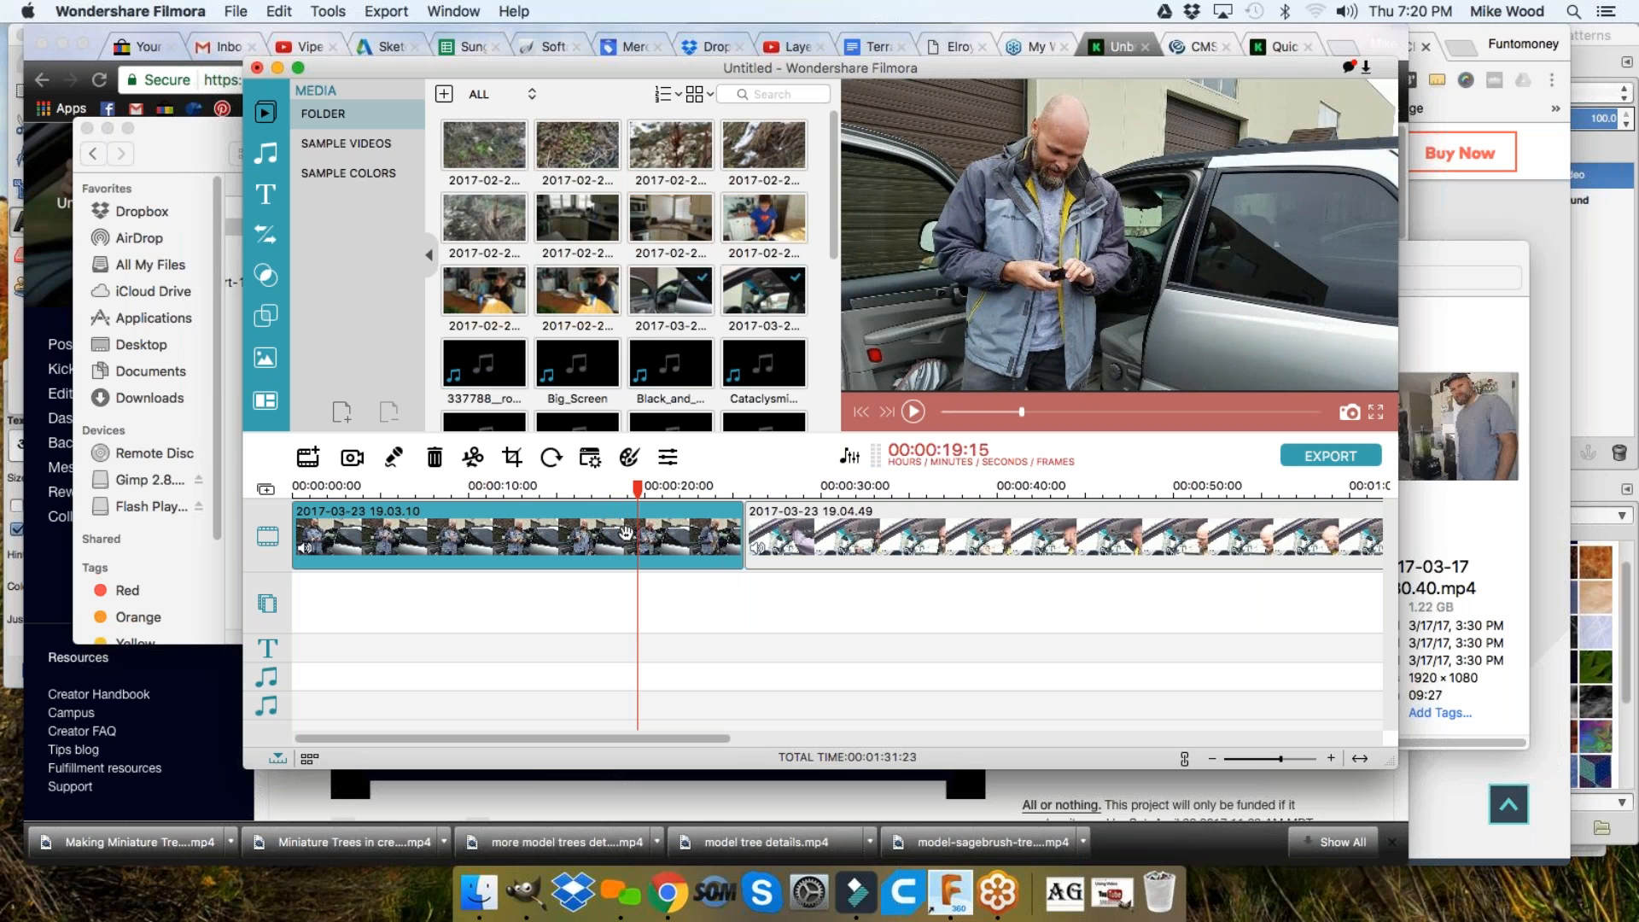
{"action": "left_click", "coordinate": [671, 461]}
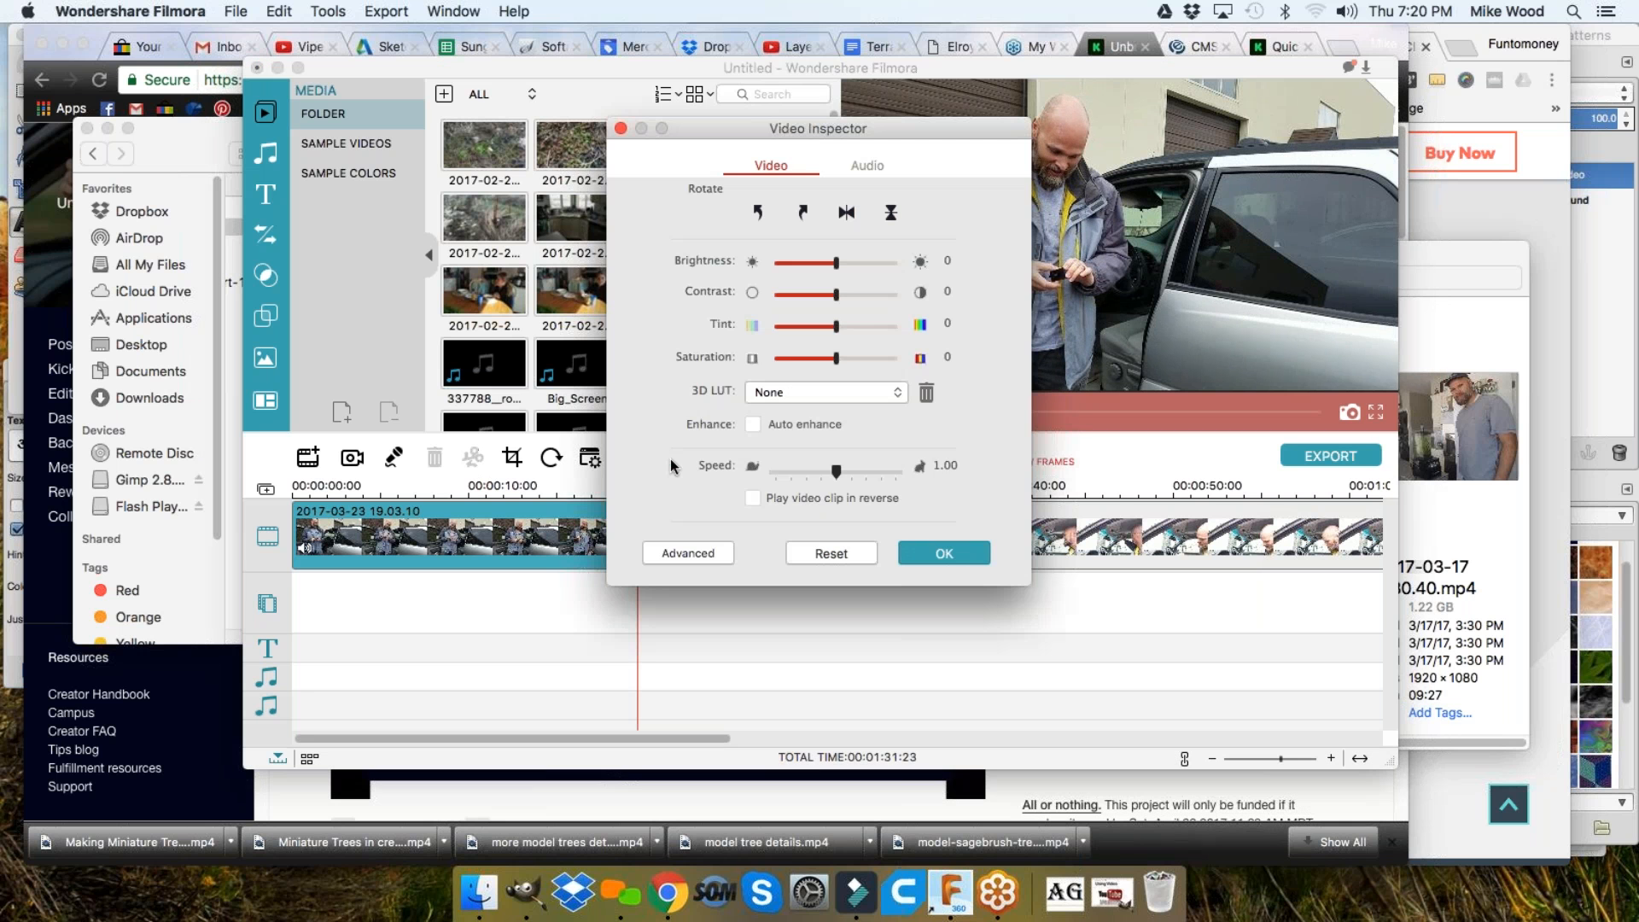
{"action": "left_click", "coordinate": [868, 166]}
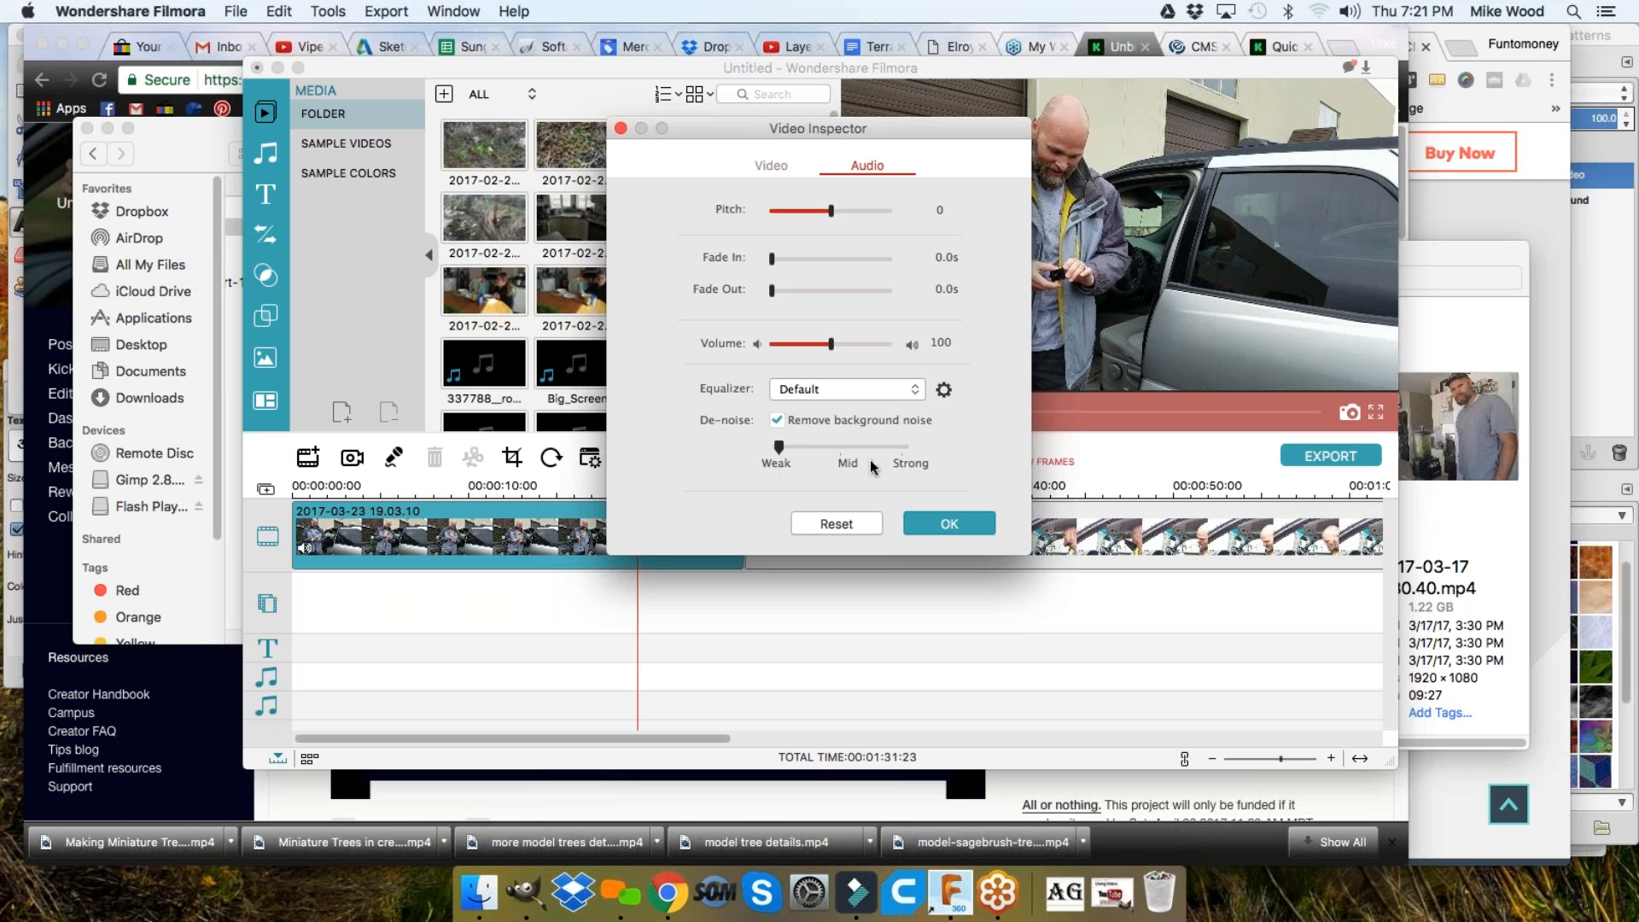
{"action": "left_click", "coordinate": [946, 530]}
{"action": "left_click", "coordinate": [311, 489]}
{"action": "key", "text": "space"}
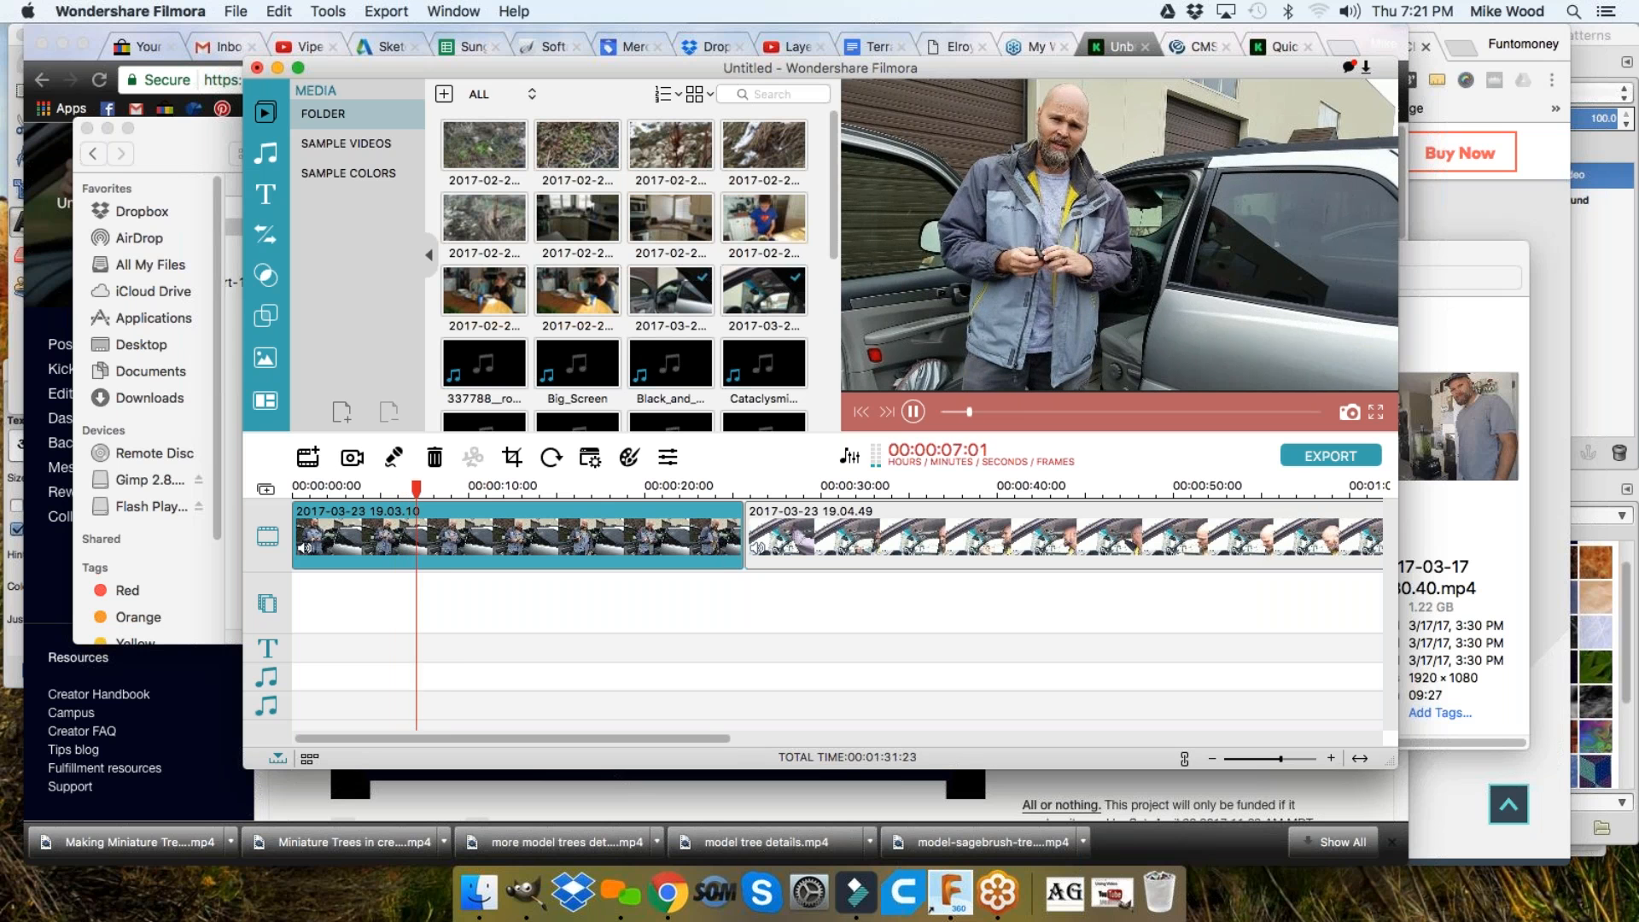
{"action": "key", "text": "space"}
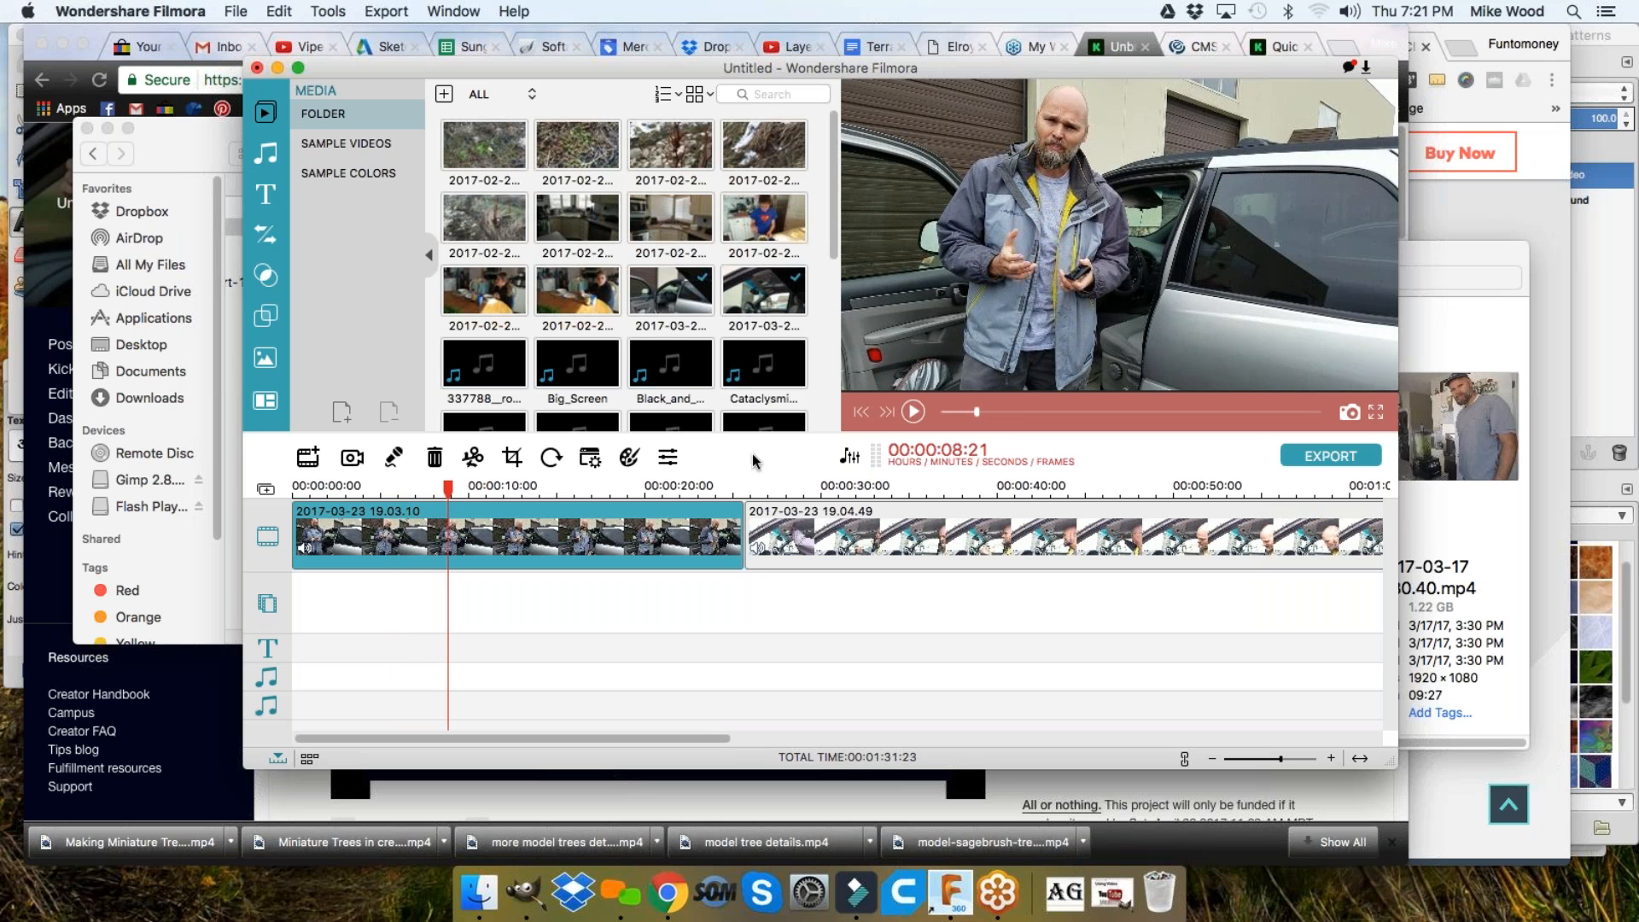
Set the opening clip's background-noise removal to Mid and keep the equalizer on Default
{"action": "left_click", "coordinate": [668, 459]}
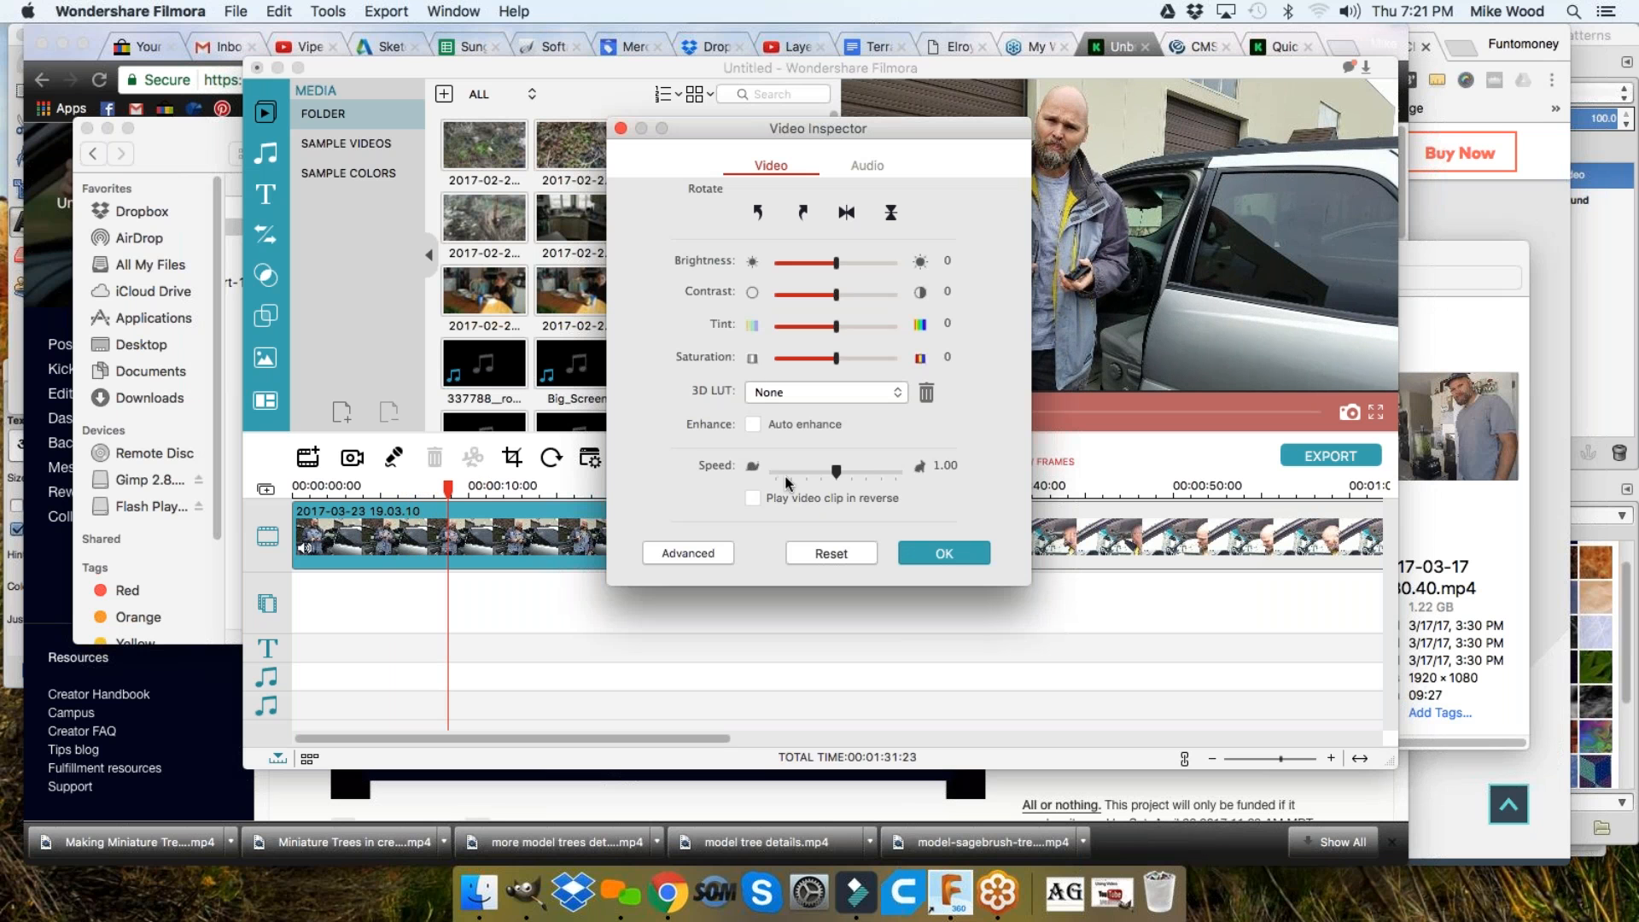
{"action": "left_click", "coordinate": [866, 167]}
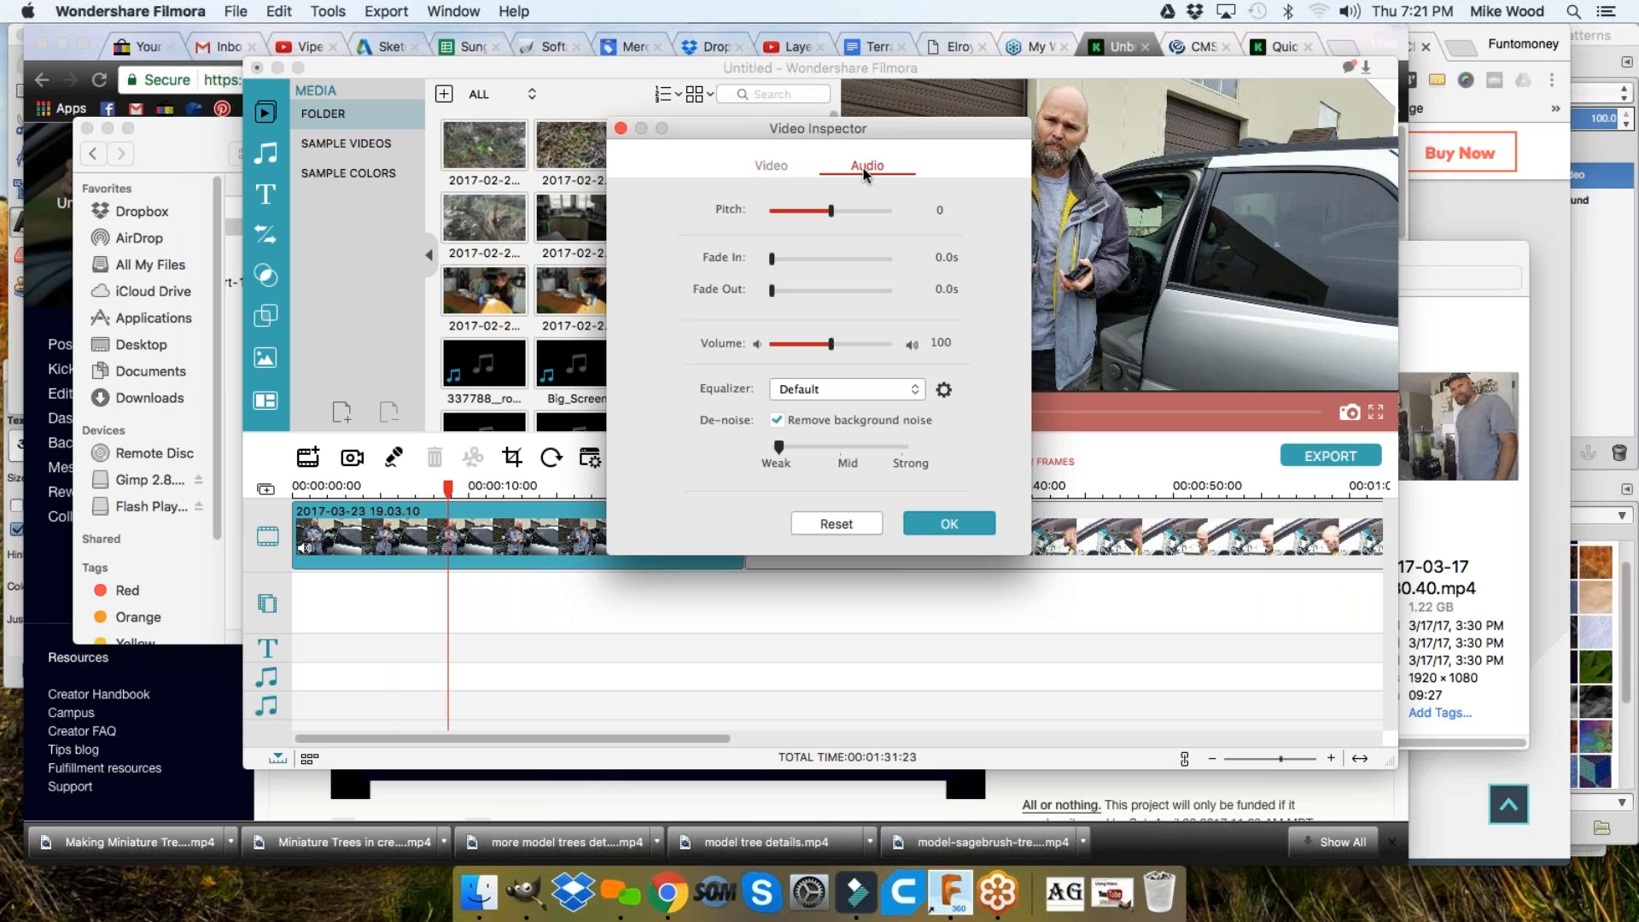
{"action": "left_click_drag", "start_coordinate": [779, 449], "coordinate": [841, 454]}
{"action": "left_click", "coordinate": [841, 447]}
{"action": "left_click", "coordinate": [848, 449]}
{"action": "left_click", "coordinate": [908, 393]}
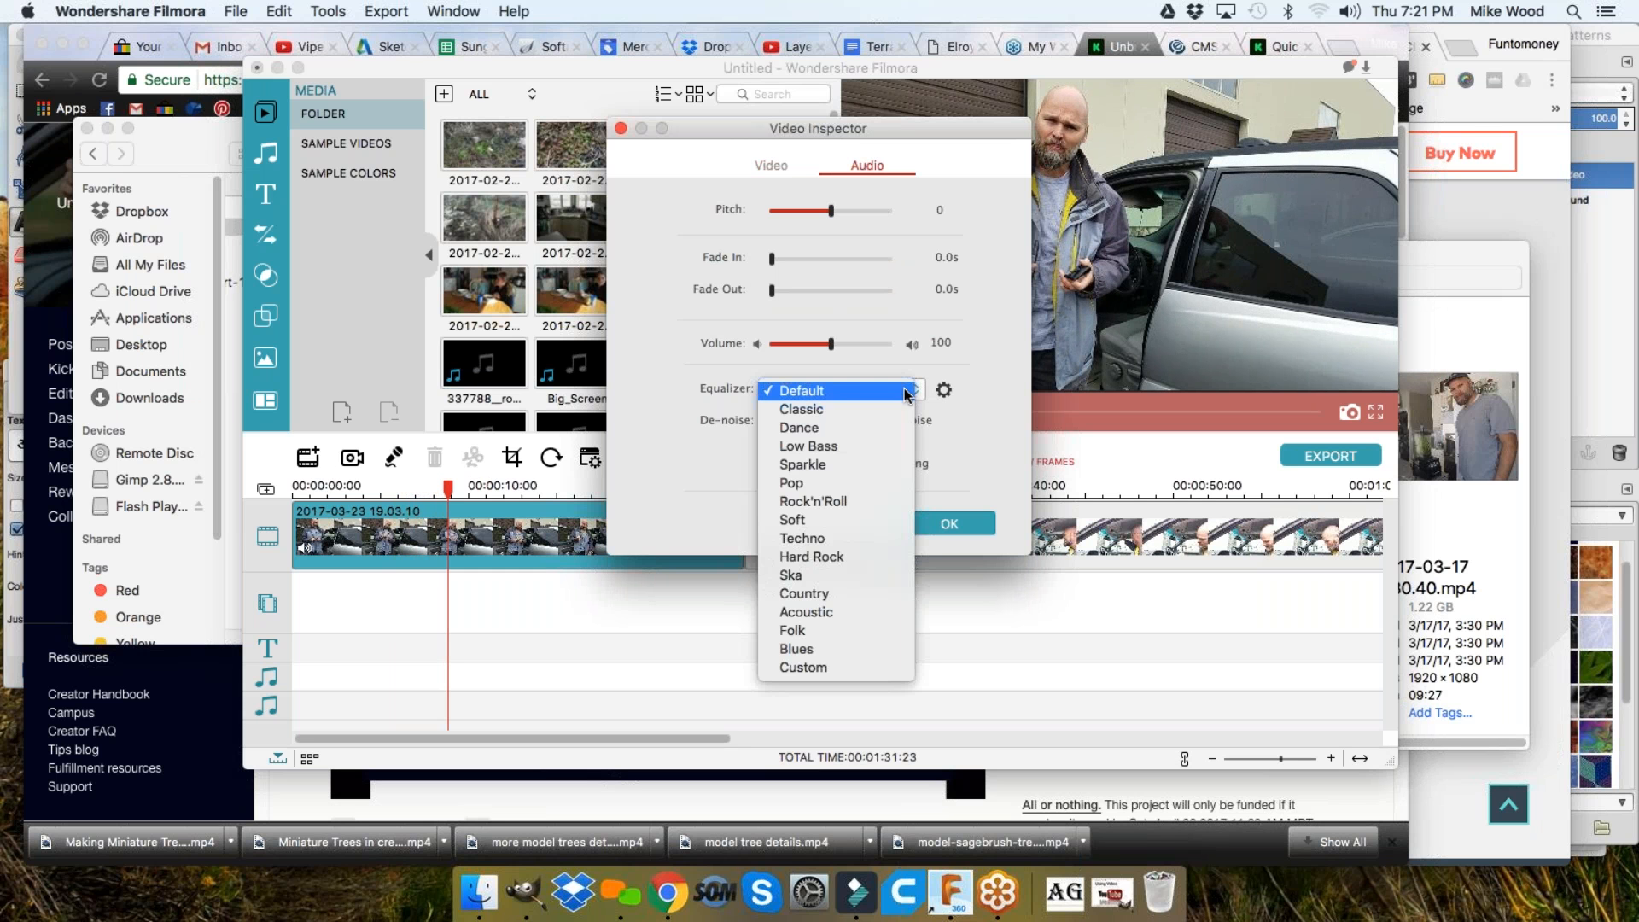
{"action": "left_click", "coordinate": [908, 391]}
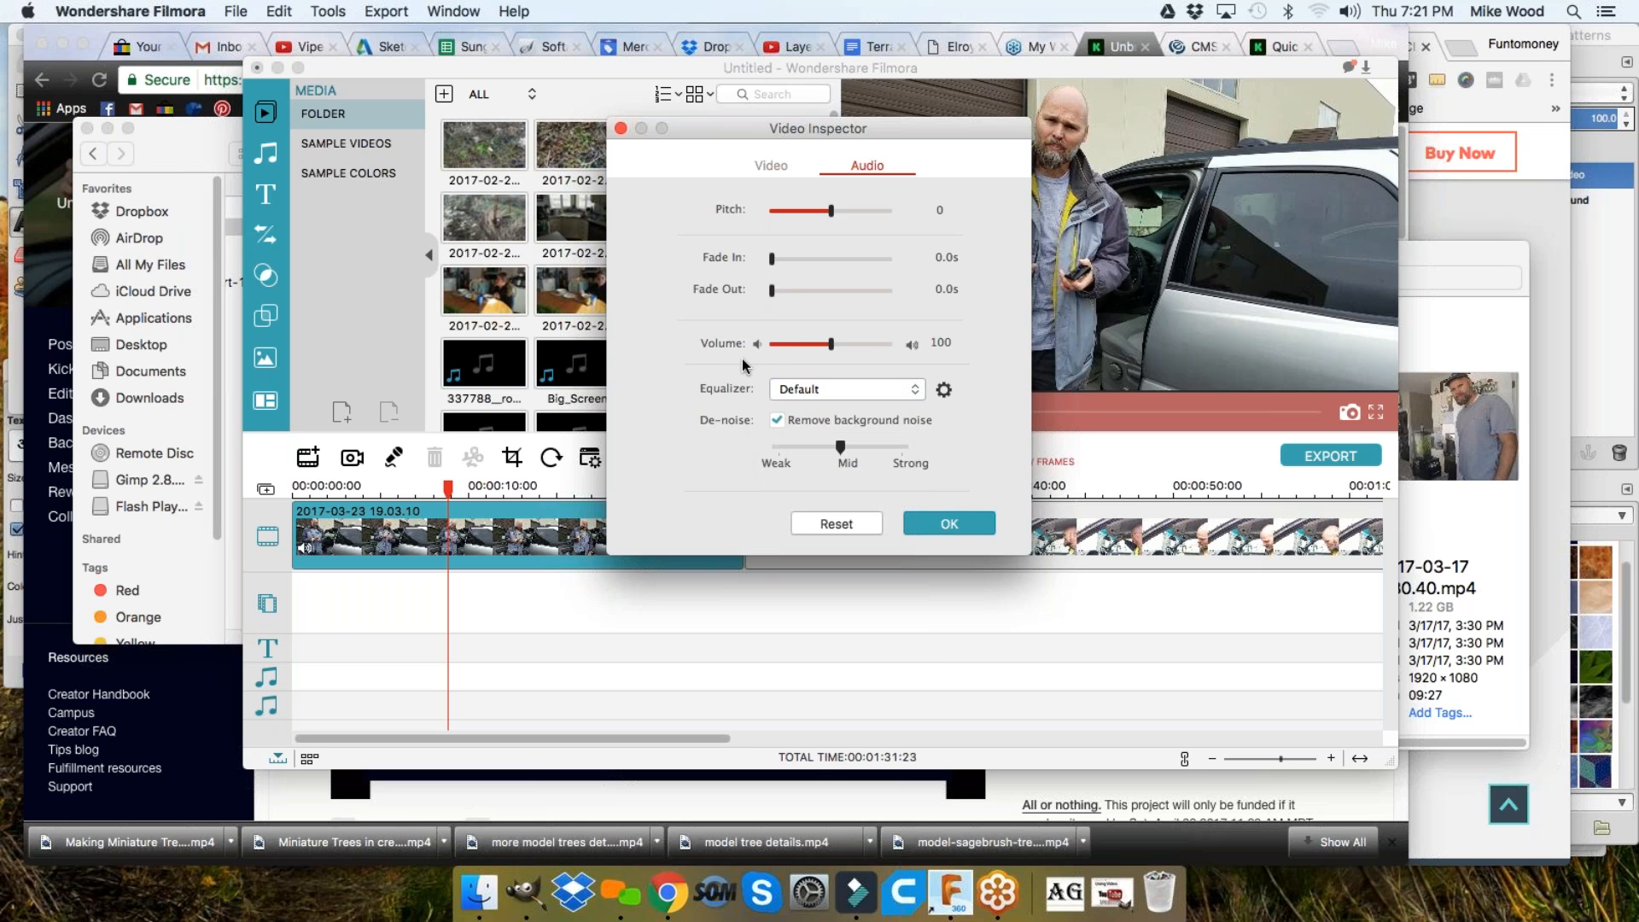
Set the opening clip's volume to 125 and its pitch to -4, and apply the audio settings
{"action": "left_click_drag", "start_coordinate": [833, 347], "coordinate": [848, 351]}
{"action": "left_click", "coordinate": [811, 212]}
{"action": "left_click", "coordinate": [950, 524]}
Replay part of the opening 2017-03-23 19.03.10 clip, set its pitch to 0, and apply the audio settings
{"action": "key", "text": "space"}
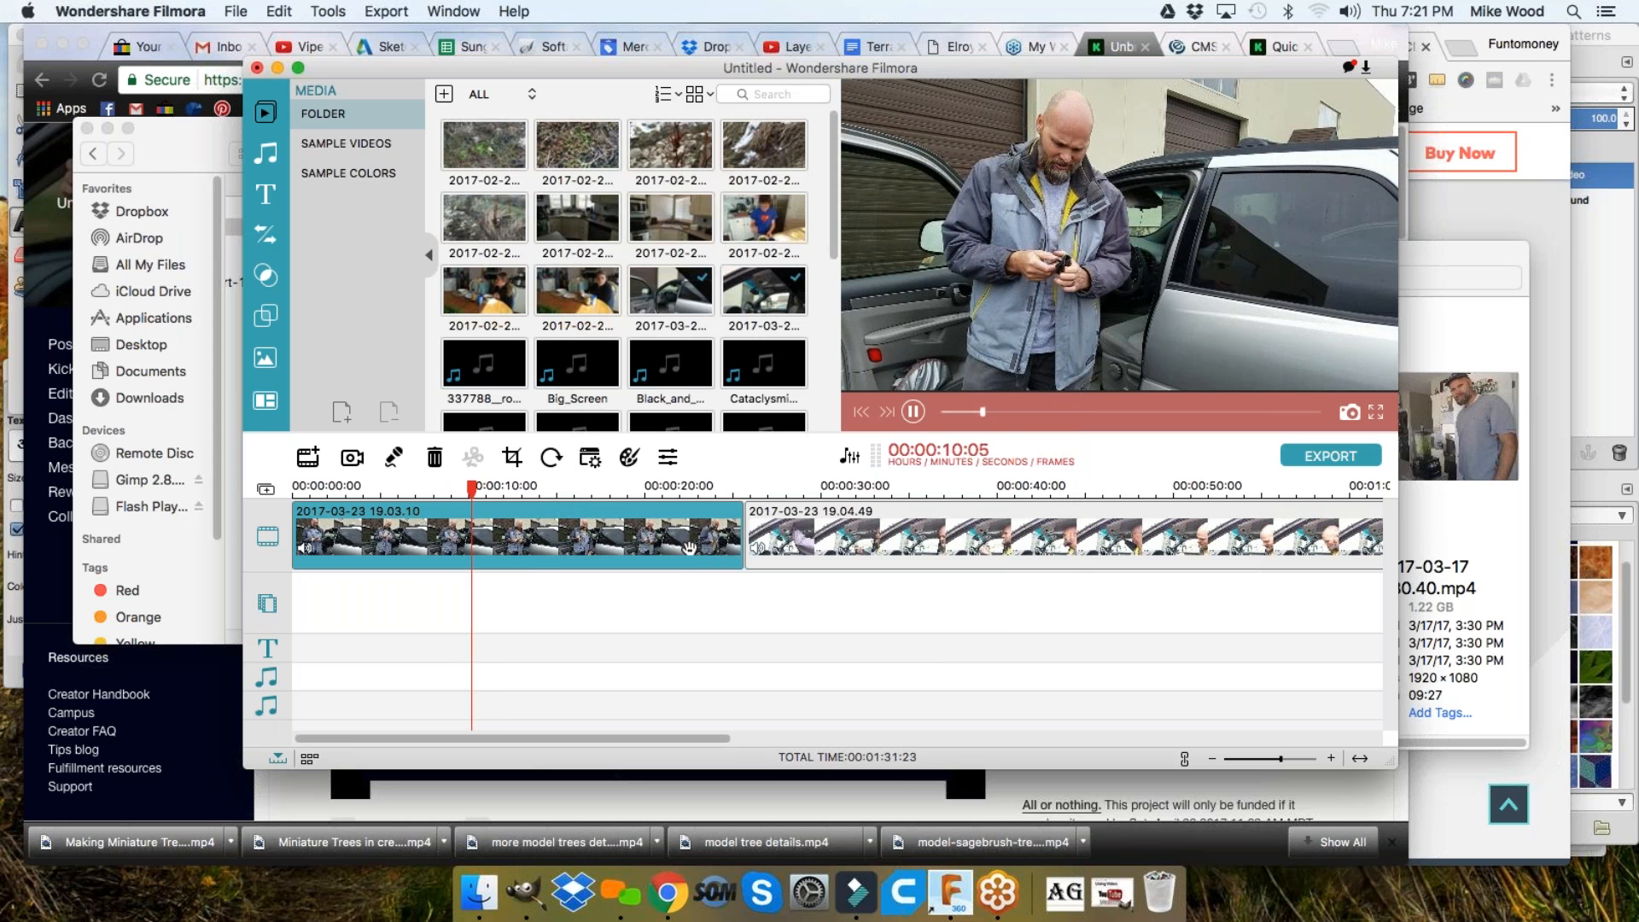
{"action": "key", "text": "space"}
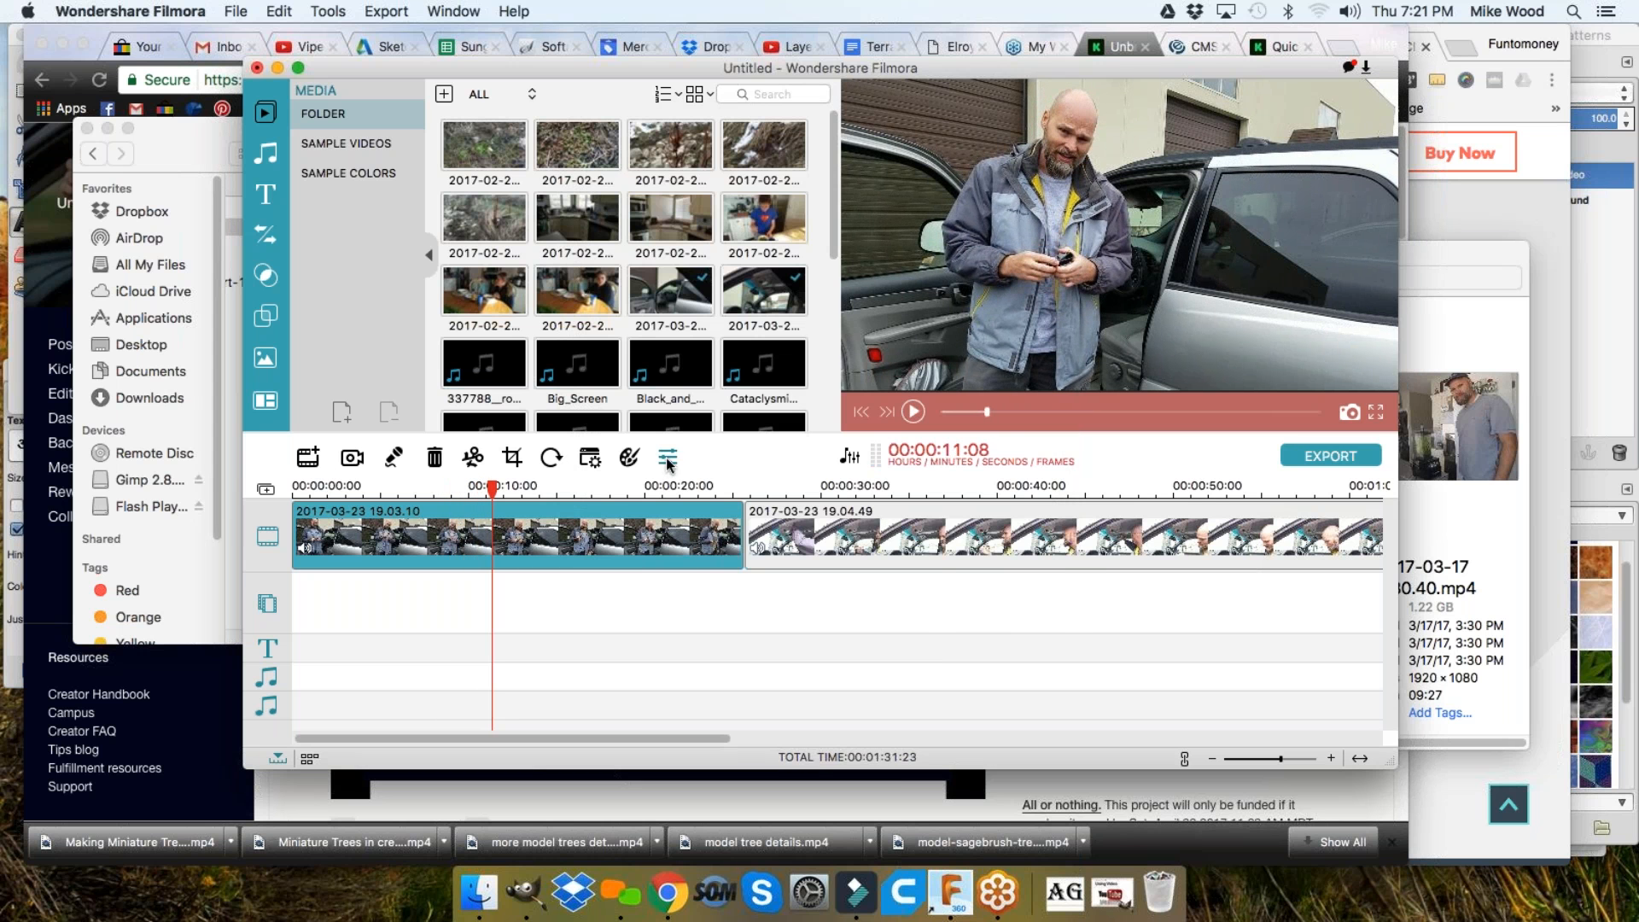
{"action": "double_click", "coordinate": [689, 547]}
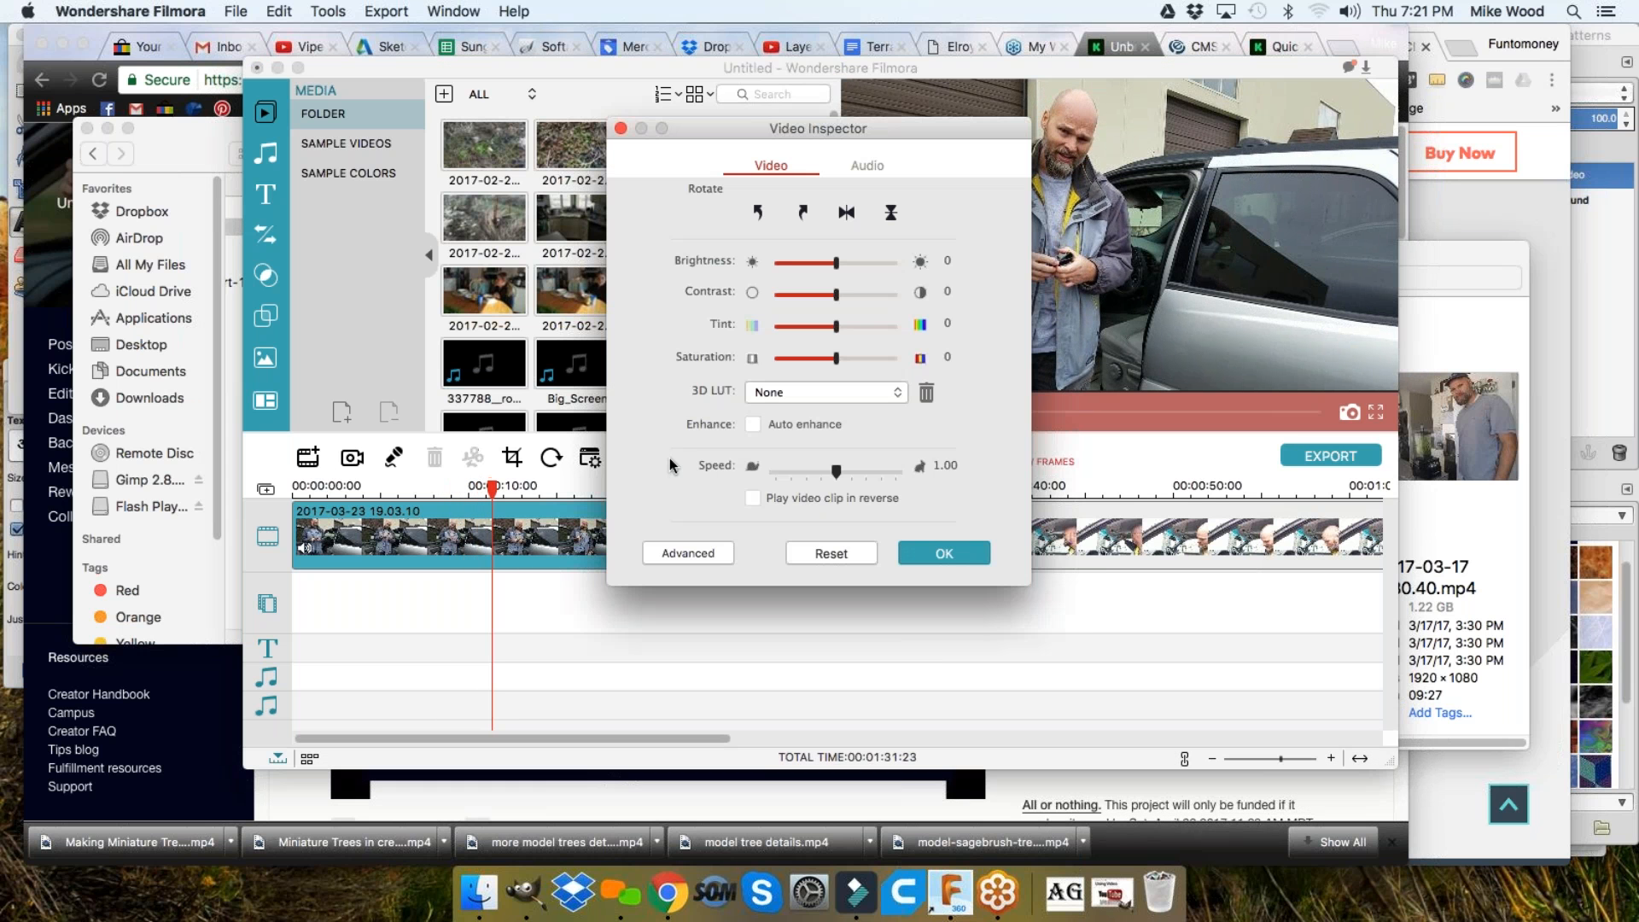
{"action": "left_click", "coordinate": [866, 168]}
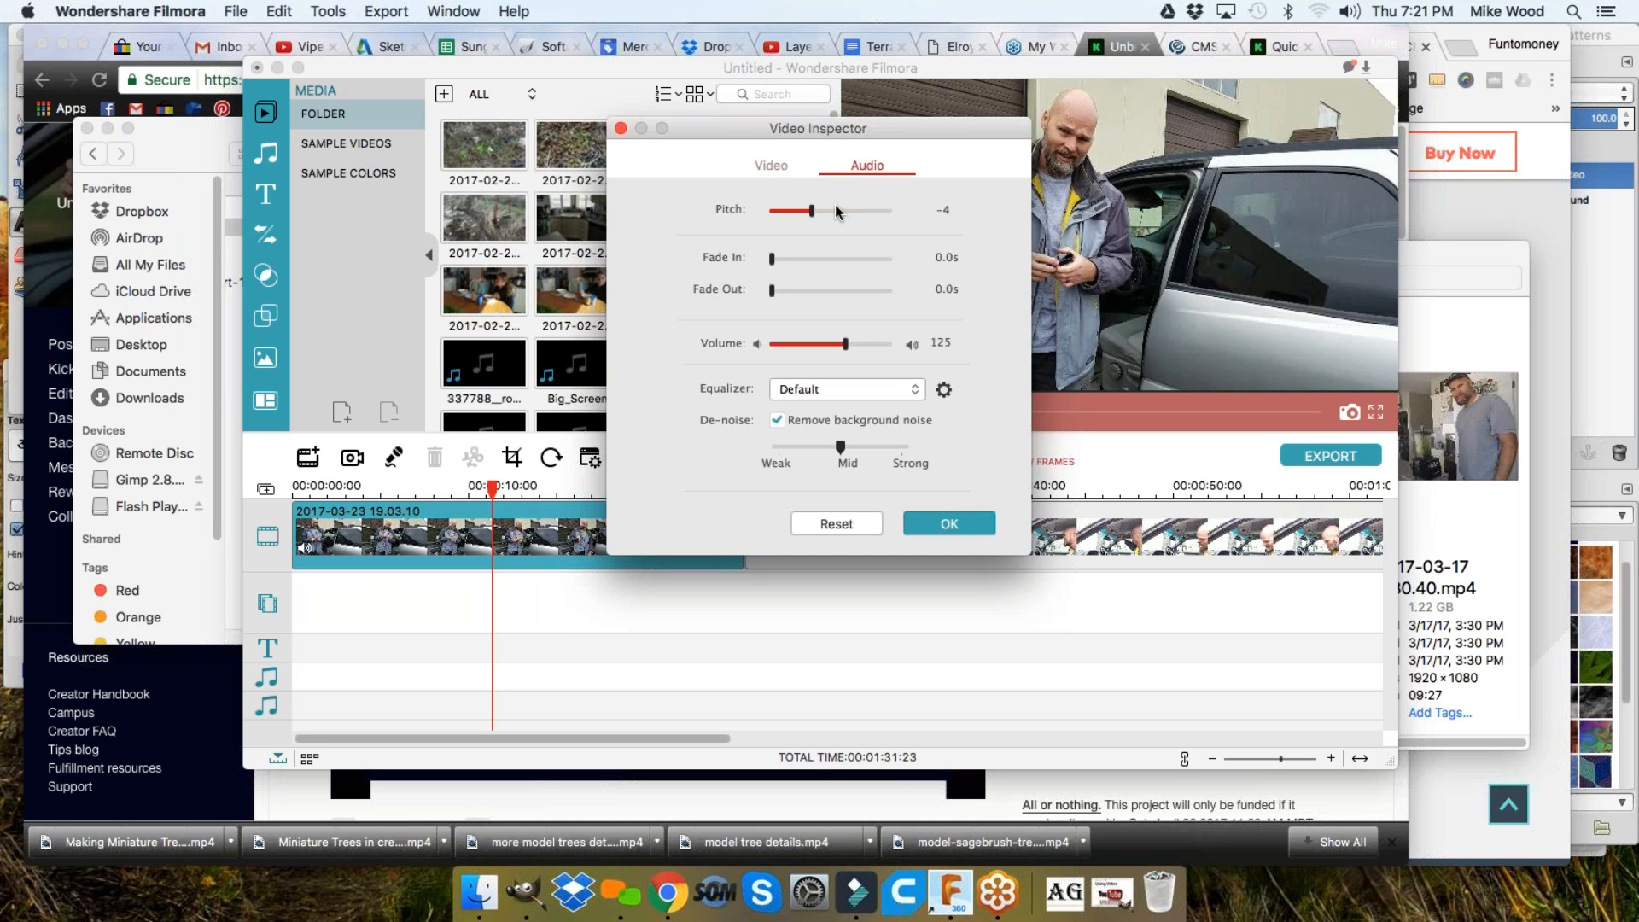
{"action": "left_click", "coordinate": [836, 212]}
{"action": "left_click_drag", "start_coordinate": [836, 212], "coordinate": [840, 214]}
{"action": "left_click", "coordinate": [926, 529]}
Play on through the opening clip to judge its sound, reviewing its audio settings along the way
{"action": "key", "text": "space"}
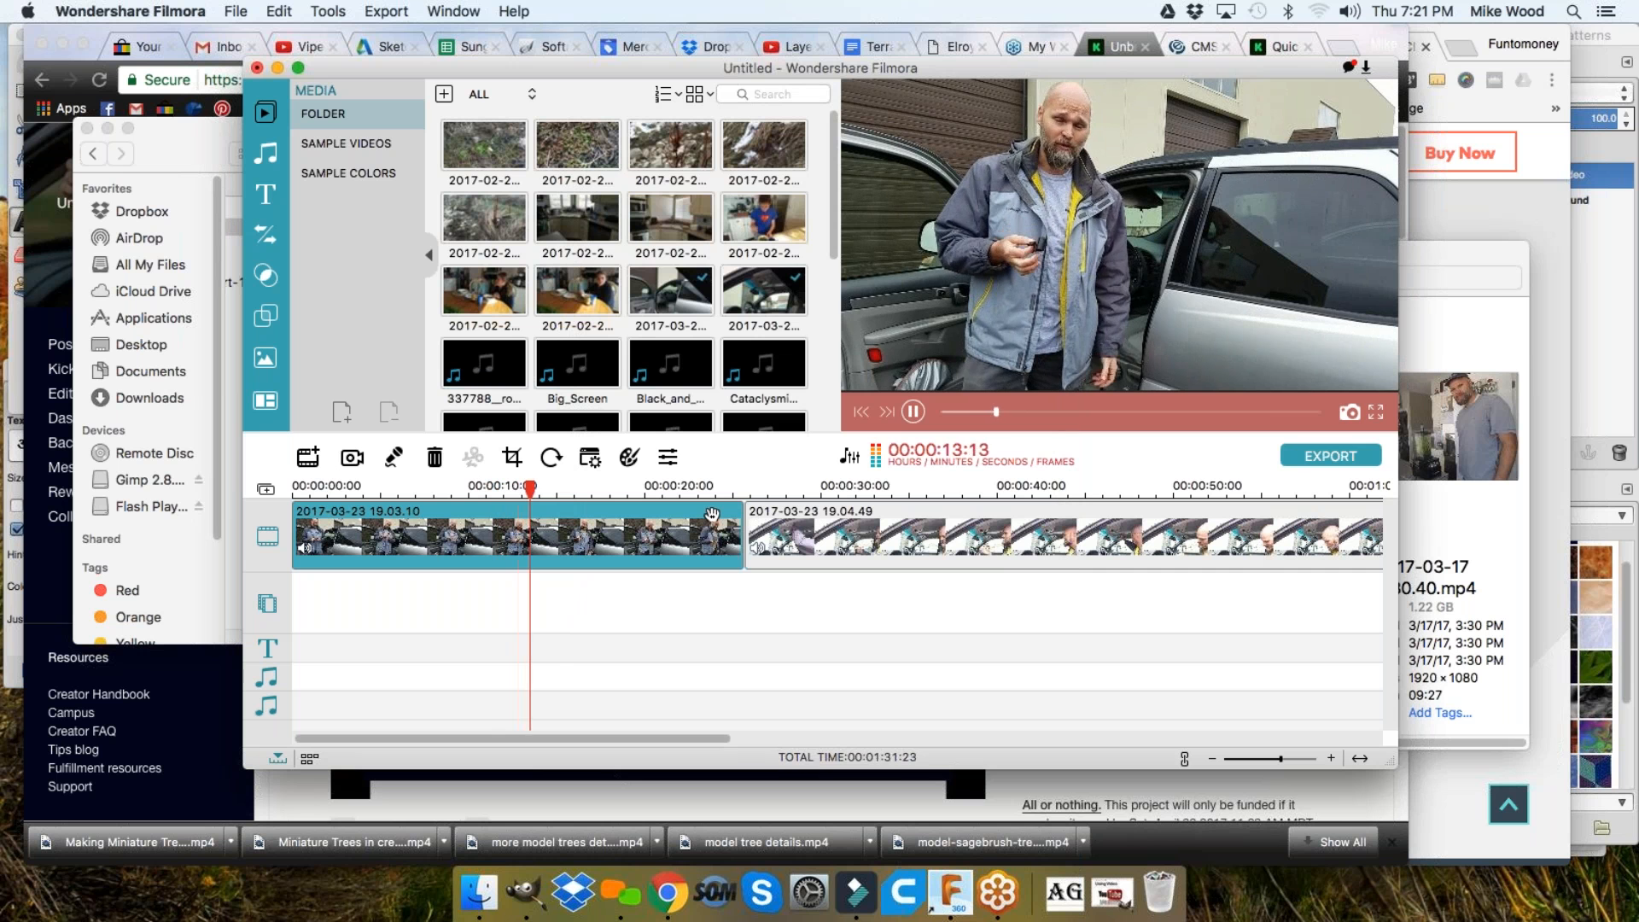
{"action": "key", "text": "space"}
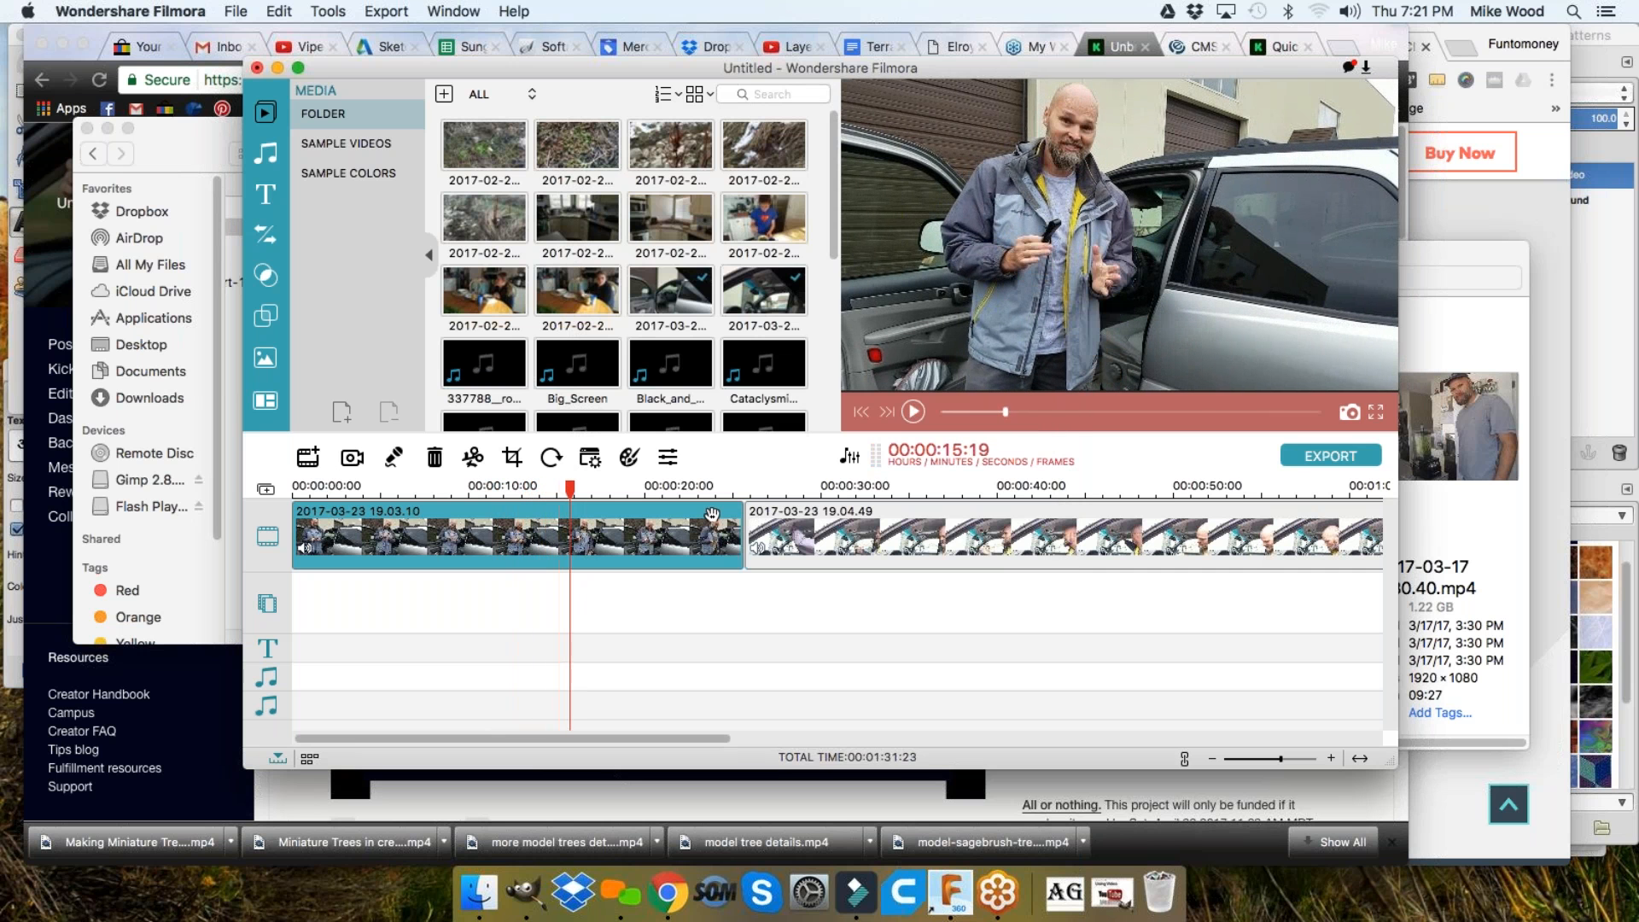
{"action": "left_click", "coordinate": [668, 456]}
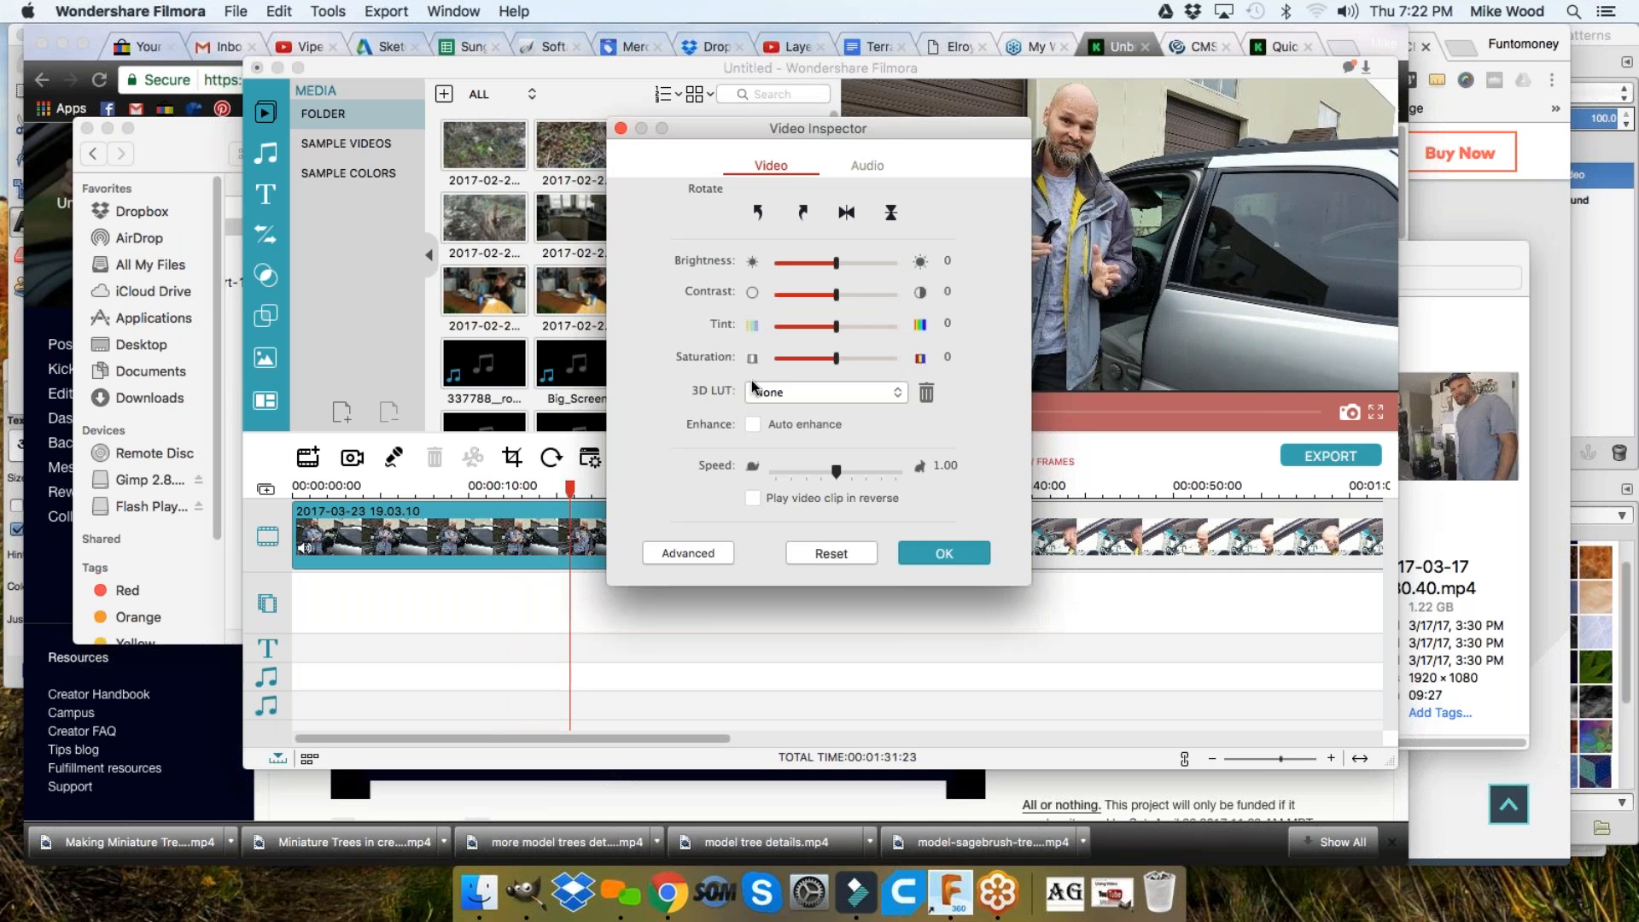
{"action": "left_click", "coordinate": [861, 170]}
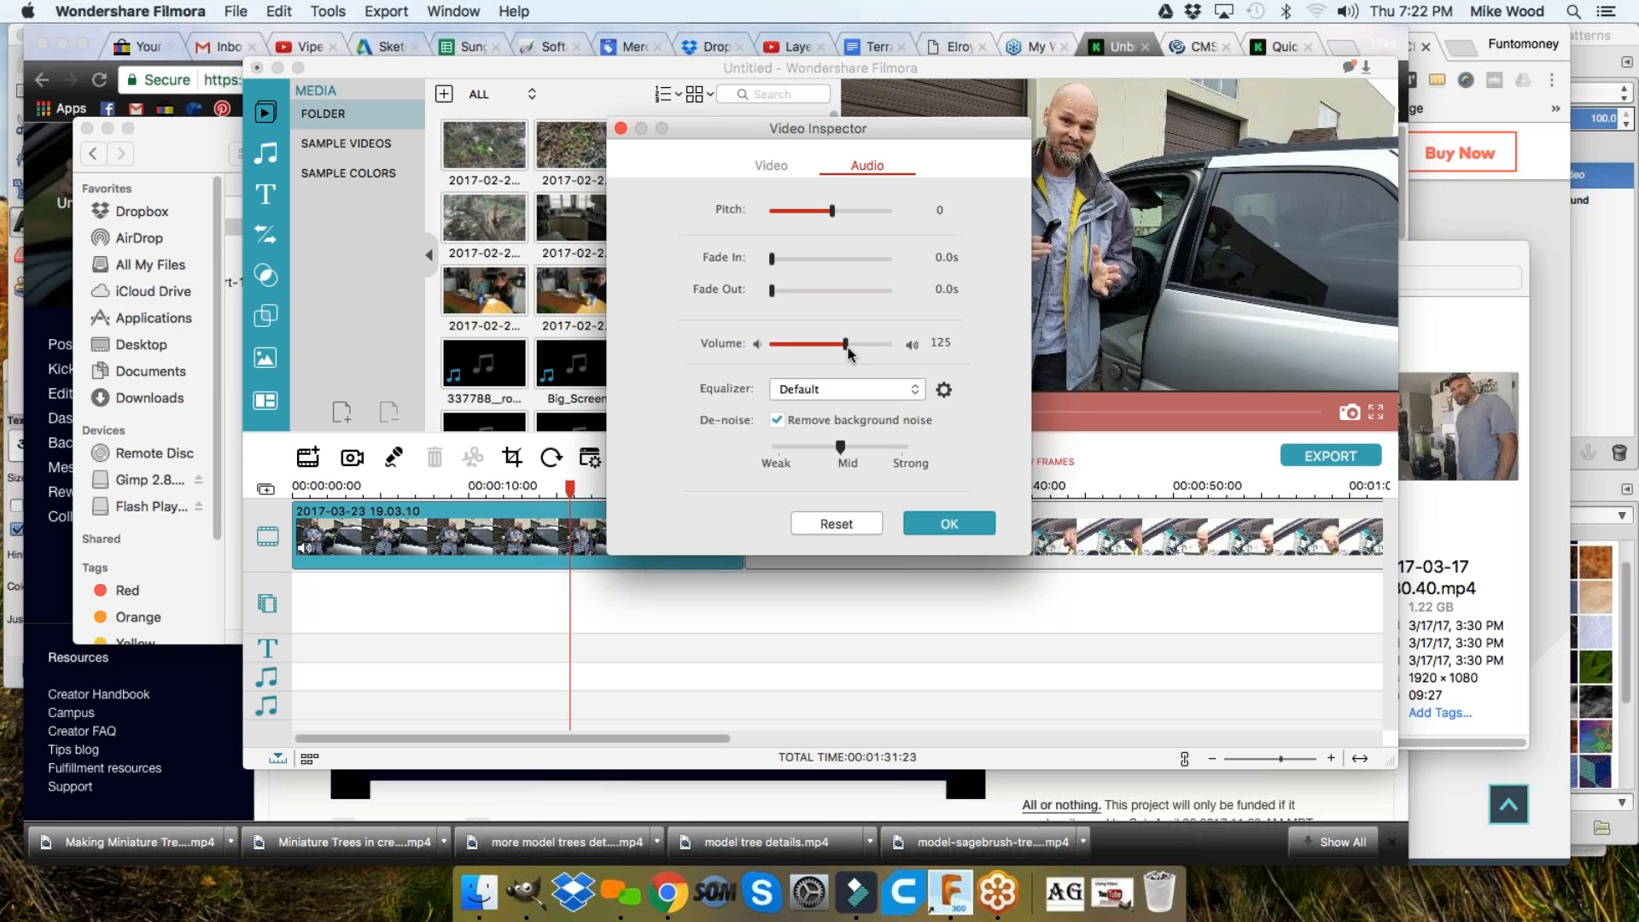
{"action": "left_click", "coordinate": [950, 522]}
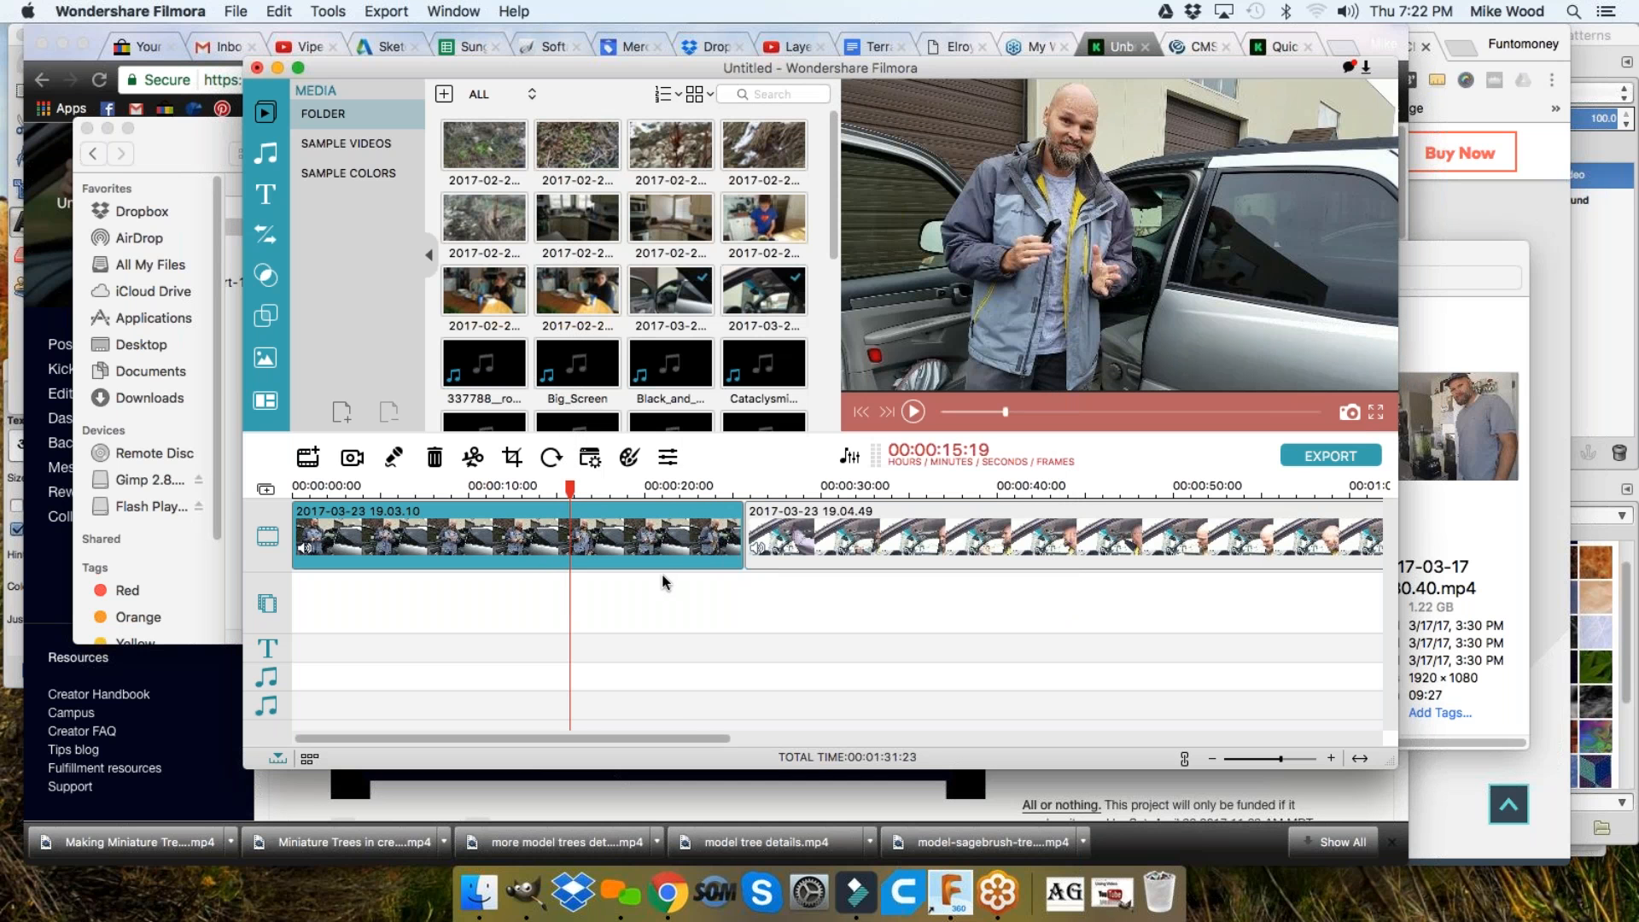
{"action": "key", "text": "space"}
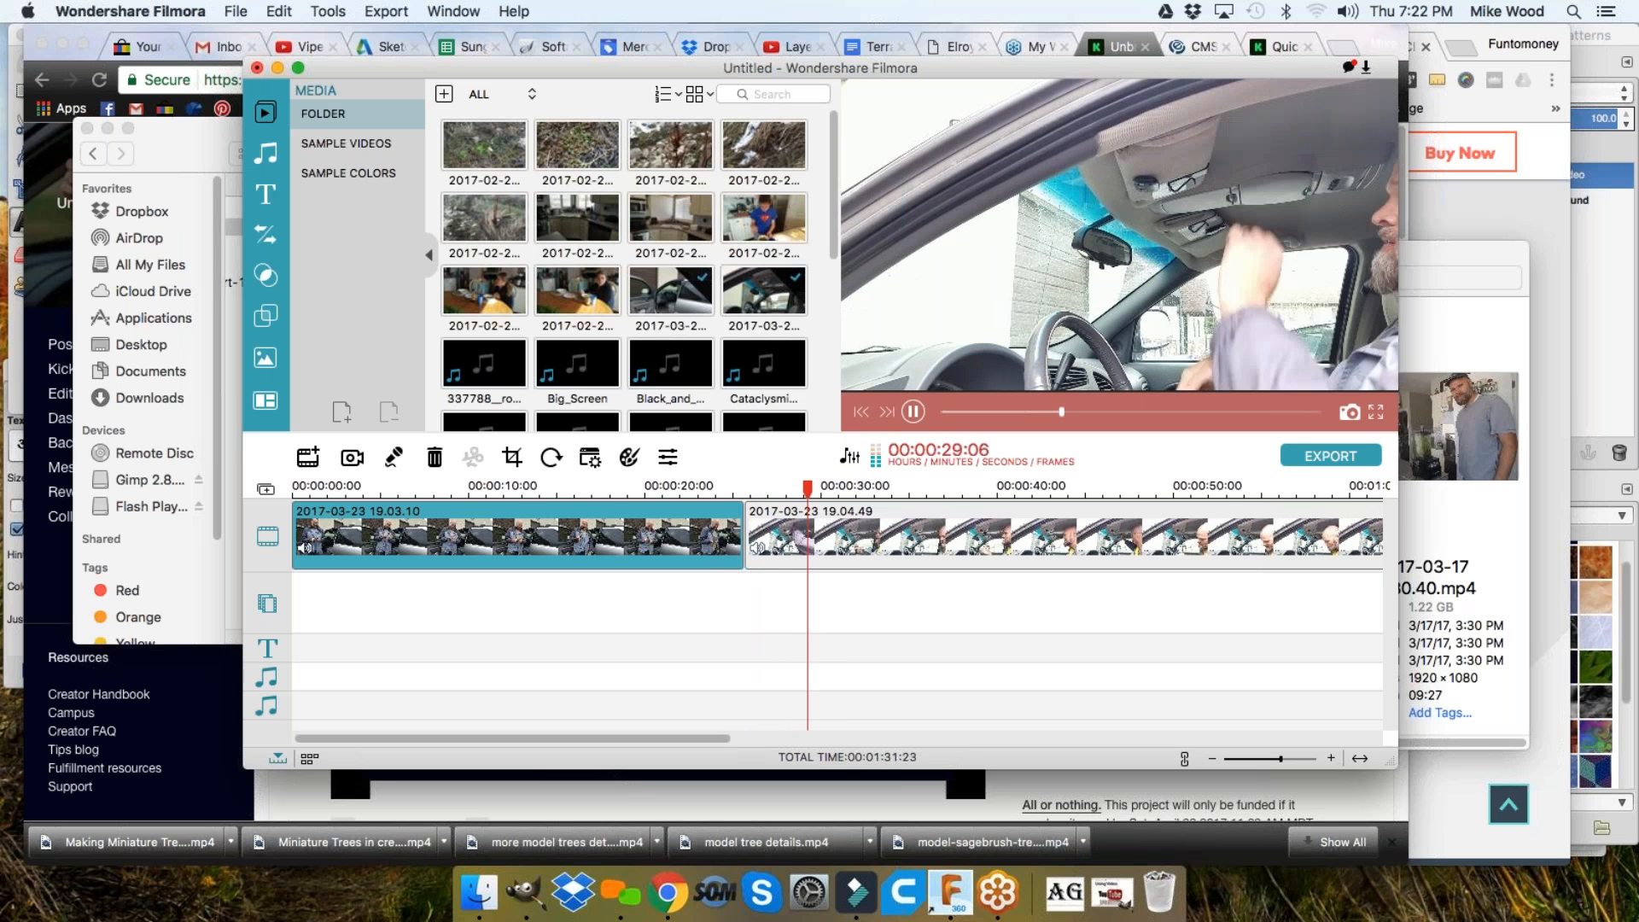
{"action": "key", "text": "space"}
Turn off background-noise removal for the opening clip, apply it, and replay the clip from the start
{"action": "left_click", "coordinate": [653, 538]}
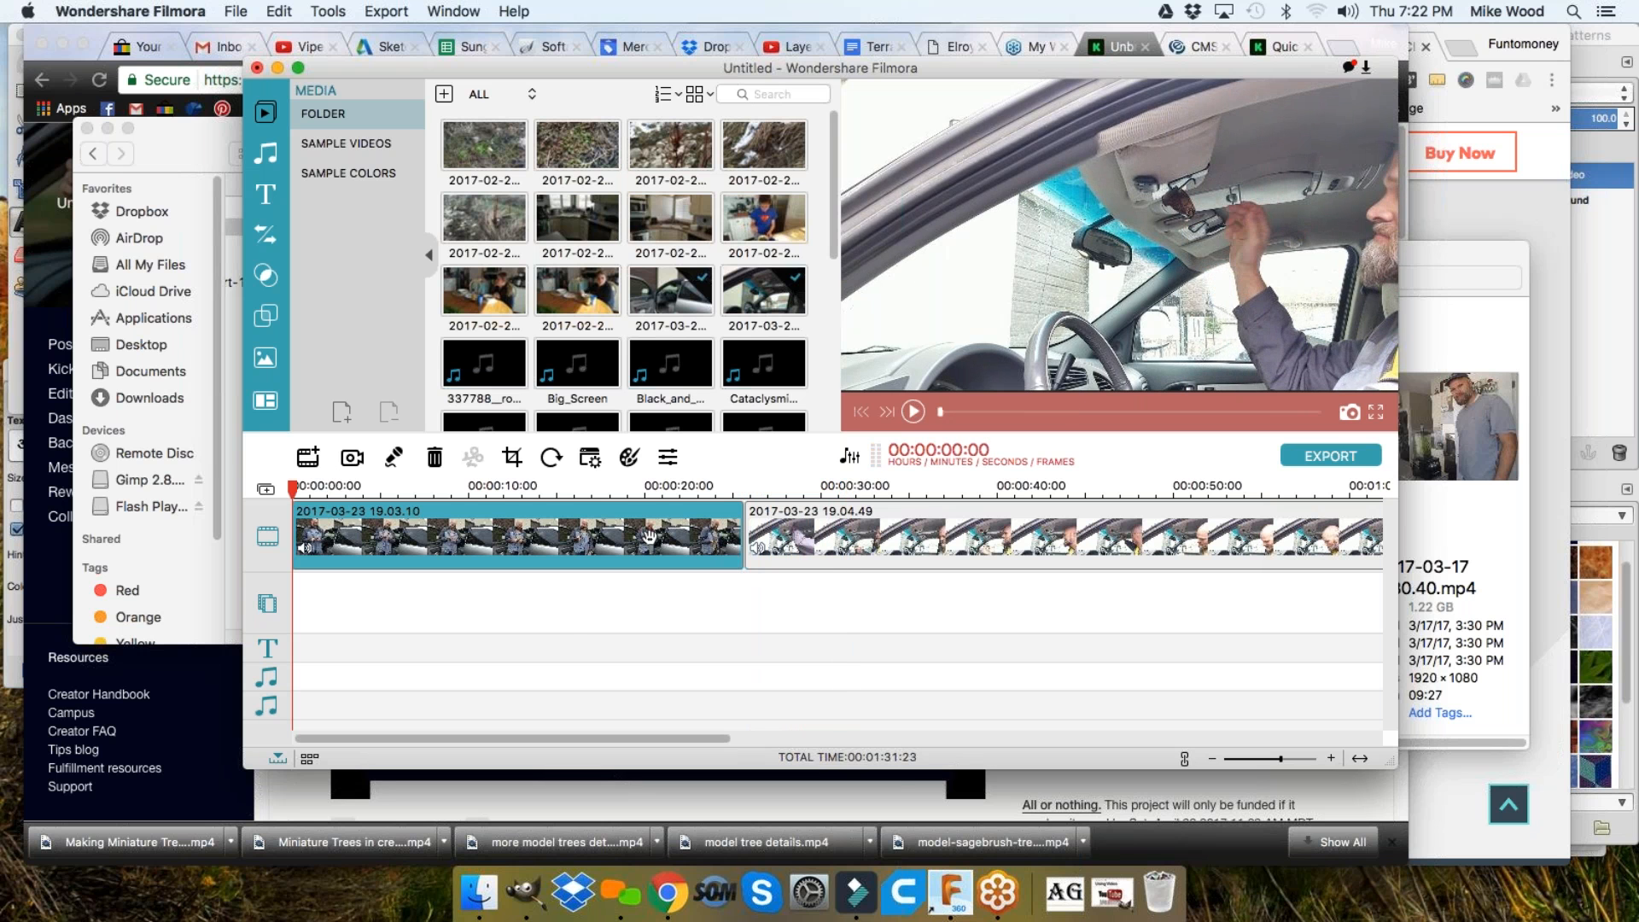
{"action": "left_click", "coordinate": [666, 459]}
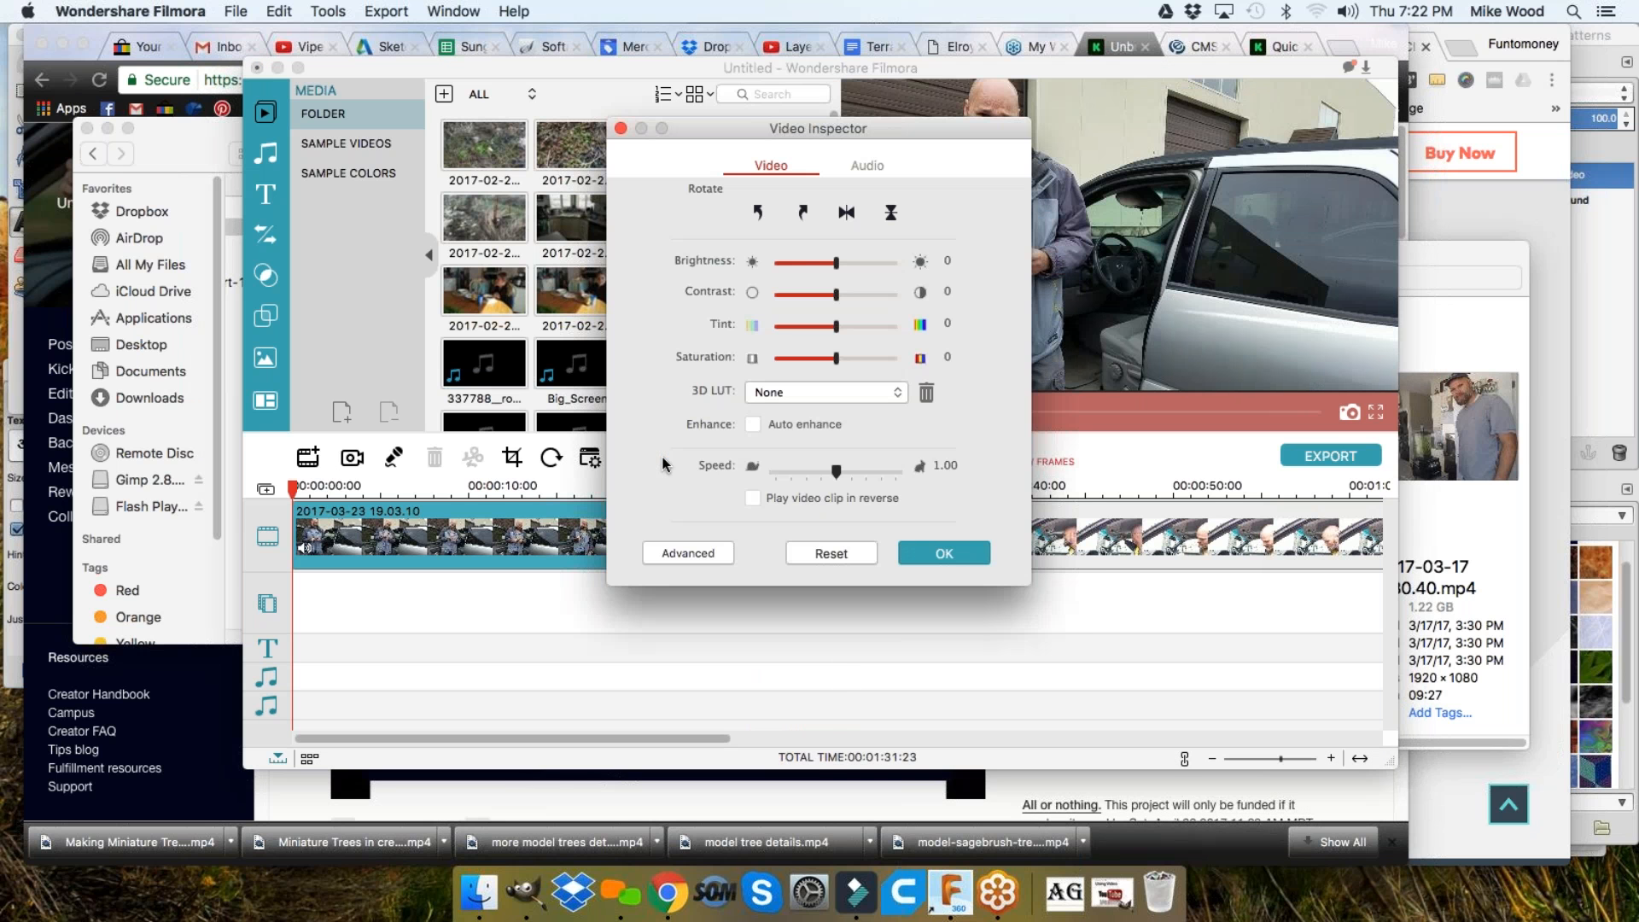
{"action": "left_click", "coordinate": [868, 165]}
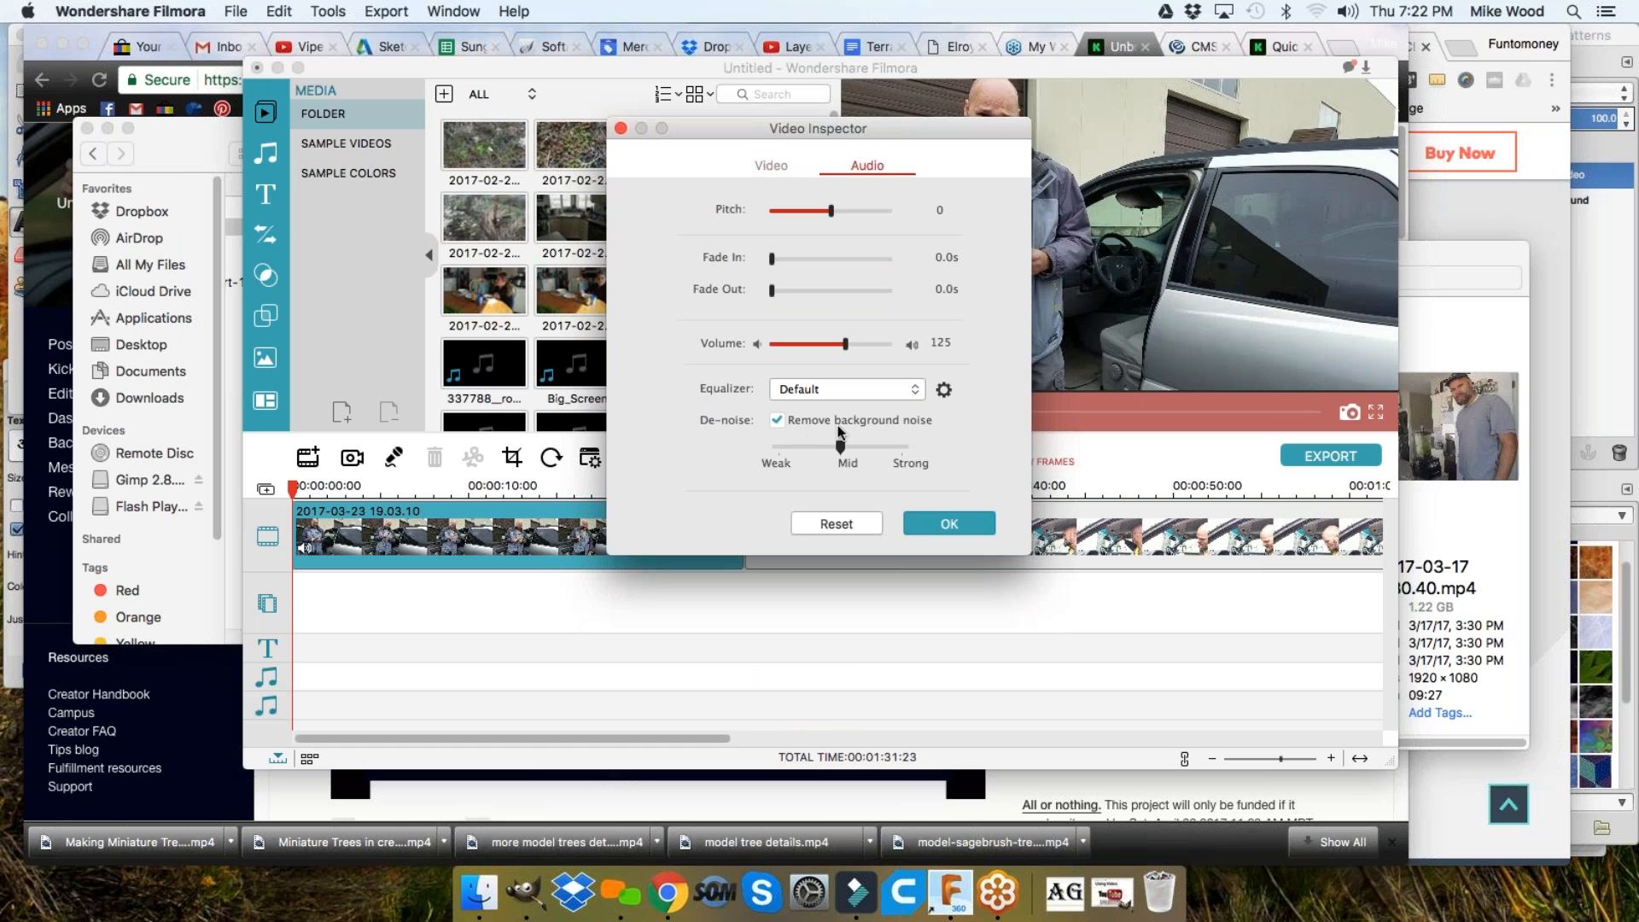
{"action": "left_click", "coordinate": [777, 420]}
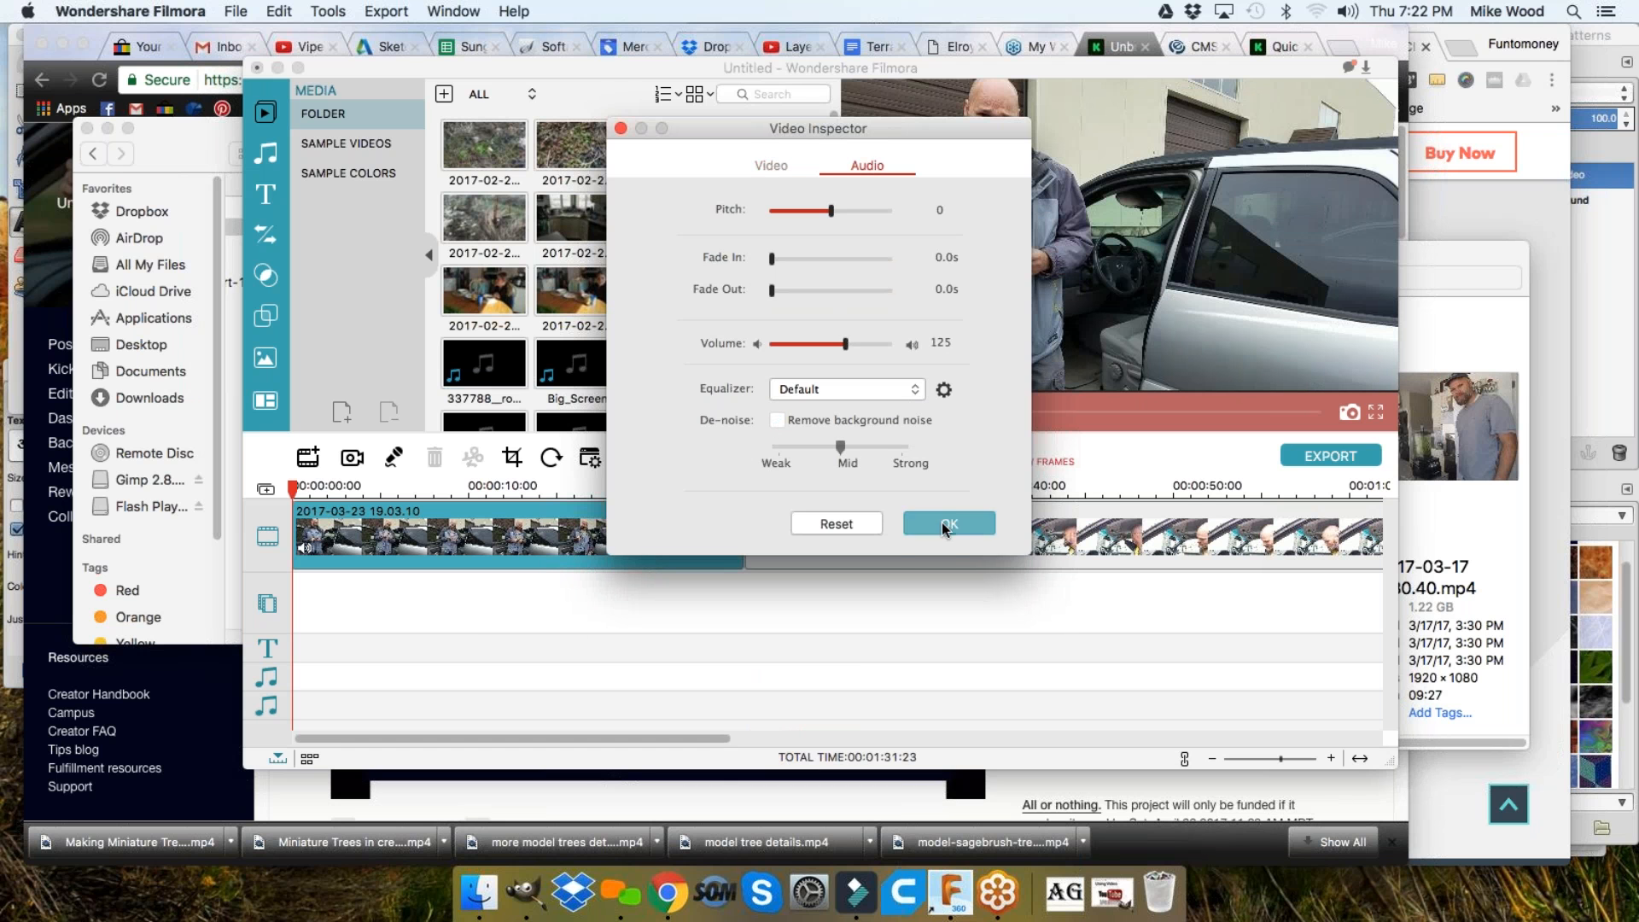
{"action": "left_click", "coordinate": [982, 517]}
{"action": "key", "text": "space"}
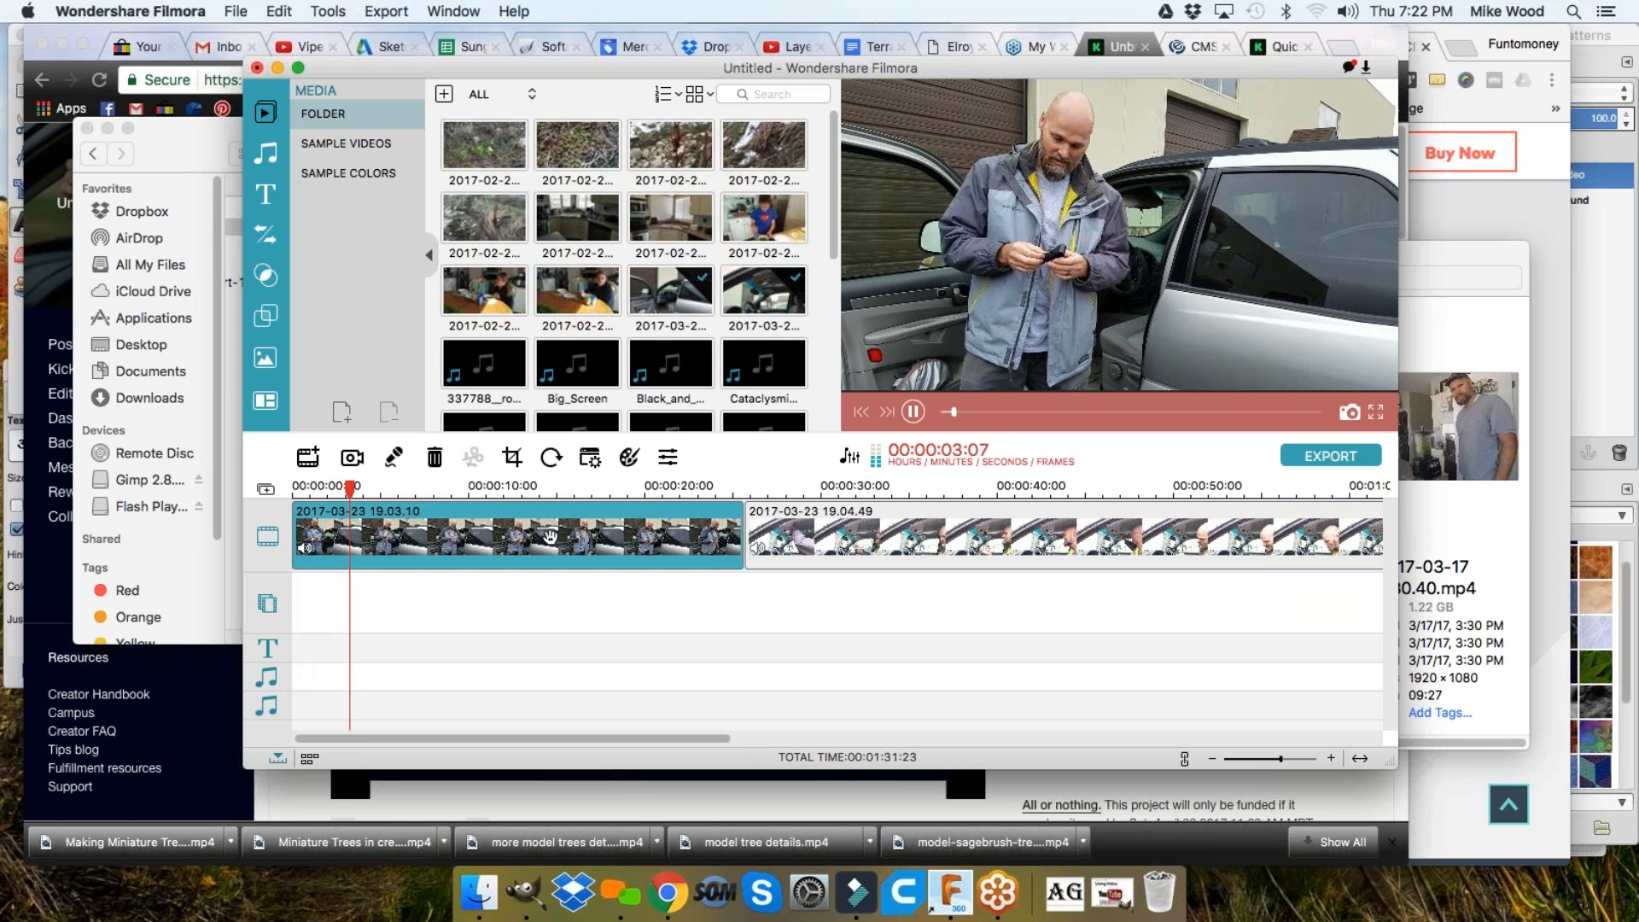
{"action": "key", "text": "space"}
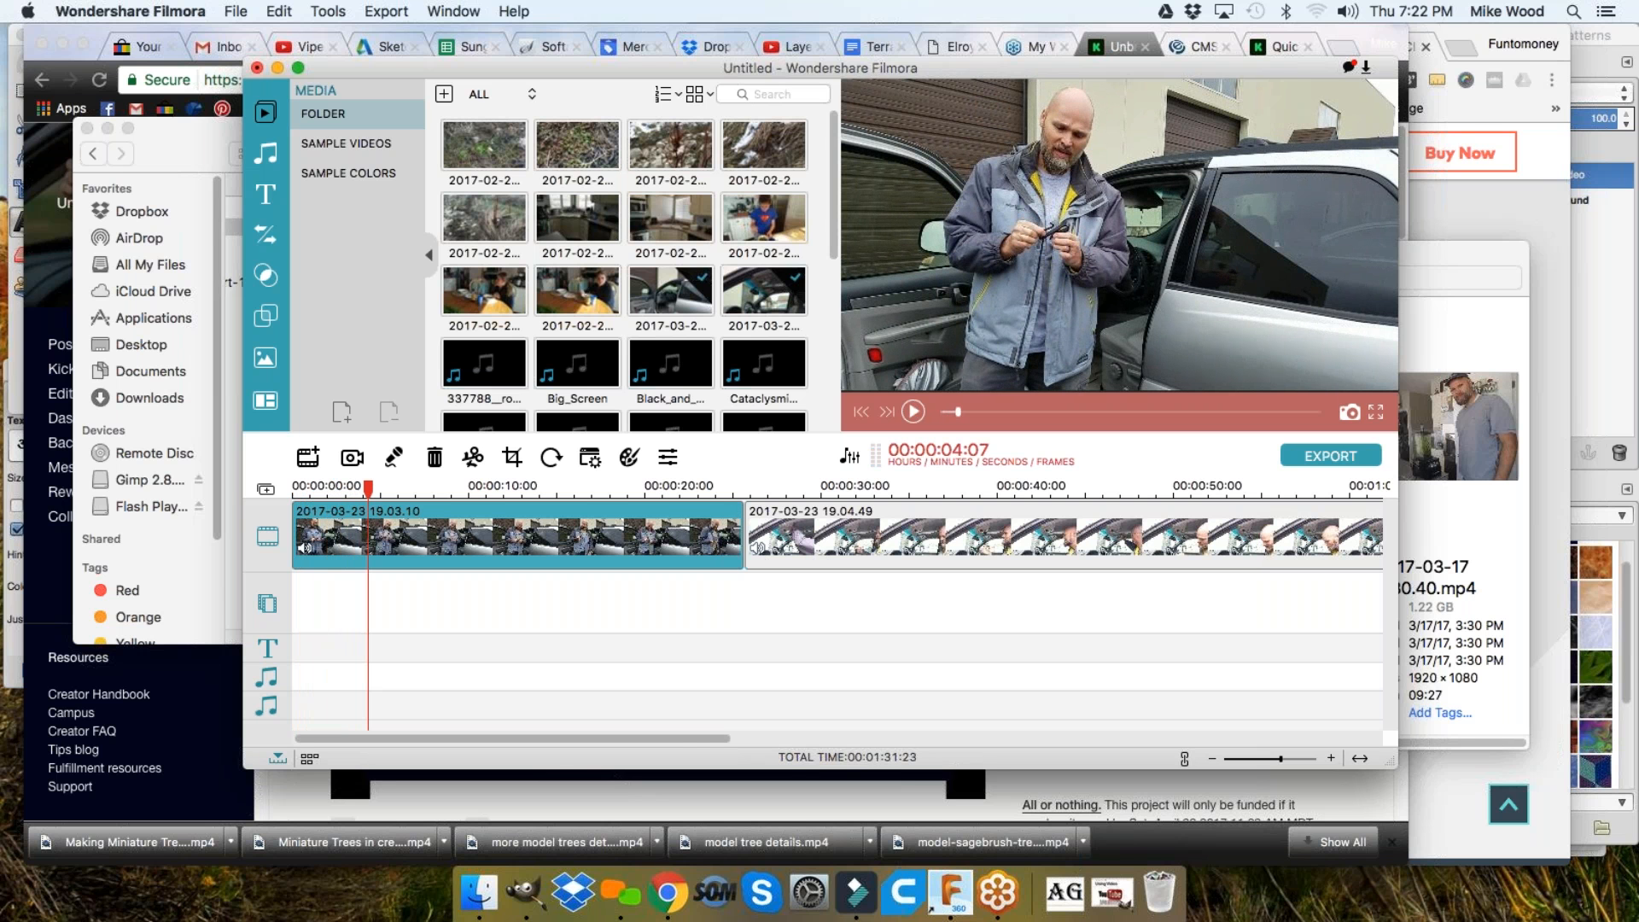
Browse the transitions library for use between the first two clips and preview Dissolve and Drop_bounce
{"action": "left_click_drag", "start_coordinate": [702, 739], "coordinate": [755, 739]}
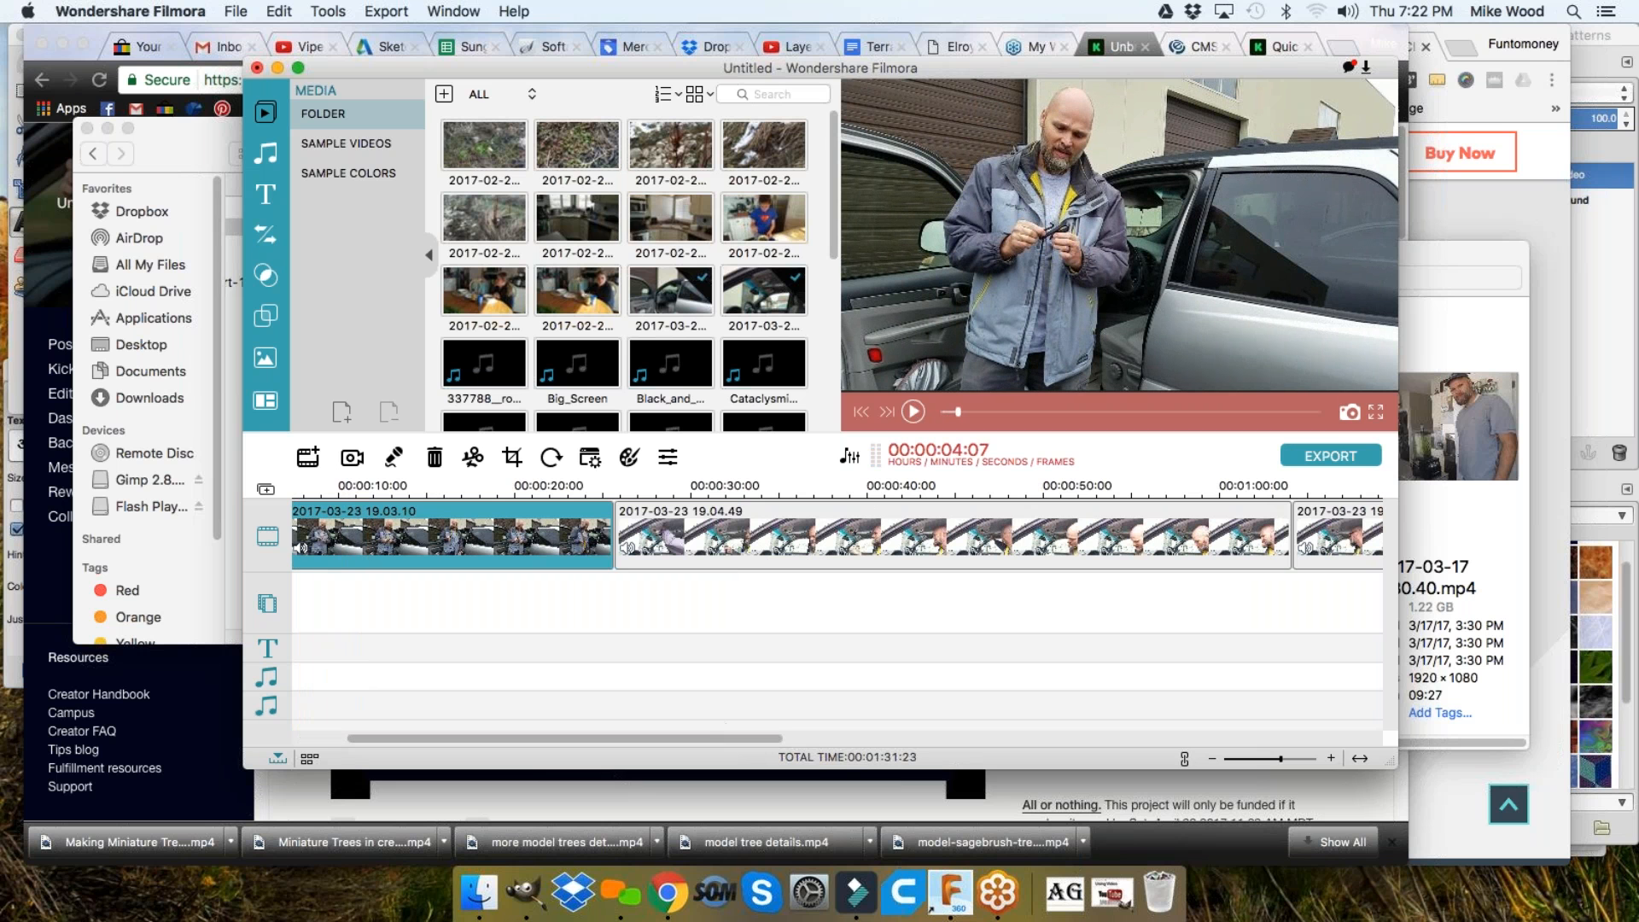
{"action": "left_click", "coordinate": [266, 238]}
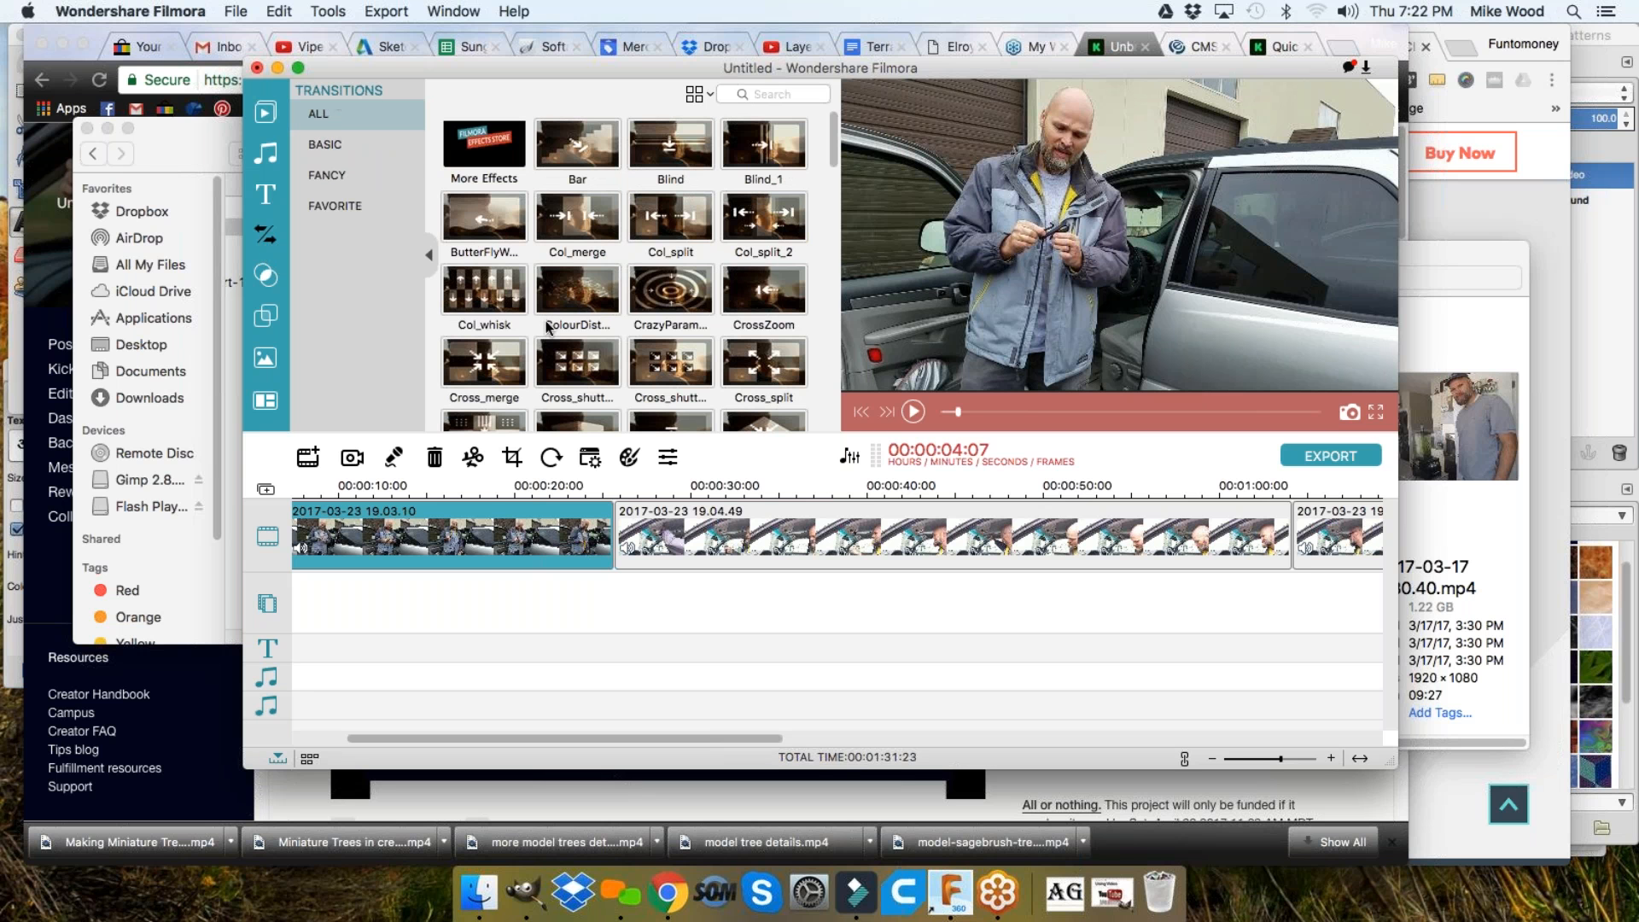
{"action": "scroll", "coordinate": [676, 227], "scroll_direction": "down", "scroll_amount": 2}
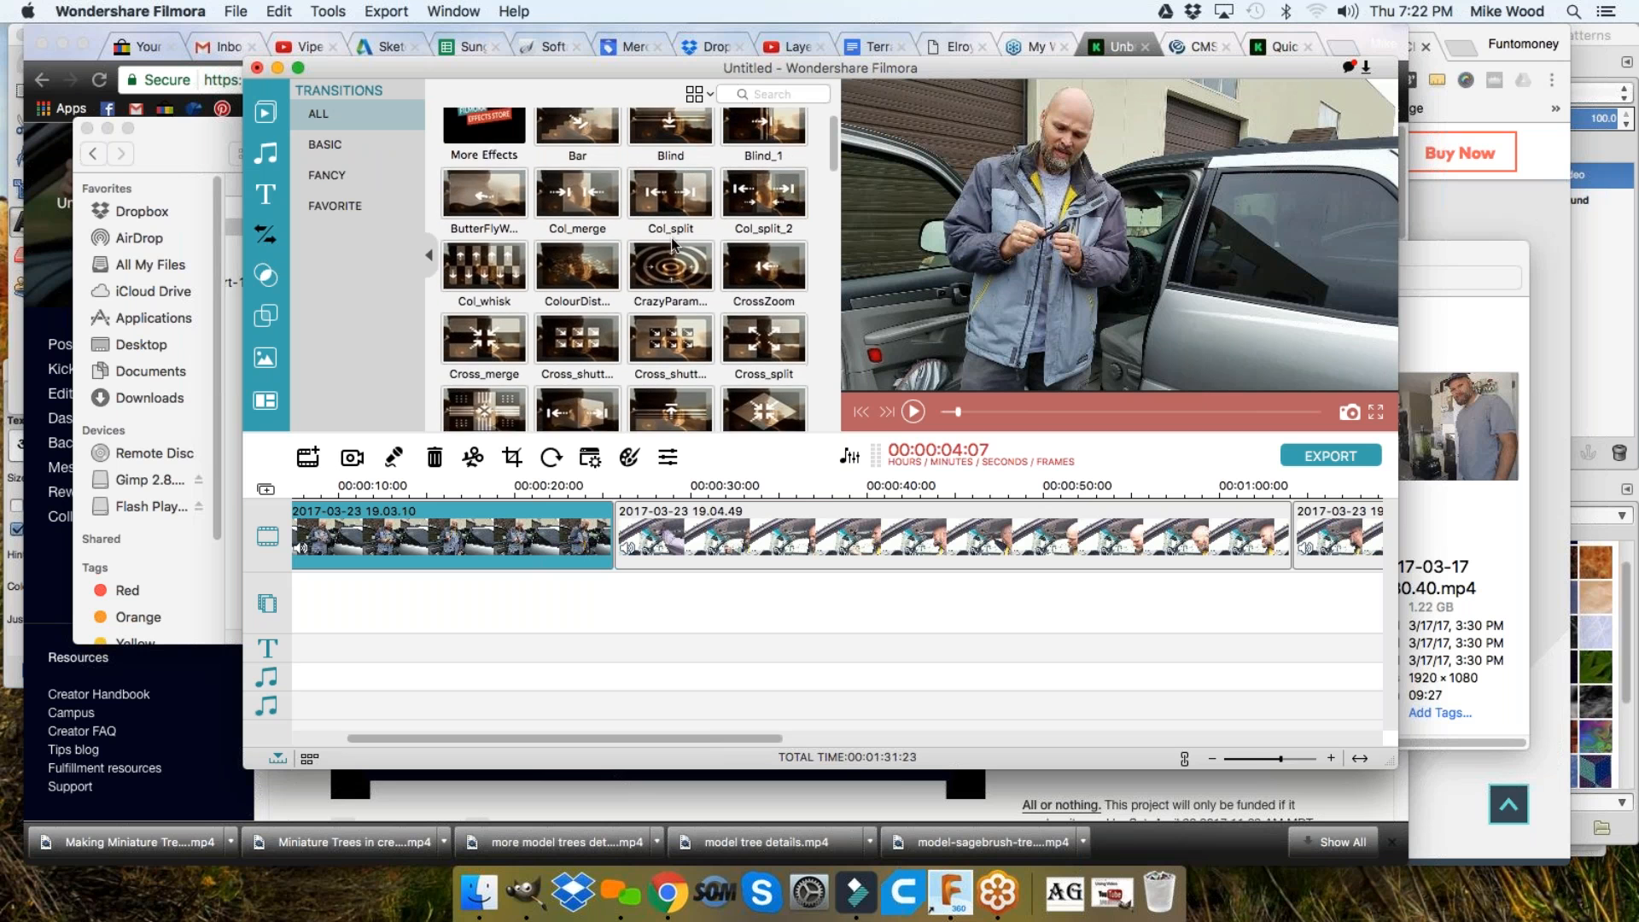
{"action": "scroll", "coordinate": [670, 247], "scroll_direction": "up", "scroll_amount": 1}
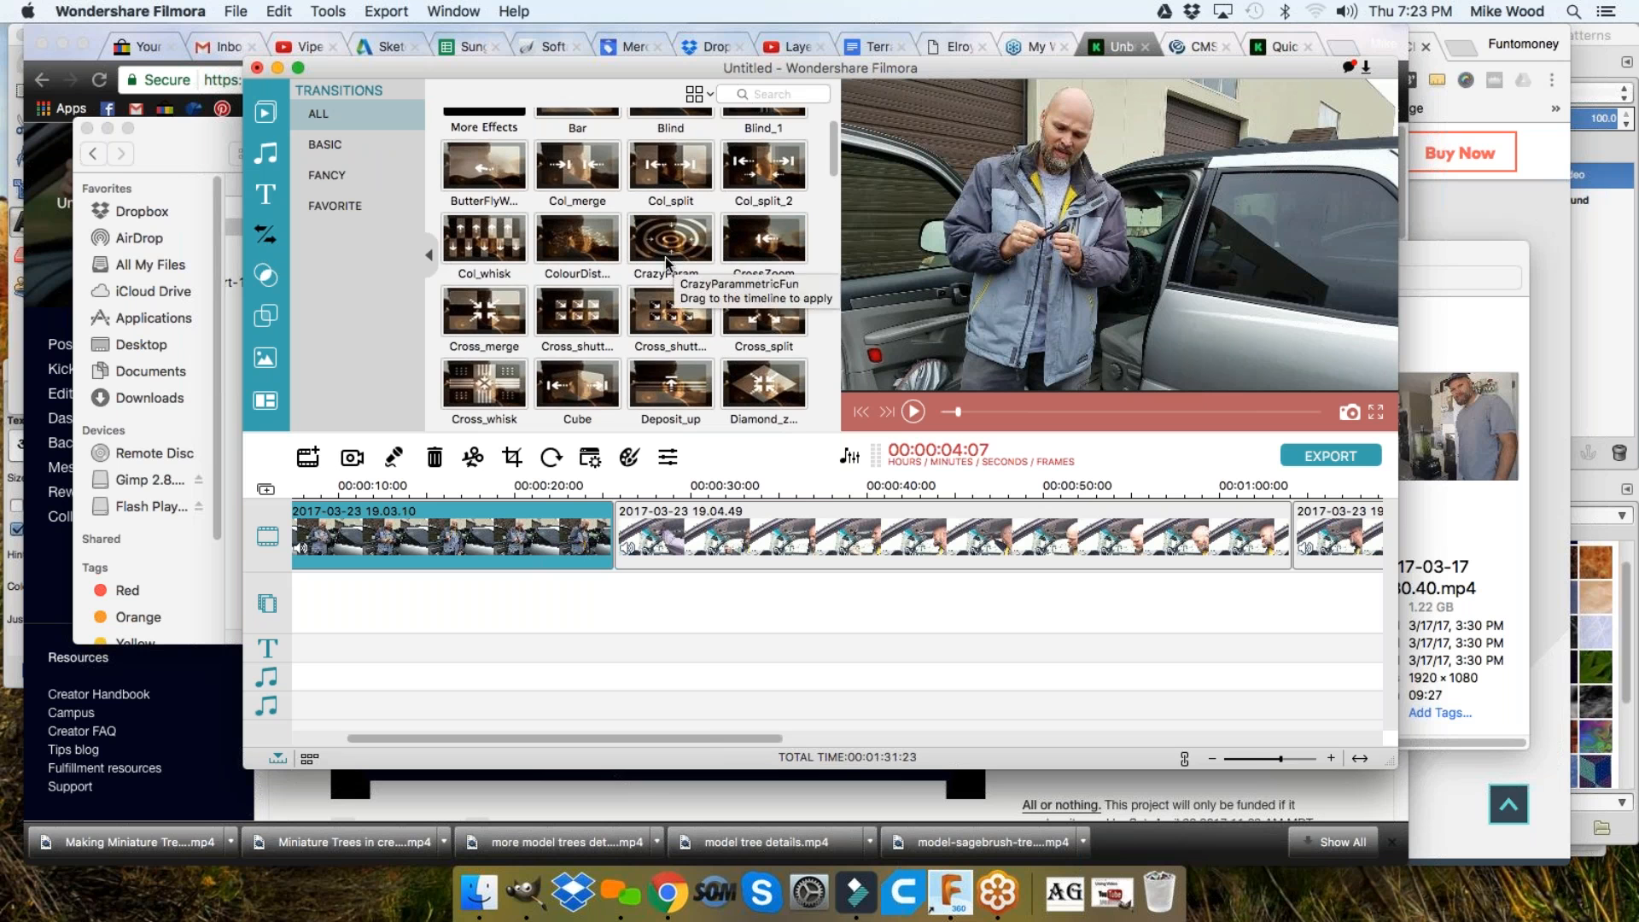
{"action": "scroll", "coordinate": [670, 256], "scroll_direction": "down", "scroll_amount": 3}
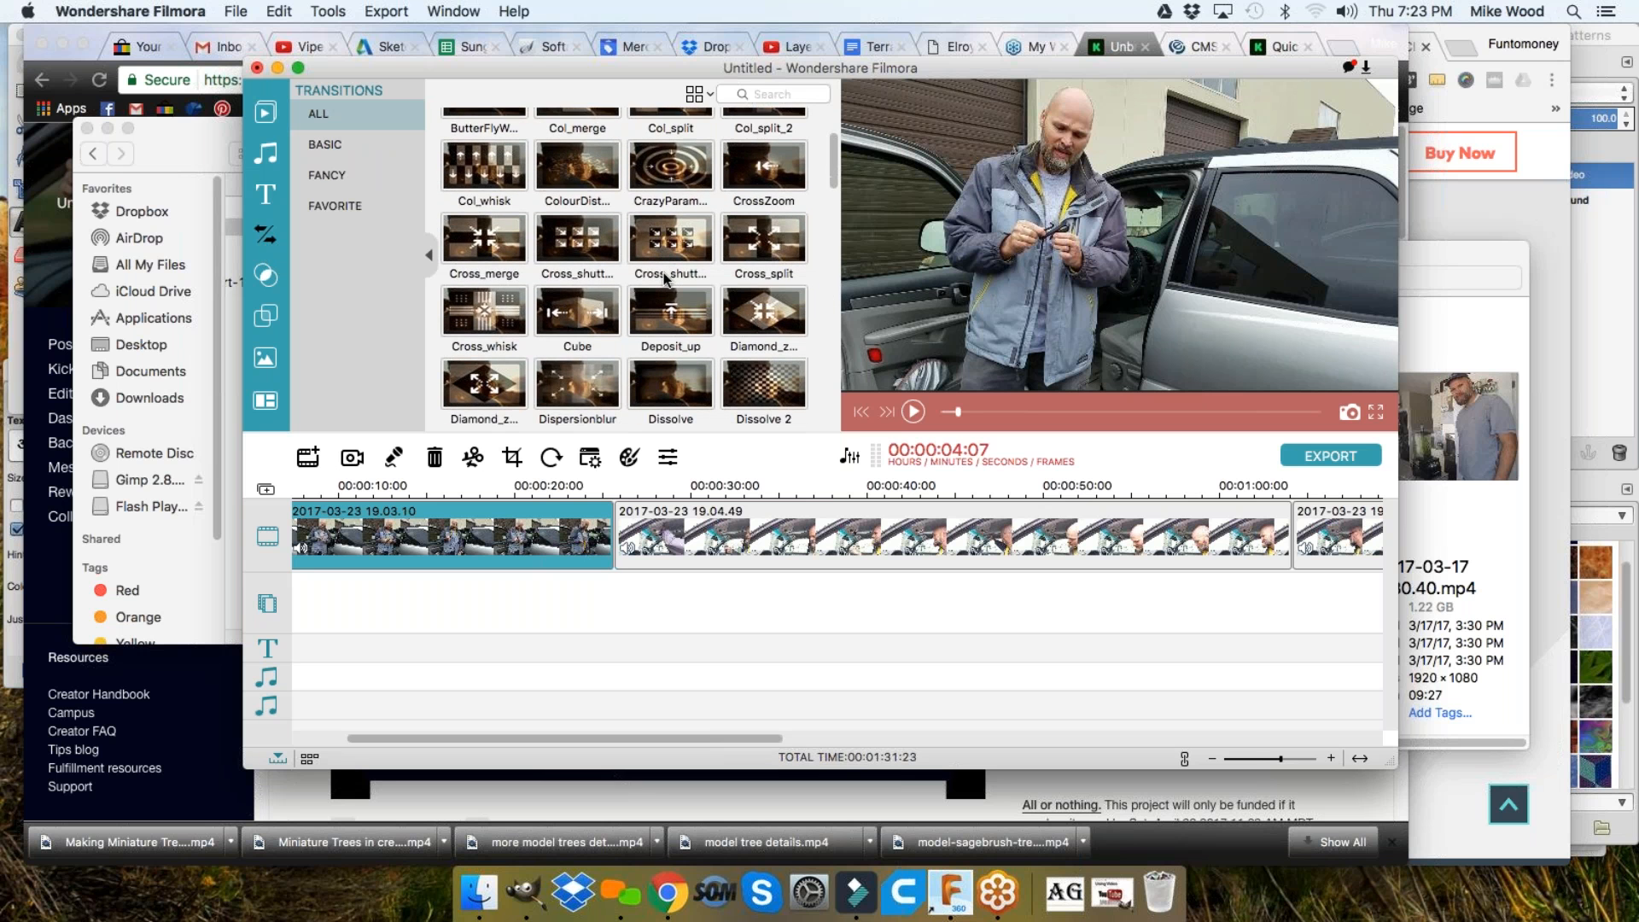
{"action": "scroll", "coordinate": [666, 278], "scroll_direction": "down", "scroll_amount": 5}
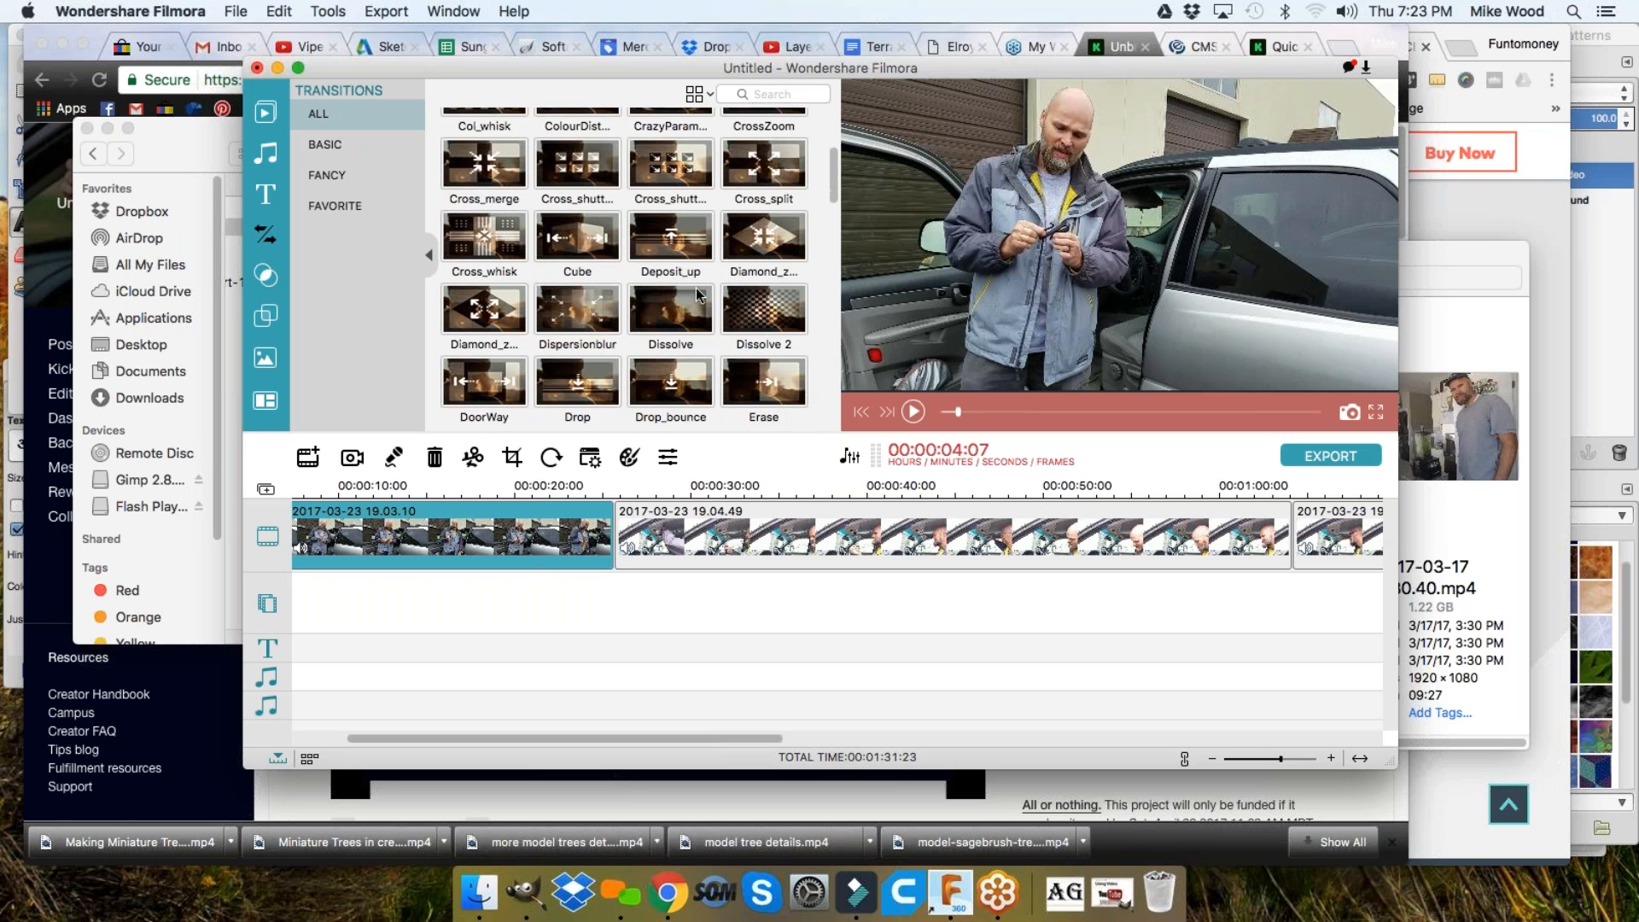
{"action": "scroll", "coordinate": [704, 314], "scroll_direction": "down", "scroll_amount": 2}
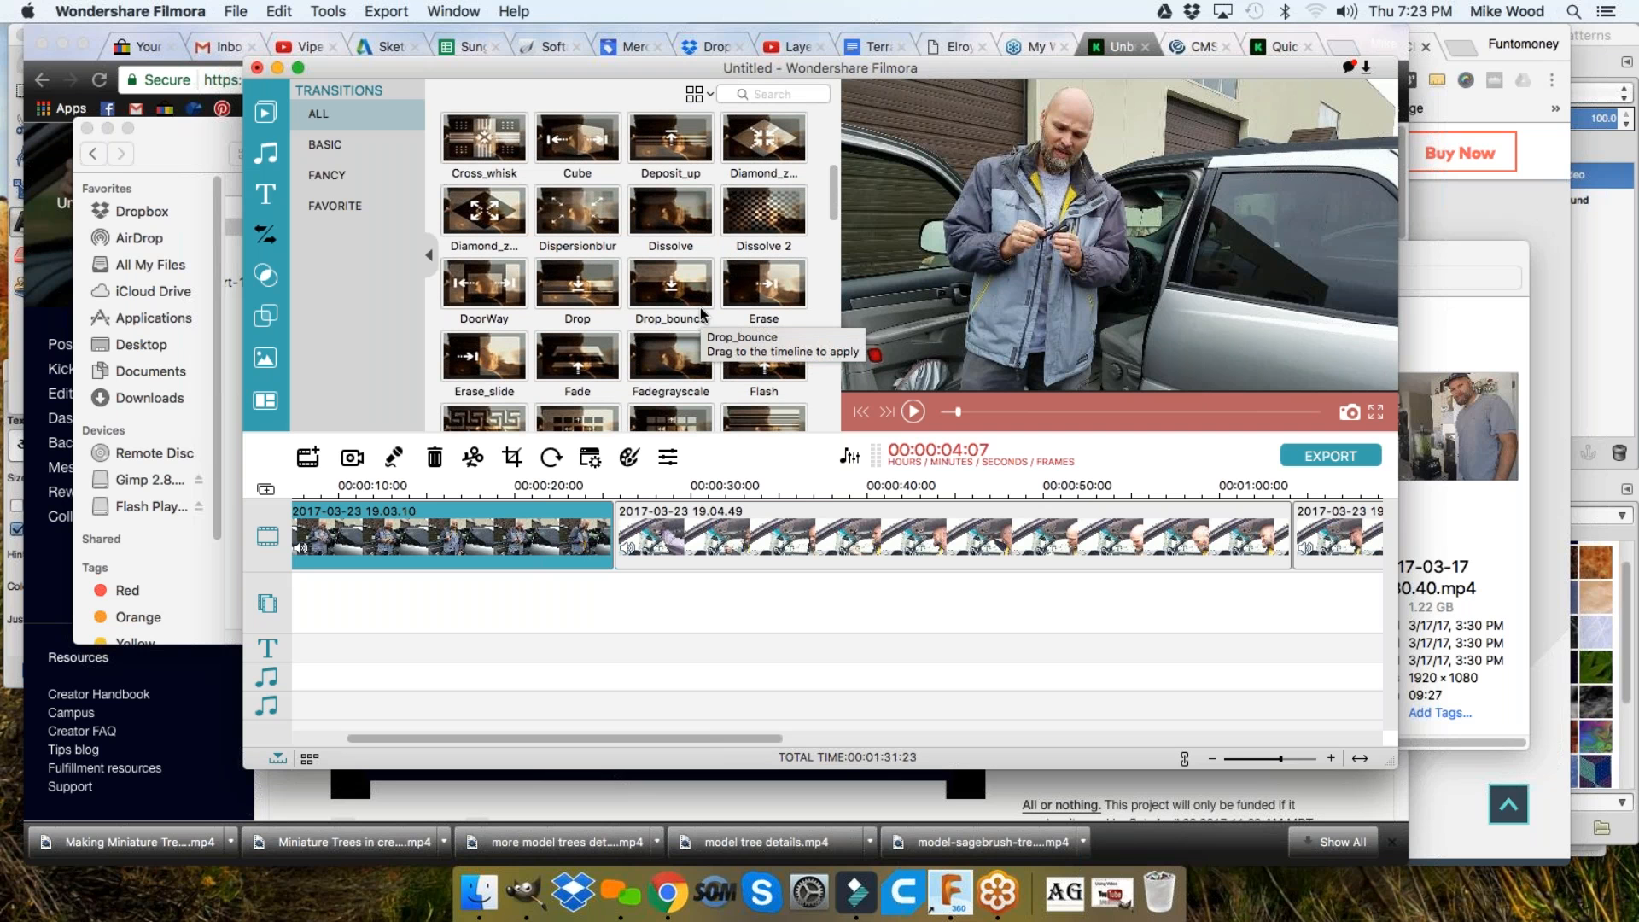
{"action": "left_click", "coordinate": [675, 214]}
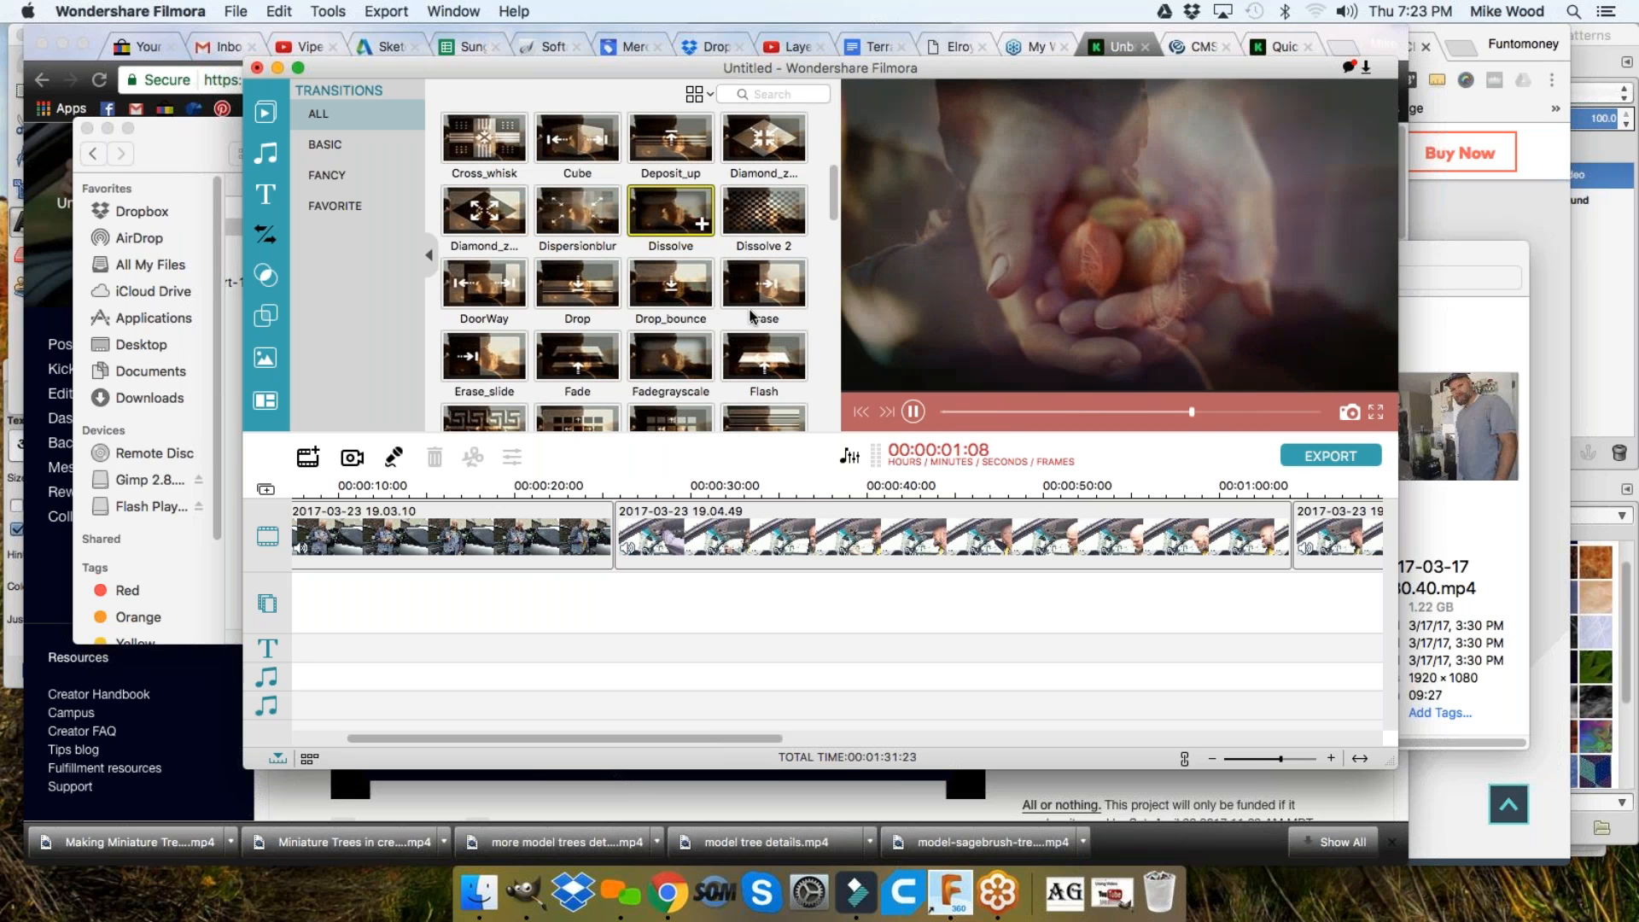
{"action": "left_click", "coordinate": [662, 290]}
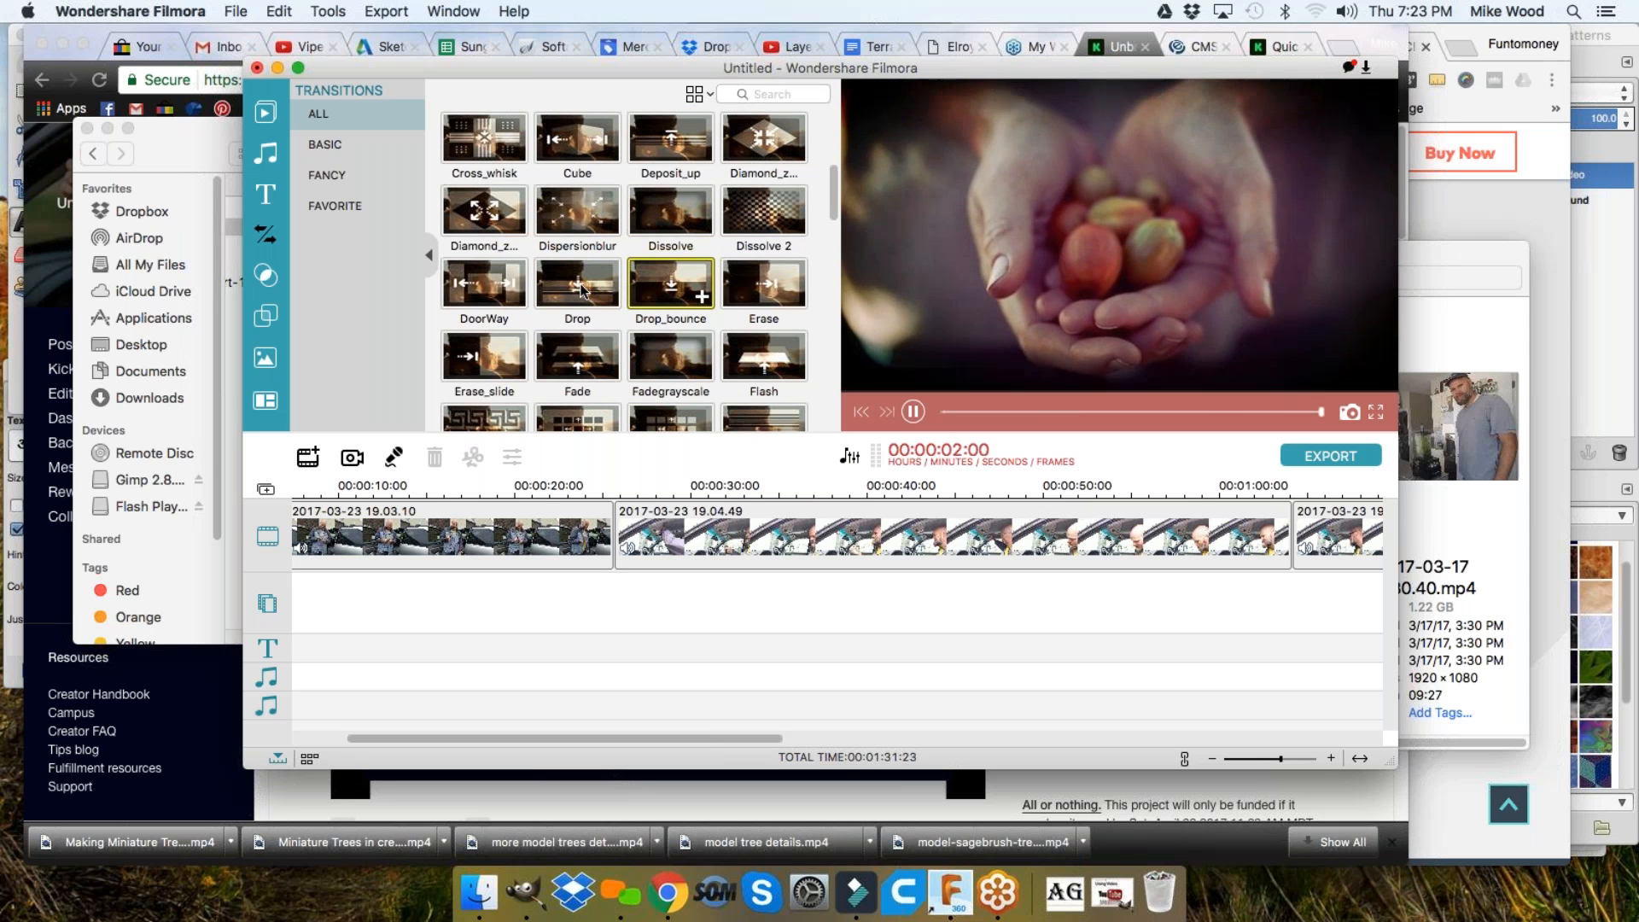
Preview the Dissolve 2 transition, compare it with Dissolve, and select Fadegrayscale for preview
{"action": "left_click", "coordinate": [780, 215]}
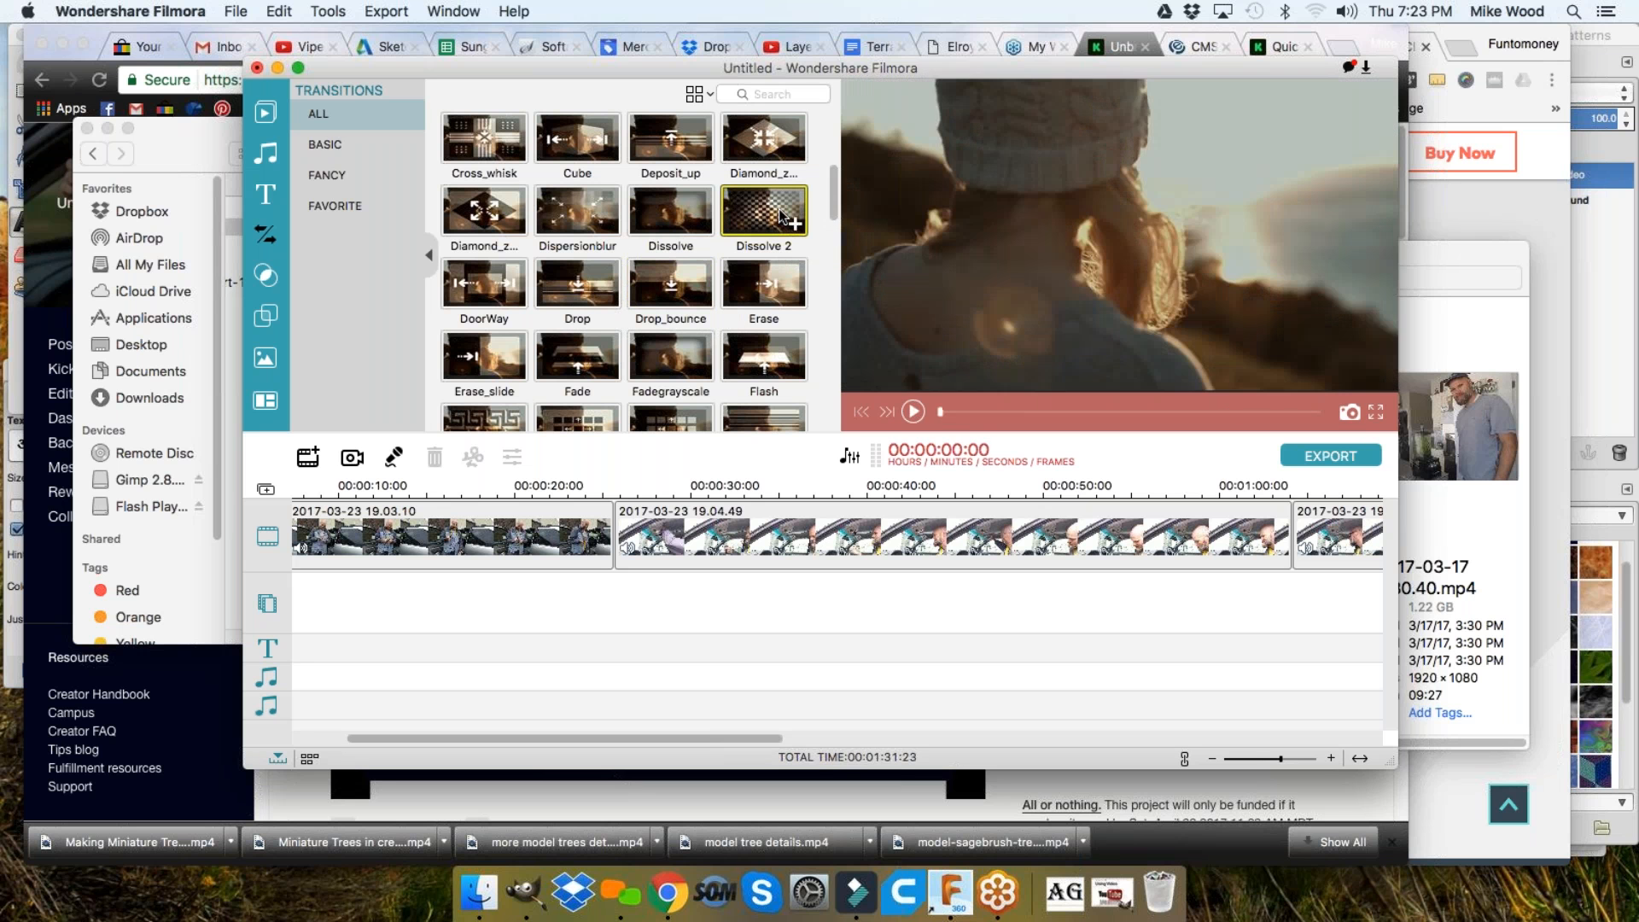
{"action": "left_click", "coordinate": [780, 217]}
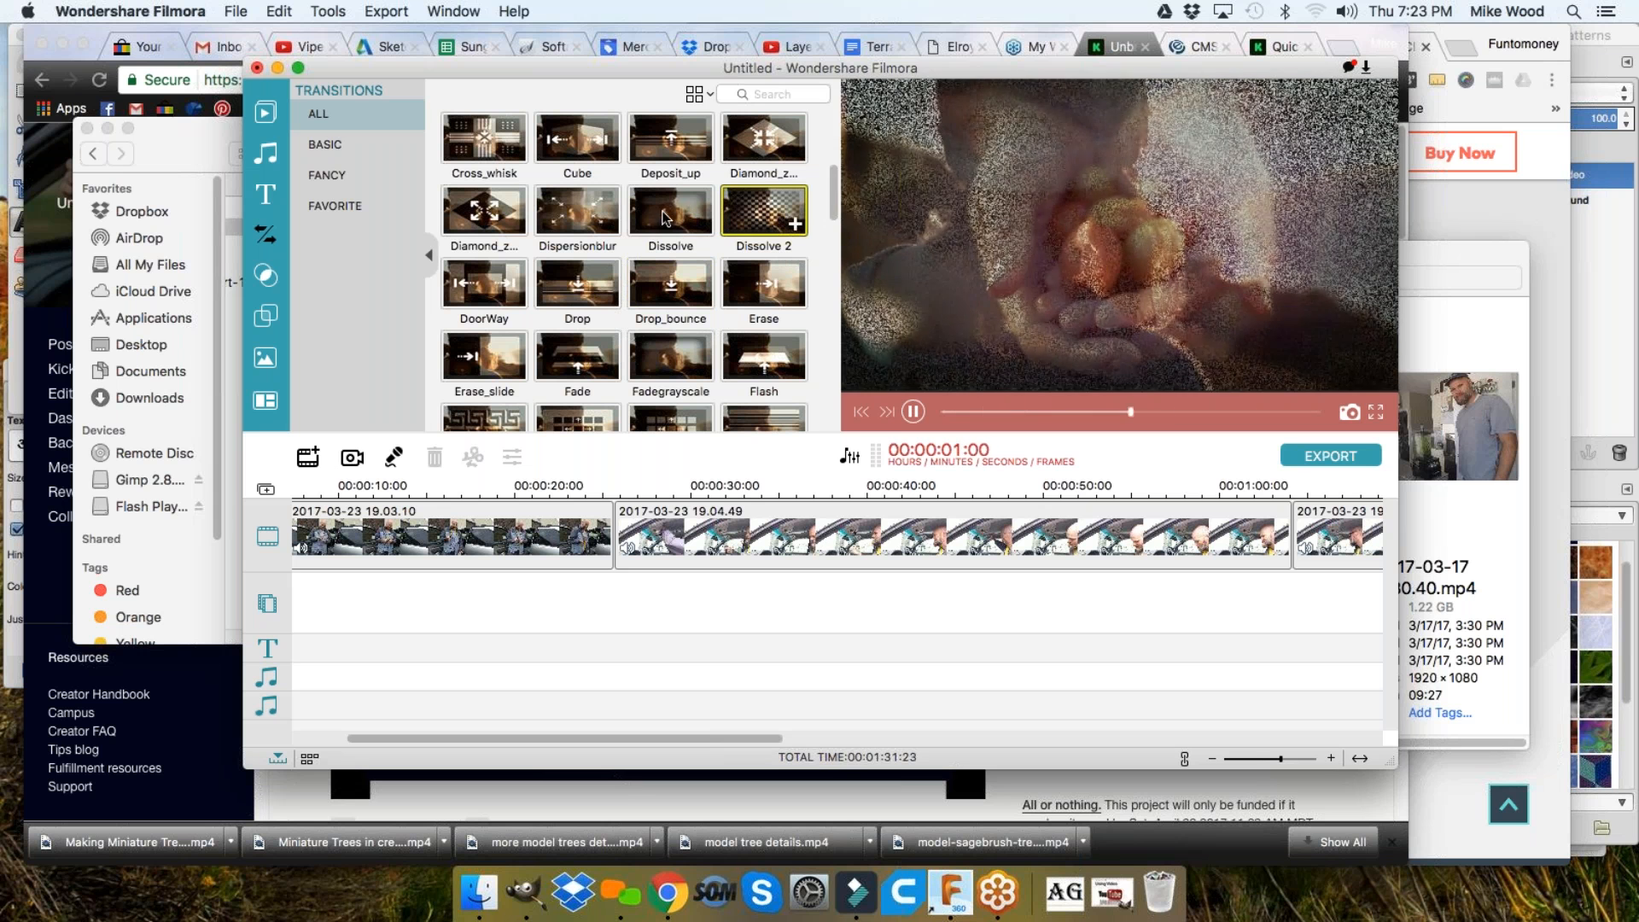
{"action": "left_click", "coordinate": [669, 217]}
{"action": "left_click", "coordinate": [674, 365]}
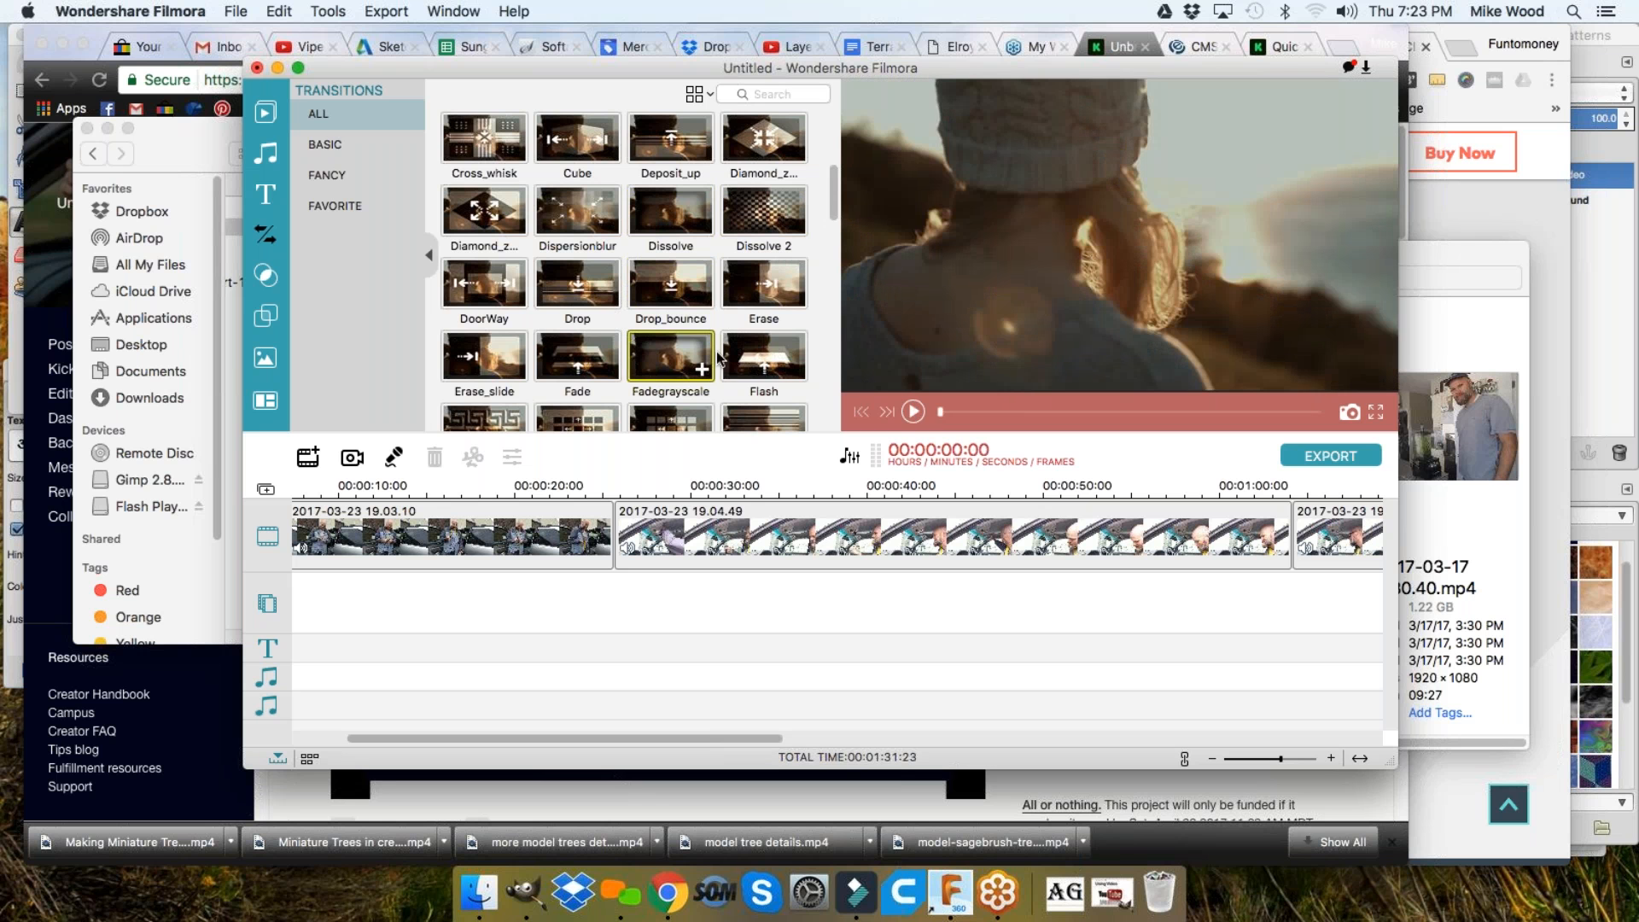
Preview the Linear Wipe and Push transitions from the transitions library
{"action": "scroll", "coordinate": [688, 324], "scroll_direction": "down", "scroll_amount": 3}
{"action": "scroll", "coordinate": [687, 312], "scroll_direction": "down", "scroll_amount": 6}
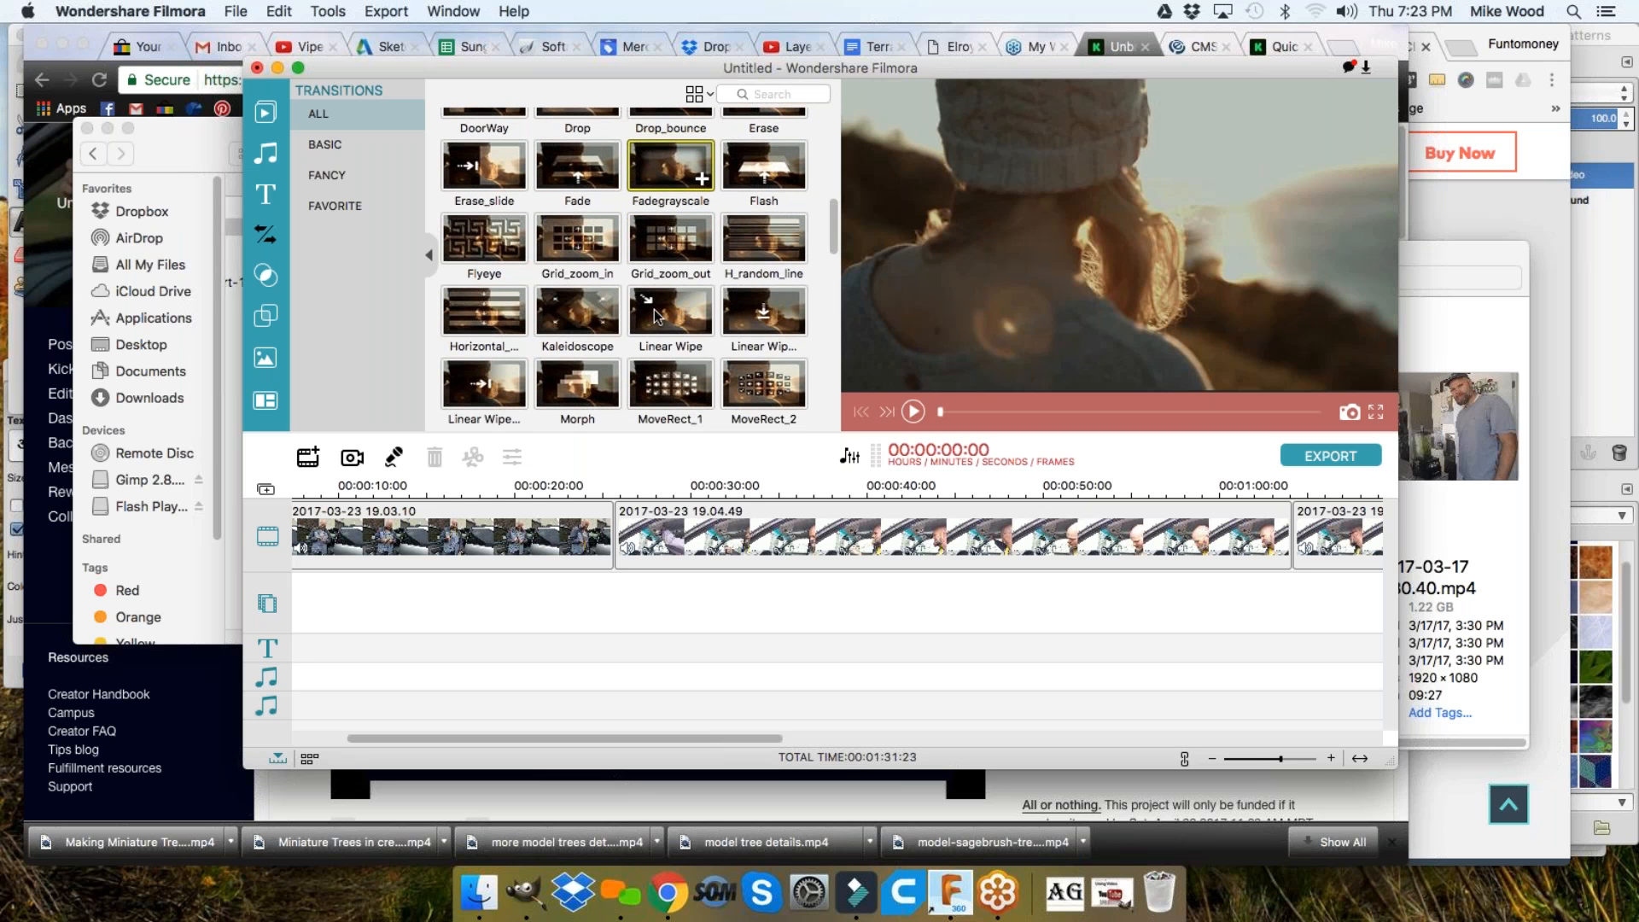
{"action": "left_click", "coordinate": [674, 304]}
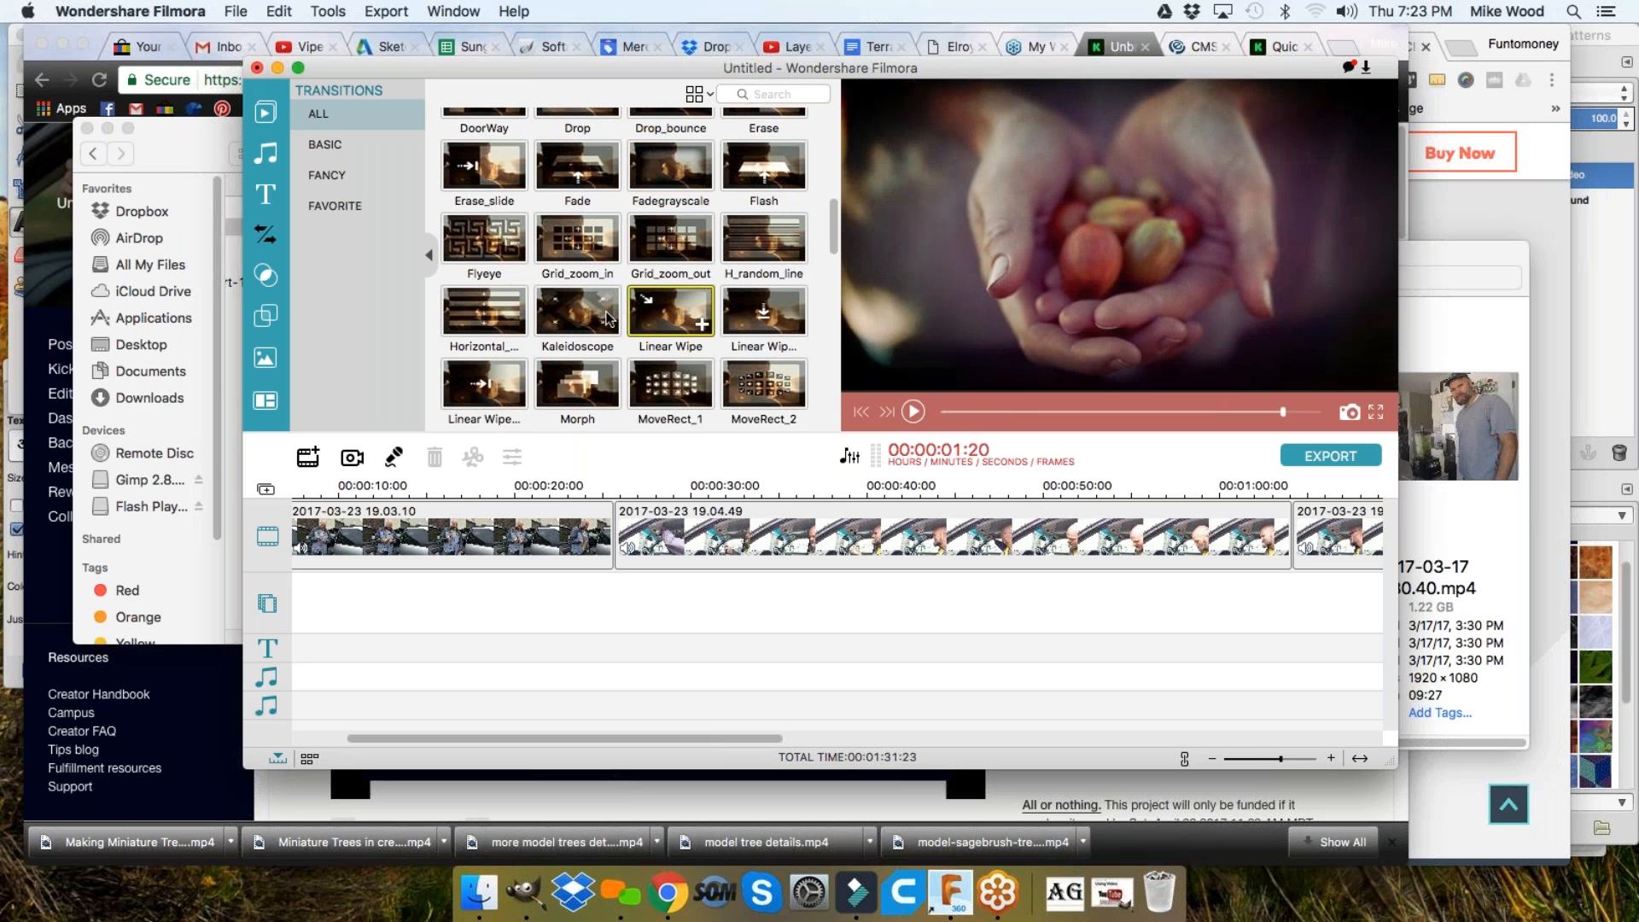
{"action": "scroll", "coordinate": [694, 333], "scroll_direction": "down", "scroll_amount": 2}
{"action": "scroll", "coordinate": [694, 334], "scroll_direction": "down", "scroll_amount": 3}
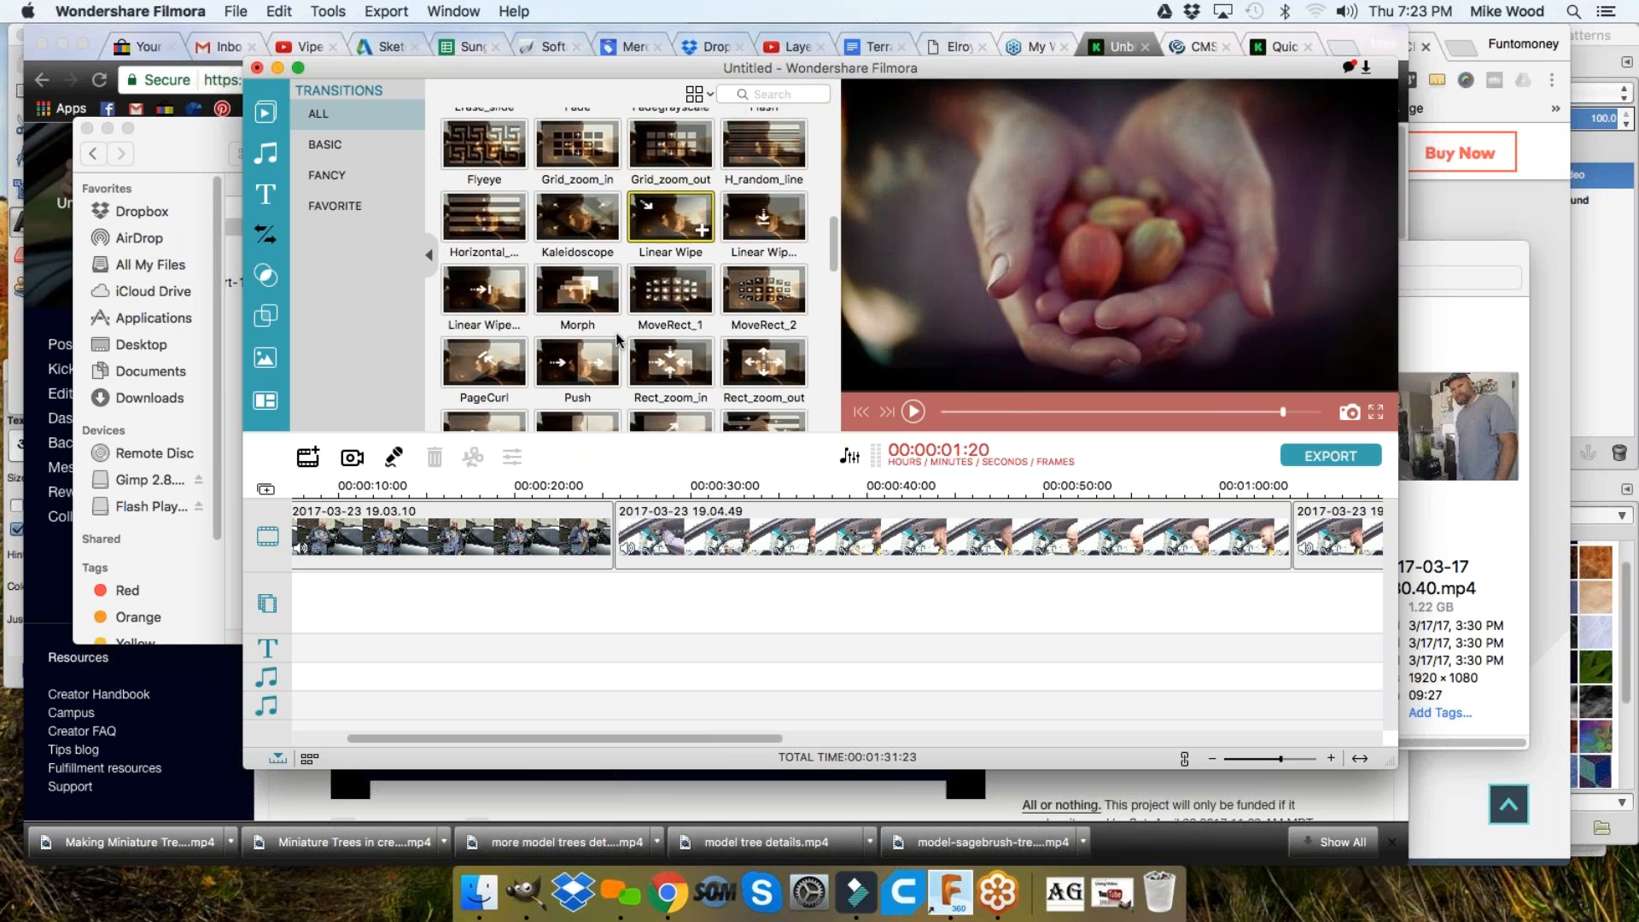
{"action": "scroll", "coordinate": [615, 342], "scroll_direction": "down", "scroll_amount": 1}
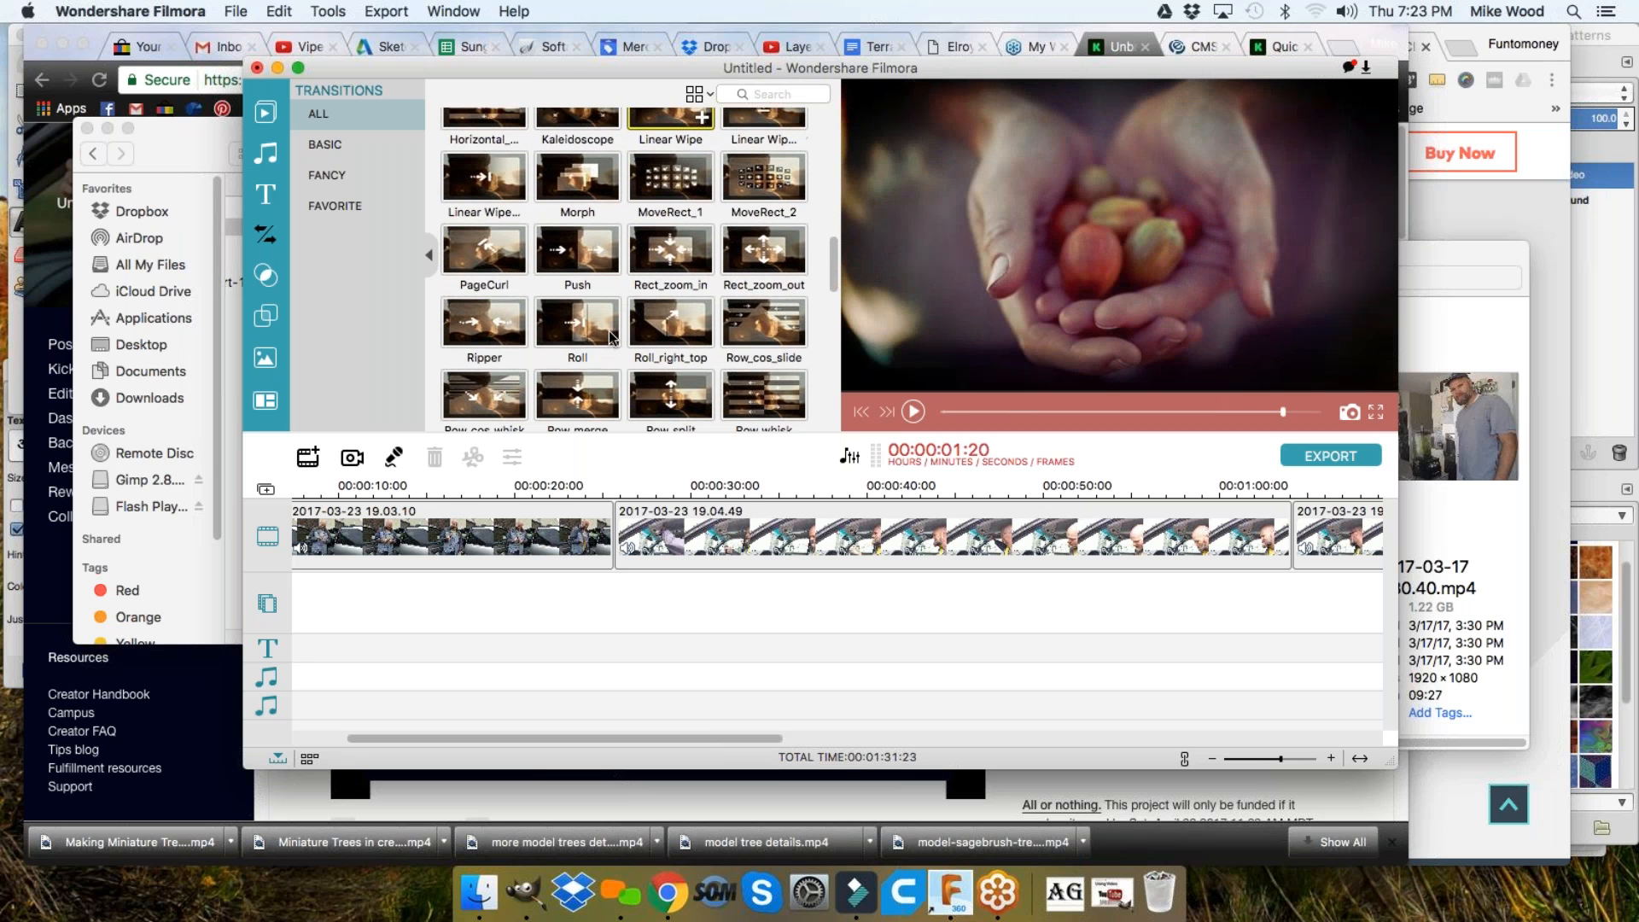
{"action": "left_click", "coordinate": [564, 239]}
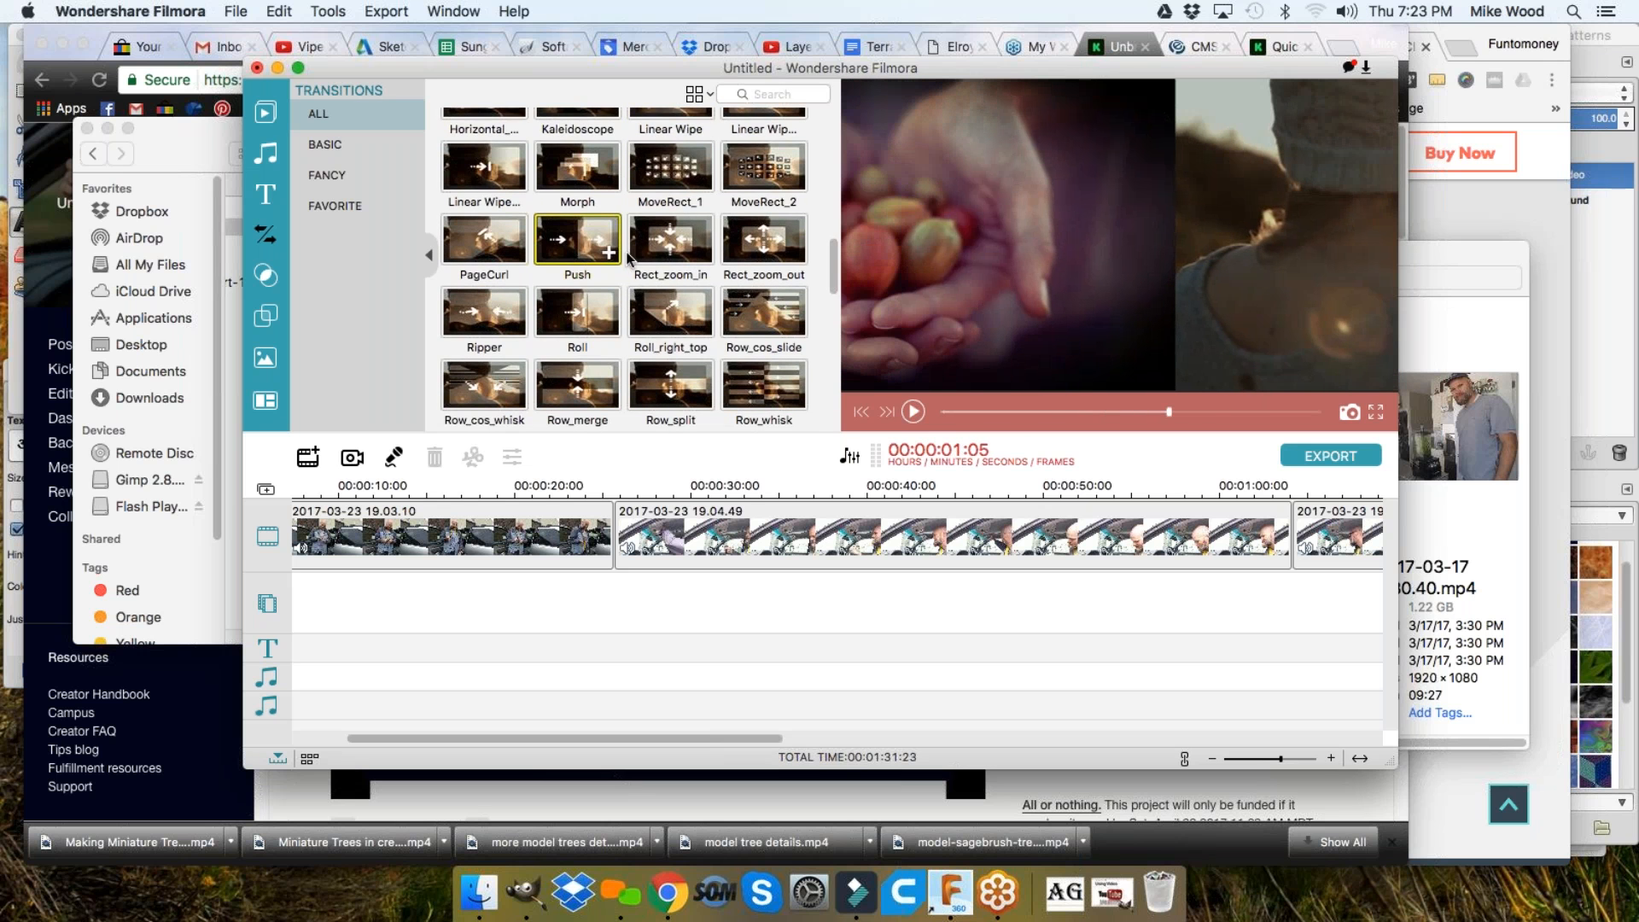
Browse the rest of the transitions library, then return to Linear Wipe and preview it again
{"action": "scroll", "coordinate": [633, 280], "scroll_direction": "down", "scroll_amount": 1}
{"action": "scroll", "coordinate": [632, 286], "scroll_direction": "down", "scroll_amount": 3}
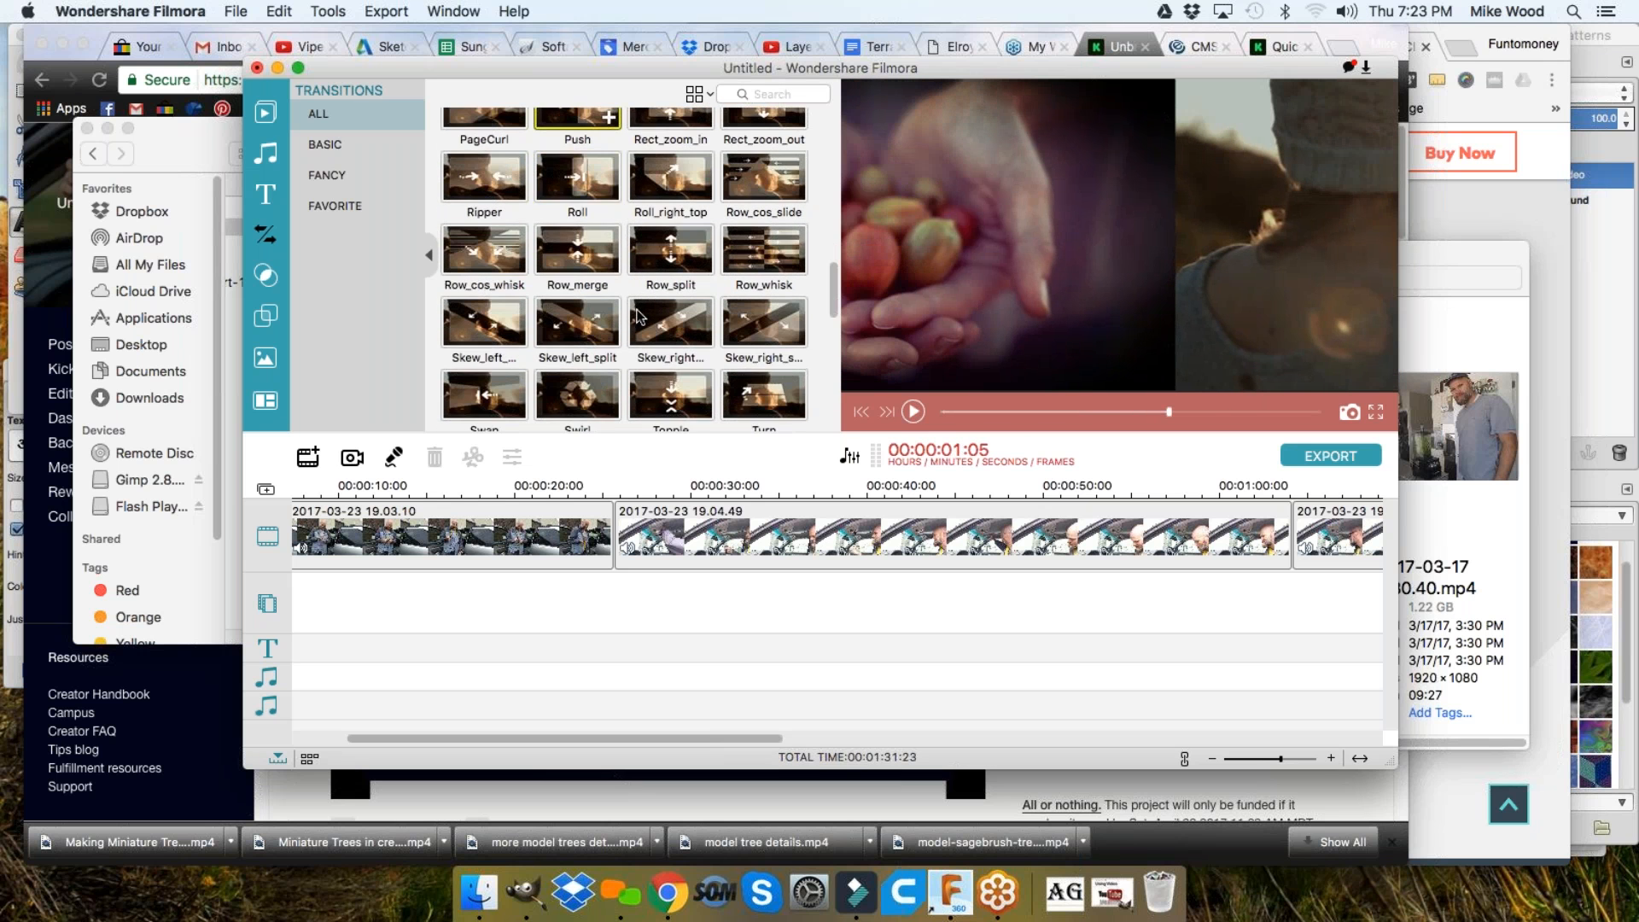
{"action": "scroll", "coordinate": [632, 320], "scroll_direction": "down", "scroll_amount": 3}
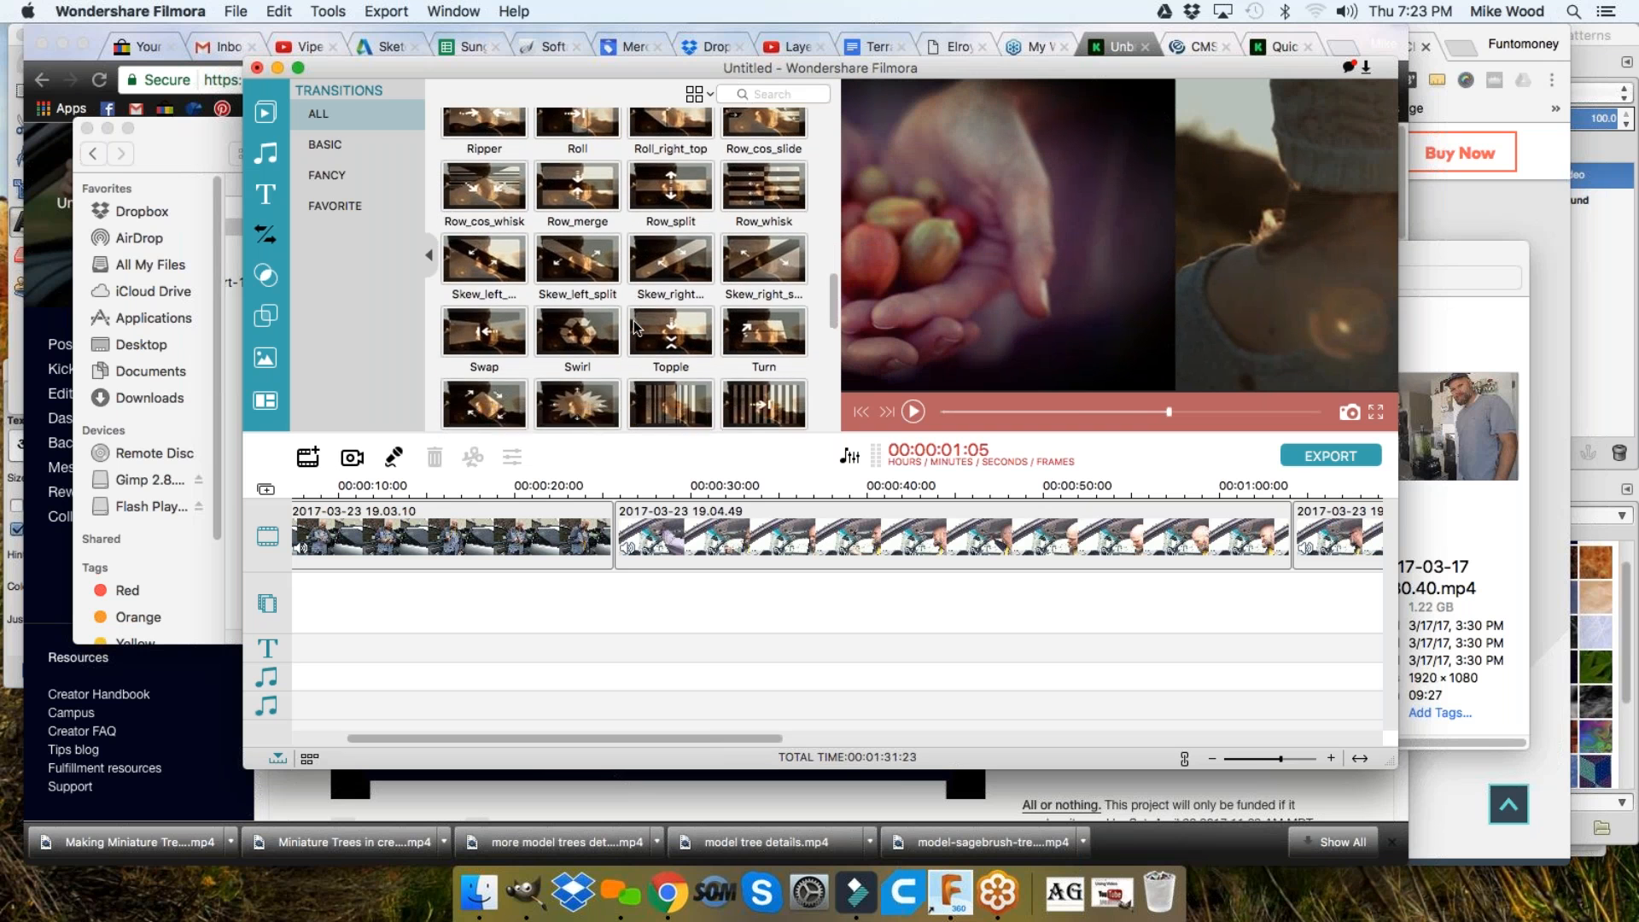
{"action": "scroll", "coordinate": [641, 325], "scroll_direction": "down", "scroll_amount": 8}
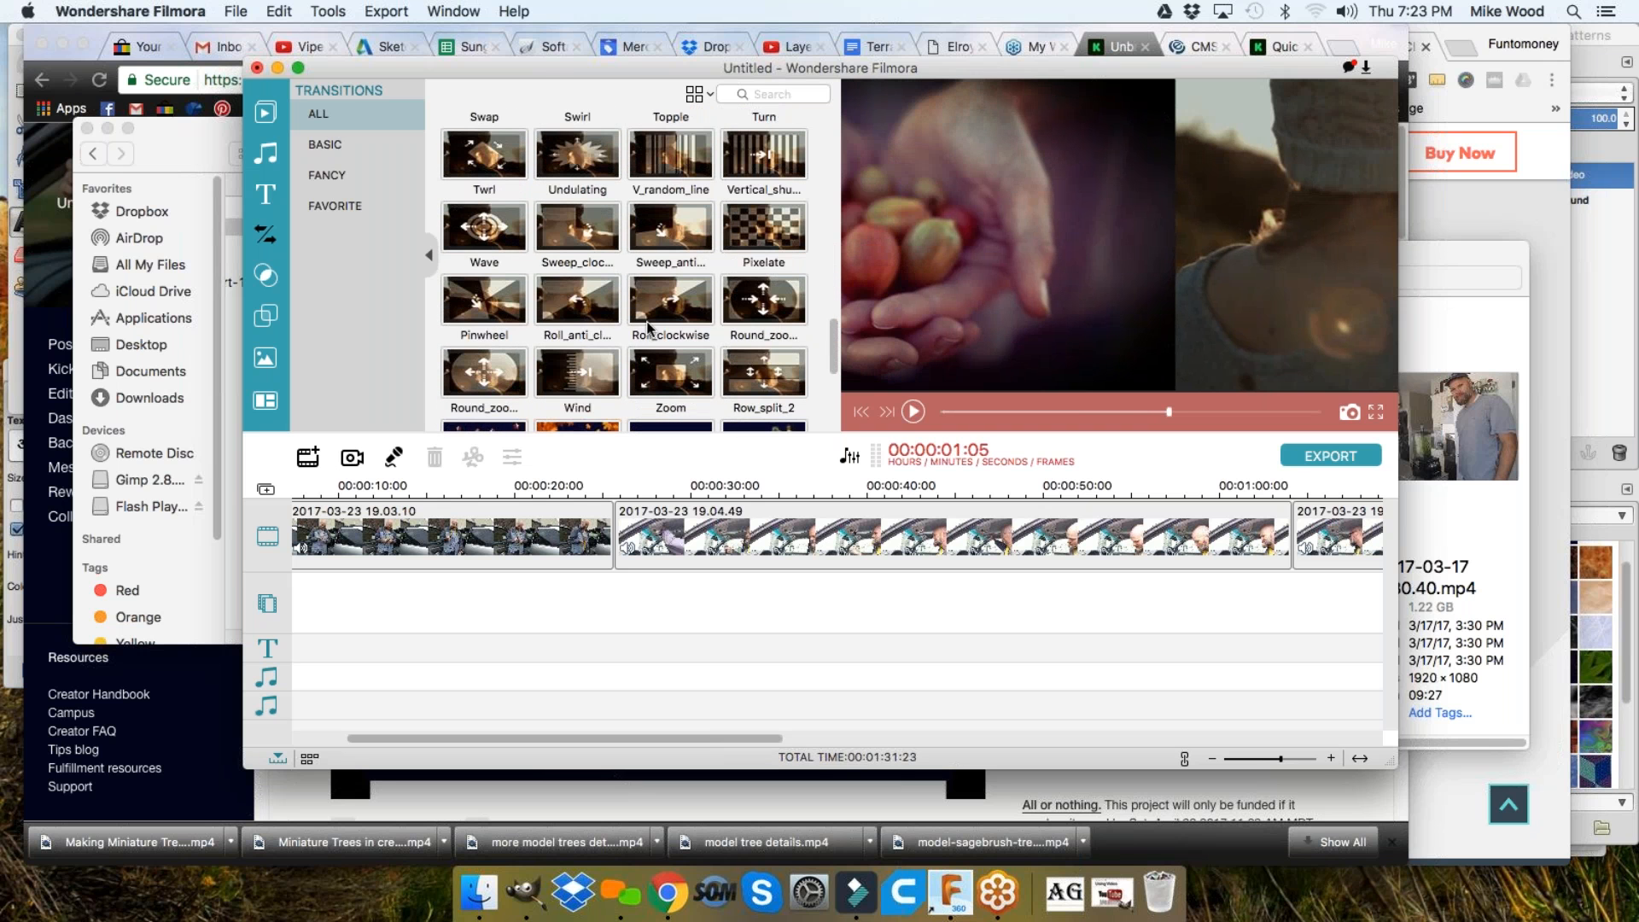
{"action": "scroll", "coordinate": [649, 329], "scroll_direction": "up", "scroll_amount": 10}
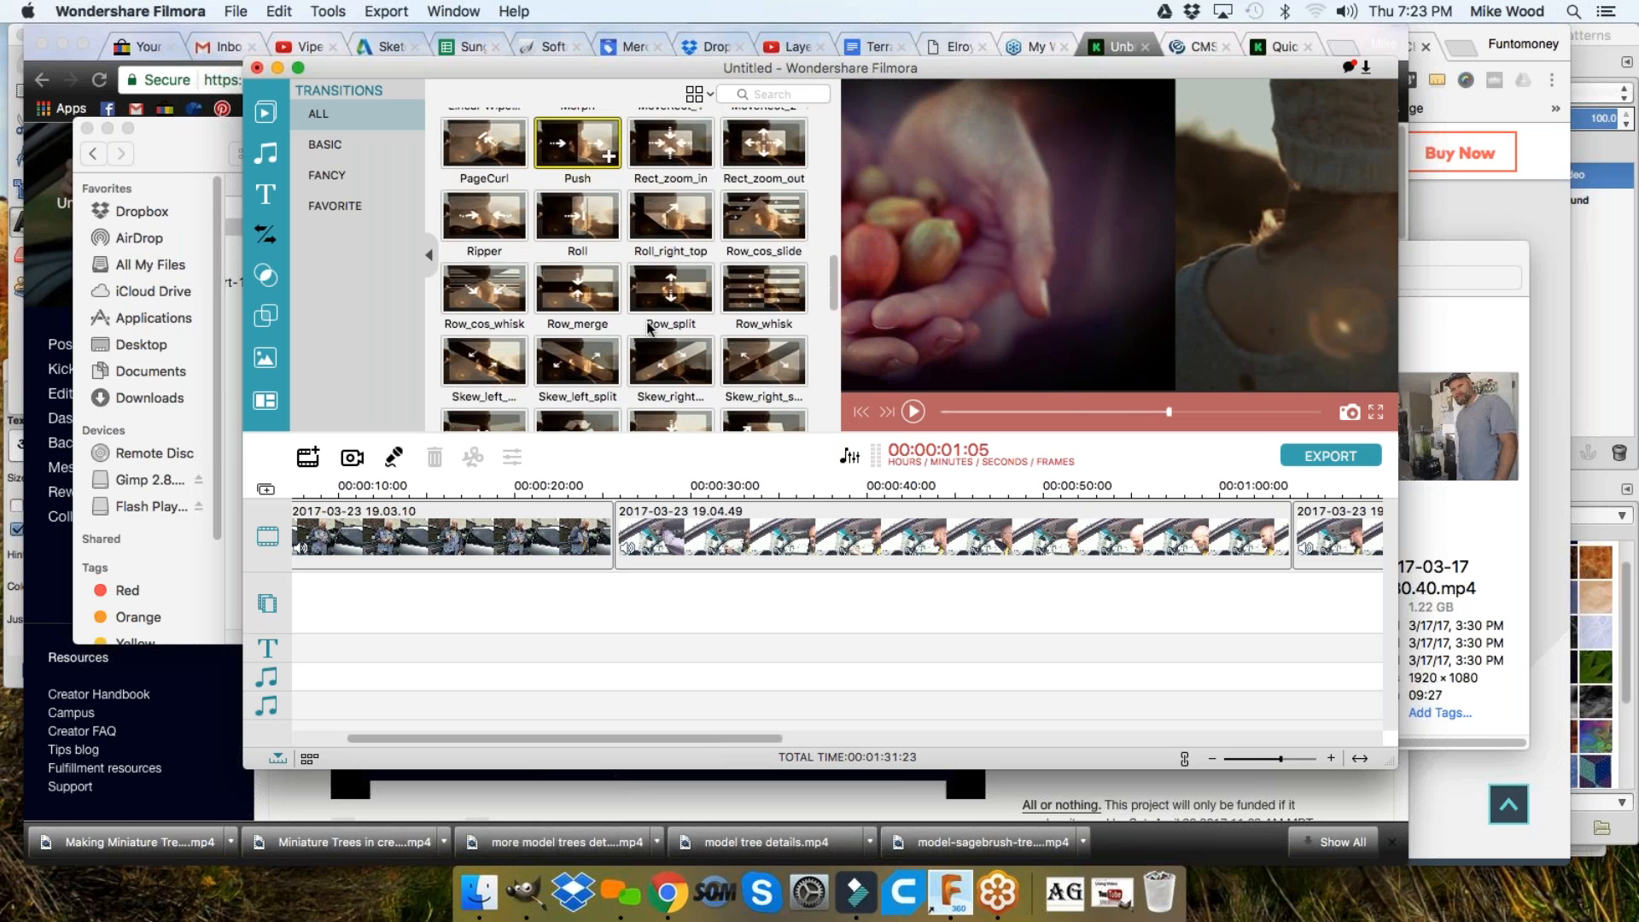
{"action": "scroll", "coordinate": [649, 324], "scroll_direction": "up", "scroll_amount": 3}
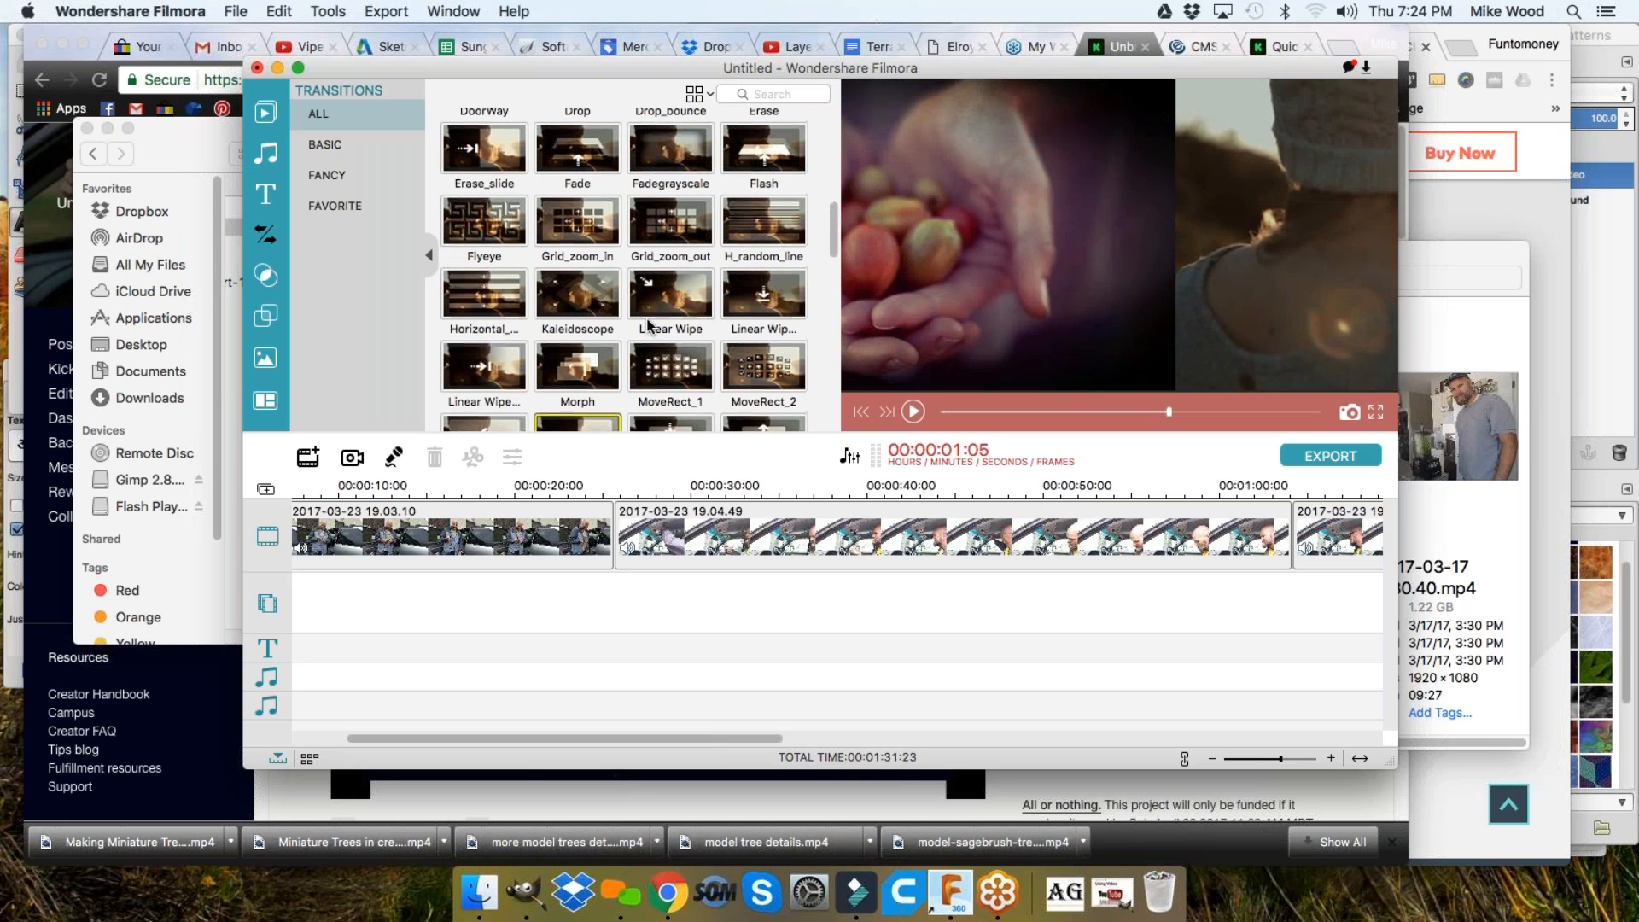
{"action": "double_click", "coordinate": [664, 319]}
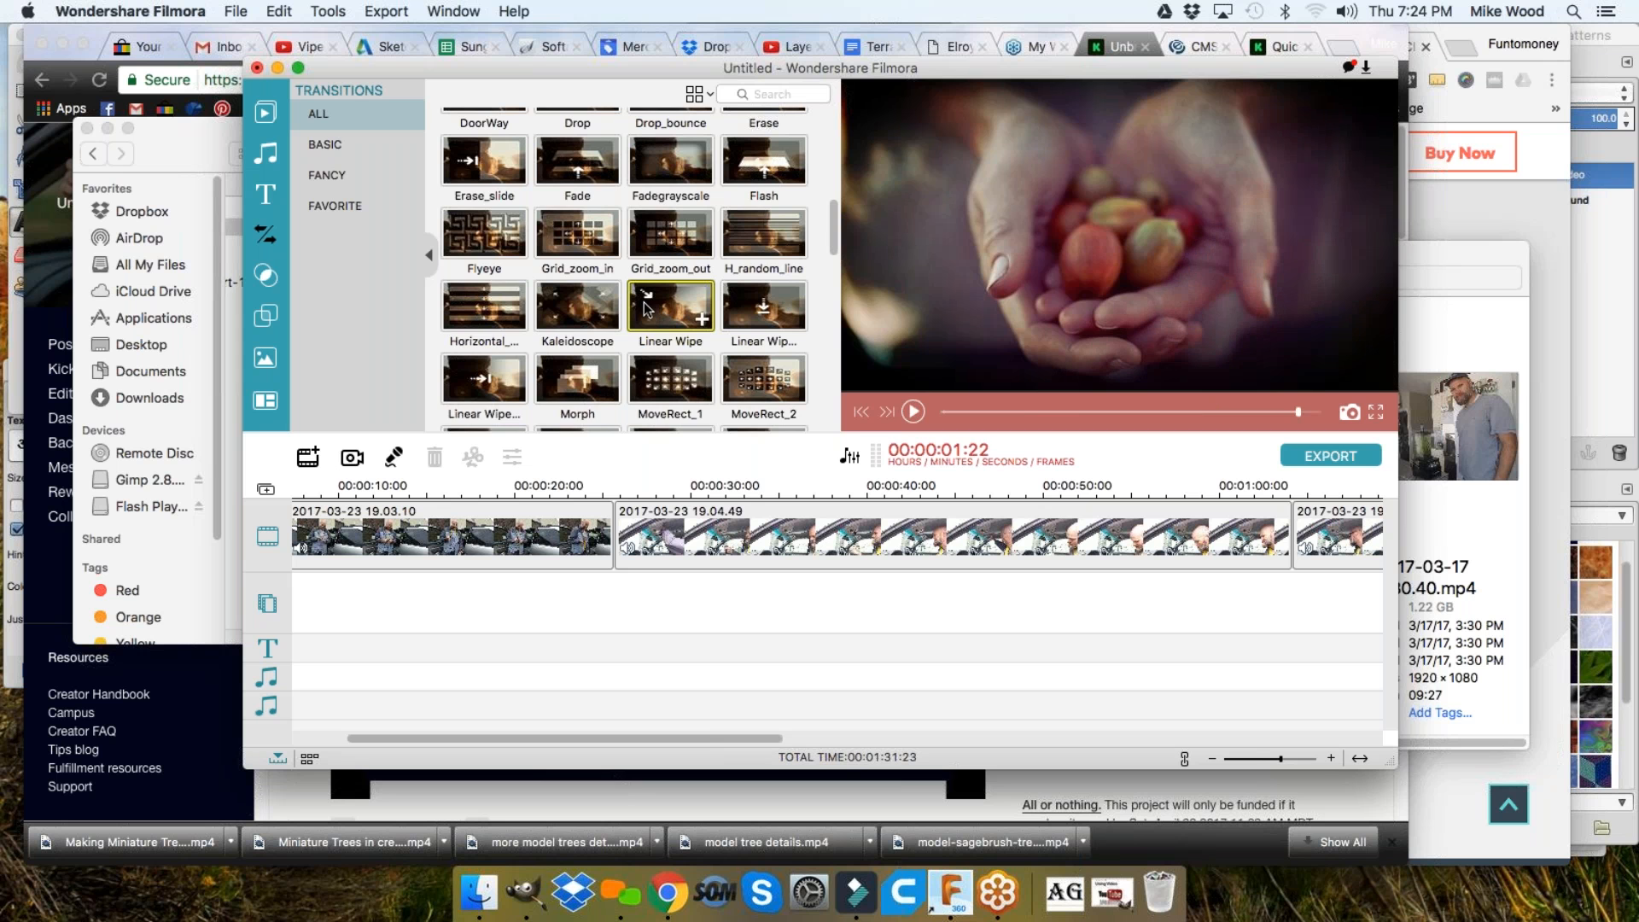
Add the Linear Wipe transition at the cut between the first and second clips on the video track
{"action": "scroll", "coordinate": [647, 309], "scroll_direction": "up", "scroll_amount": 1}
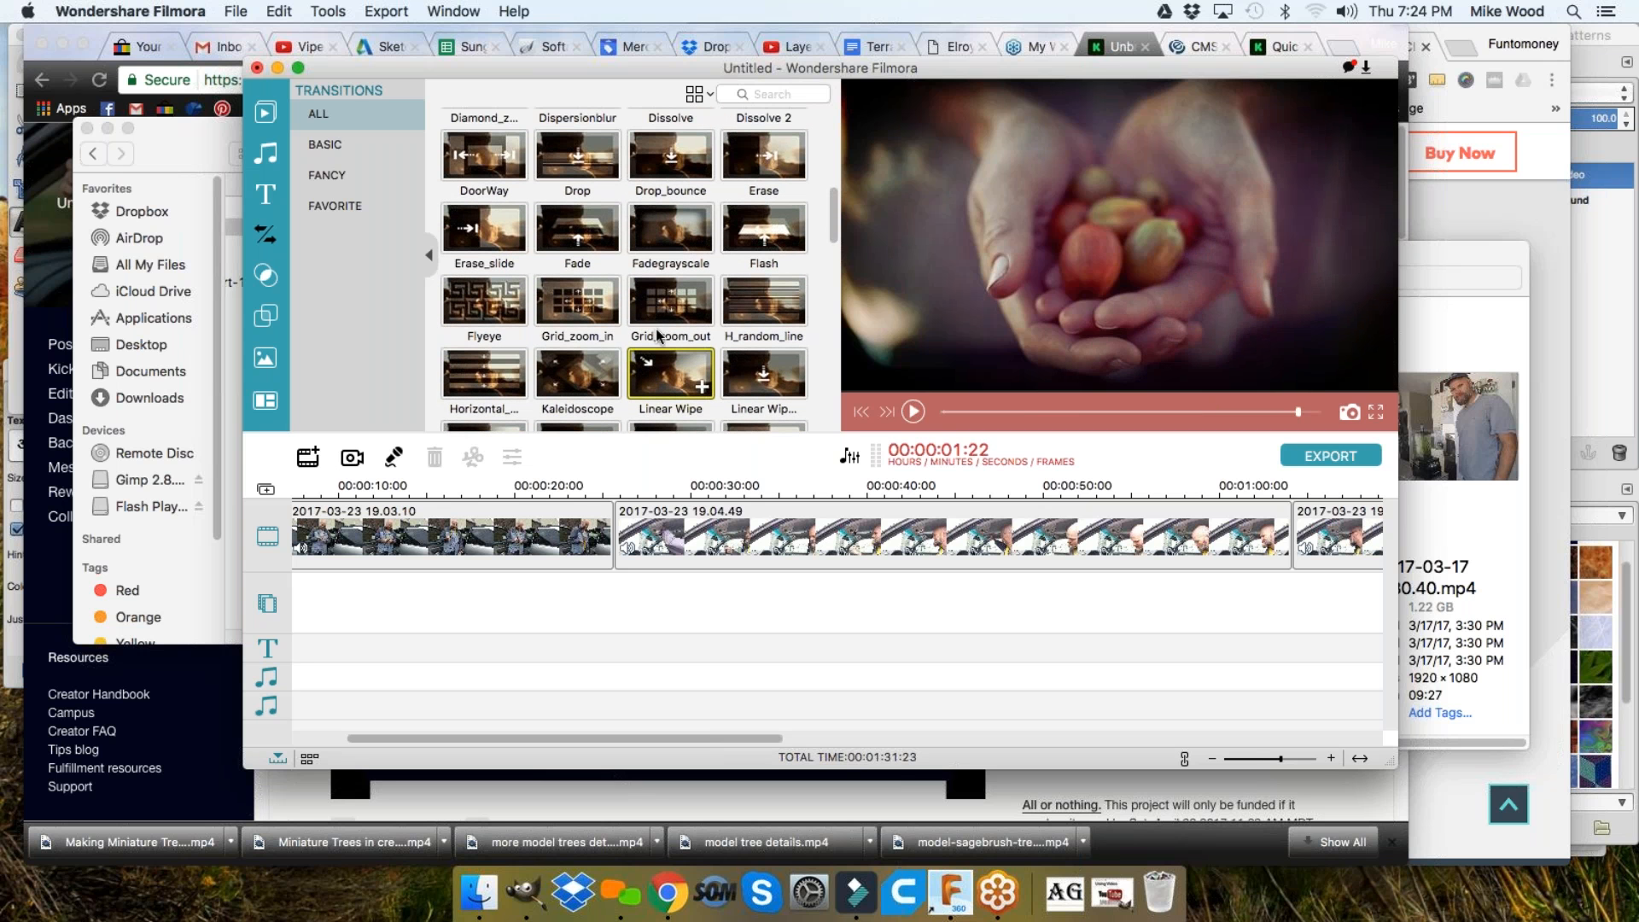
{"action": "left_click_drag", "start_coordinate": [655, 391], "coordinate": [620, 534]}
{"action": "left_click_drag", "start_coordinate": [619, 531], "coordinate": [630, 570]}
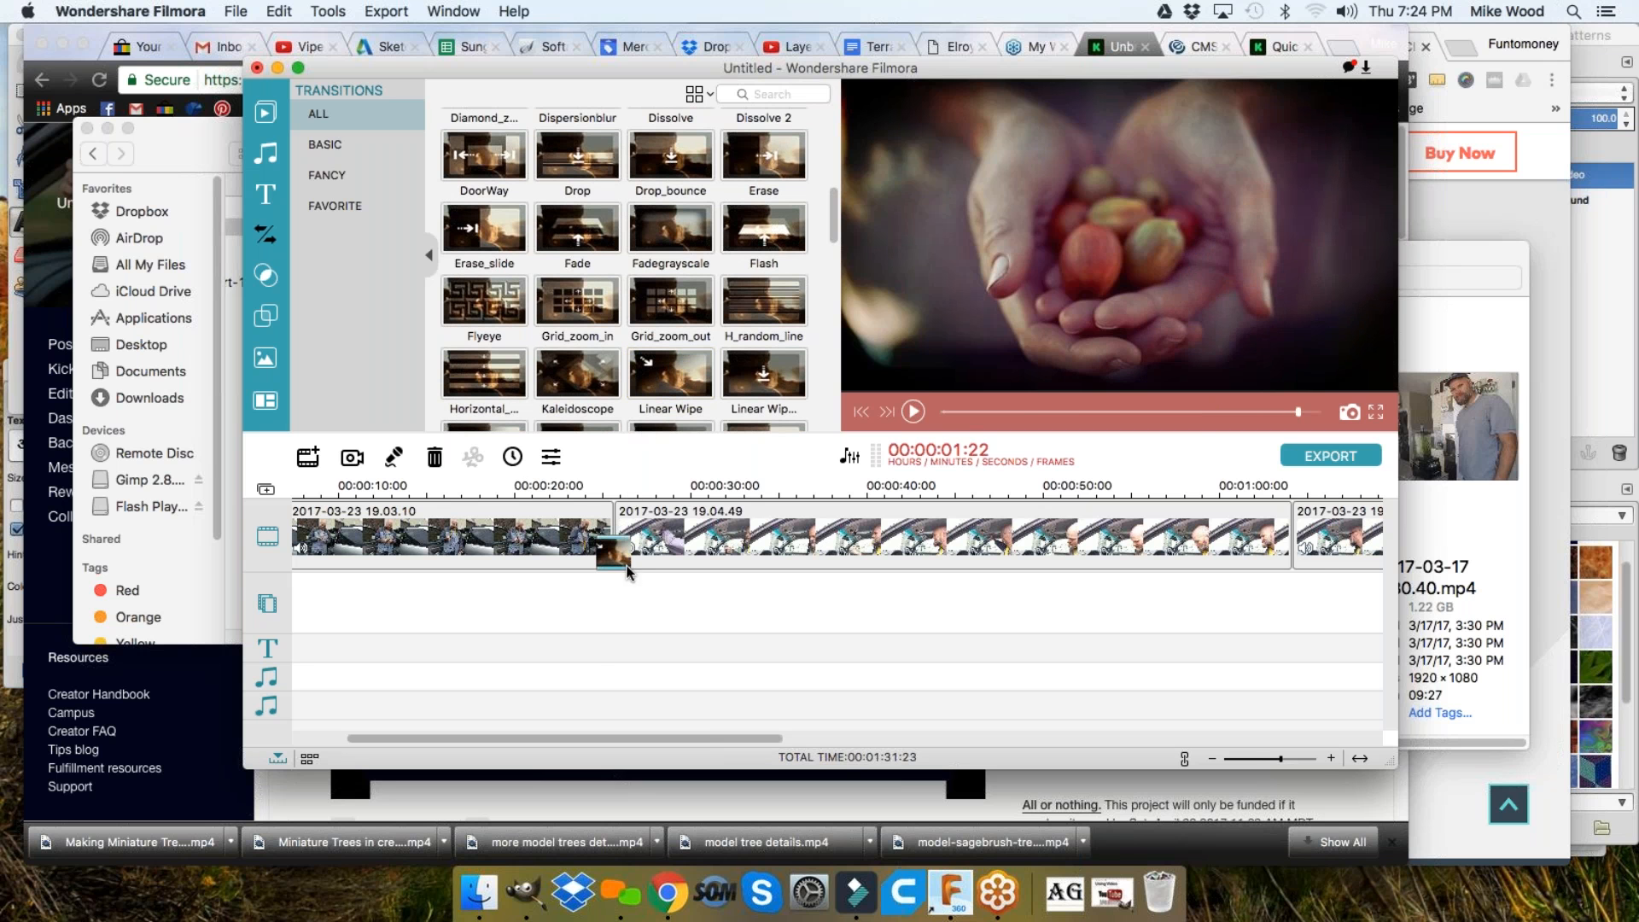
Play the timeline from about 00:00:21 through the new Linear Wipe transition and on into the second clip
{"action": "left_click", "coordinate": [596, 490]}
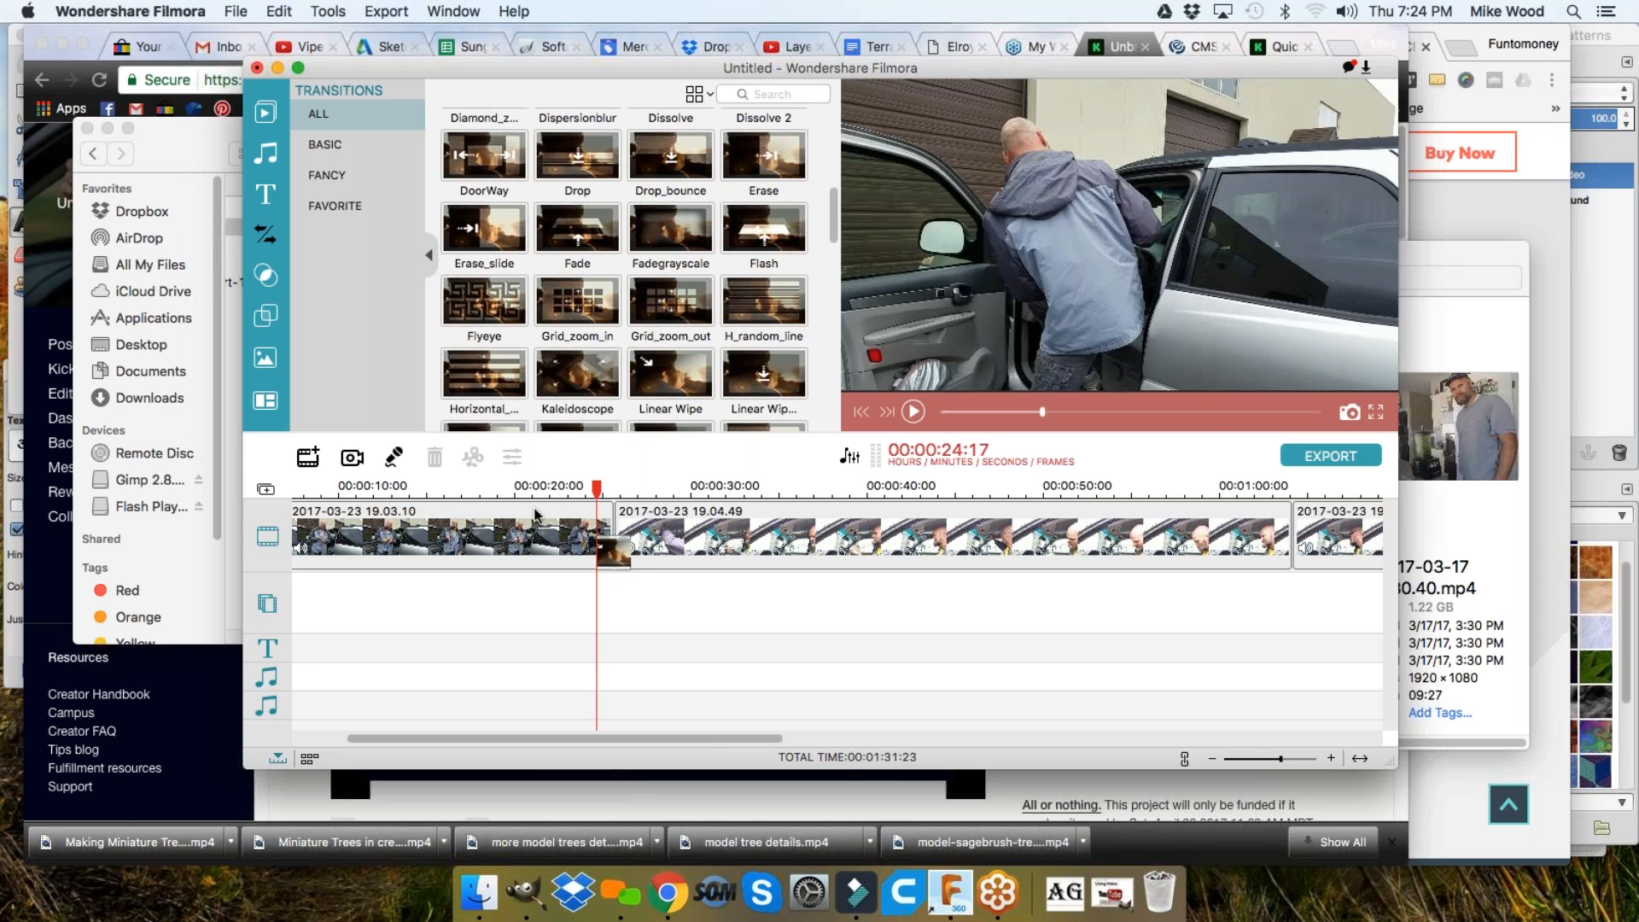
{"action": "left_click", "coordinate": [543, 512]}
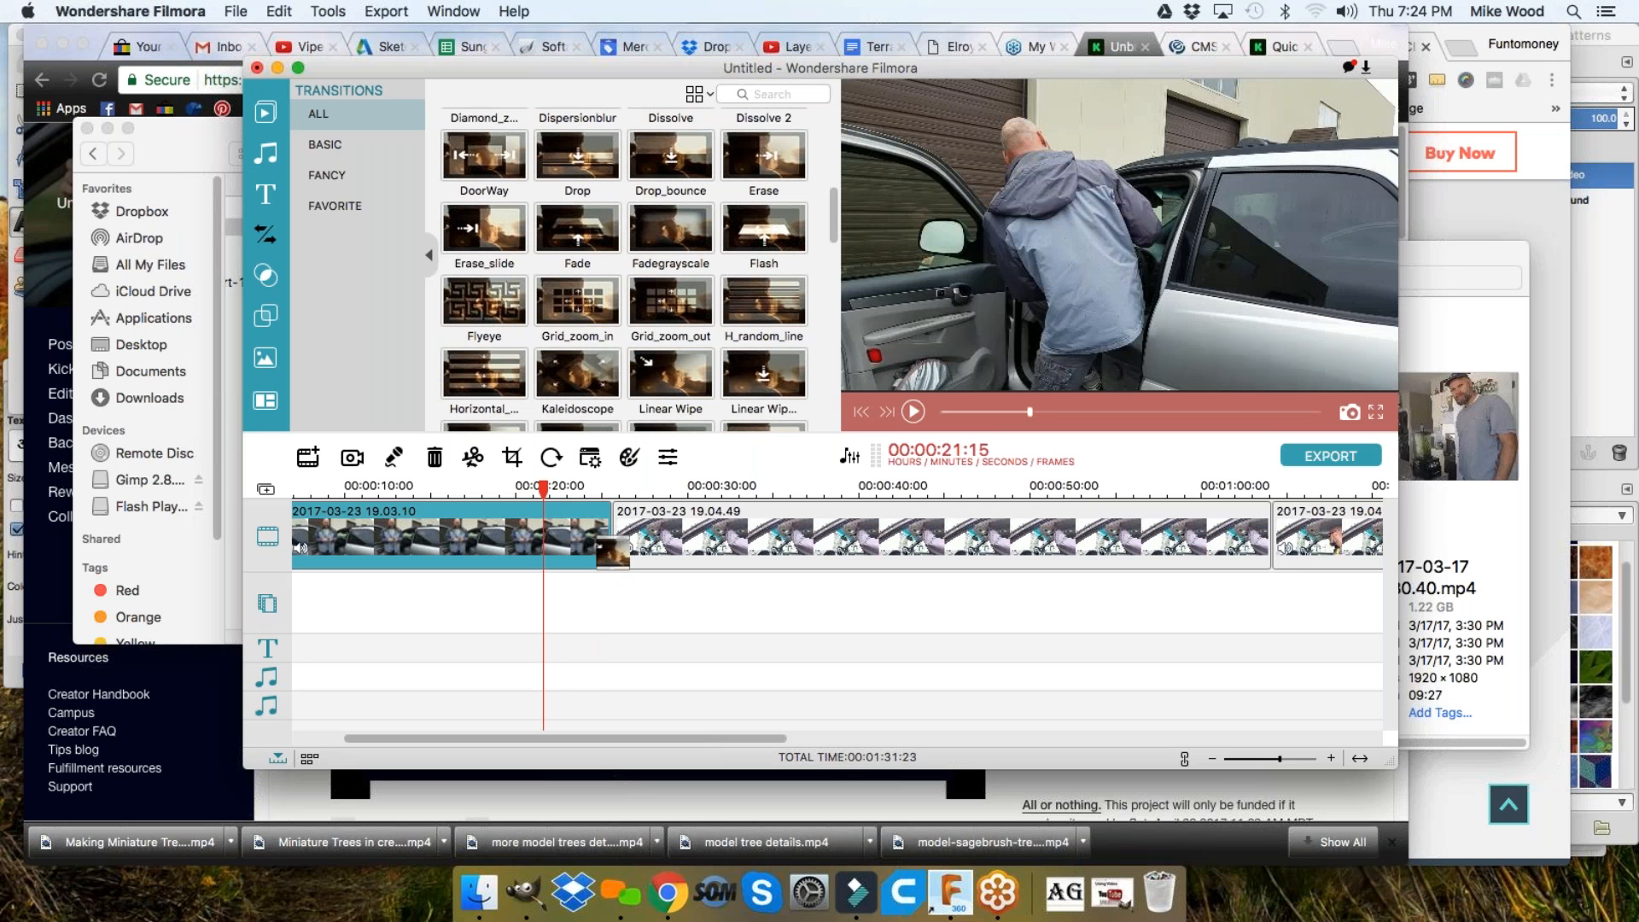
{"action": "key", "text": "space"}
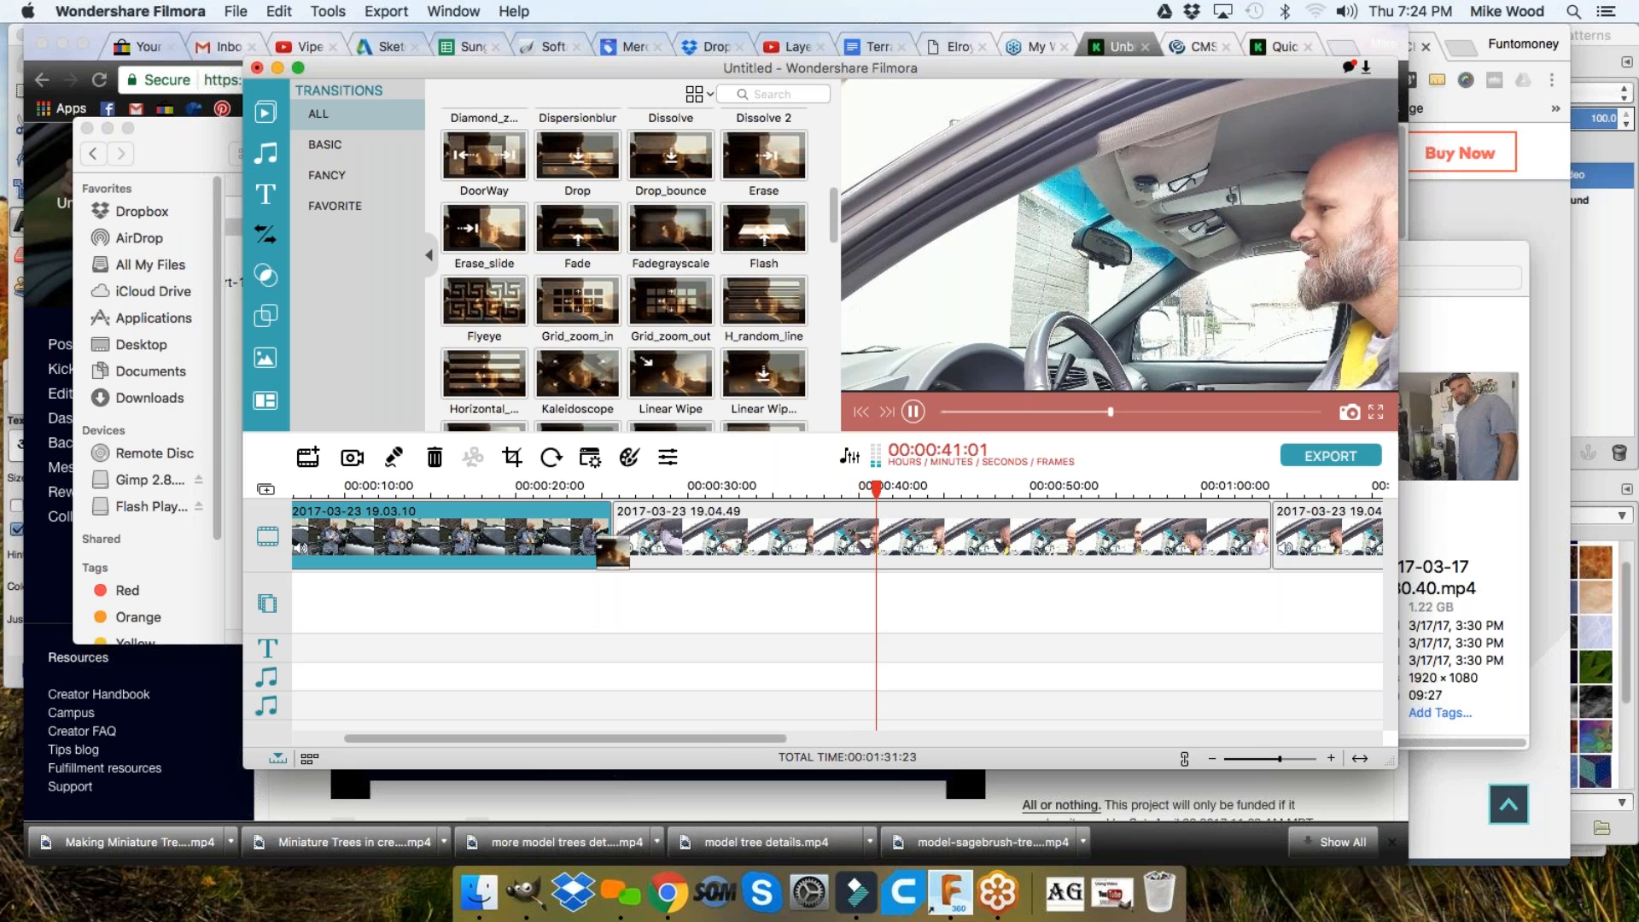
{"action": "key", "text": "space"}
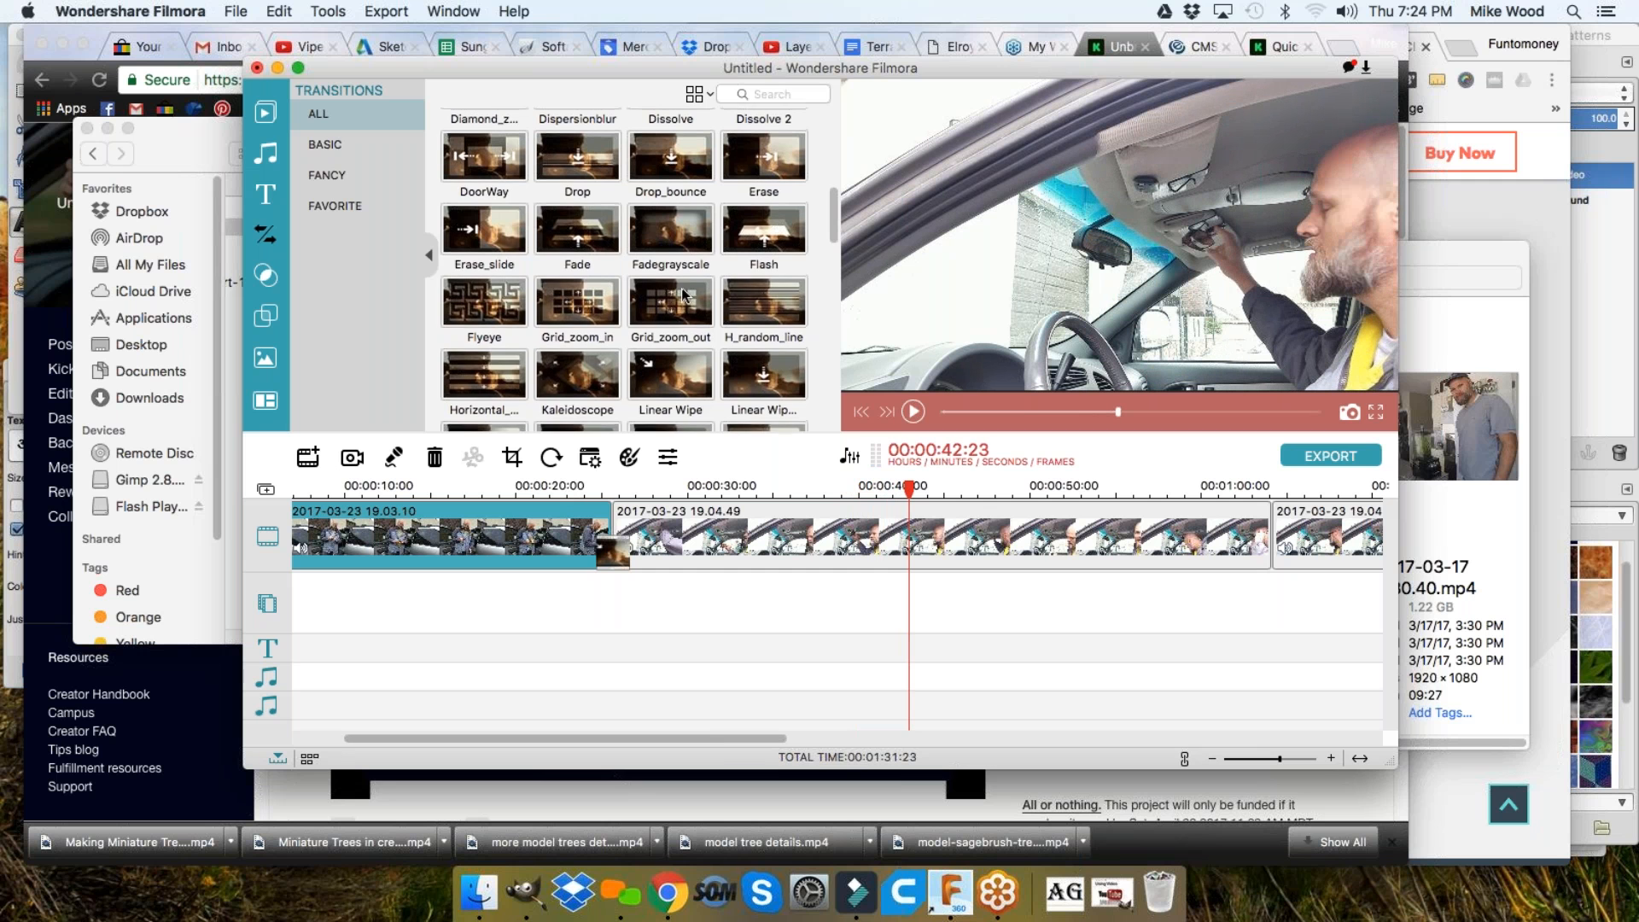
Add a Dissolve transition at the cut between the second and third clips
{"action": "scroll", "coordinate": [680, 299], "scroll_direction": "up", "scroll_amount": 3}
{"action": "left_click_drag", "start_coordinate": [670, 167], "coordinate": [1257, 562]}
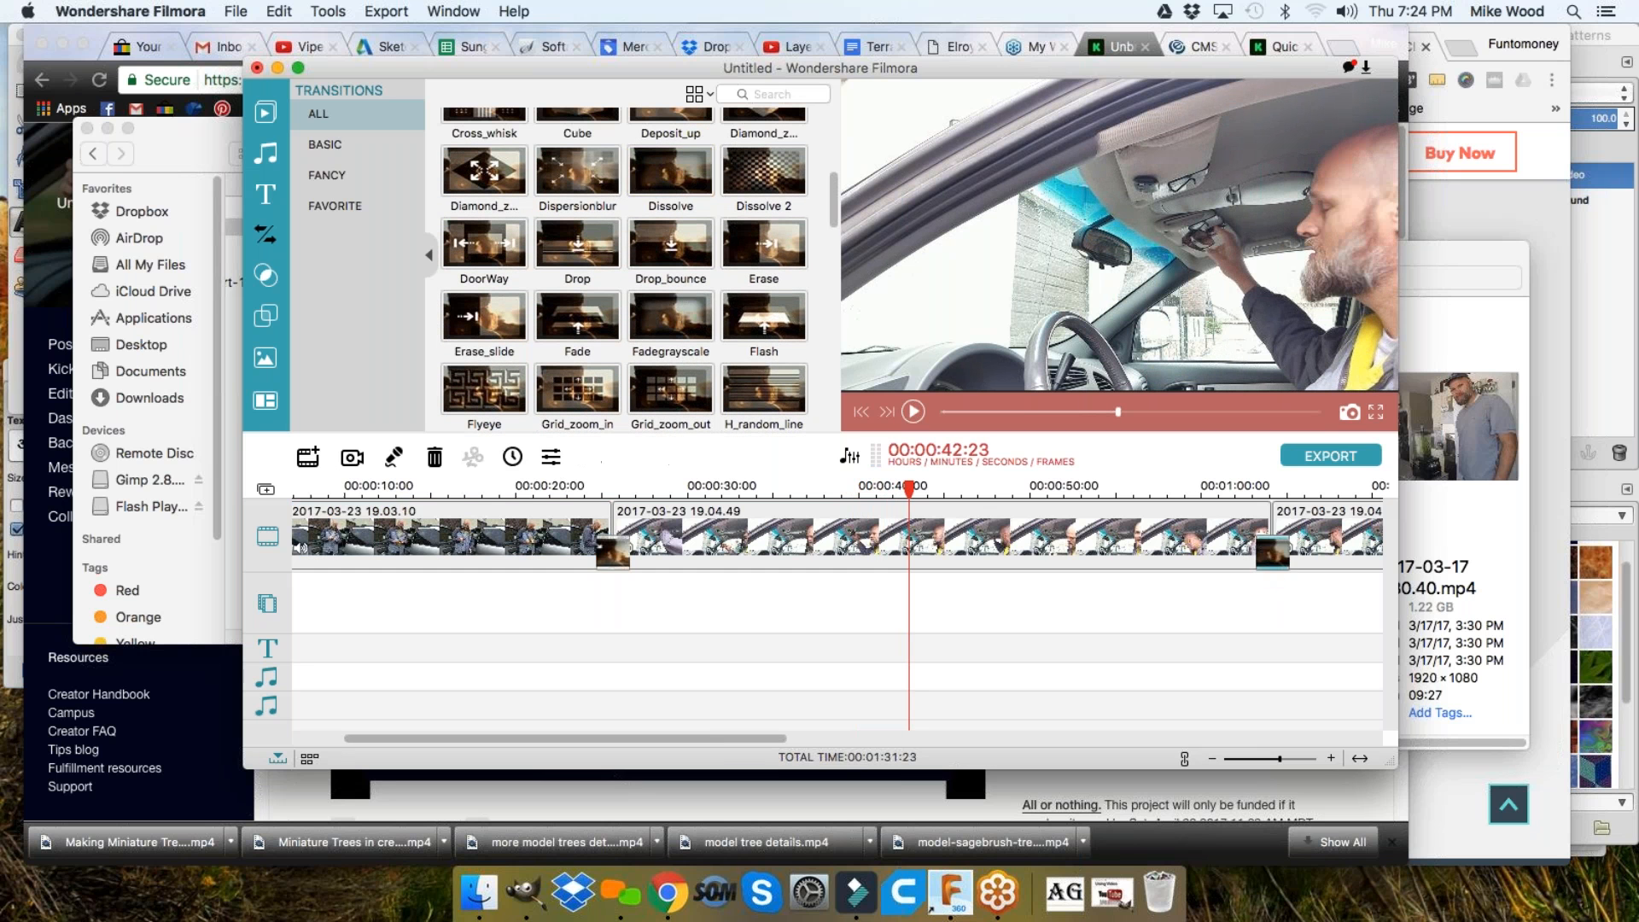
{"action": "left_click", "coordinate": [1257, 580]}
Play through the Dissolve between the second and third clips and on into the third clip
{"action": "left_click", "coordinate": [1197, 507]}
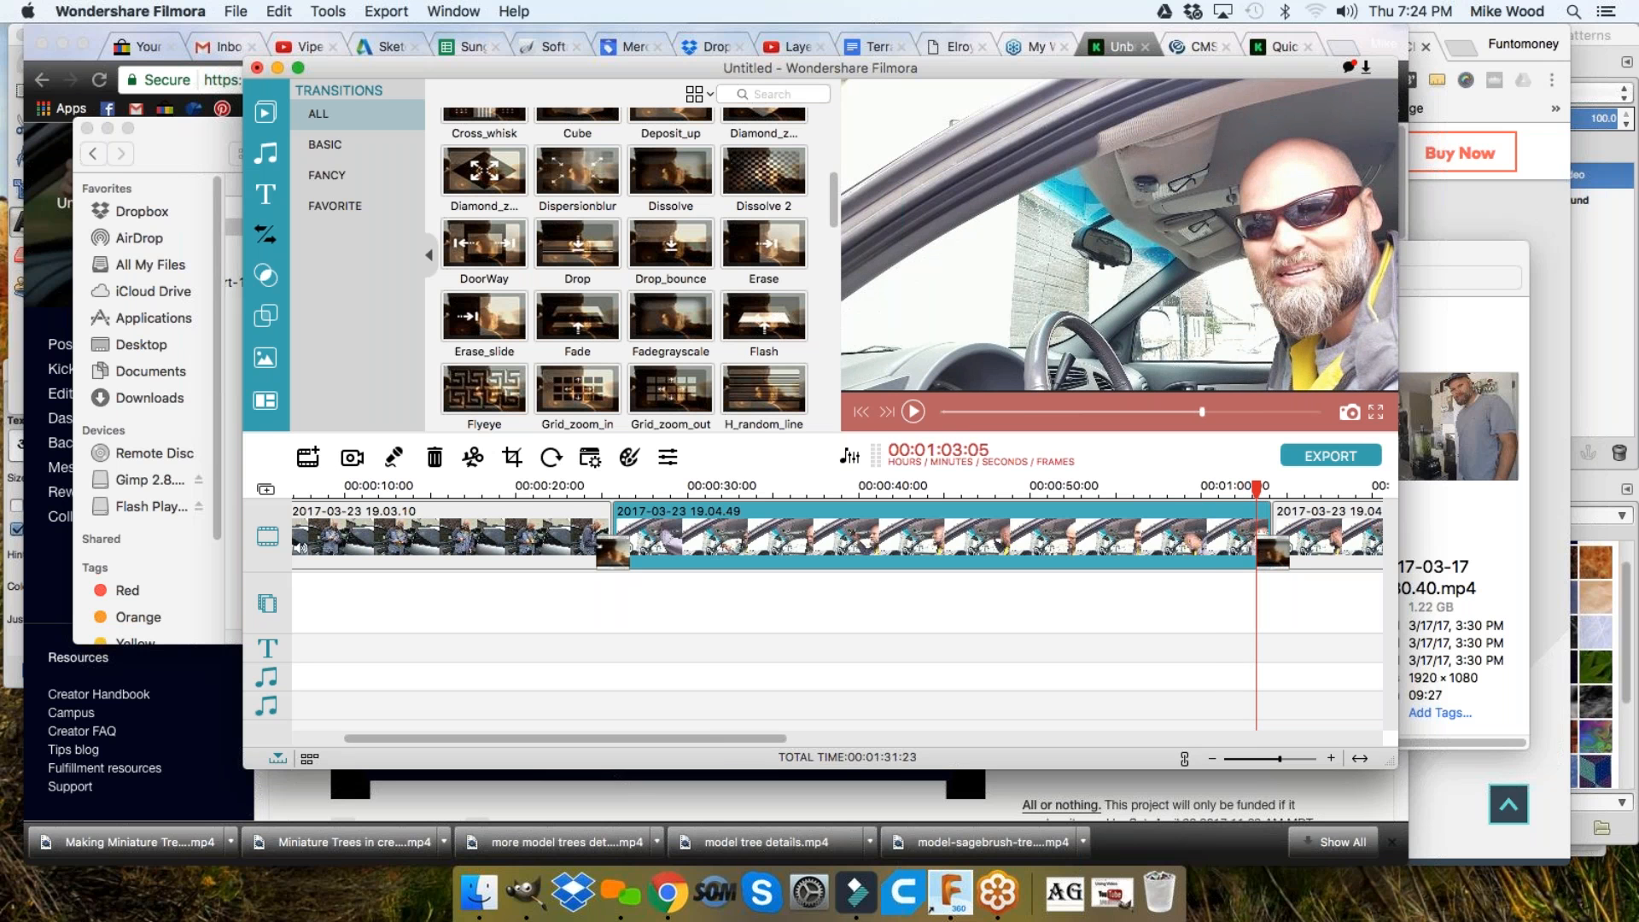
{"action": "left_click", "coordinate": [1214, 492]}
{"action": "key", "text": "space"}
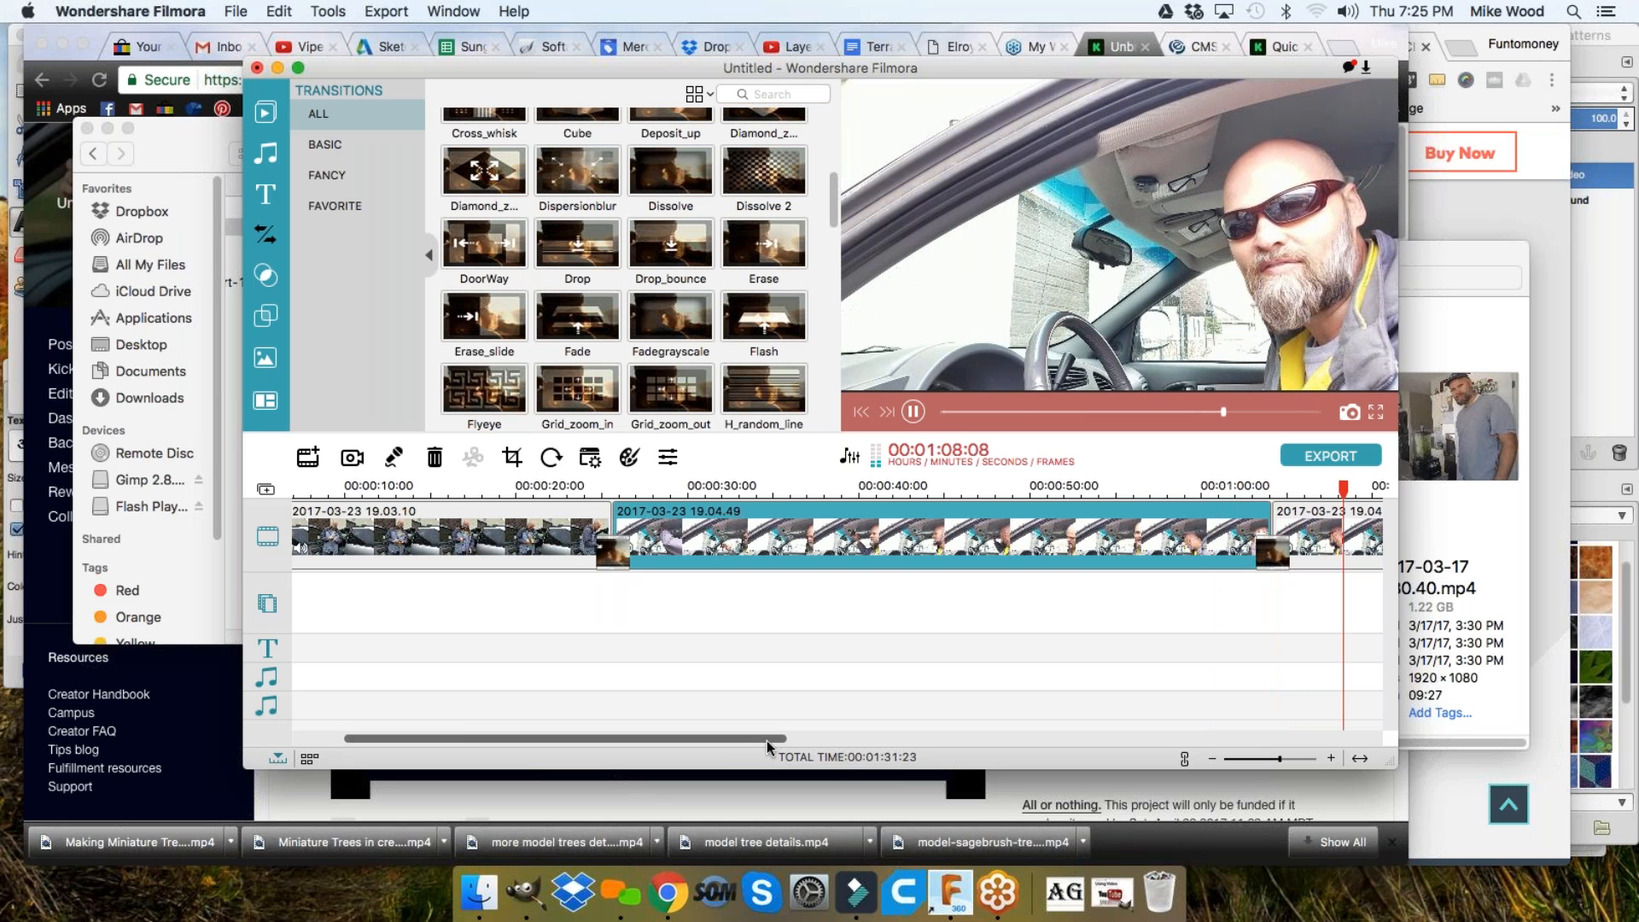
{"action": "left_click_drag", "start_coordinate": [818, 742], "coordinate": [886, 744]}
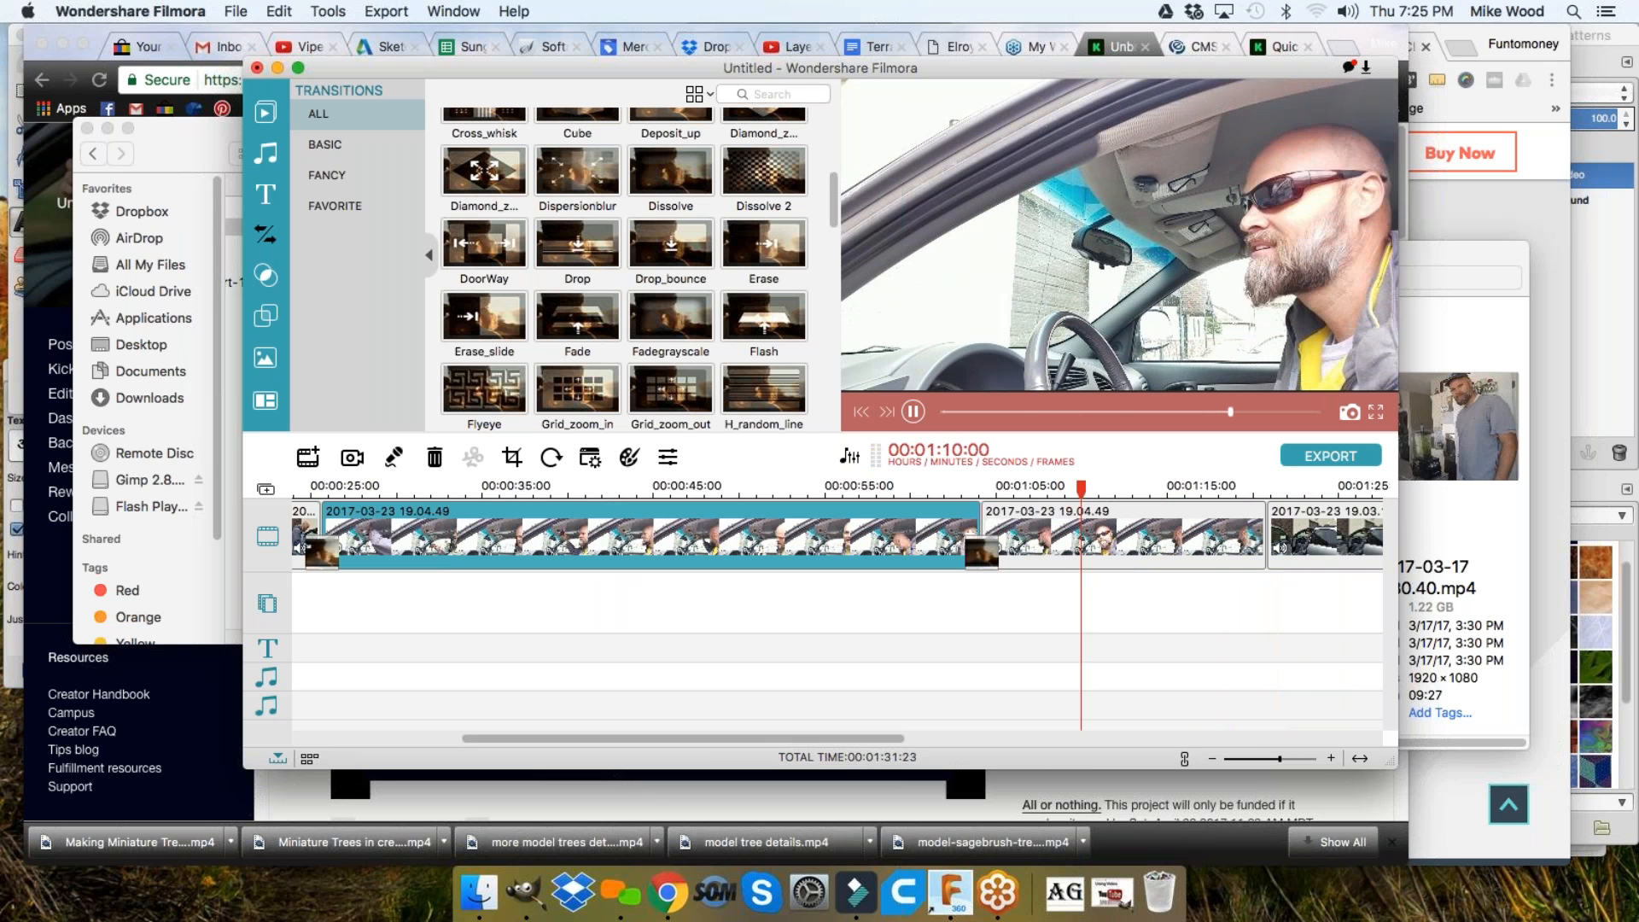
{"action": "key", "text": "space"}
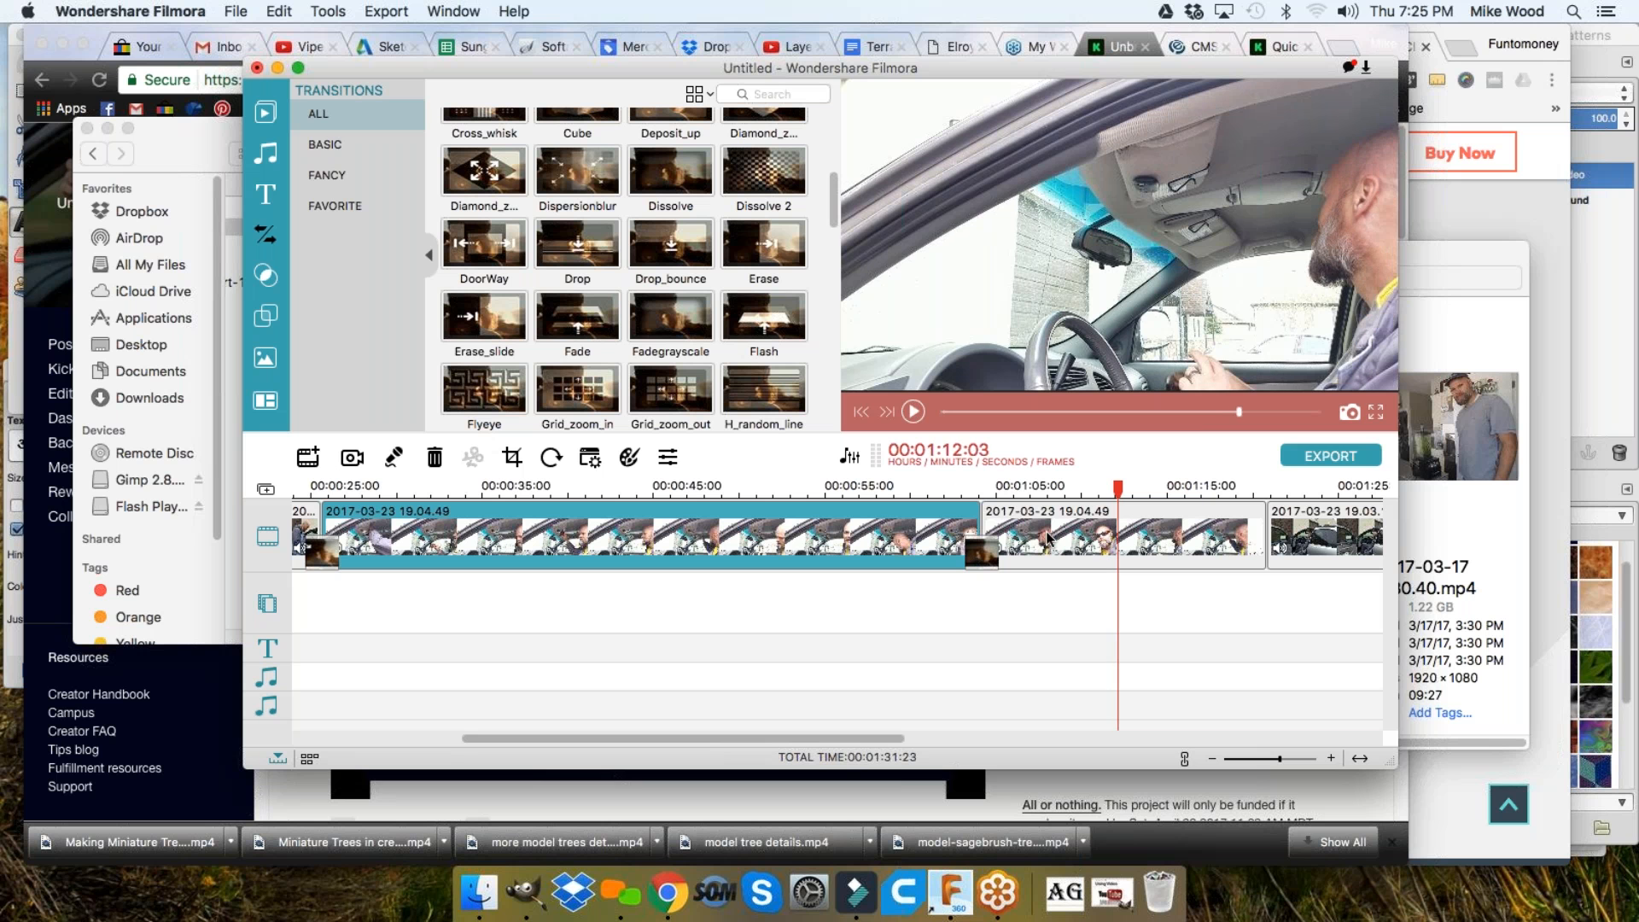
Replay the end of the second clip from several earlier points to judge where it should be cut
{"action": "left_click", "coordinate": [944, 492]}
{"action": "key", "text": "space"}
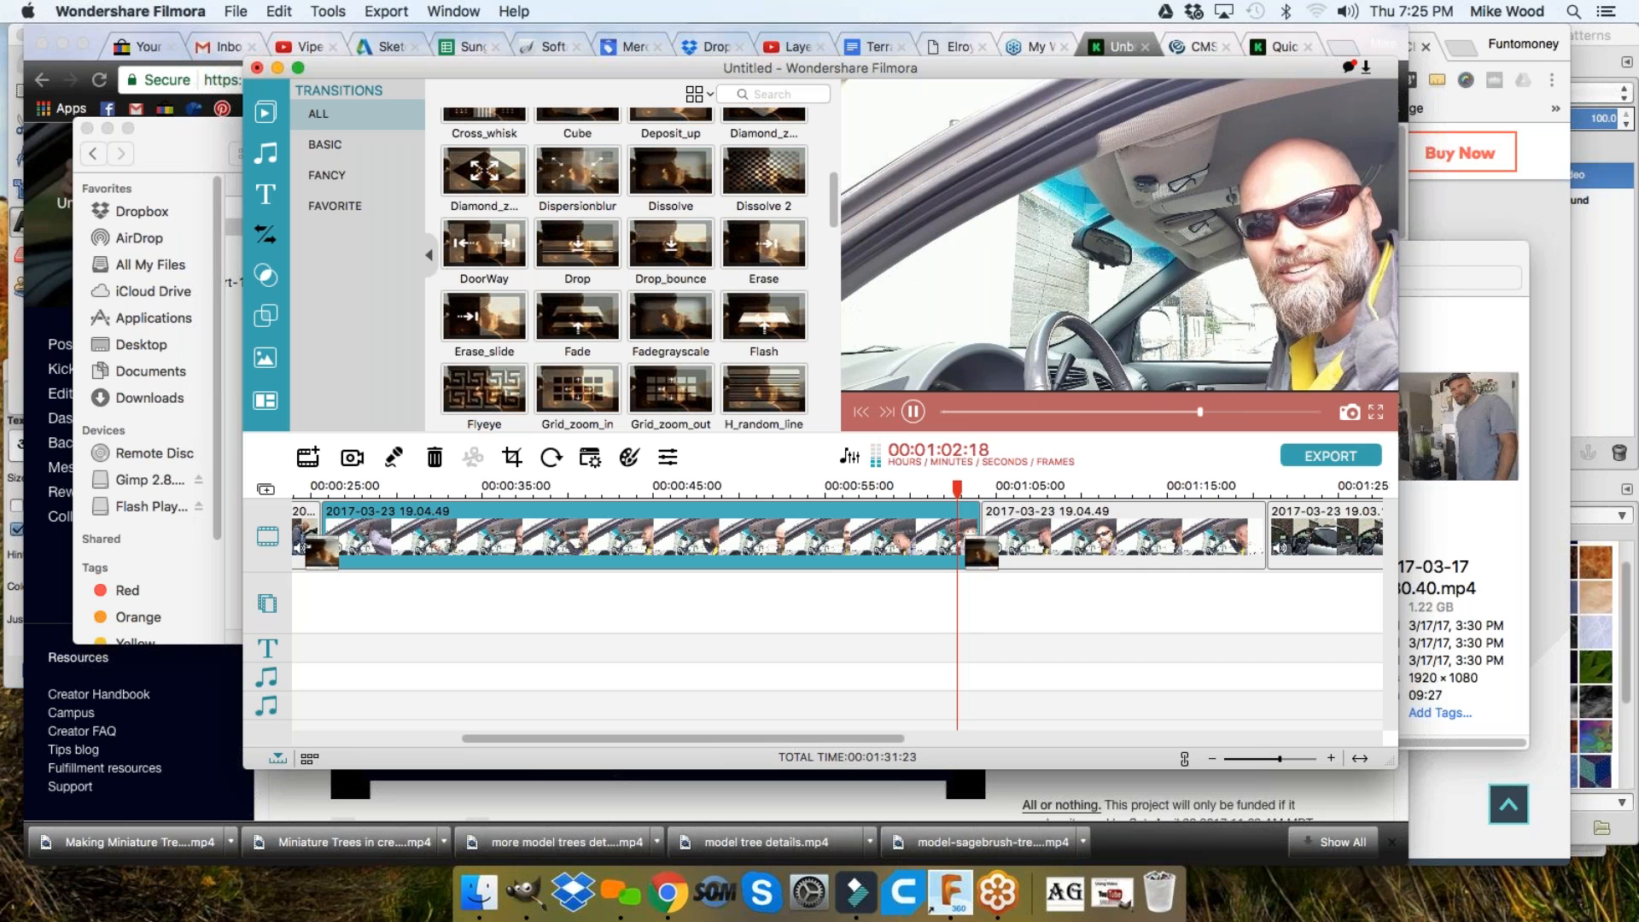
{"action": "key", "text": "space"}
{"action": "left_click", "coordinate": [839, 488]}
{"action": "key", "text": "space"}
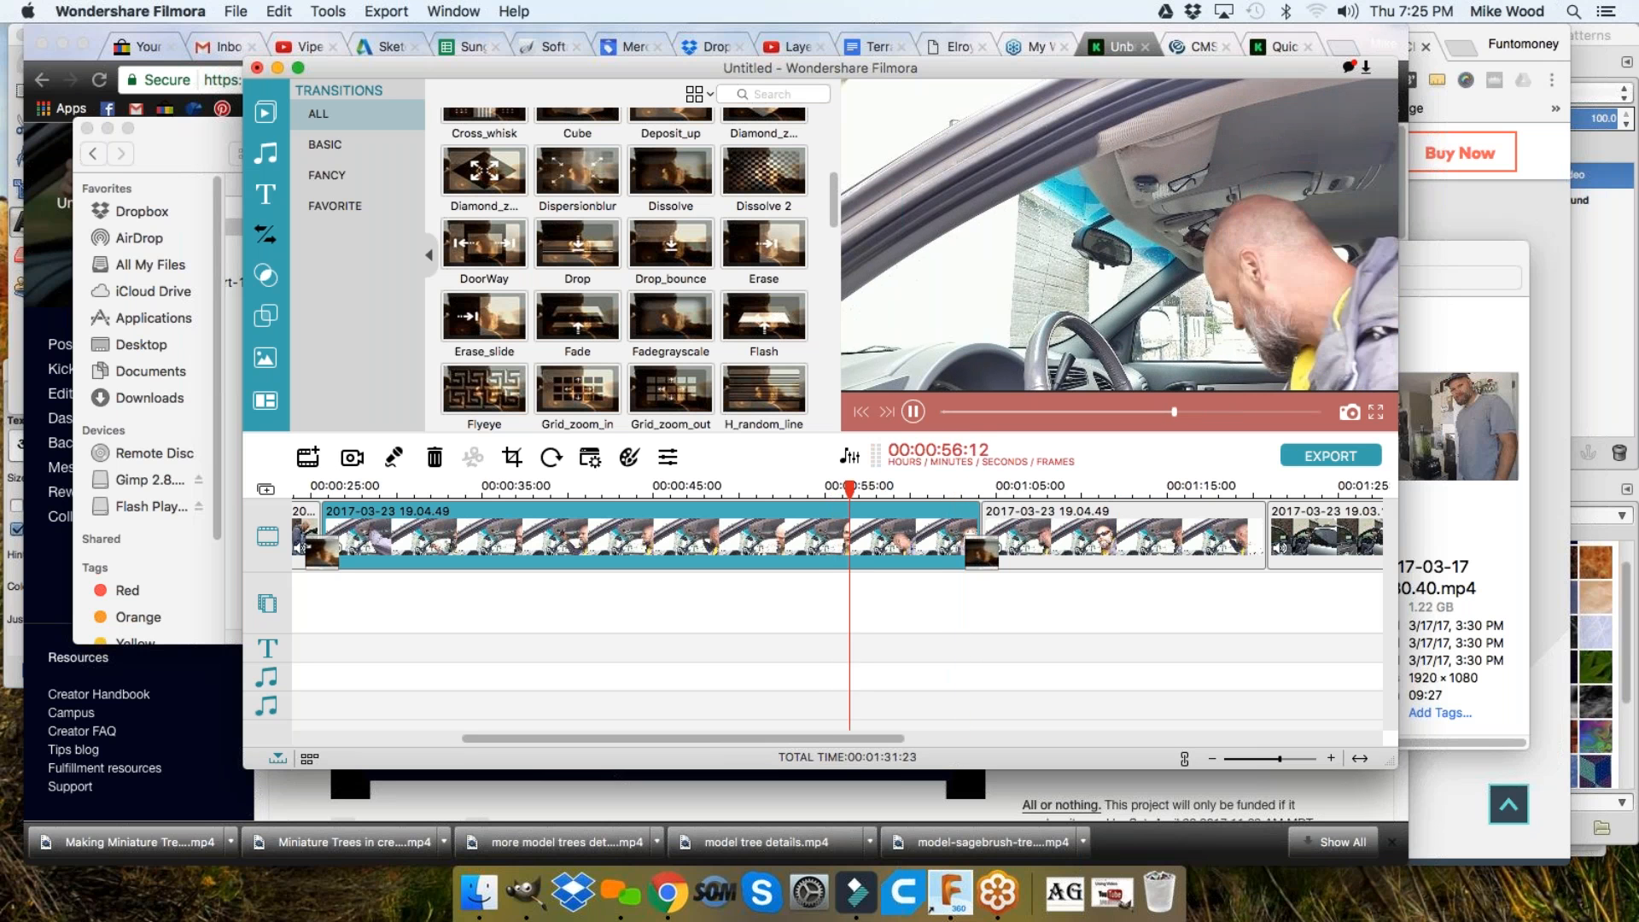
{"action": "left_click", "coordinate": [737, 488]}
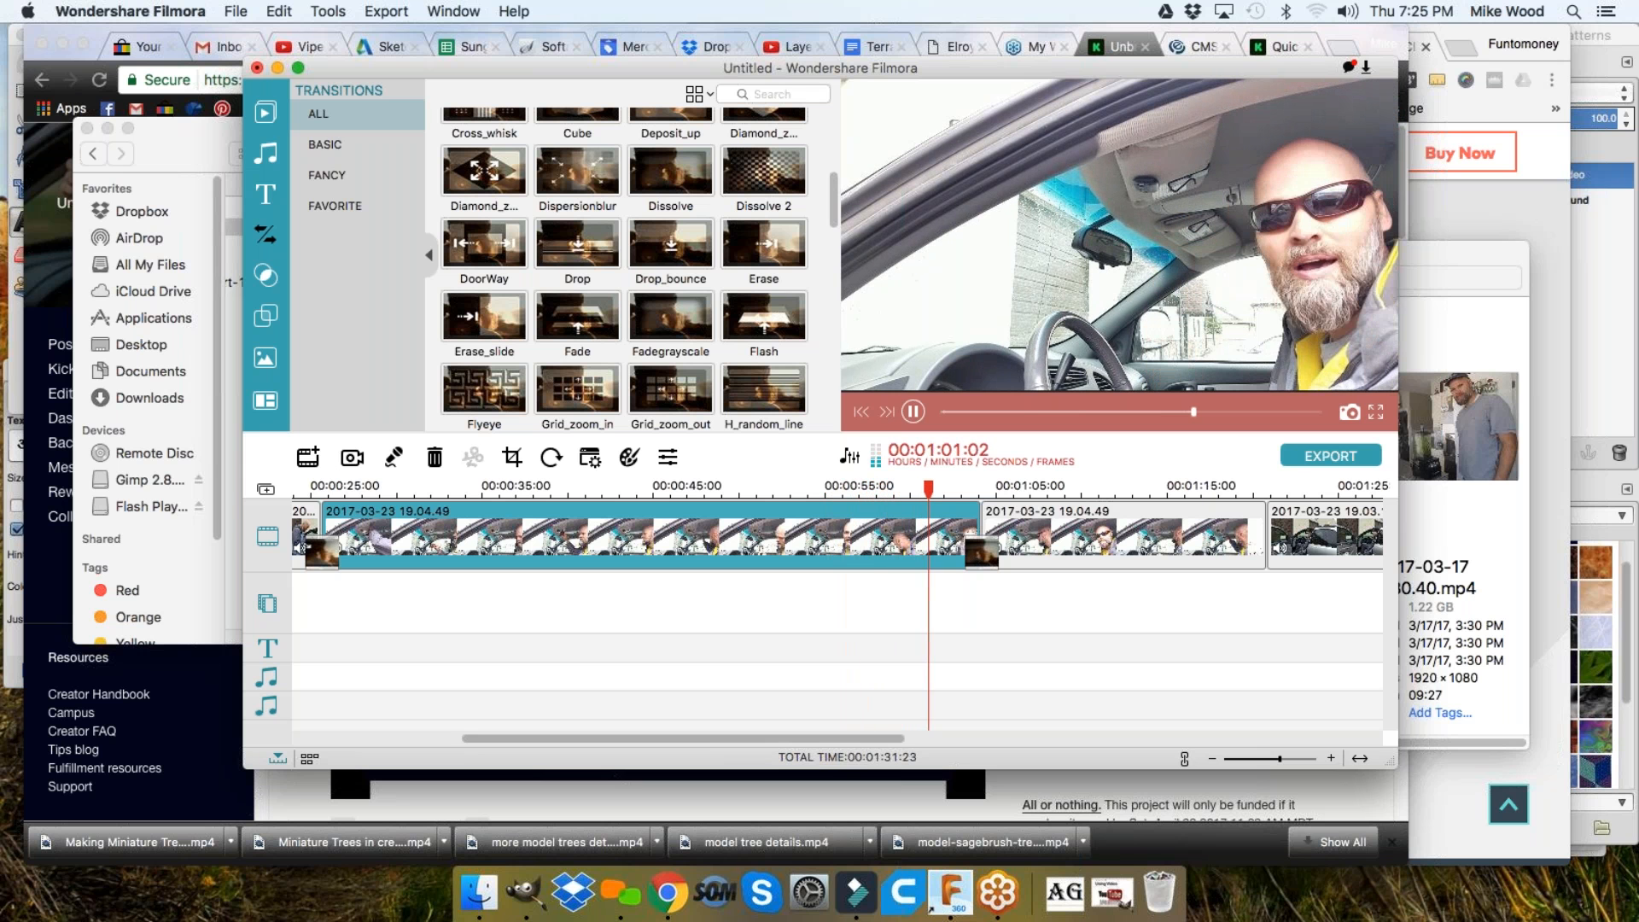
{"action": "key", "text": "space"}
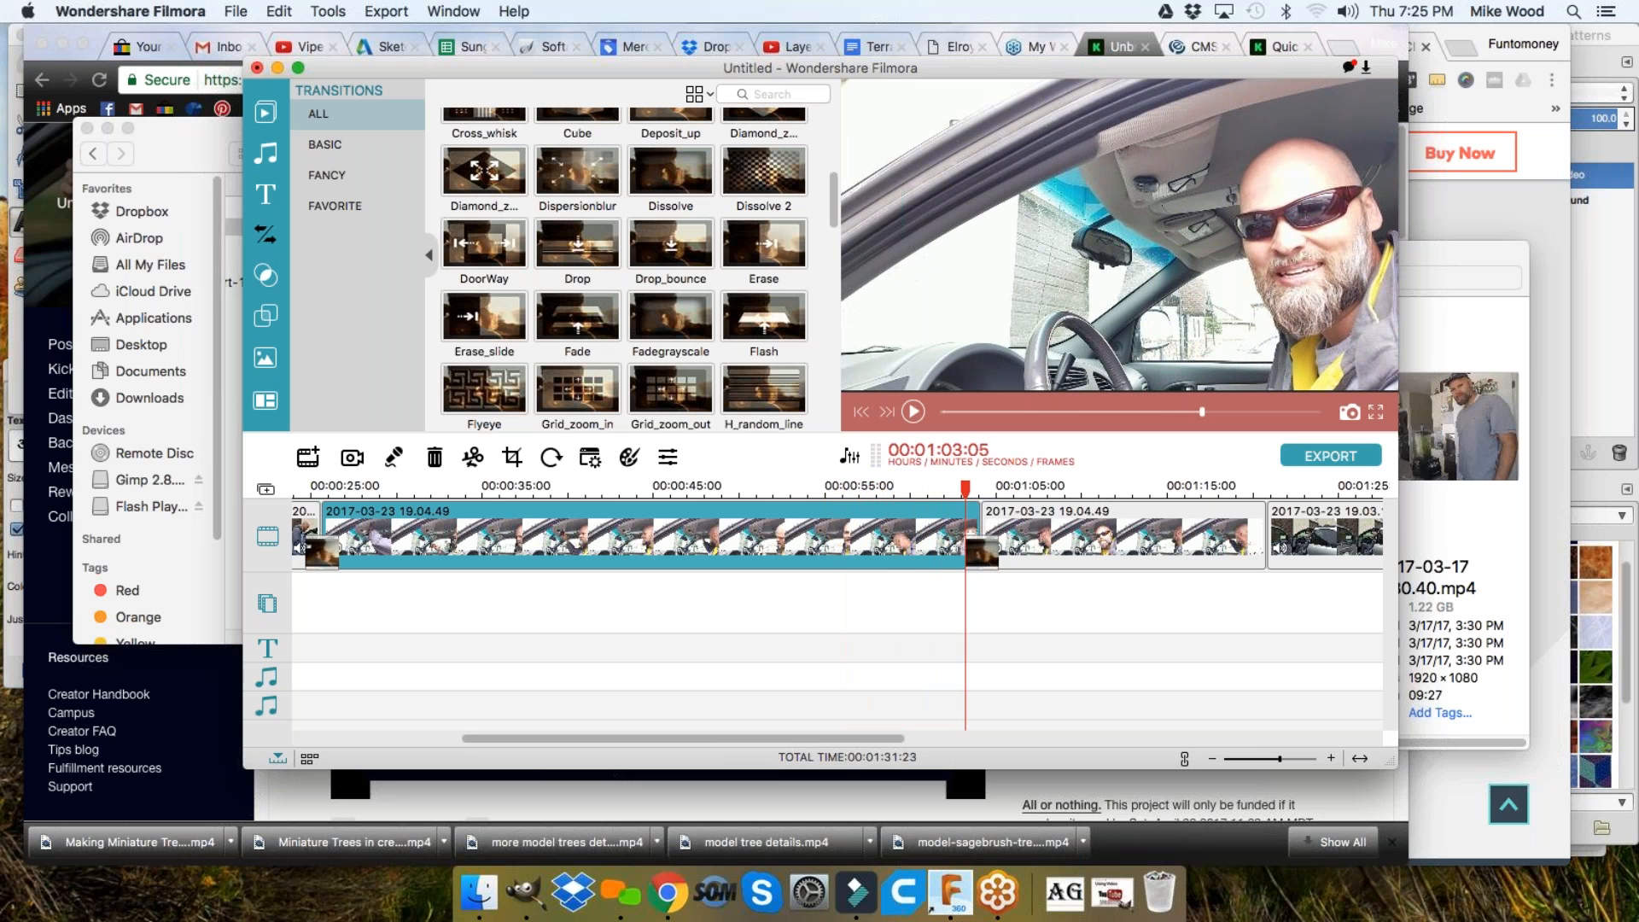
Split the second clip at 00:00:56:13 and delete the section after the split
{"action": "left_click_drag", "start_coordinate": [966, 488], "coordinate": [789, 498]}
{"action": "key", "text": "space"}
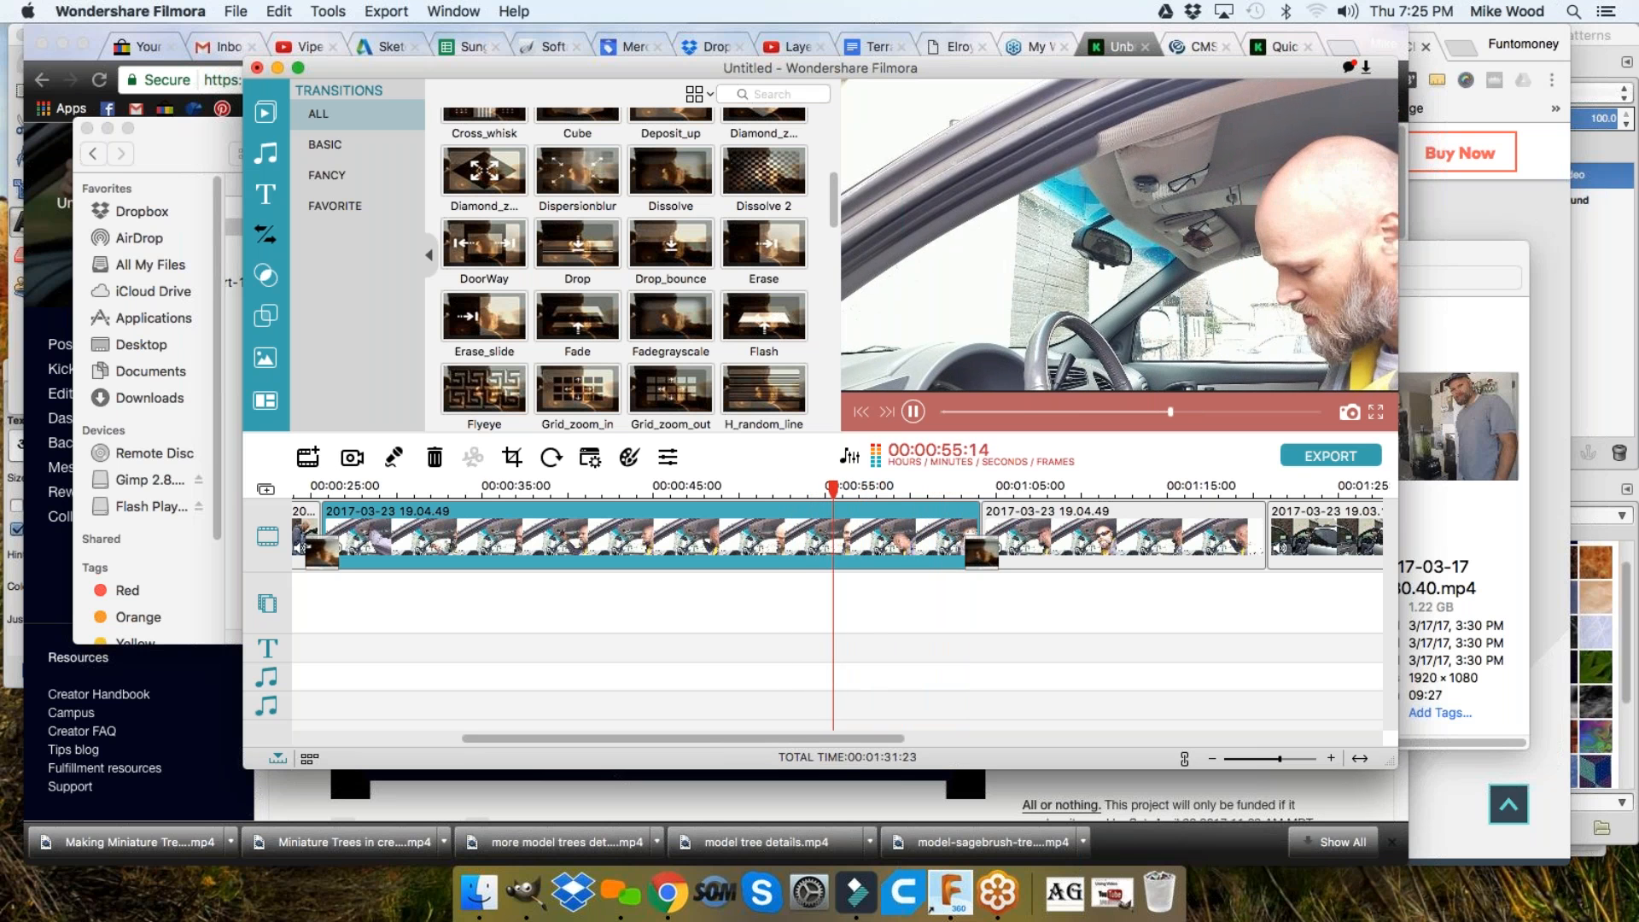
{"action": "key", "text": "space"}
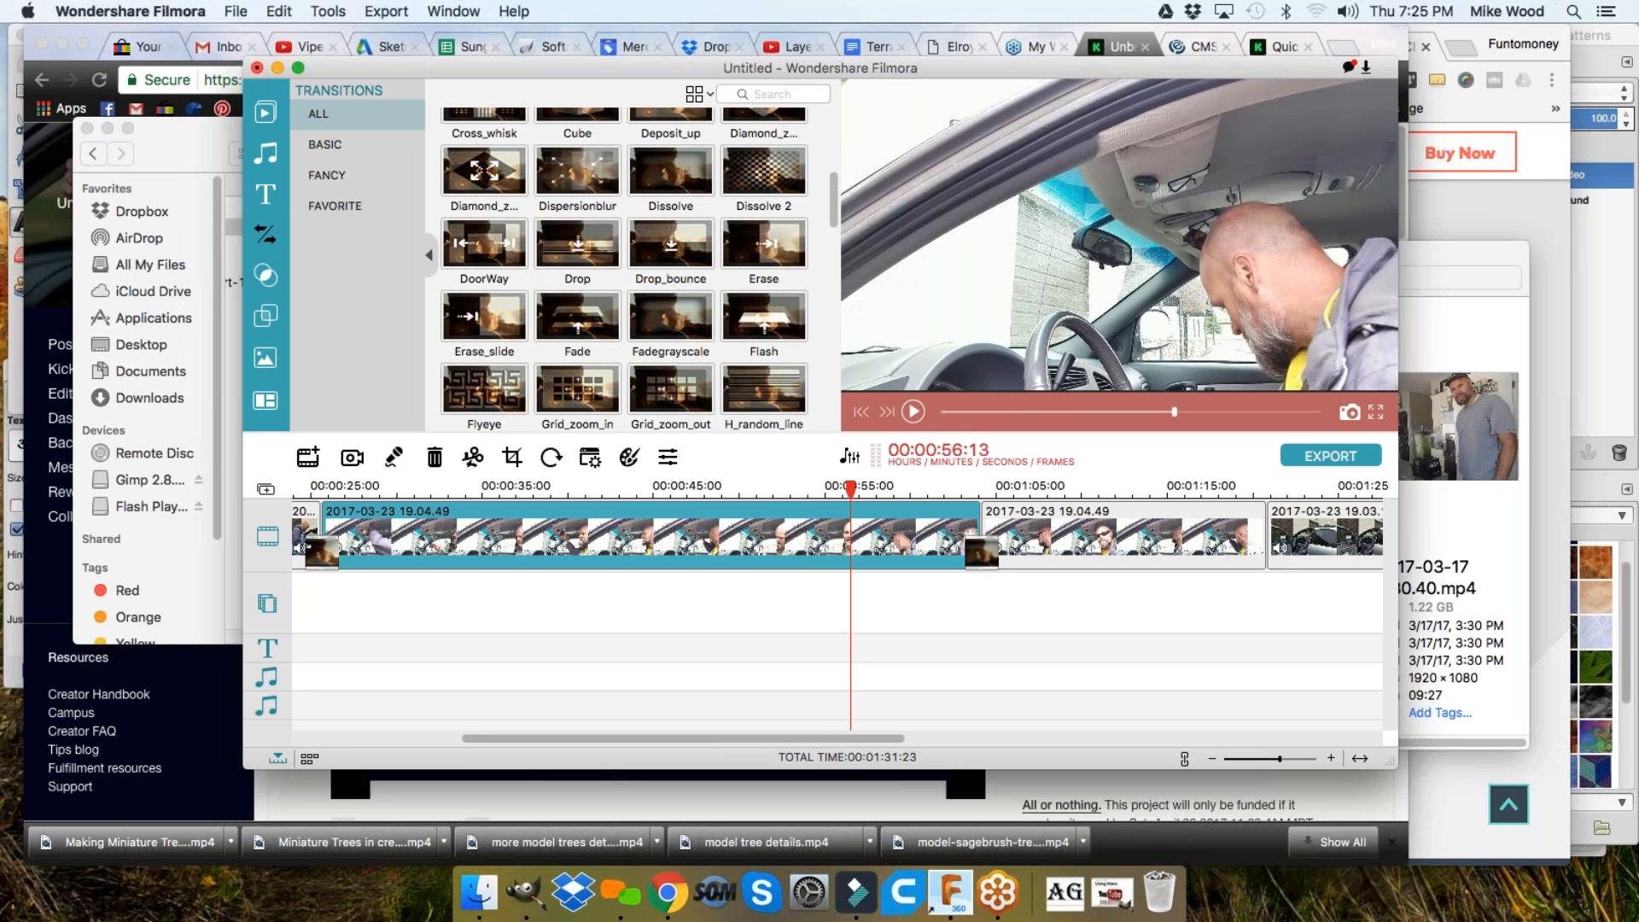
{"action": "left_click", "coordinate": [475, 459]}
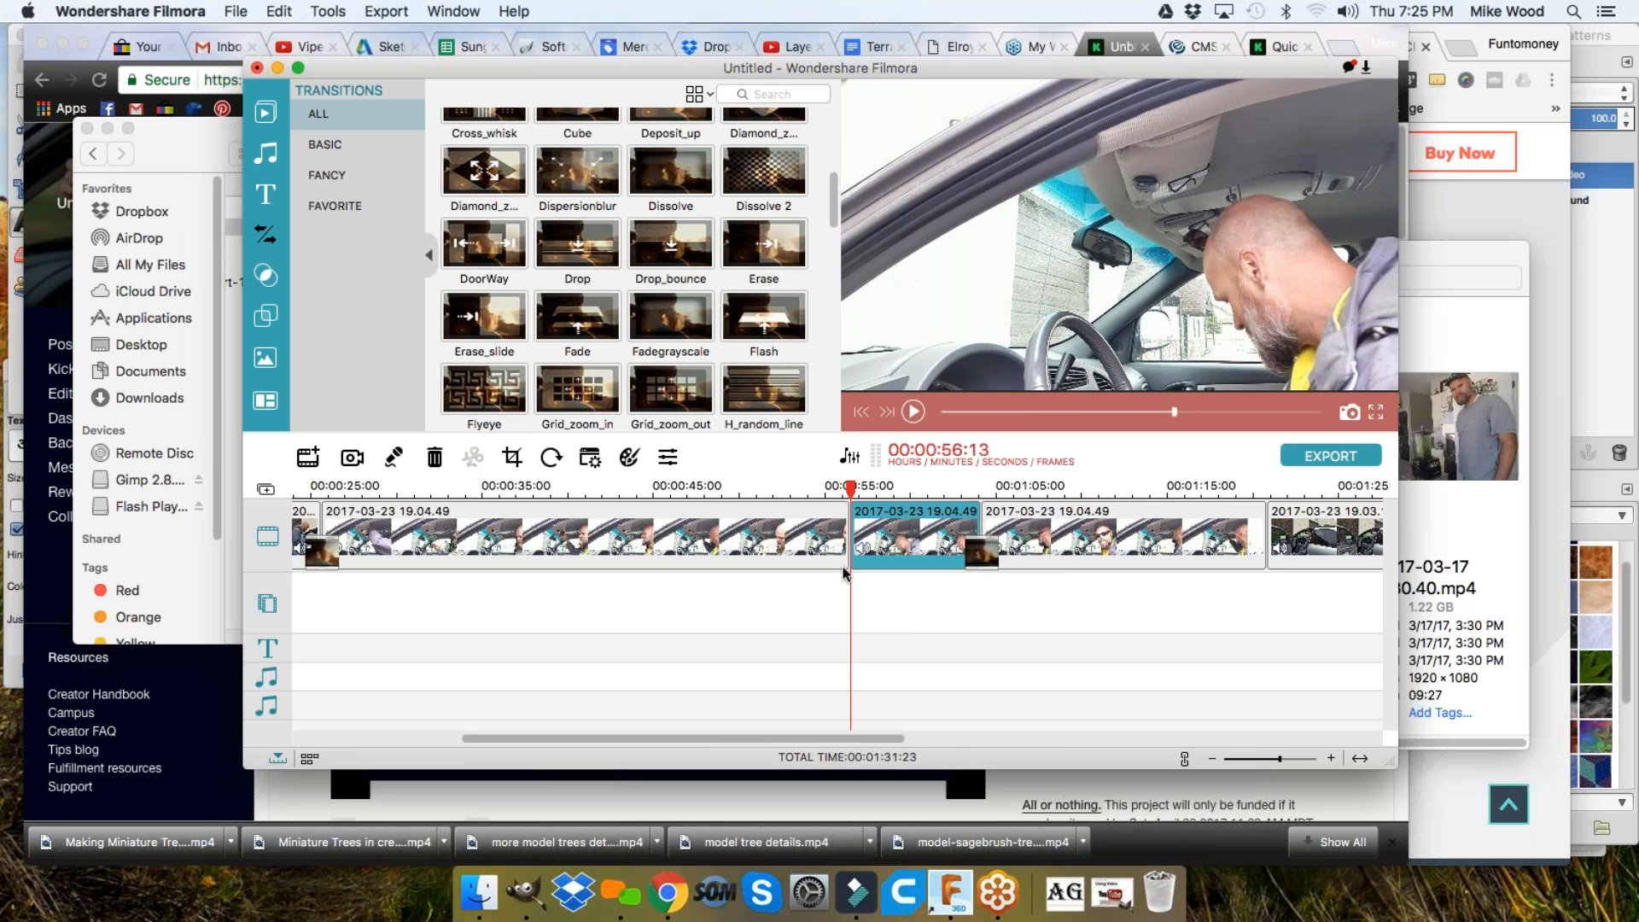
{"action": "right_click", "coordinate": [893, 538]}
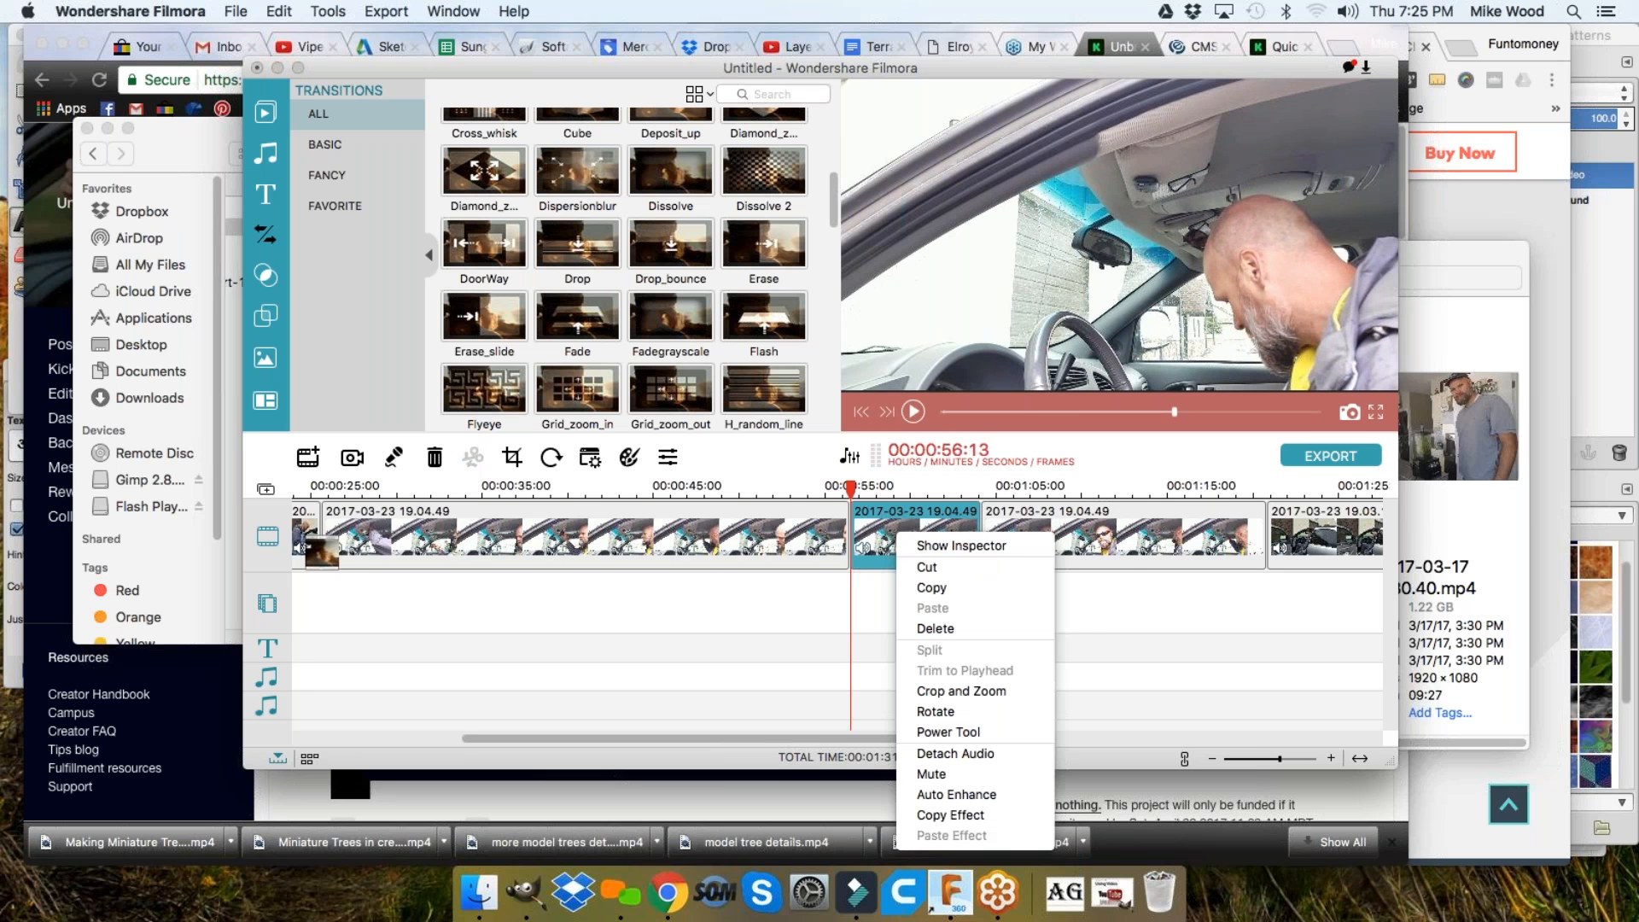
{"action": "left_click", "coordinate": [937, 632]}
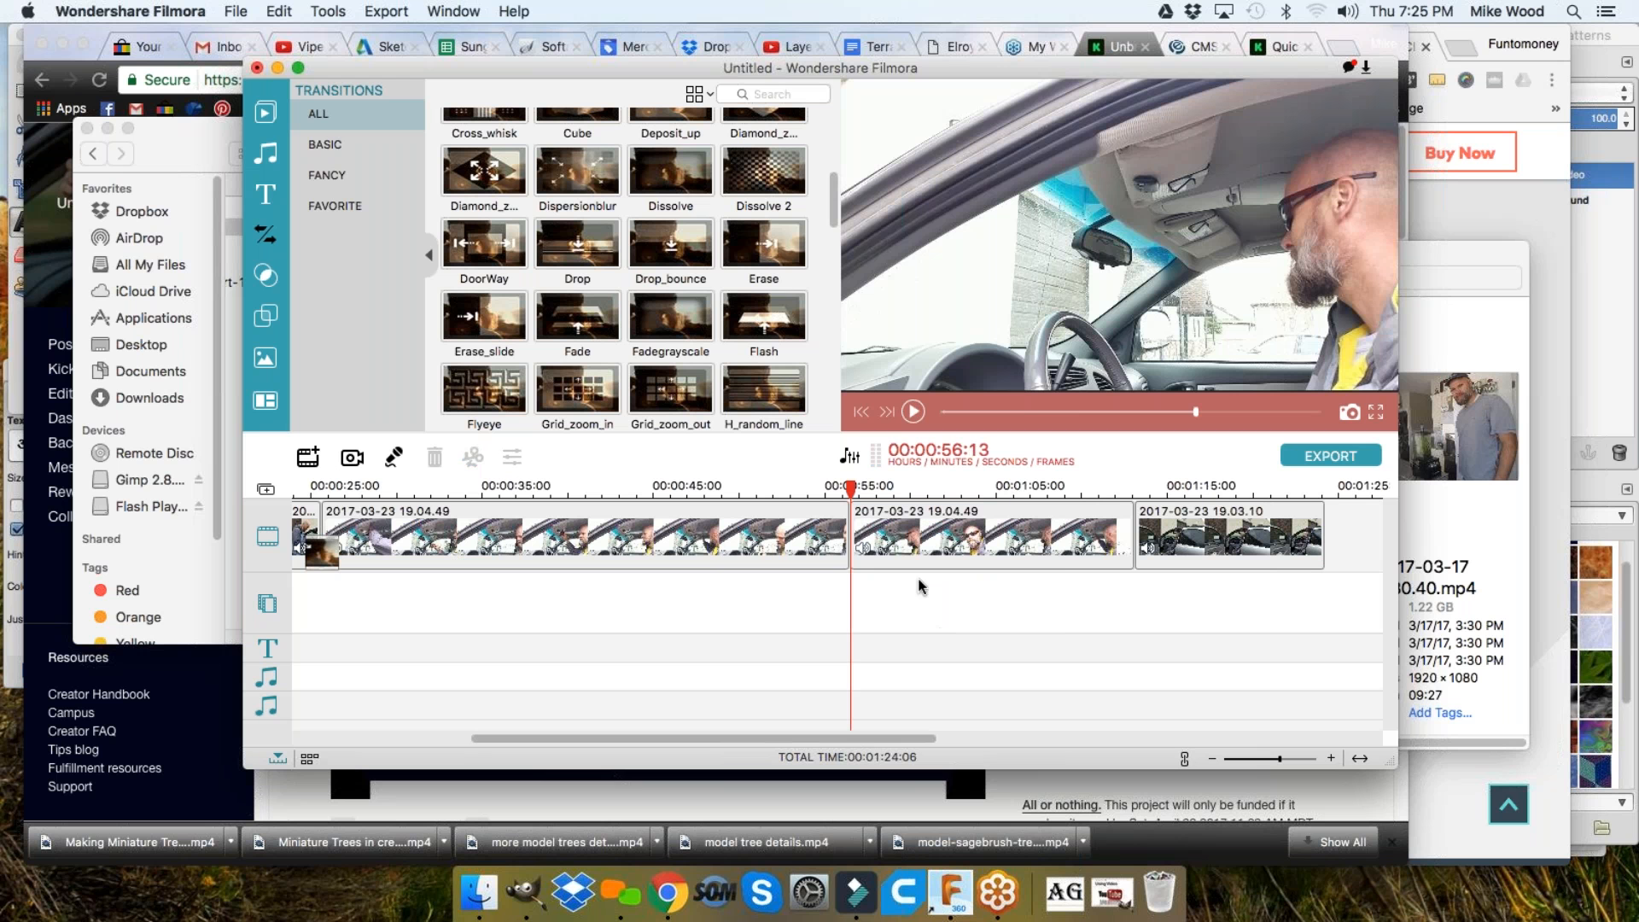
Add a Dissolve transition between the shortened second clip and the clip that follows, and play on through it
{"action": "left_click_drag", "start_coordinate": [669, 175], "coordinate": [851, 550]}
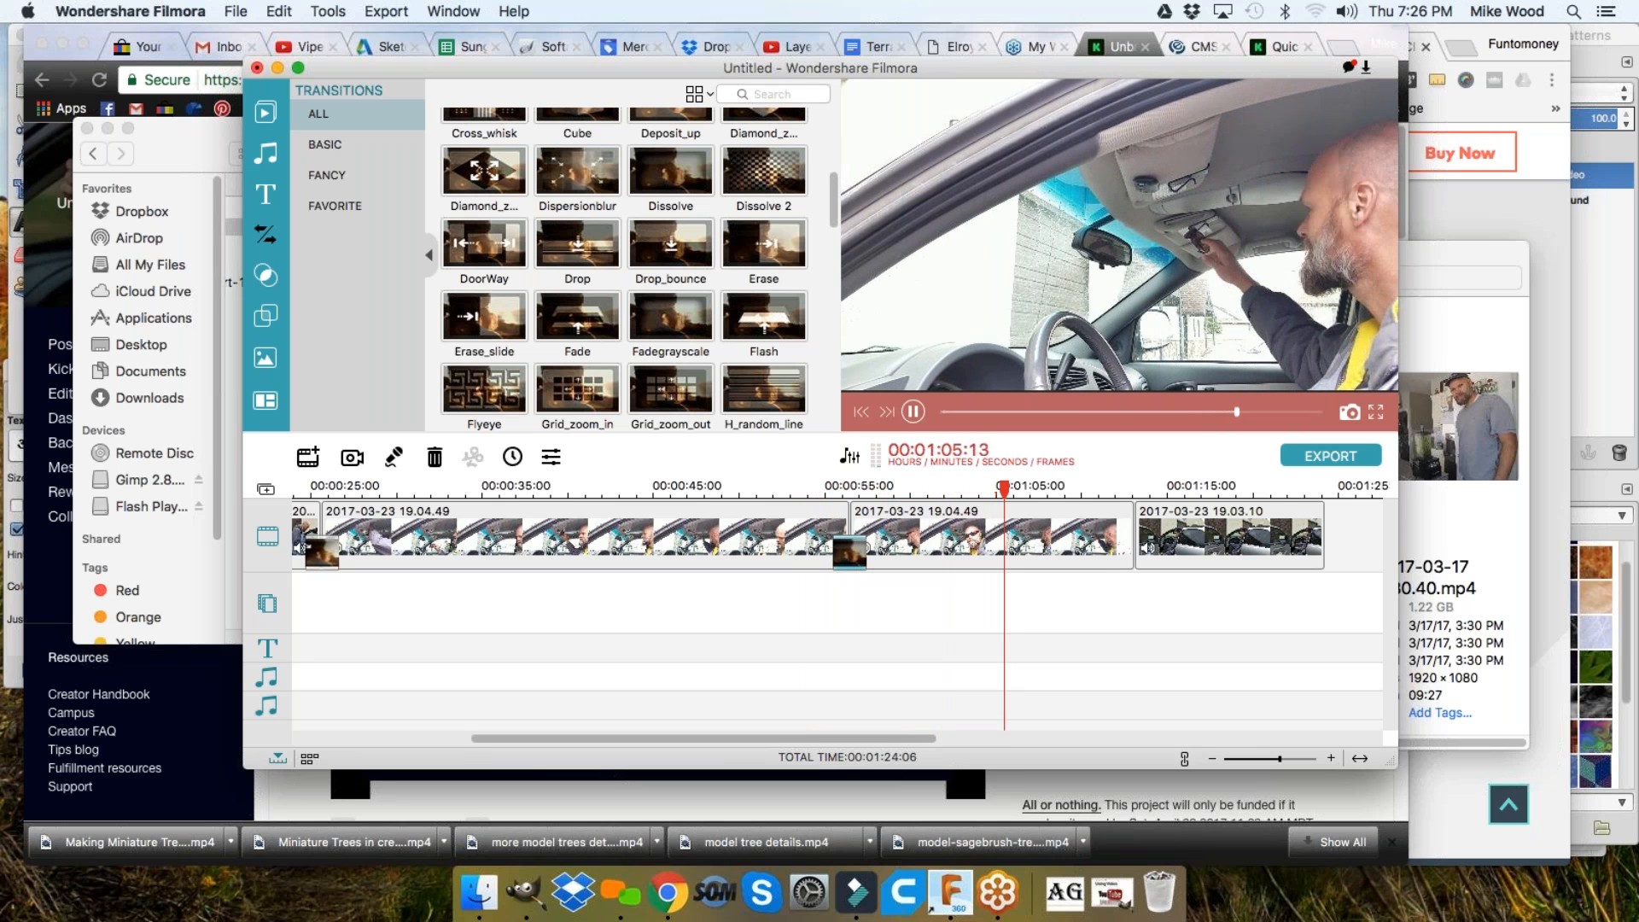
{"action": "key", "text": "space"}
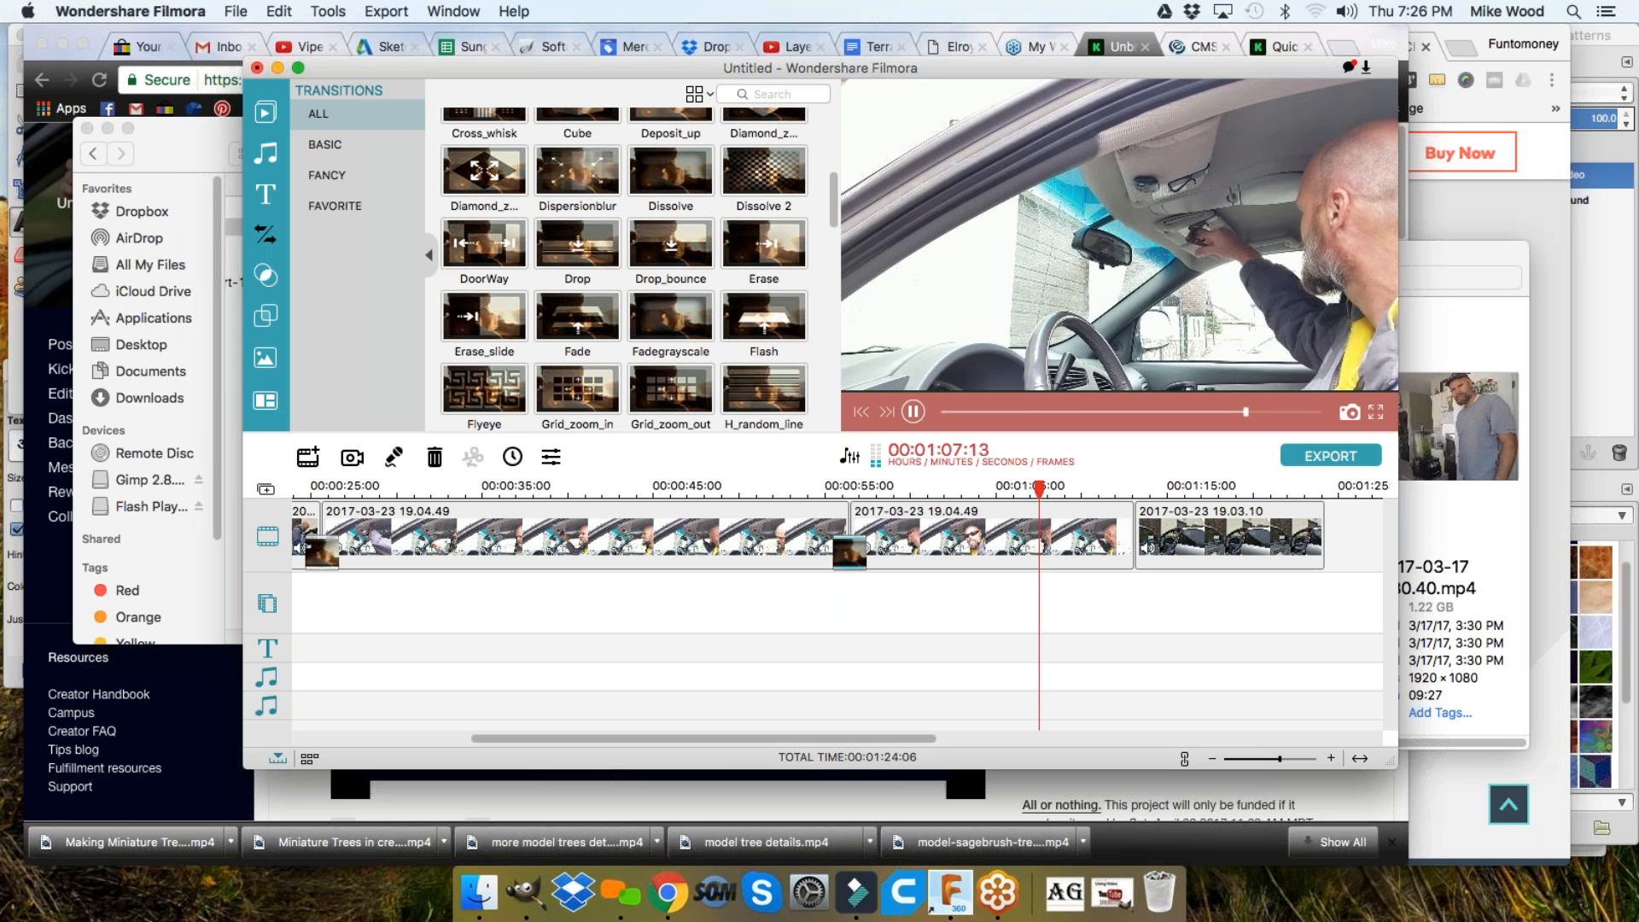
{"action": "key", "text": "space"}
Replay the third clip in short stretches around 00:01:05 to judge where it should be cut
{"action": "left_click", "coordinate": [970, 492]}
{"action": "key", "text": "space"}
{"action": "key", "text": "space"}
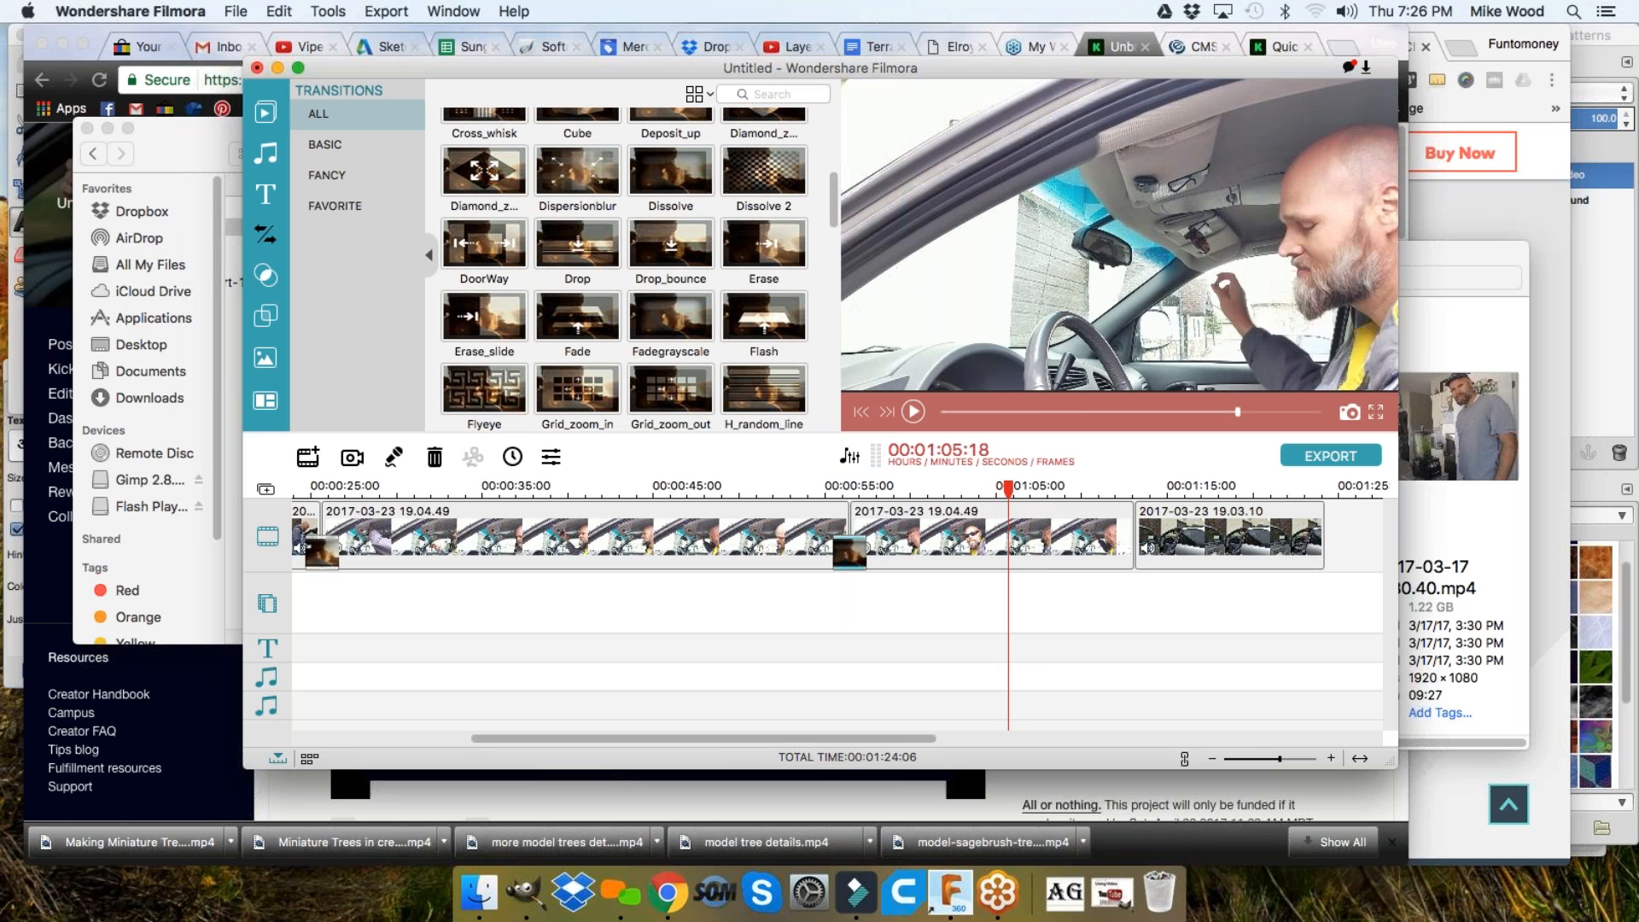
{"action": "key", "text": "space"}
{"action": "key", "text": "space"}
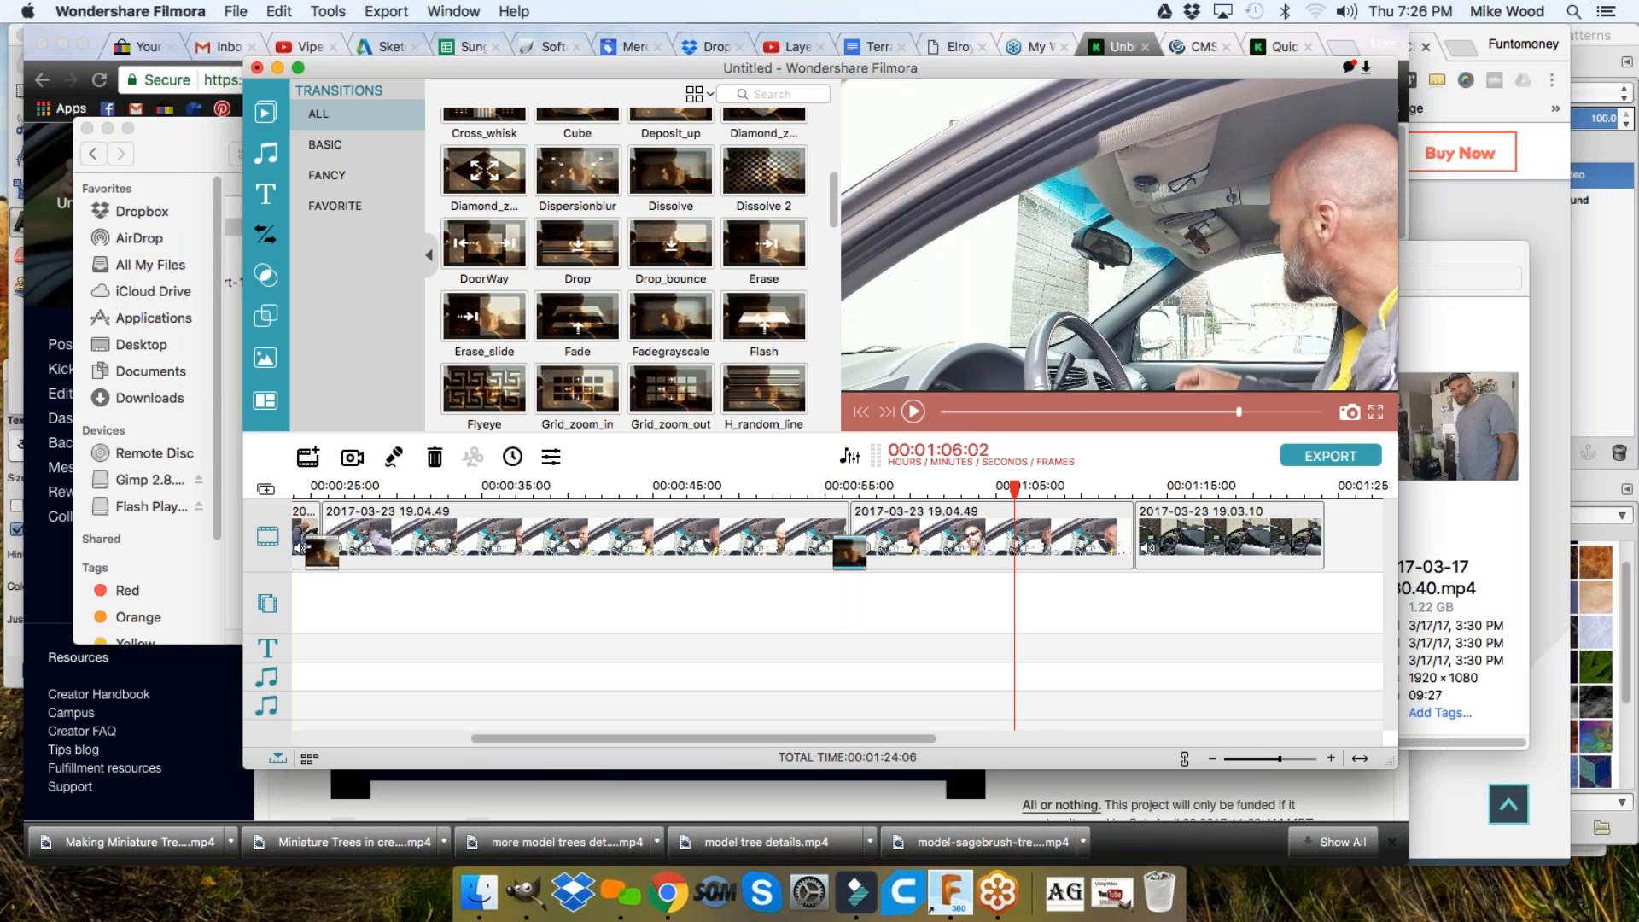
Split the third clip at 00:01:05:23 and delete the section after the split
{"action": "left_click_drag", "start_coordinate": [1013, 493], "coordinate": [1012, 498]}
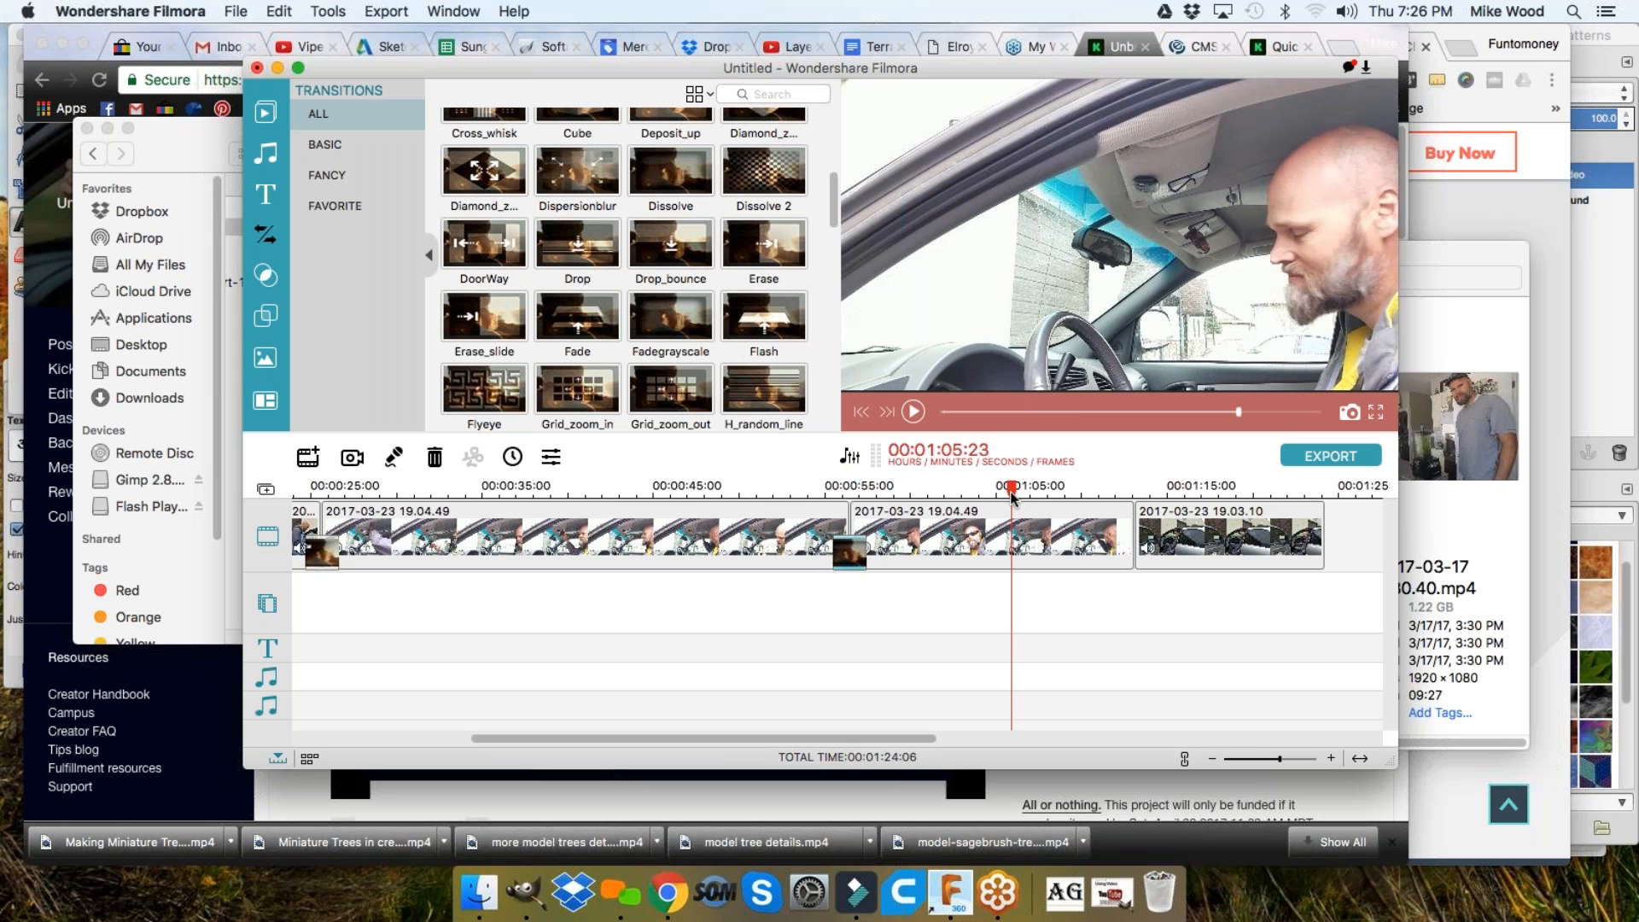
{"action": "left_click", "coordinate": [1033, 533]}
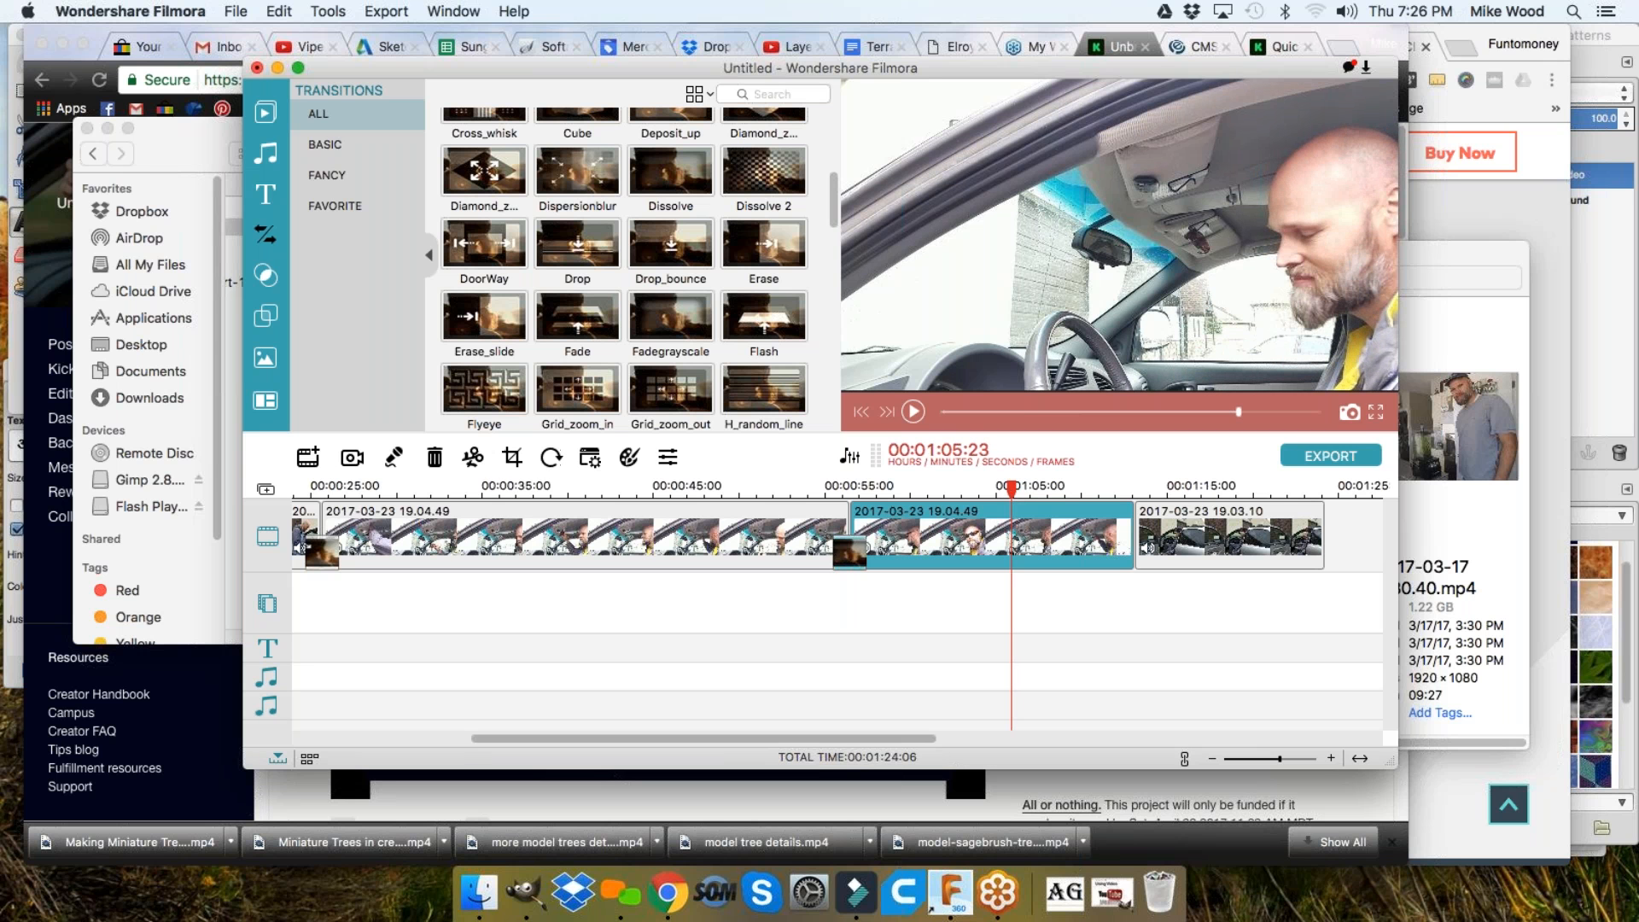
{"action": "left_click", "coordinate": [476, 458]}
{"action": "right_click", "coordinate": [1052, 531]}
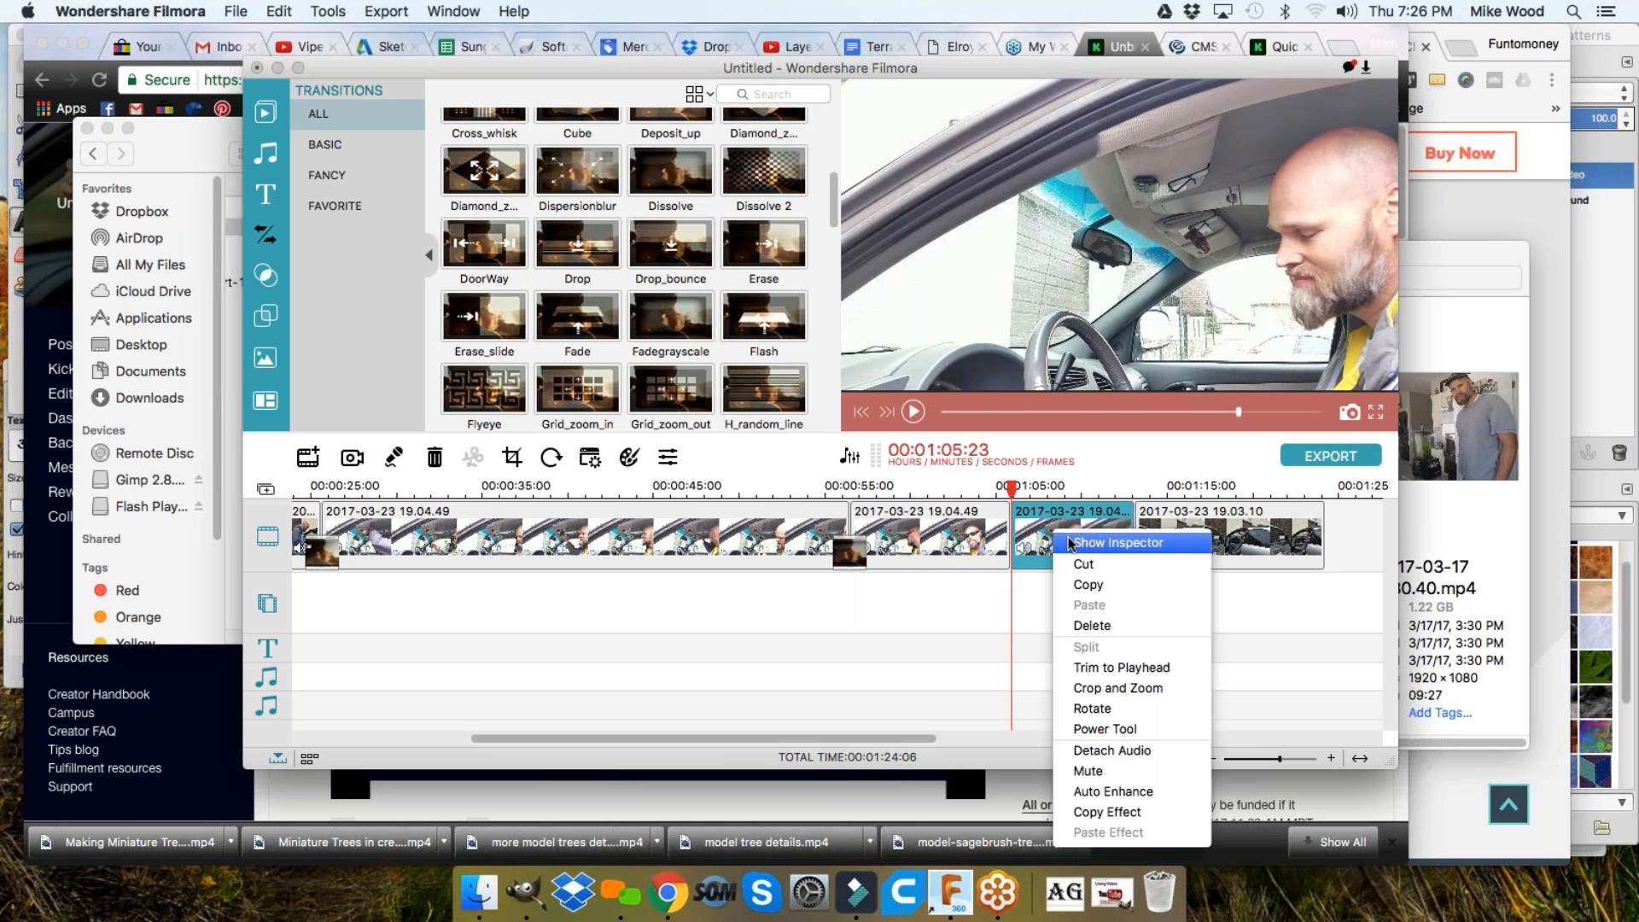
{"action": "left_click", "coordinate": [1096, 625]}
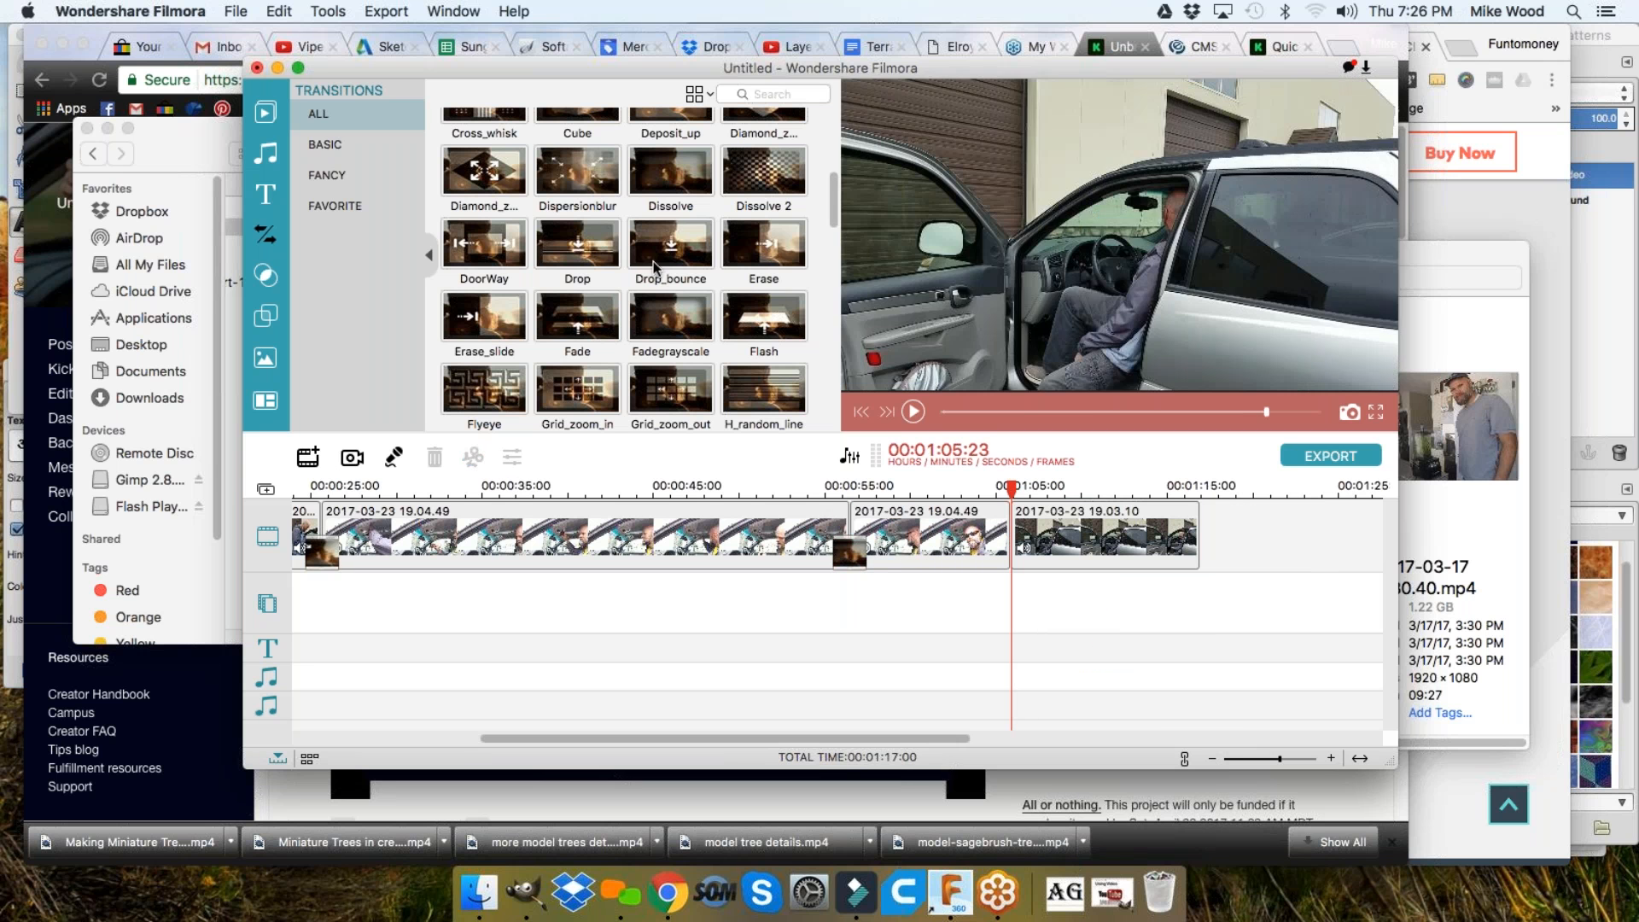
Add a Dissolve transition between the shortened third clip and the final 2017-03-23 19.03.10 clip
{"action": "left_click_drag", "start_coordinate": [674, 171], "coordinate": [1016, 551]}
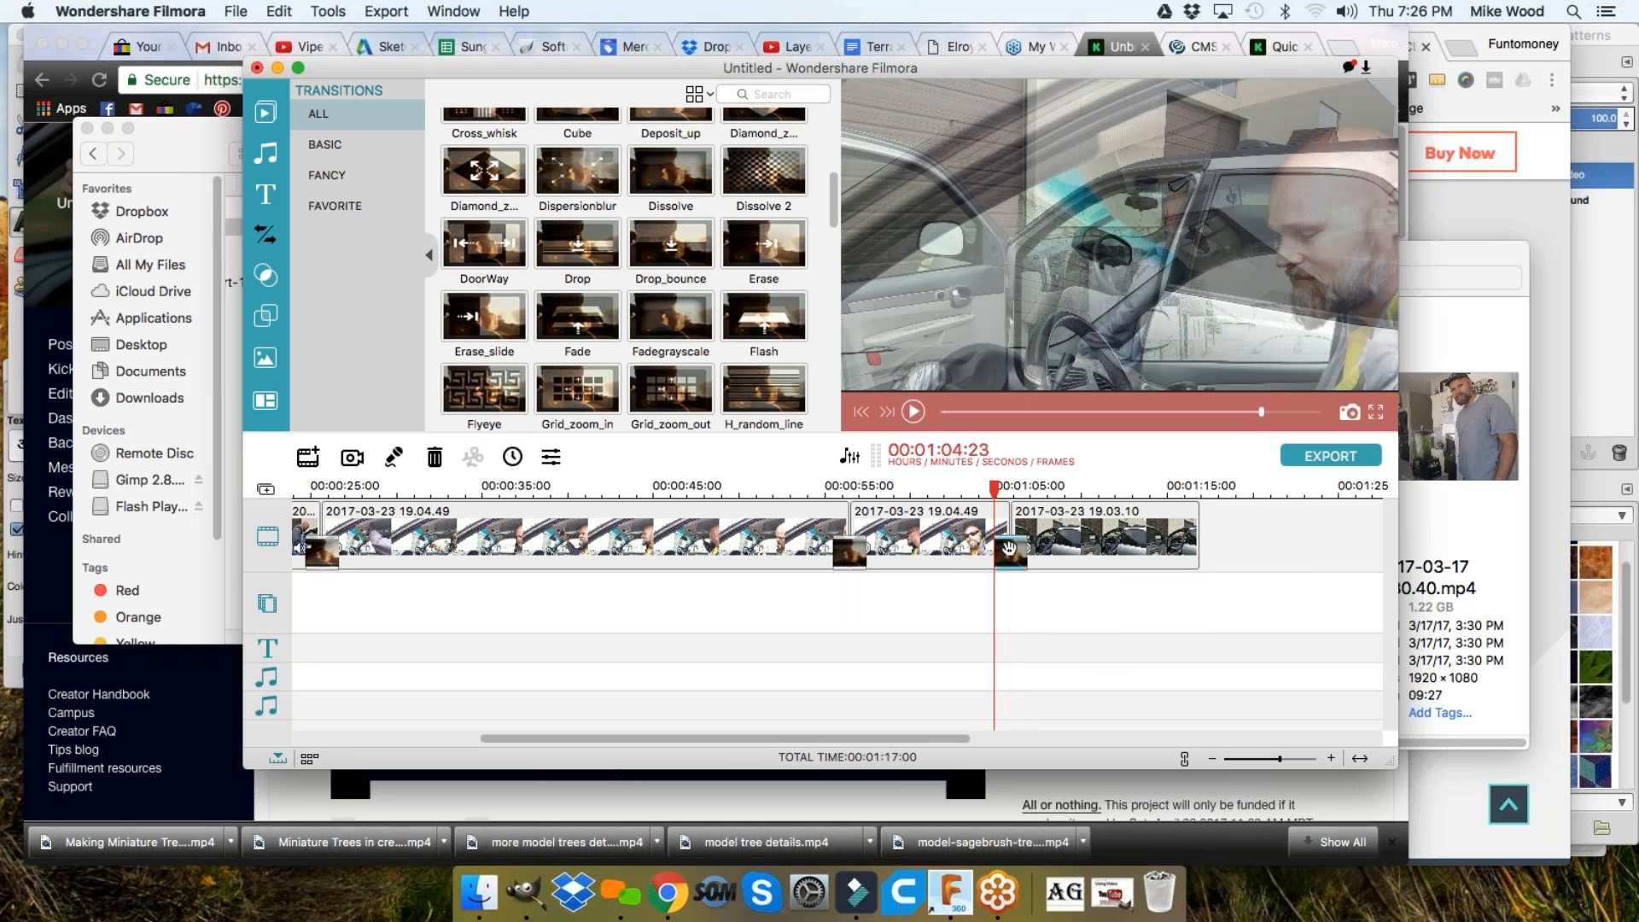
{"action": "left_click", "coordinate": [963, 512]}
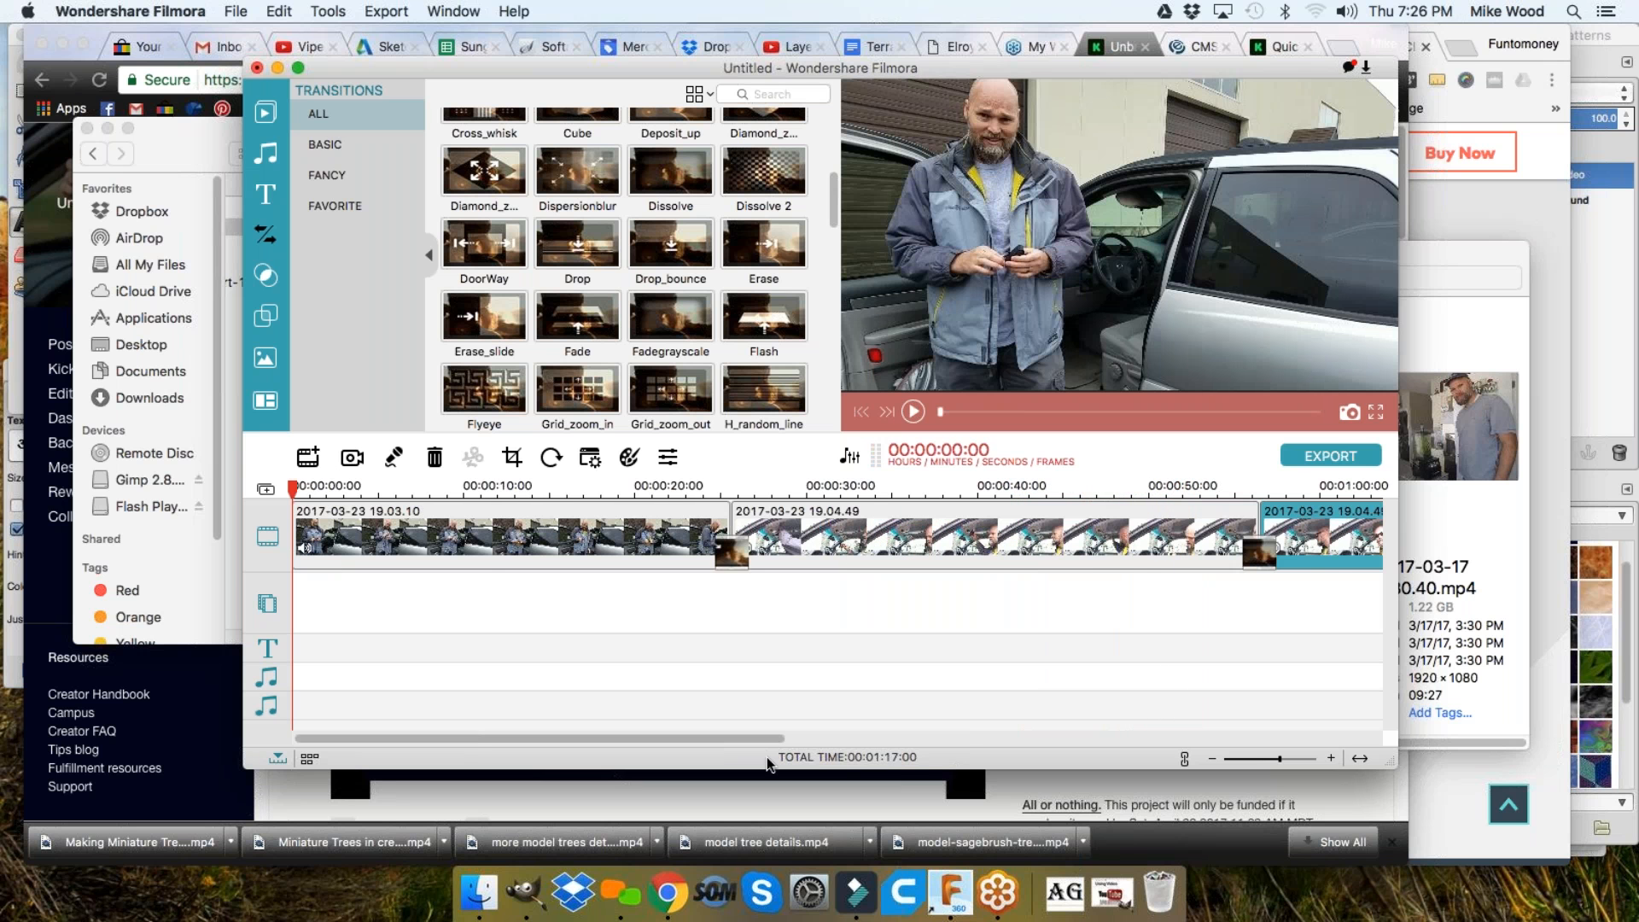
Play the assembled video from the beginning to check all cuts and transitions, and select the final clip
{"action": "left_click_drag", "start_coordinate": [761, 743], "coordinate": [925, 760]}
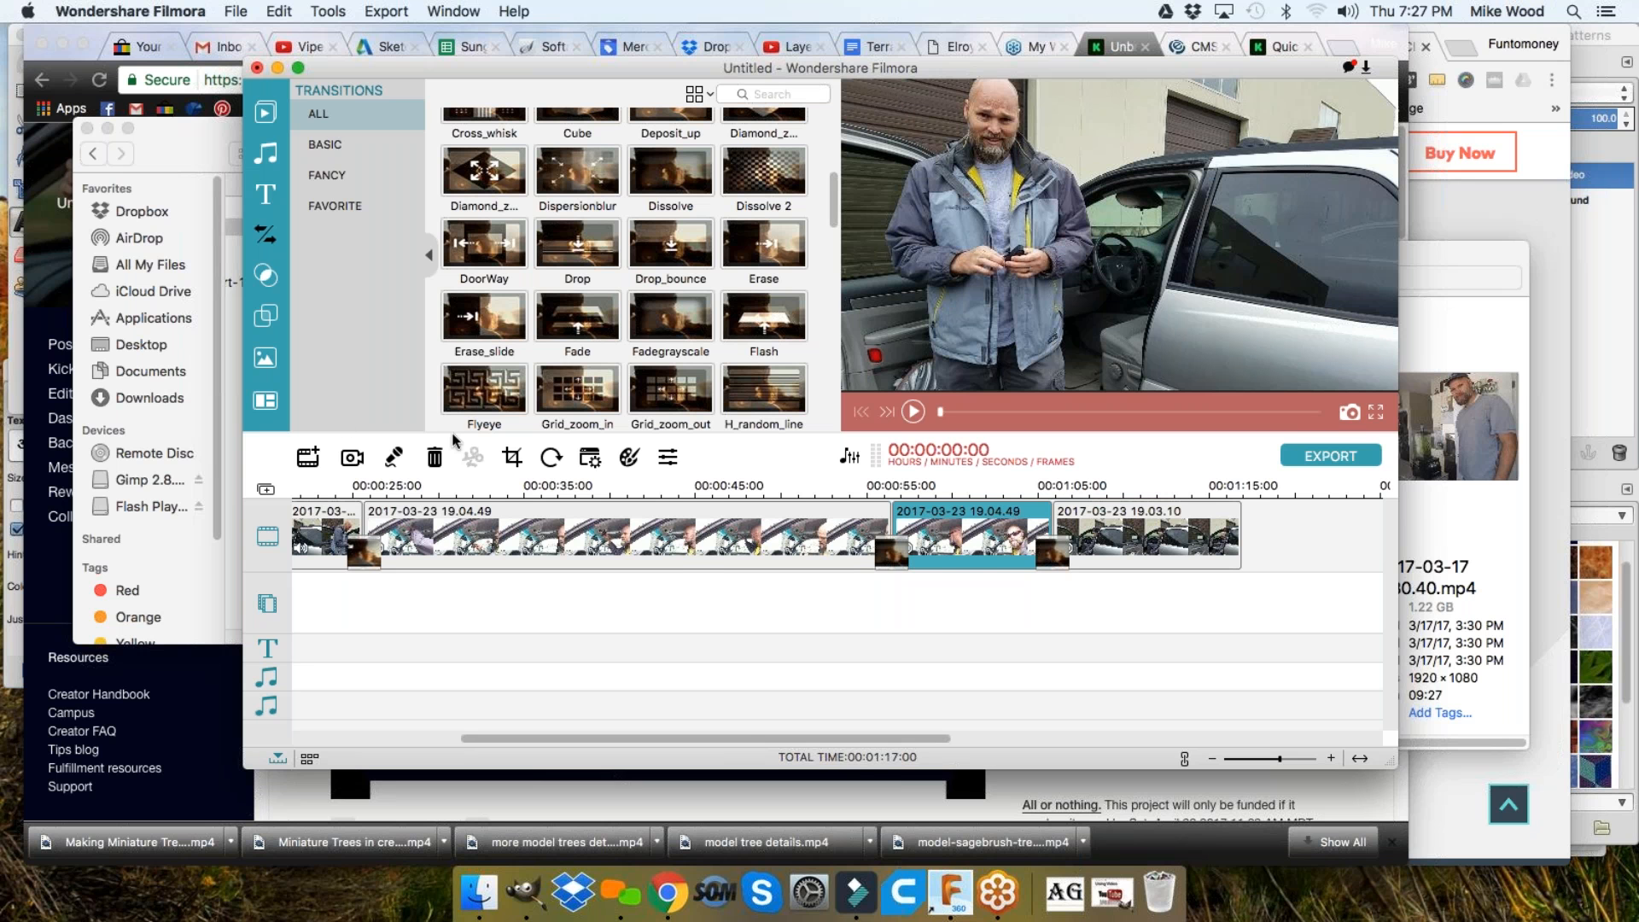
{"action": "left_click_drag", "start_coordinate": [668, 743], "coordinate": [528, 749]}
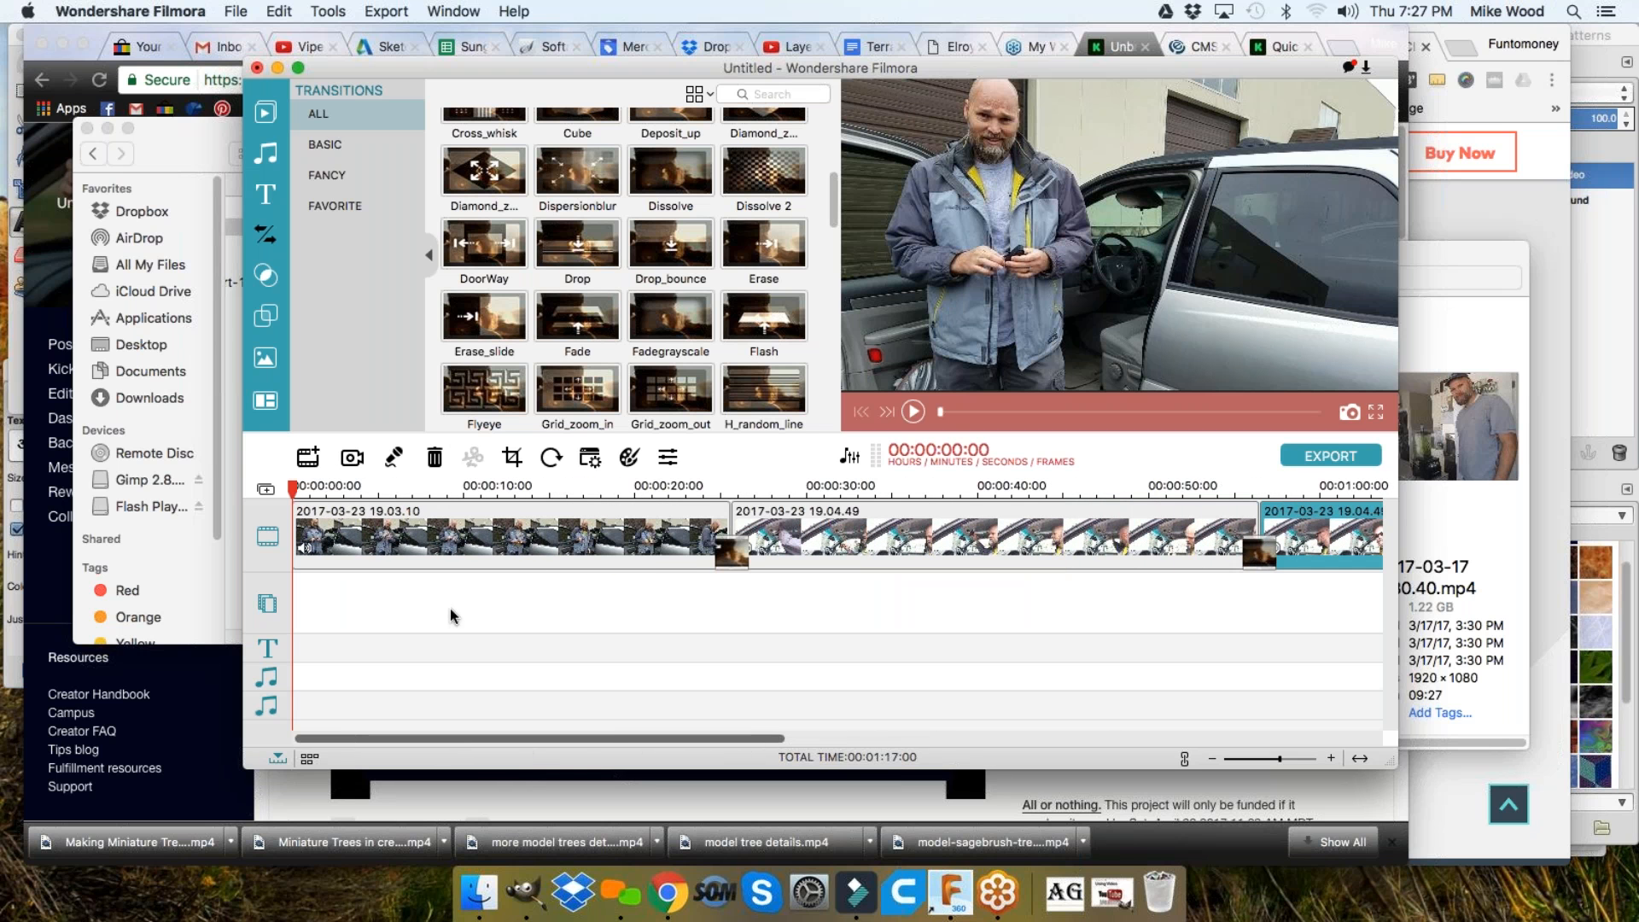
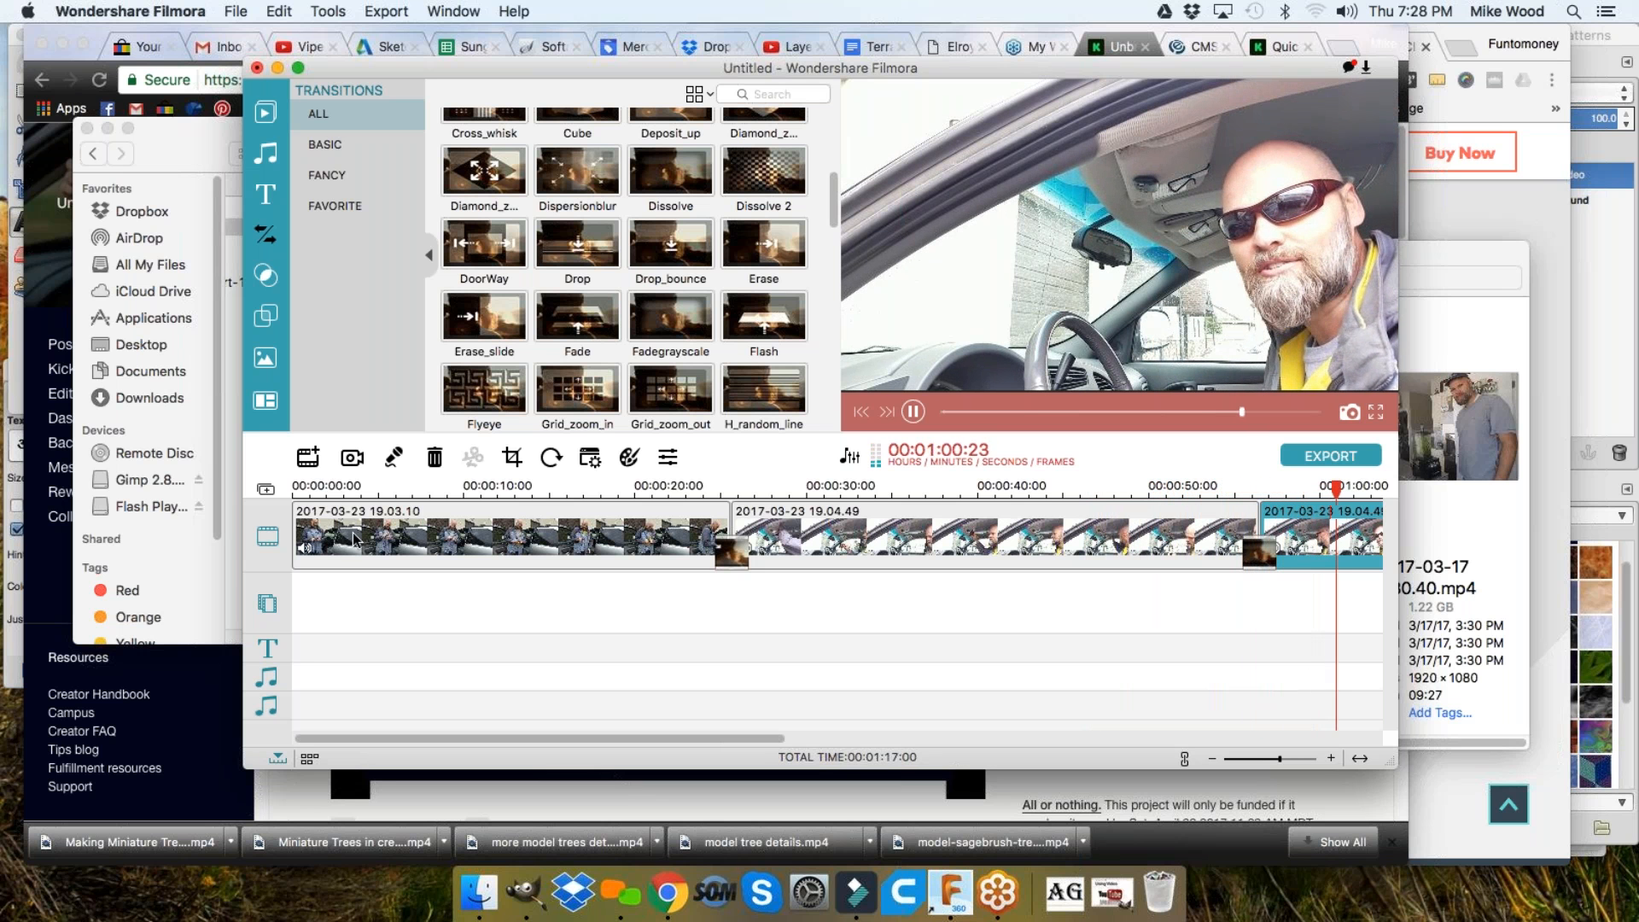
{"action": "left_click_drag", "start_coordinate": [745, 745], "coordinate": [893, 744]}
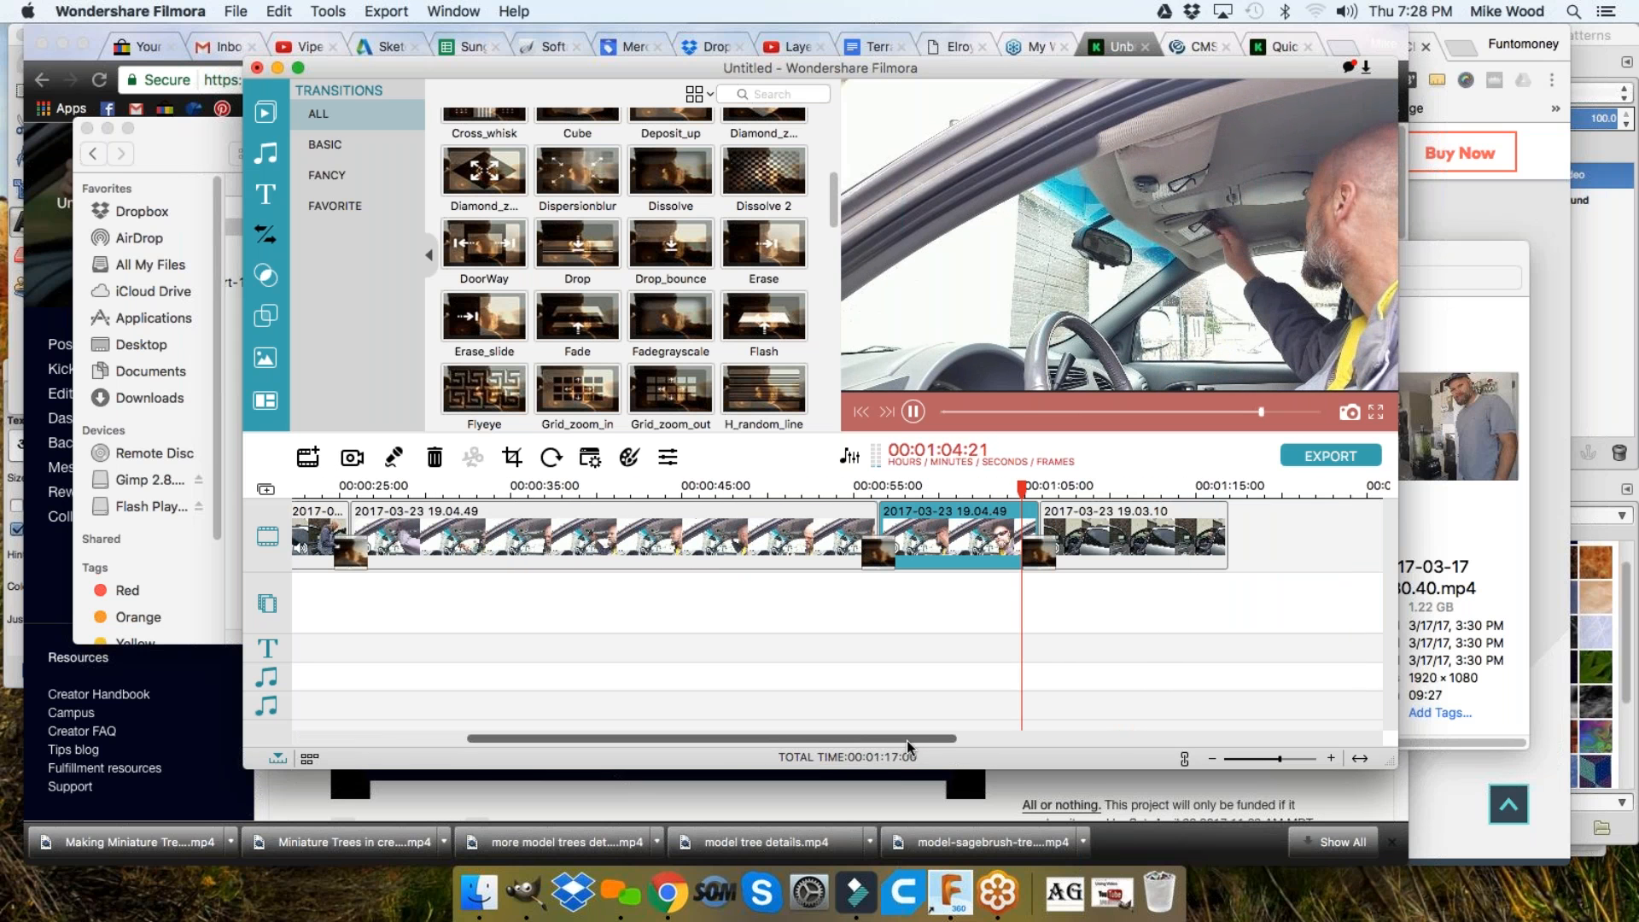
{"action": "left_click_drag", "start_coordinate": [892, 744], "coordinate": [985, 755]}
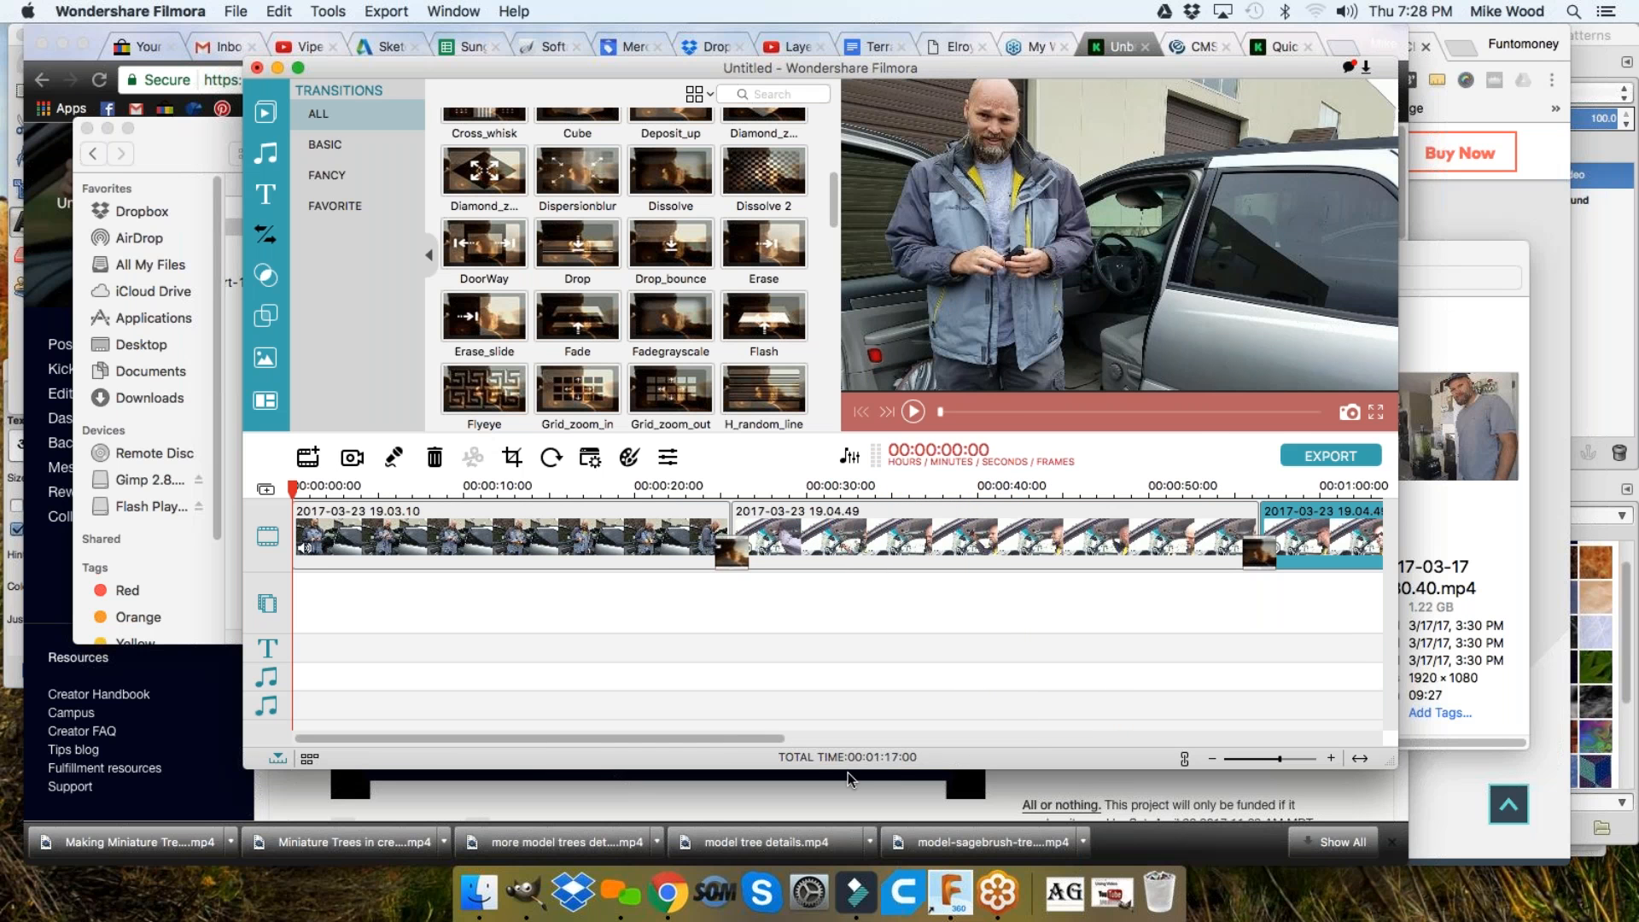
{"action": "left_click_drag", "start_coordinate": [735, 739], "coordinate": [887, 739]}
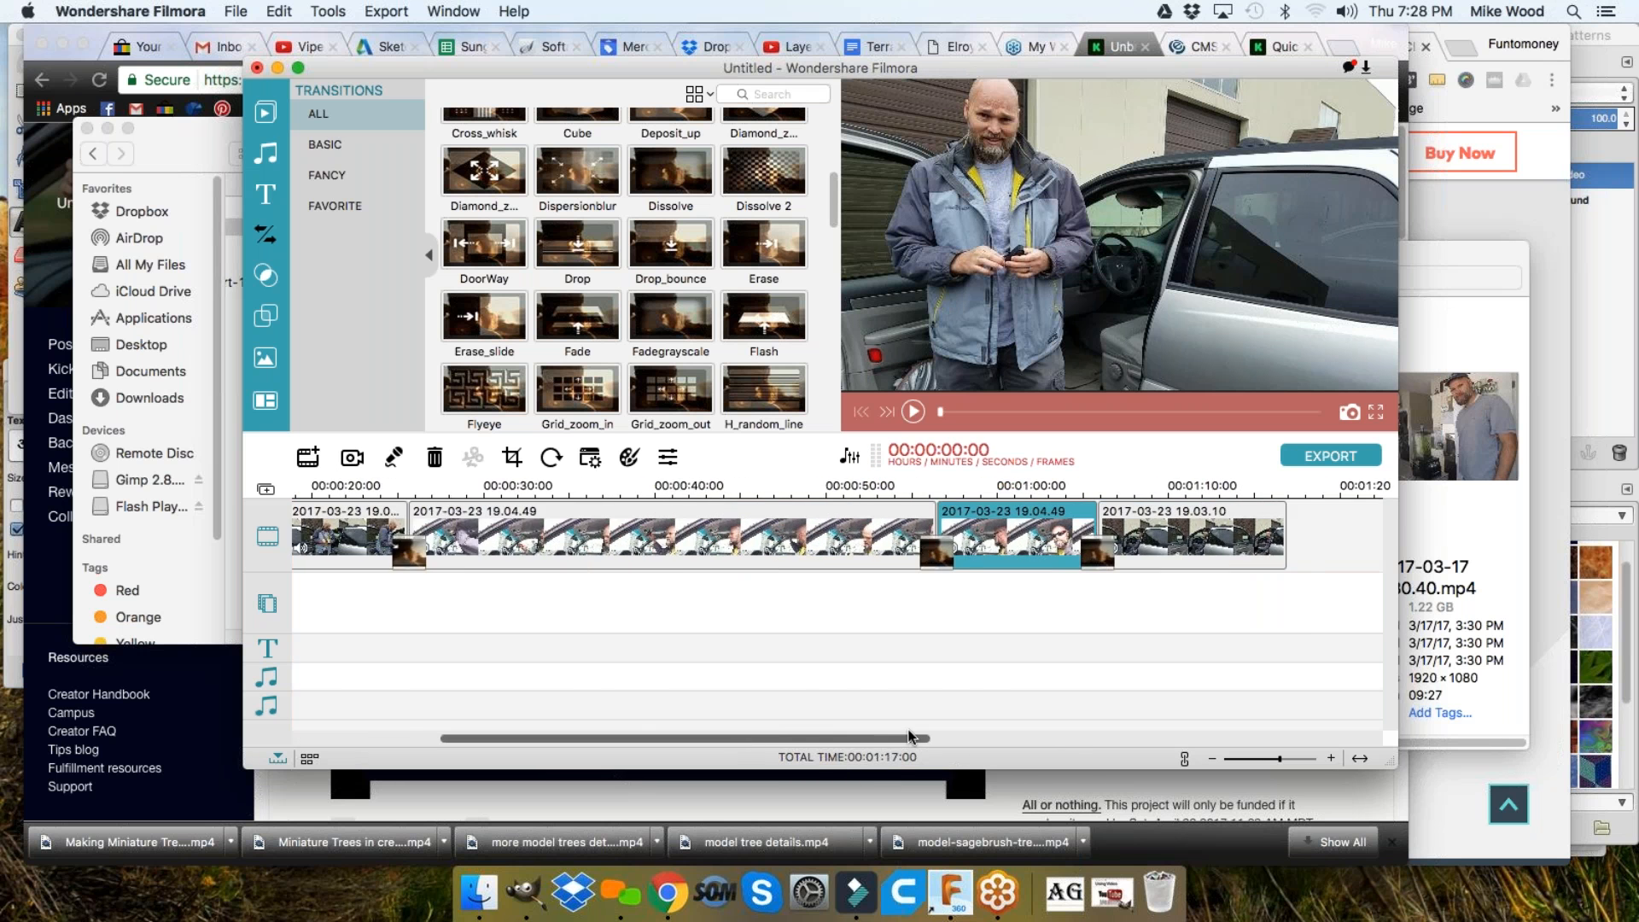
{"action": "left_click", "coordinate": [1150, 533]}
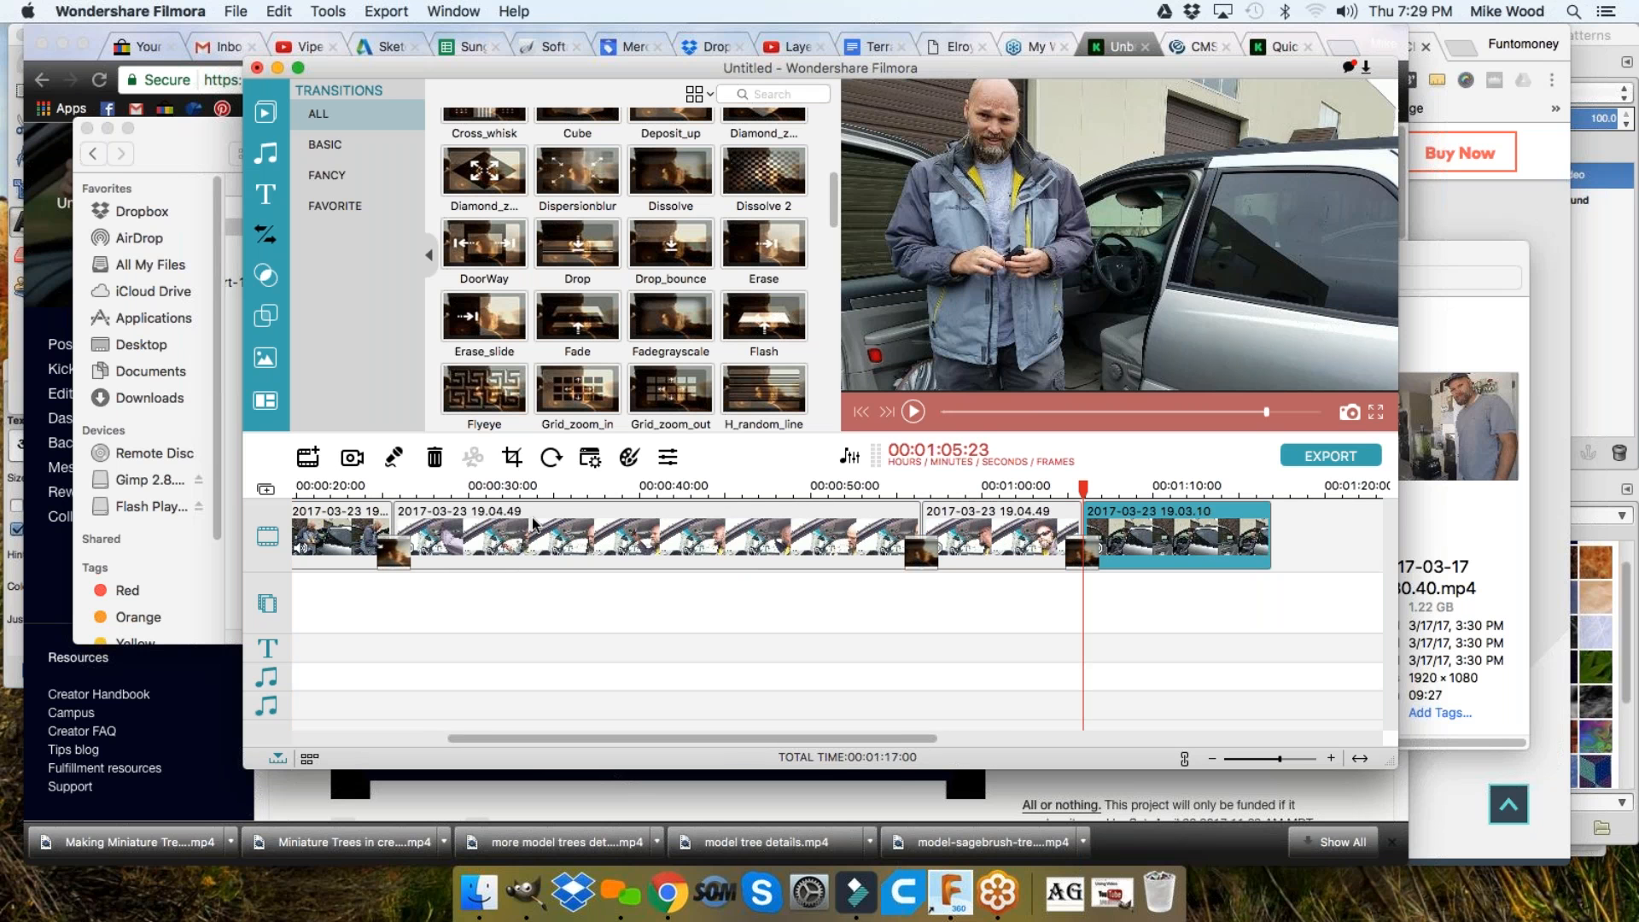
Delete the final 2017-03-23 19.03.10 clip from the end of the video track
{"action": "left_click", "coordinate": [436, 460]}
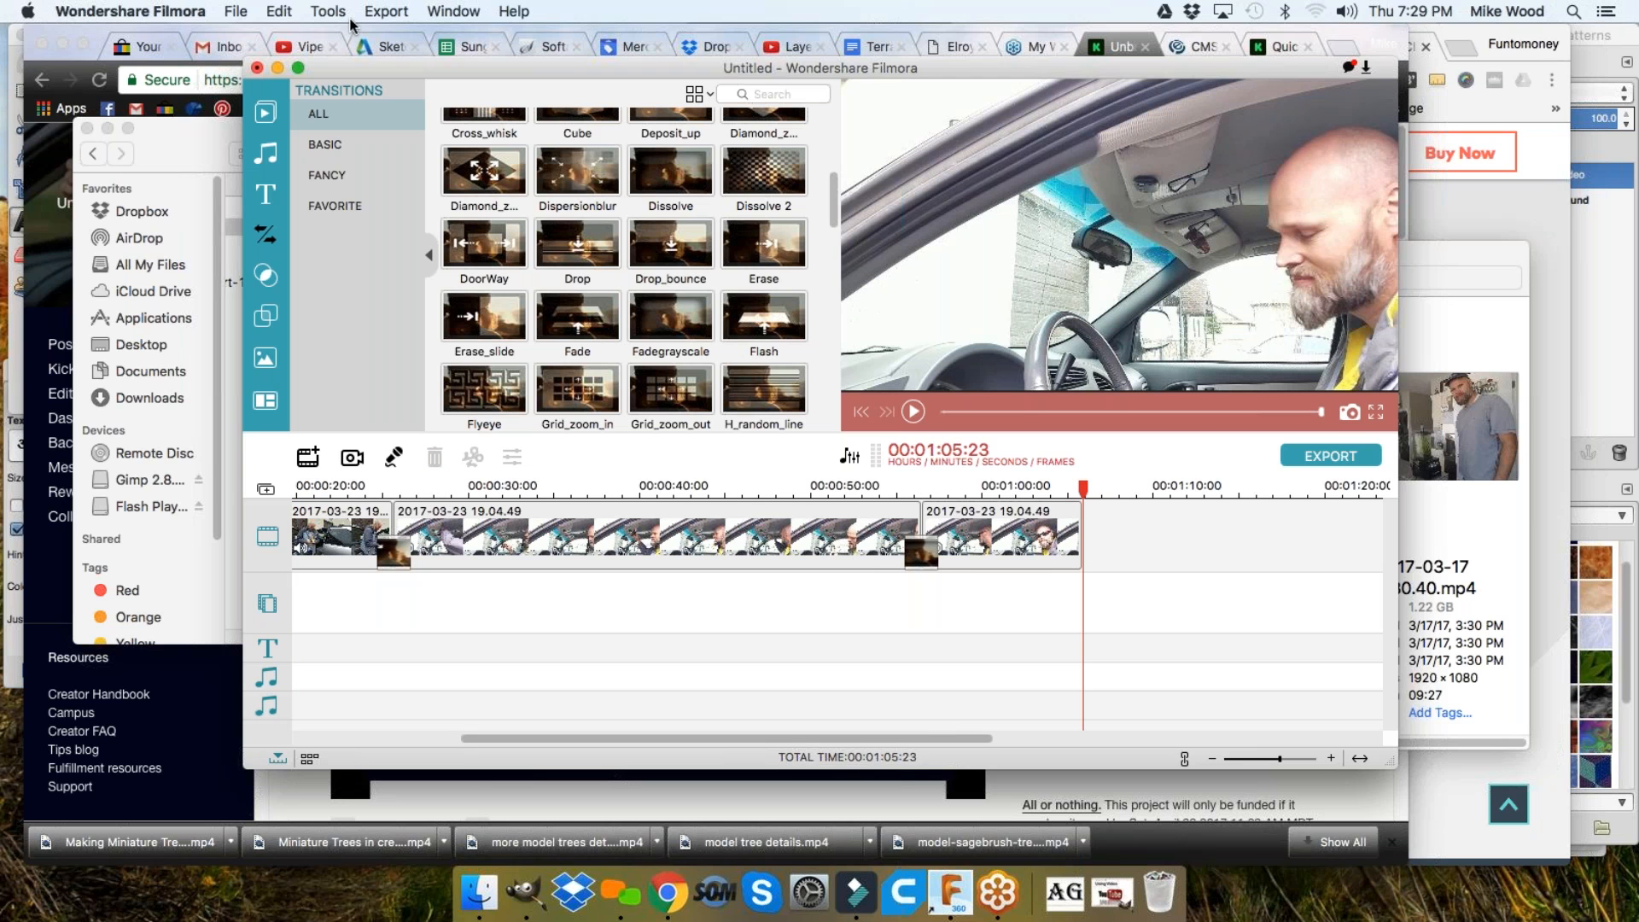
{"action": "left_click_drag", "start_coordinate": [753, 741], "coordinate": [545, 733]}
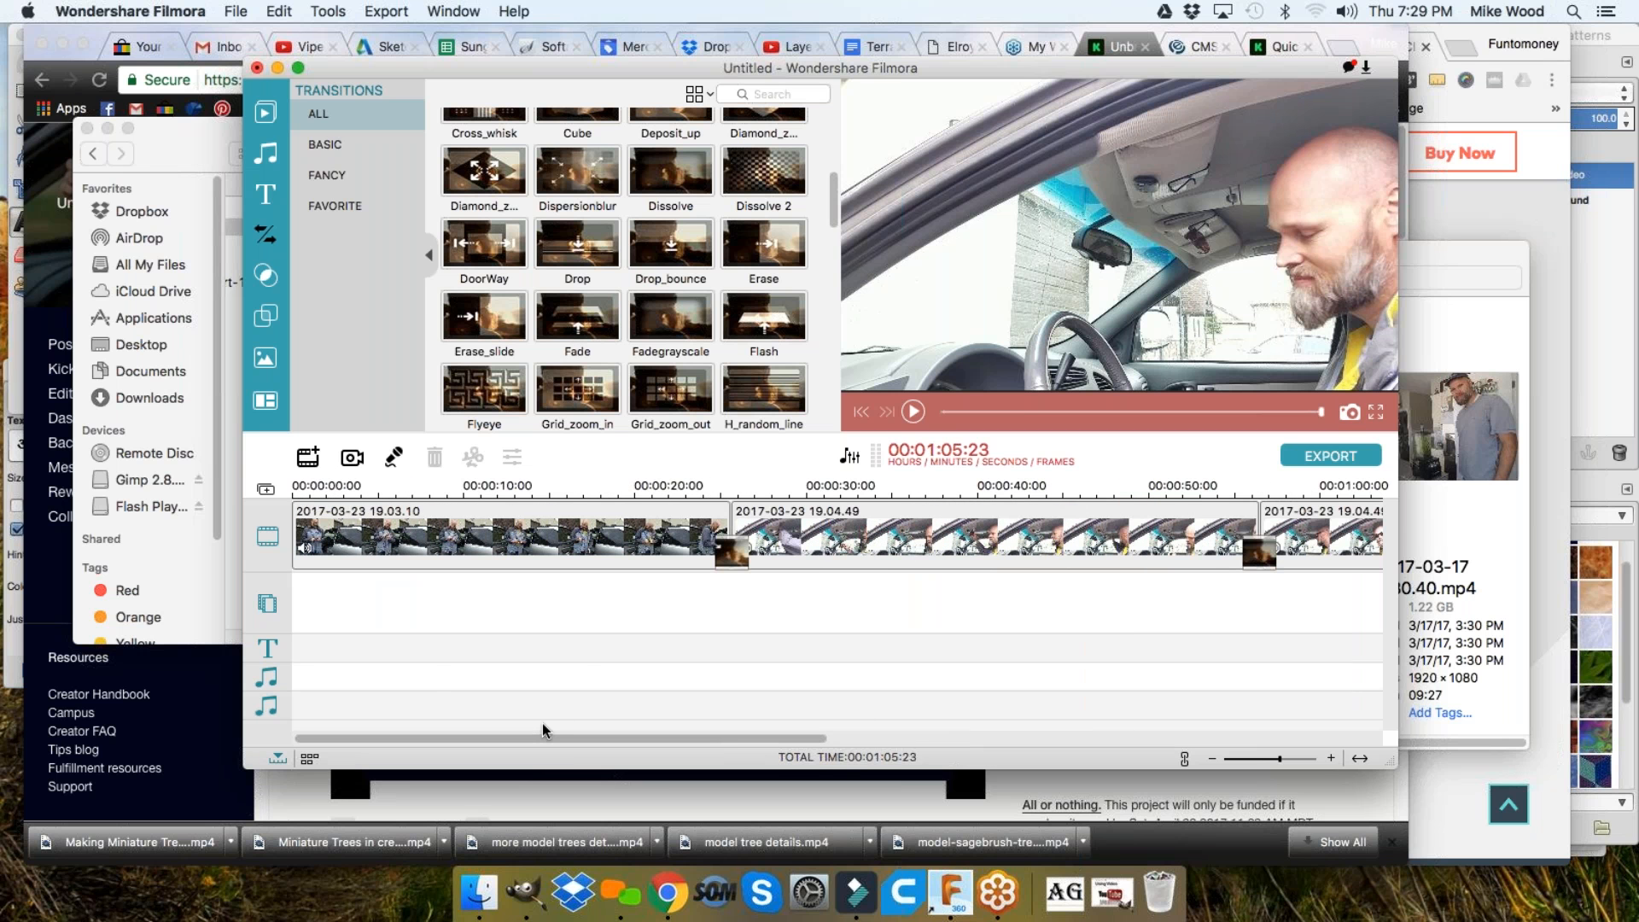
{"action": "left_click", "coordinate": [266, 115]}
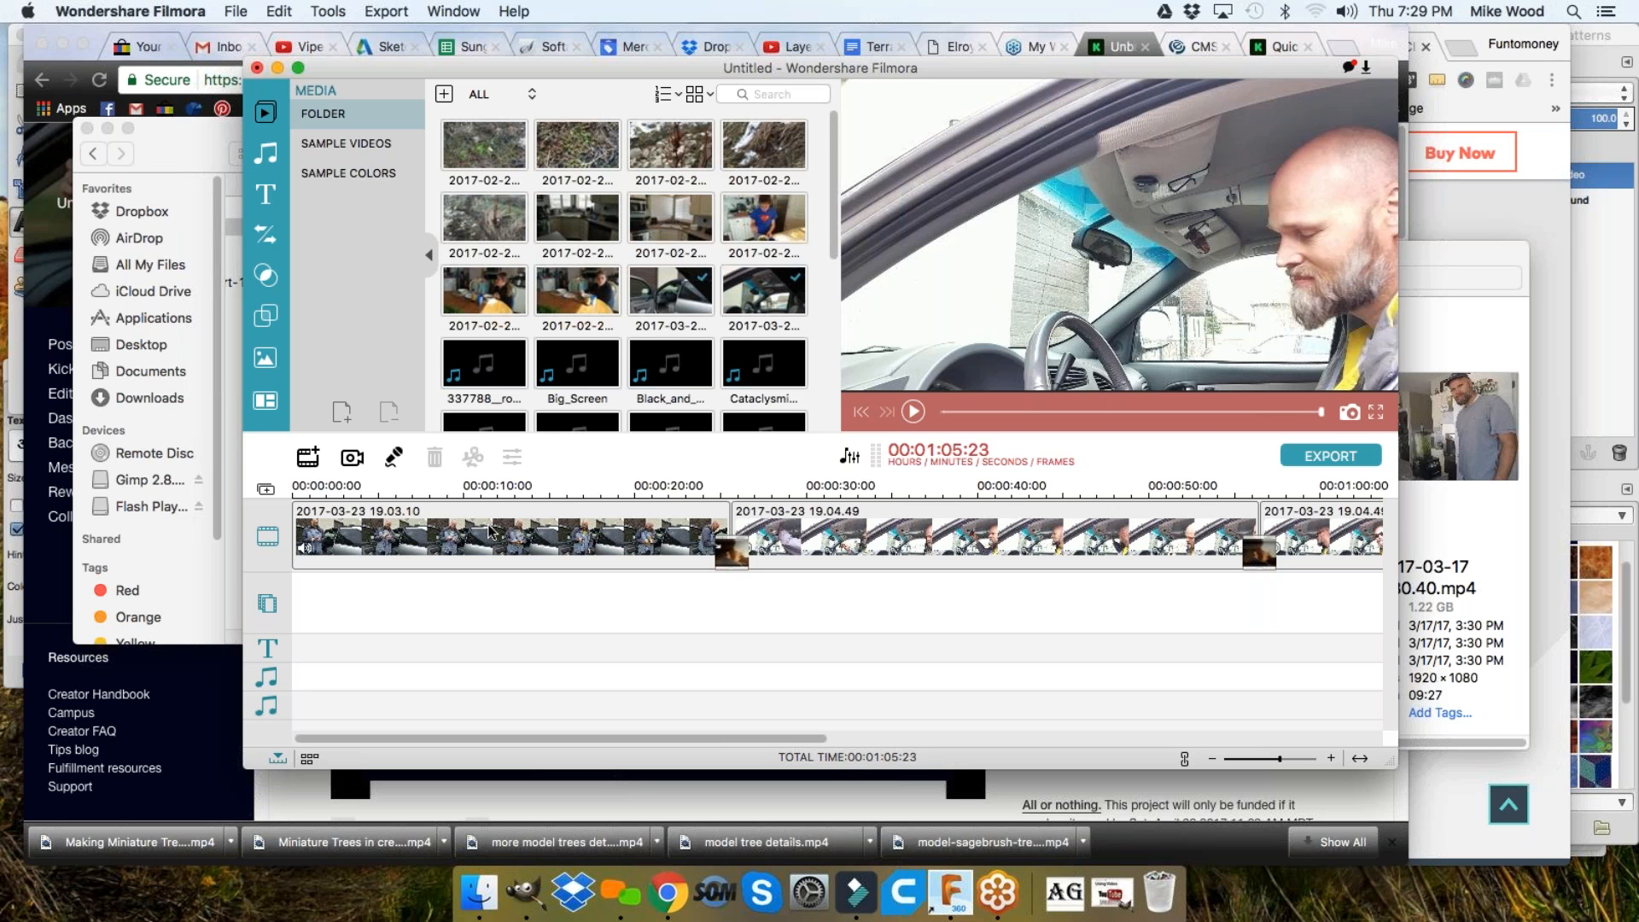
{"action": "left_click_drag", "start_coordinate": [803, 740], "coordinate": [972, 753]}
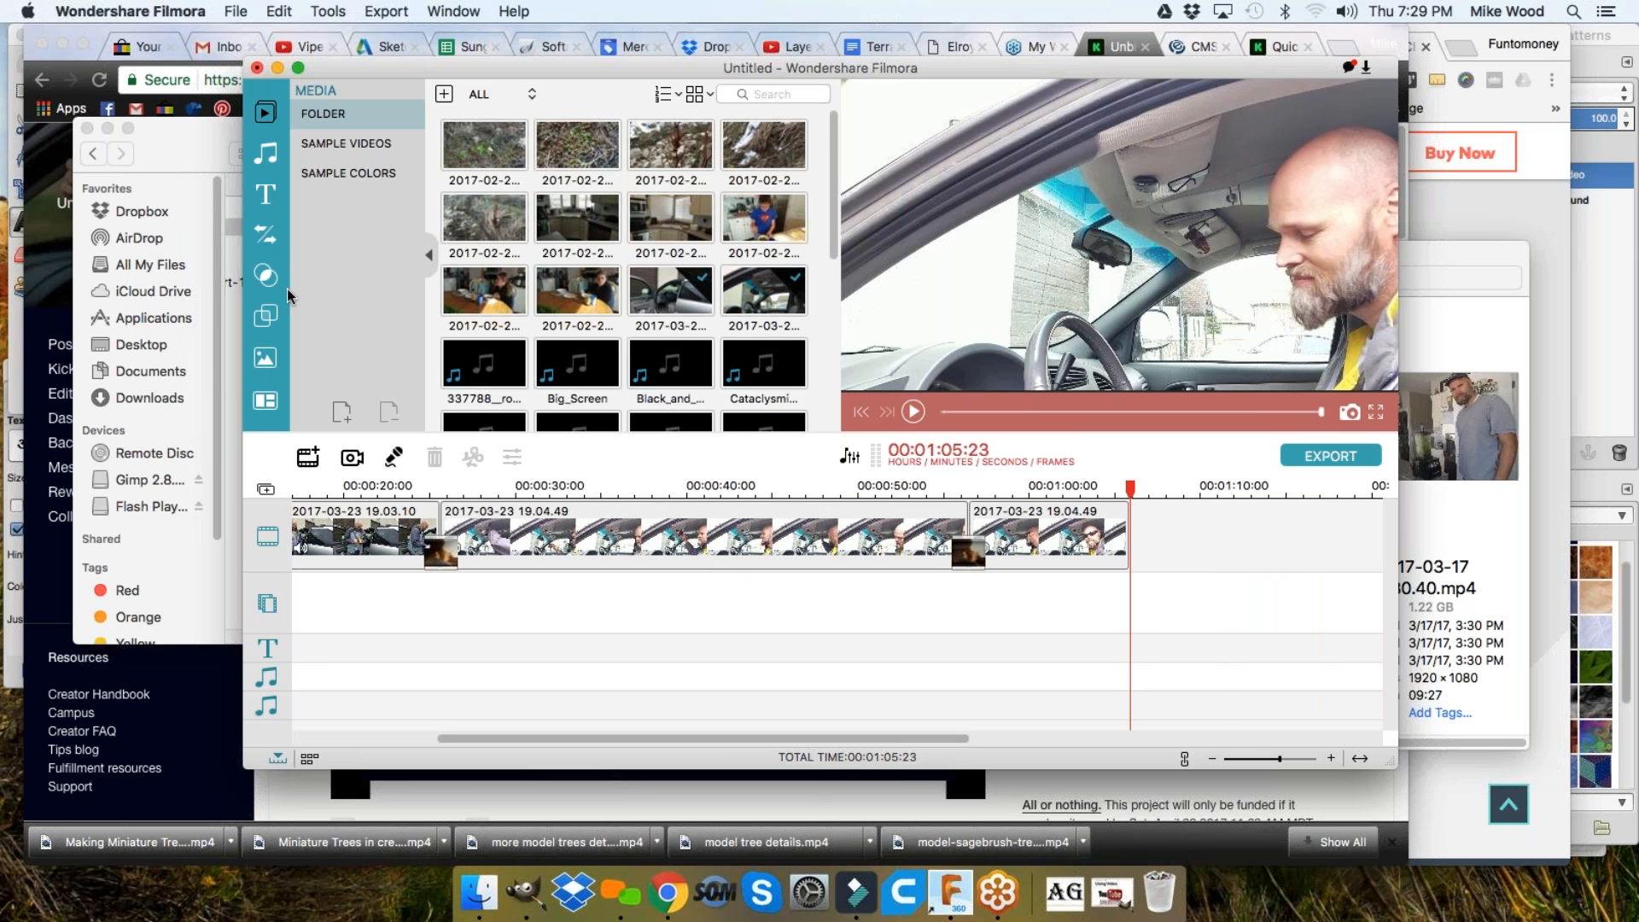
Open the text and credit title library and select the Love & Arrow preset reading THE END
{"action": "left_click", "coordinate": [267, 196]}
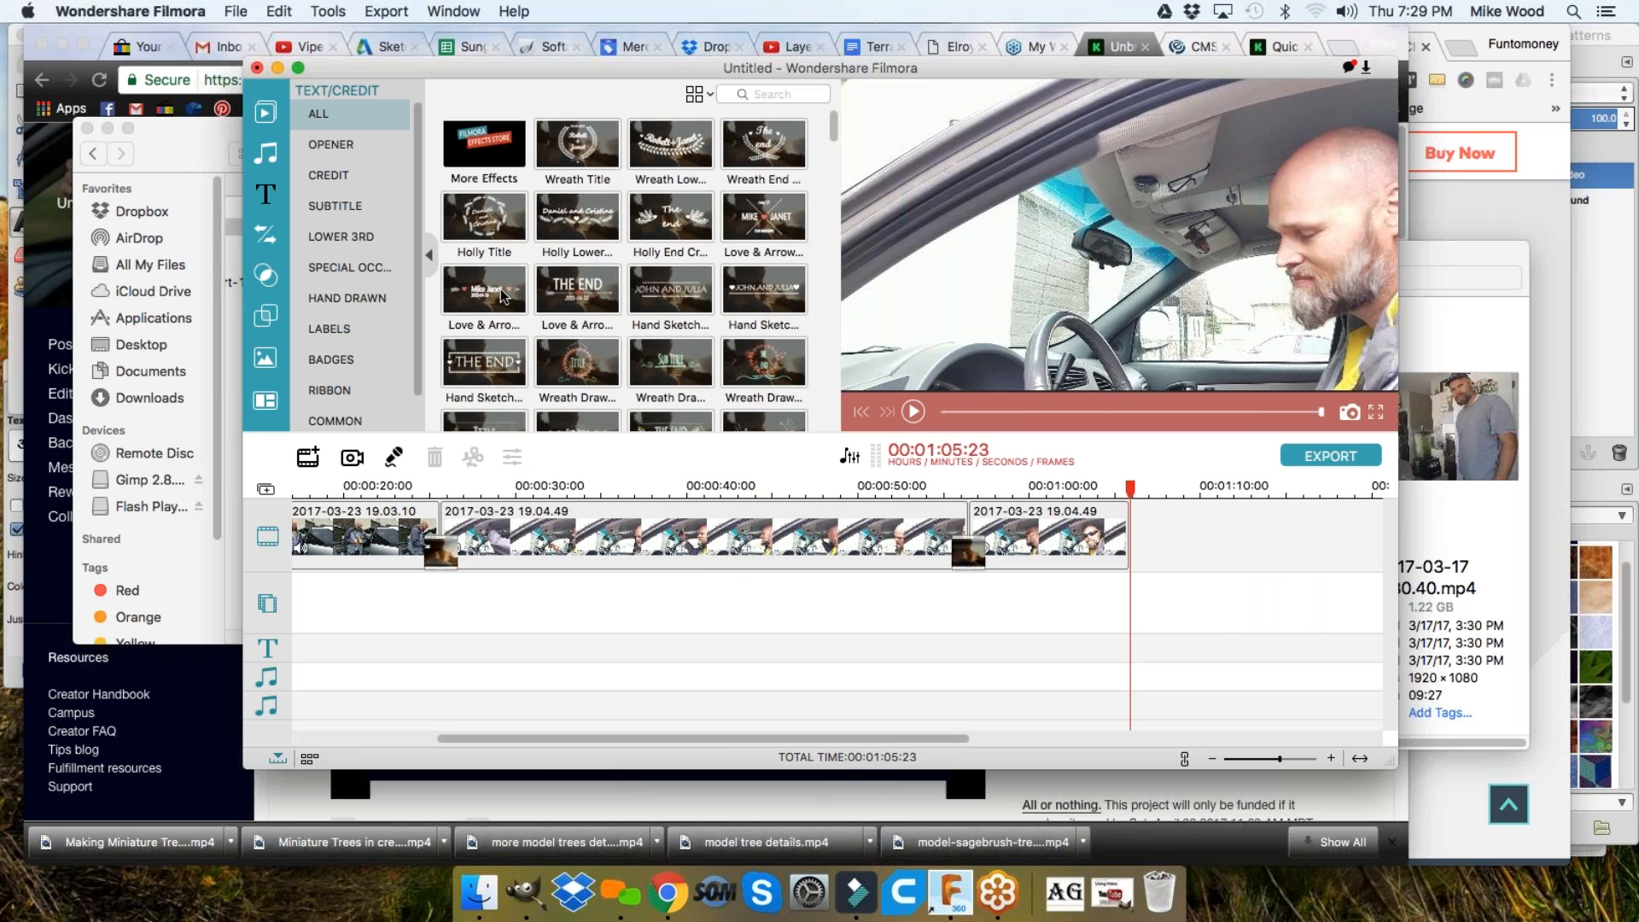
{"action": "left_click", "coordinate": [577, 290]}
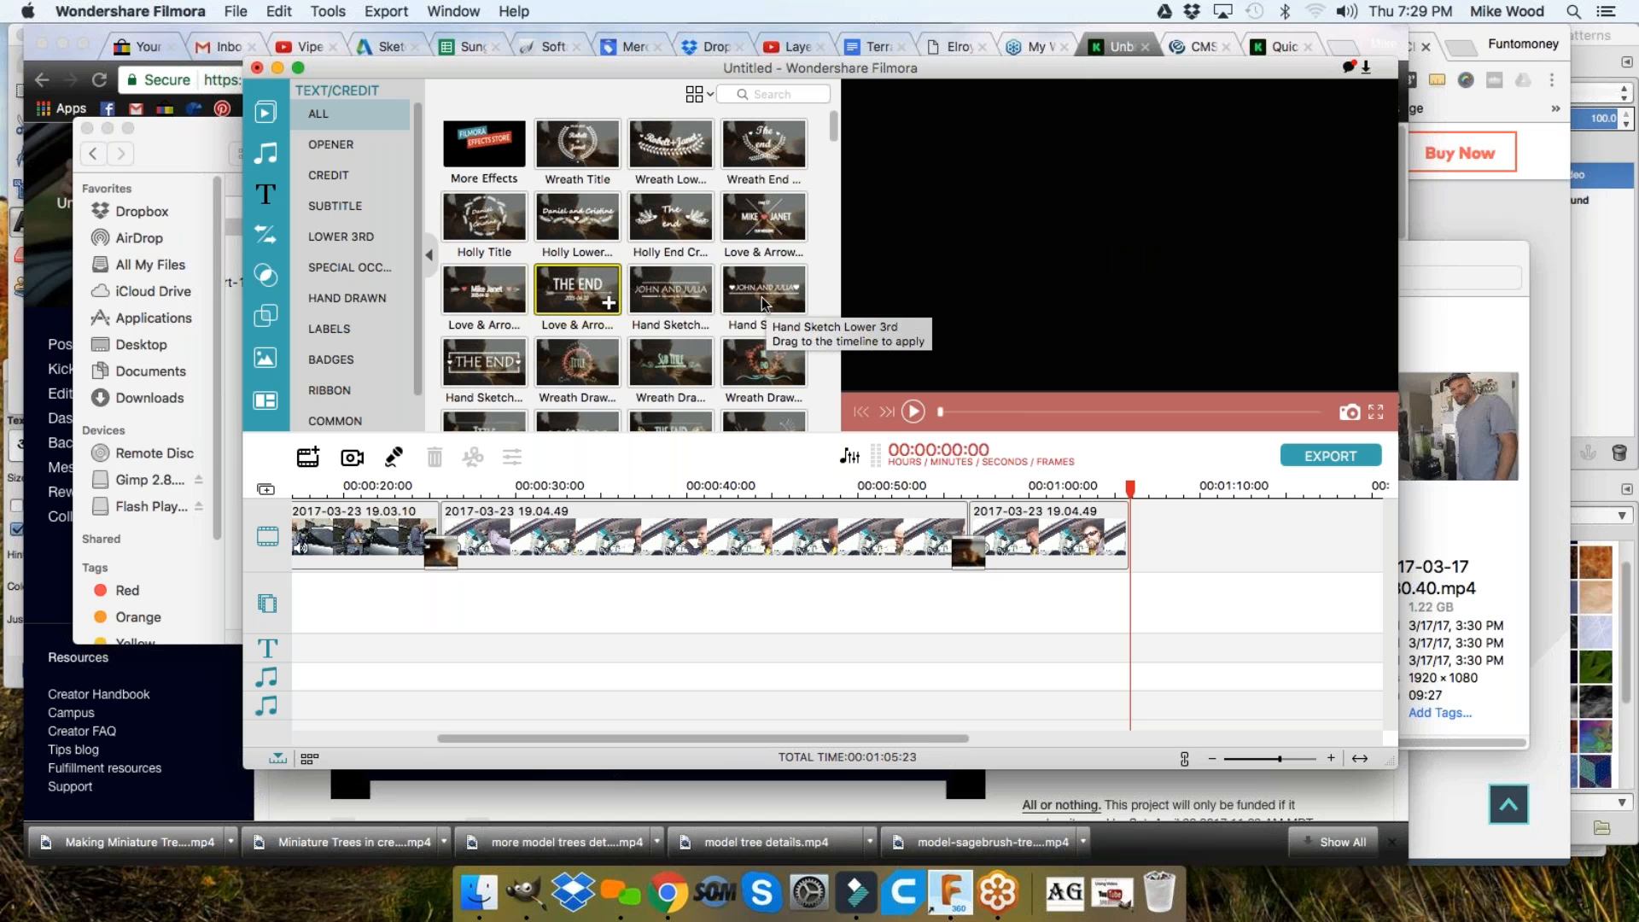
{"action": "left_click", "coordinate": [484, 144]}
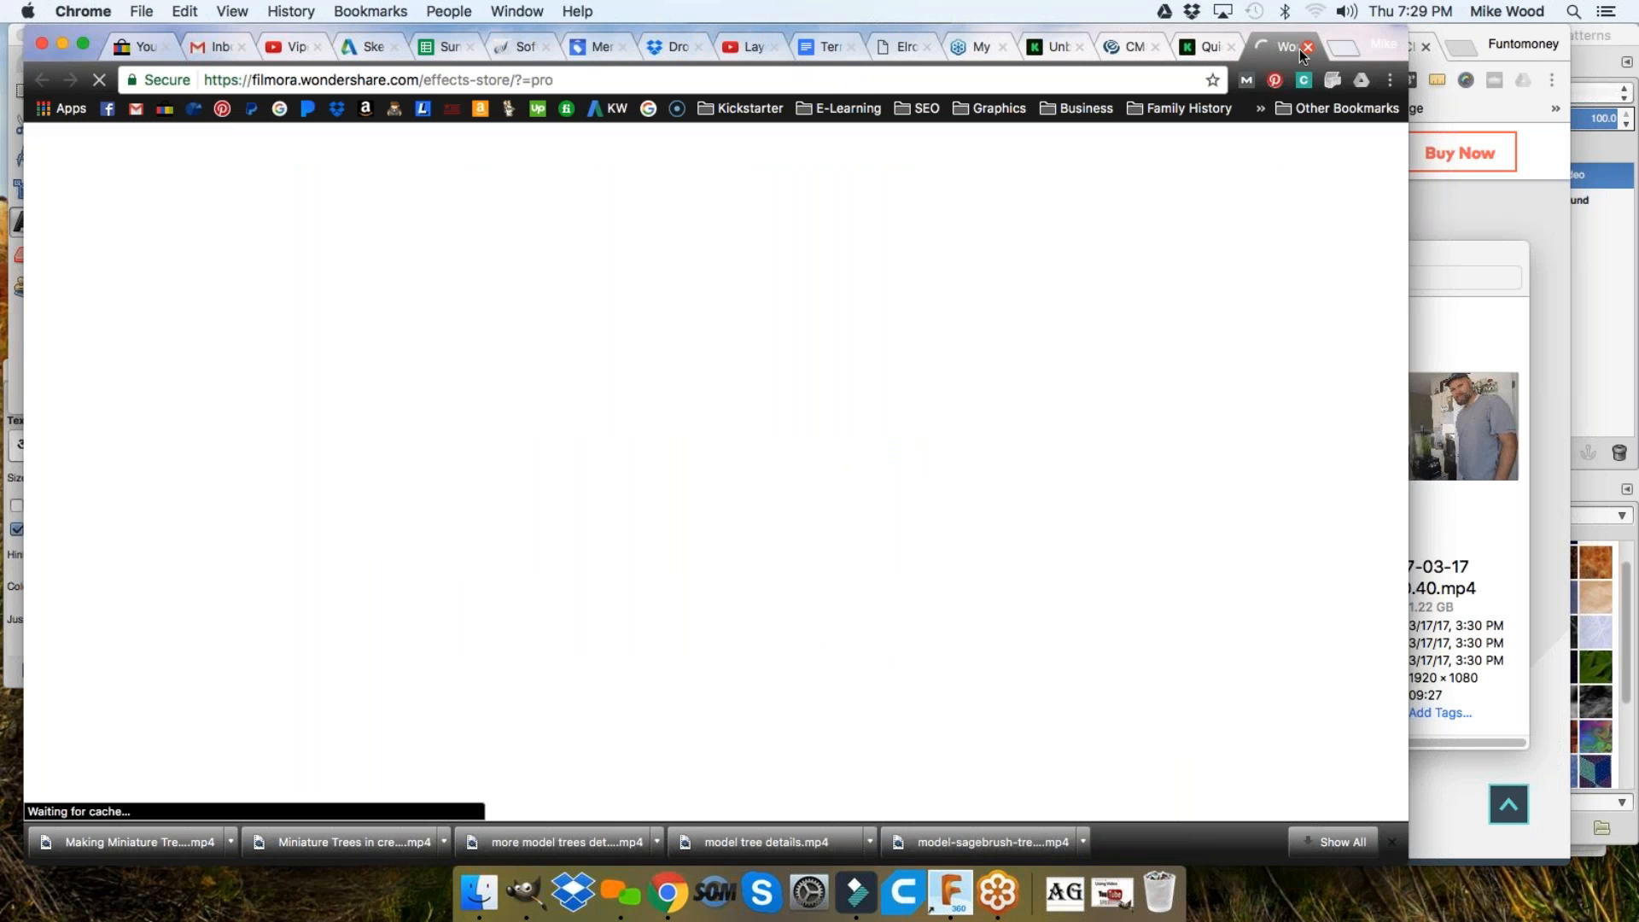
{"action": "left_click", "coordinate": [1309, 48]}
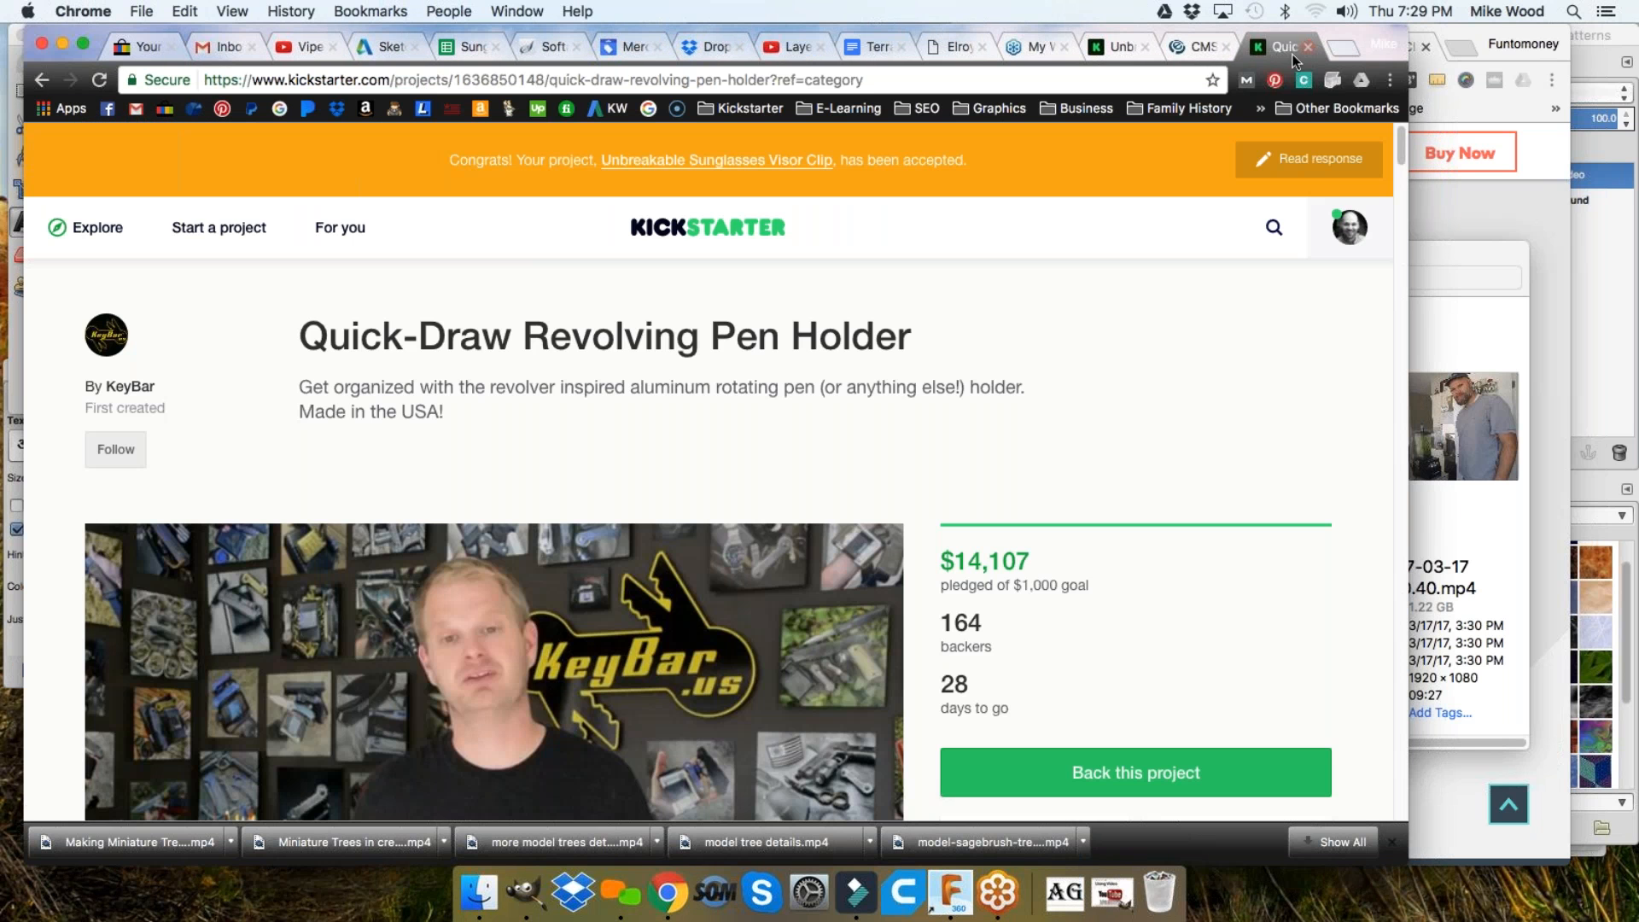
{"action": "left_click", "coordinate": [856, 892]}
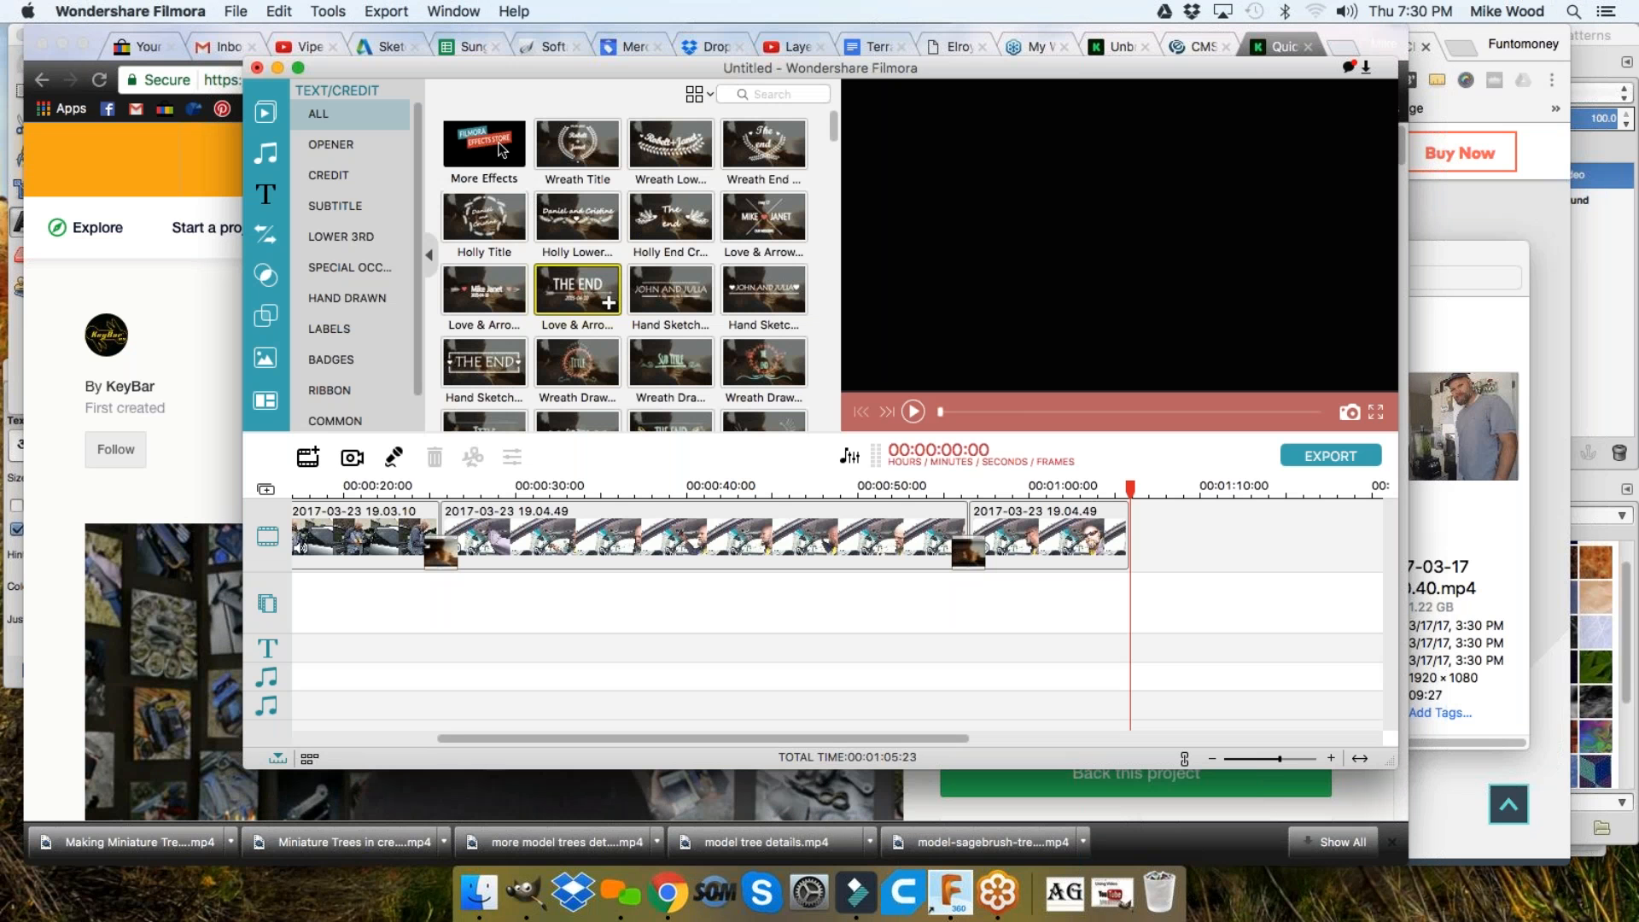
Add the Modern 5 title to the text track at 00:01:05:23, right after the last video clip
{"action": "scroll", "coordinate": [581, 279], "scroll_direction": "down", "scroll_amount": 2}
{"action": "scroll", "coordinate": [581, 280], "scroll_direction": "down", "scroll_amount": 1}
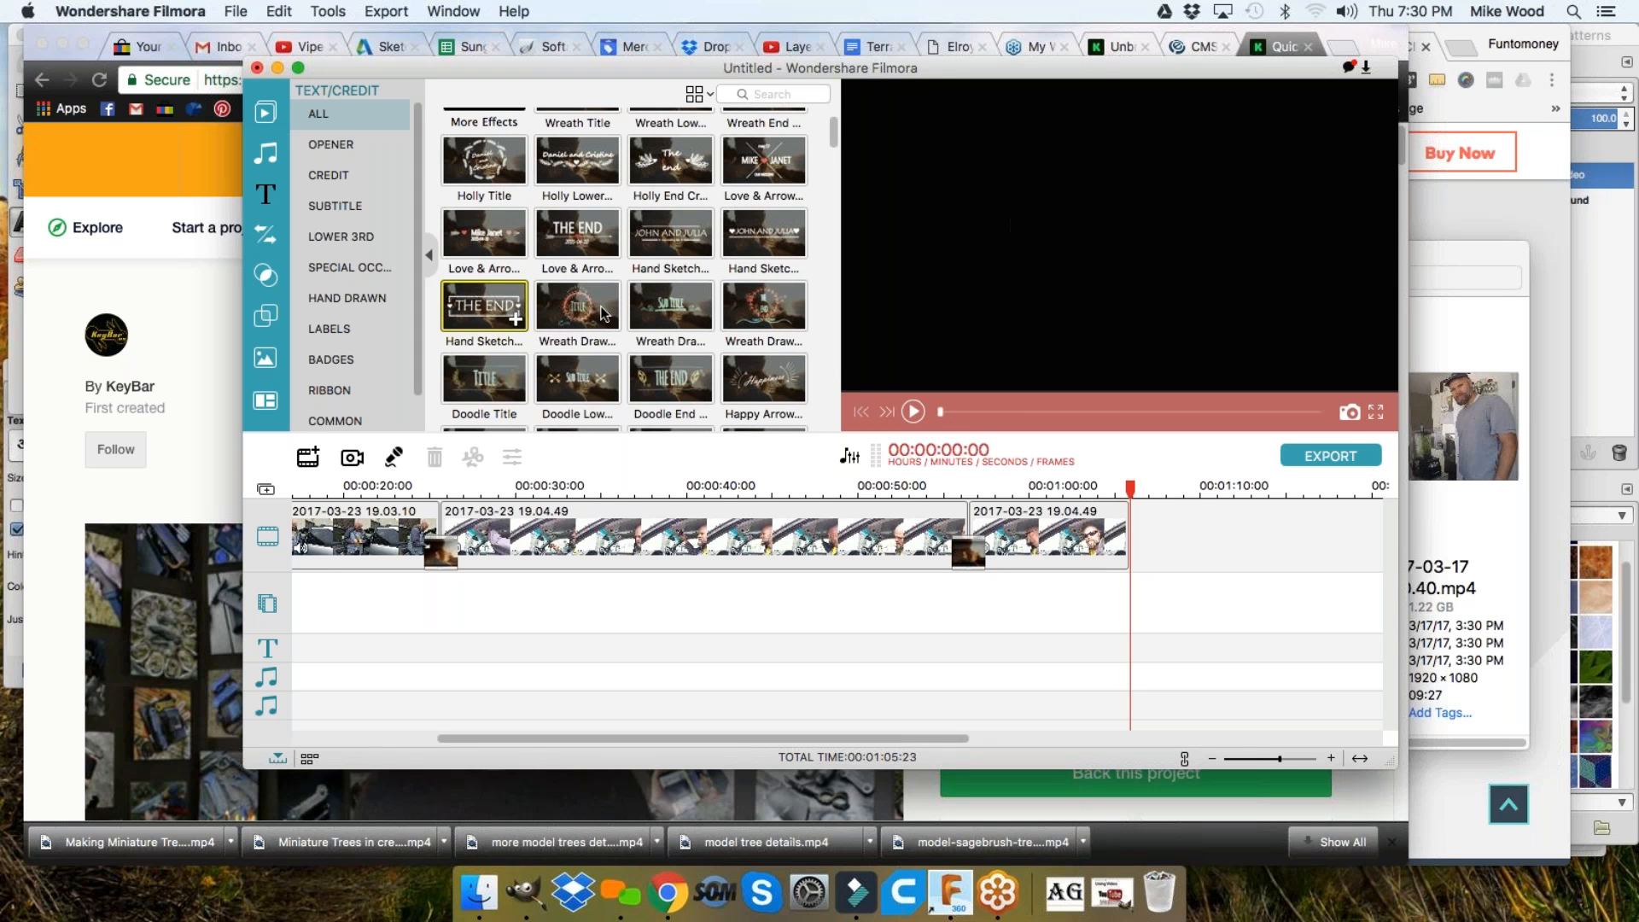
{"action": "scroll", "coordinate": [605, 314], "scroll_direction": "down", "scroll_amount": 3}
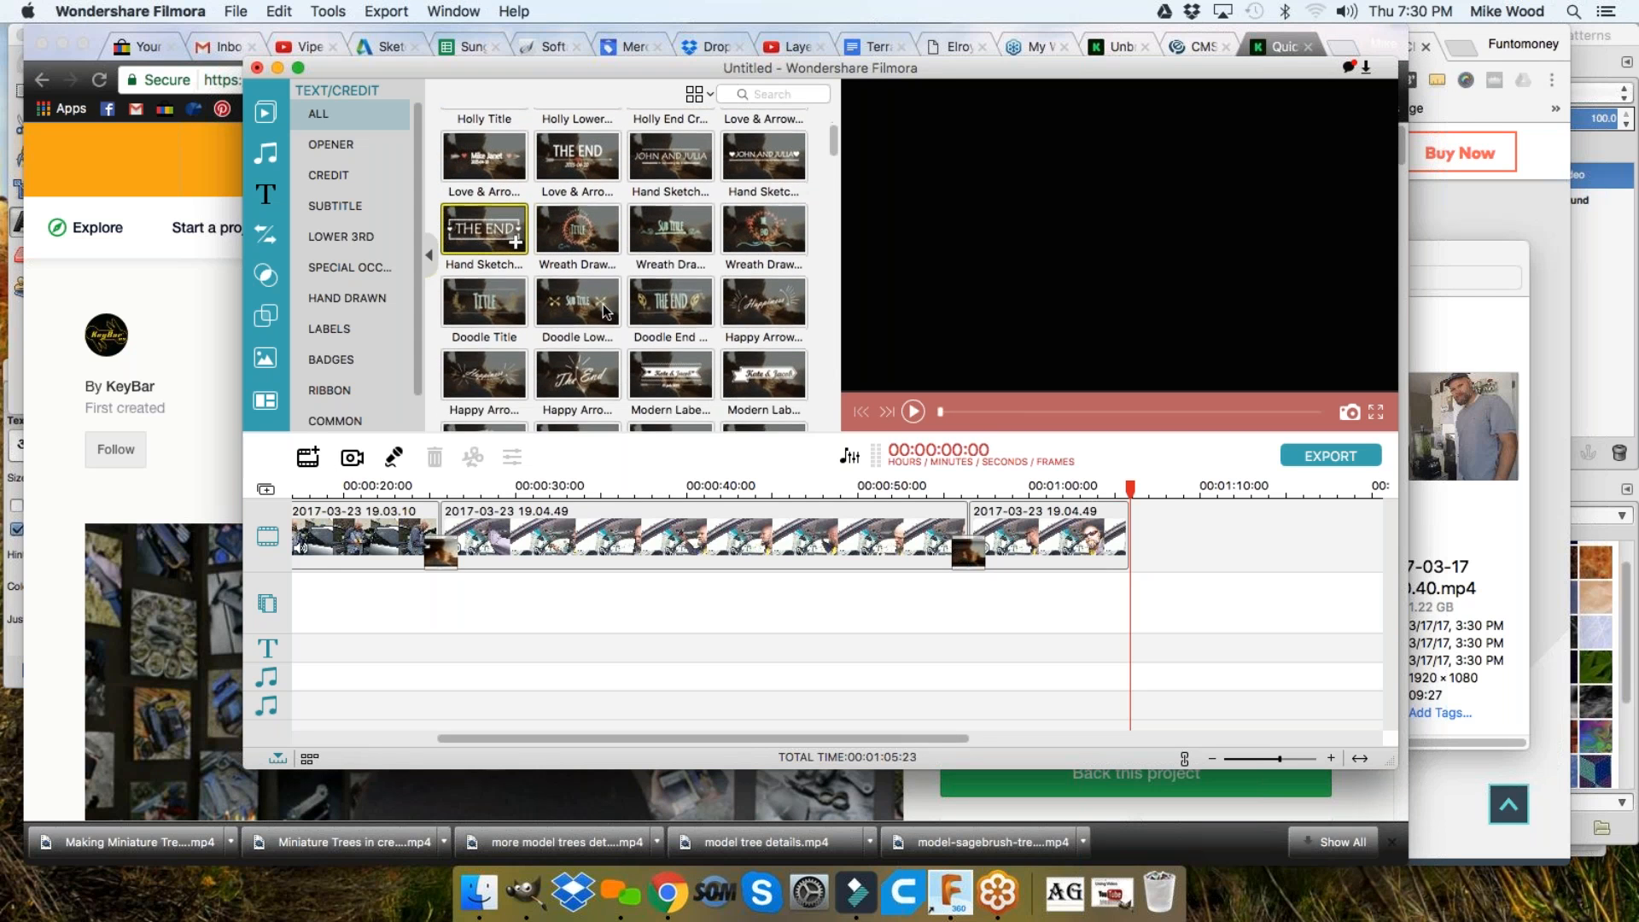
{"action": "scroll", "coordinate": [604, 307], "scroll_direction": "down", "scroll_amount": 2}
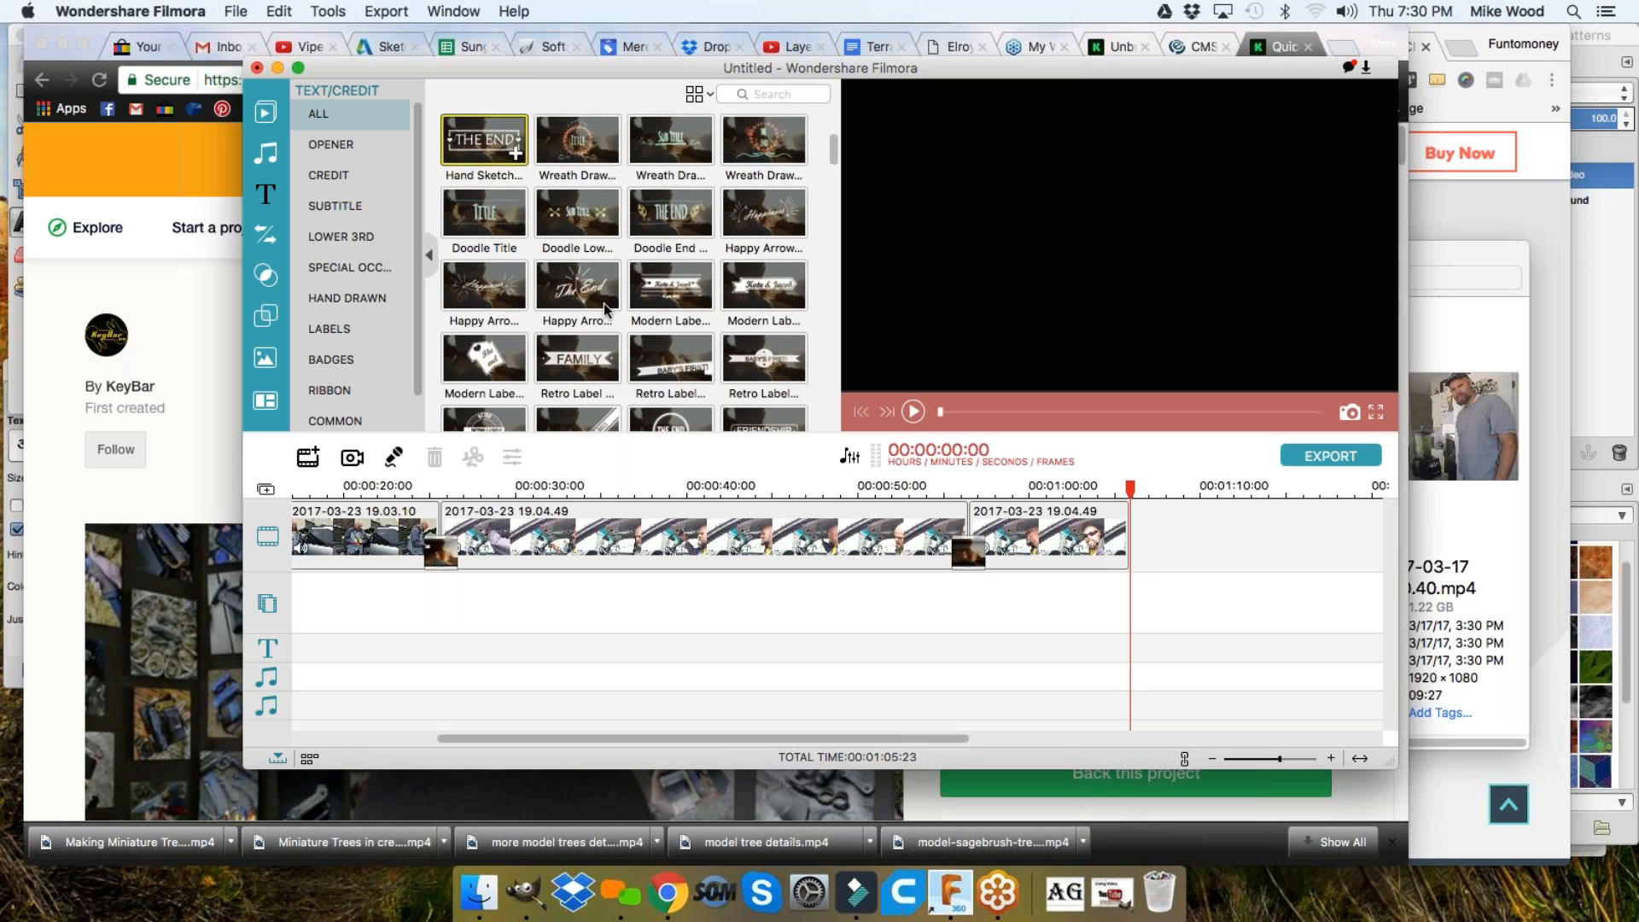
{"action": "scroll", "coordinate": [604, 305], "scroll_direction": "down", "scroll_amount": 3}
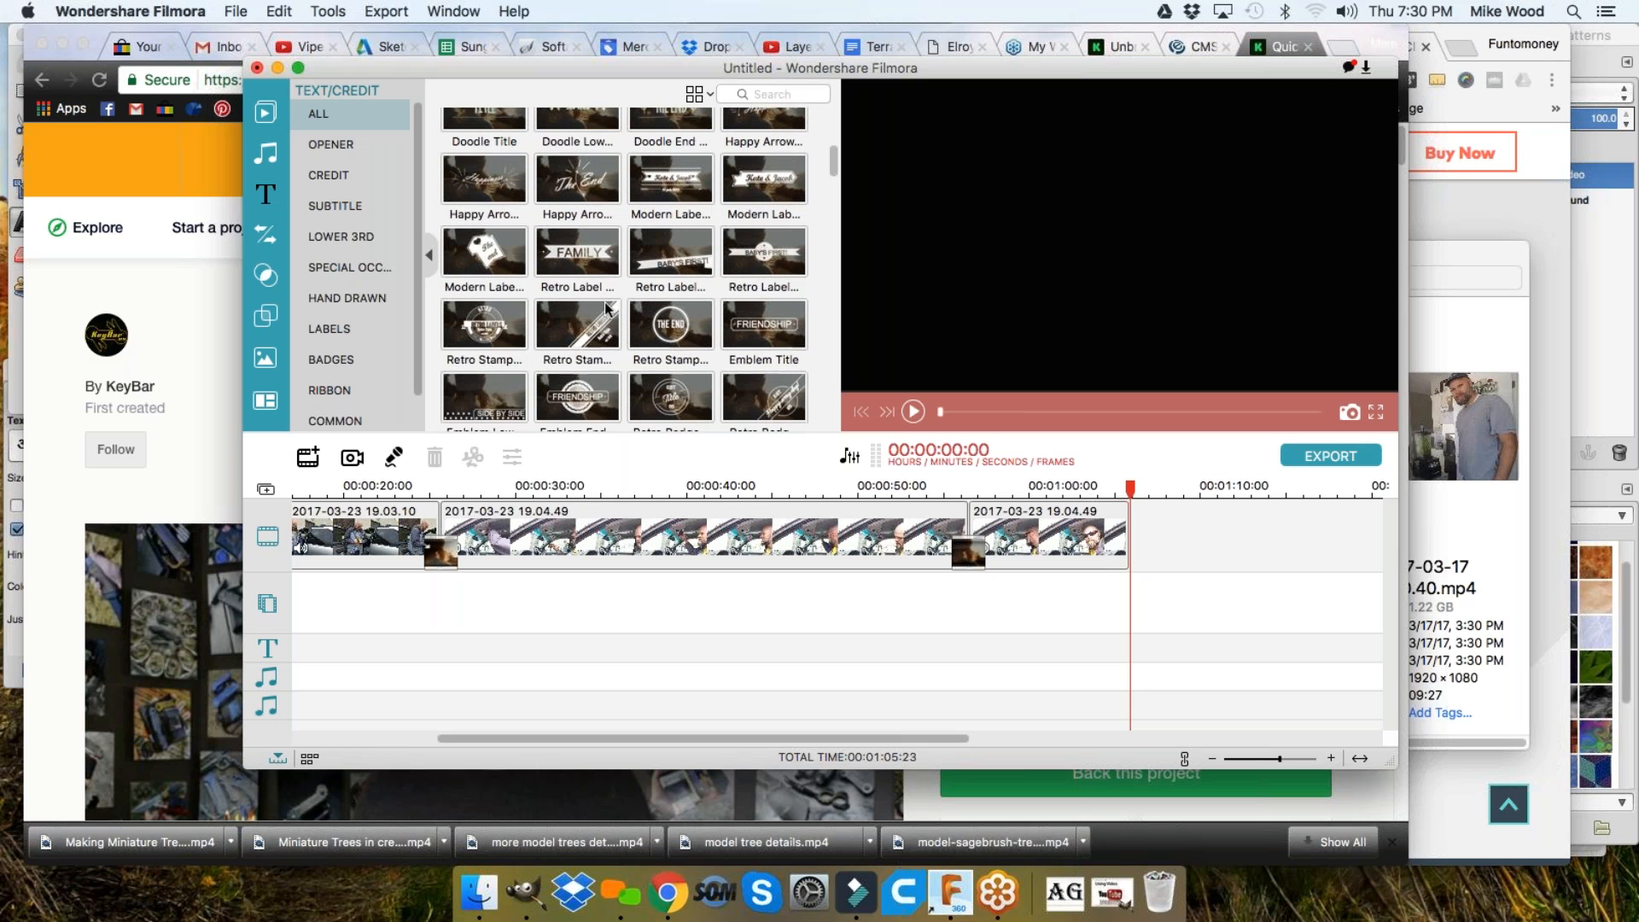
{"action": "scroll", "coordinate": [607, 309], "scroll_direction": "down", "scroll_amount": 5}
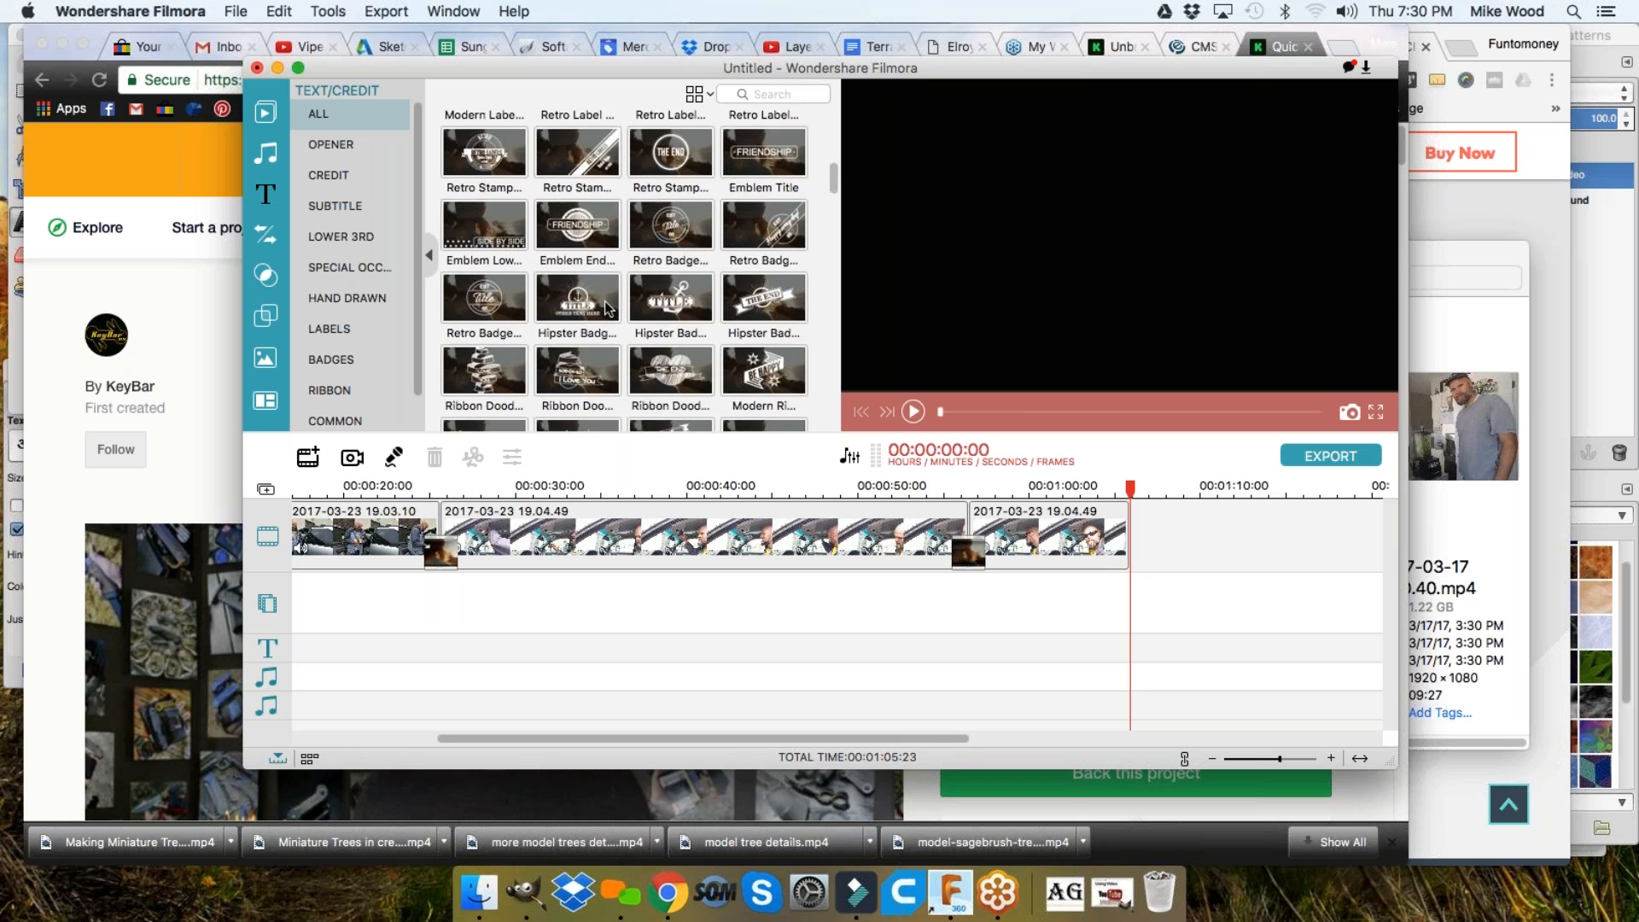
{"action": "scroll", "coordinate": [607, 307], "scroll_direction": "down", "scroll_amount": 5}
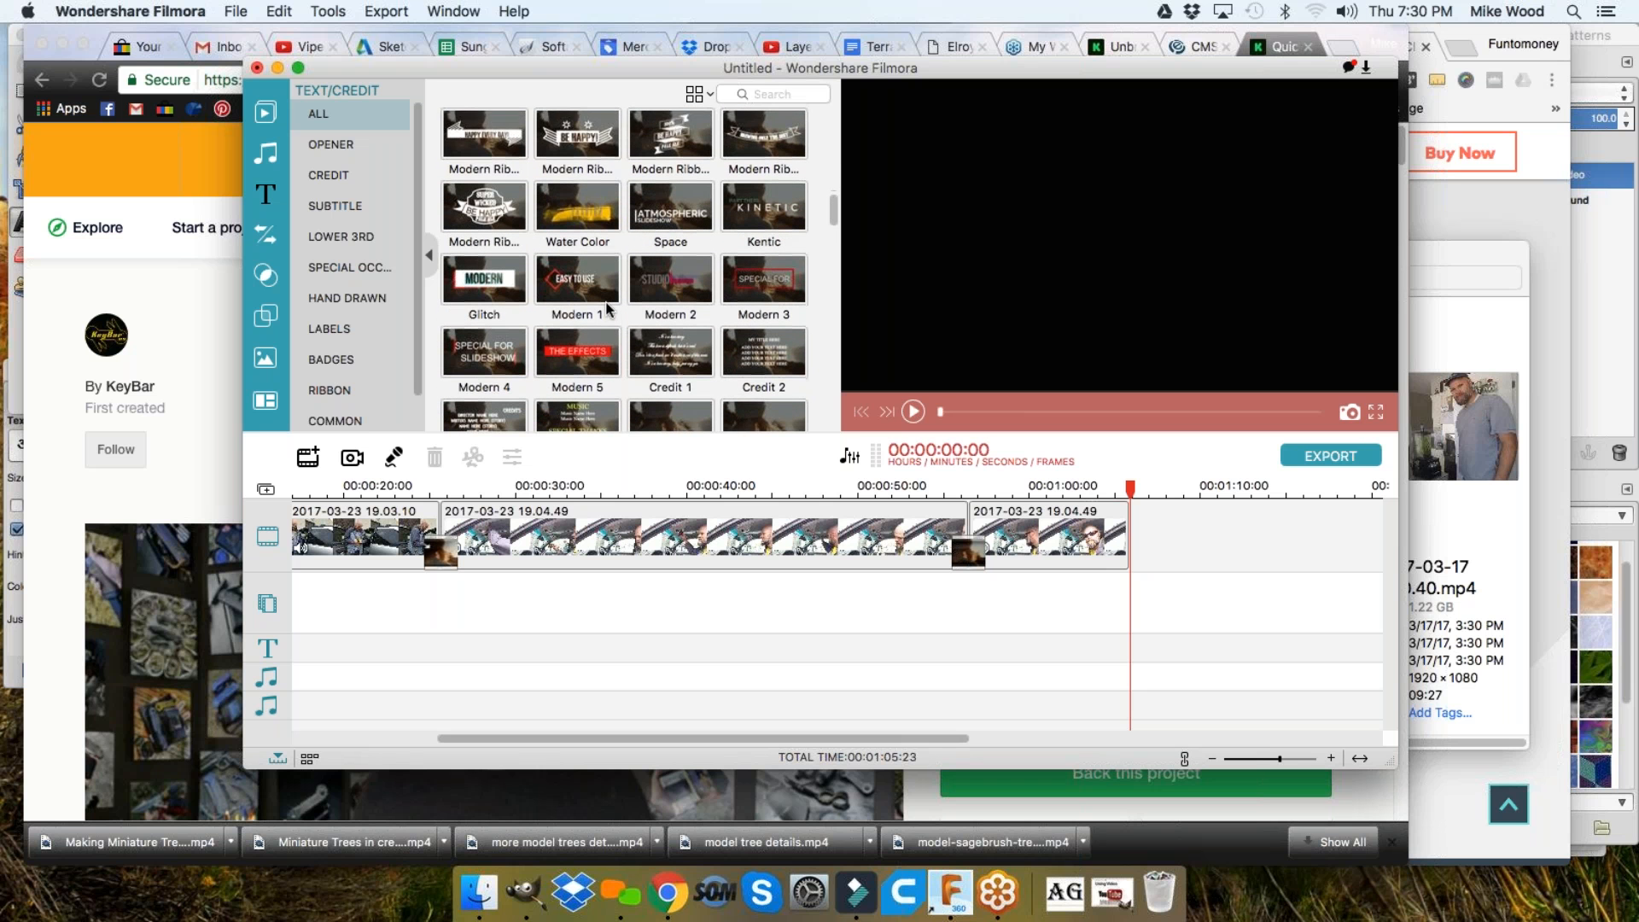
{"action": "scroll", "coordinate": [606, 303], "scroll_direction": "down", "scroll_amount": 1}
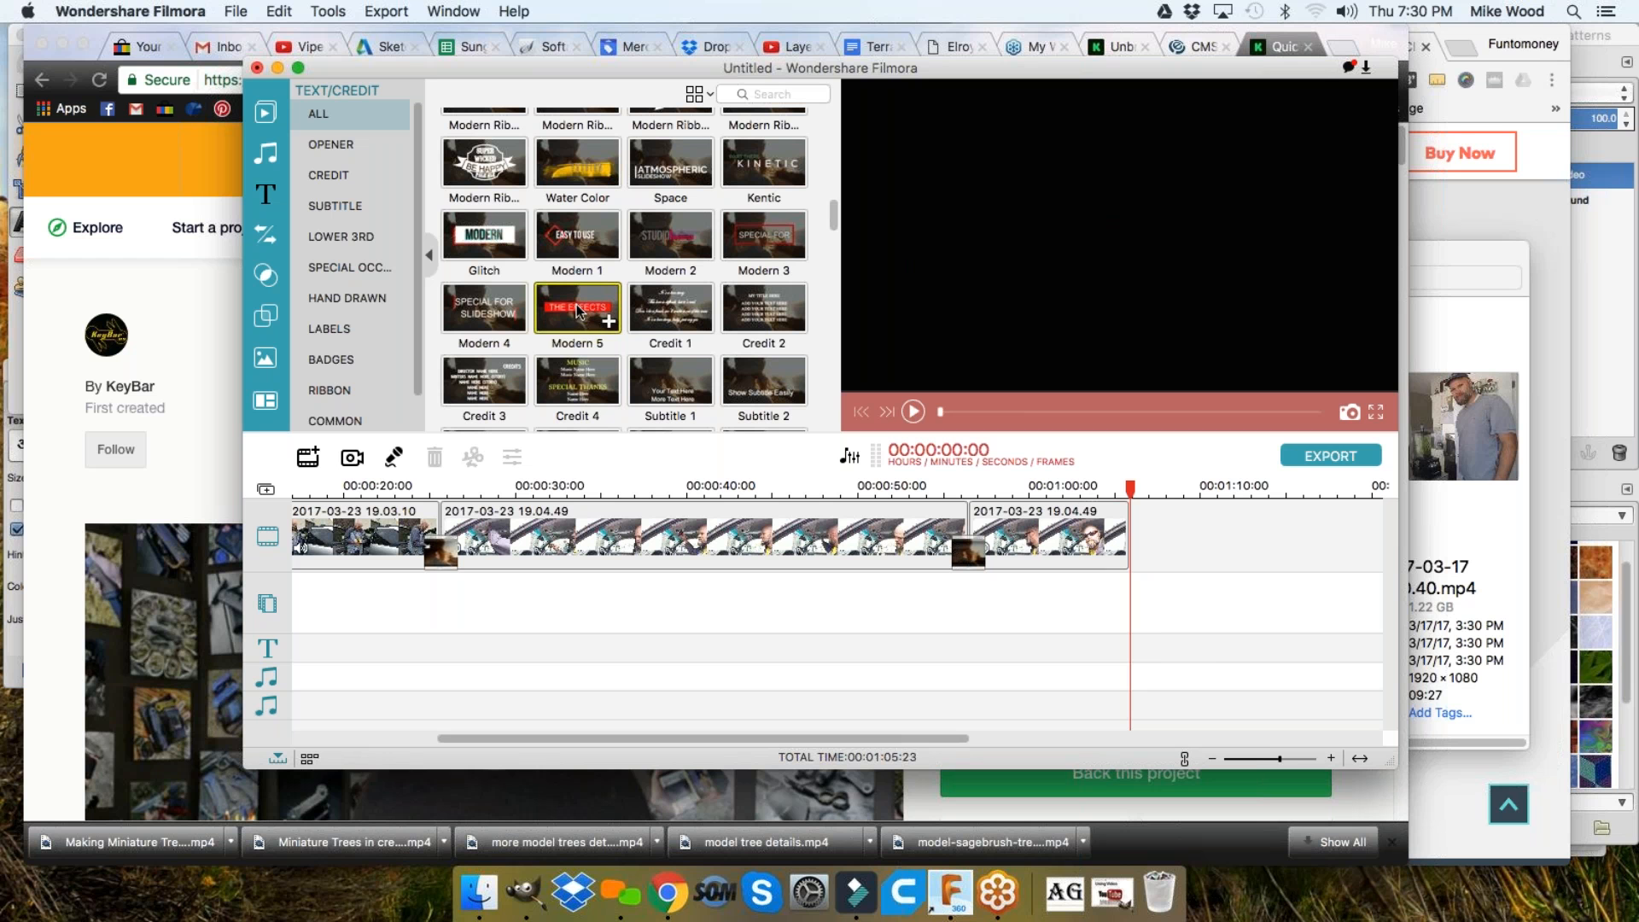
{"action": "left_click_drag", "start_coordinate": [576, 304], "coordinate": [1134, 556]}
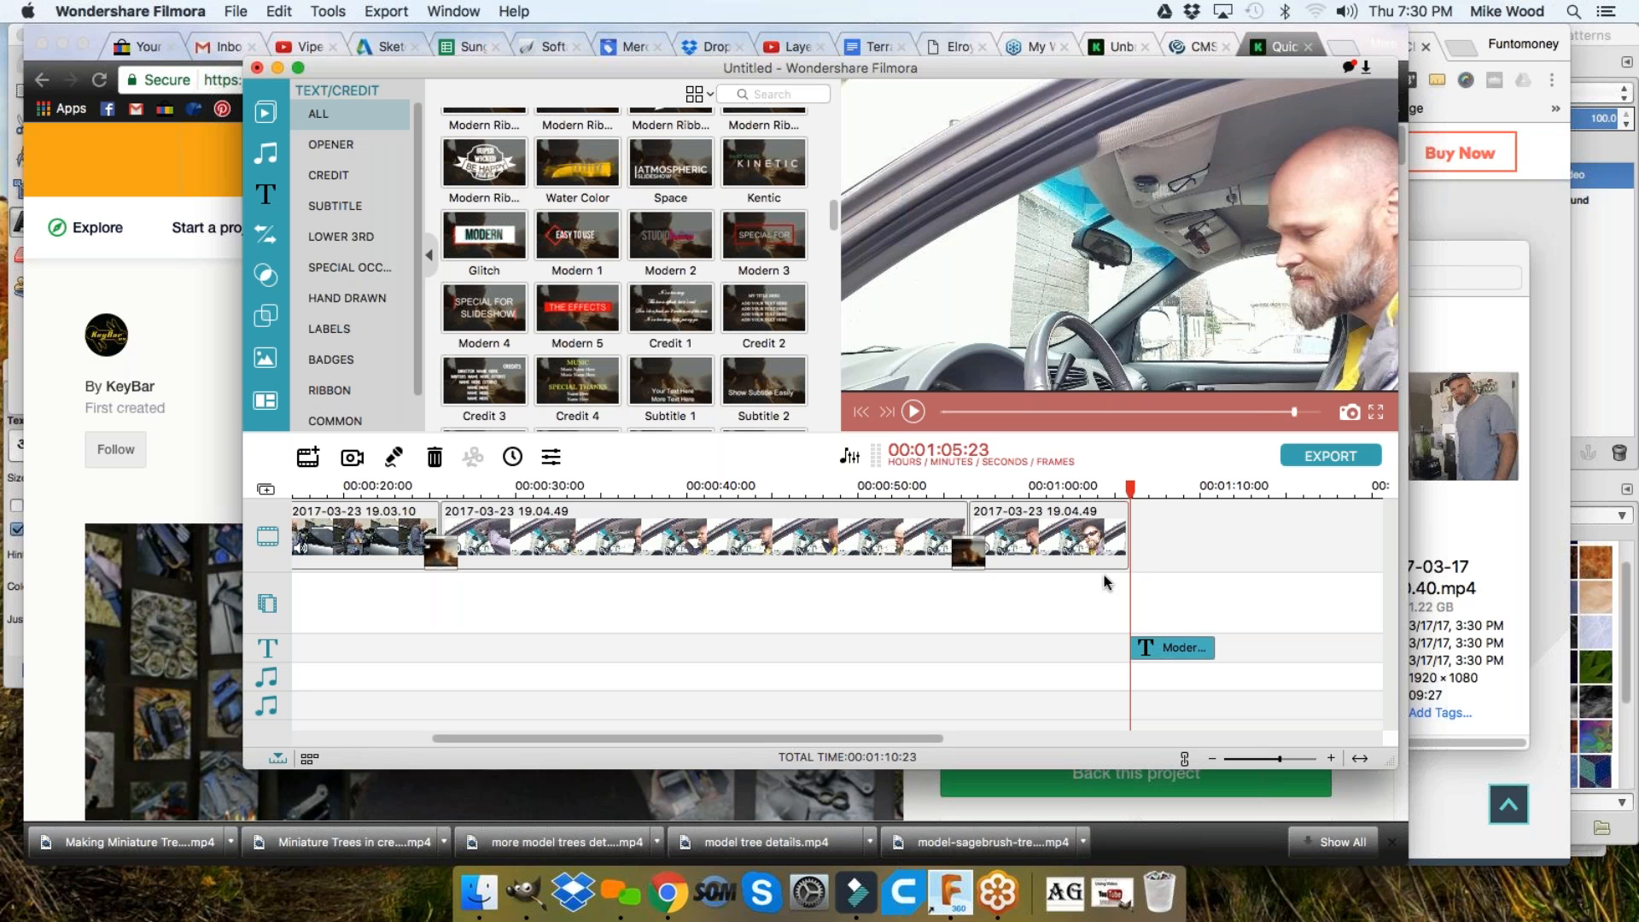
Replace the text of the Modern 5 title with "Get Yours Today!"
{"action": "double_click", "coordinate": [1166, 650]}
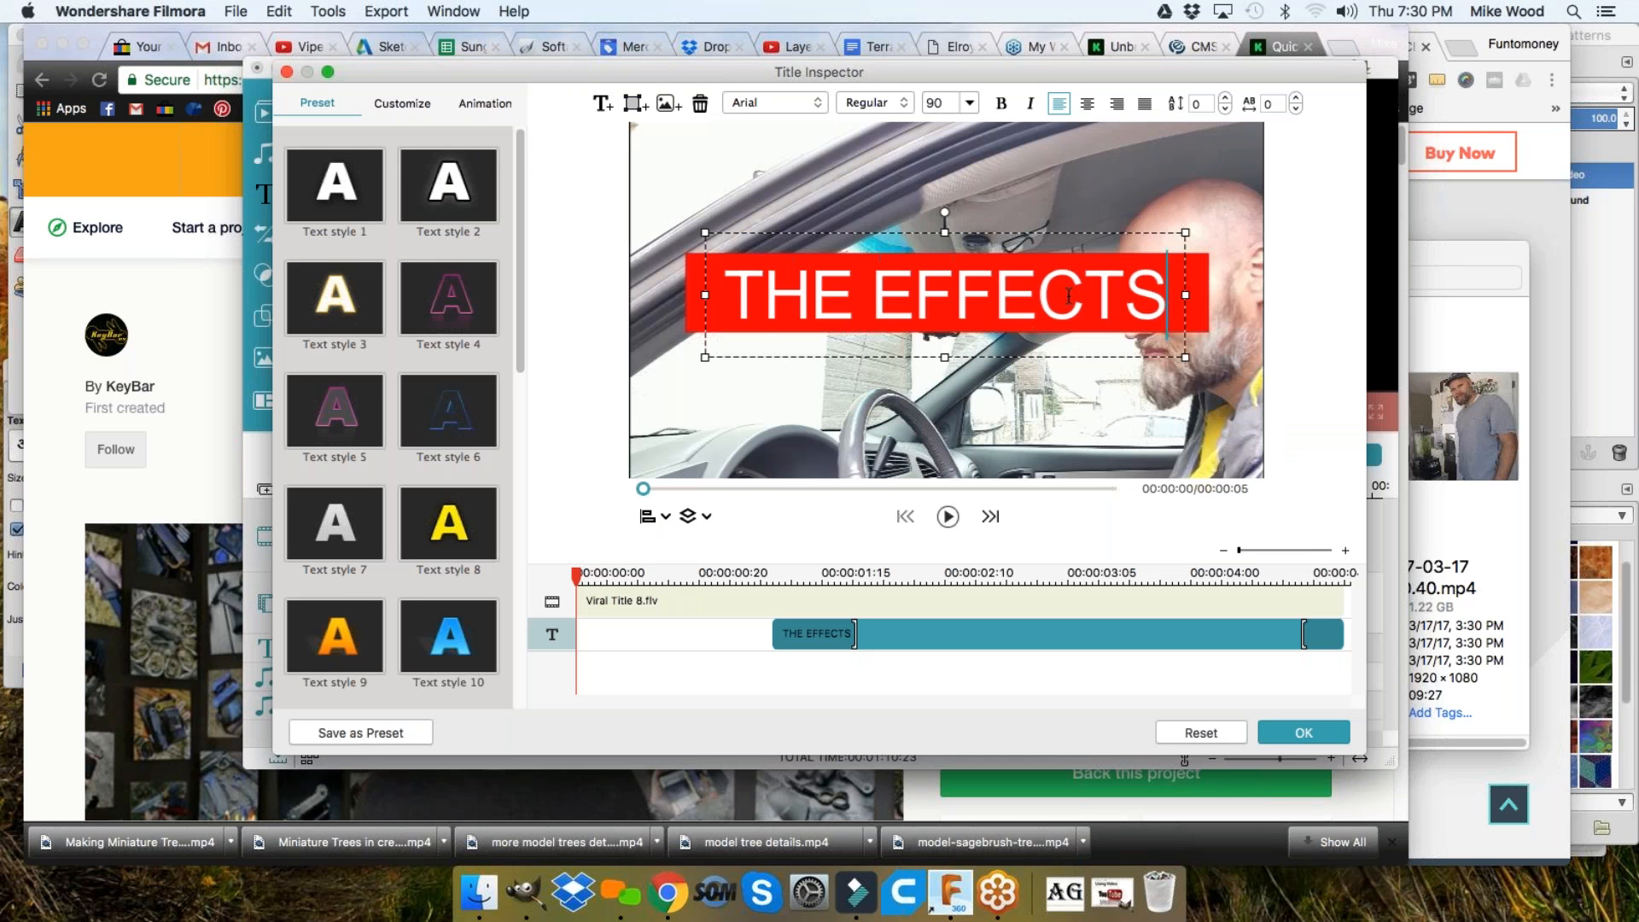
{"action": "left_click_drag", "start_coordinate": [727, 282], "coordinate": [1166, 295]}
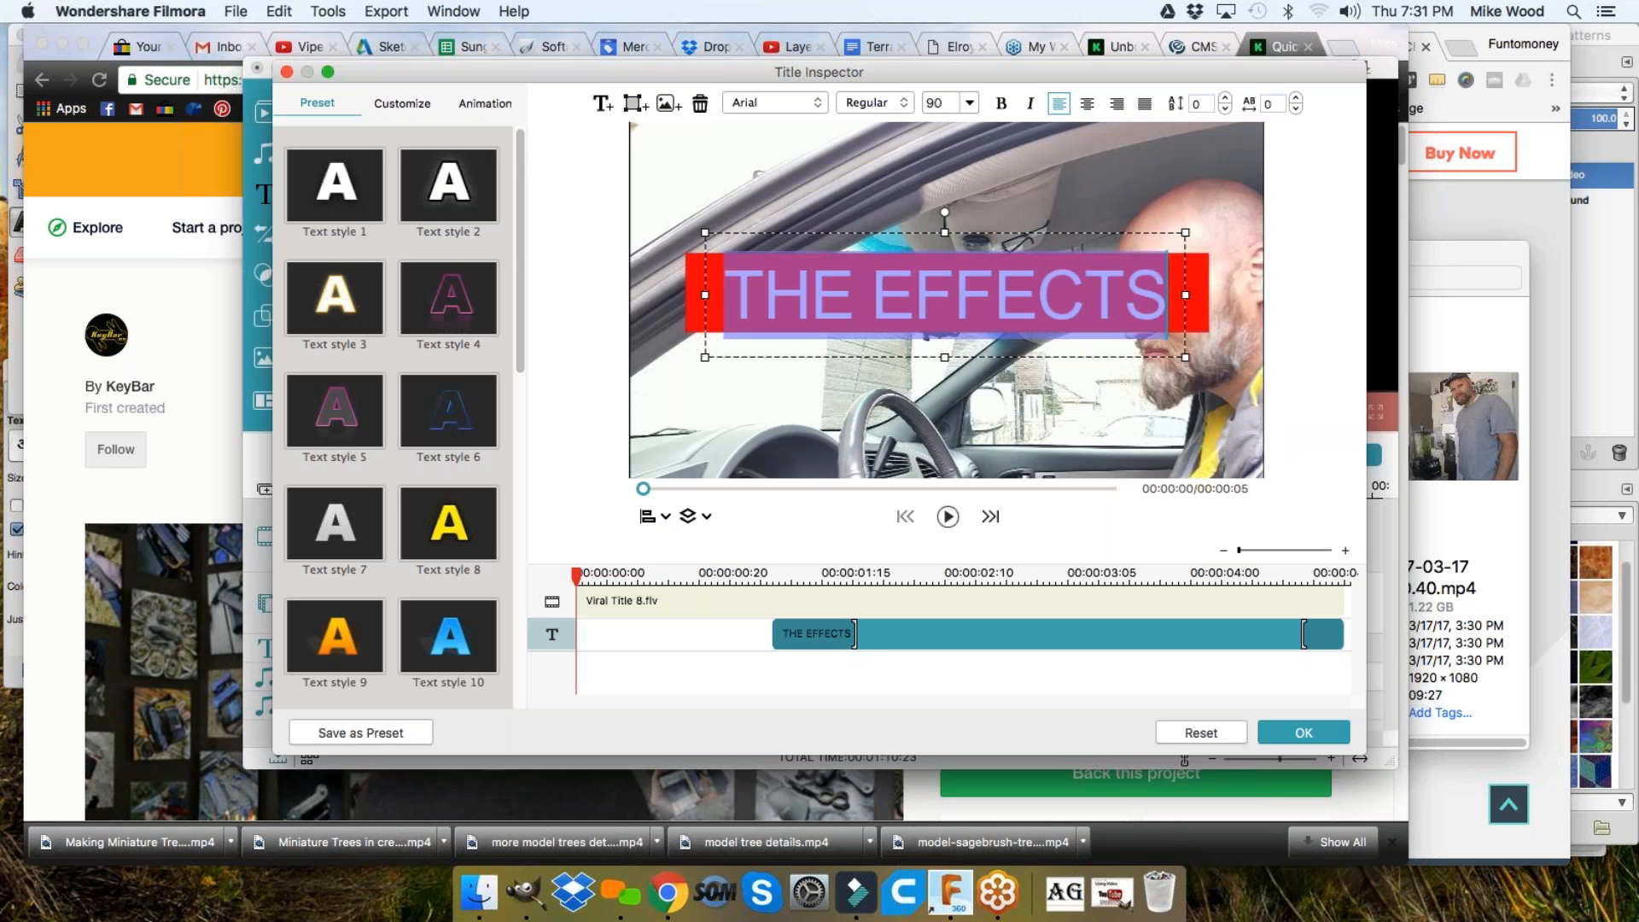
{"action": "type", "text": "Get Yours Today"}
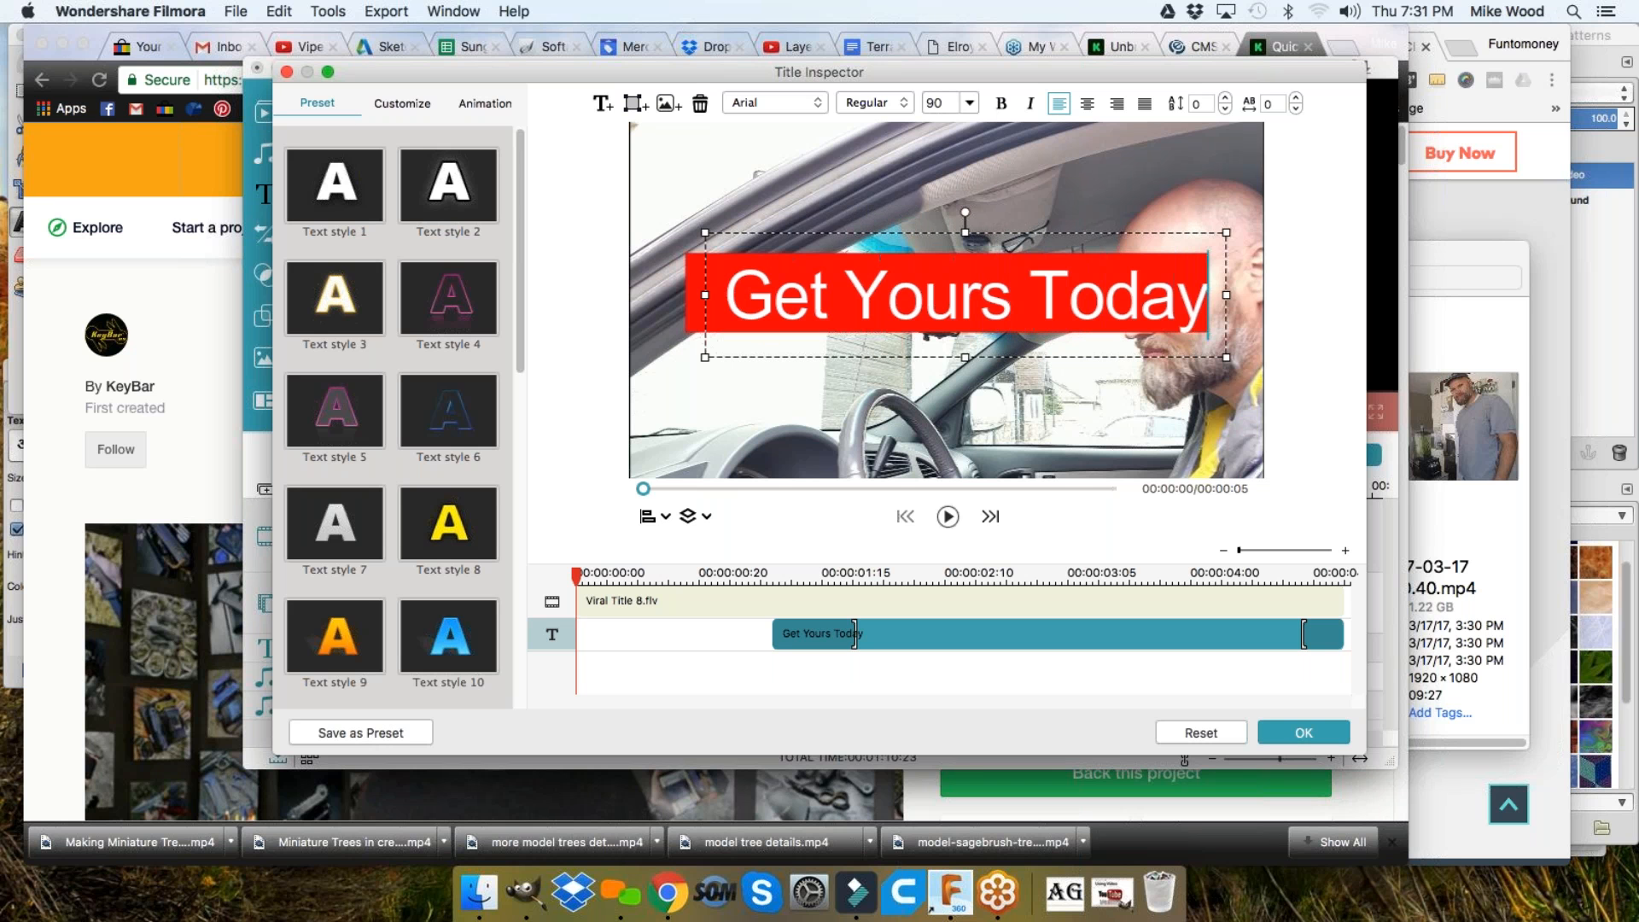
{"action": "type", "text": "!"}
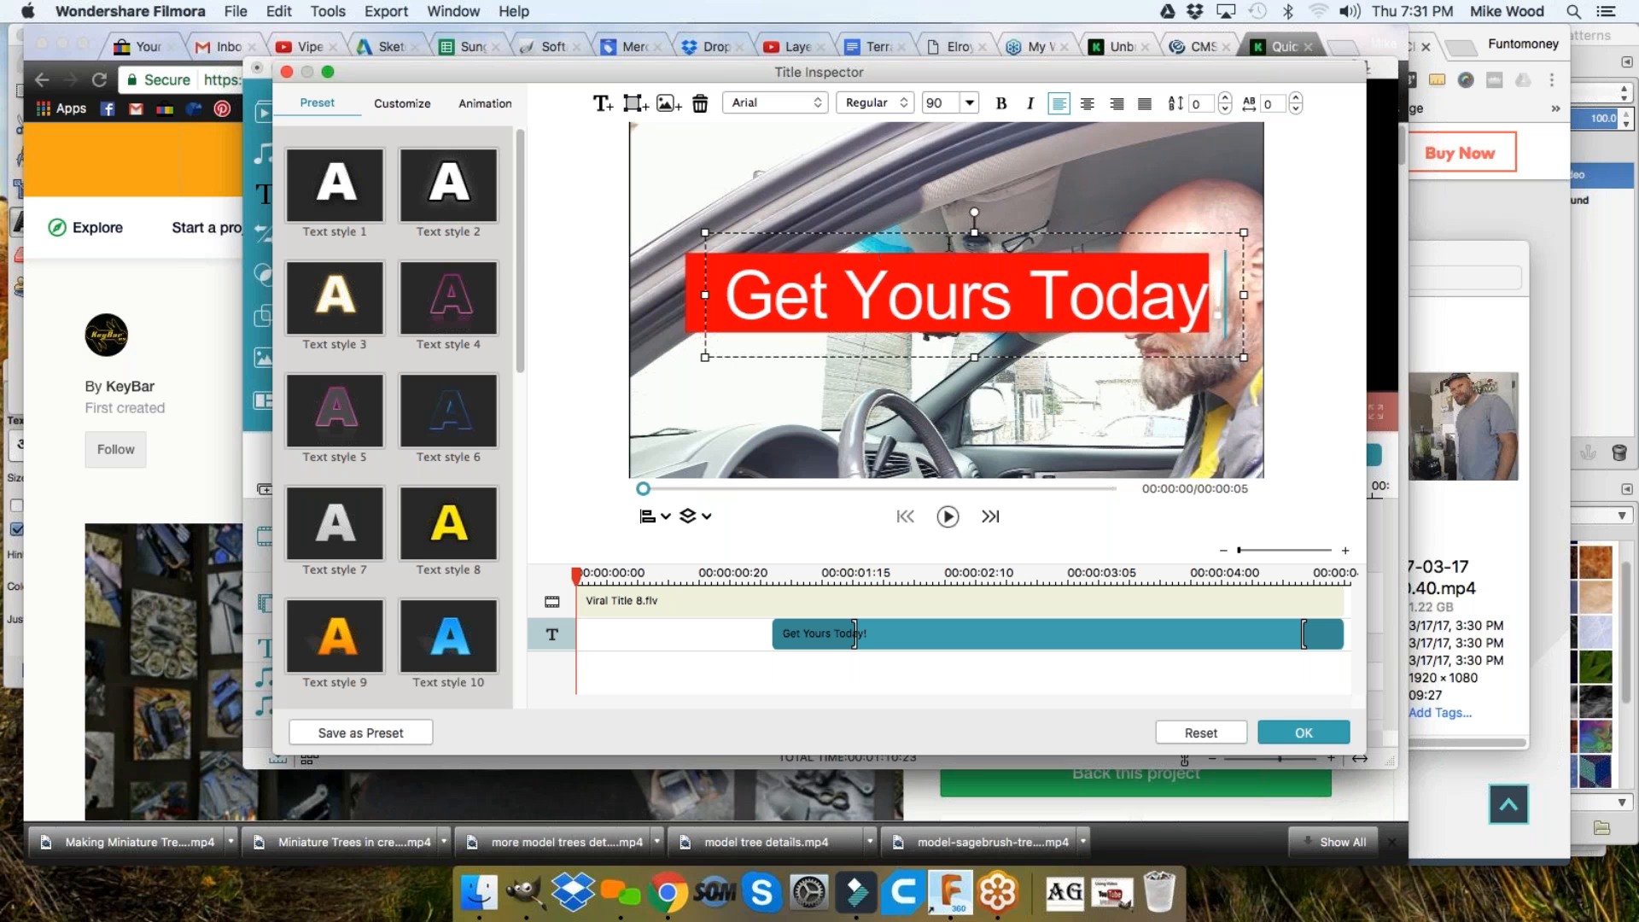
Center the "Get Yours Today!" text on the red banner and apply the title changes
{"action": "left_click_drag", "start_coordinate": [951, 233], "coordinate": [923, 233]}
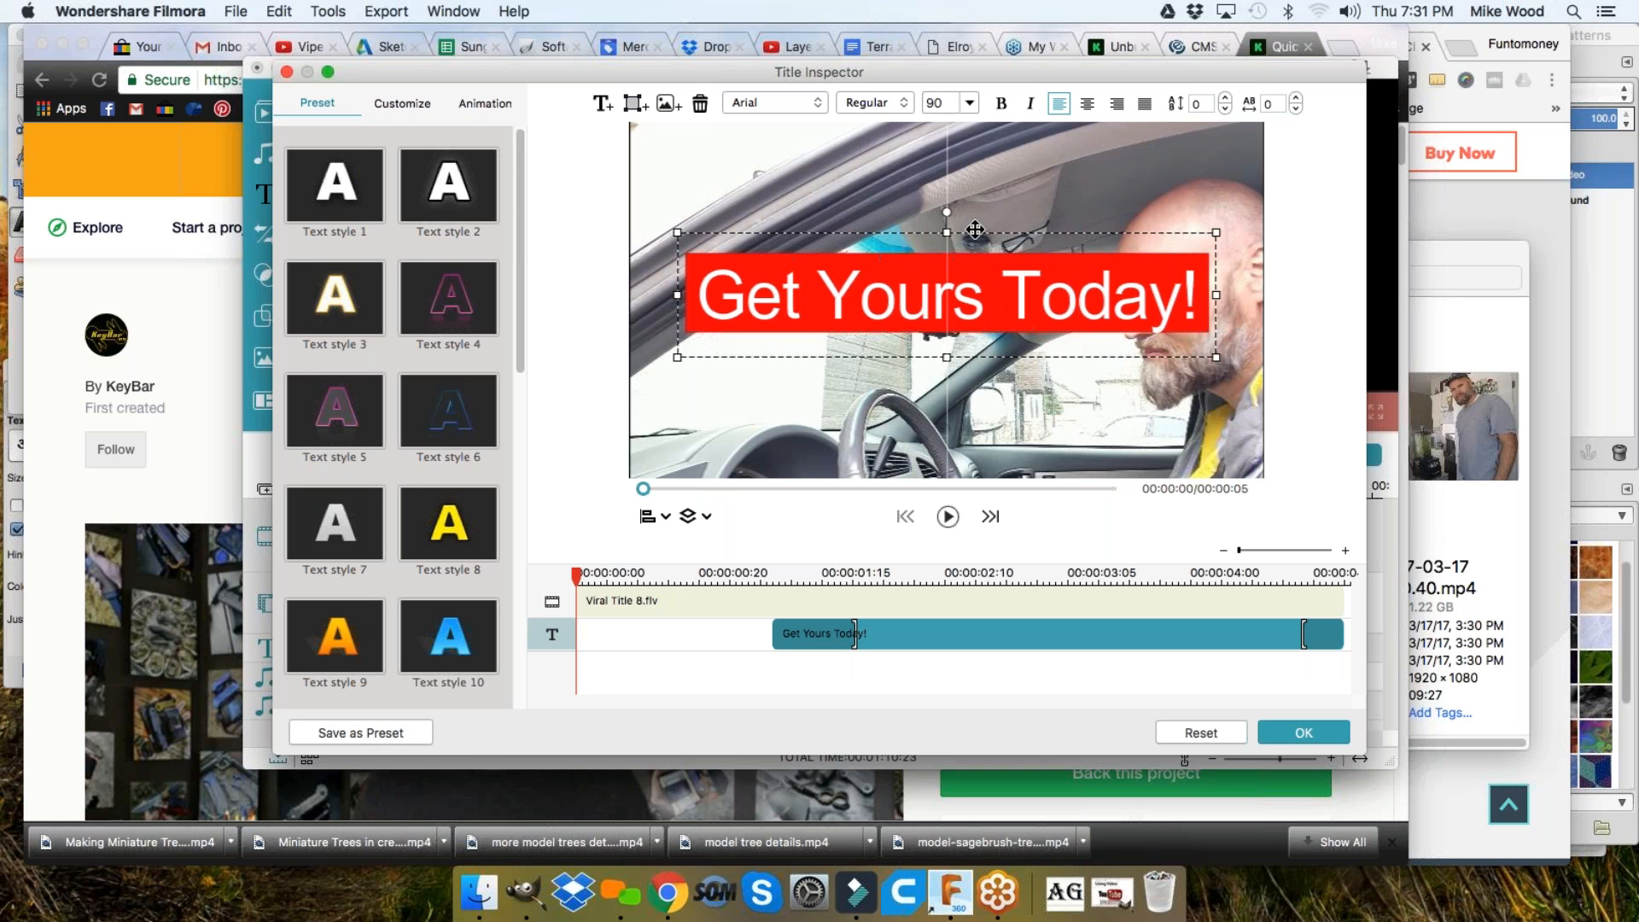
{"action": "left_click_drag", "start_coordinate": [973, 227], "coordinate": [974, 229]}
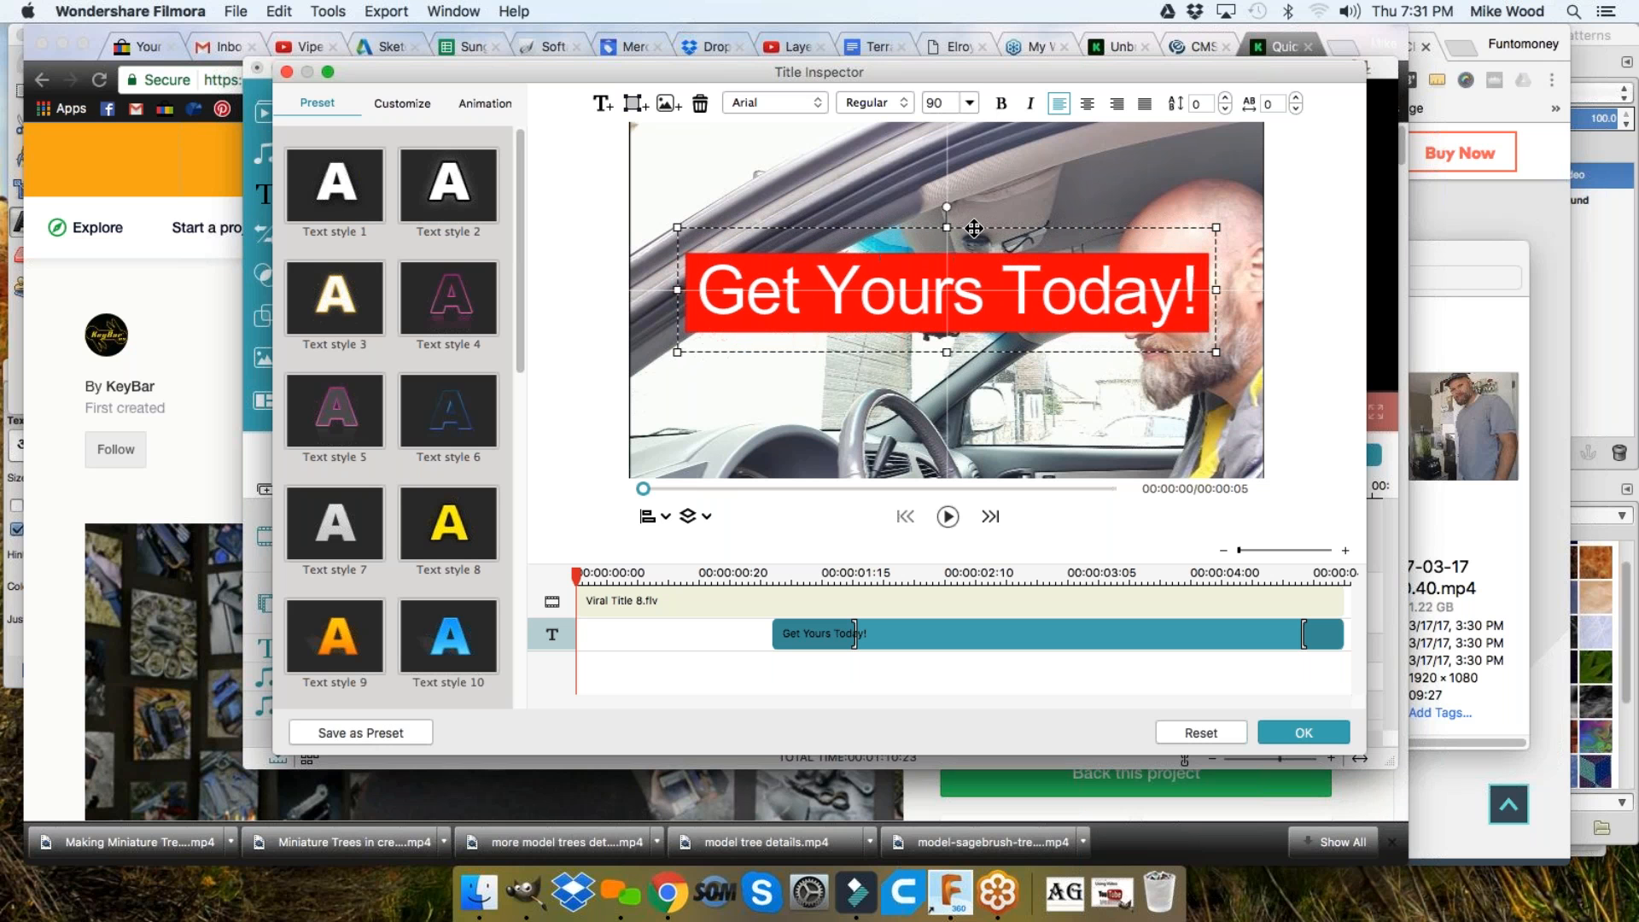
{"action": "left_click_drag", "start_coordinate": [975, 229], "coordinate": [975, 229]}
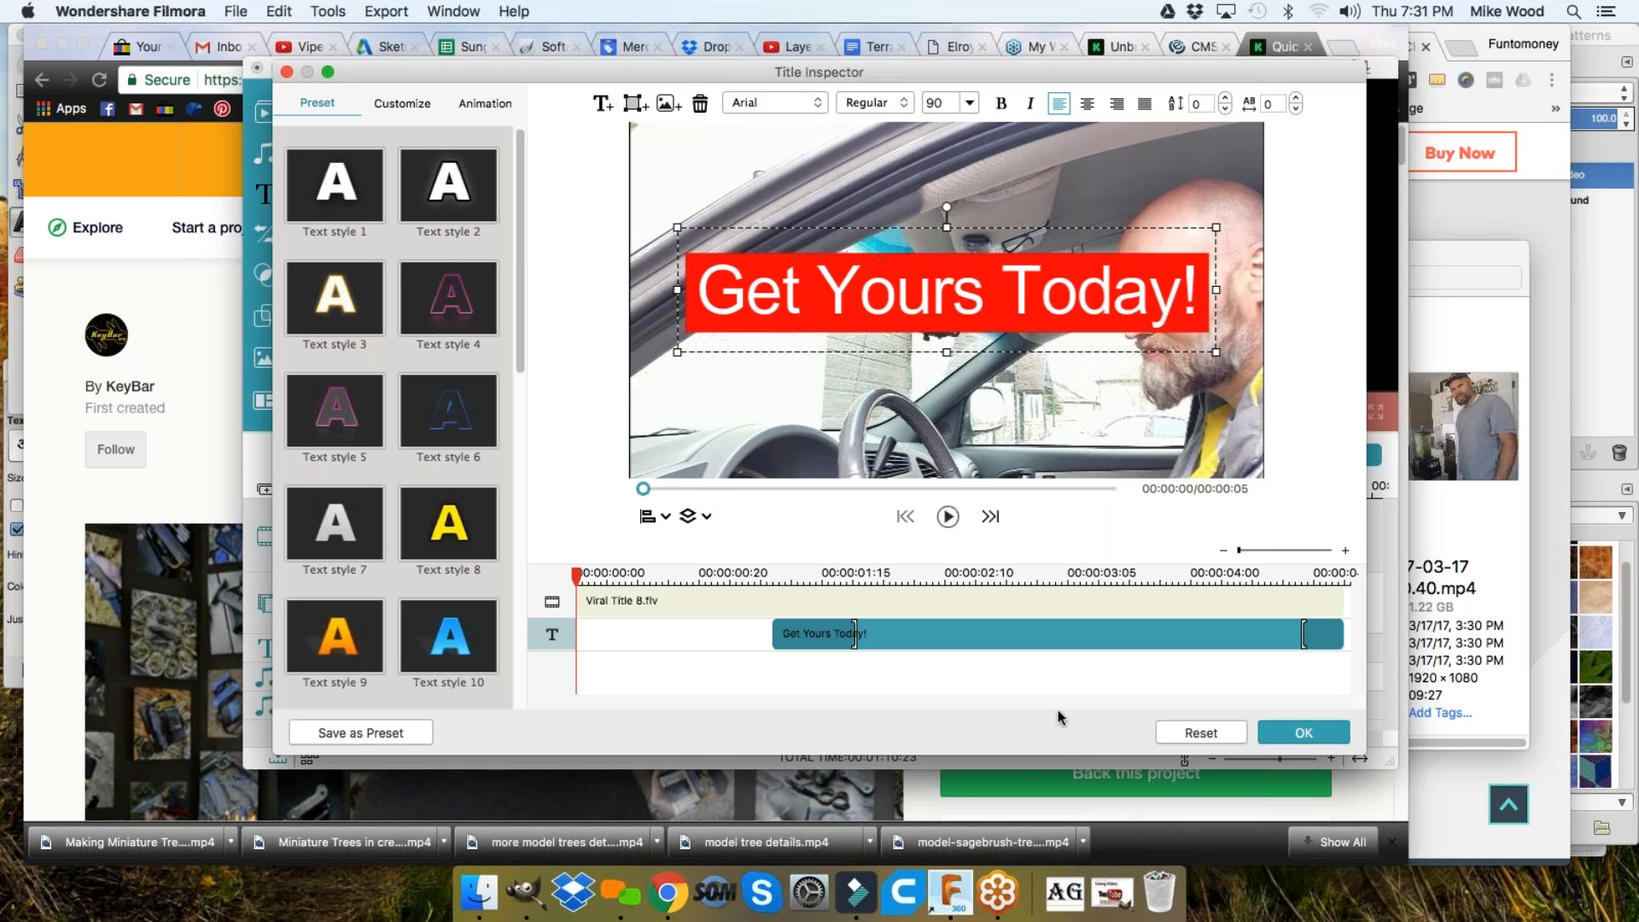
{"action": "left_click", "coordinate": [1486, 644]}
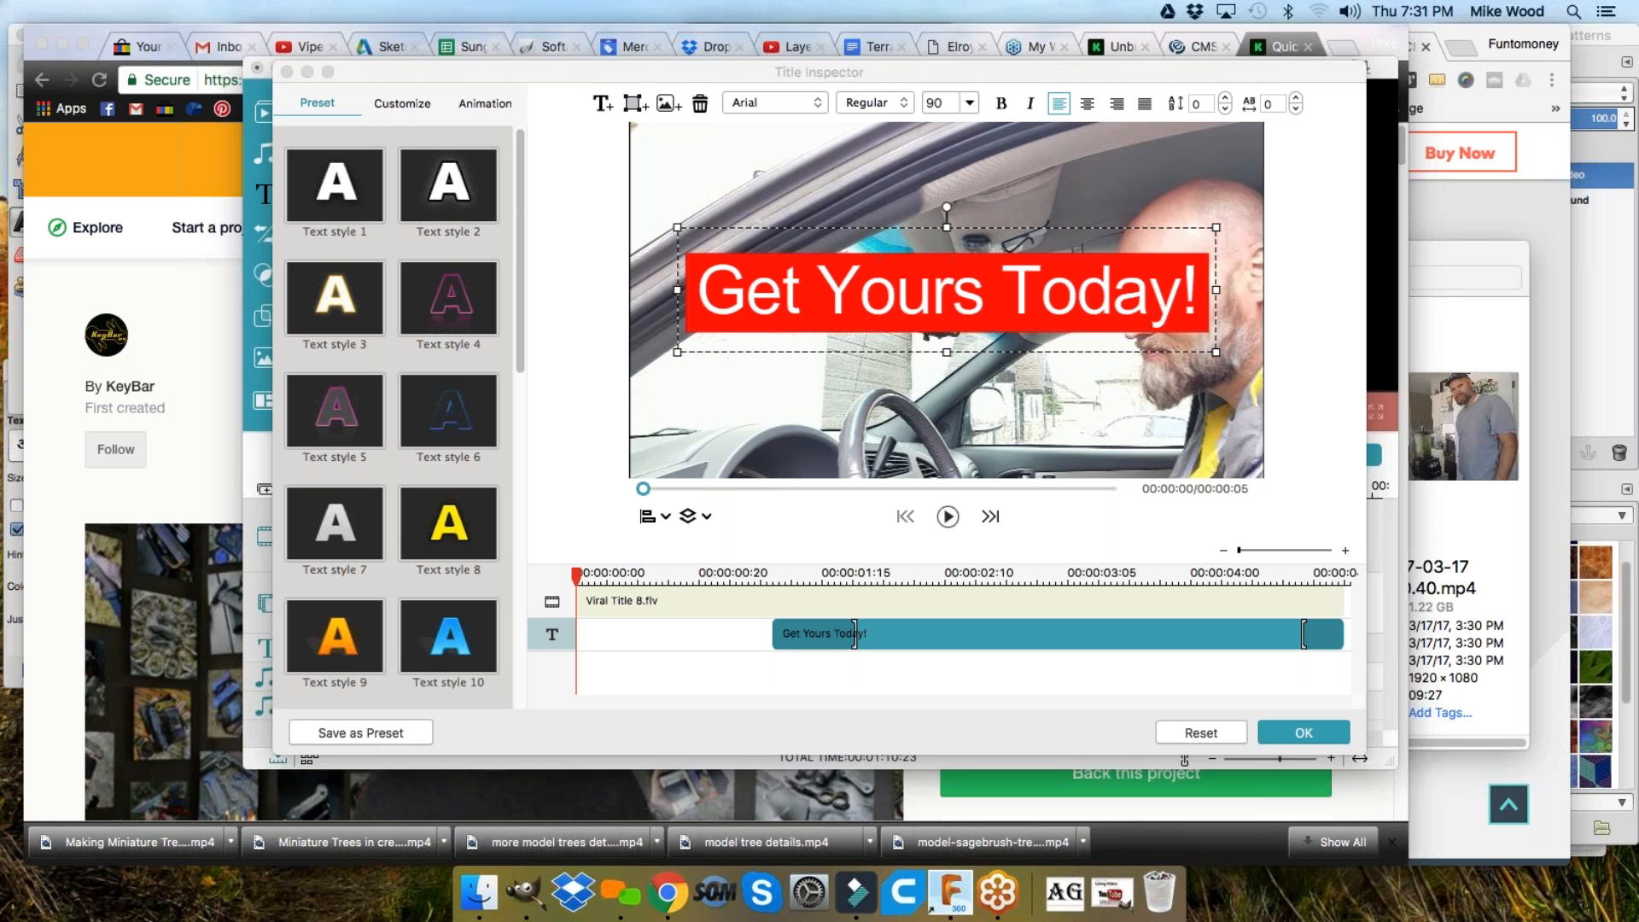
{"action": "left_click", "coordinate": [1294, 736]}
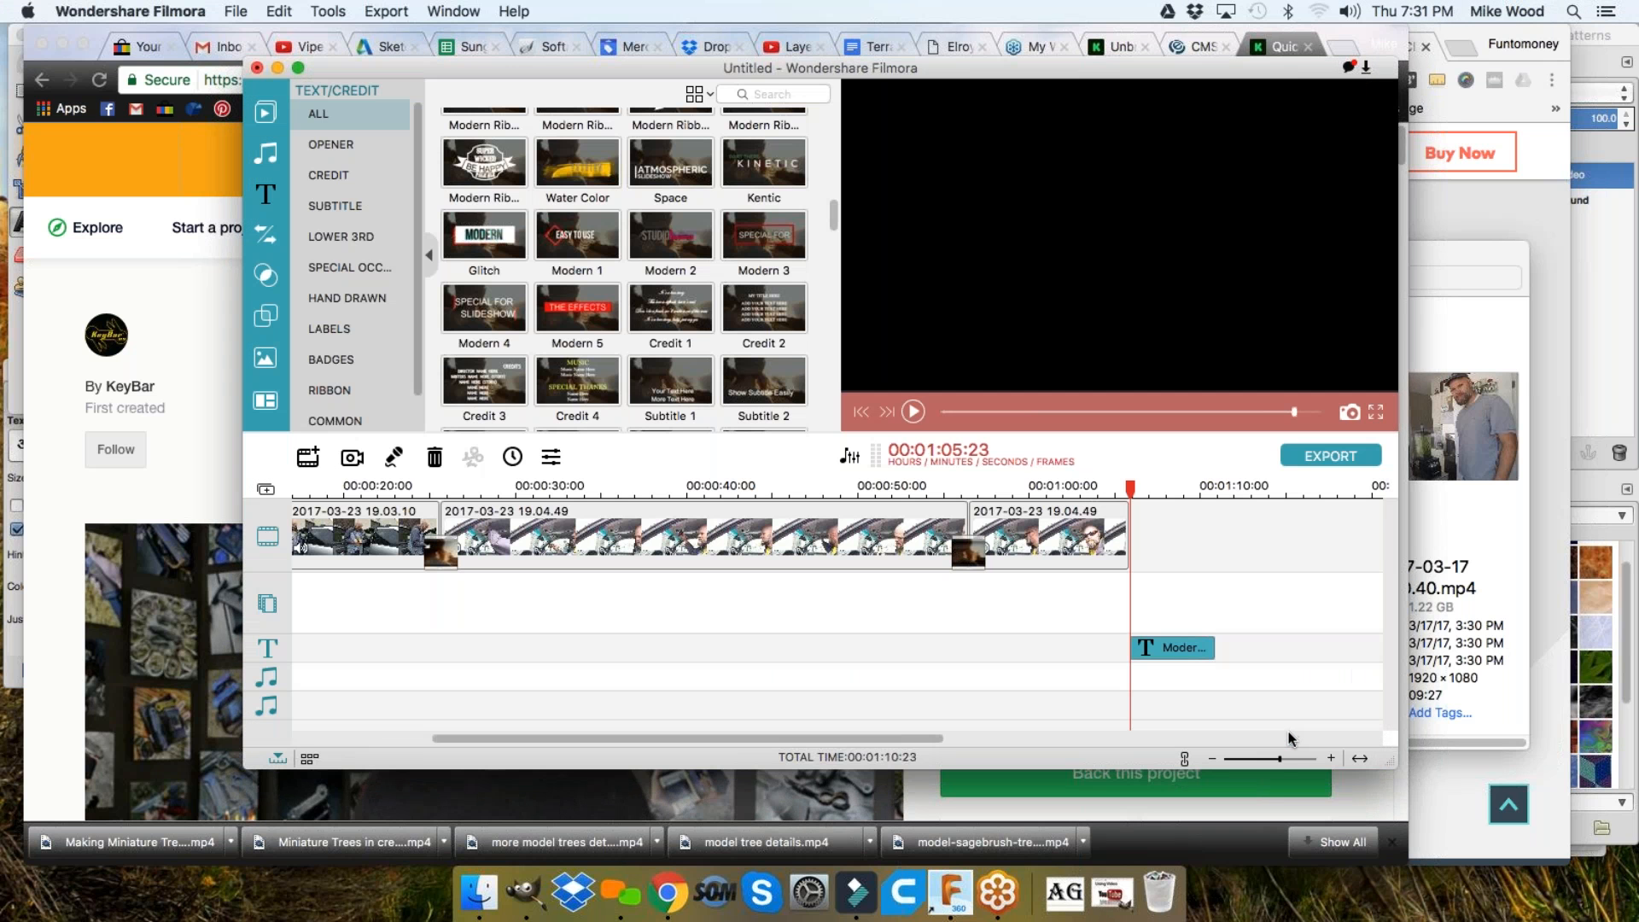
Play the video from 00:00:57:09 through the closing title to review the ending
{"action": "left_click", "coordinate": [983, 488]}
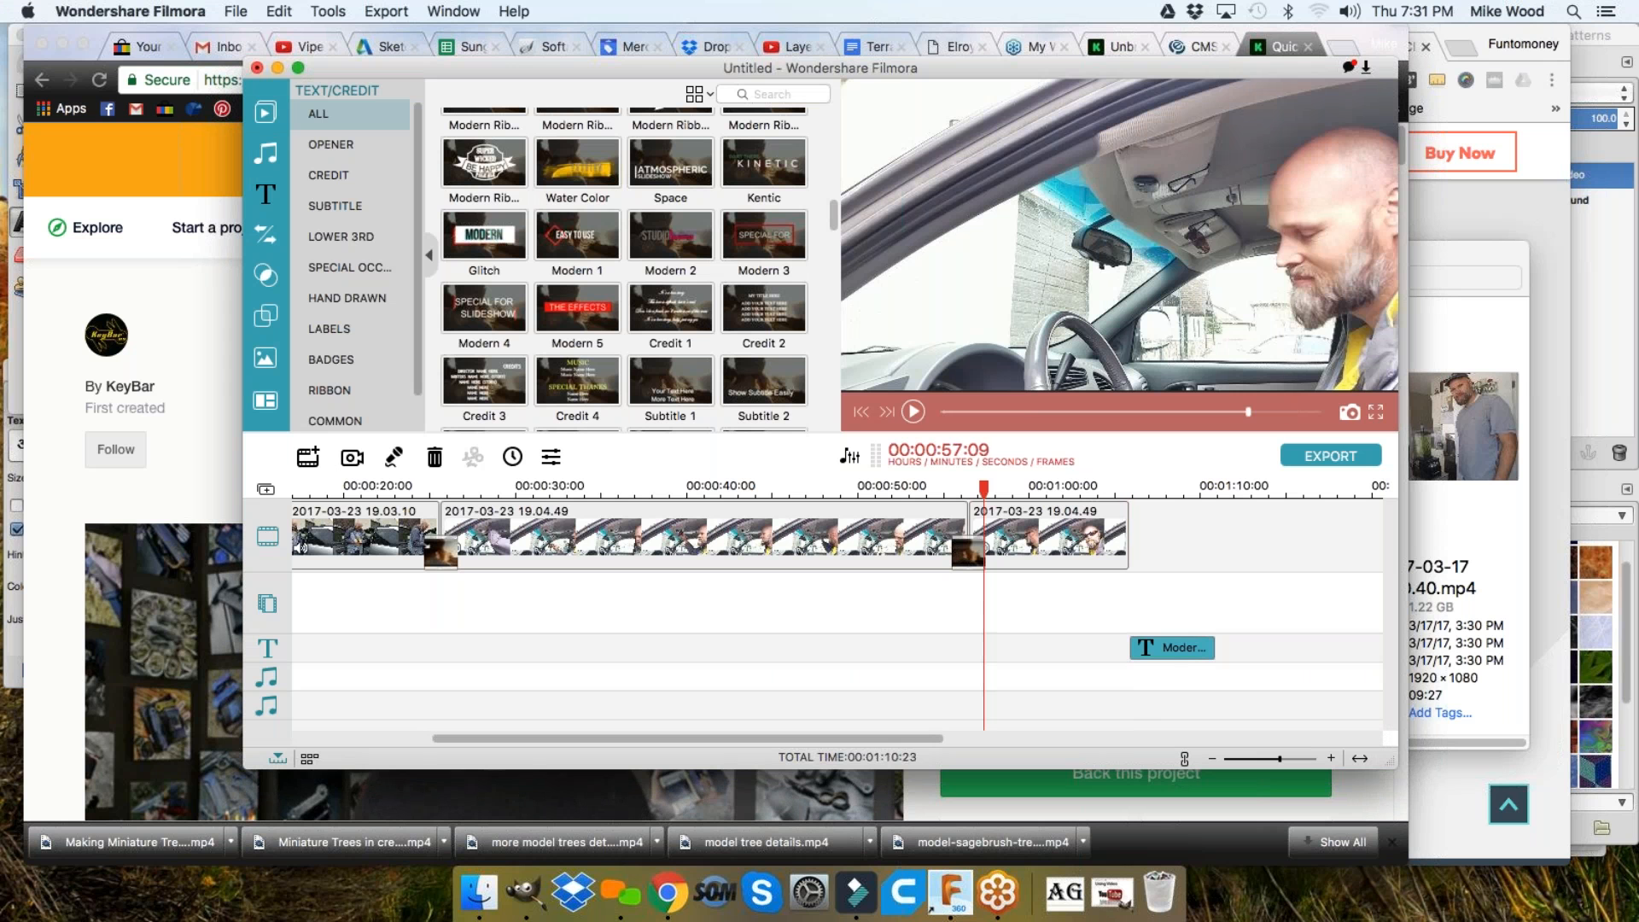
{"action": "key", "text": "space"}
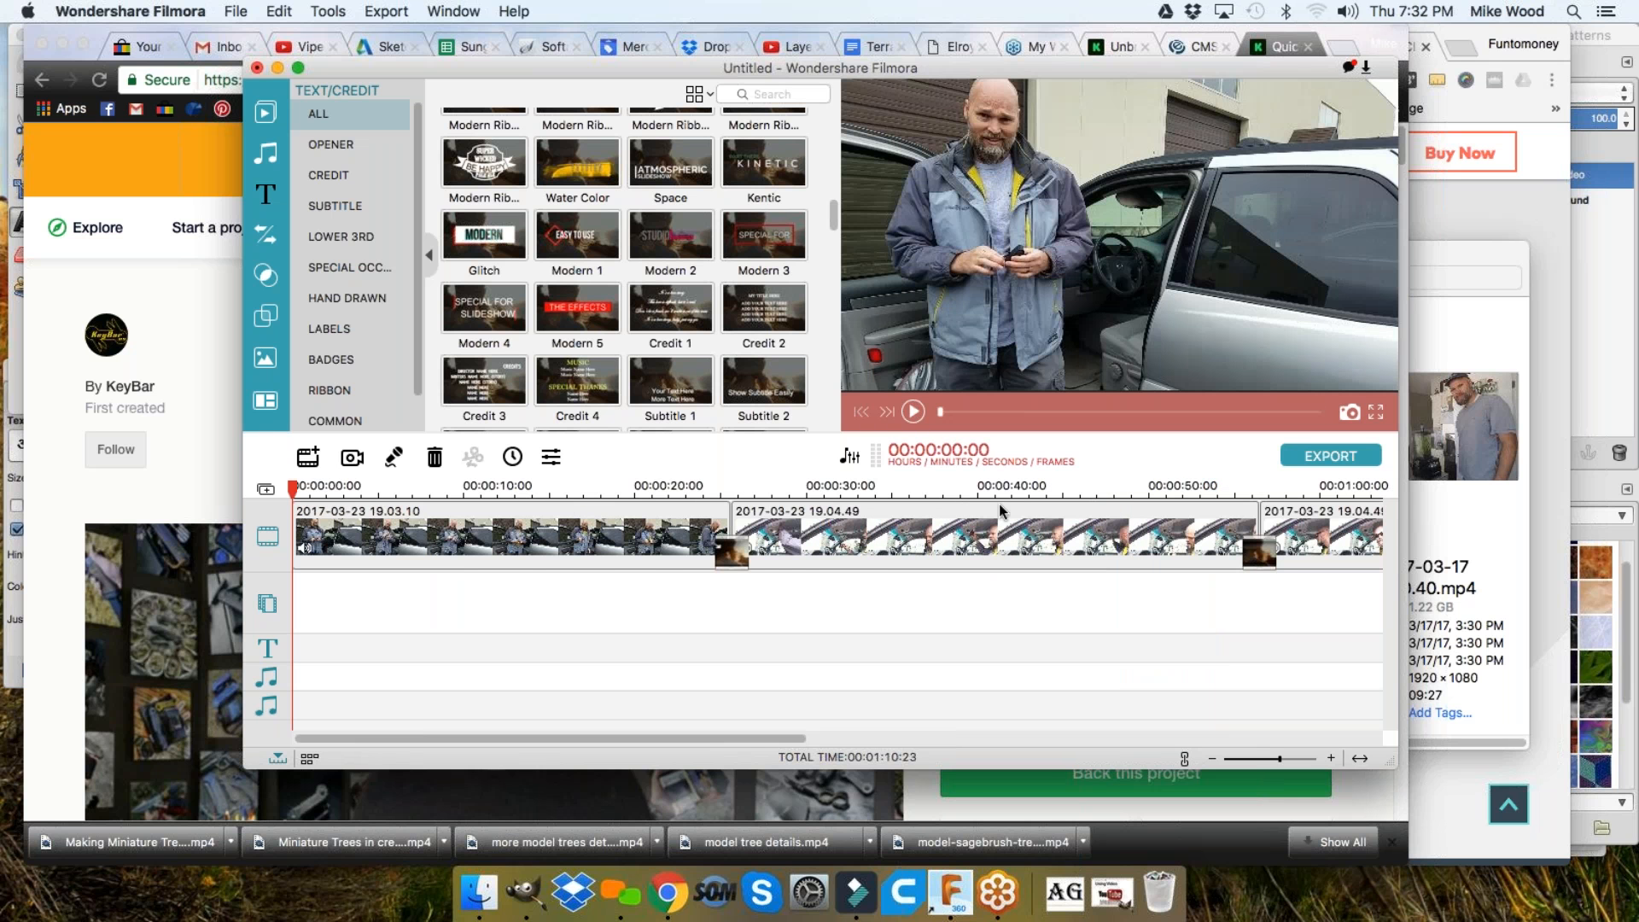
{"action": "left_click_drag", "start_coordinate": [745, 737], "coordinate": [988, 762]}
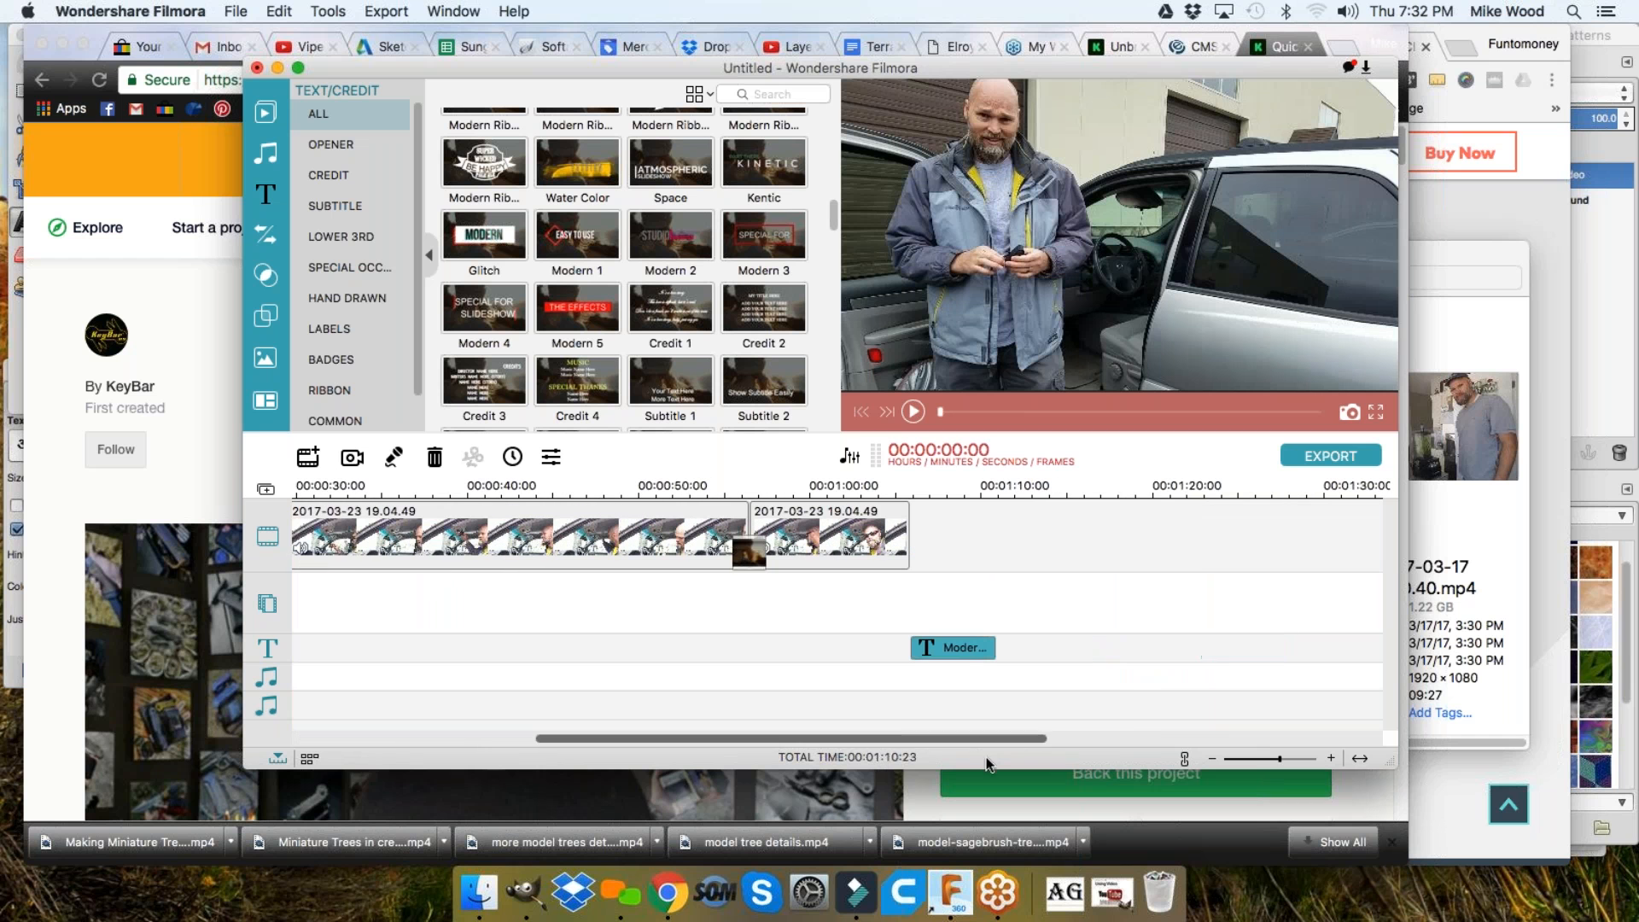
Look through the built-in music library and preview the imported audio file starting with 337788 from the media folder
{"action": "left_click", "coordinate": [267, 154]}
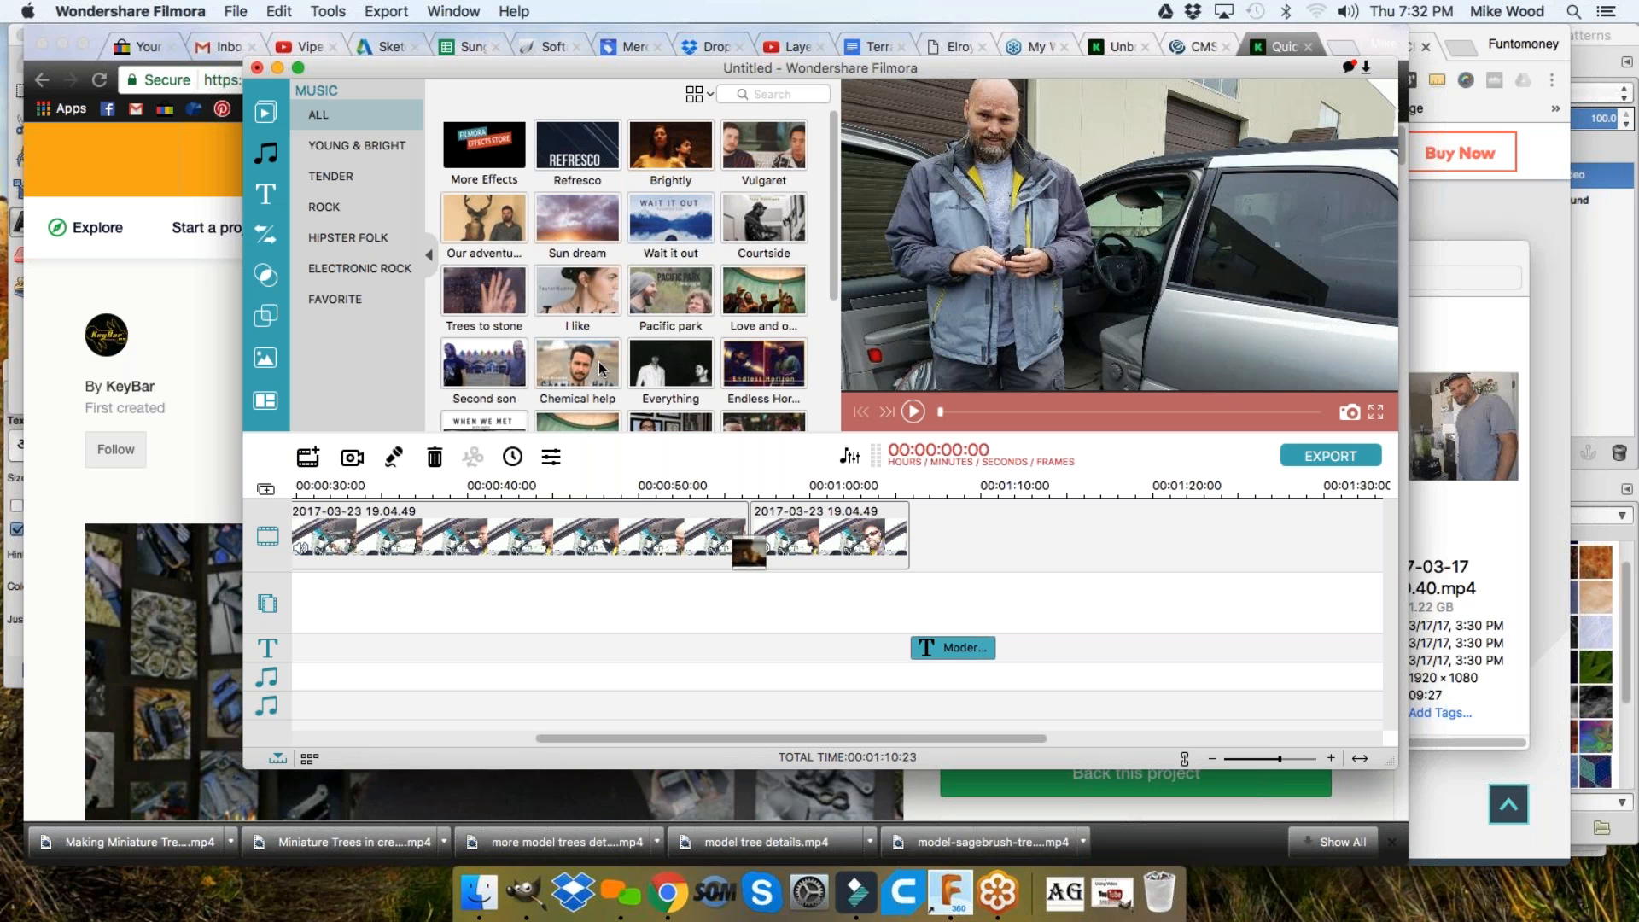
{"action": "scroll", "coordinate": [599, 360], "scroll_direction": "down", "scroll_amount": 4}
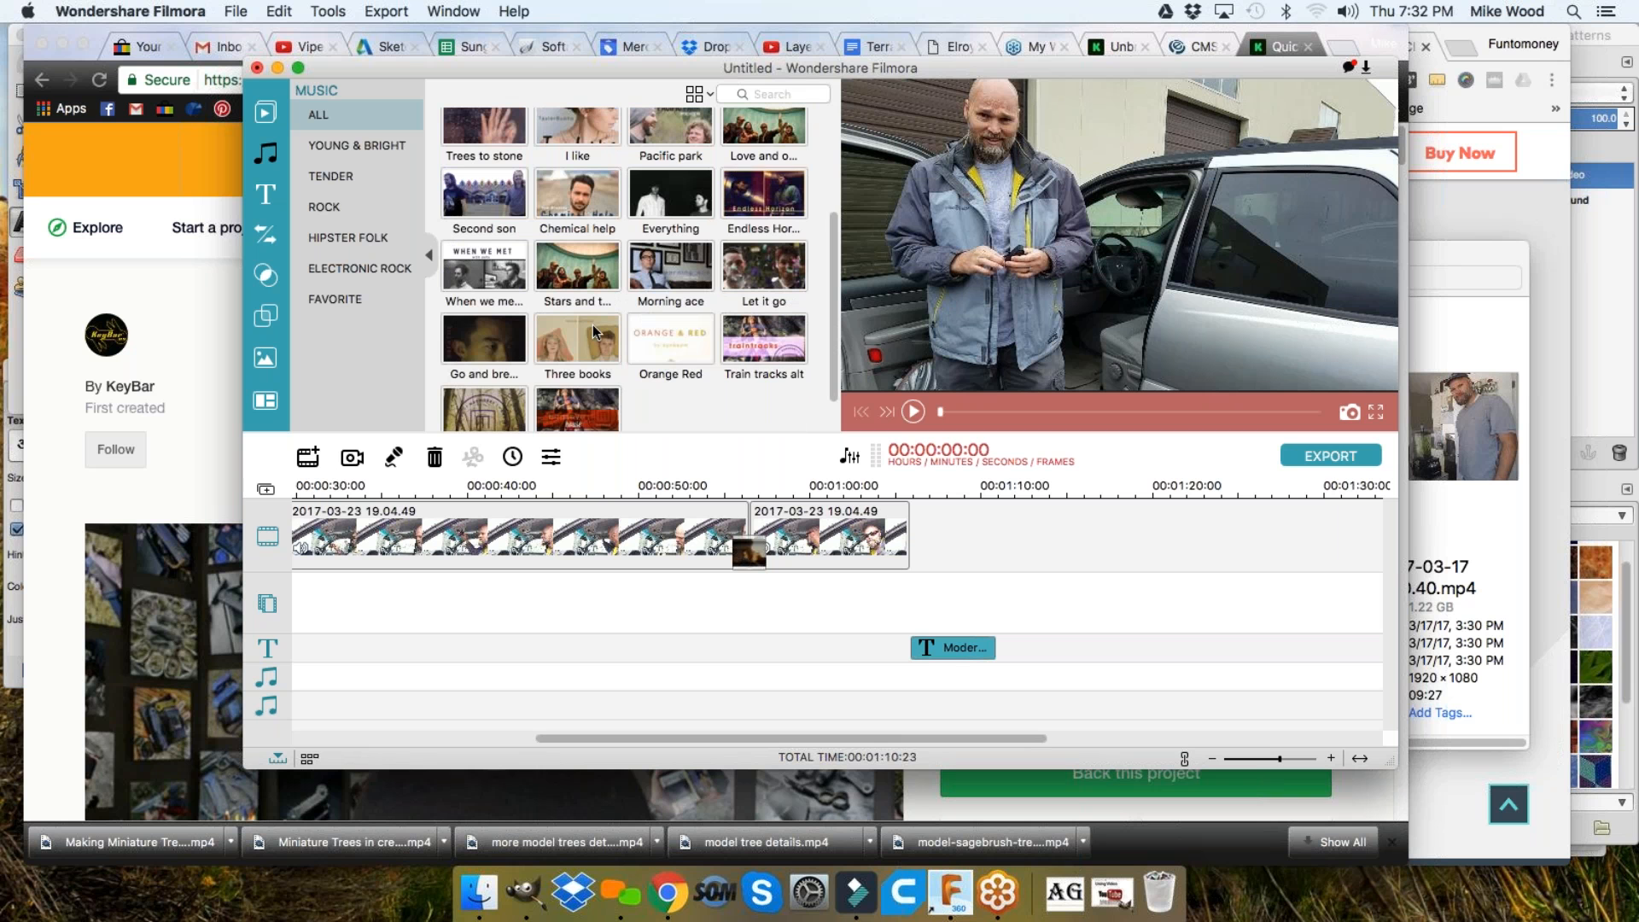
{"action": "scroll", "coordinate": [642, 333], "scroll_direction": "up", "scroll_amount": 4}
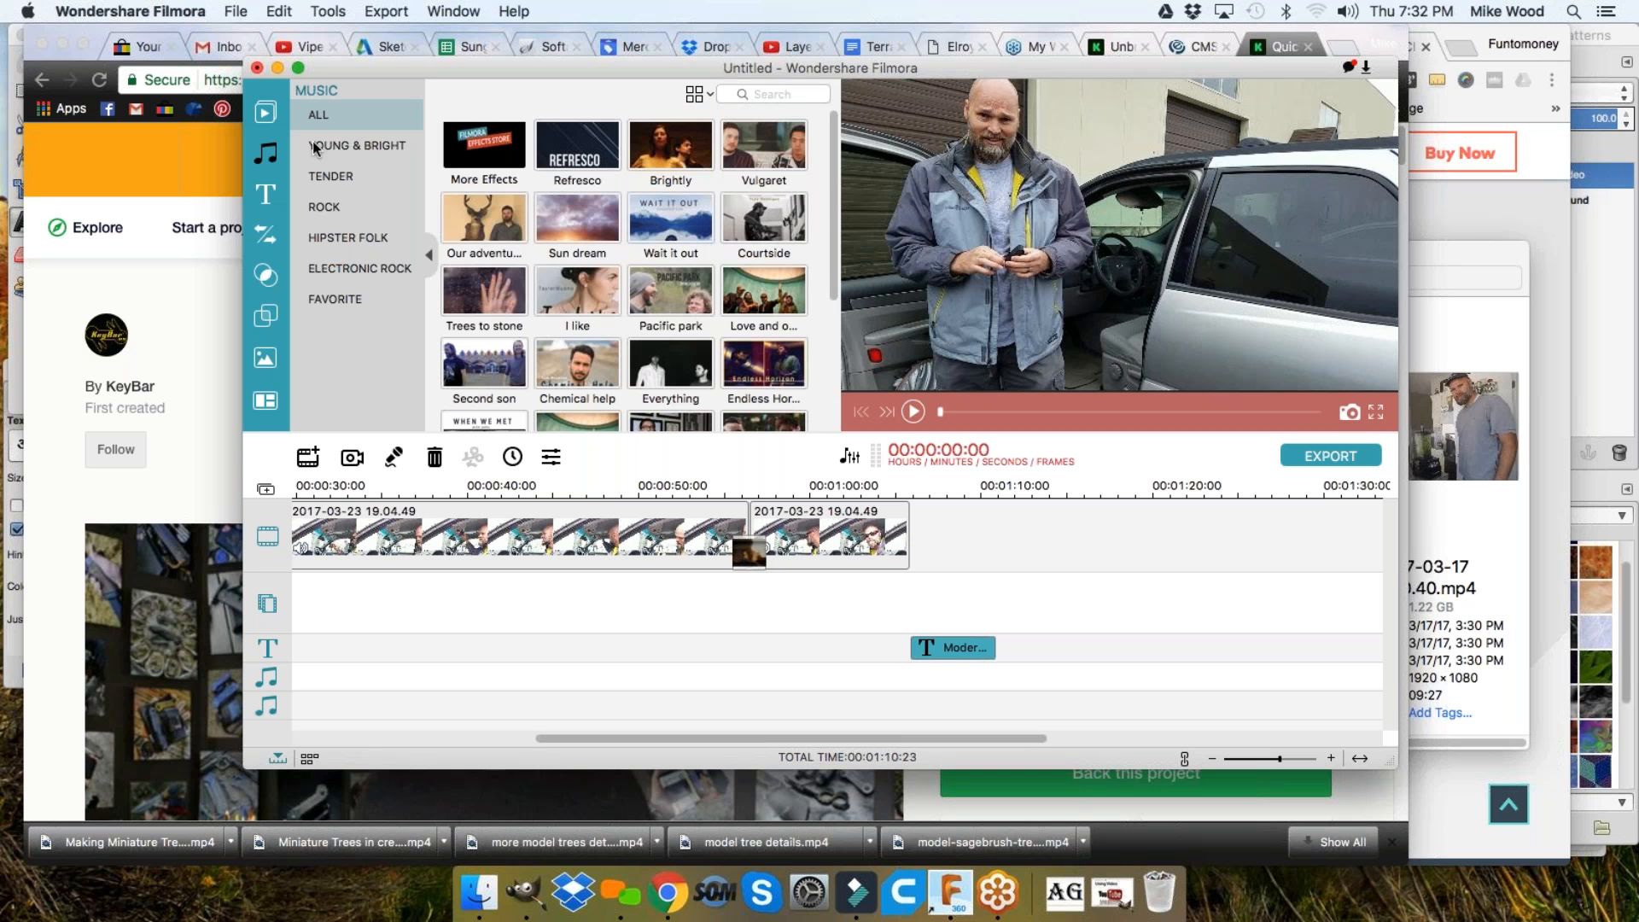
{"action": "left_click", "coordinate": [266, 114]}
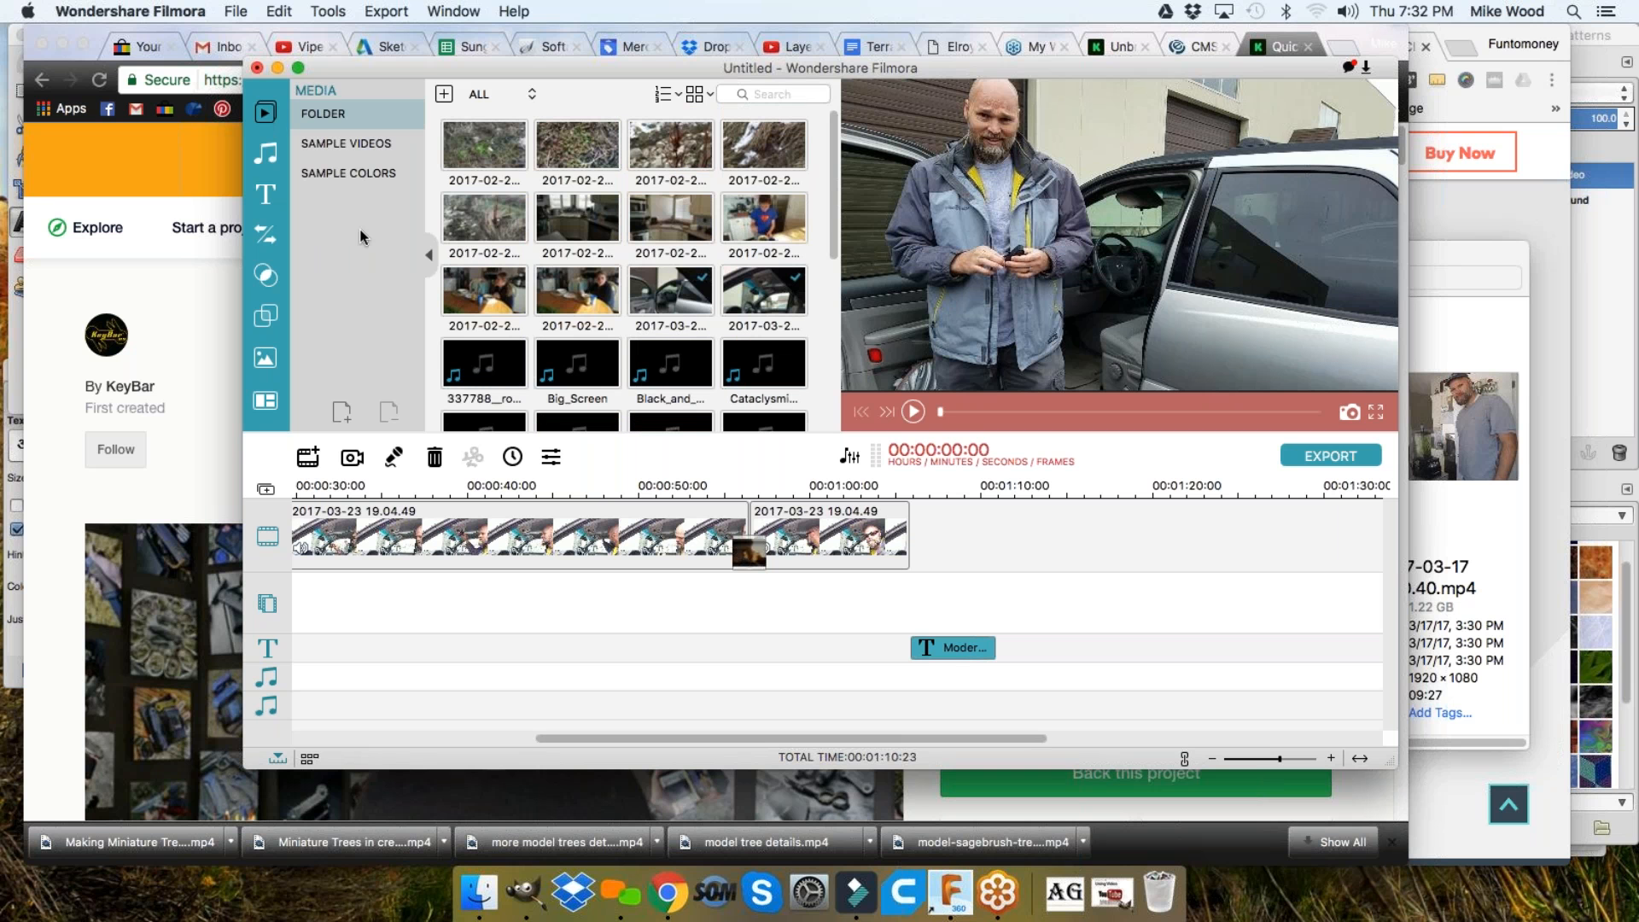
{"action": "scroll", "coordinate": [666, 304], "scroll_direction": "down", "scroll_amount": 2}
{"action": "left_click", "coordinate": [500, 297]}
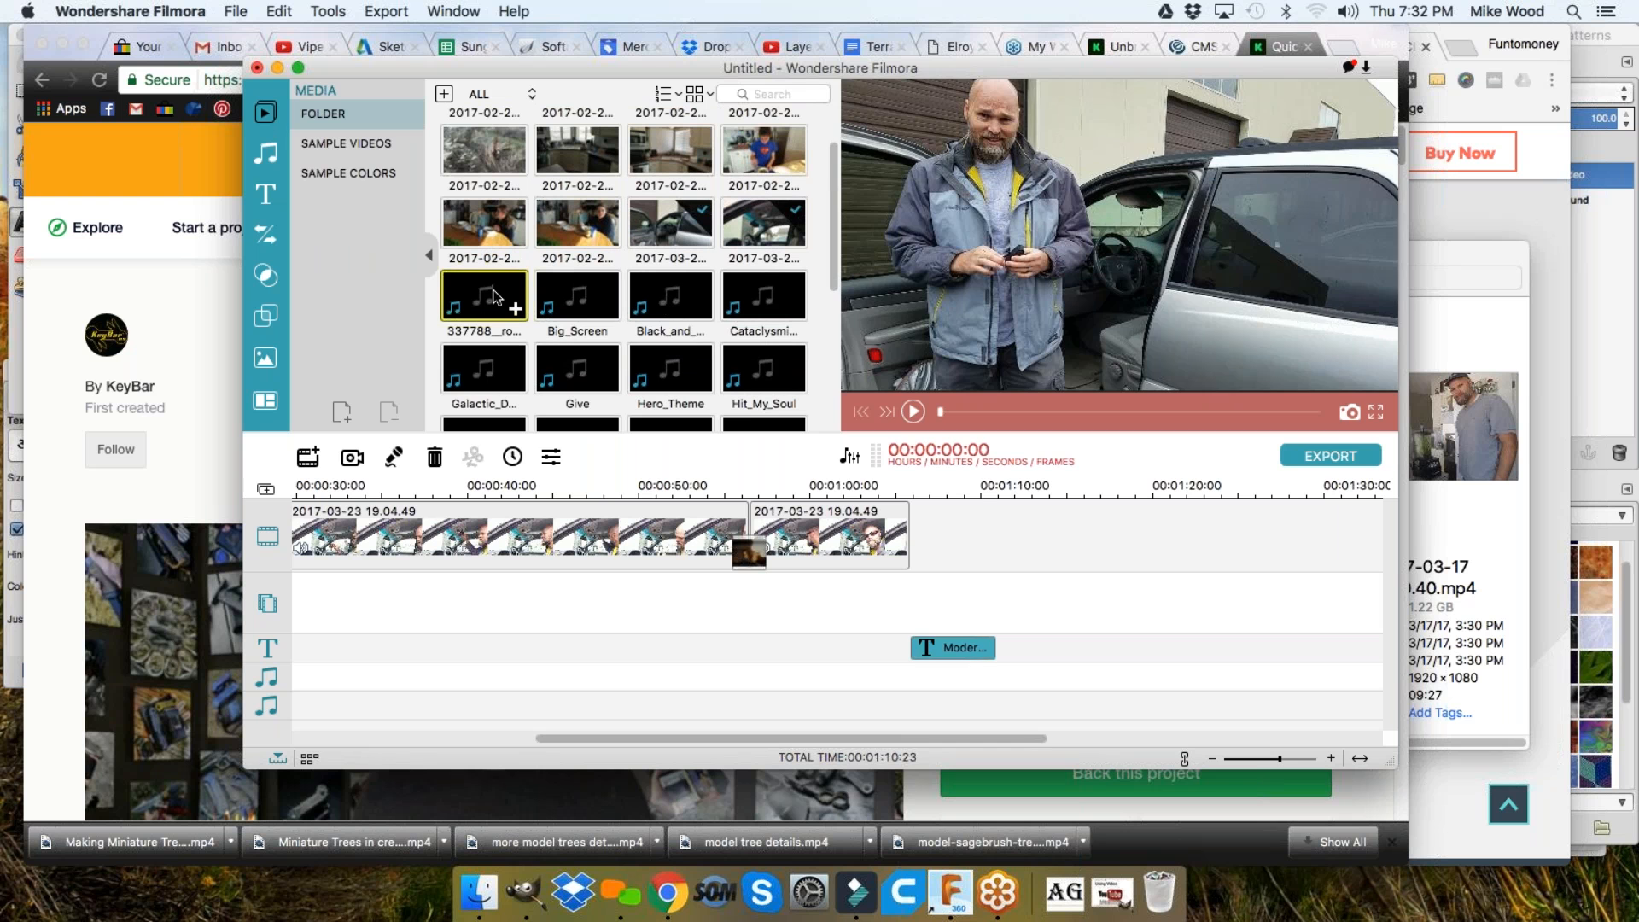
{"action": "key", "text": "space"}
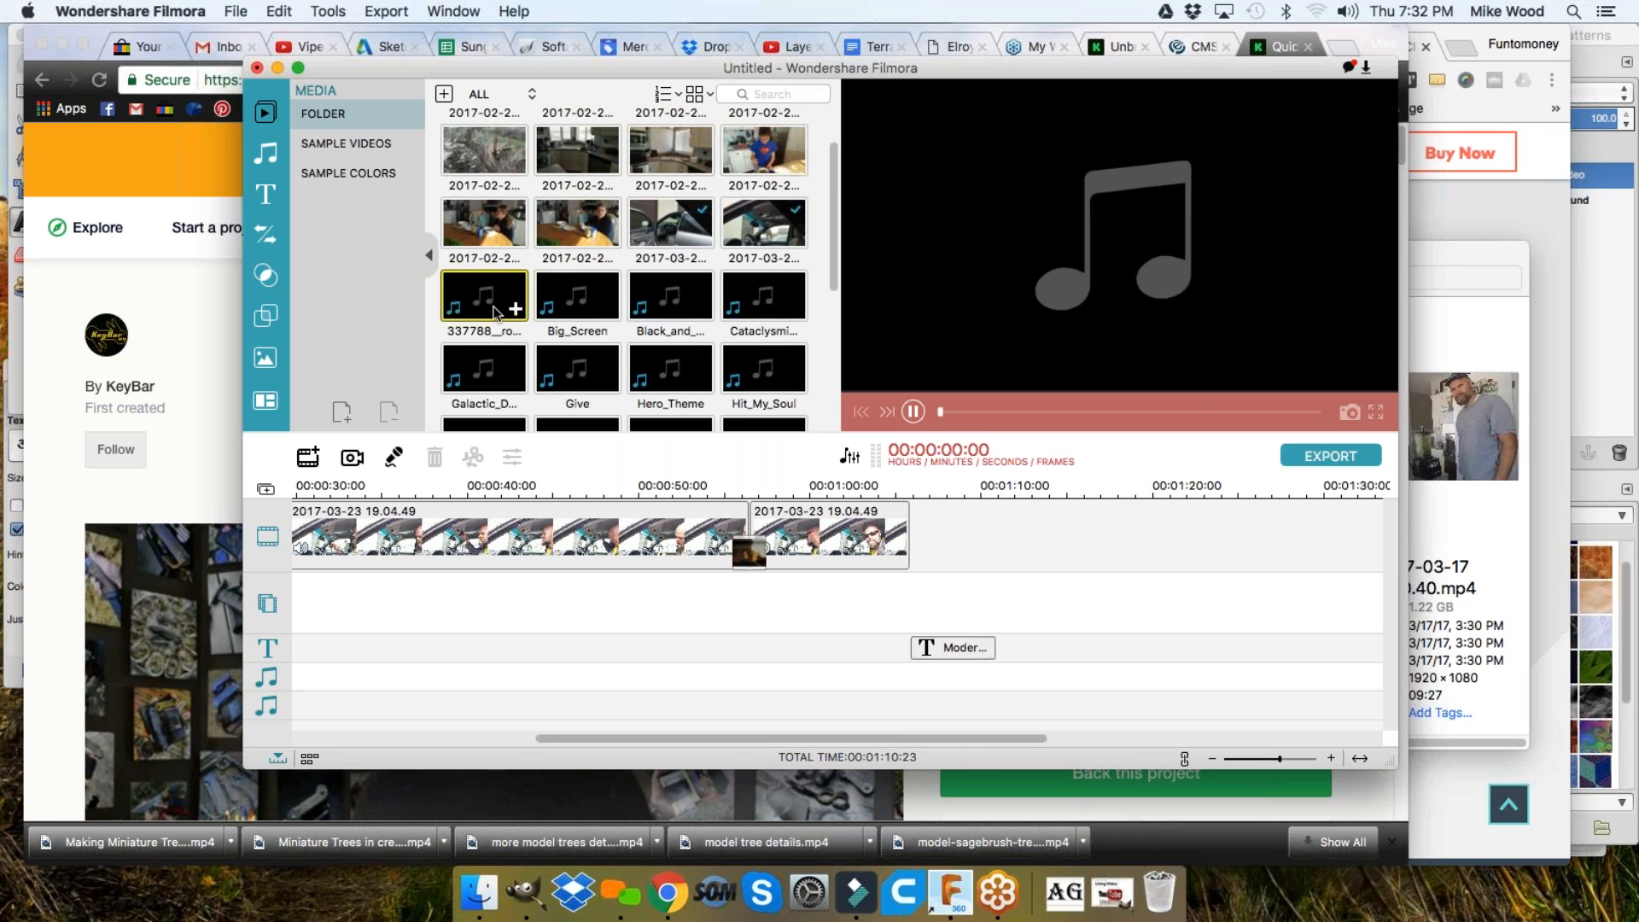
Preview the Big_Screen track, Black_and_White and the track starting with "Cataclysmi", ending on Black_and_White again
{"action": "left_click", "coordinate": [572, 305]}
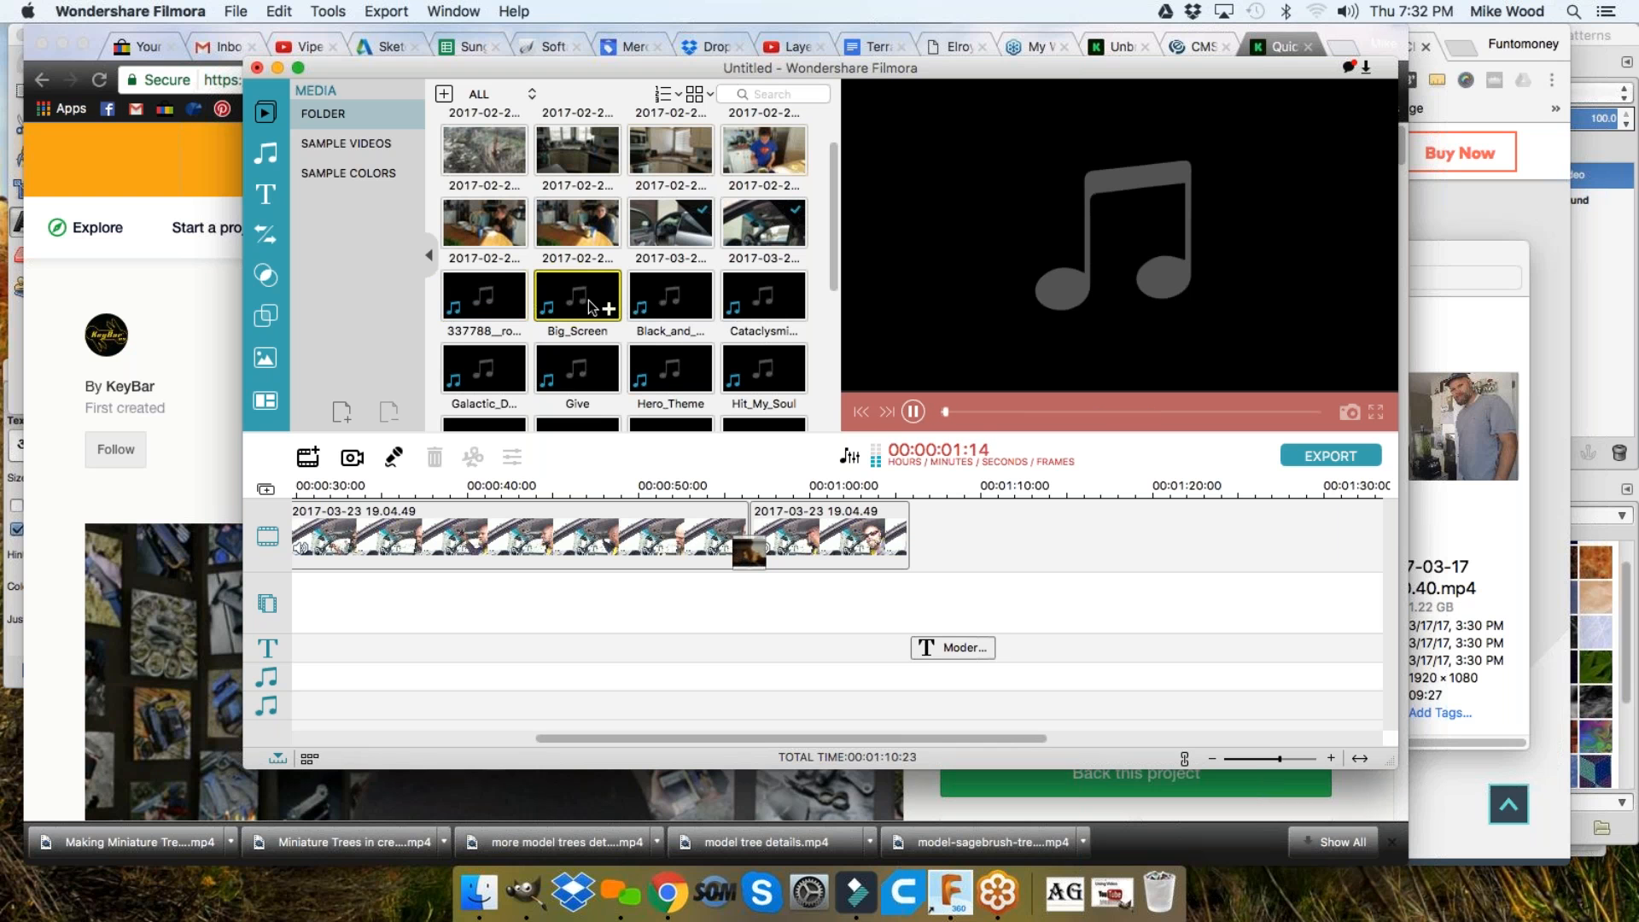
{"action": "left_click", "coordinate": [669, 297]}
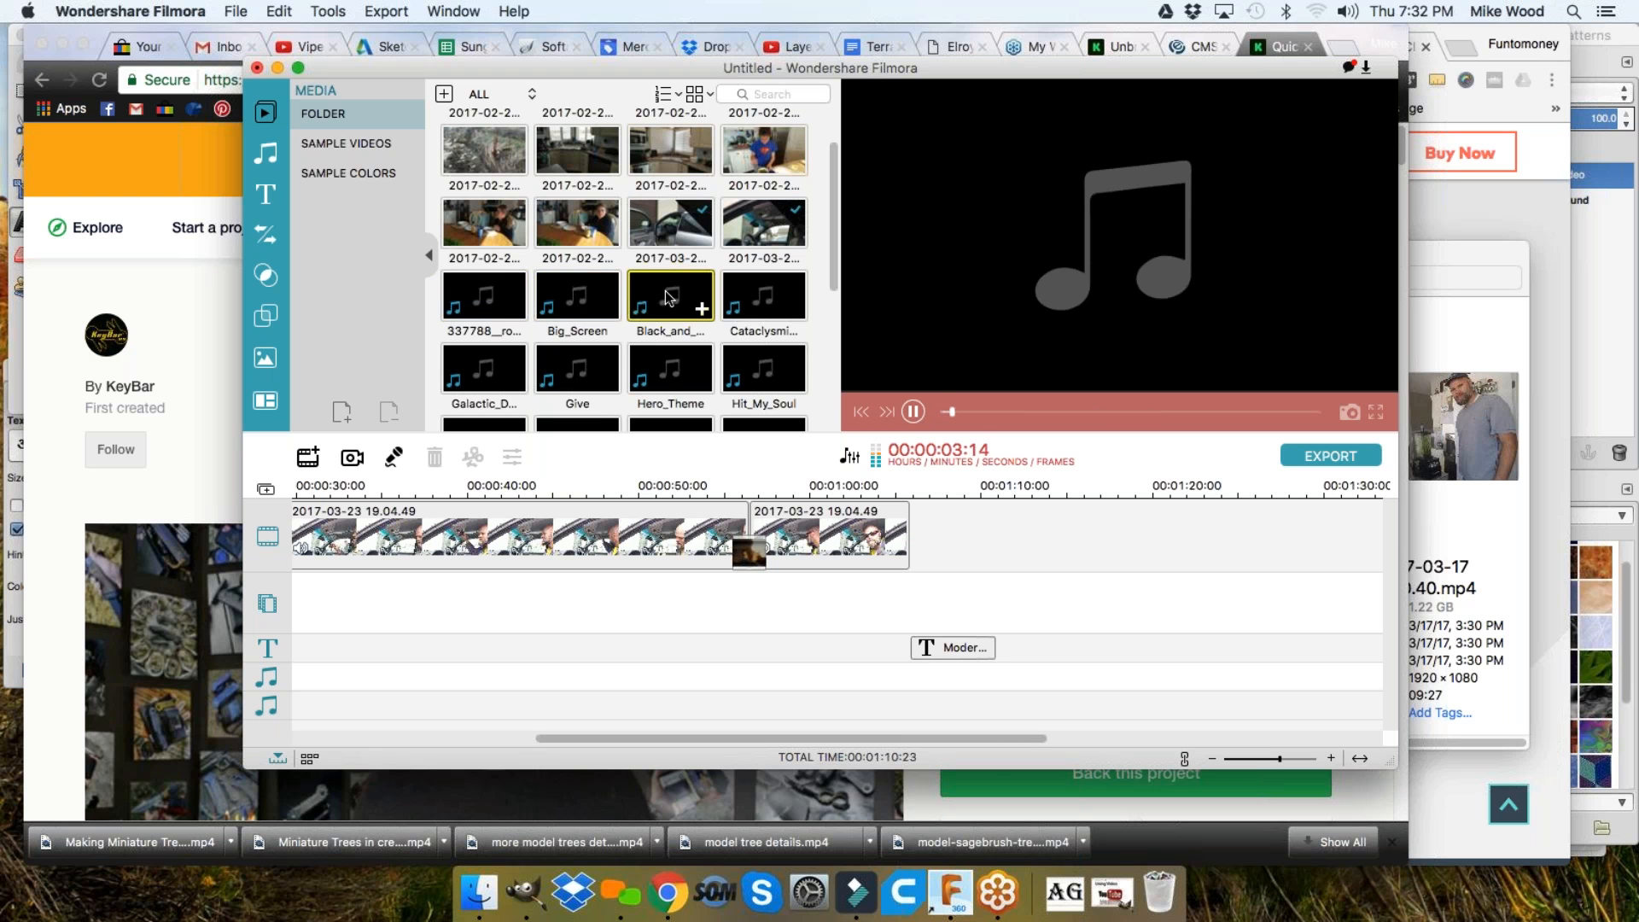
{"action": "left_click", "coordinate": [763, 296]}
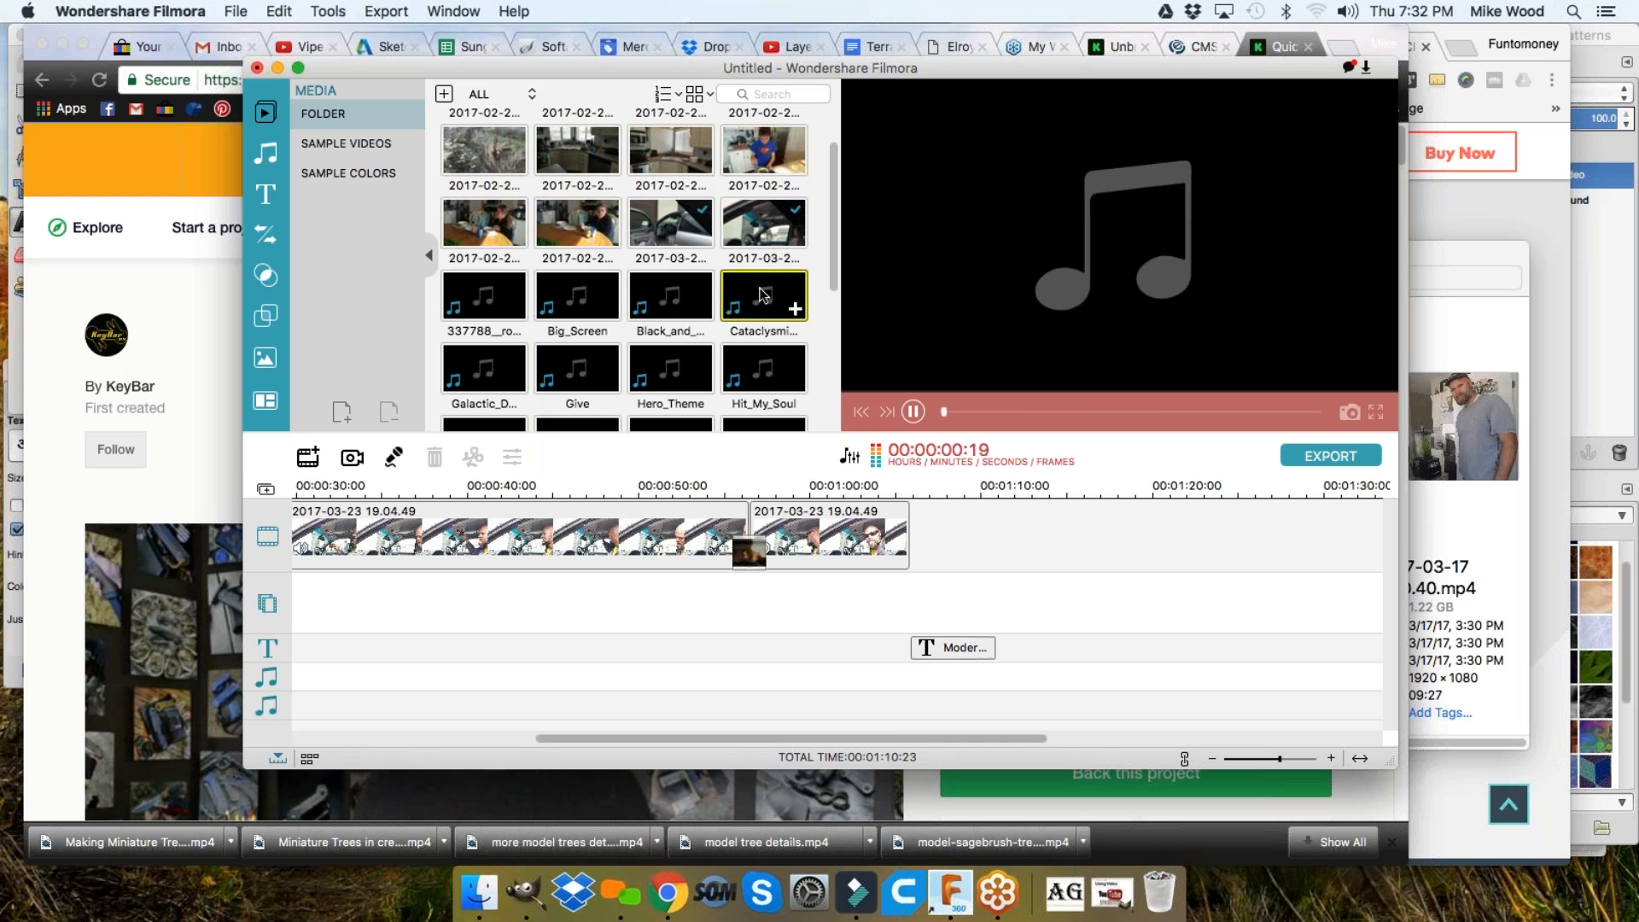
{"action": "left_click", "coordinate": [679, 301]}
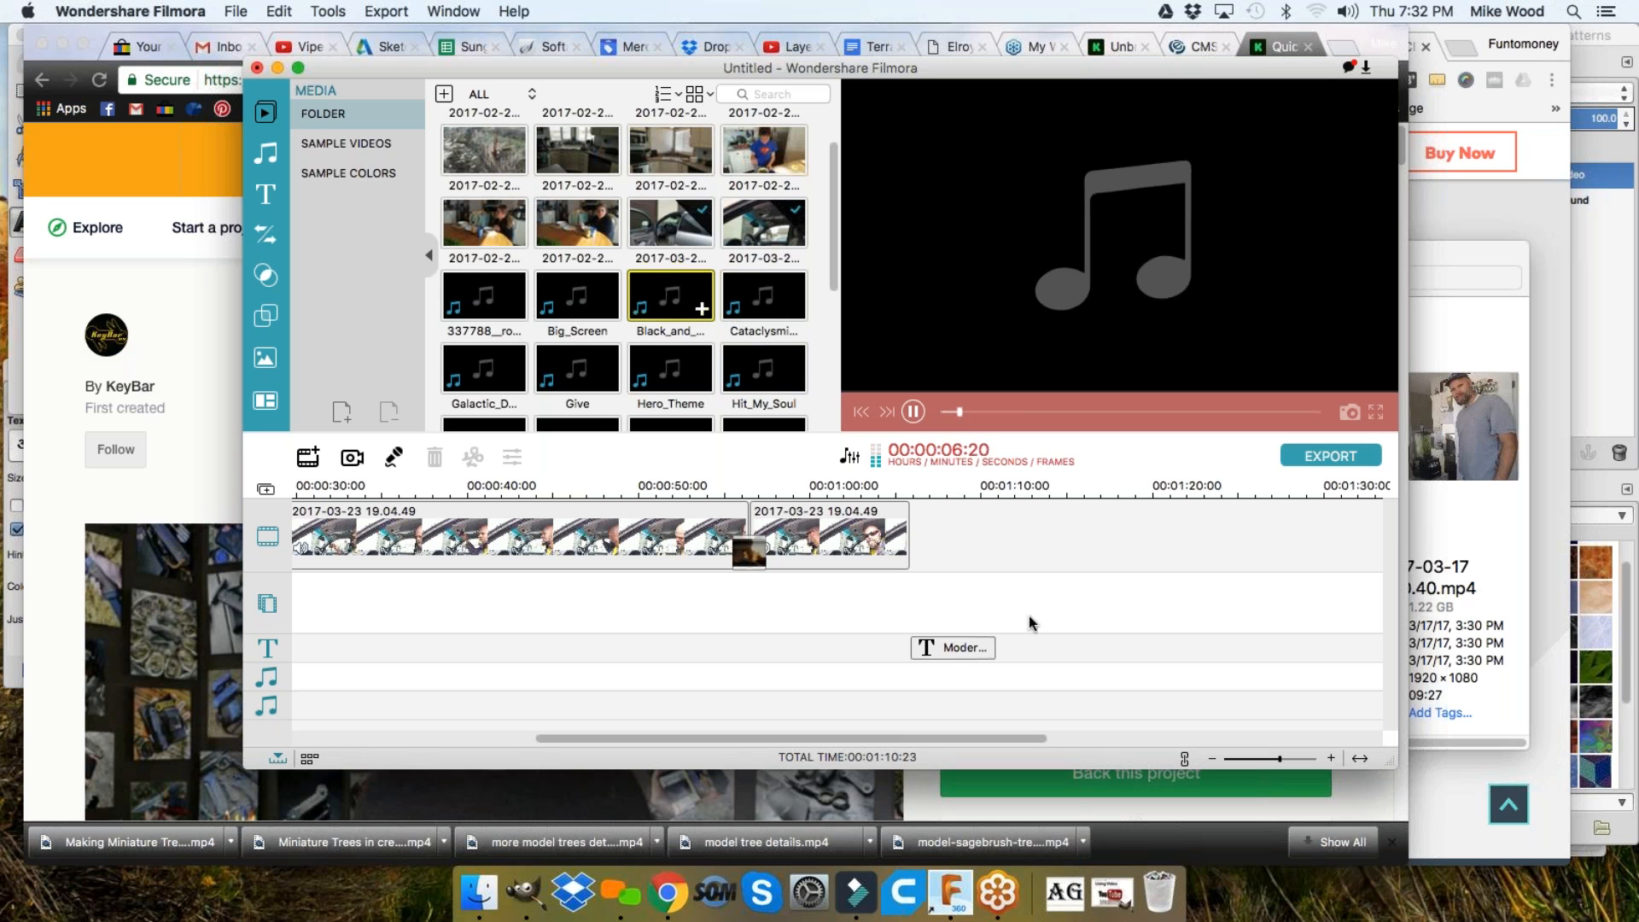
Lengthen the Modern 5 closing title so that it ends at 00:01:12:06
{"action": "left_click", "coordinate": [987, 646]}
{"action": "left_click", "coordinate": [995, 646]}
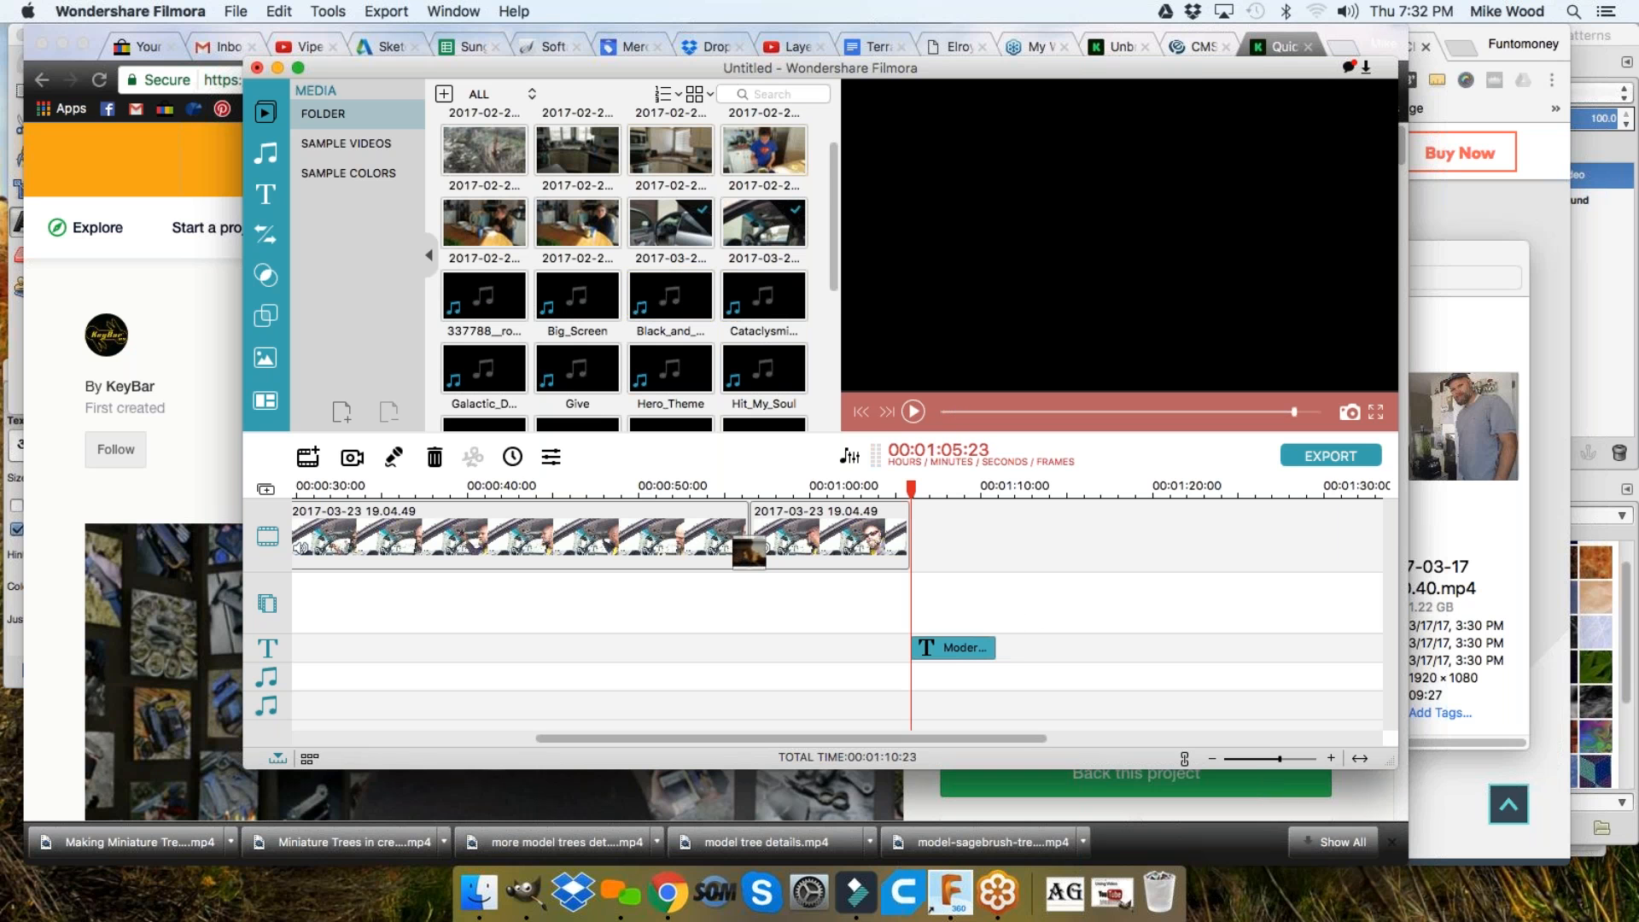
{"action": "left_click_drag", "start_coordinate": [1009, 648], "coordinate": [1019, 648]}
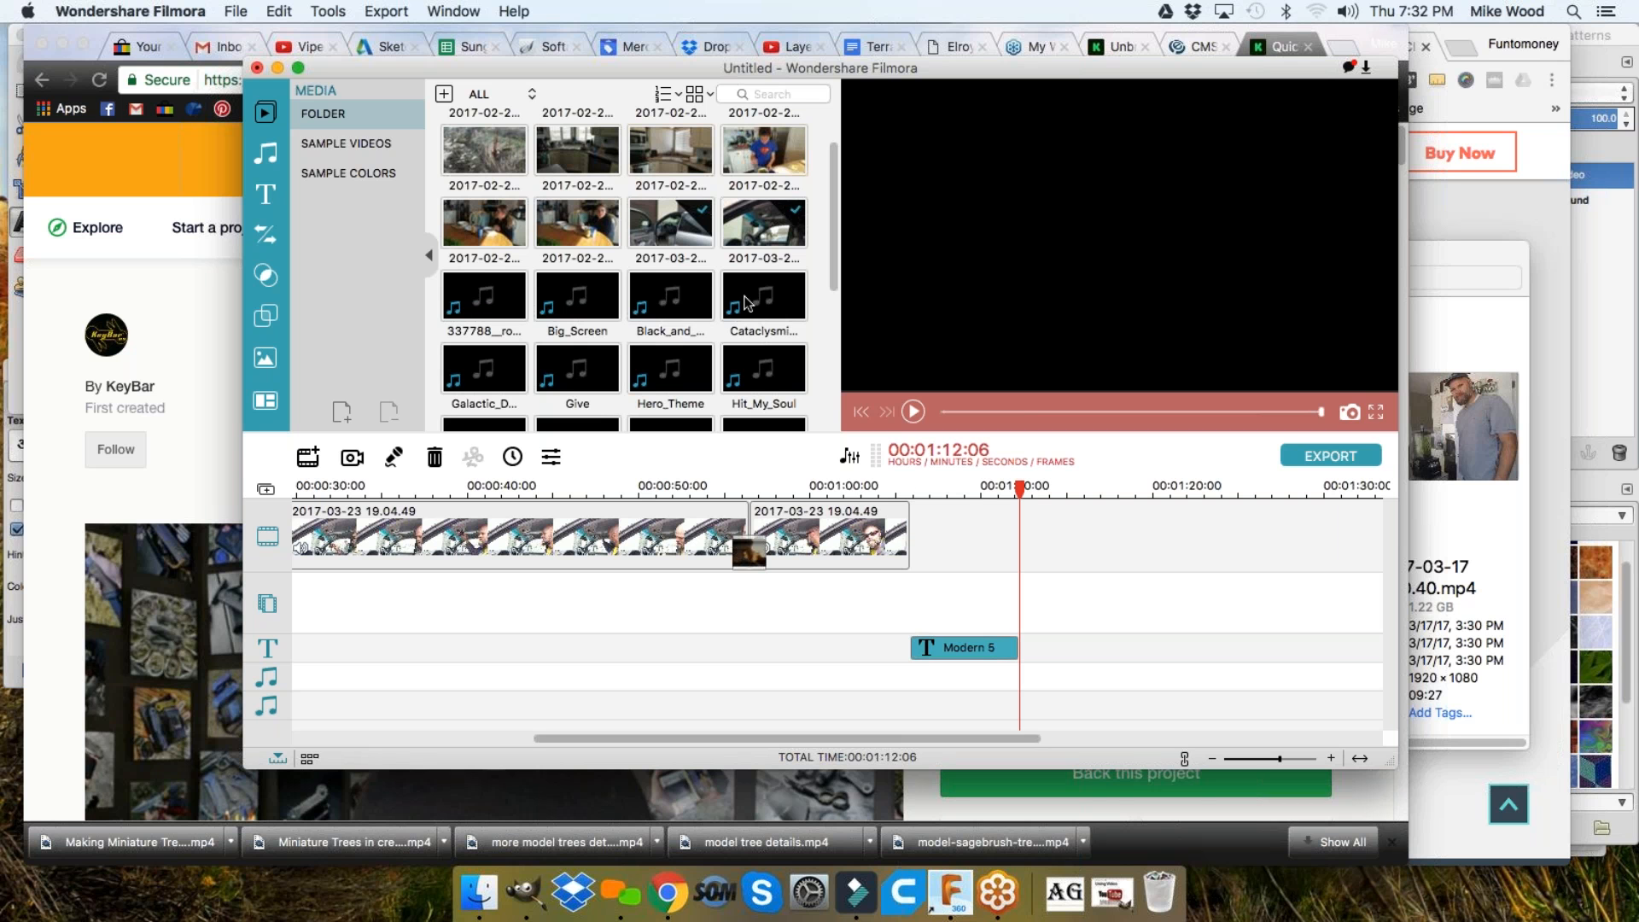
Listen to Black_and_White again and place it on the first music track, starting where the closing title begins at 00:01:05:23
{"action": "double_click", "coordinate": [668, 294]}
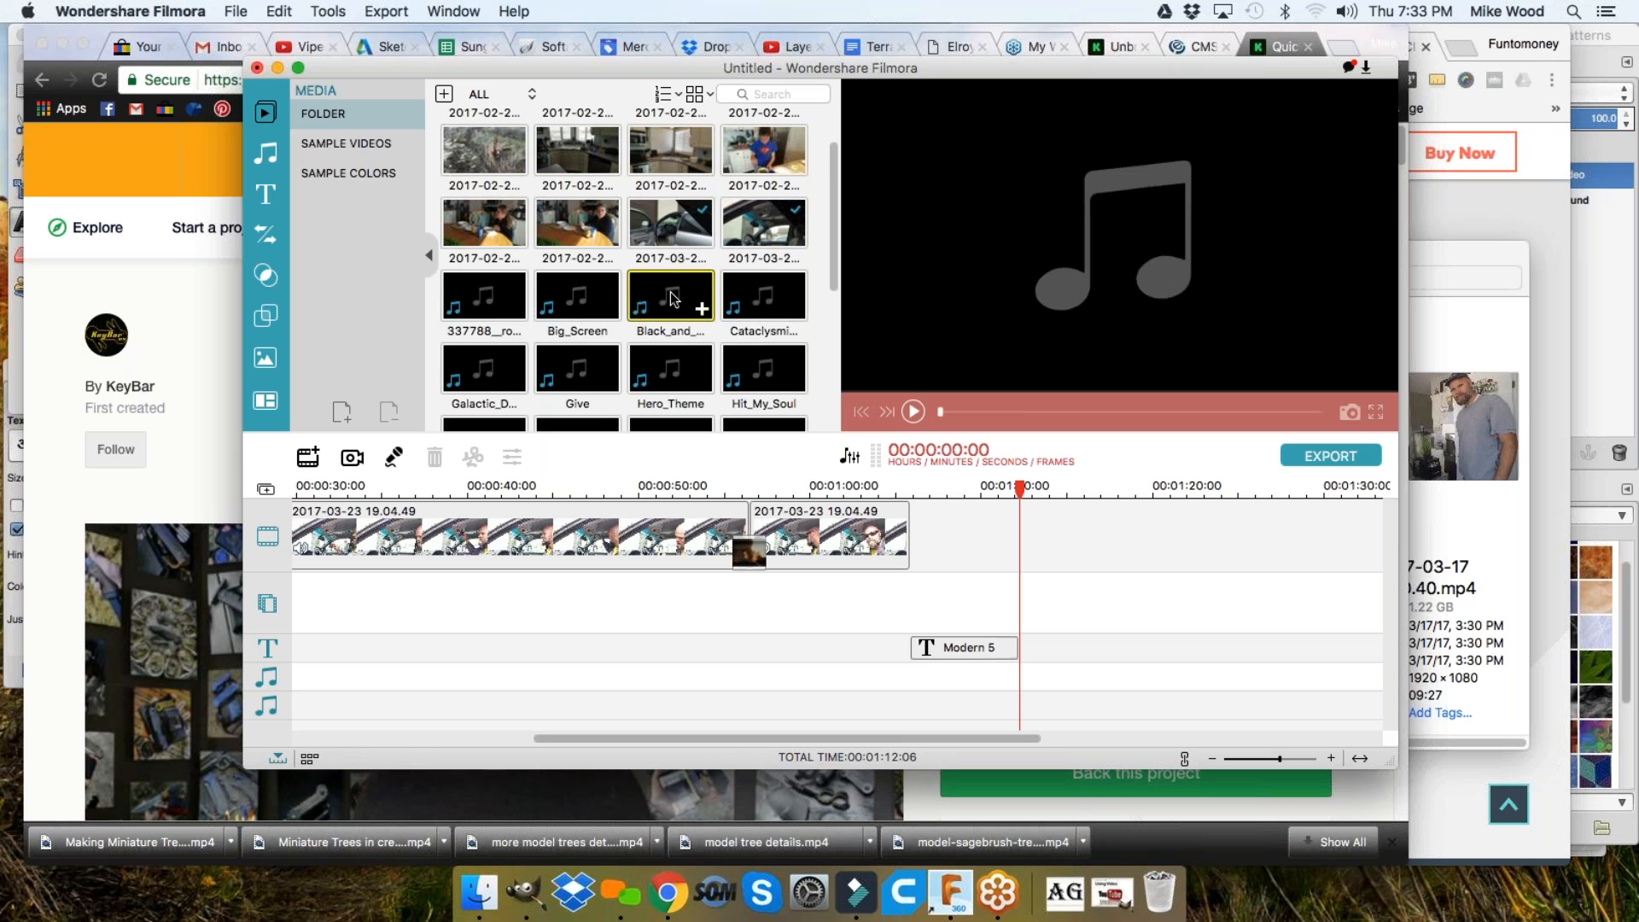
{"action": "left_click", "coordinate": [915, 413]}
{"action": "scroll", "coordinate": [661, 296], "scroll_direction": "down", "scroll_amount": 2}
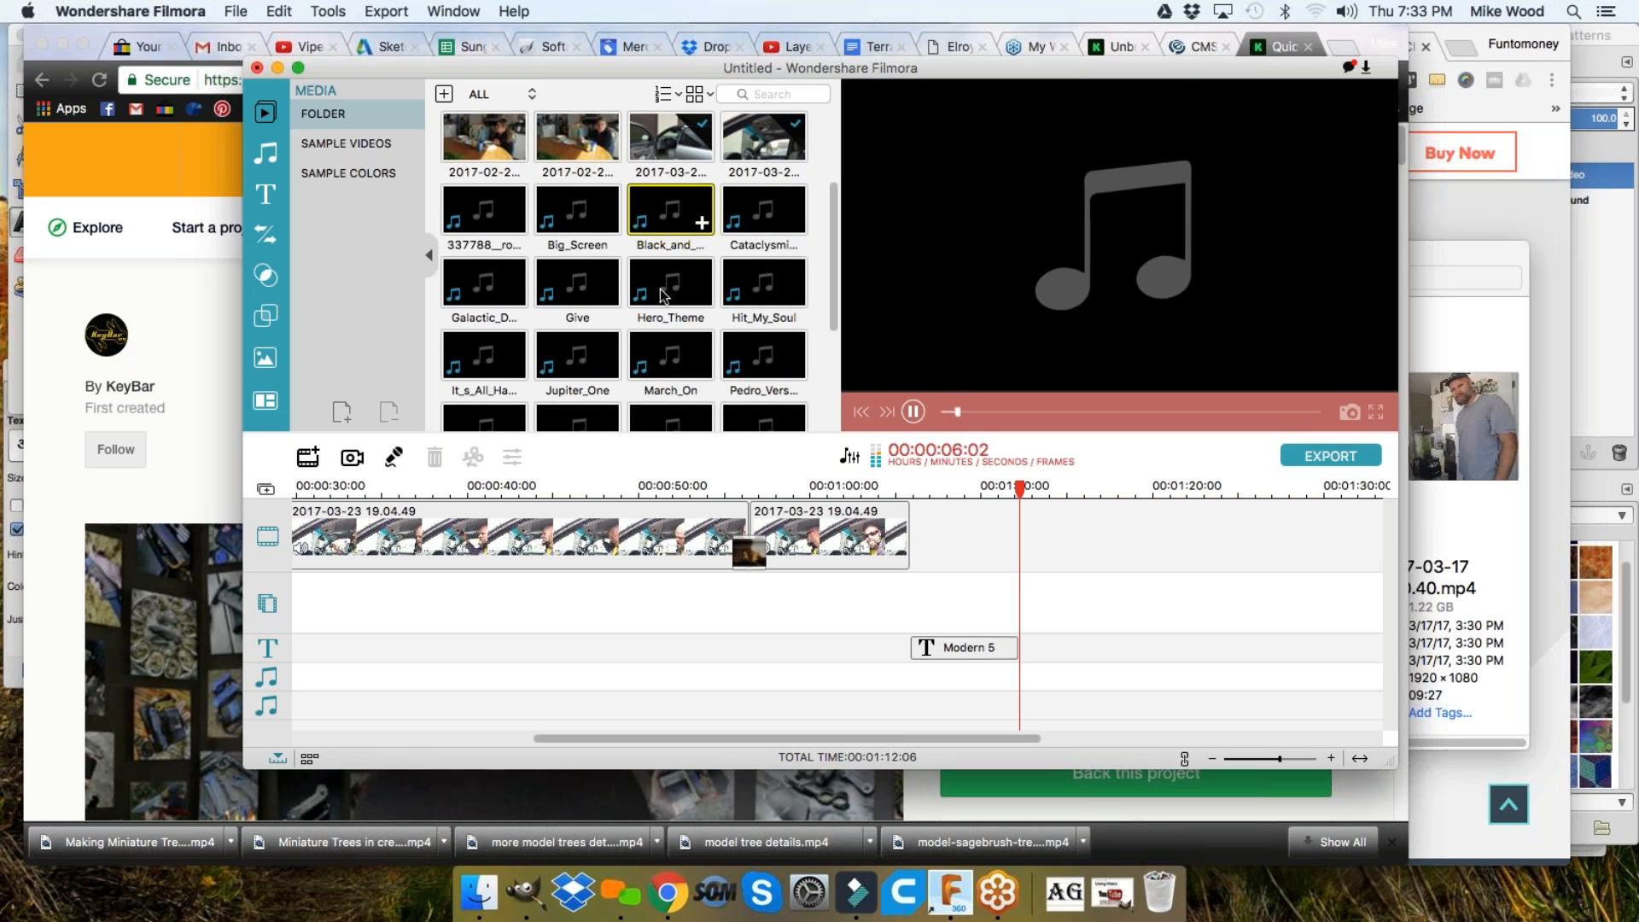
{"action": "left_click", "coordinate": [675, 205]}
{"action": "left_click_drag", "start_coordinate": [672, 216], "coordinate": [901, 661]}
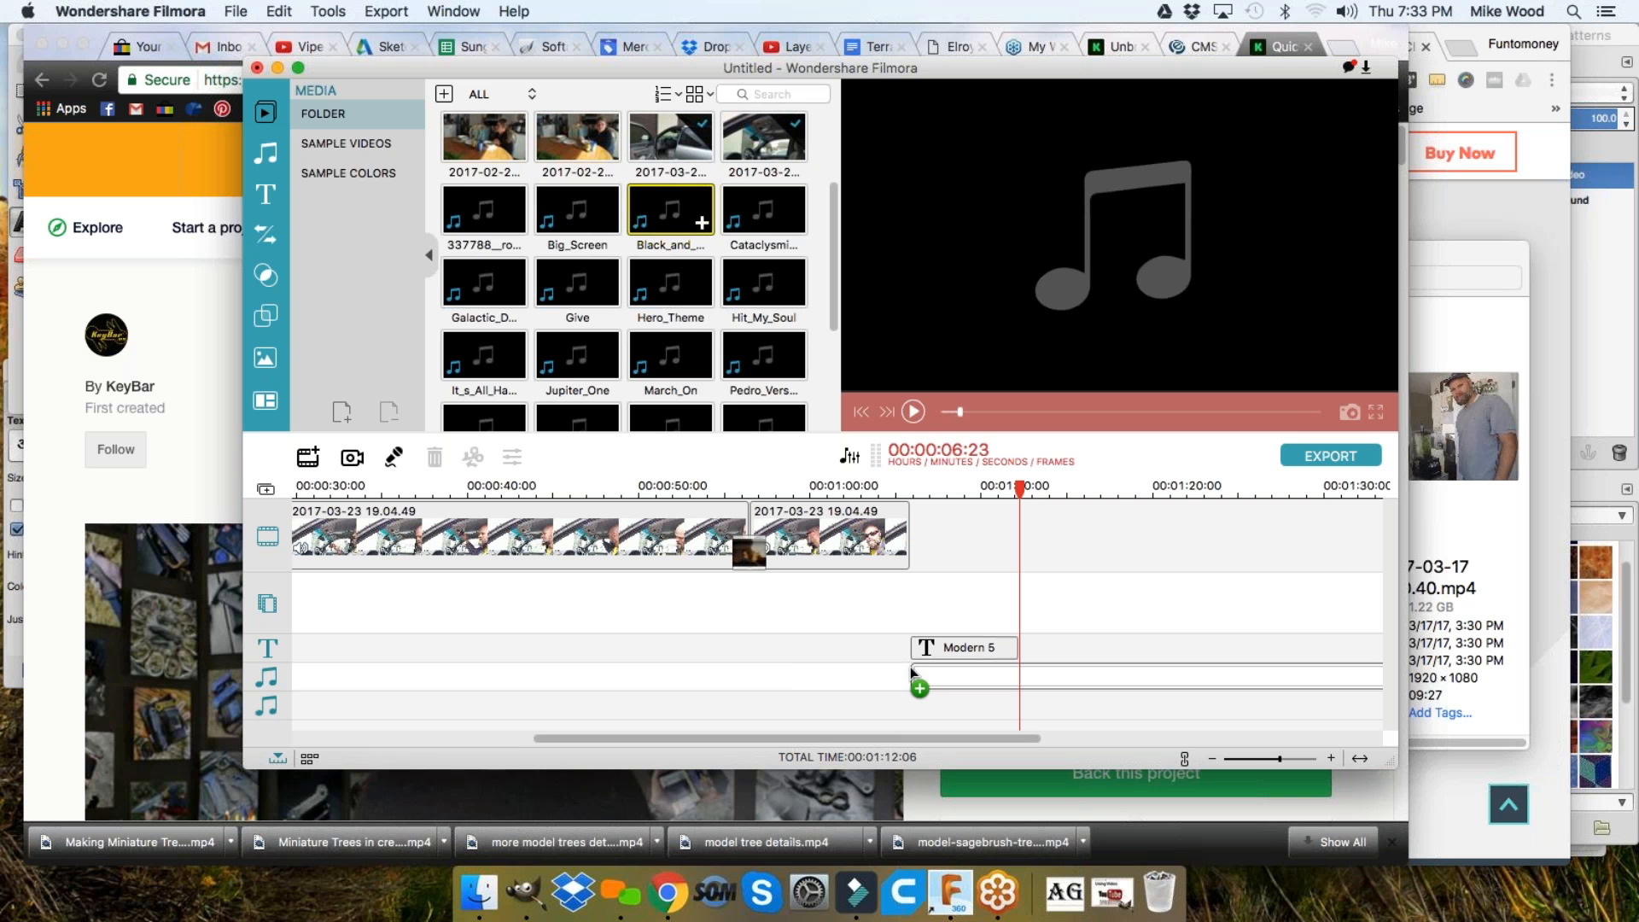
{"action": "left_click_drag", "start_coordinate": [911, 667], "coordinate": [910, 668]}
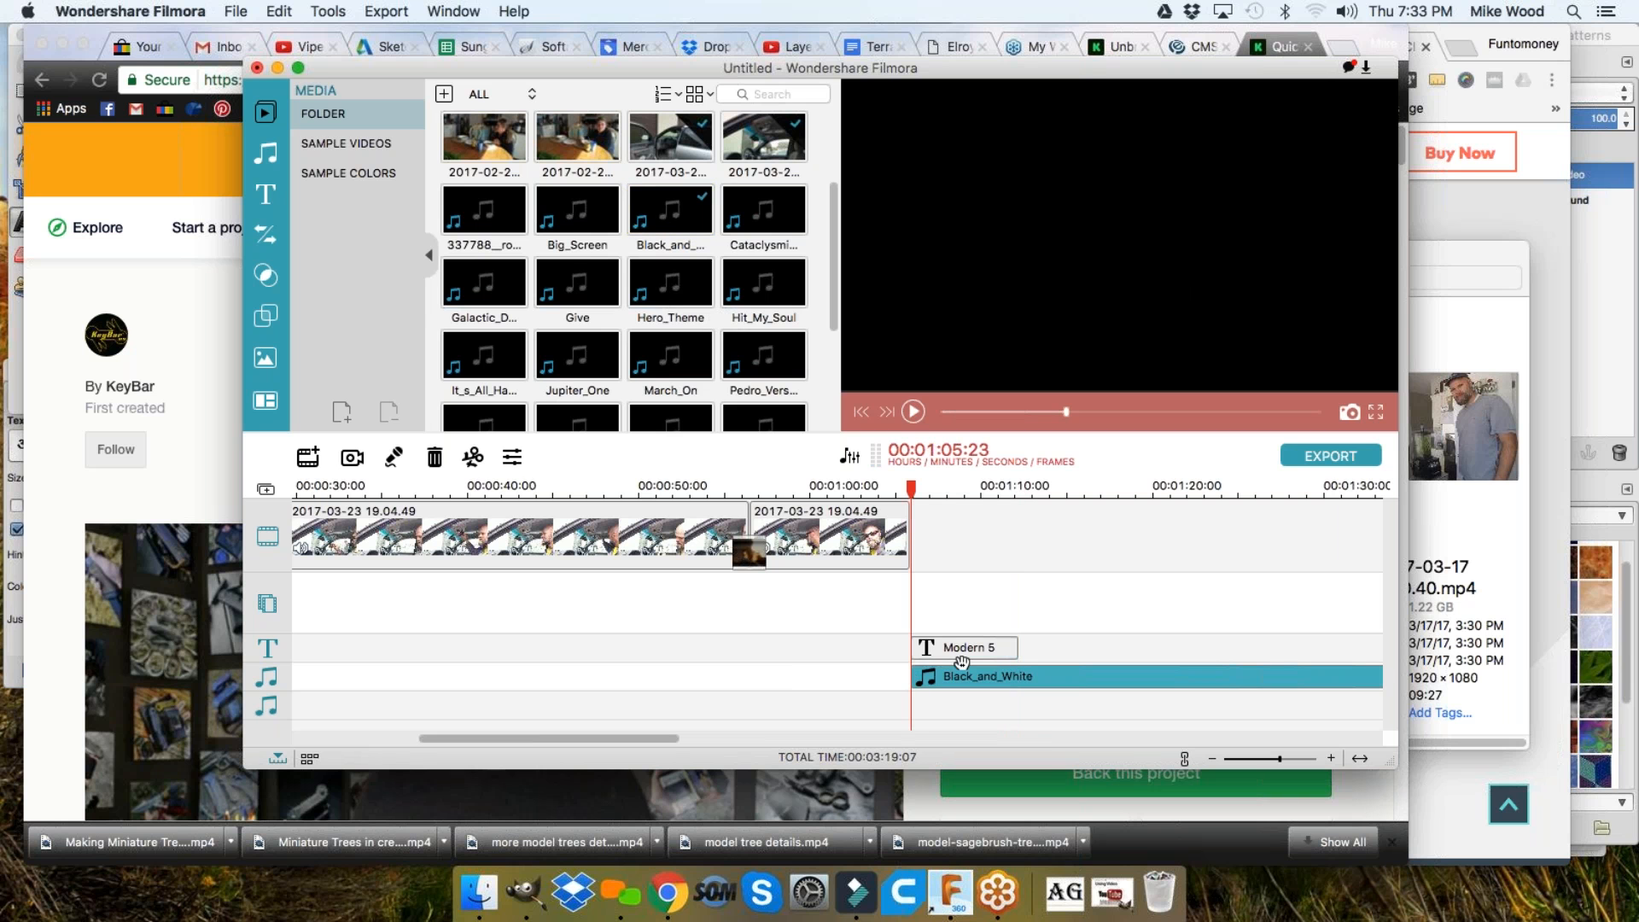
Play the placed music, then shift the Black_and_White clip earlier so that it starts at 00:00:52:21
{"action": "key", "text": "space"}
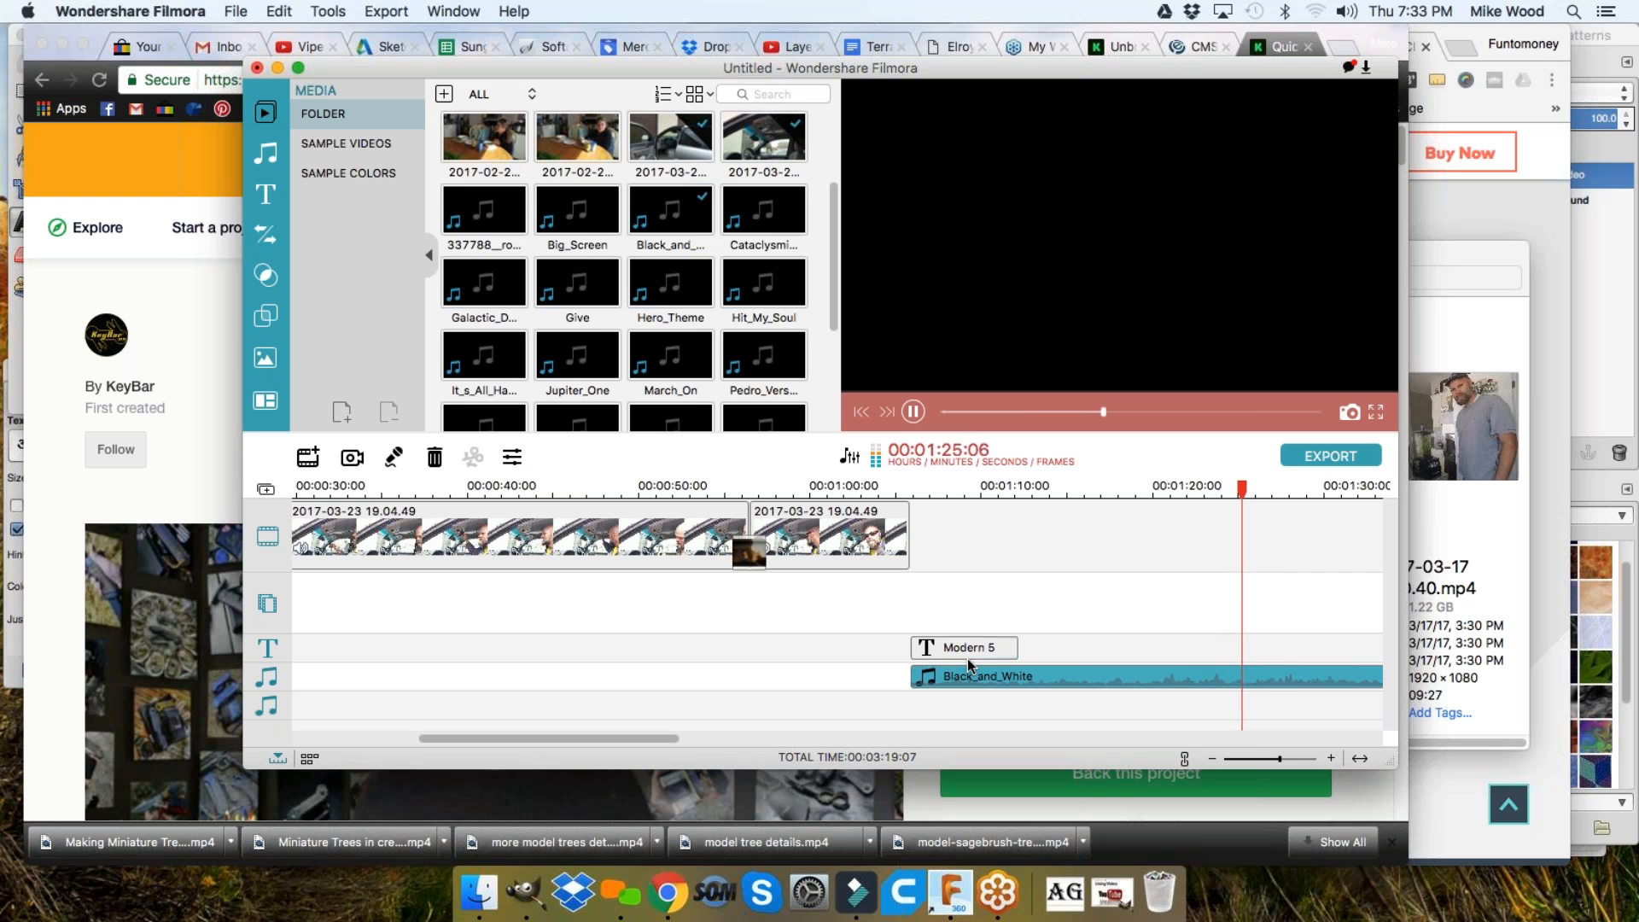
{"action": "key", "text": "space"}
{"action": "left_click_drag", "start_coordinate": [965, 676], "coordinate": [787, 676]}
{"action": "left_click_drag", "start_coordinate": [966, 680], "coordinate": [946, 678]}
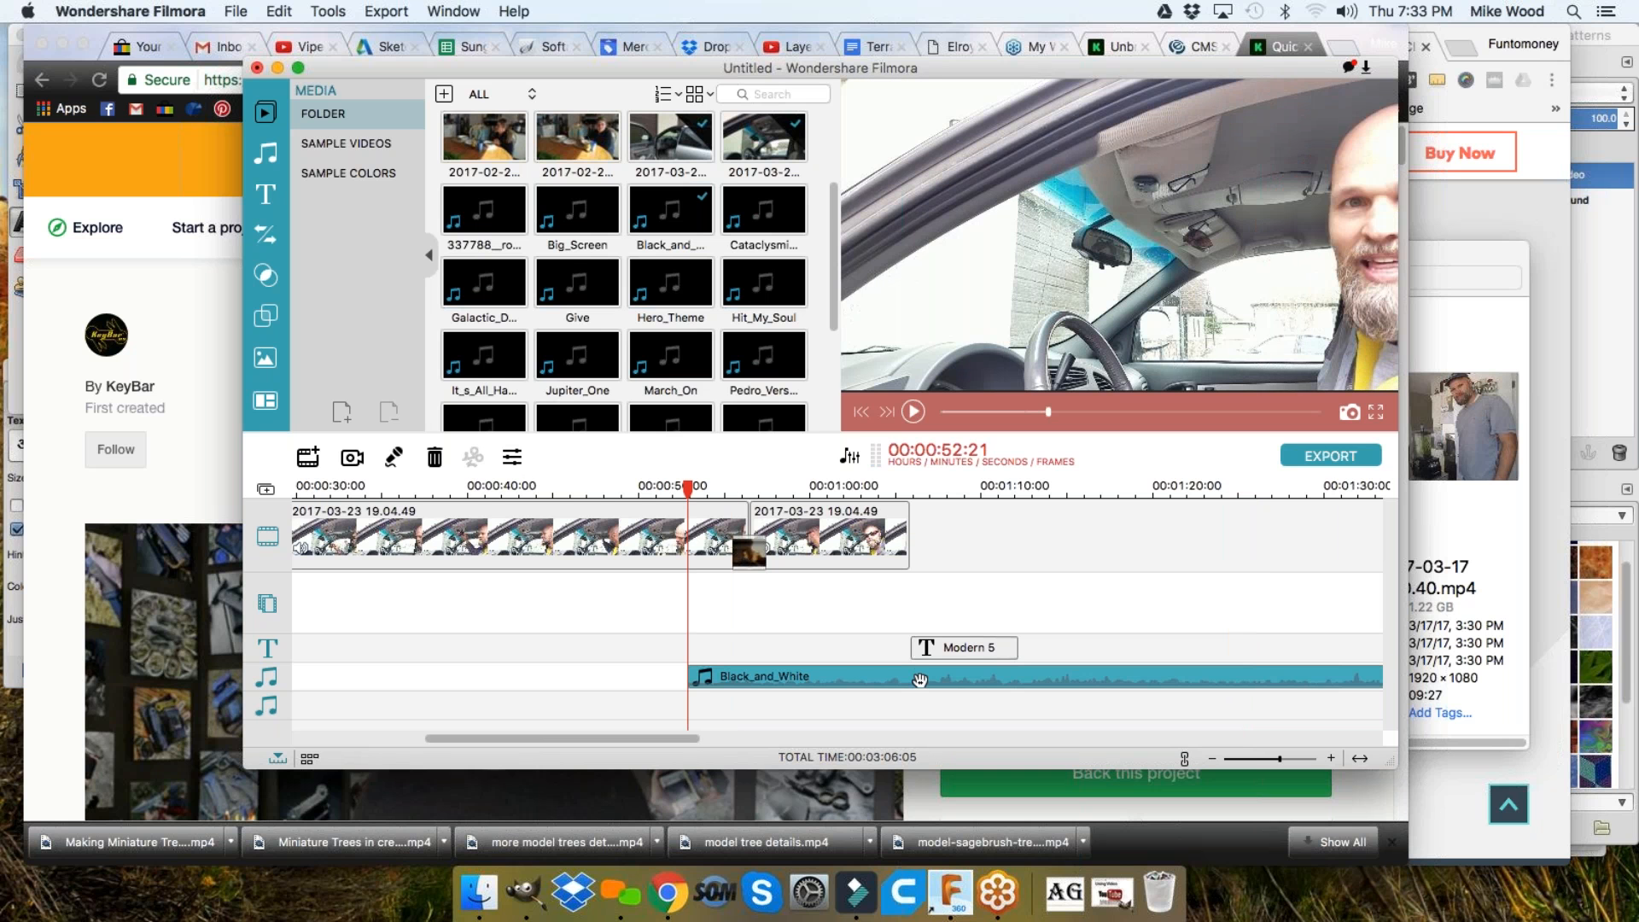
Play the closing title together with the shifted music until just past the title's end
{"action": "left_click", "coordinate": [922, 647]}
{"action": "key", "text": "space"}
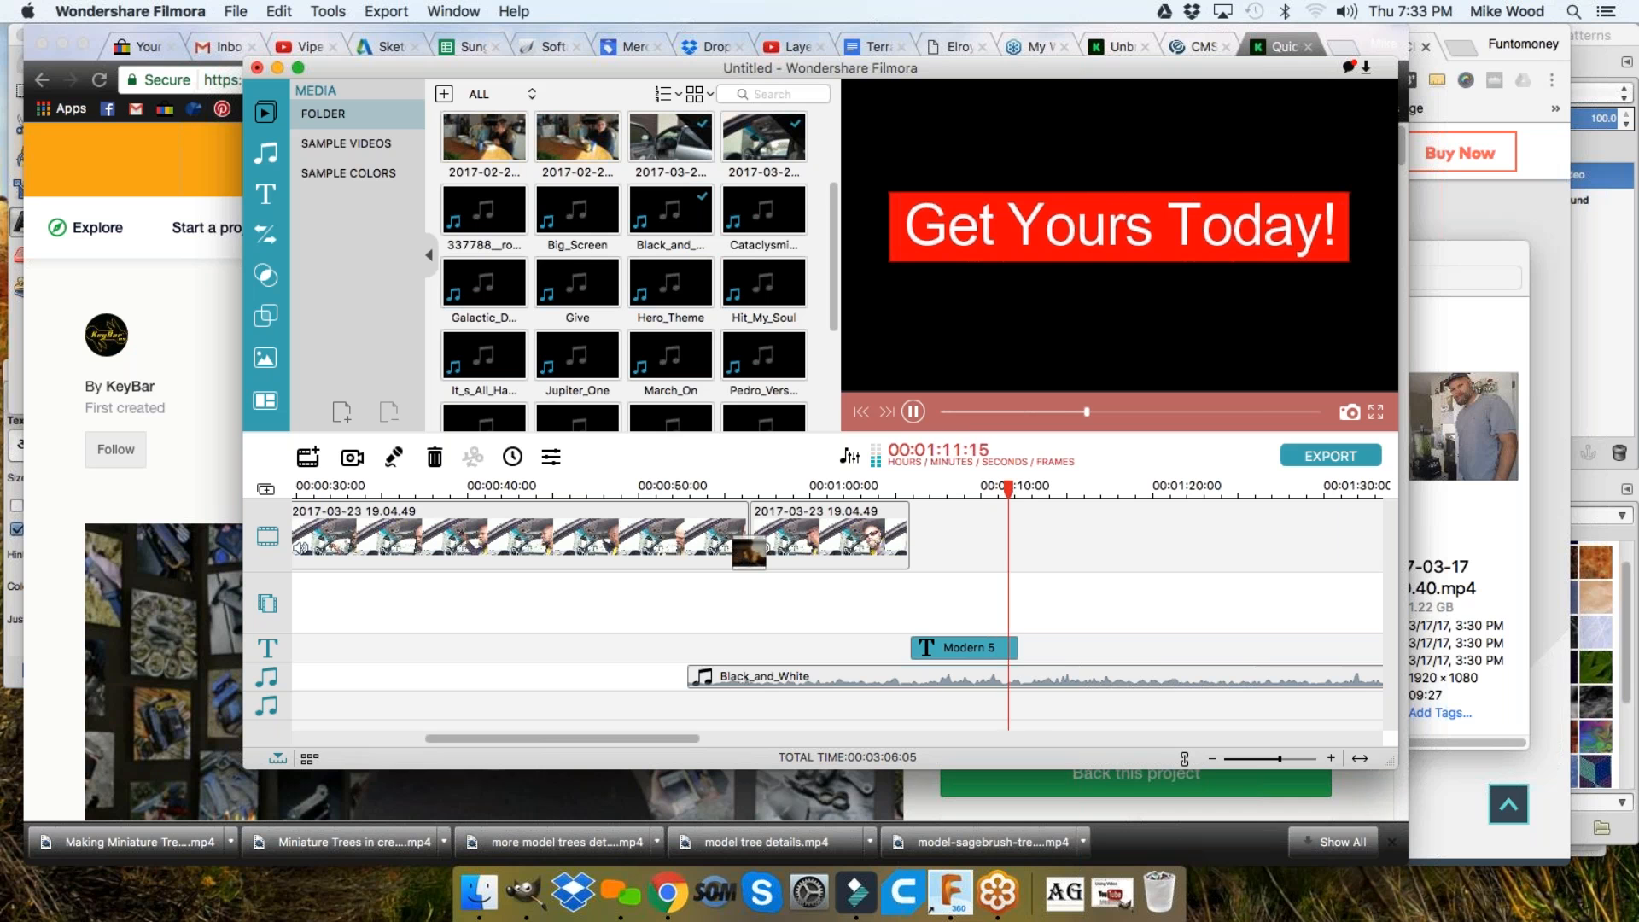
{"action": "key", "text": "space"}
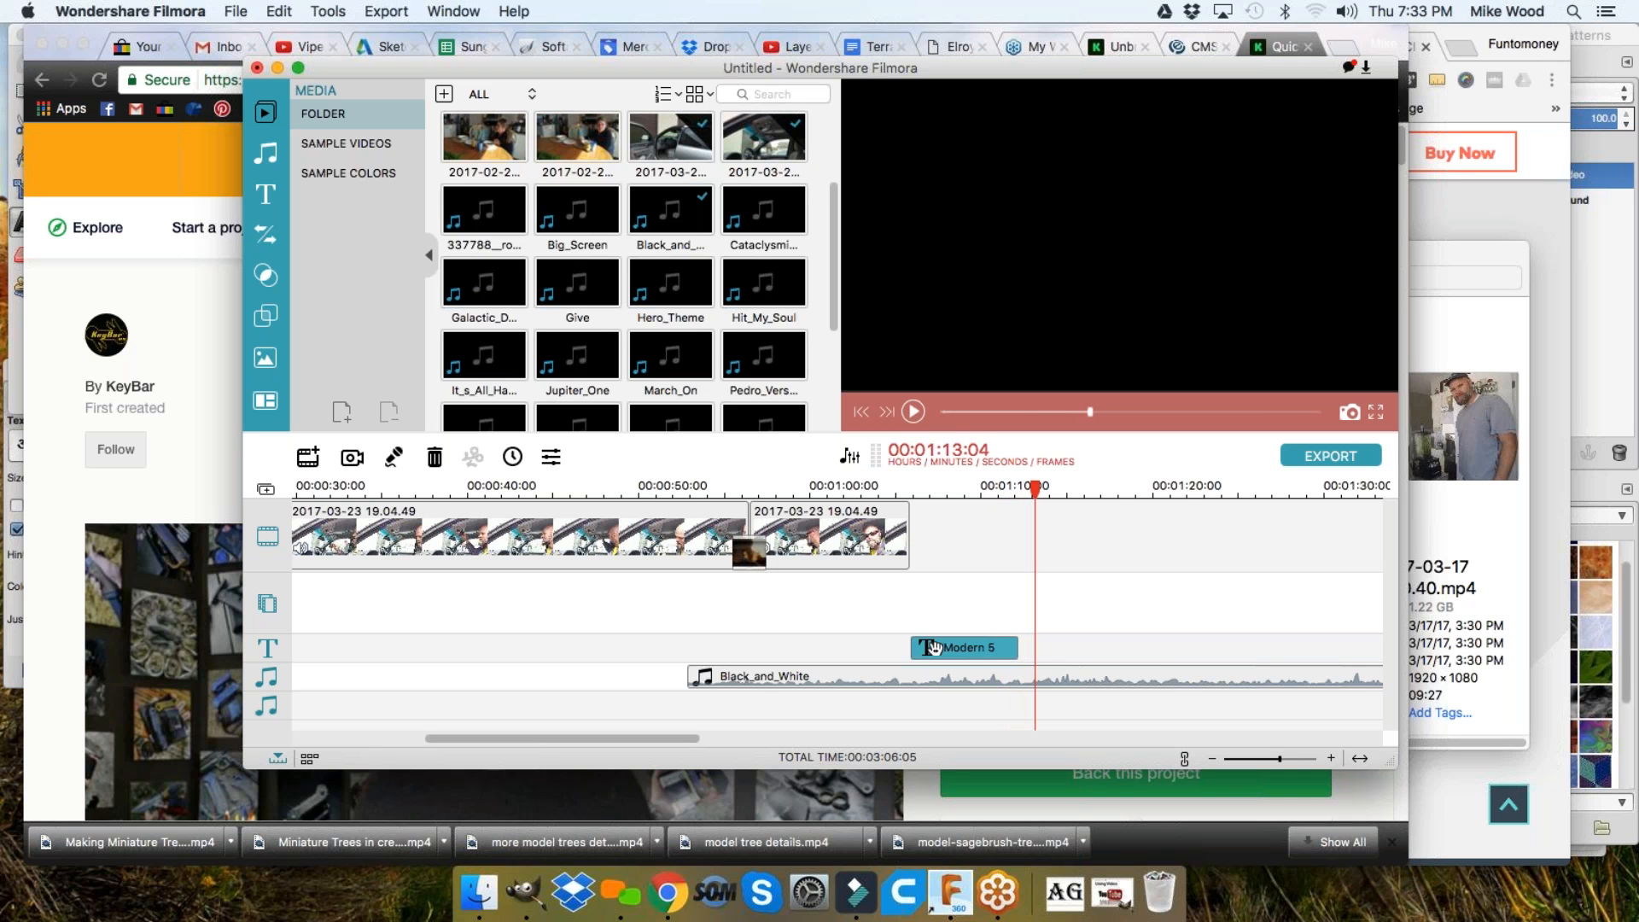
Split the Black_and_White clip at 00:01:13:05 and delete everything after the cut
{"action": "left_click", "coordinate": [948, 677]}
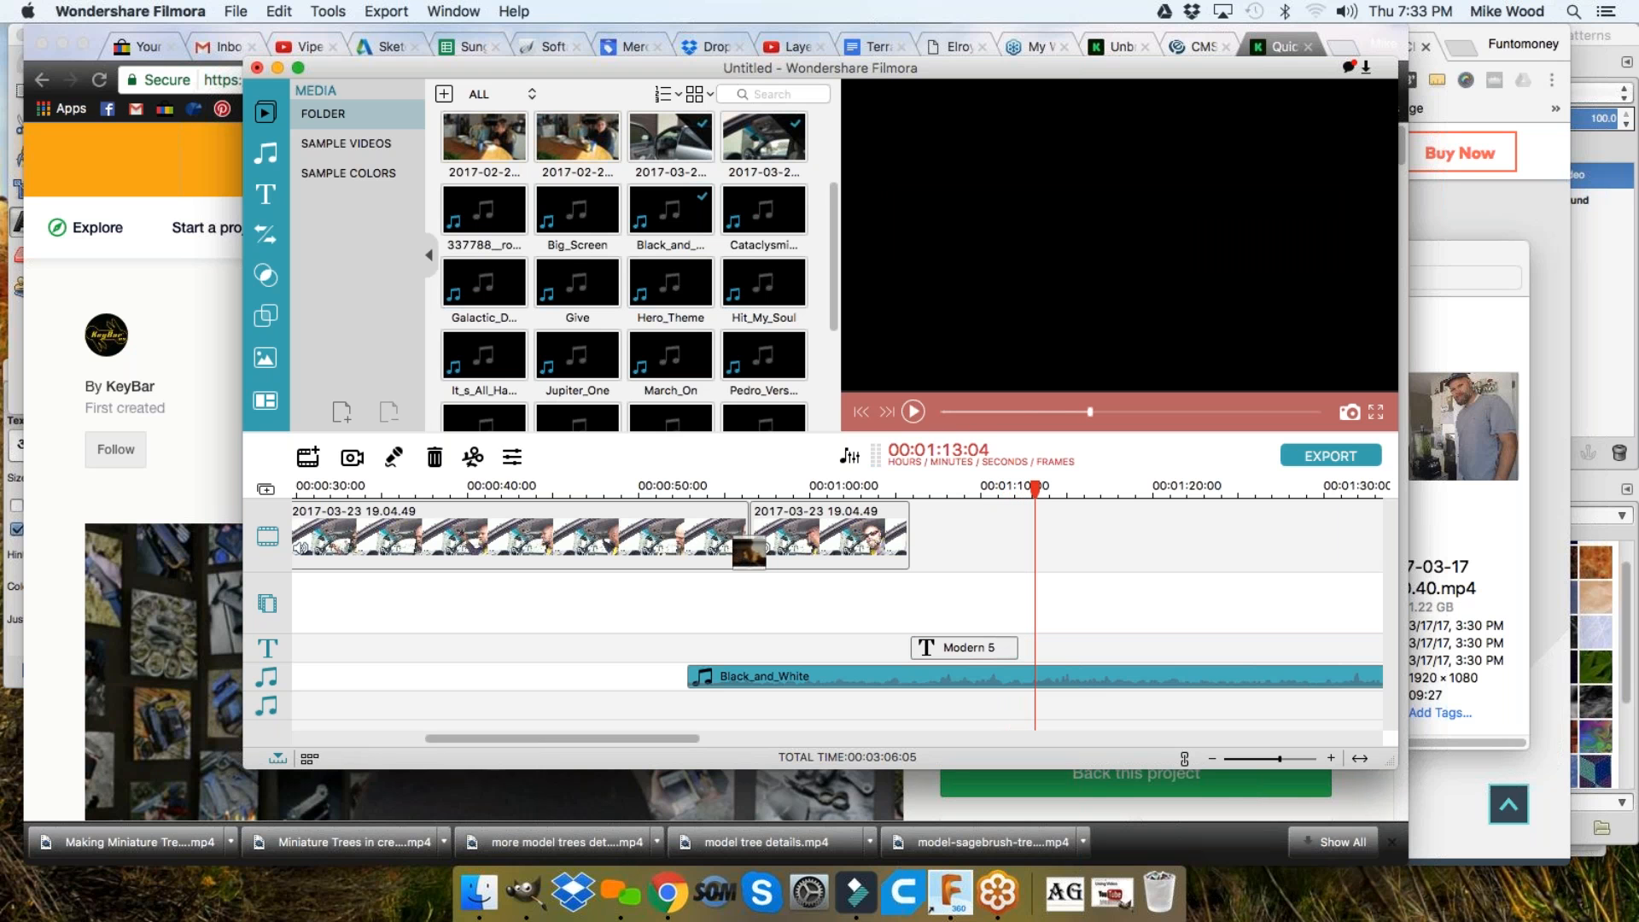
{"action": "mouse_move", "coordinate": [1034, 488]}
{"action": "left_mouse_down"}
{"action": "mouse_move", "coordinate": [1020, 491]}
{"action": "mouse_move", "coordinate": [1035, 489]}
{"action": "left_mouse_up"}
{"action": "key", "text": "super+b"}
{"action": "right_click", "coordinate": [1100, 675]}
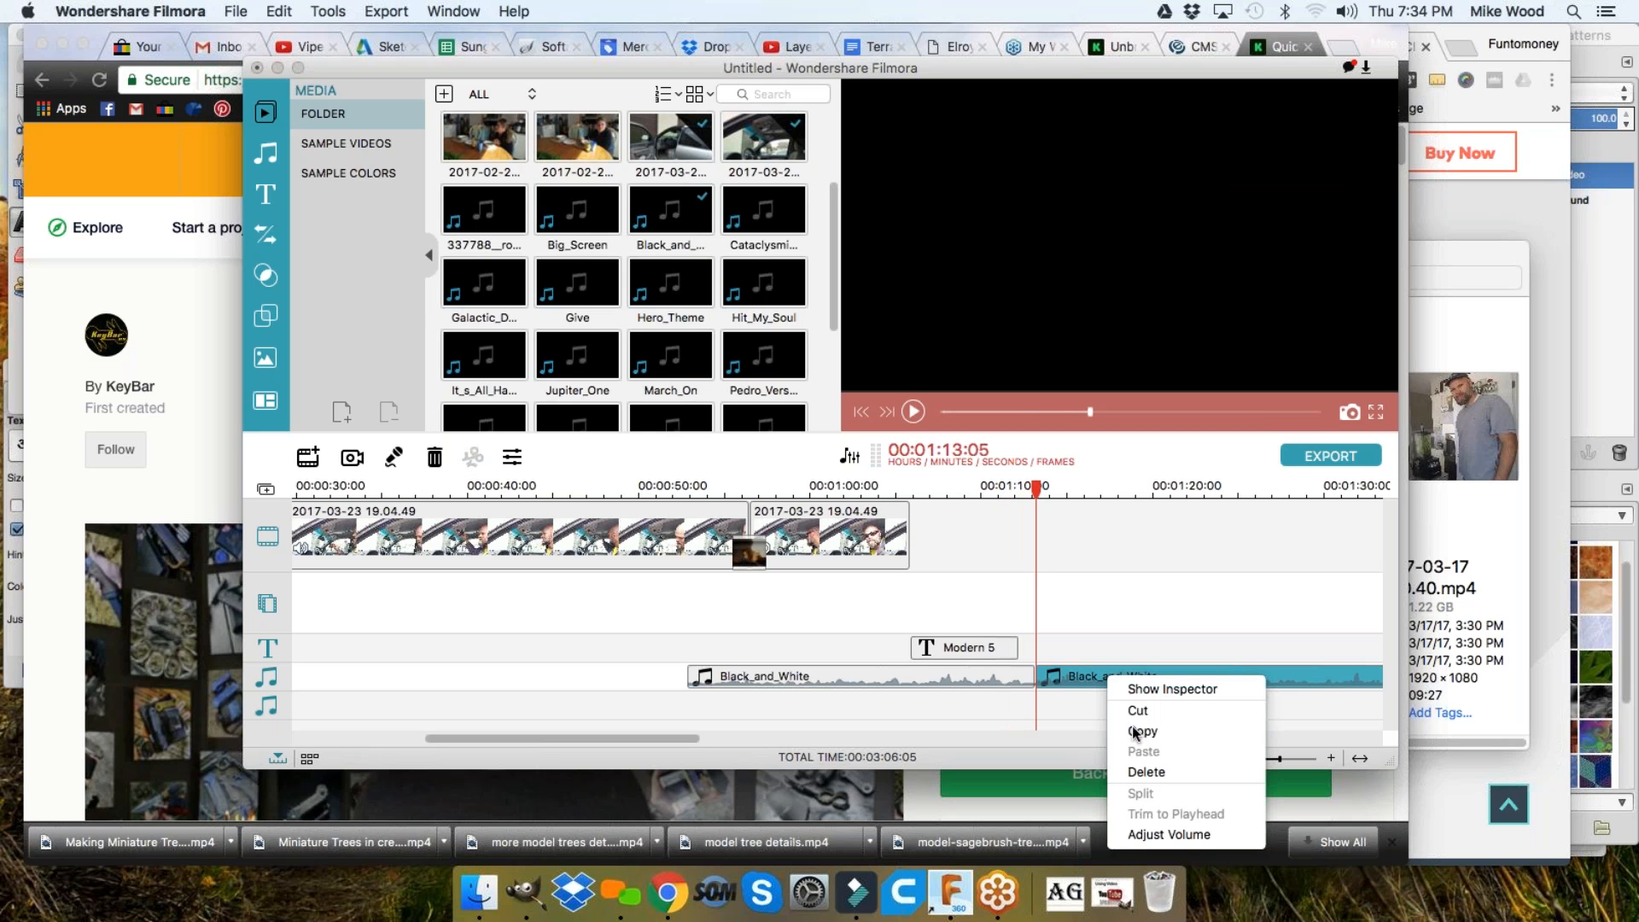
{"action": "left_click", "coordinate": [1148, 773]}
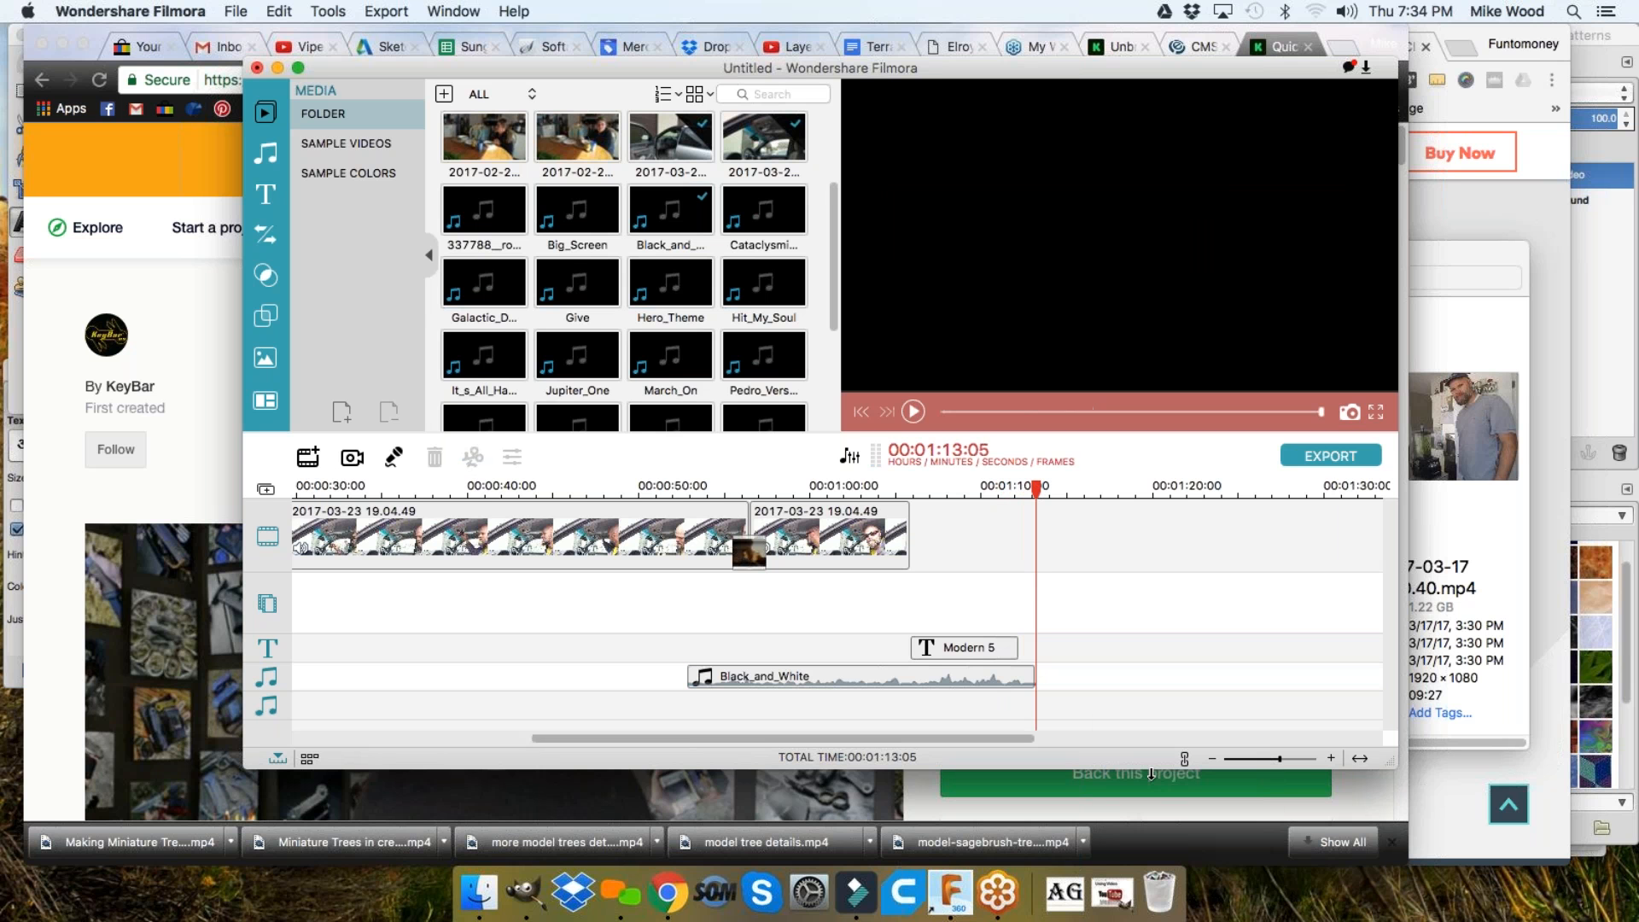
Split the remaining Black_and_White clip at 00:01:04:24 and delete the part before the cut
{"action": "left_click", "coordinate": [733, 681]}
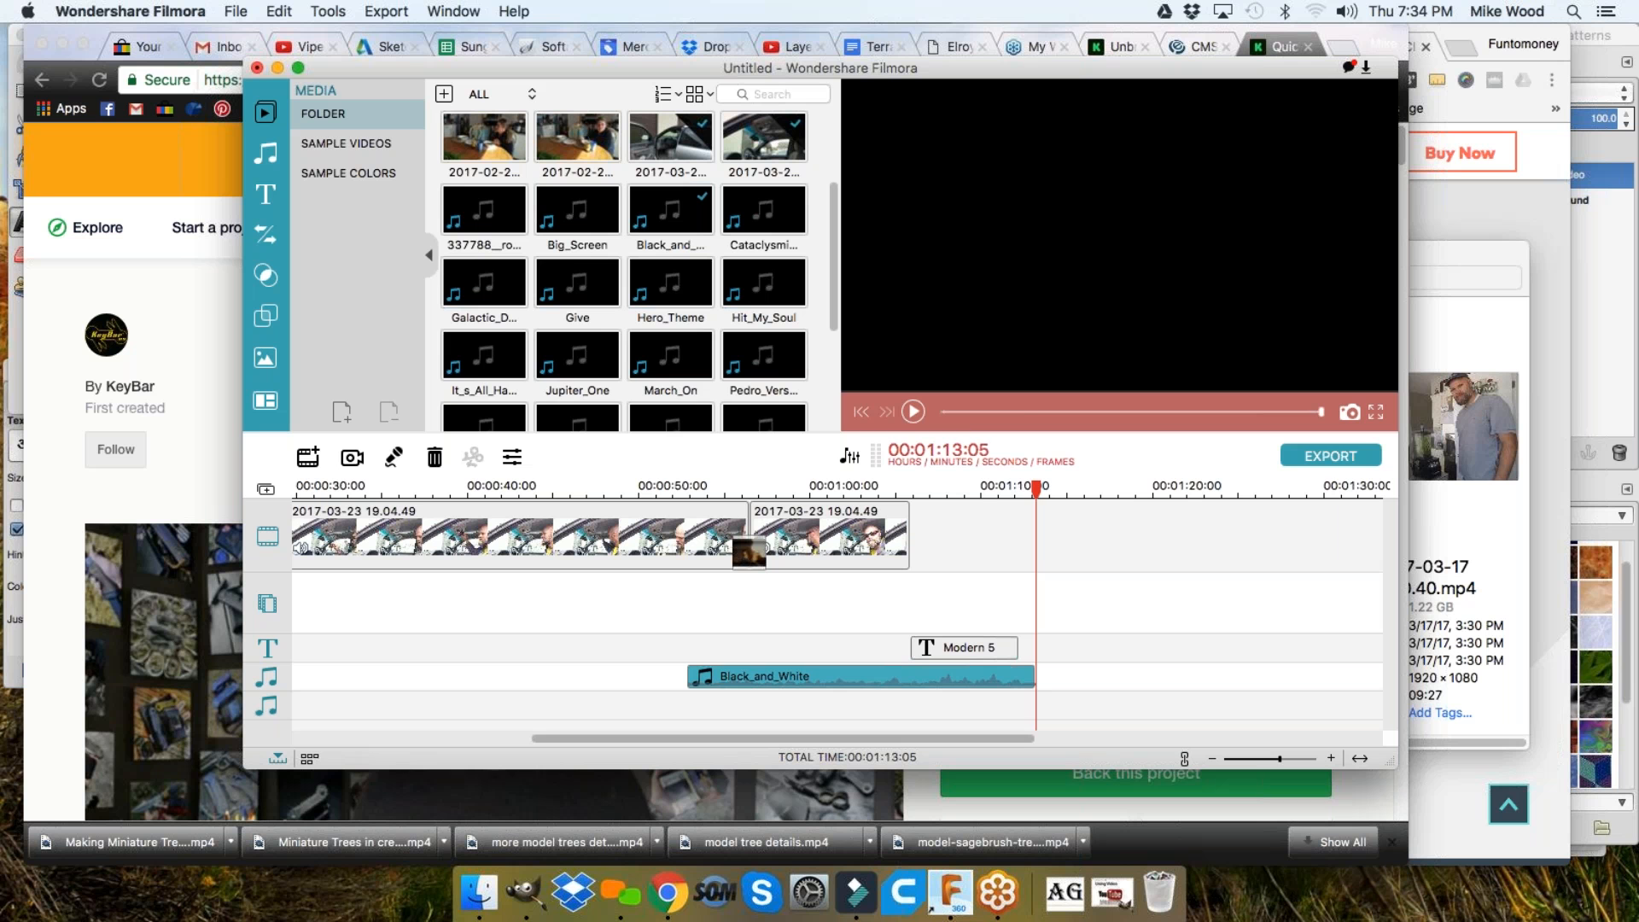
{"action": "left_click_drag", "start_coordinate": [984, 489], "coordinate": [896, 493]}
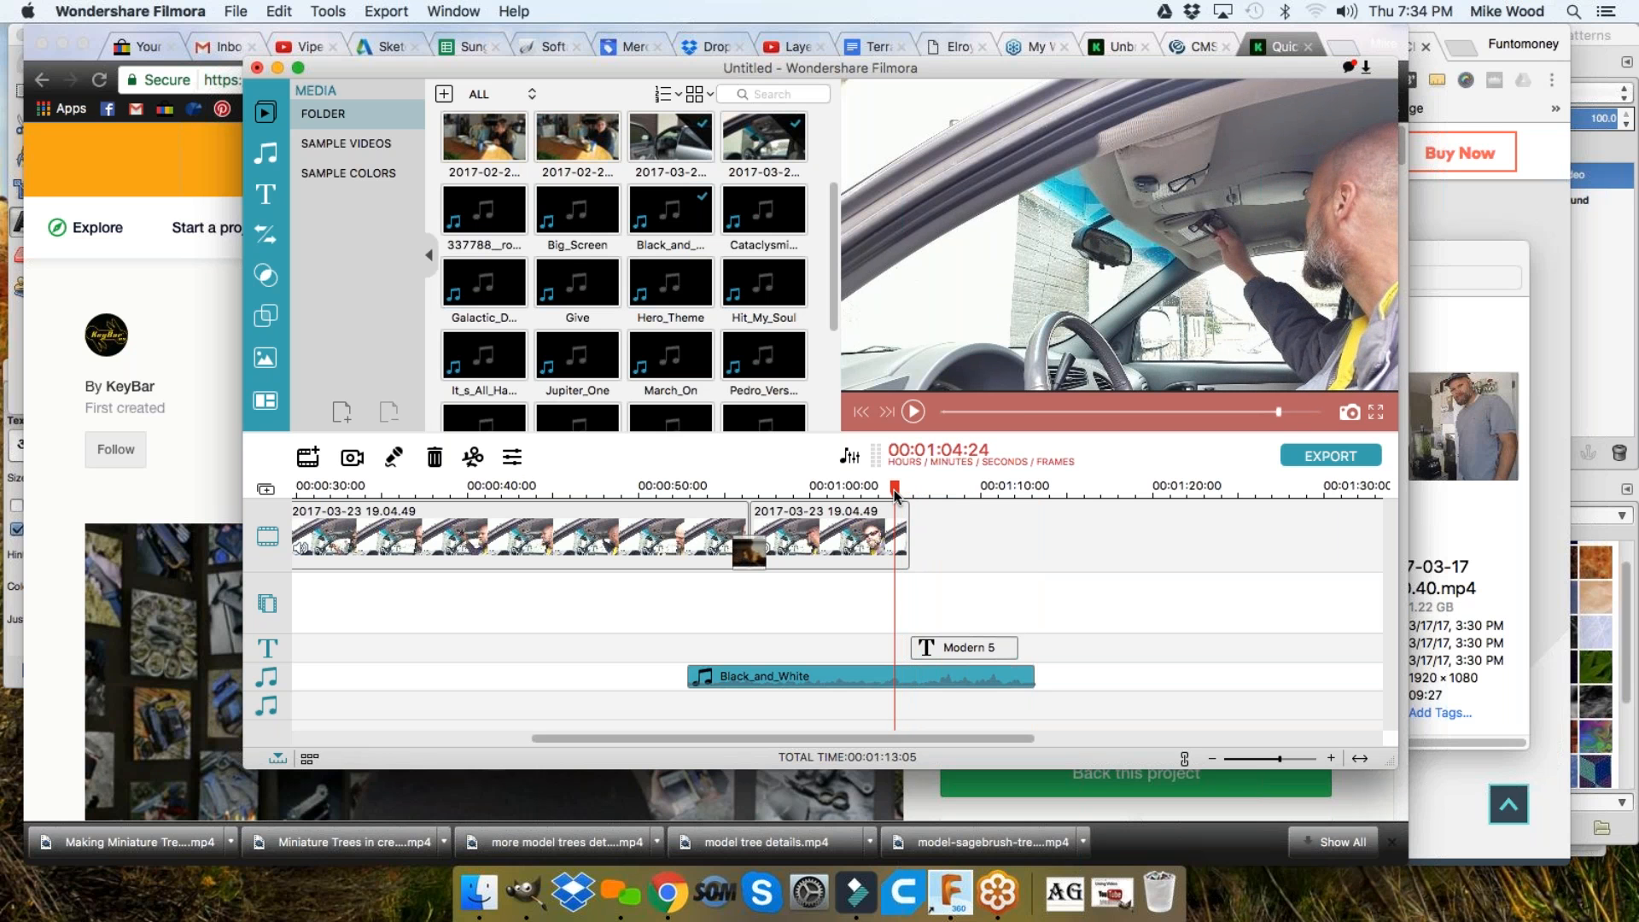
{"action": "left_click", "coordinate": [473, 457]}
{"action": "right_click", "coordinate": [805, 678]}
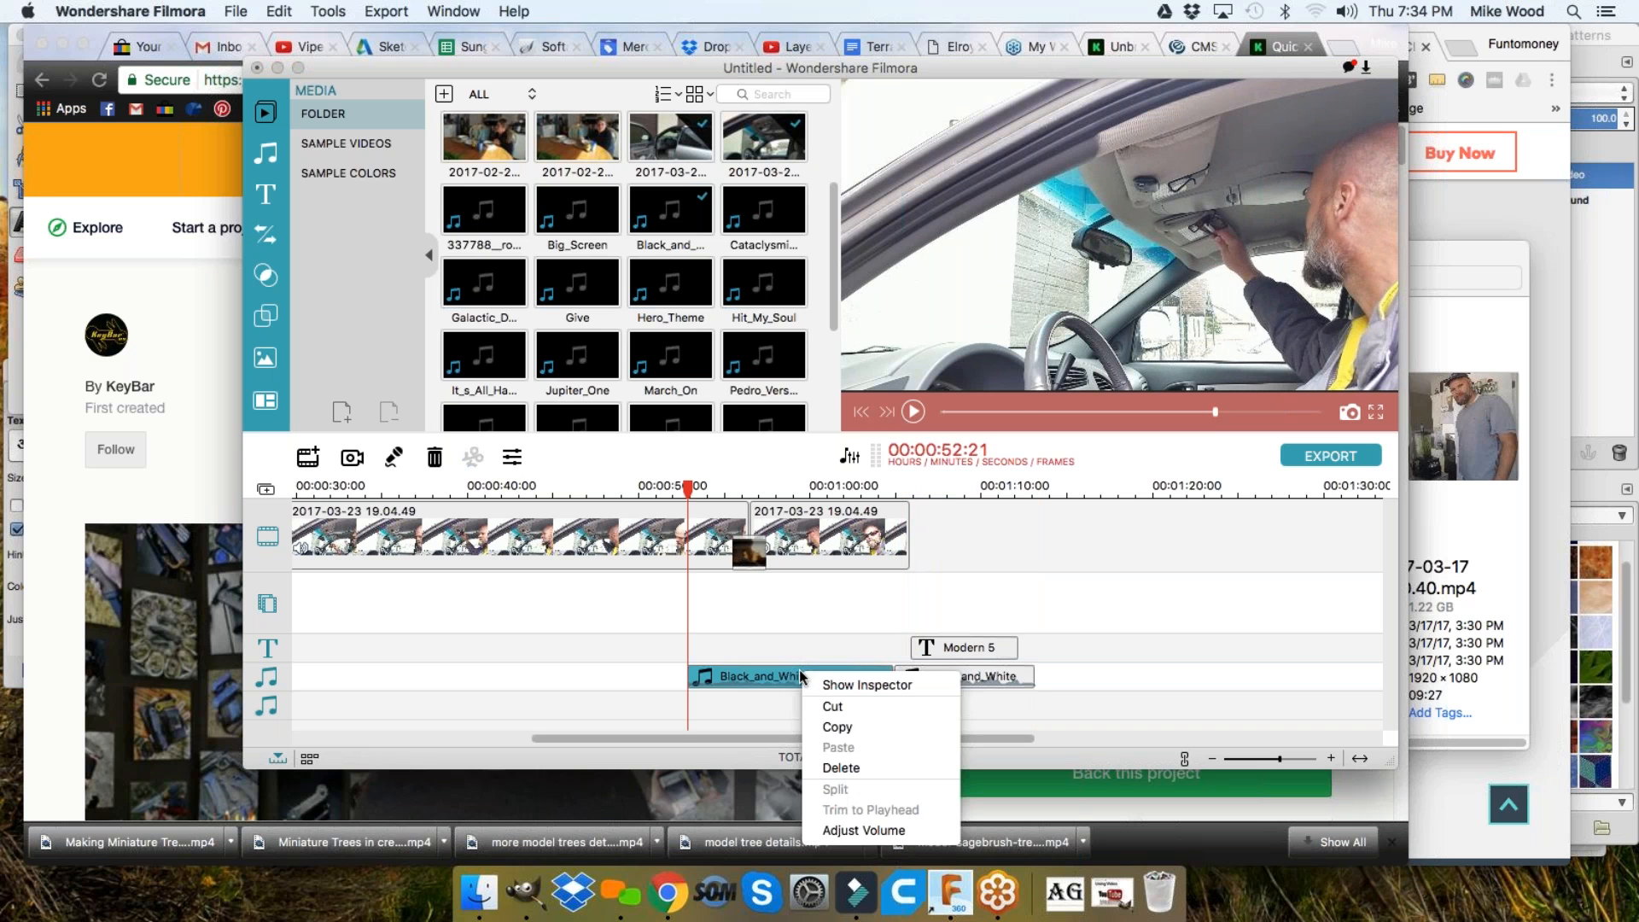
{"action": "left_click", "coordinate": [841, 767]}
Give the remaining Black_and_White clip a 2.8 s fade-in and a 1.5 s fade-out
{"action": "left_click", "coordinate": [927, 679]}
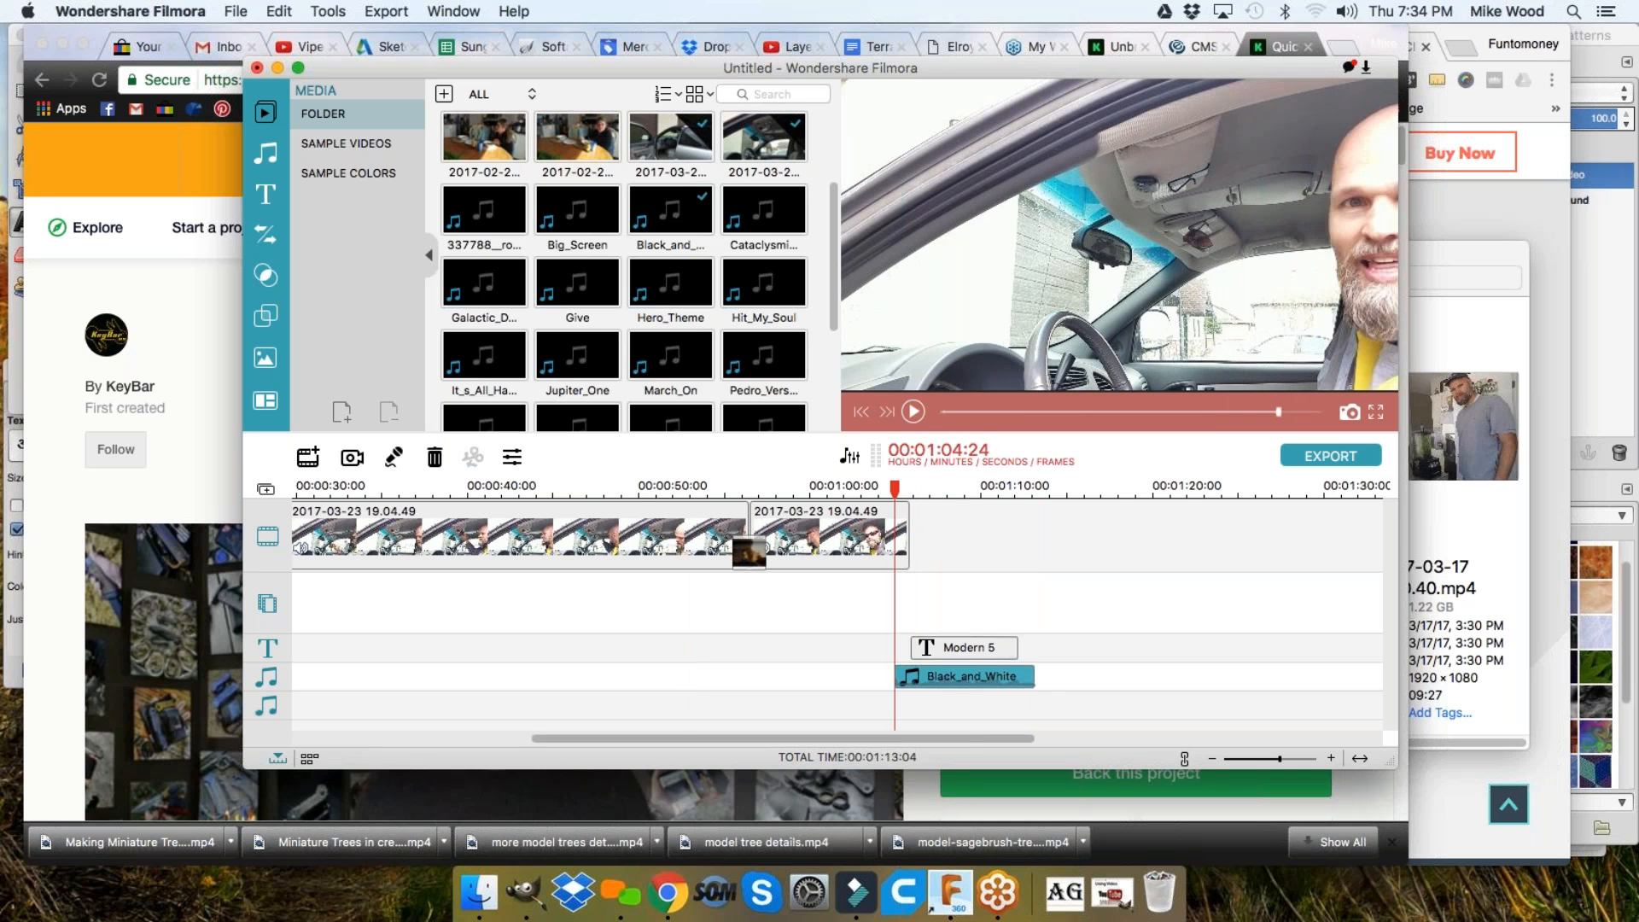
{"action": "left_click", "coordinate": [512, 458]}
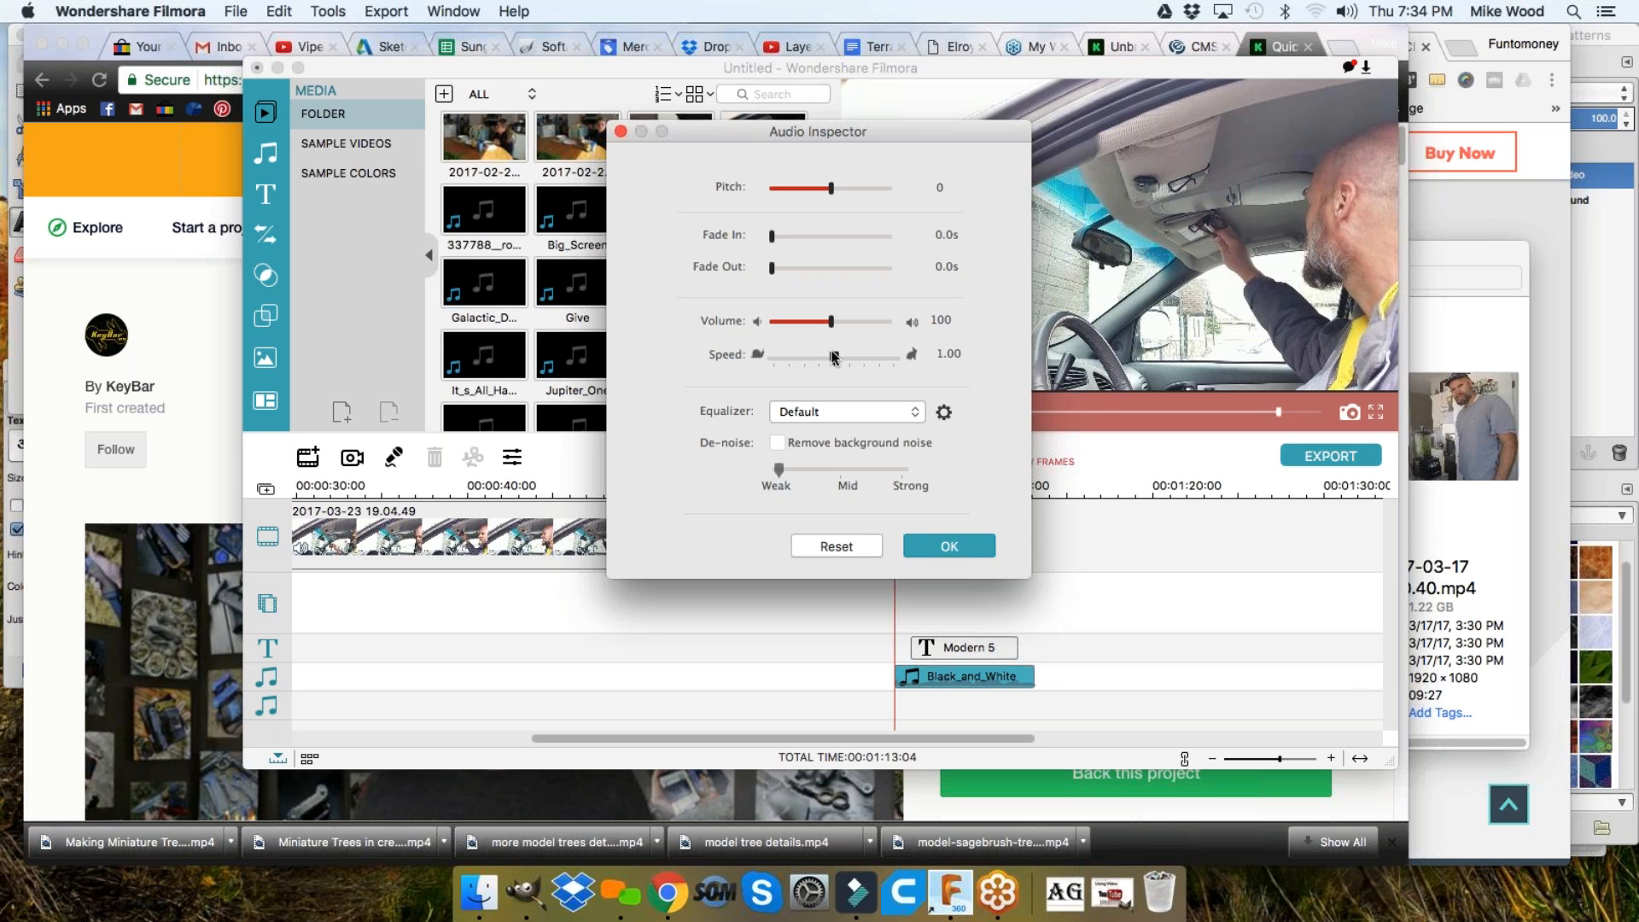
{"action": "left_click_drag", "start_coordinate": [771, 236], "coordinate": [839, 241]}
{"action": "left_click_drag", "start_coordinate": [807, 269], "coordinate": [809, 269]}
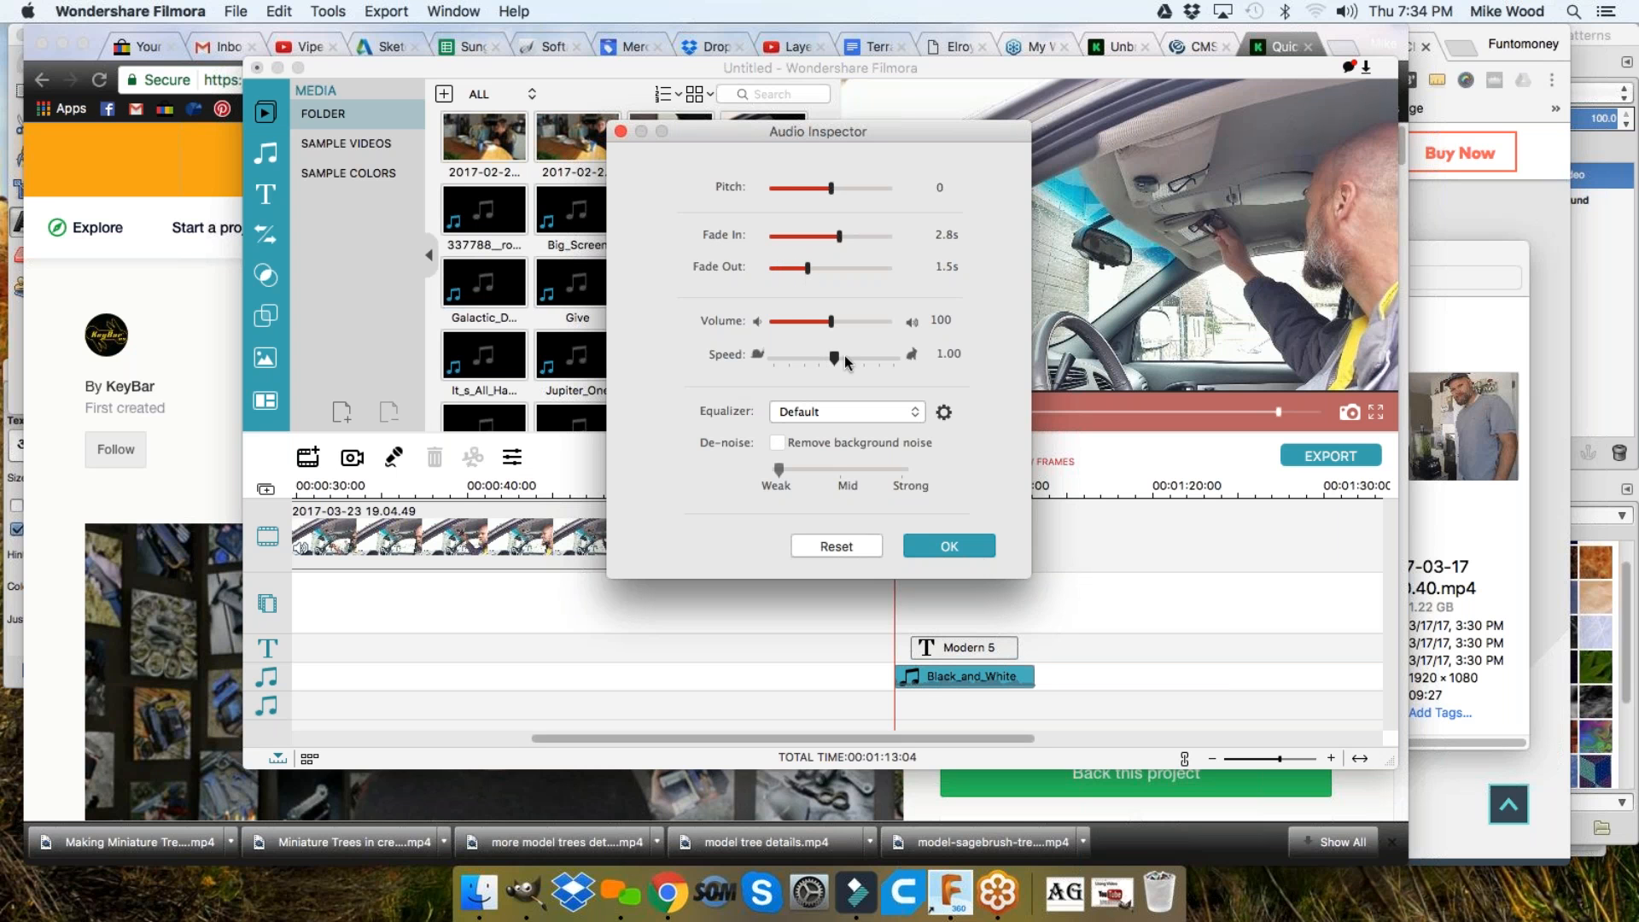
{"action": "left_click", "coordinate": [944, 547]}
Play the ending from 00:01:01:21, then extend the start of the Black_and_White clip back to about 00:01:02 and replay it
{"action": "left_click_drag", "start_coordinate": [896, 531], "coordinate": [841, 531]}
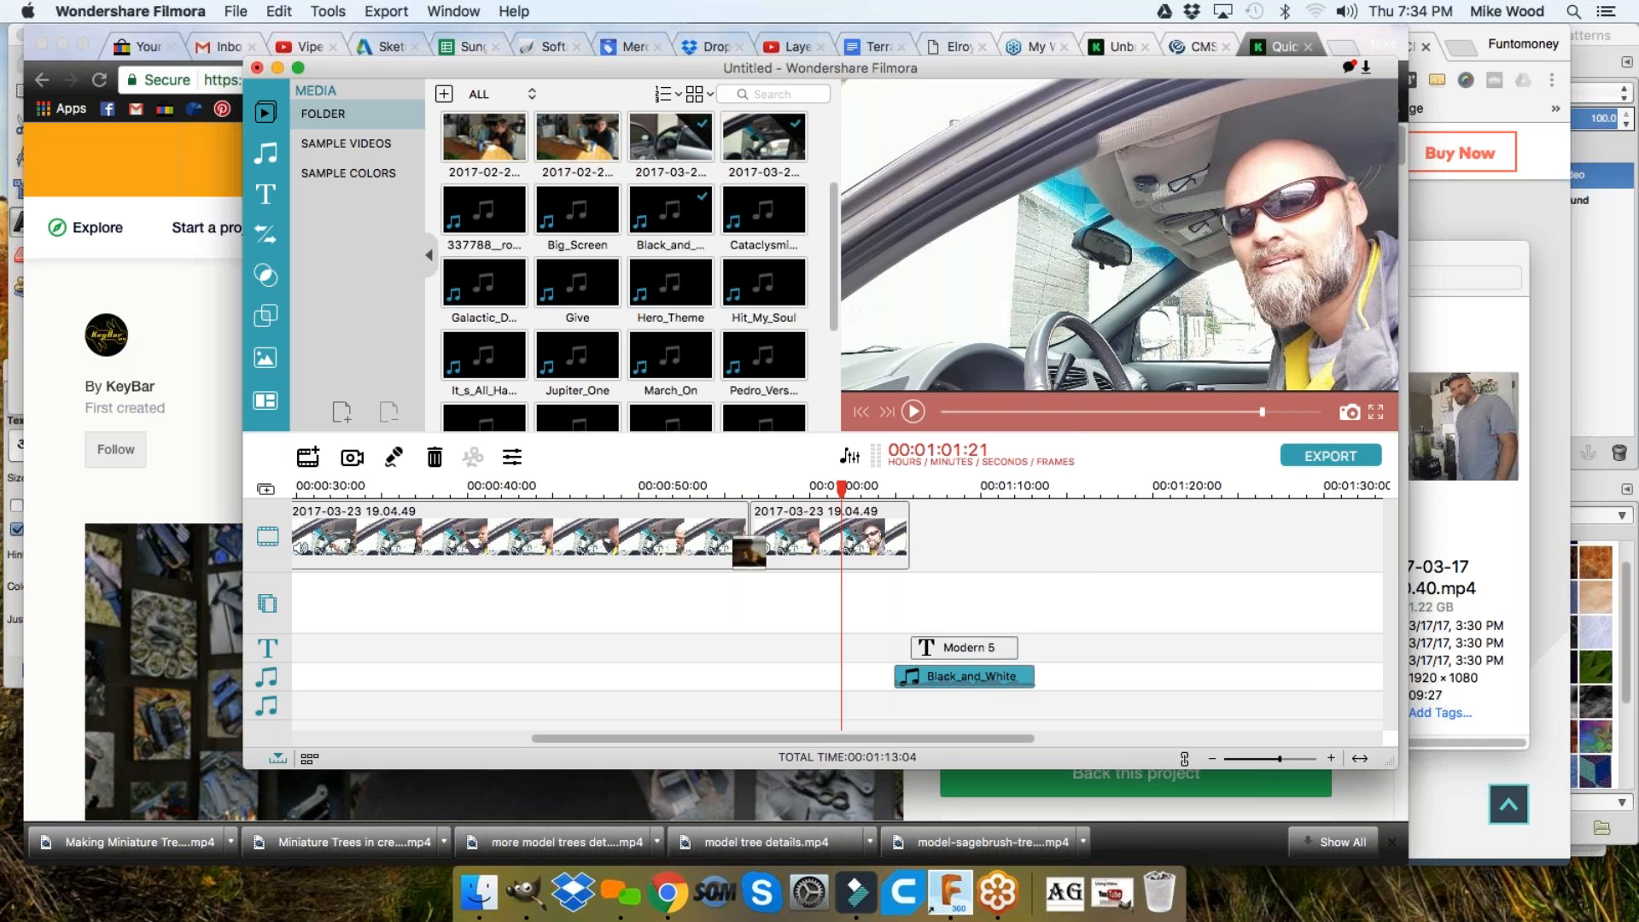
{"action": "key", "text": "space"}
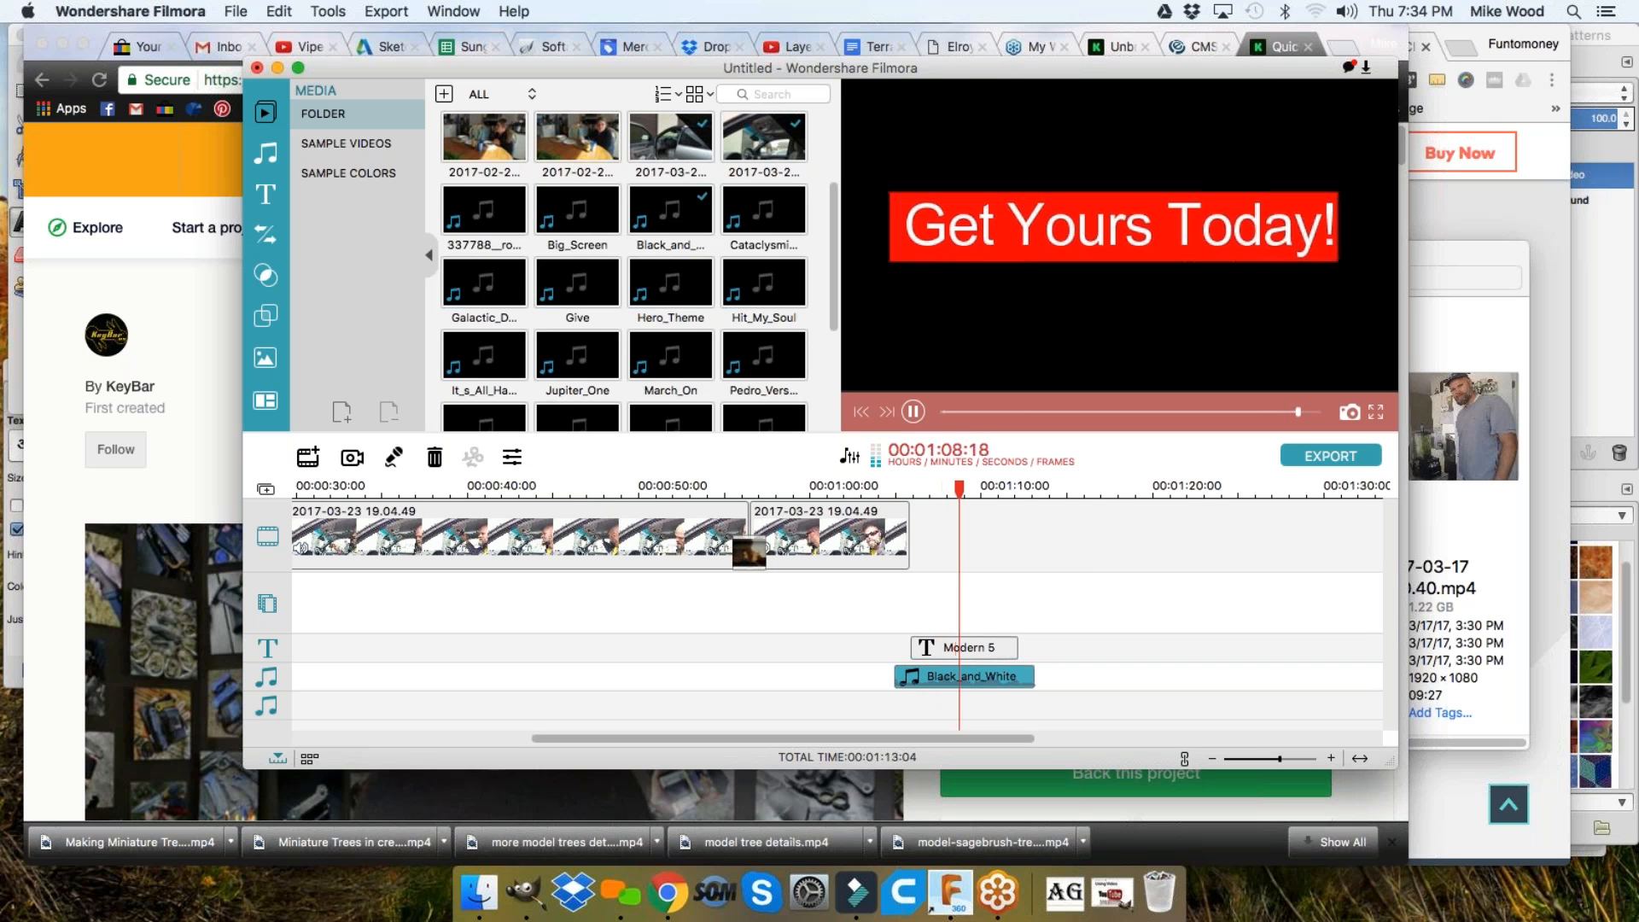
{"action": "key", "text": "space"}
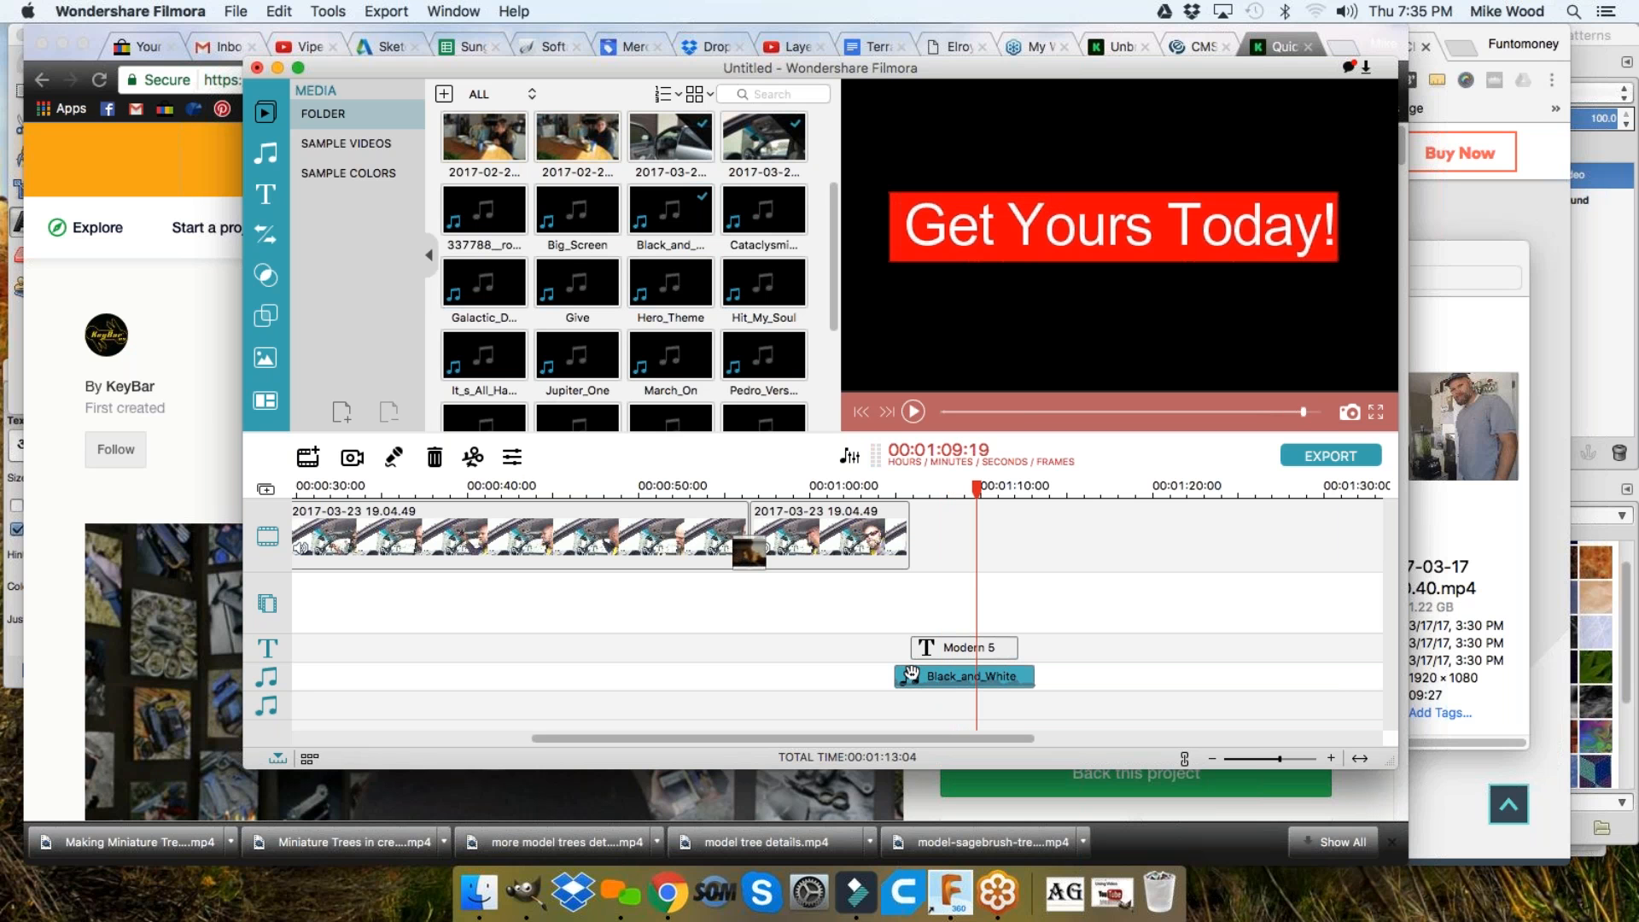
{"action": "left_click_drag", "start_coordinate": [894, 674], "coordinate": [845, 676]}
{"action": "key", "text": "space"}
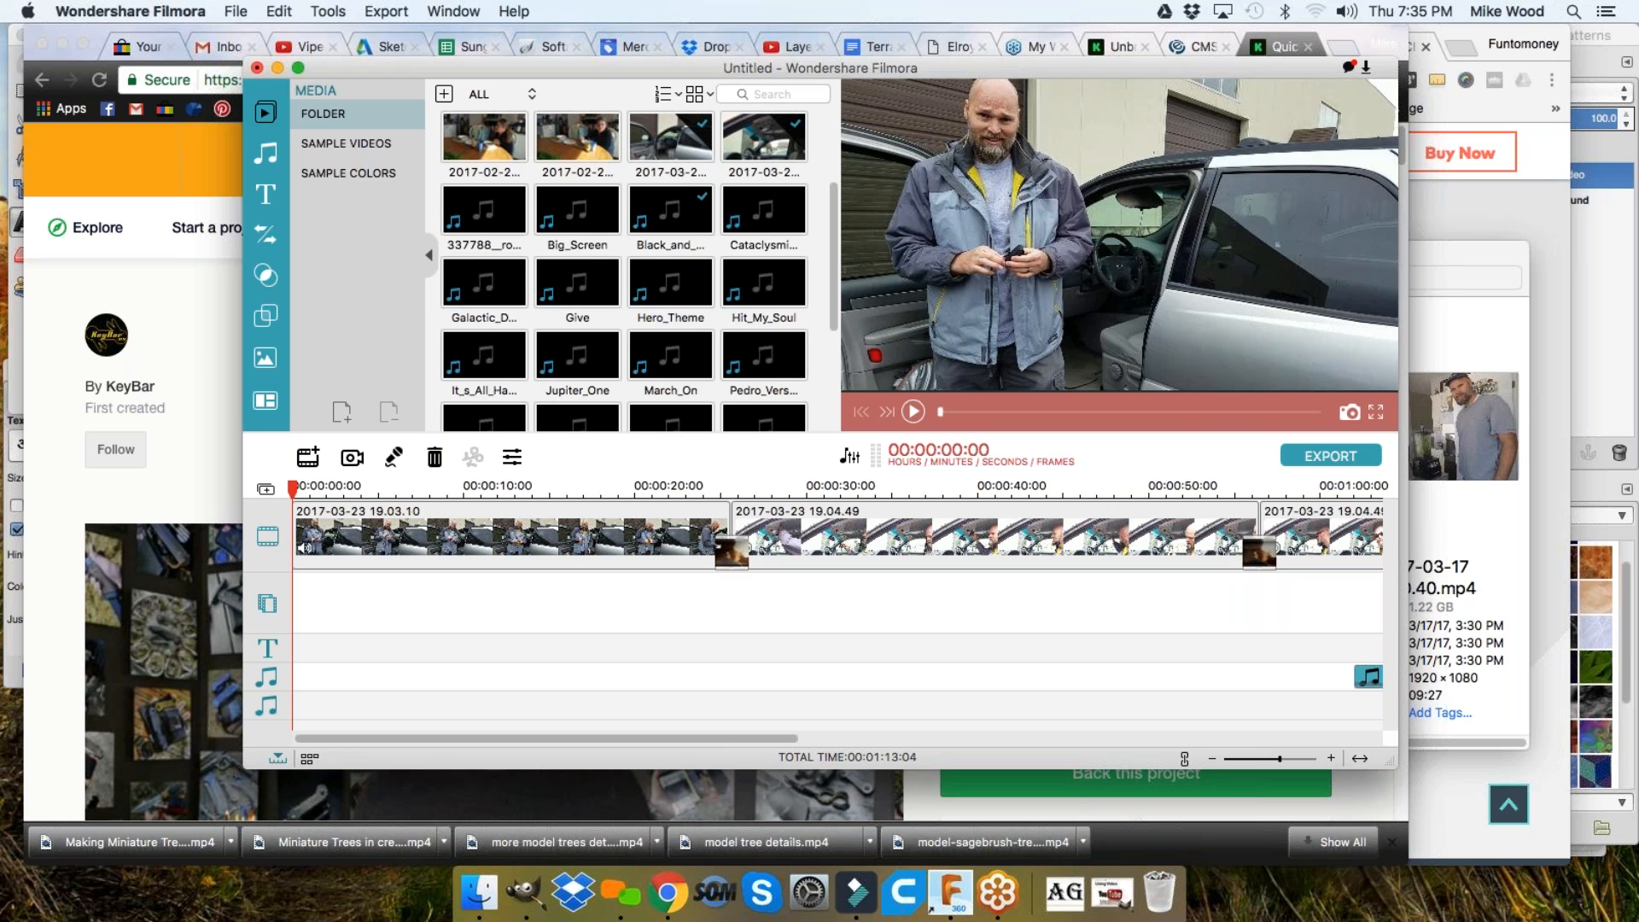
Start exporting the movie to a video file and name it "Unbreakable Visor Clip Testimonial"
{"action": "left_click", "coordinate": [381, 11]}
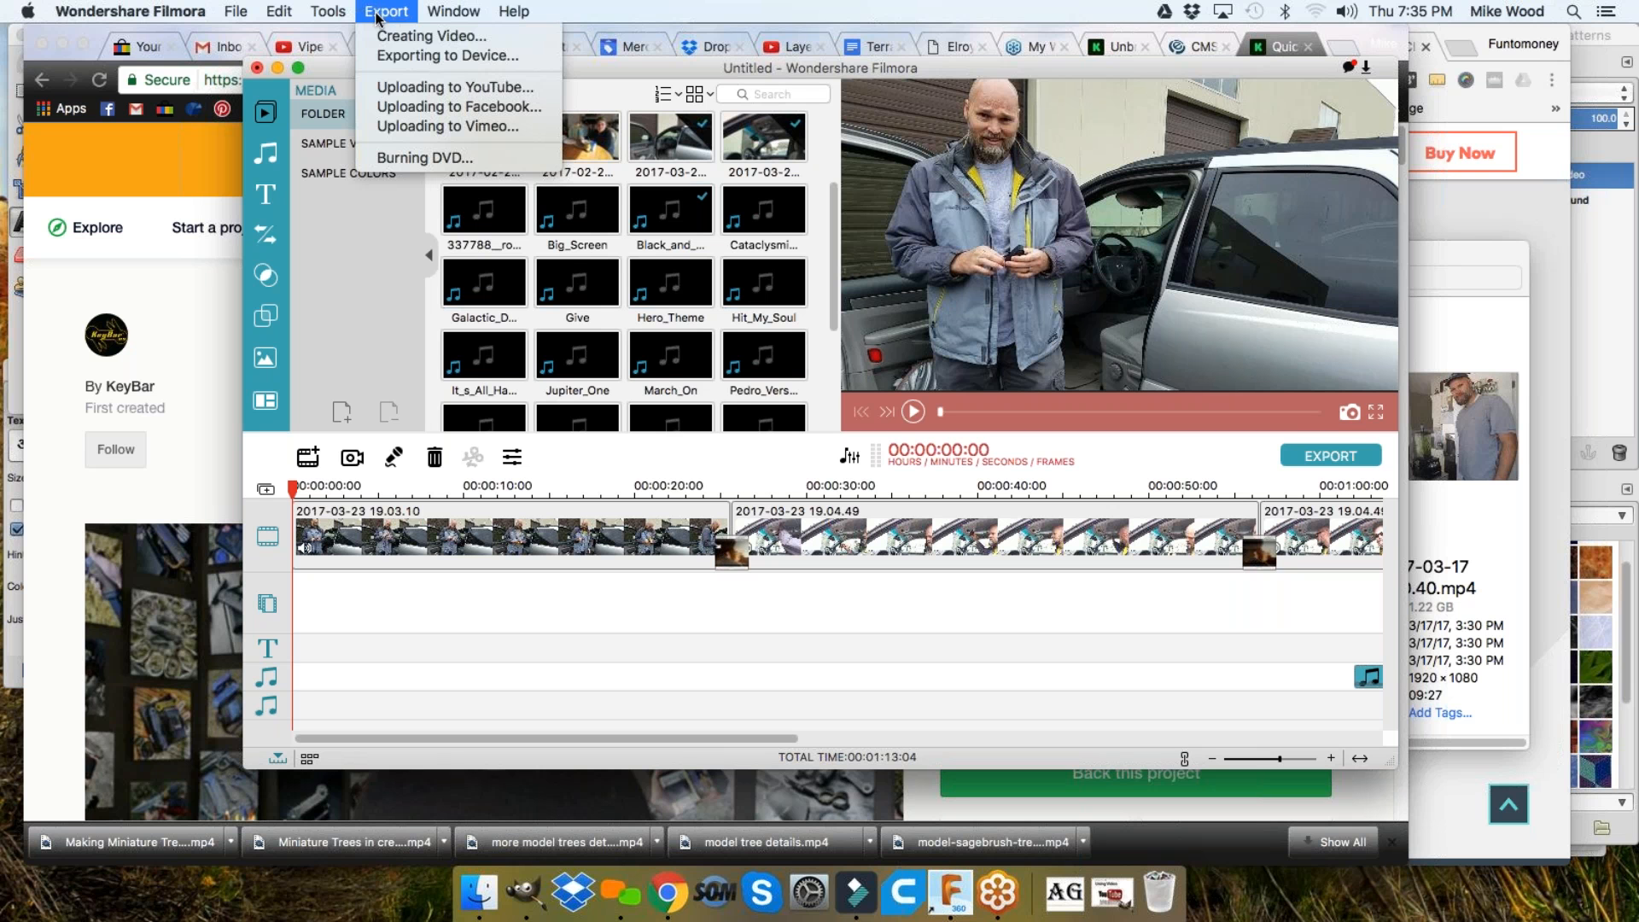
{"action": "left_click", "coordinate": [400, 36]}
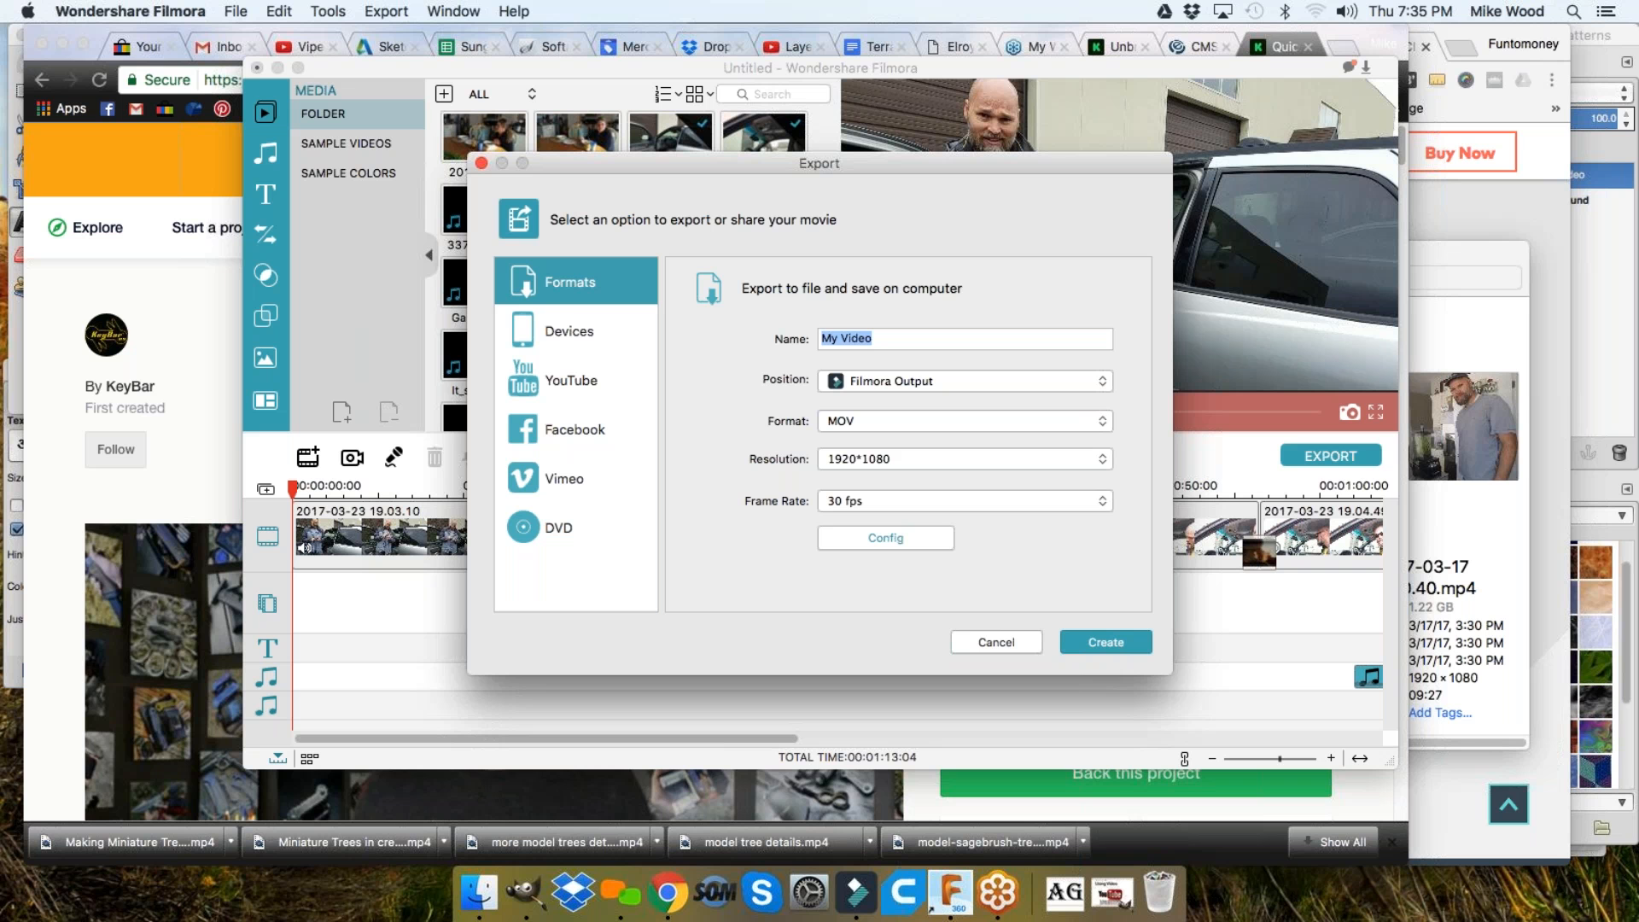
{"action": "type", "text": "Unbreakable Visor Clip Test"}
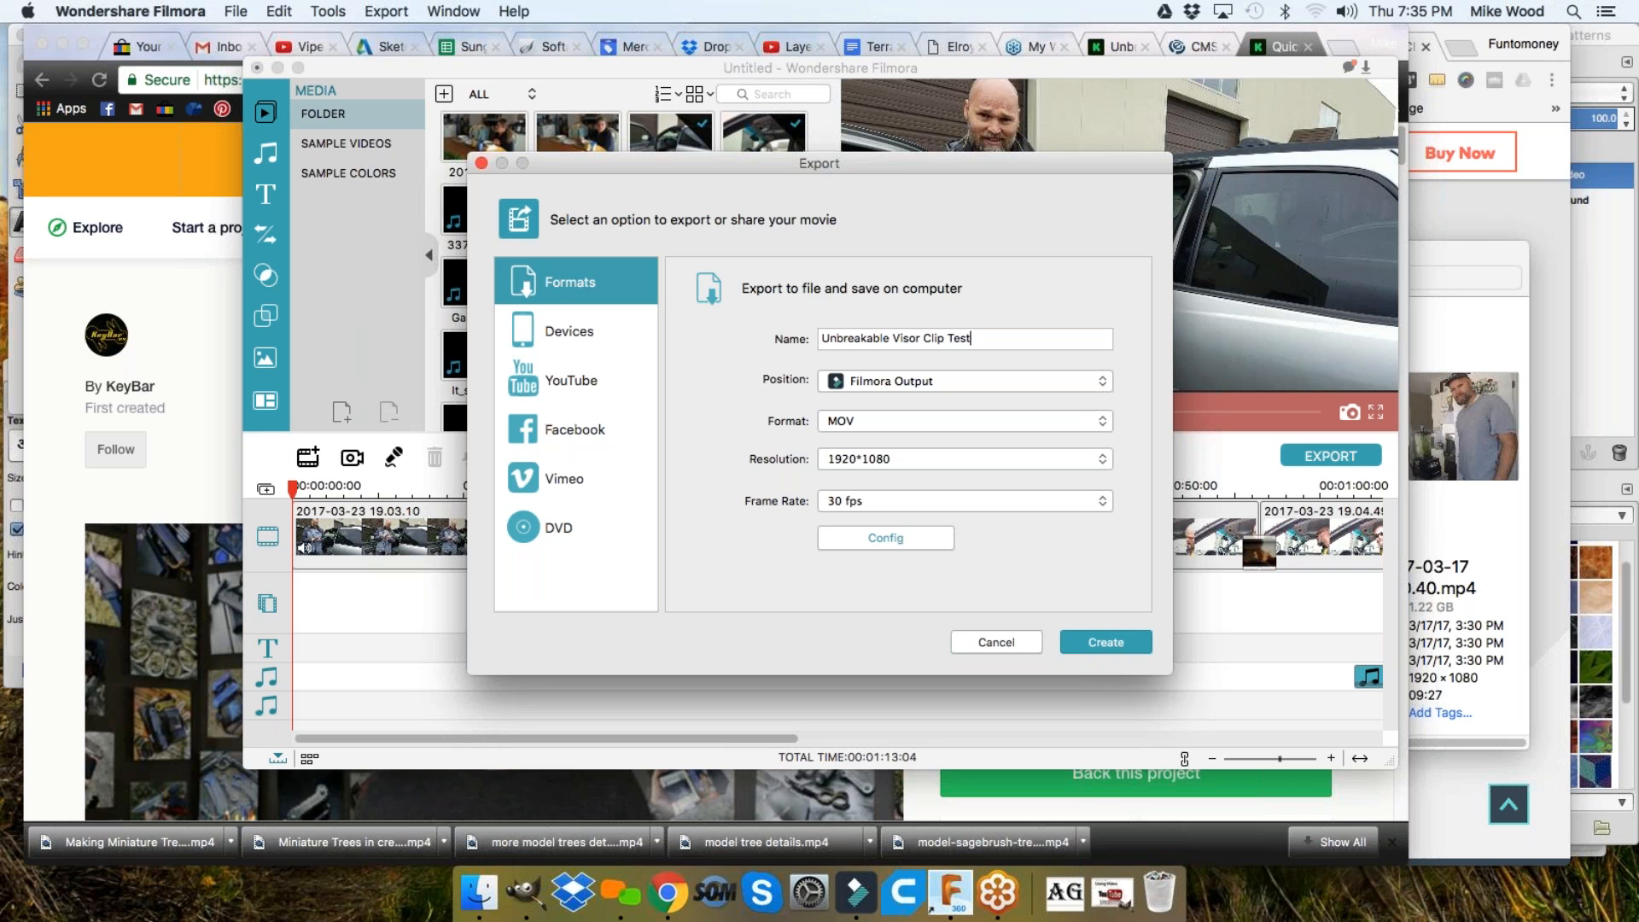
{"action": "type", "text": "imonial"}
Set the export destination to the 2017 folder inside Dropbox > Kickstarter > Visor-clip > Video
{"action": "left_click", "coordinate": [900, 371]}
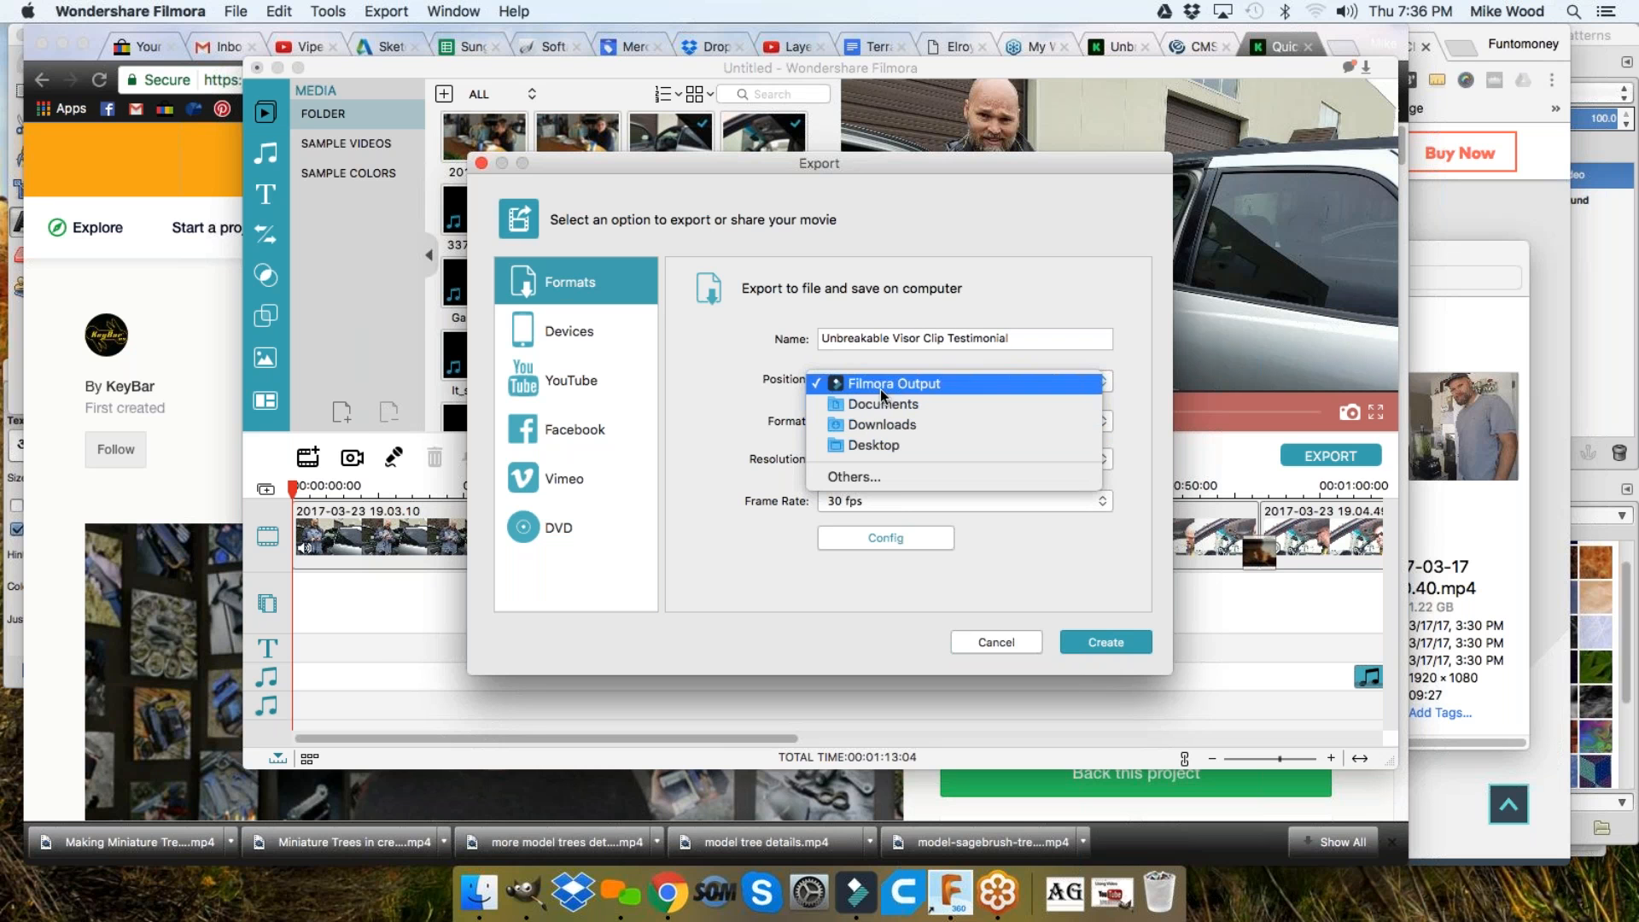
{"action": "left_click", "coordinate": [863, 476]}
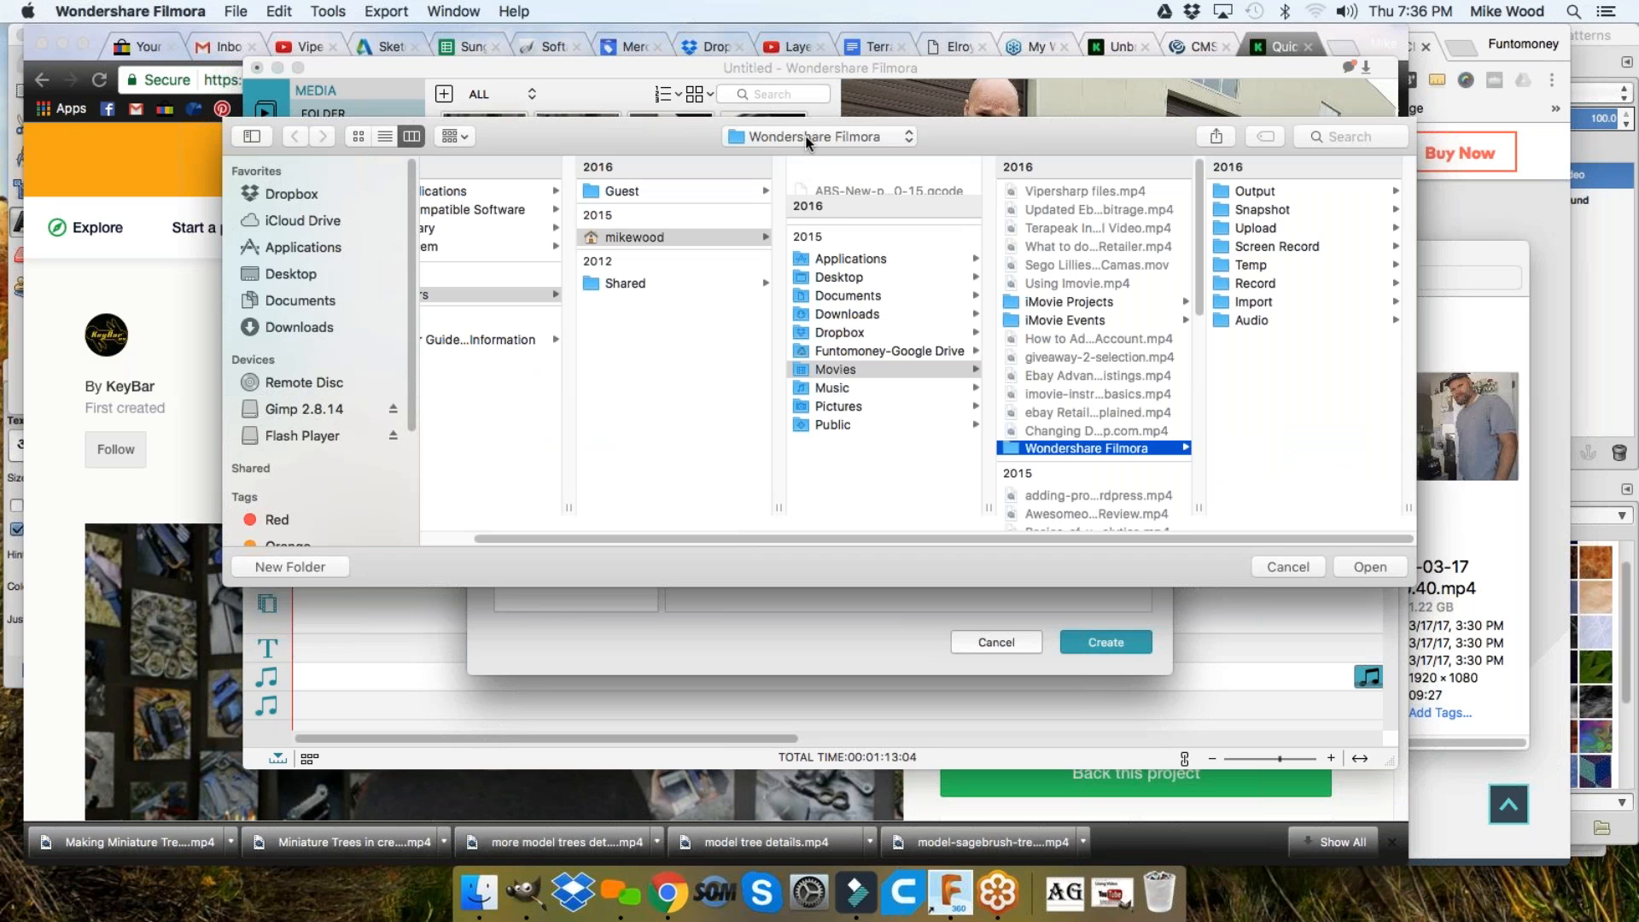
{"action": "left_click", "coordinate": [850, 334]}
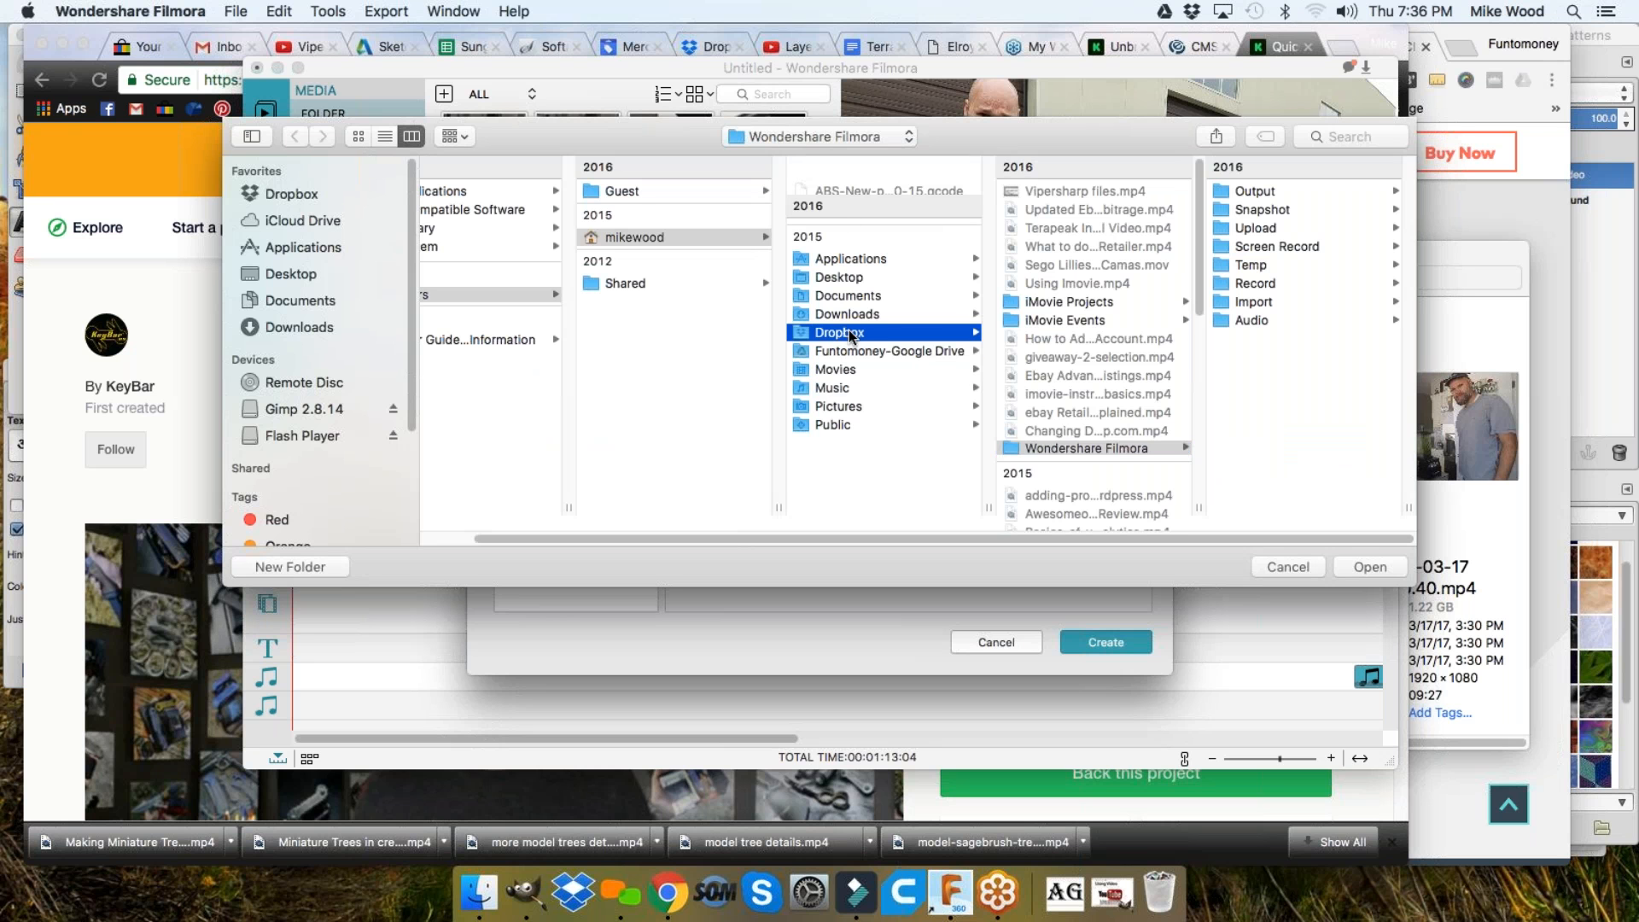
{"action": "left_click", "coordinate": [1048, 364]}
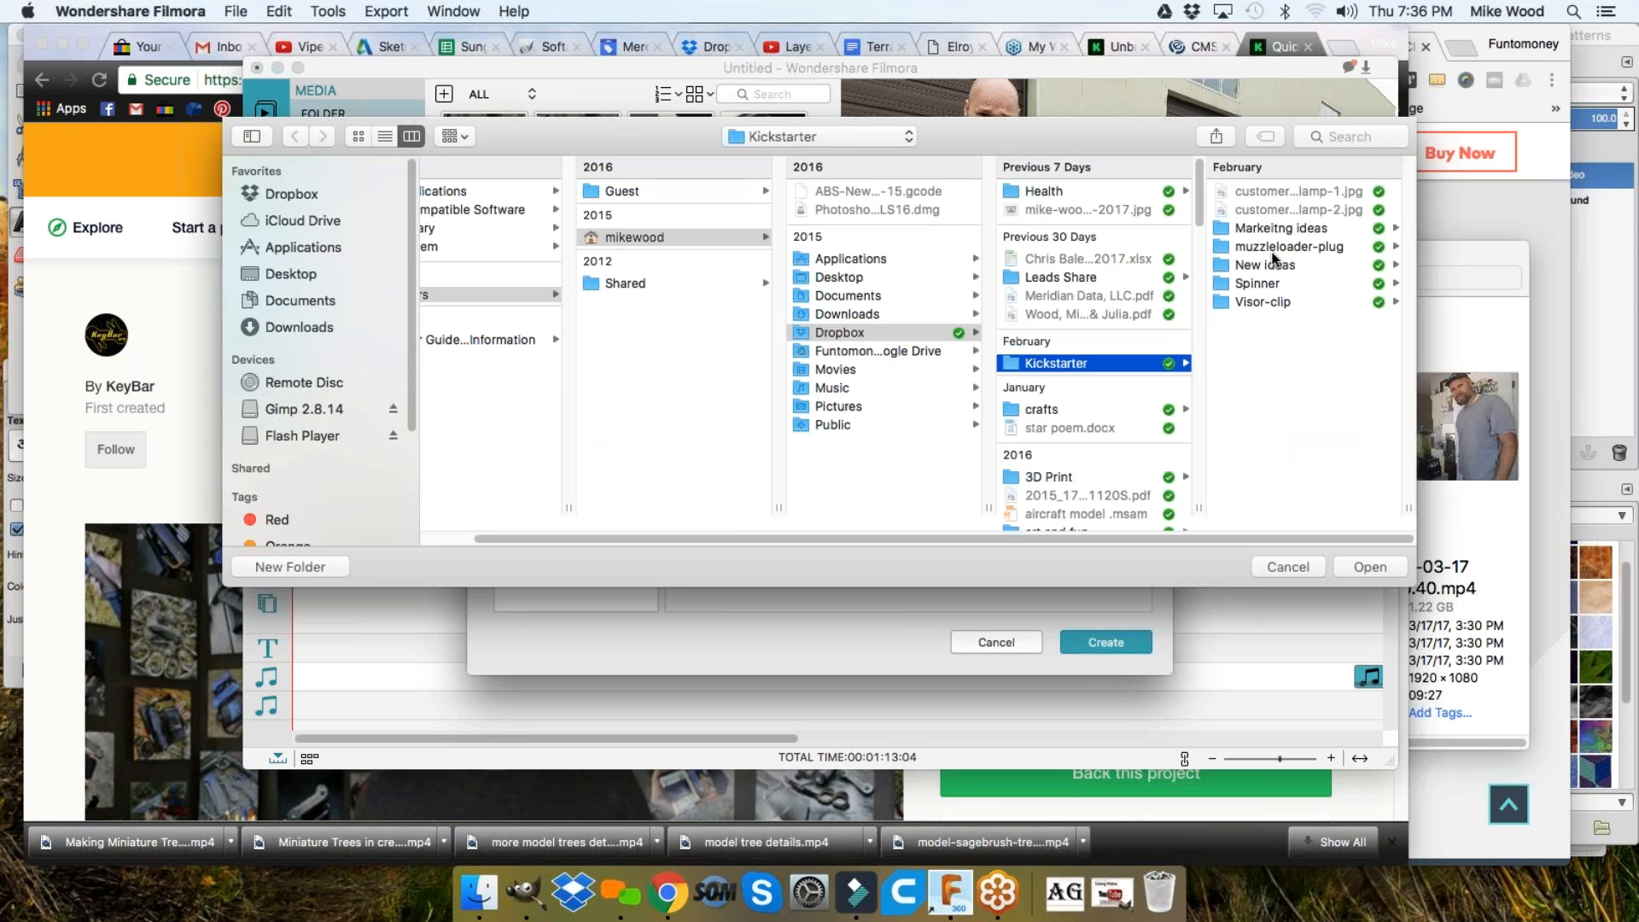
{"action": "left_click", "coordinate": [1266, 303]}
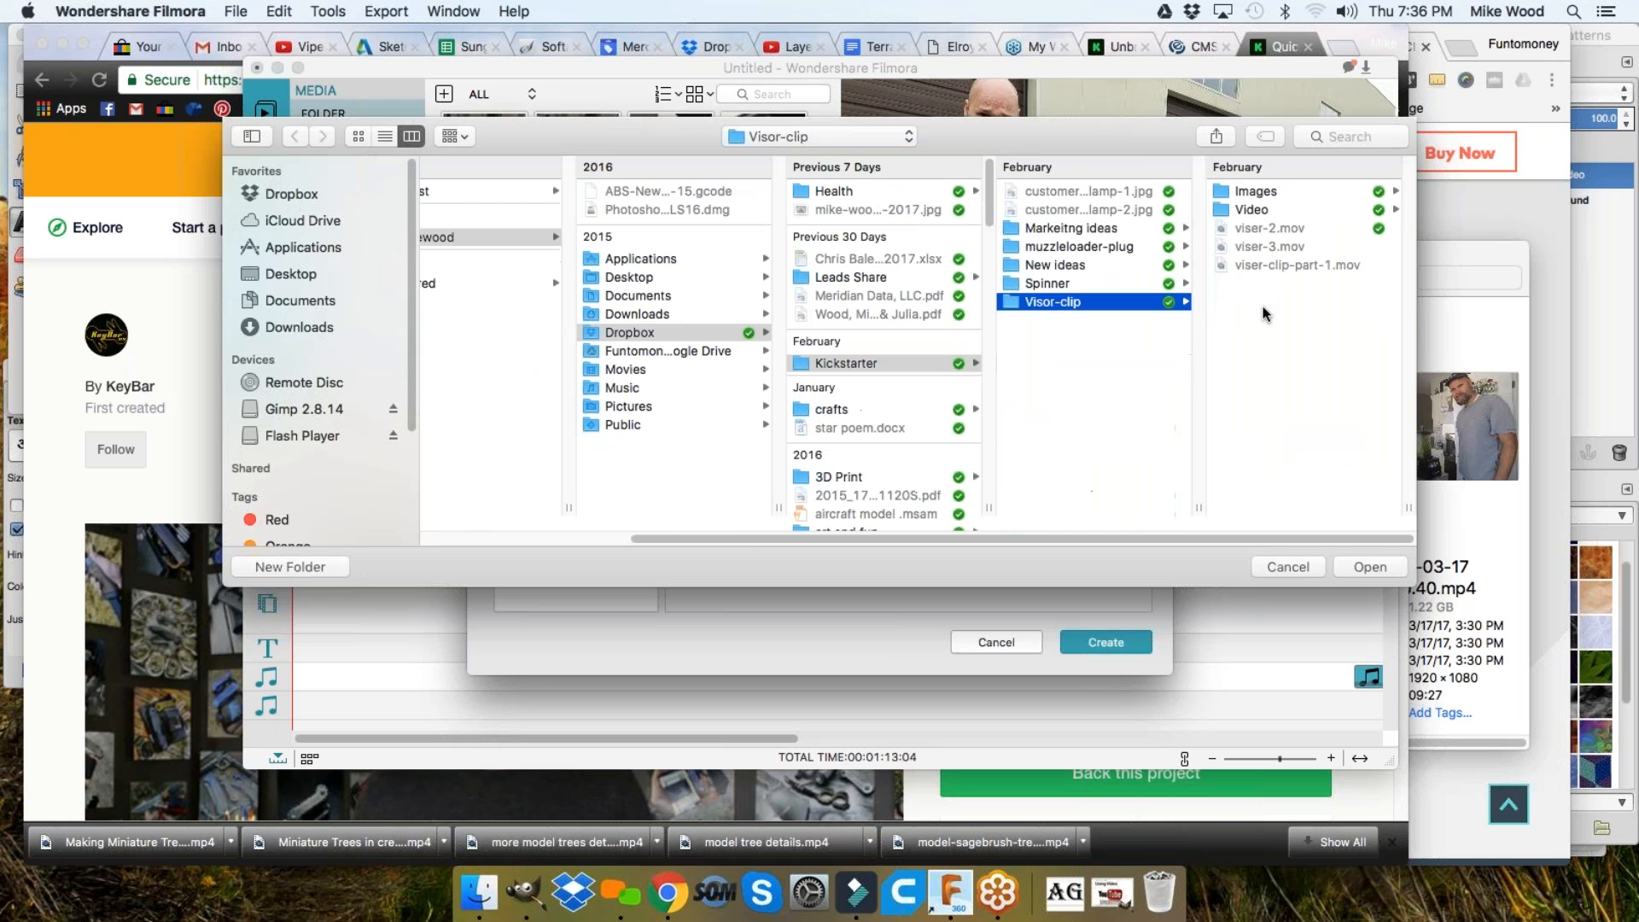
{"action": "left_click", "coordinate": [1251, 209]}
{"action": "left_click", "coordinate": [1250, 193]}
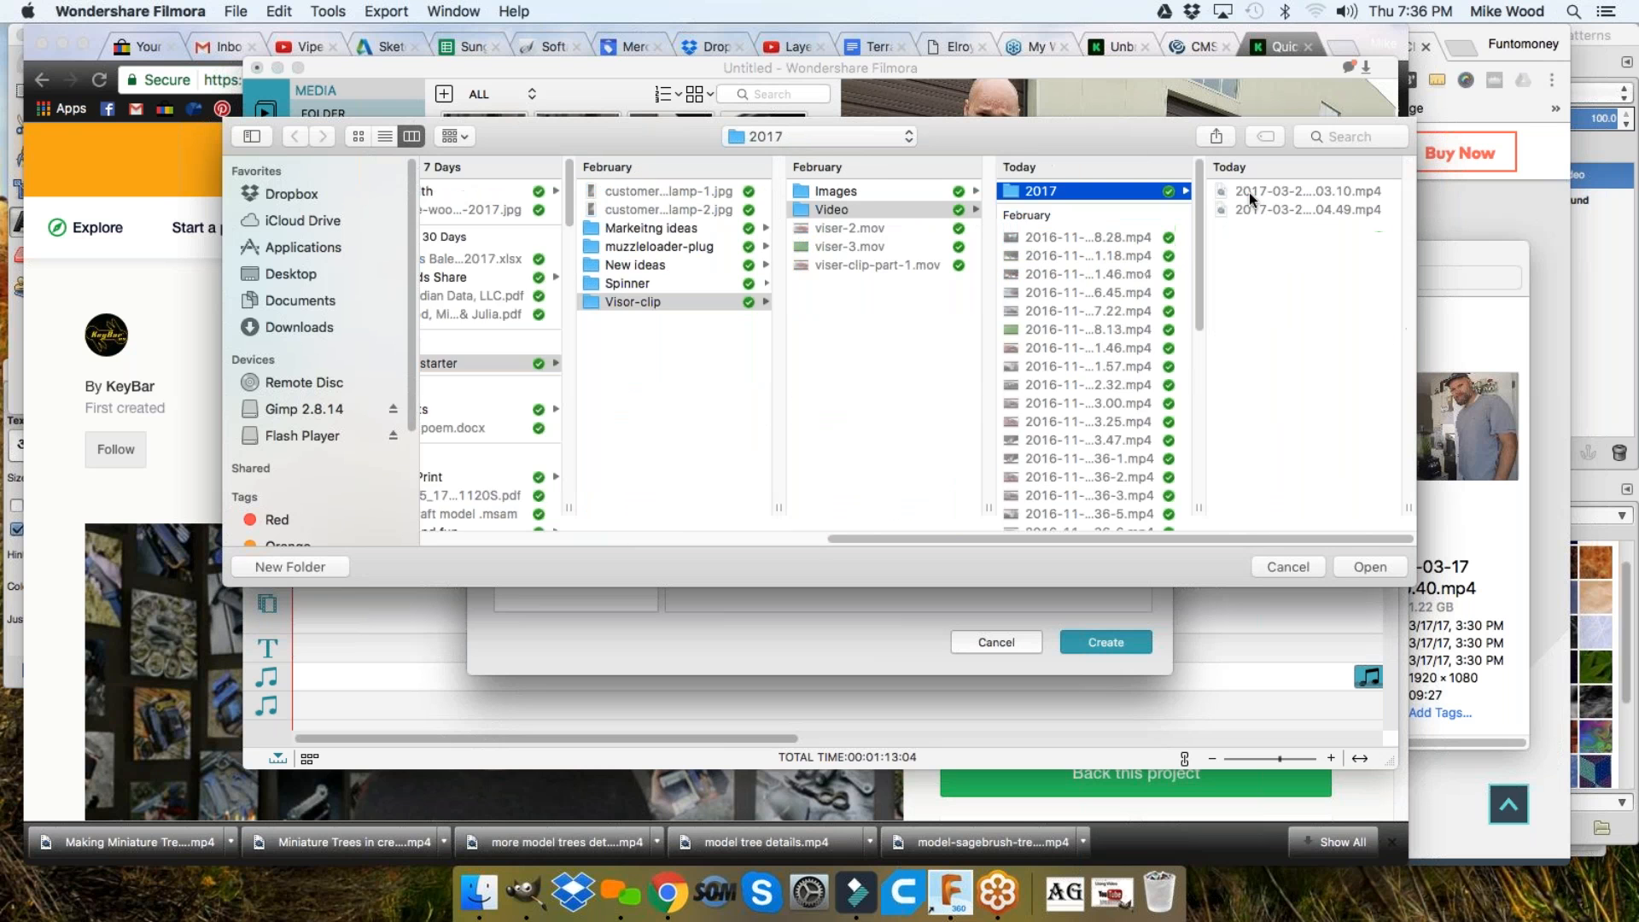
{"action": "left_click", "coordinate": [1365, 566]}
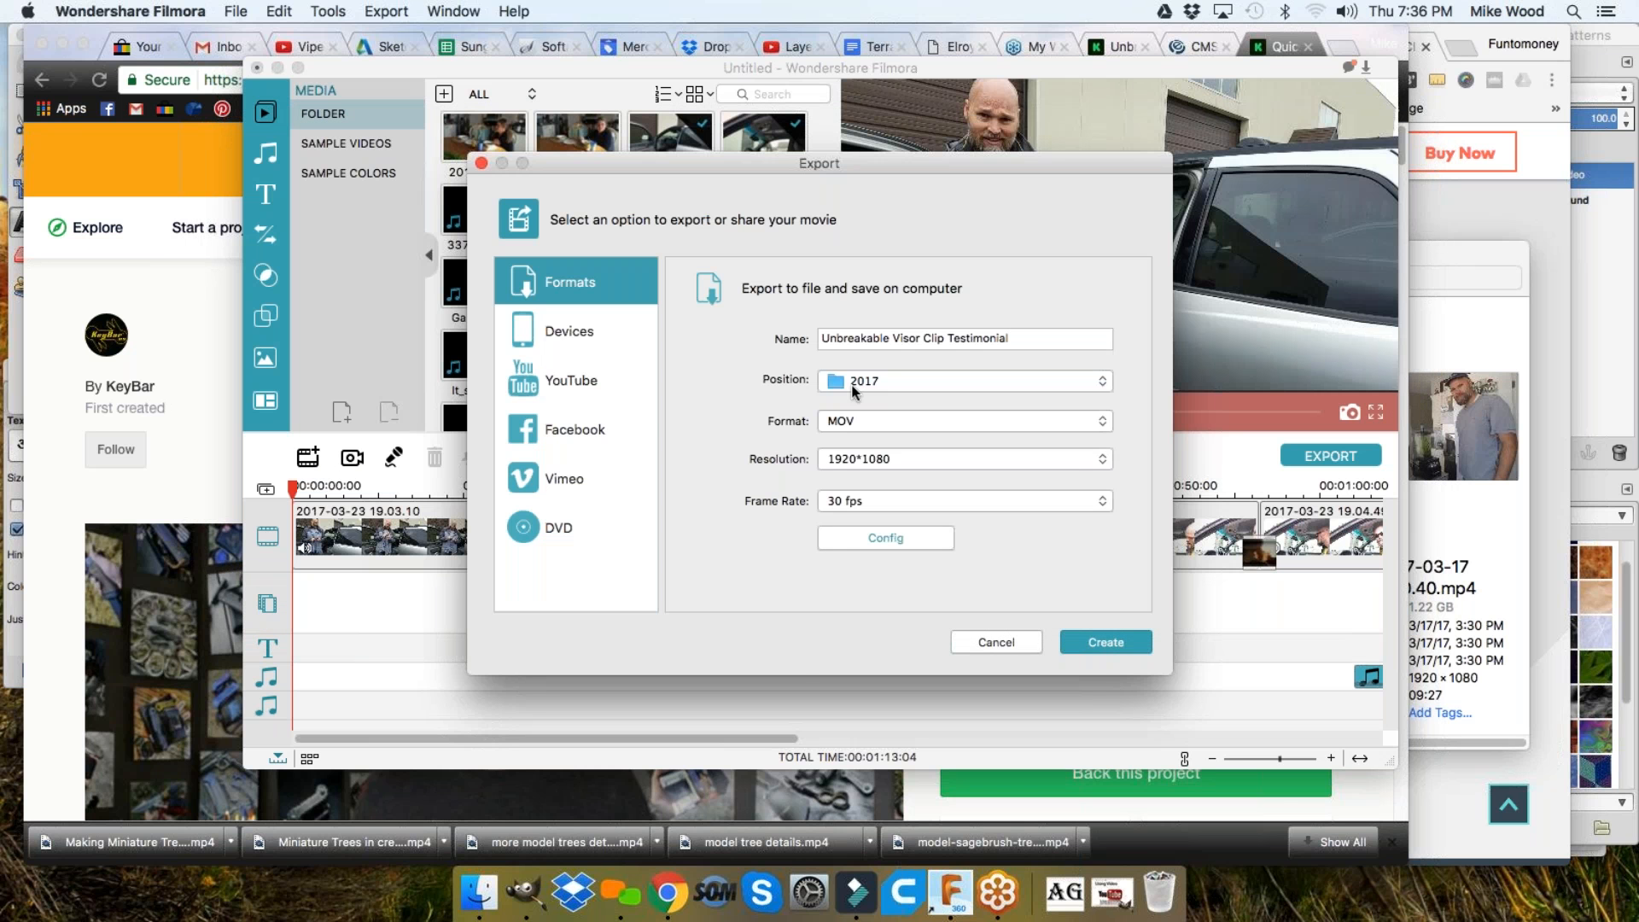
Set the export format to MP4 and start creating the video file
{"action": "left_click", "coordinate": [864, 420]}
{"action": "left_click", "coordinate": [854, 440]}
{"action": "left_click", "coordinate": [1110, 642]}
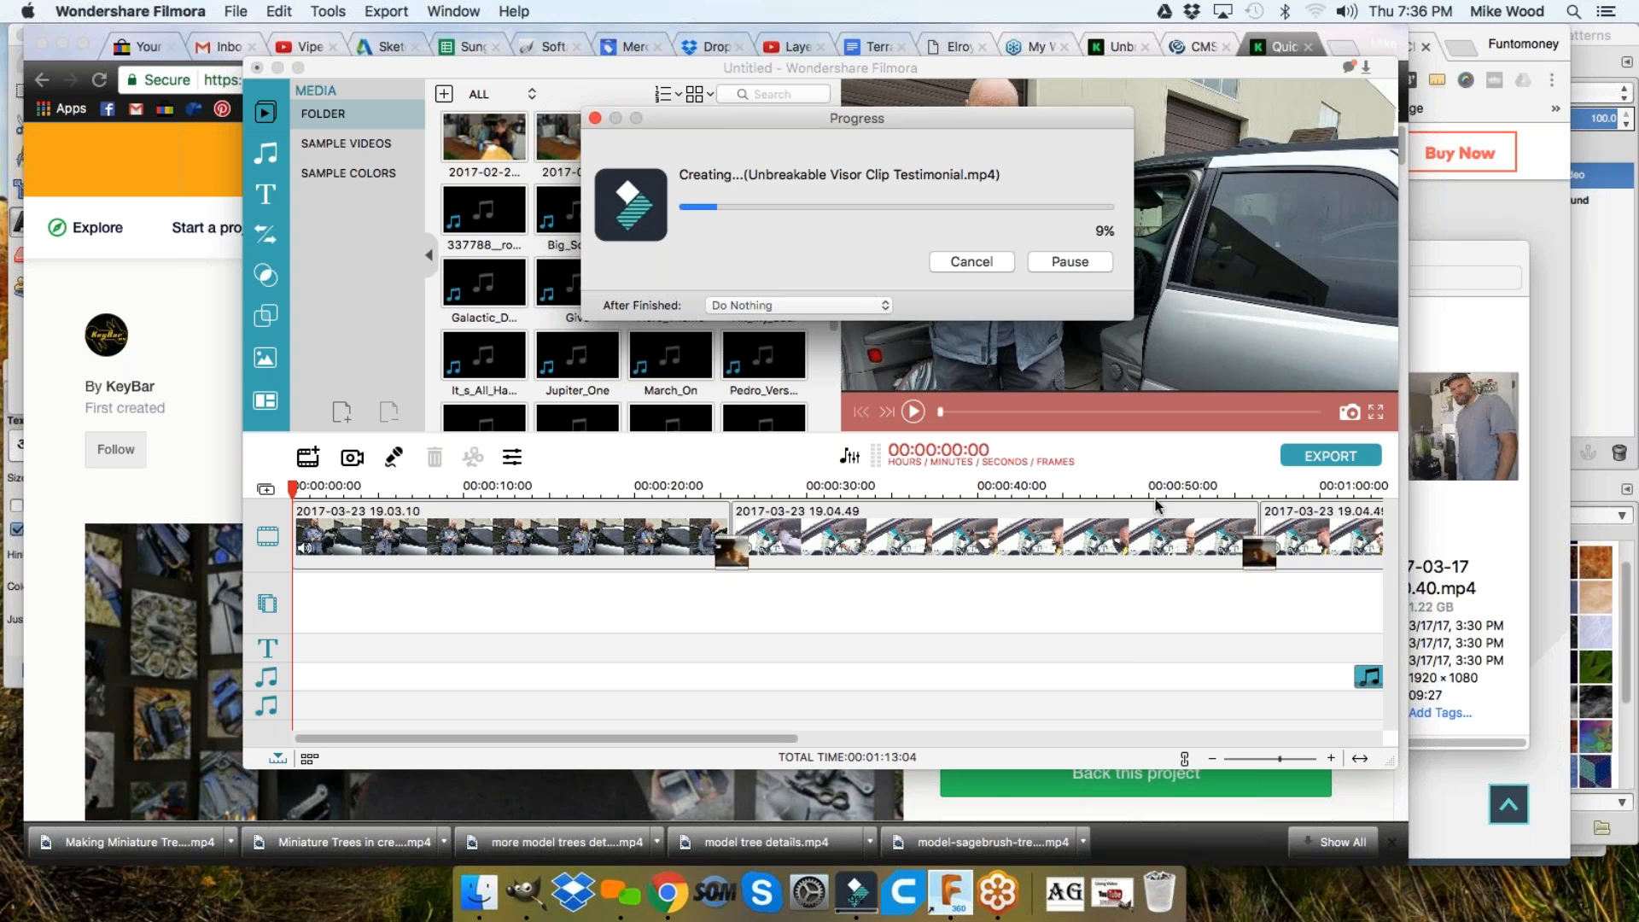
Switch to Chrome and look over the Unbreakable Sunglasses Visor Clip project page on Kickstarter
{"action": "left_click", "coordinate": [163, 353]}
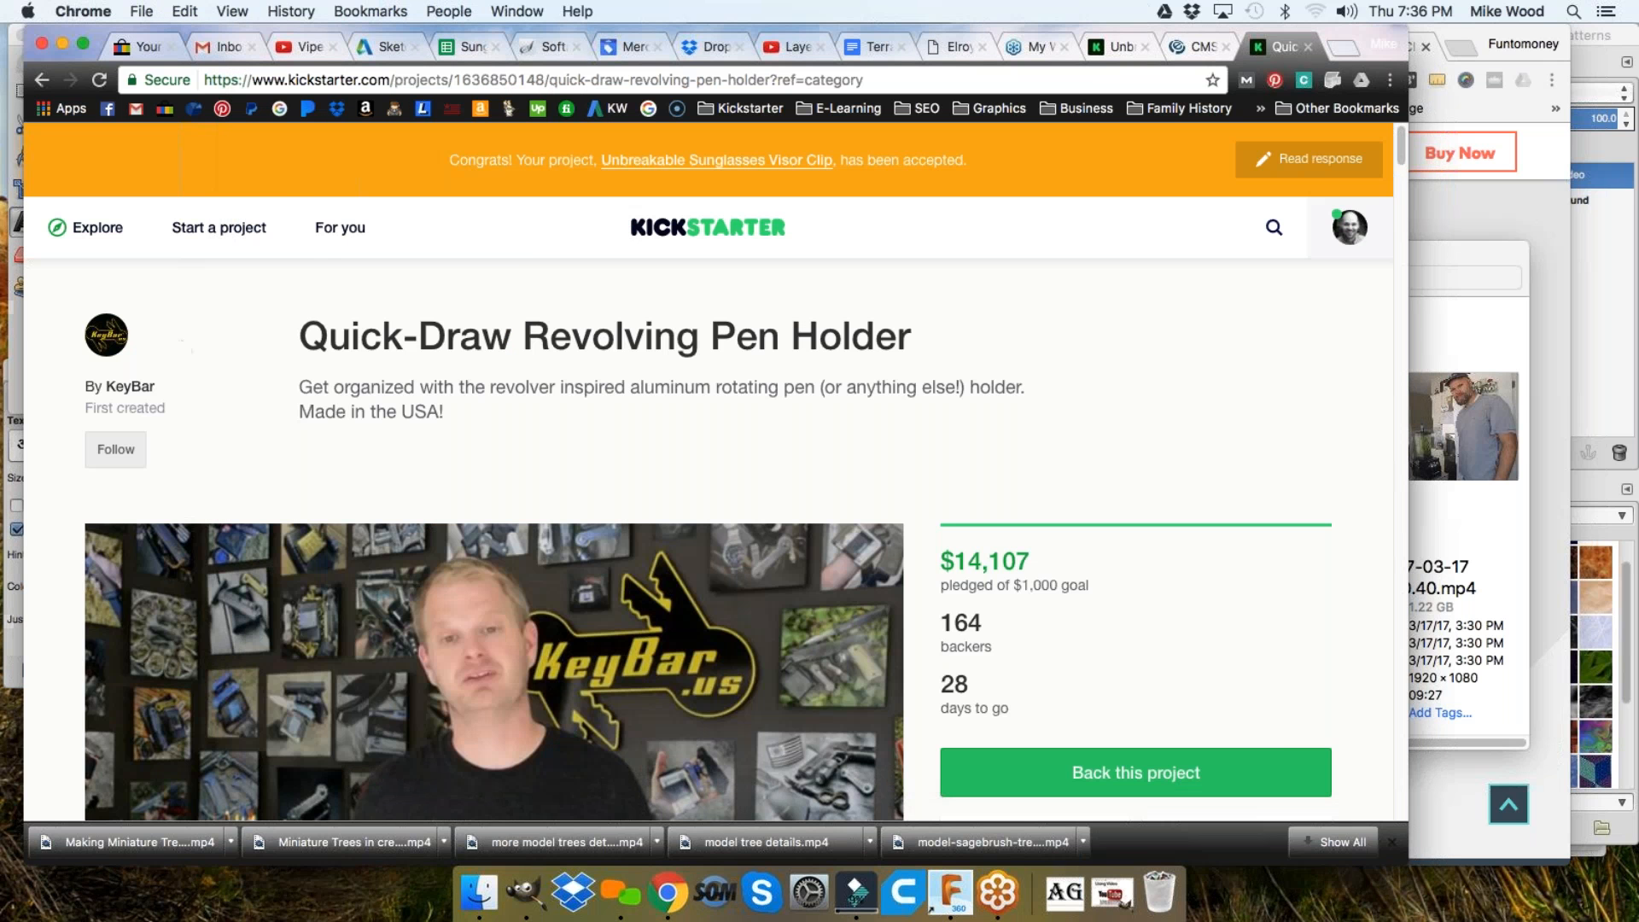
{"action": "left_click", "coordinate": [1105, 50]}
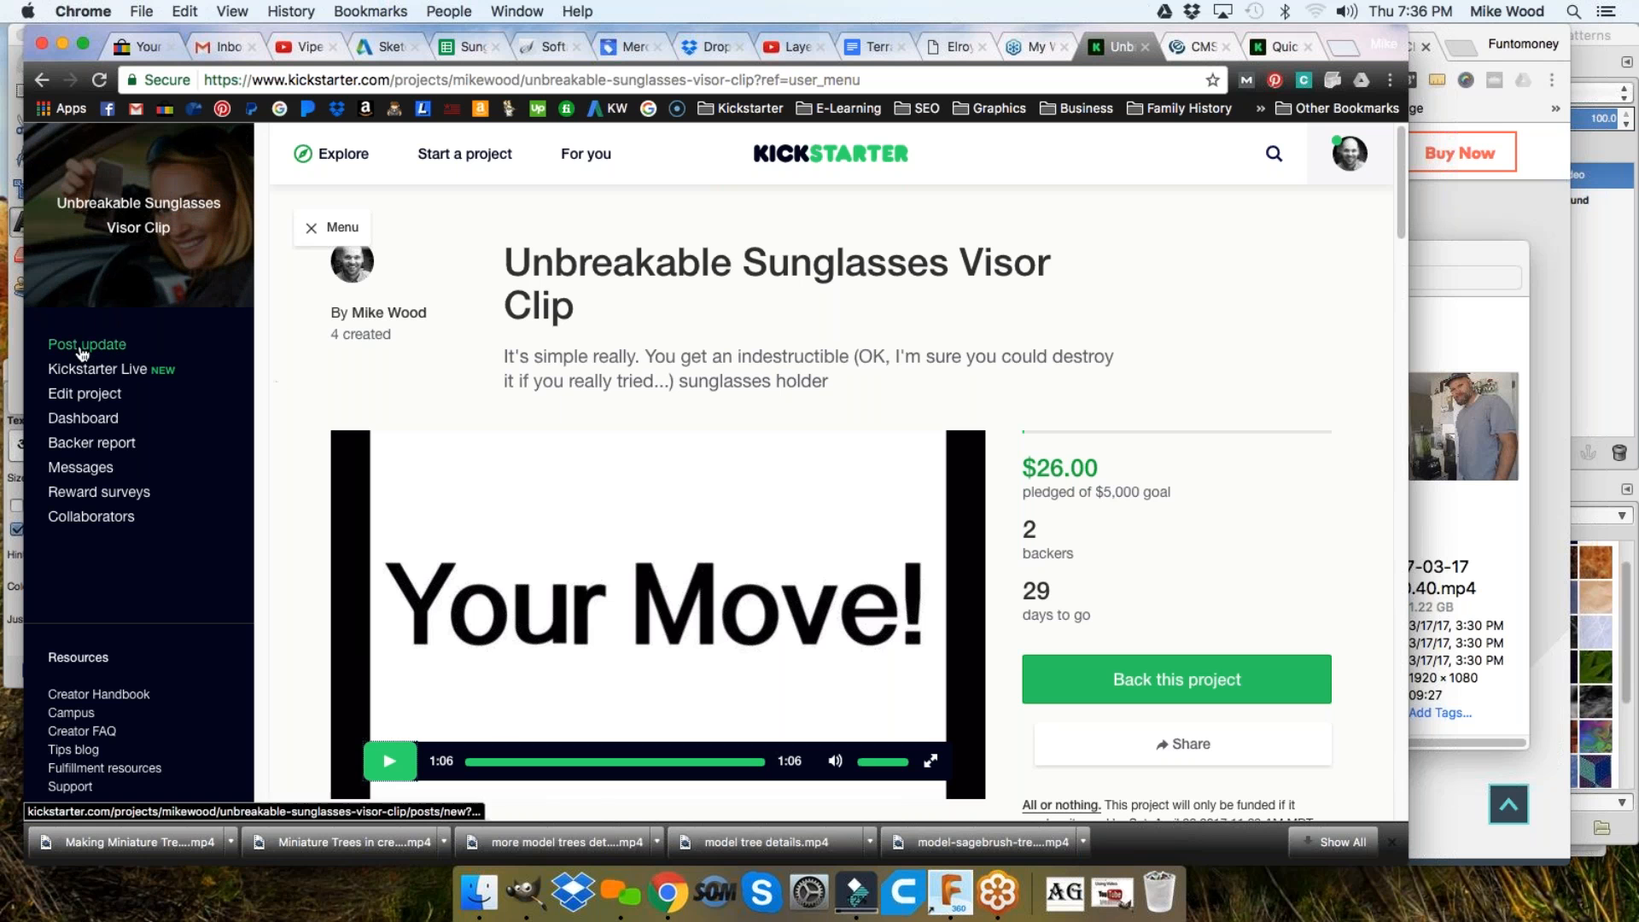
{"action": "scroll", "coordinate": [1040, 293], "scroll_direction": "down", "scroll_amount": 5}
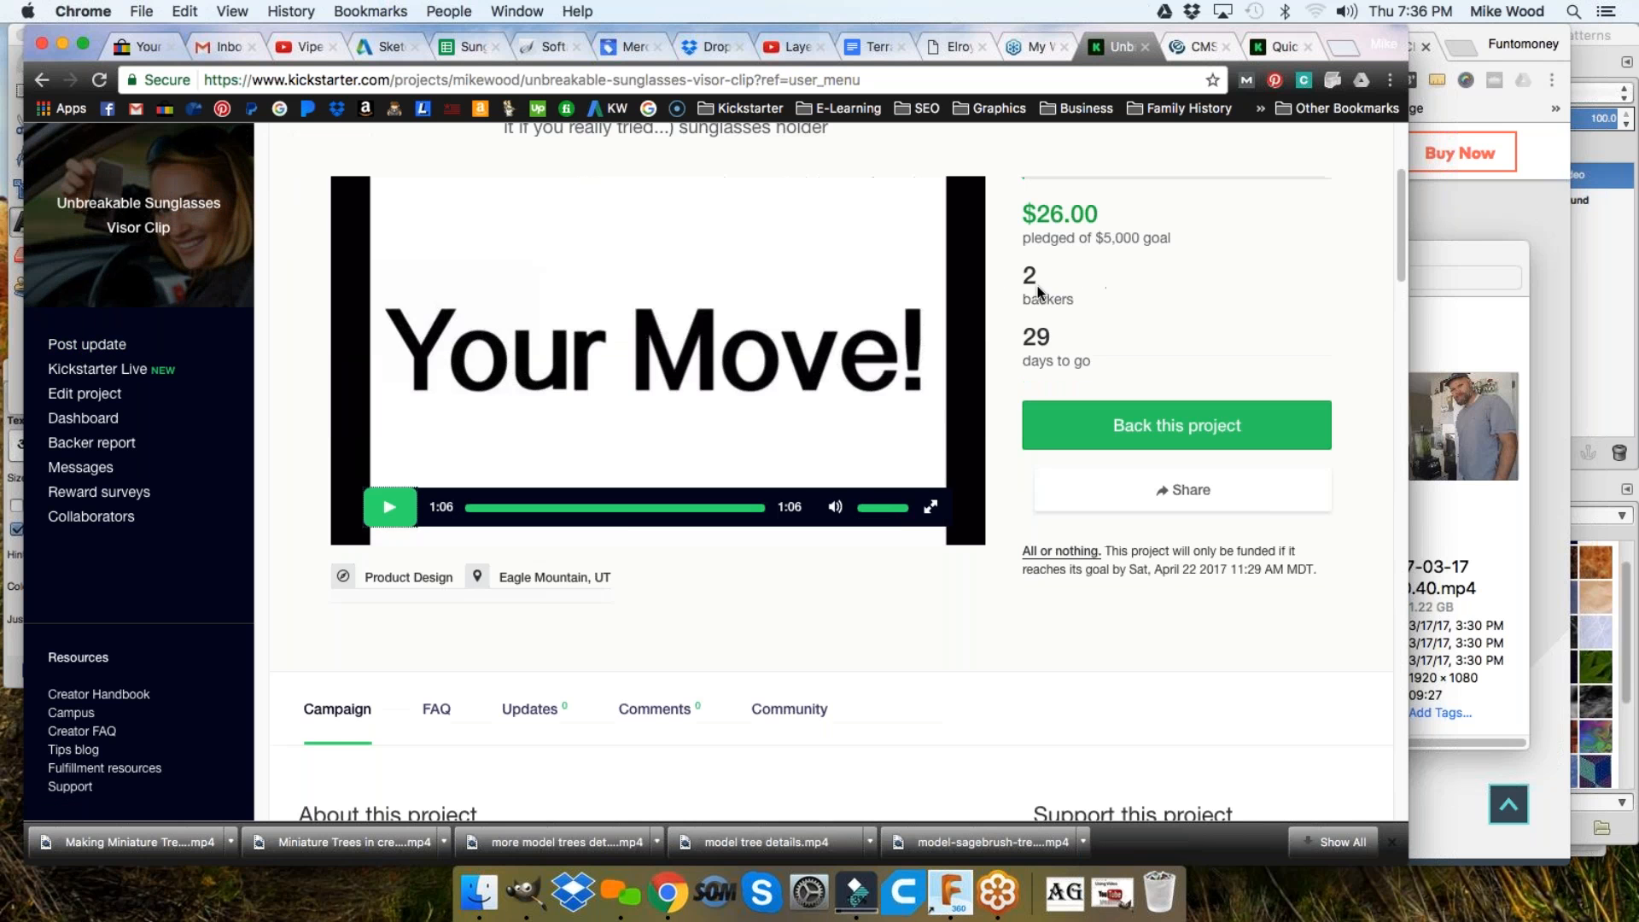
{"action": "scroll", "coordinate": [1040, 293], "scroll_direction": "down", "scroll_amount": 8}
{"action": "scroll", "coordinate": [996, 432], "scroll_direction": "up", "scroll_amount": 12}
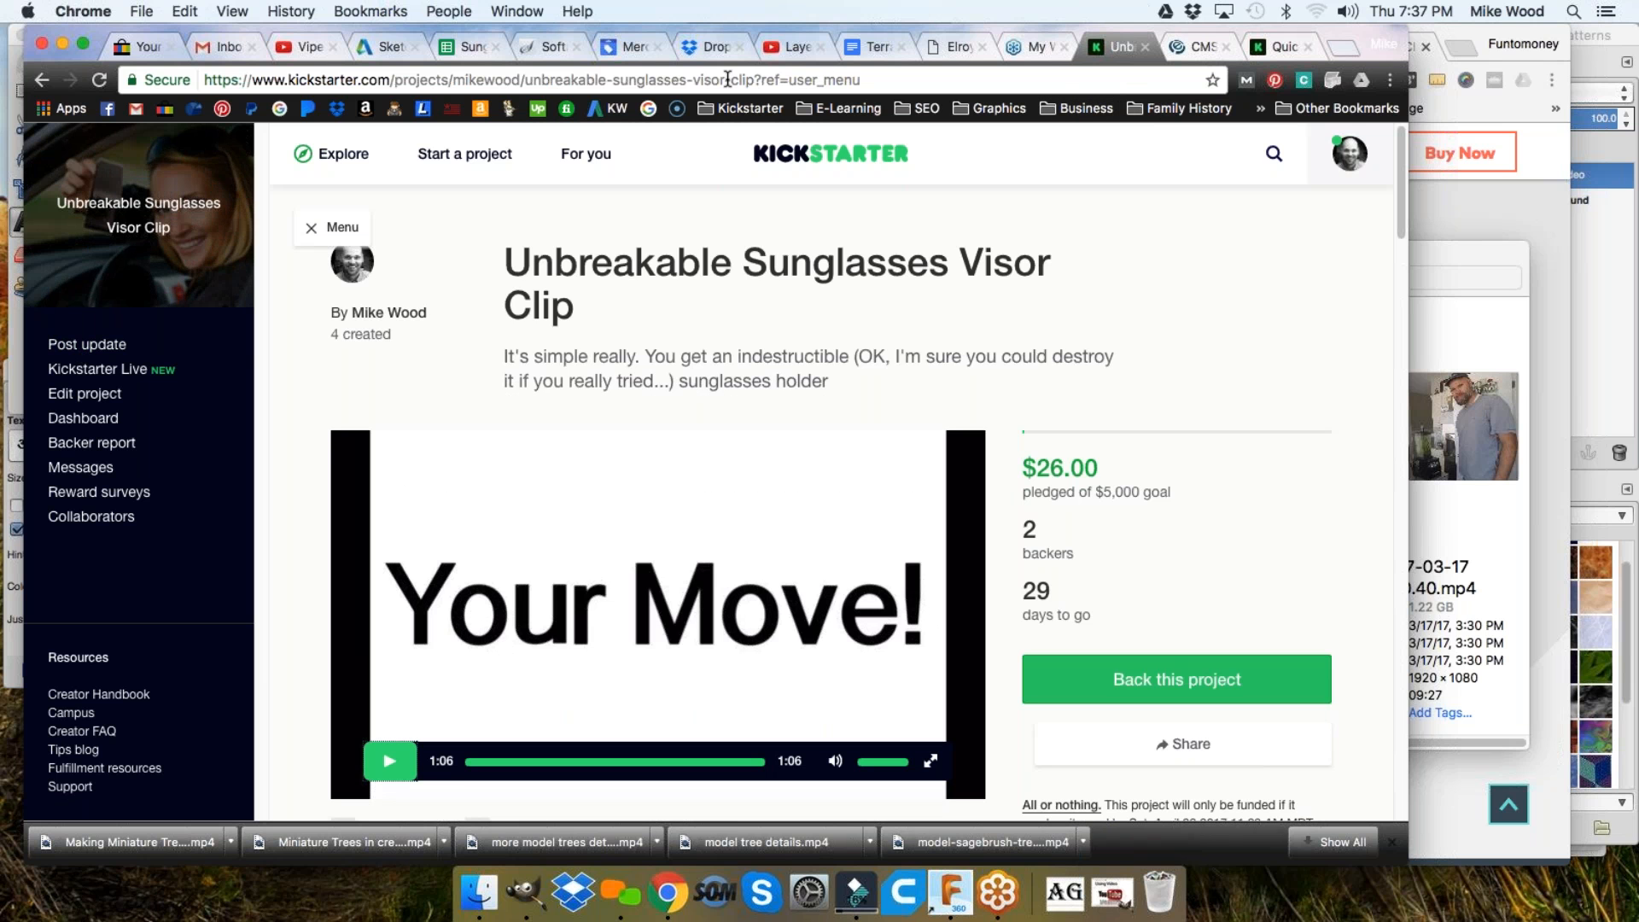
Load Facebook in place of the Autodesk forum page, open the Unbreakableclips page and dismiss its new-page tips
{"action": "left_click", "coordinate": [379, 58]}
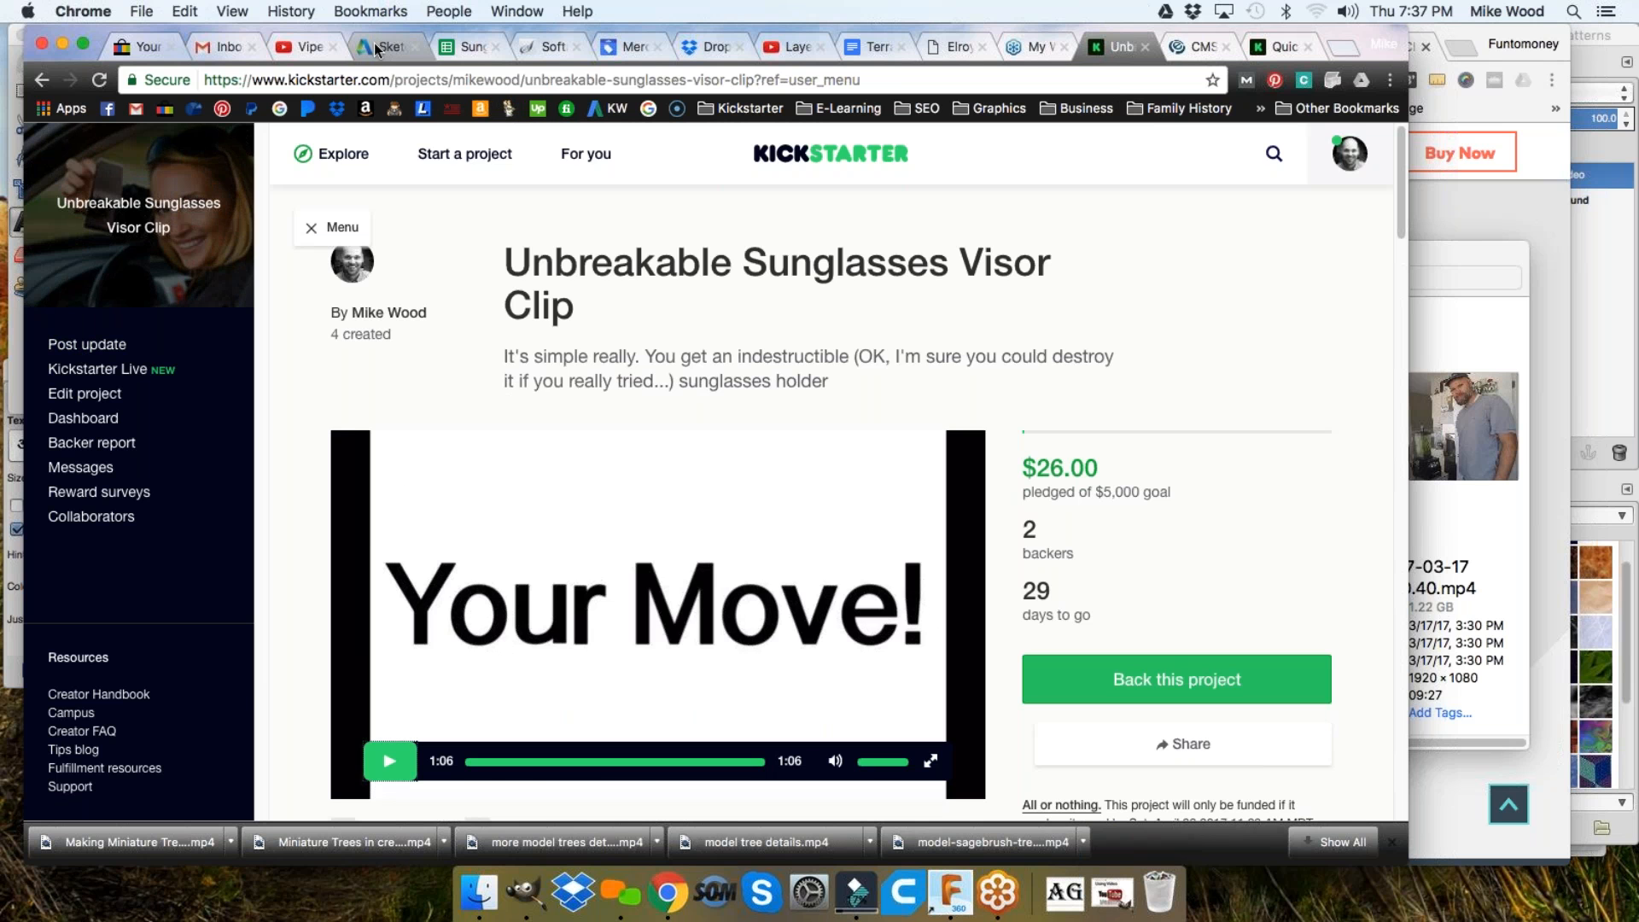
{"action": "left_click", "coordinate": [377, 79]}
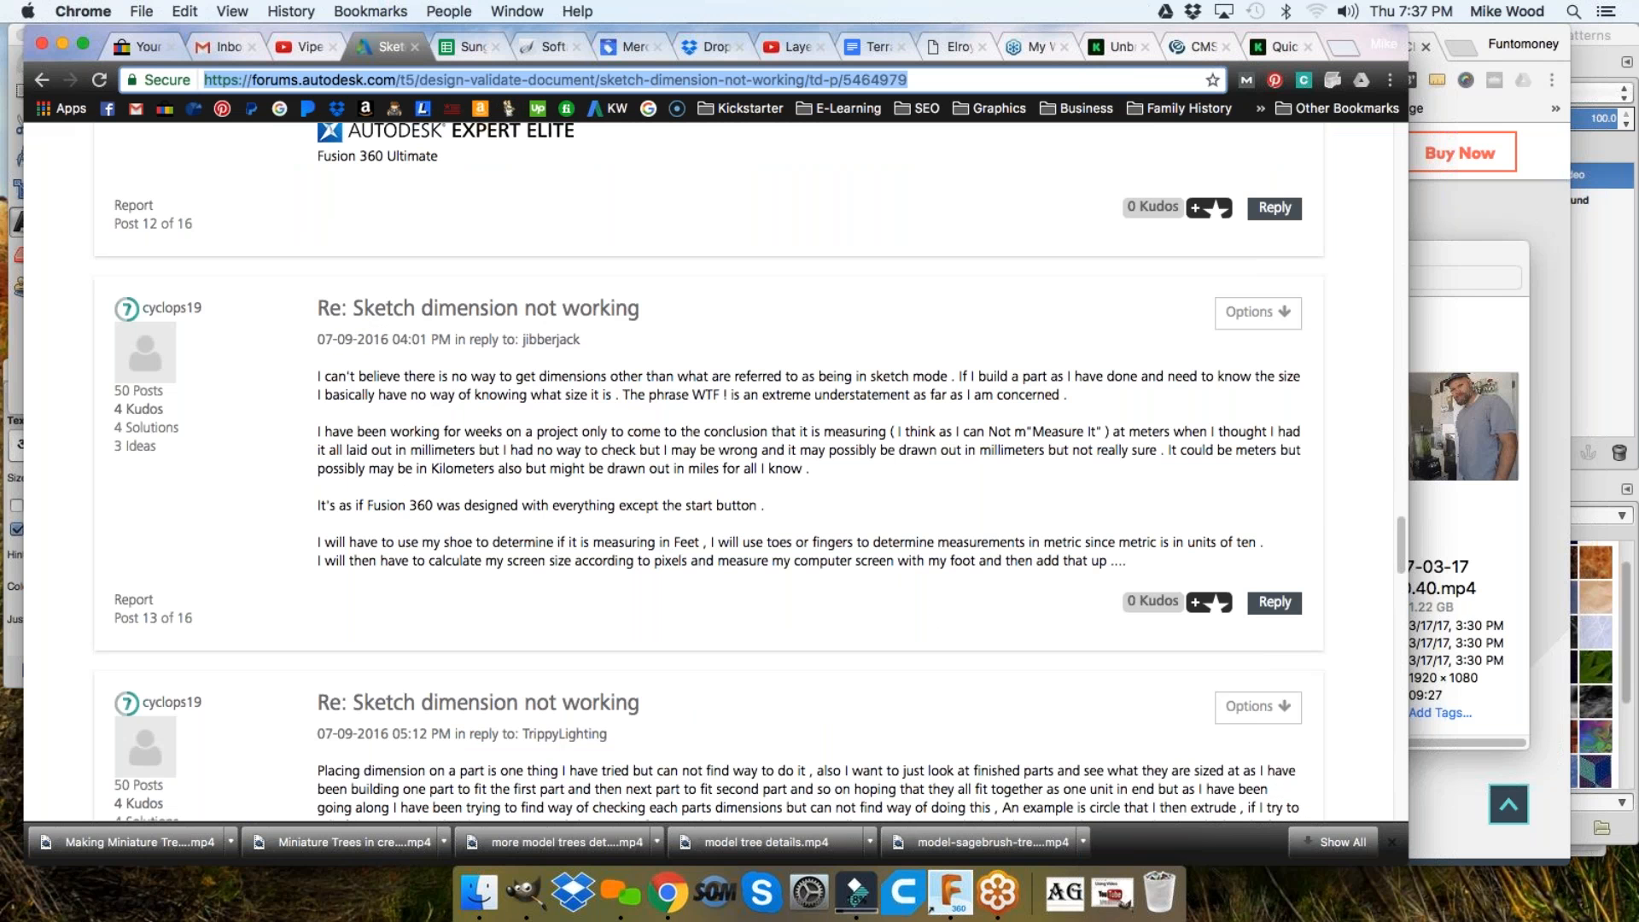
{"action": "left_click", "coordinate": [104, 112]}
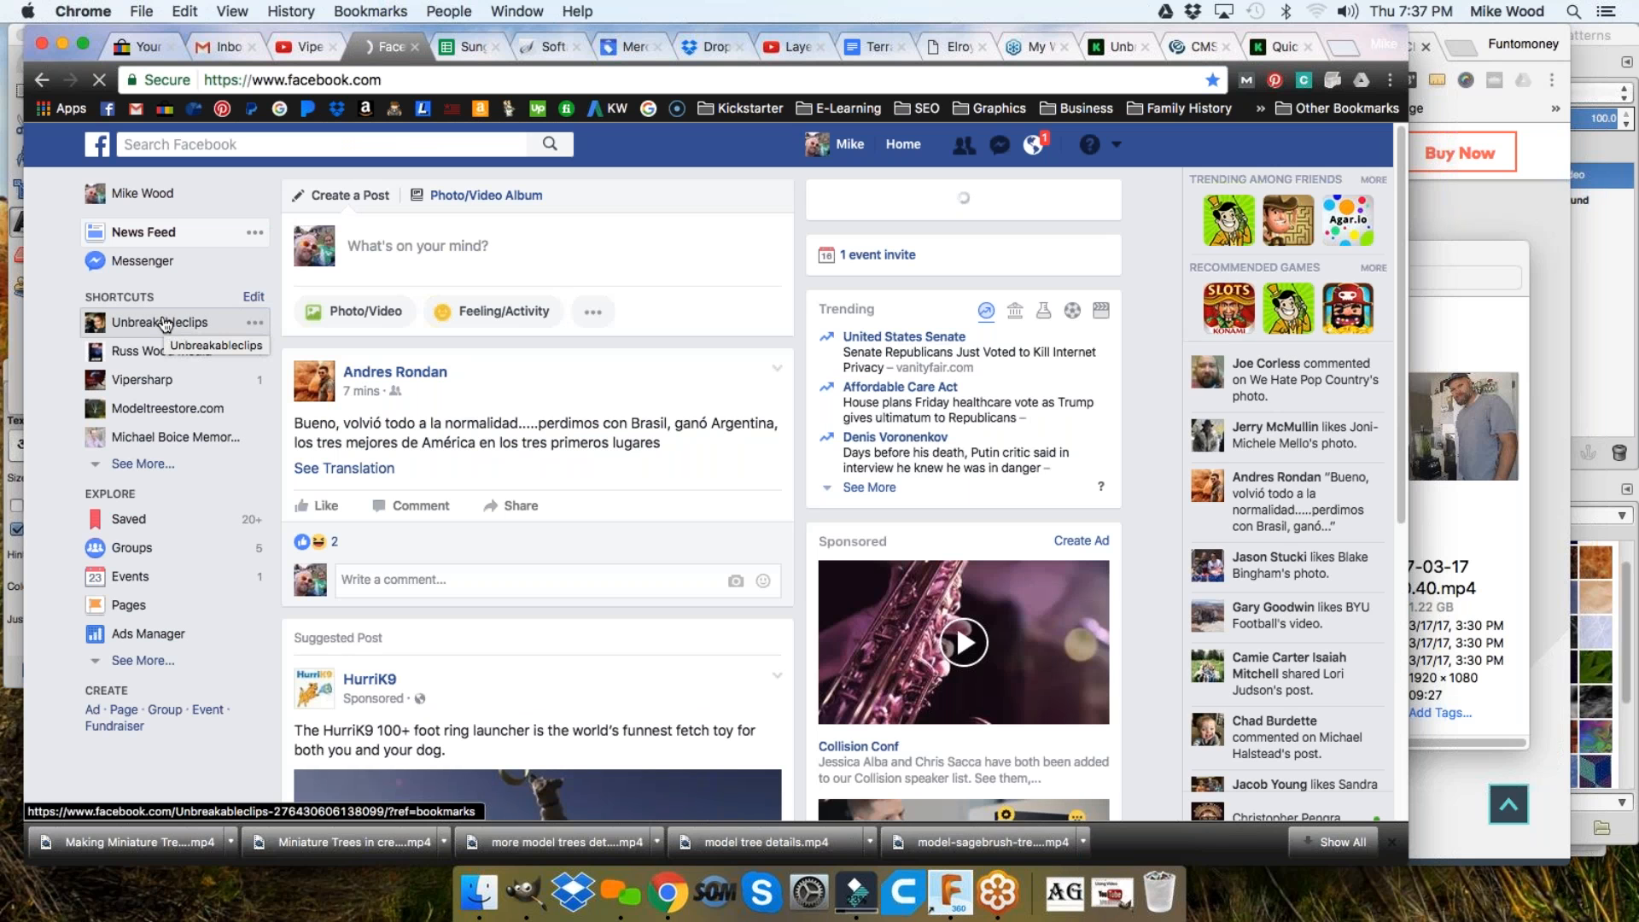
{"action": "left_click", "coordinate": [162, 323]}
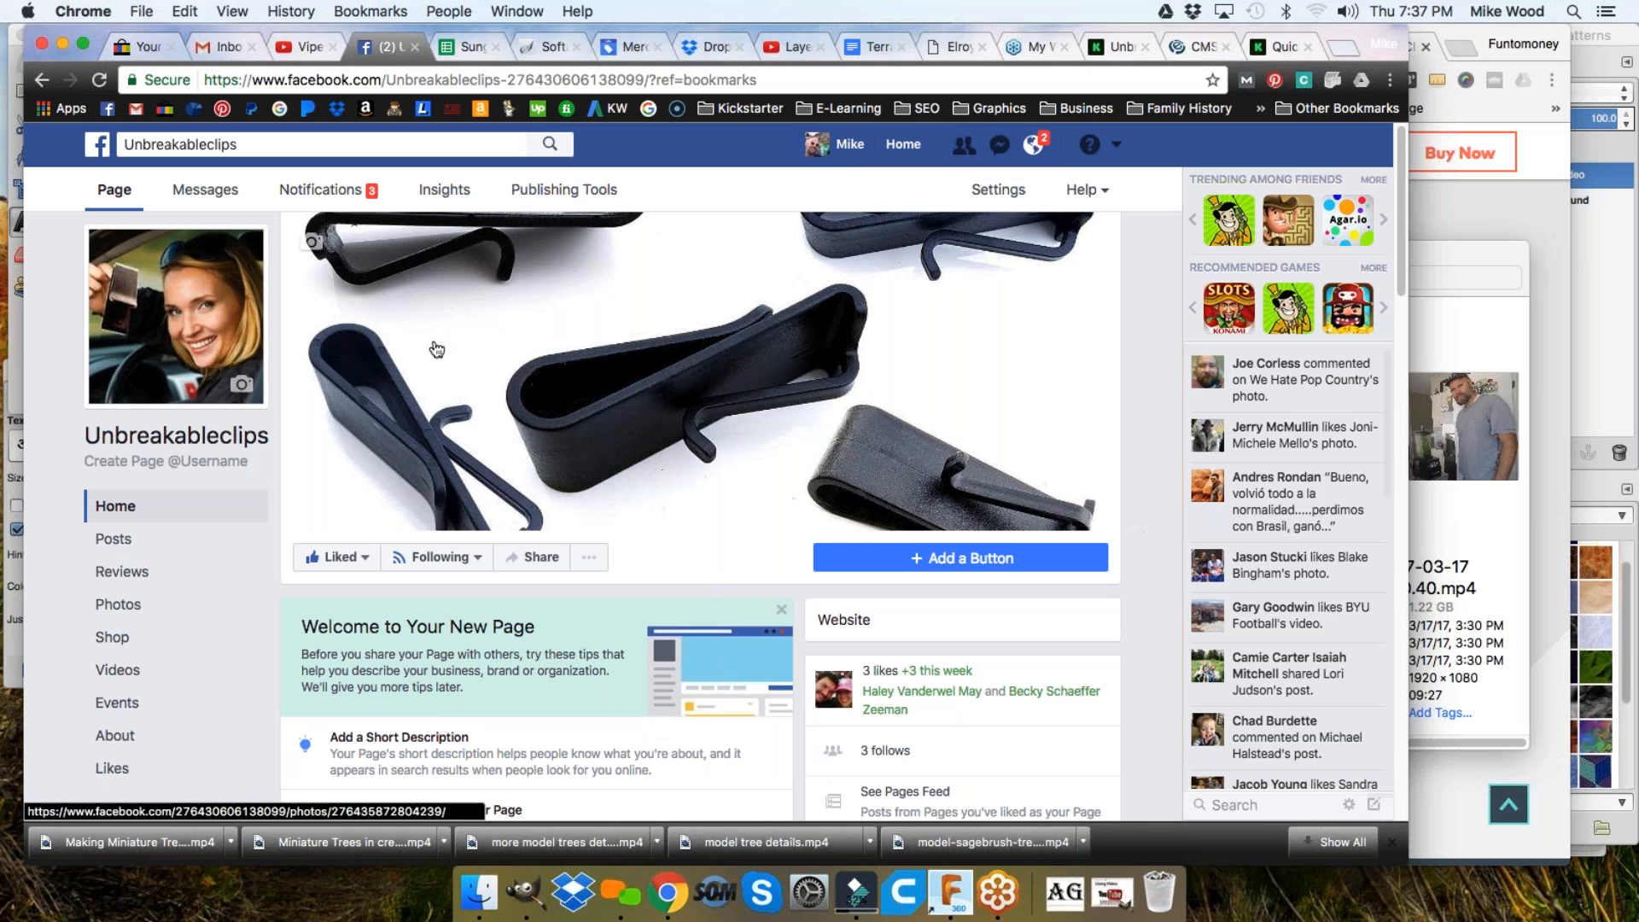
{"action": "scroll", "coordinate": [930, 467], "scroll_direction": "down", "scroll_amount": 3}
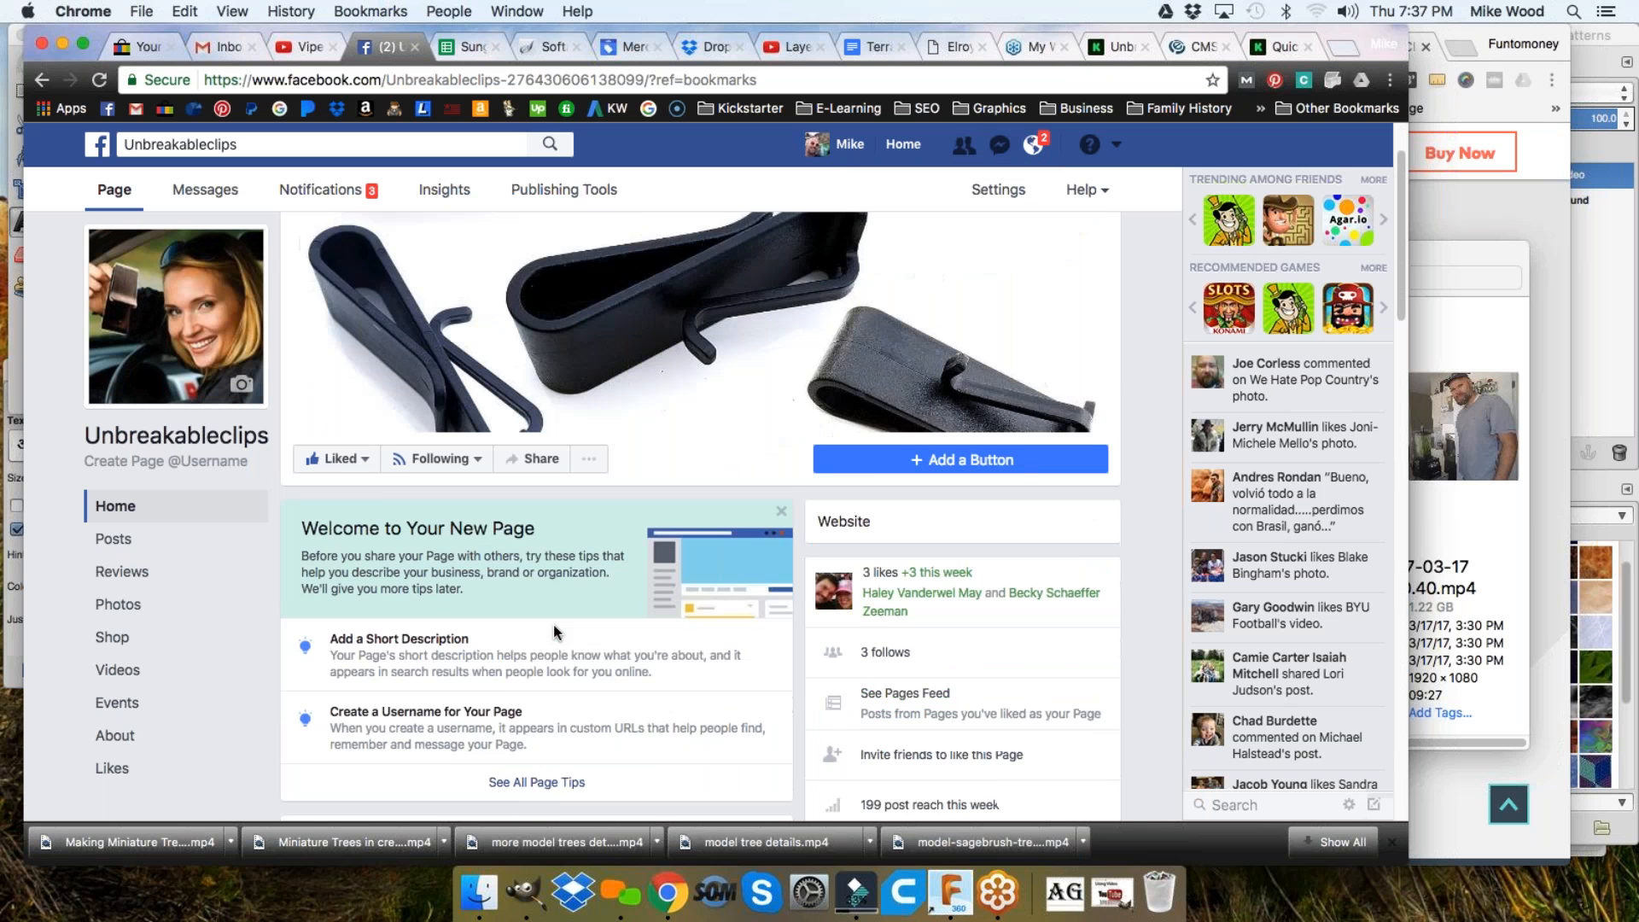
{"action": "left_click", "coordinate": [781, 417]}
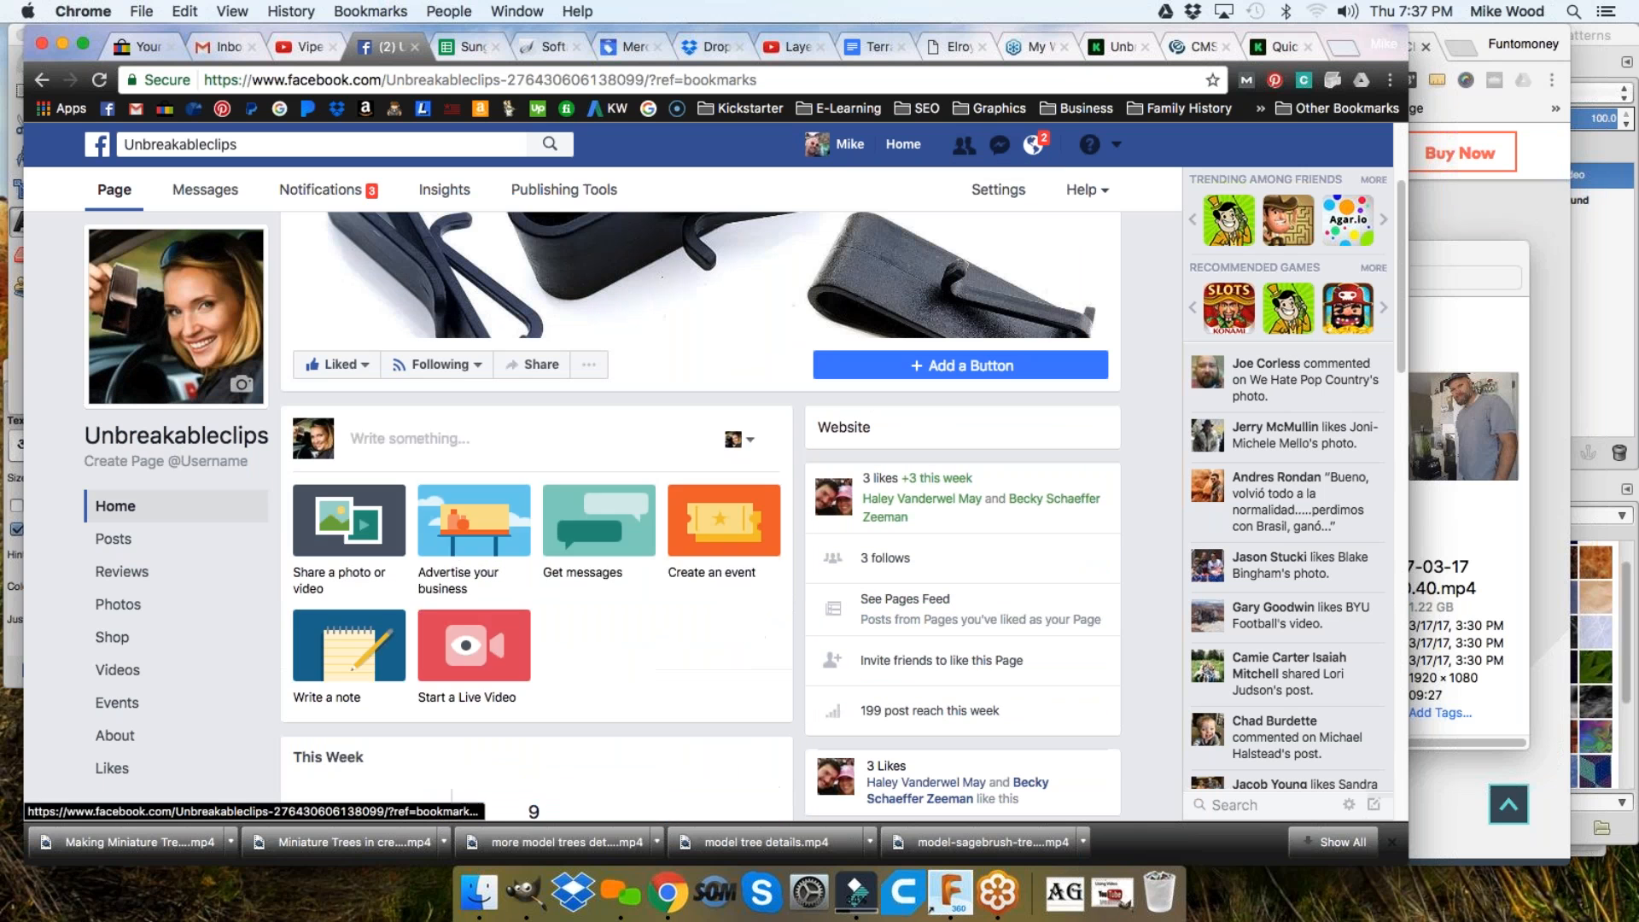
Draft a post on the Unbreakableclips page reading "My Unbreakable Visor Clip Testimonial." followed by a line break
{"action": "left_click", "coordinate": [374, 447]}
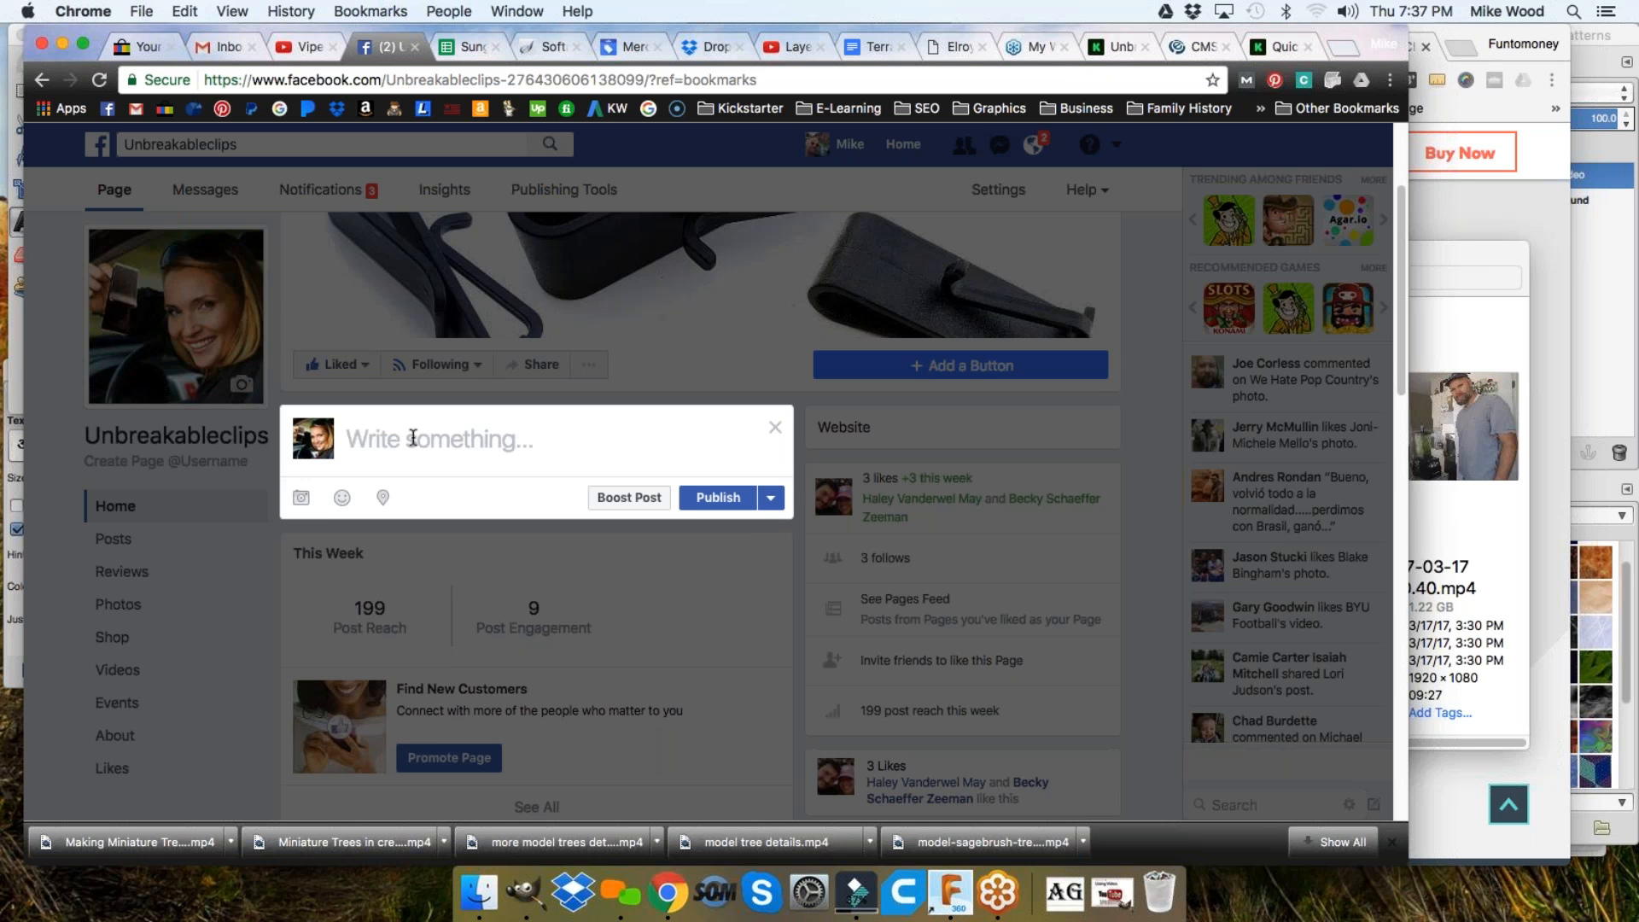
{"action": "type", "text": "My"}
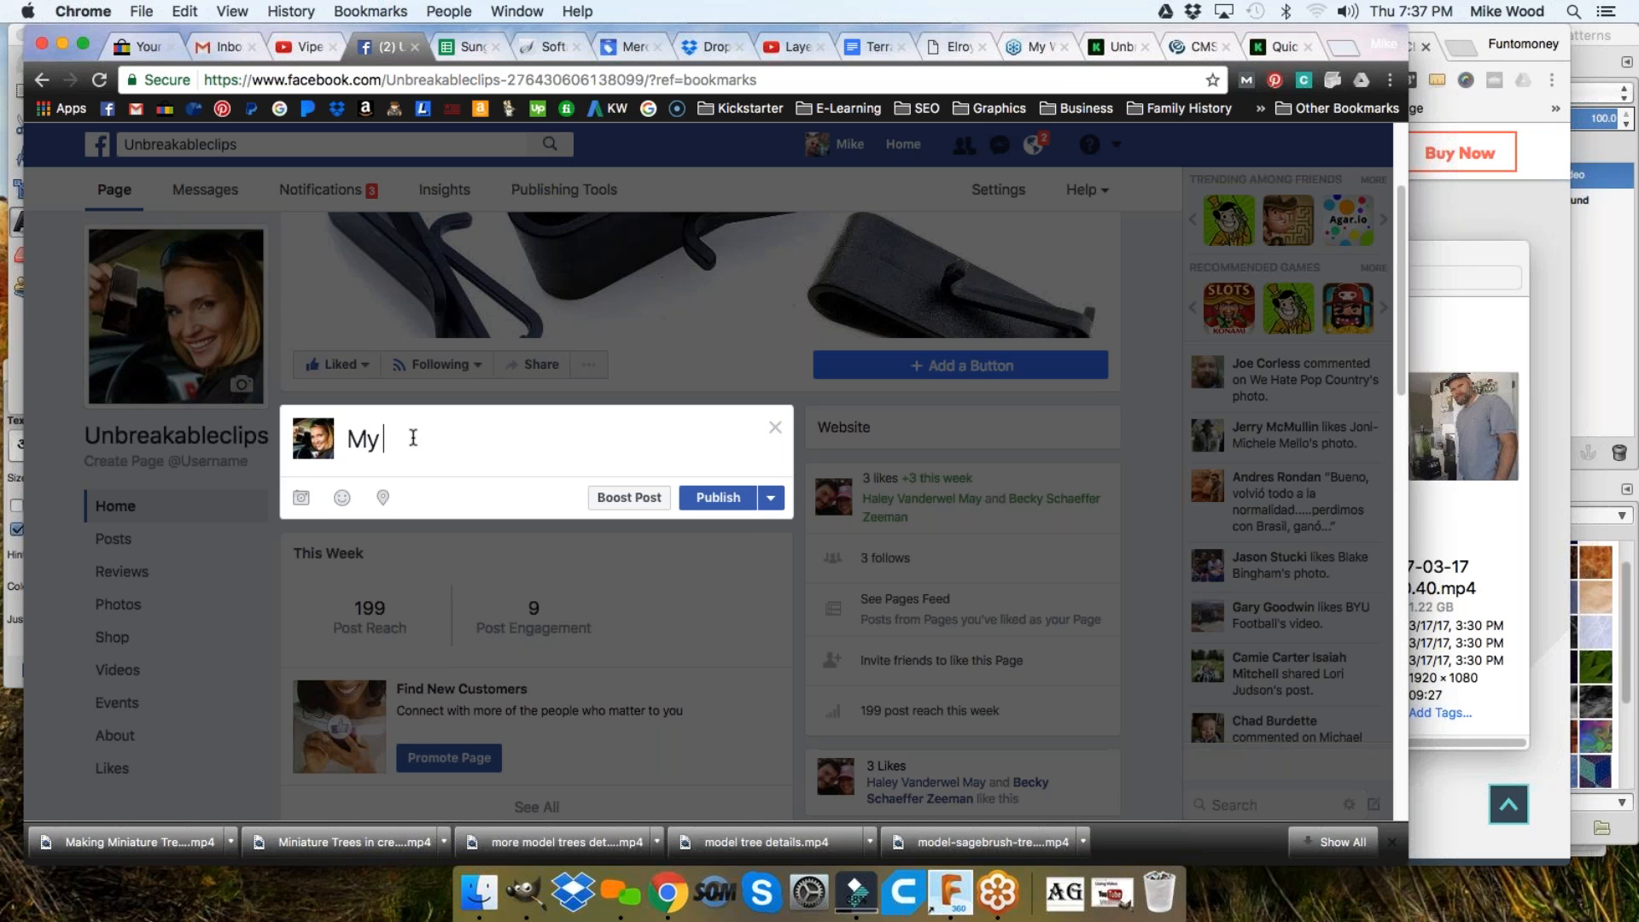
{"action": "type", "text": " Unbreakable Visor Clip Testimonial."}
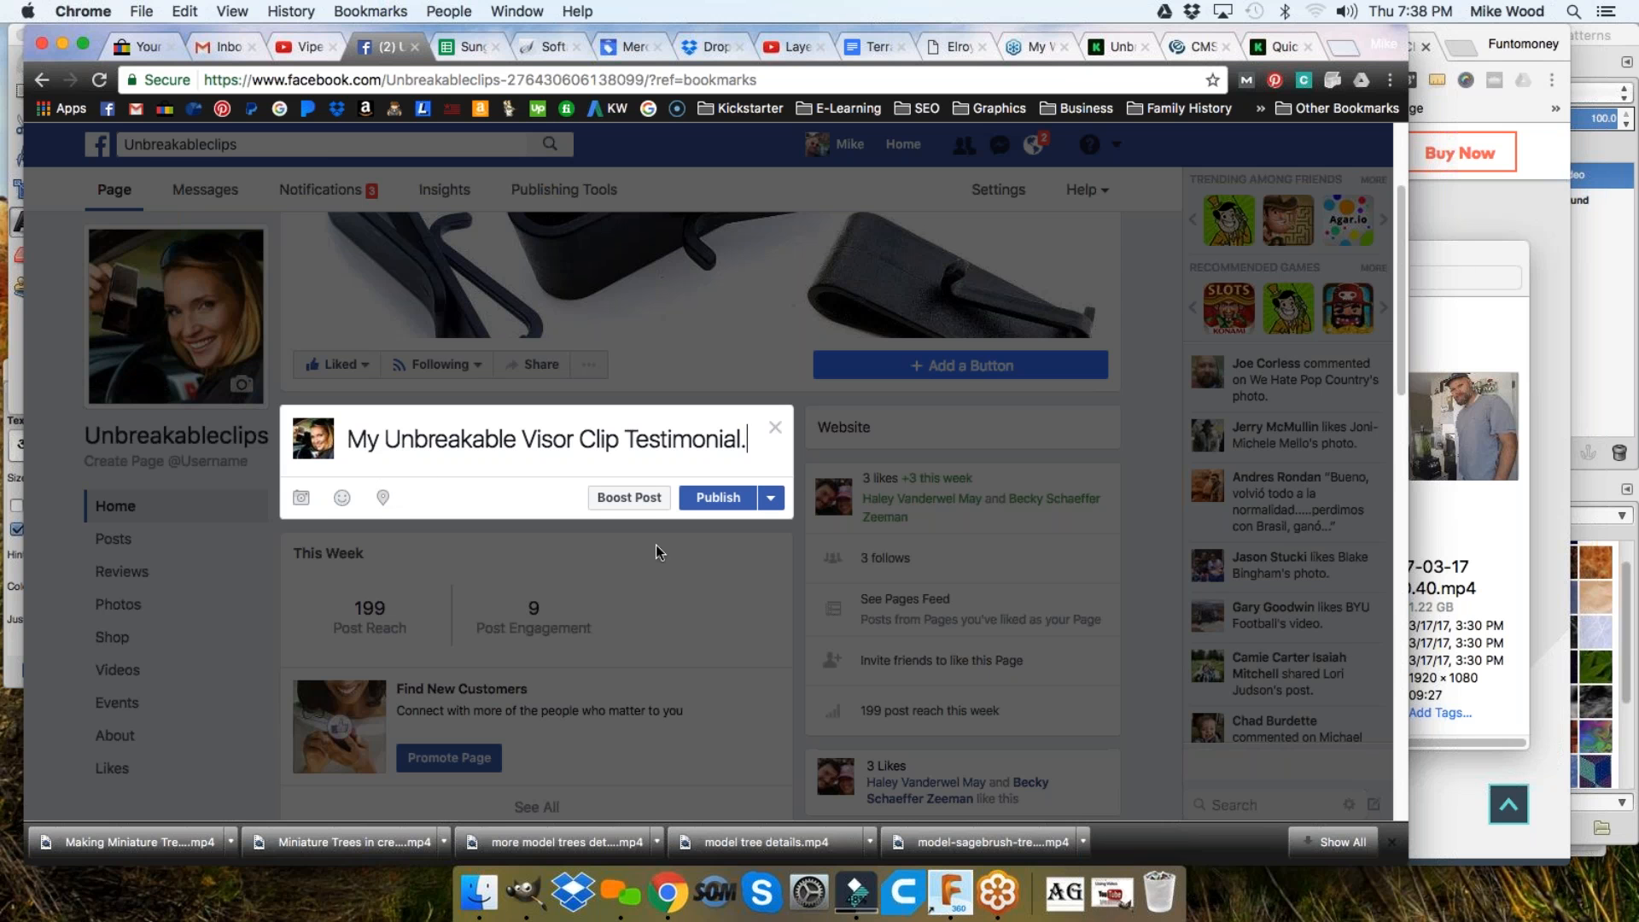
{"action": "key", "text": "Return"}
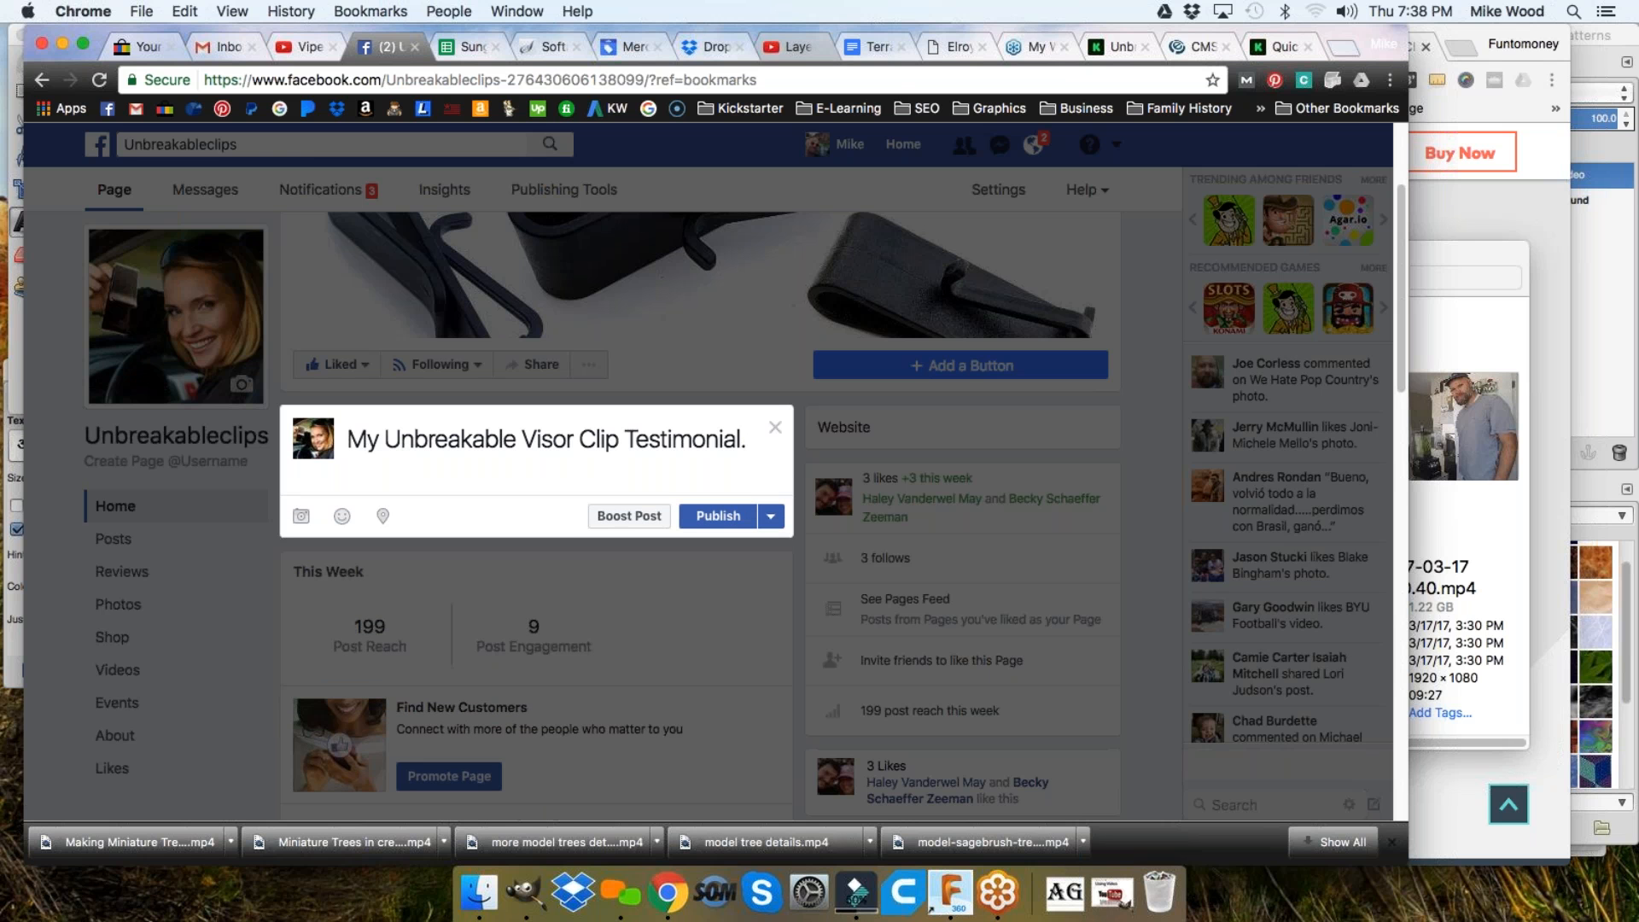
Switch YouTube from the Viper Sharp account to the owner's personal account and open the video upload page
{"action": "left_click", "coordinate": [297, 51]}
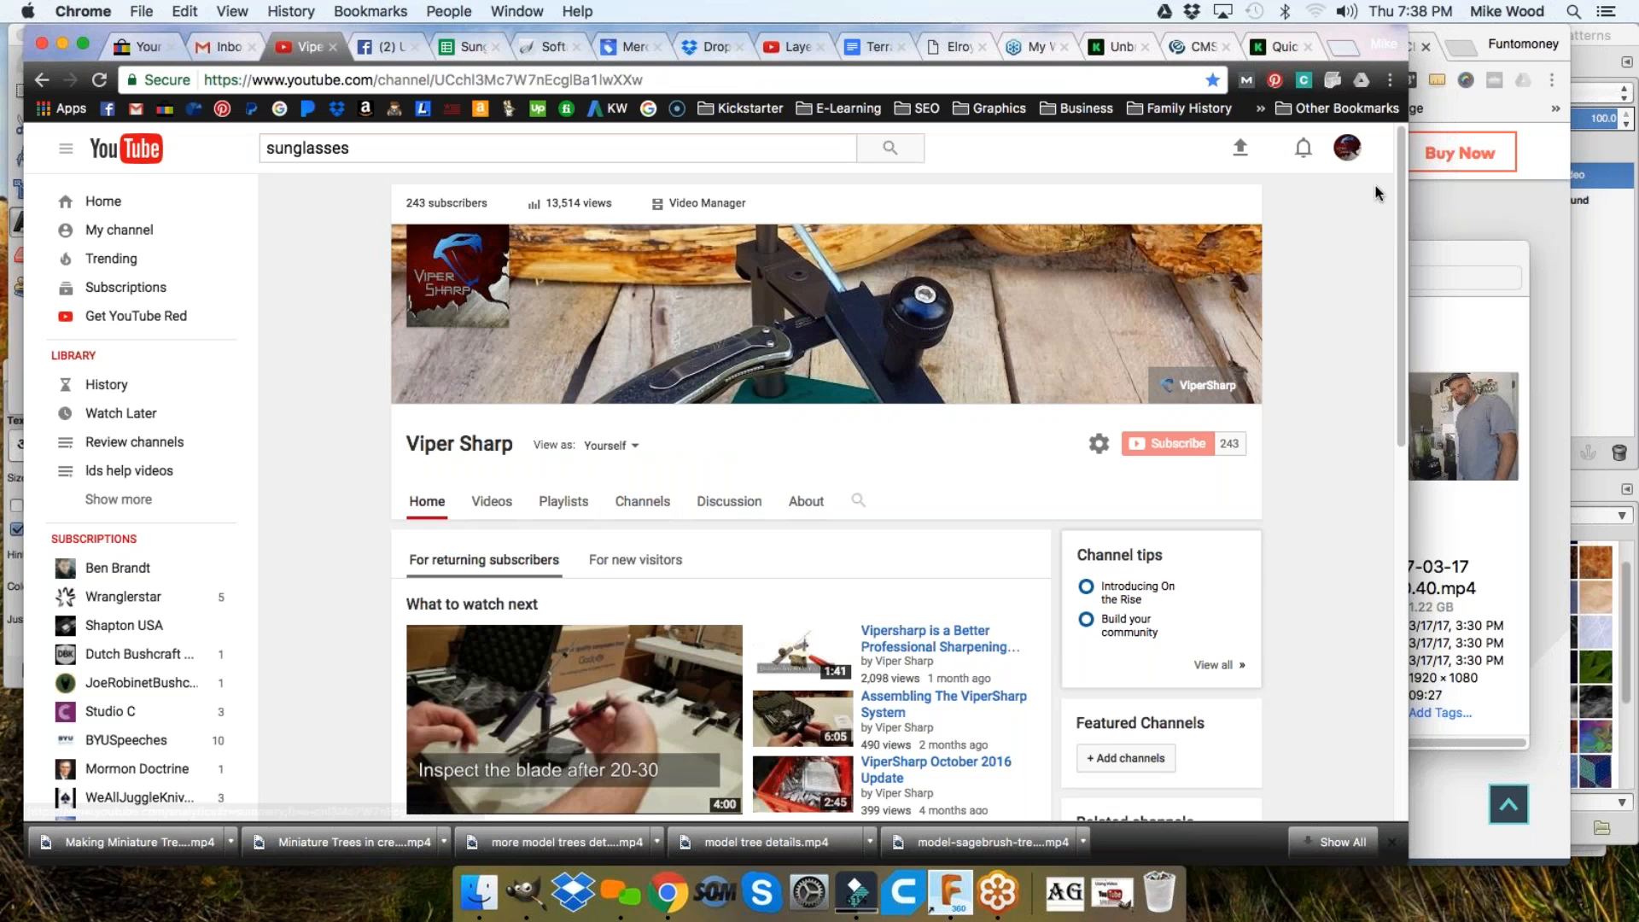
{"action": "left_click", "coordinate": [1348, 150]}
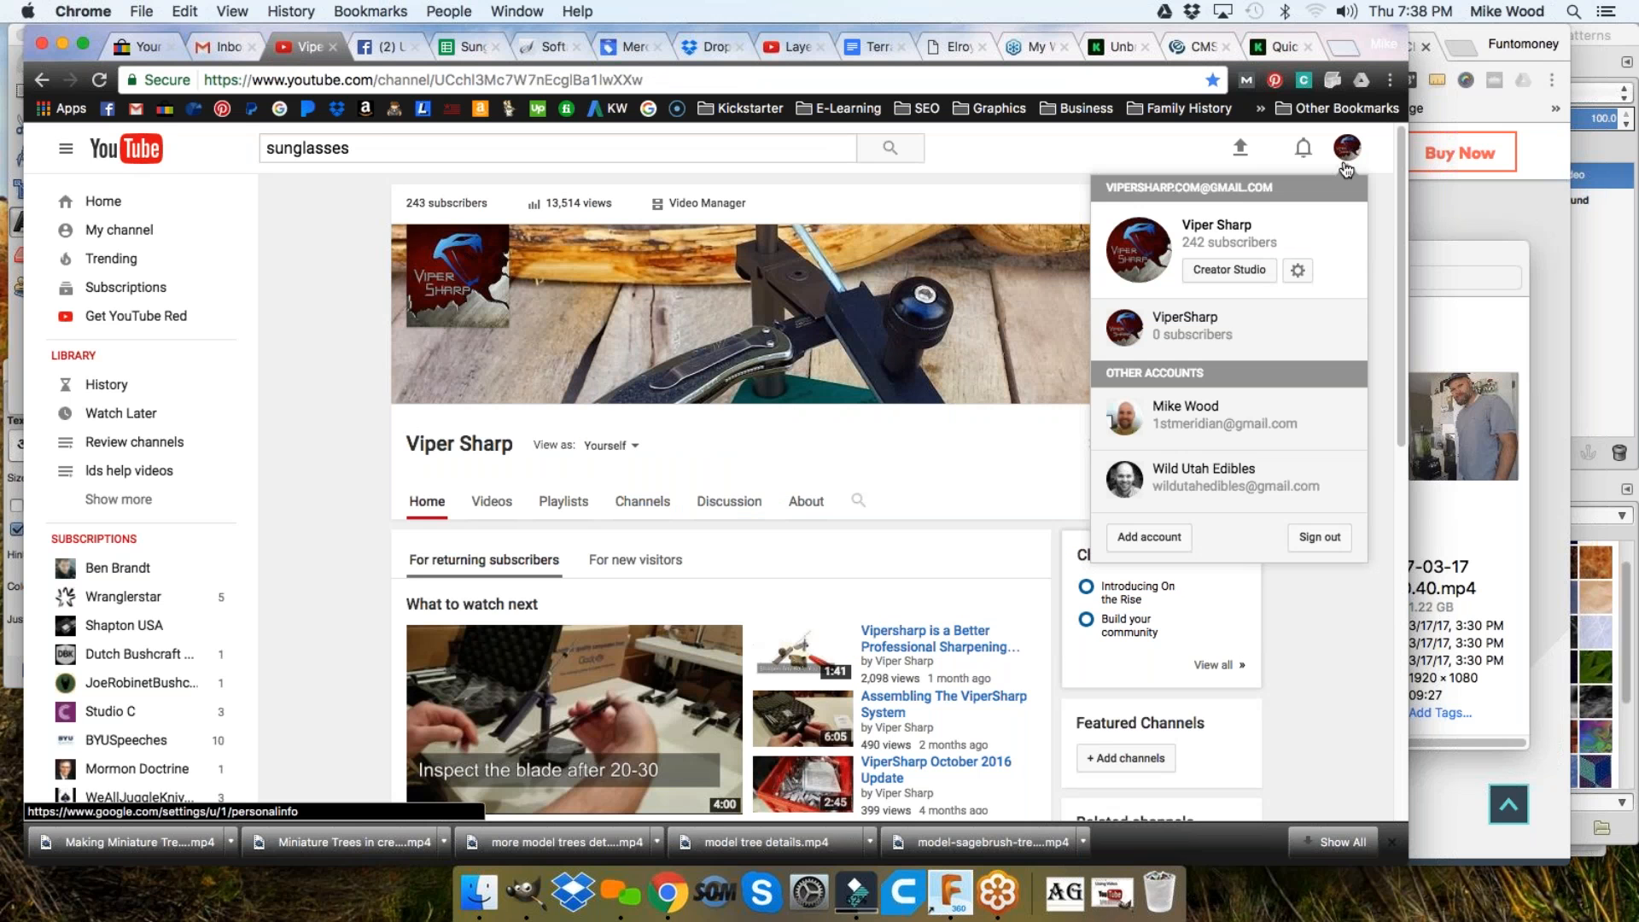
{"action": "left_click", "coordinate": [1221, 421]}
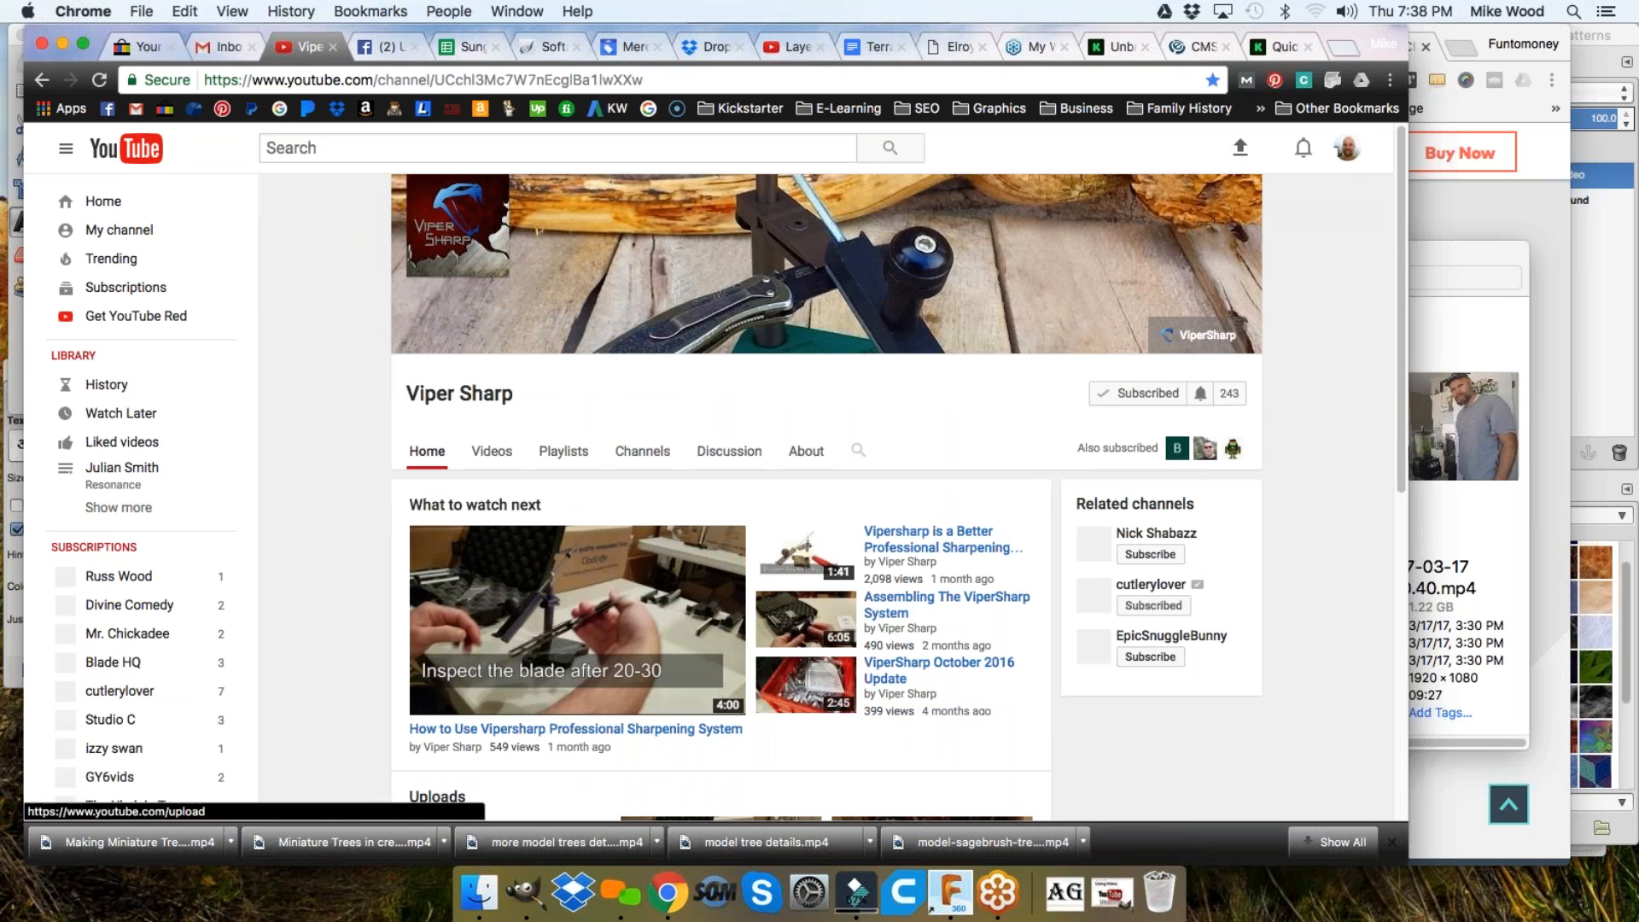
{"action": "left_click", "coordinate": [1240, 149]}
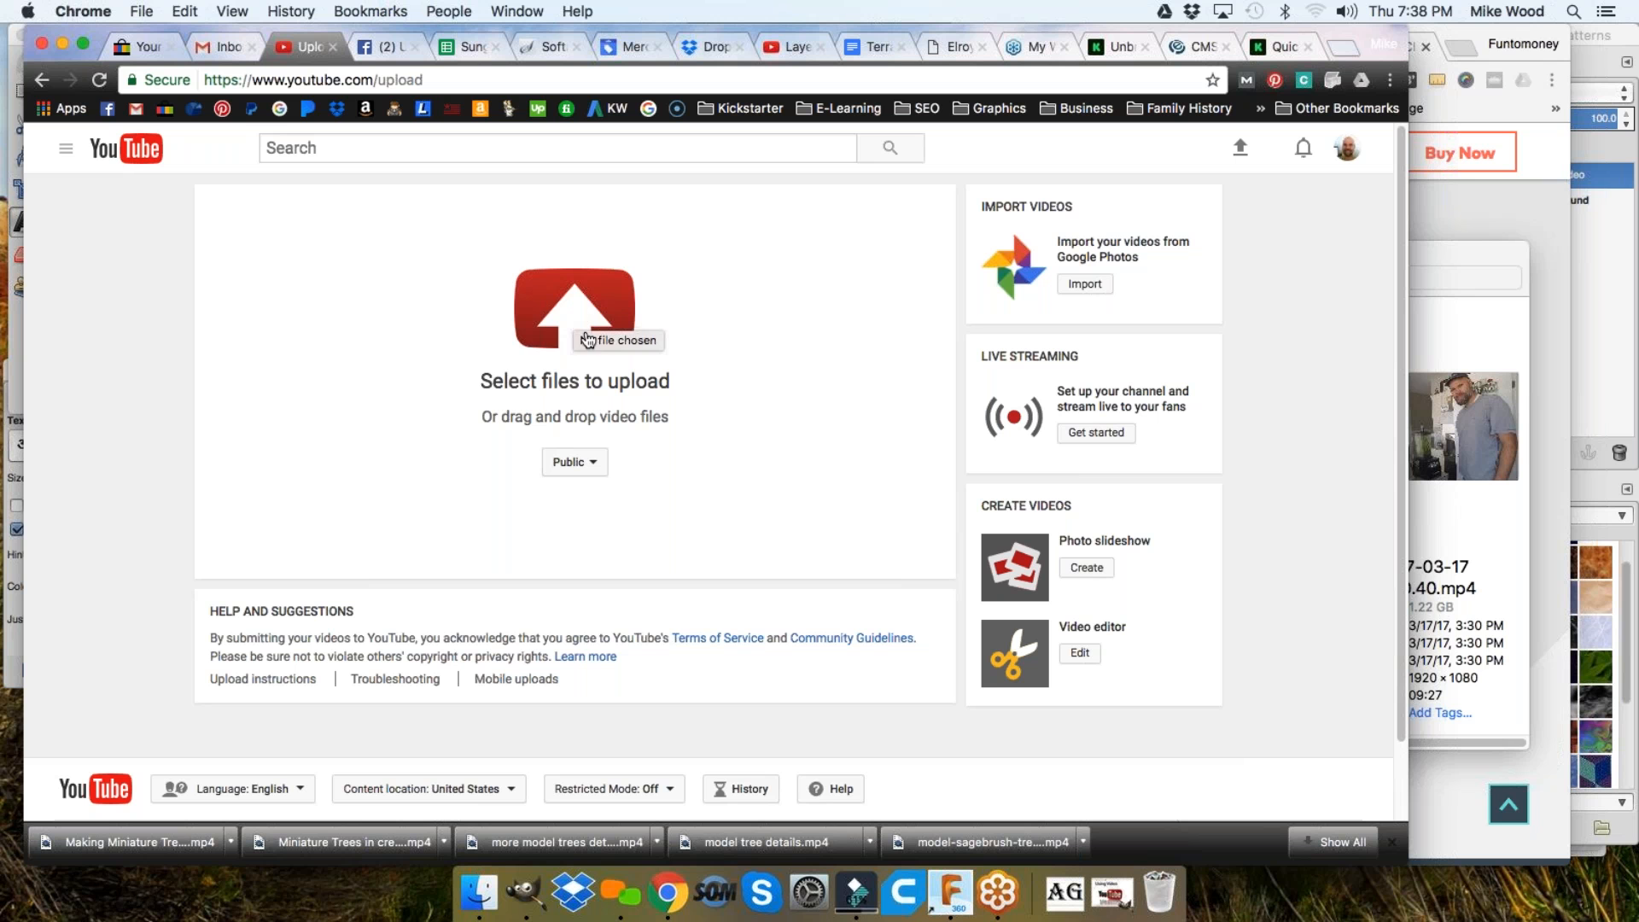
Check the export progress in Filmora and return to the YouTube upload page in Chrome
{"action": "left_click", "coordinate": [858, 893]}
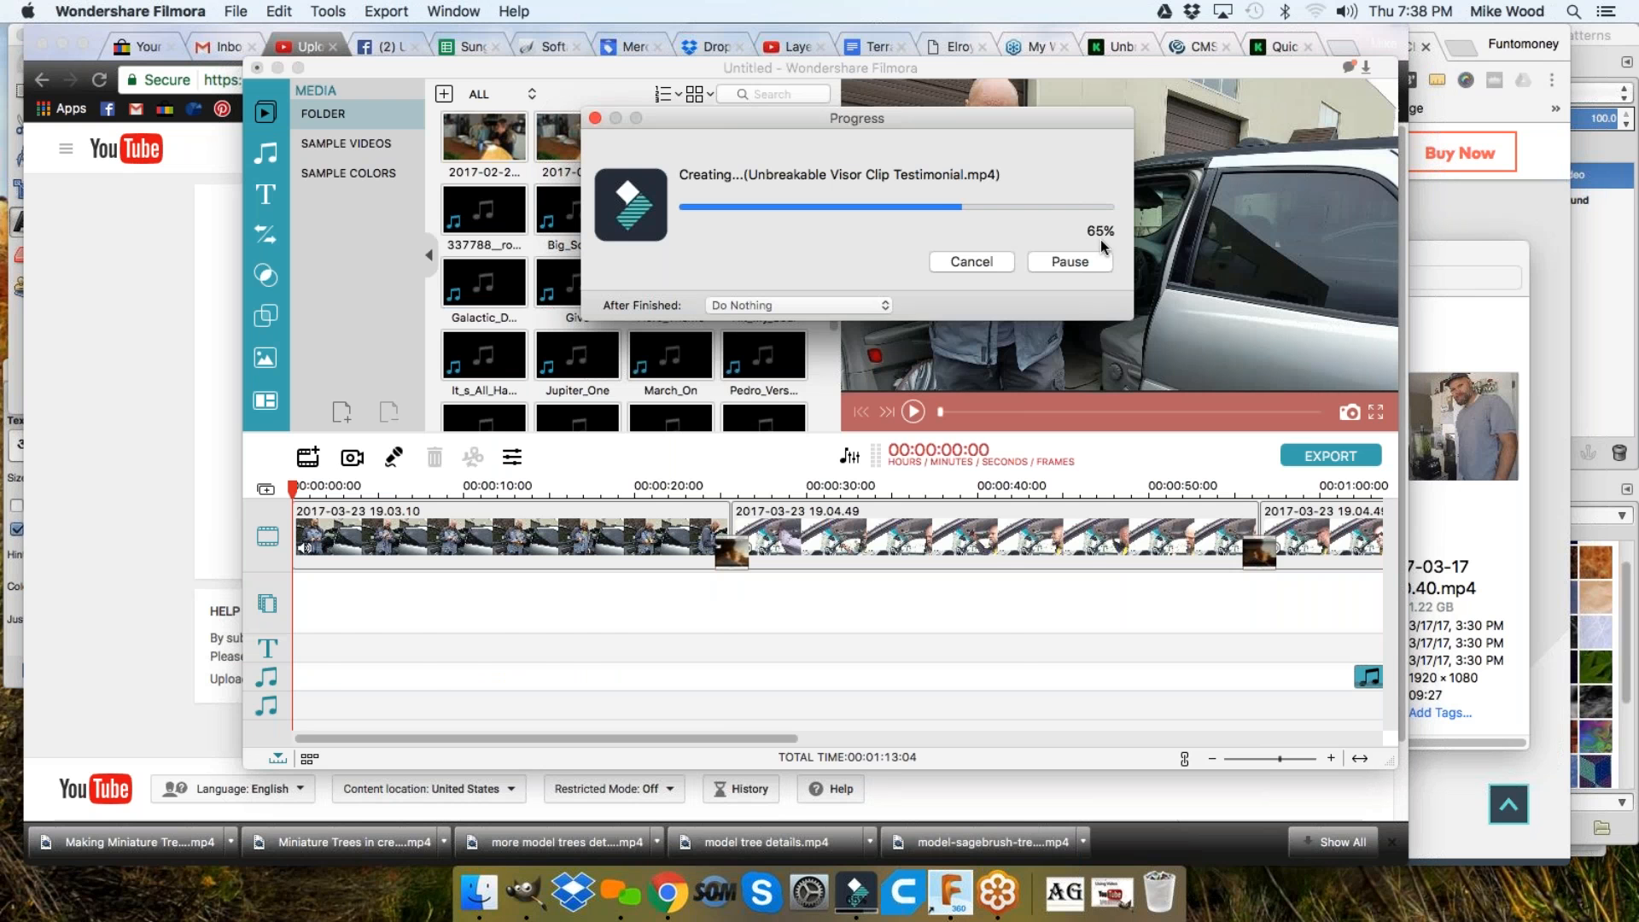
{"action": "left_click", "coordinate": [234, 416]}
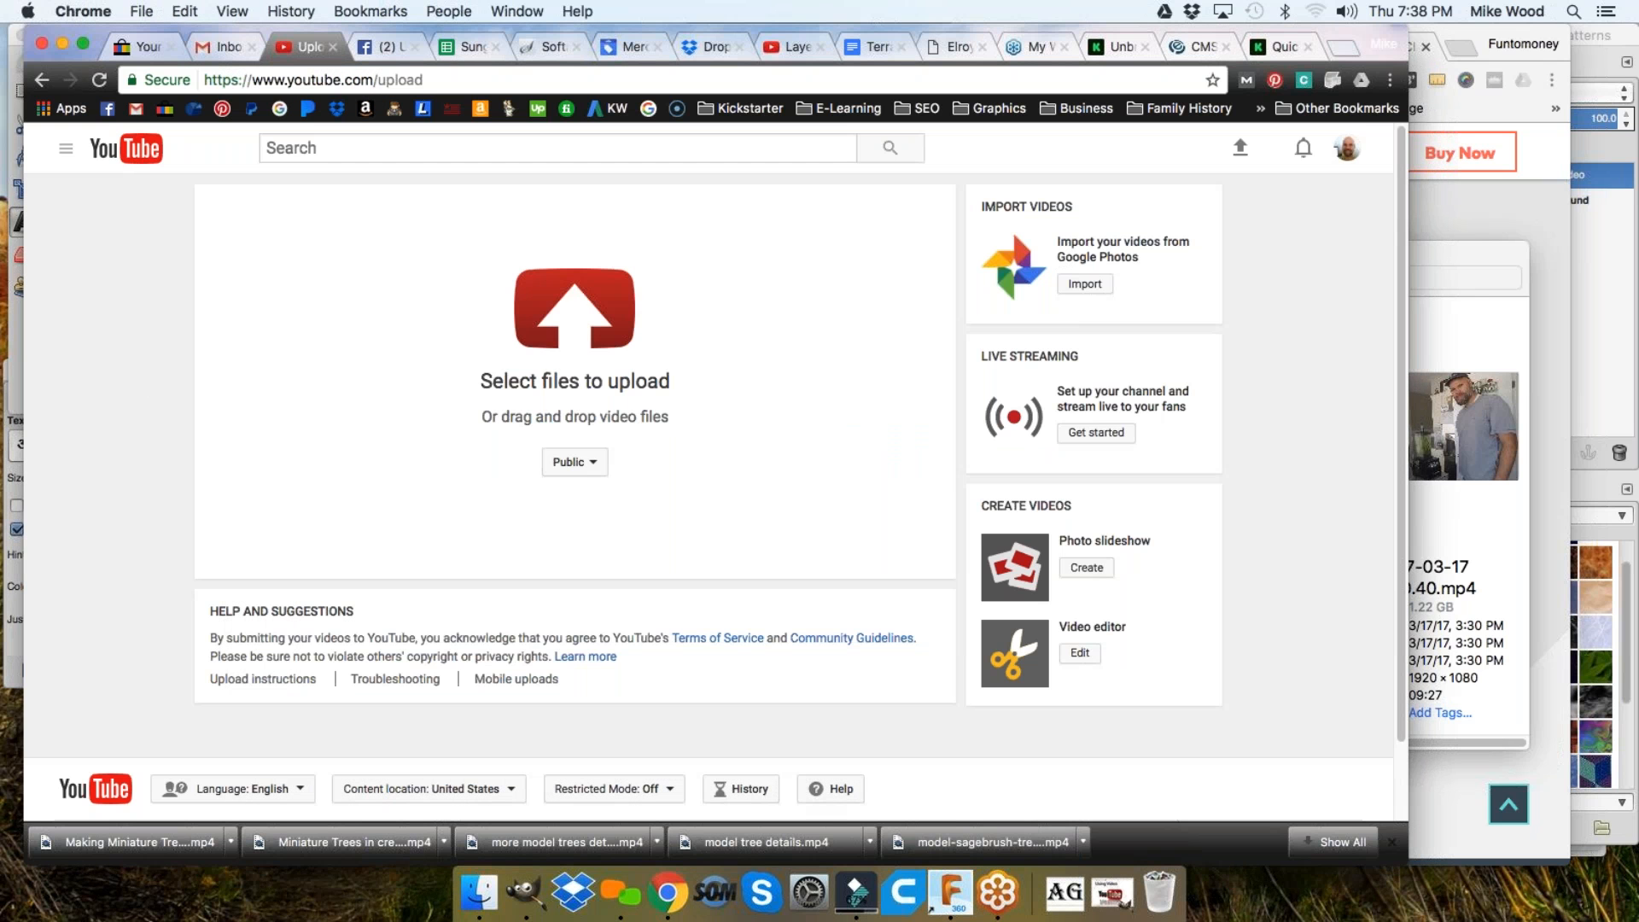
Browse for the upload file in Dropbox > Kickstarter > Visor-clip > Video > 2017, and recheck the export progress in Filmora
{"action": "left_click", "coordinate": [577, 317]}
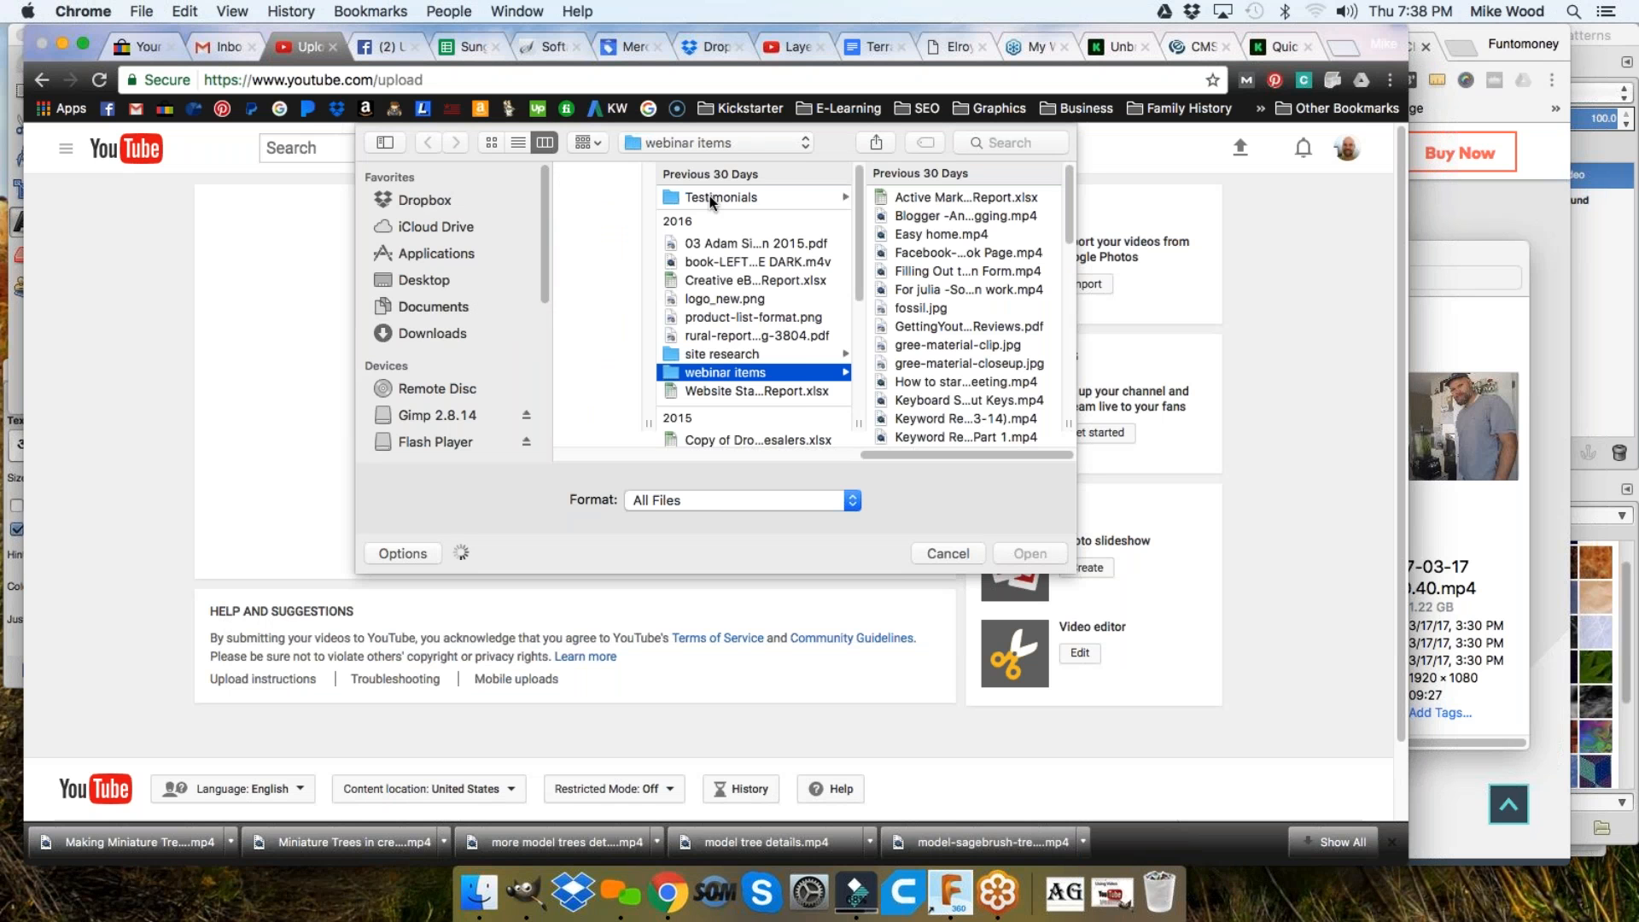
{"action": "left_click", "coordinate": [718, 142]}
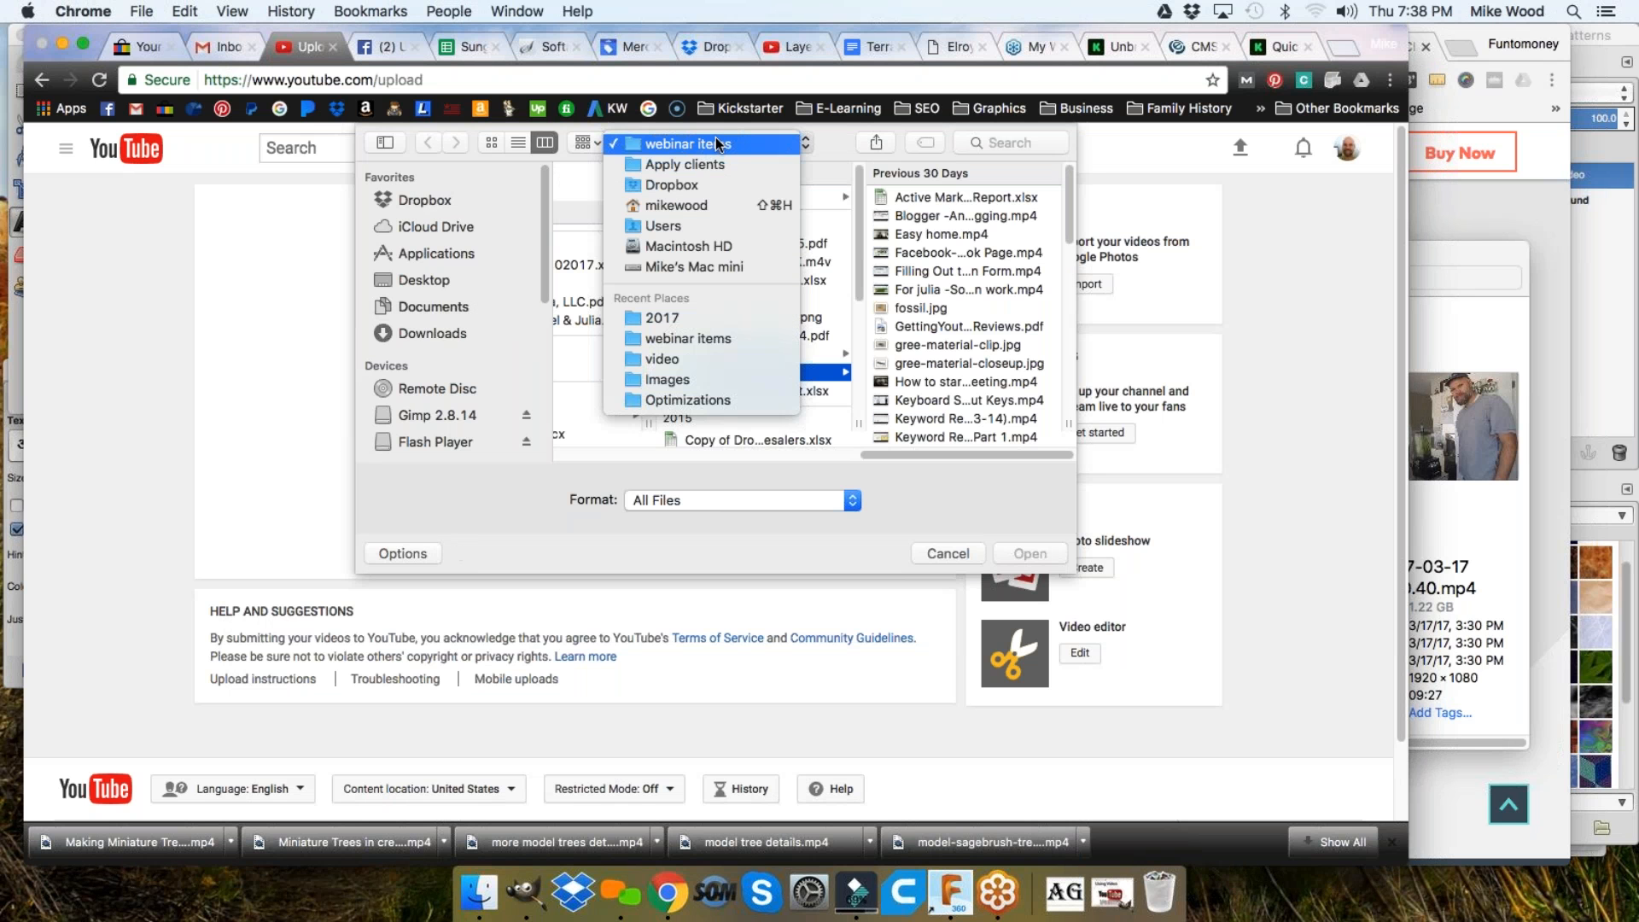
{"action": "left_click", "coordinate": [697, 183]}
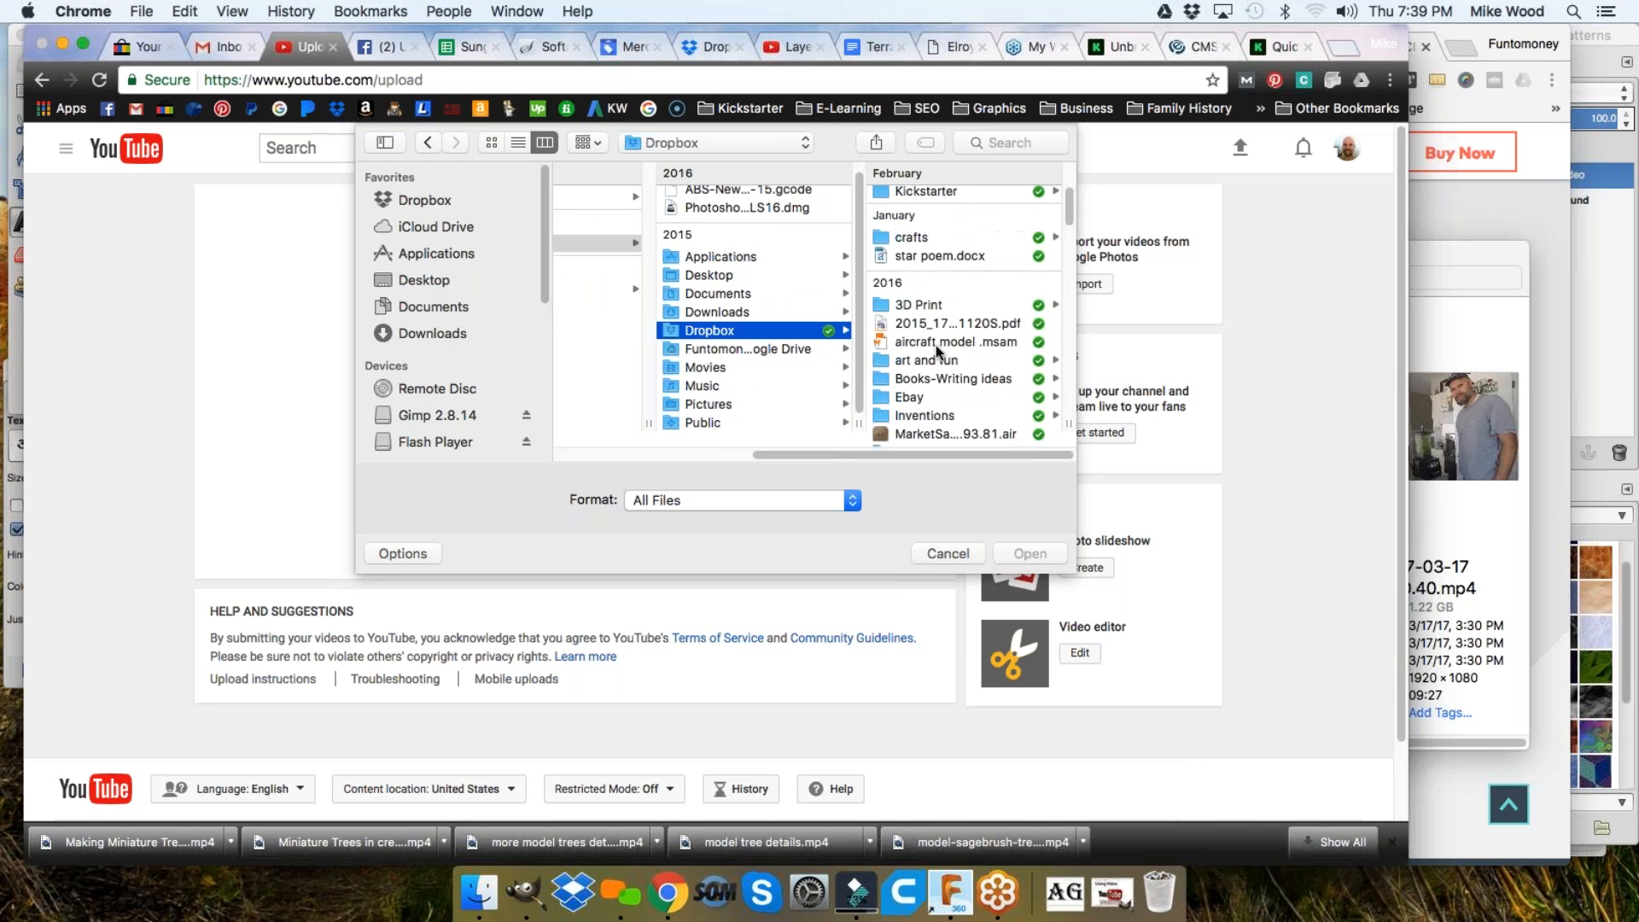
{"action": "left_click", "coordinate": [929, 370]}
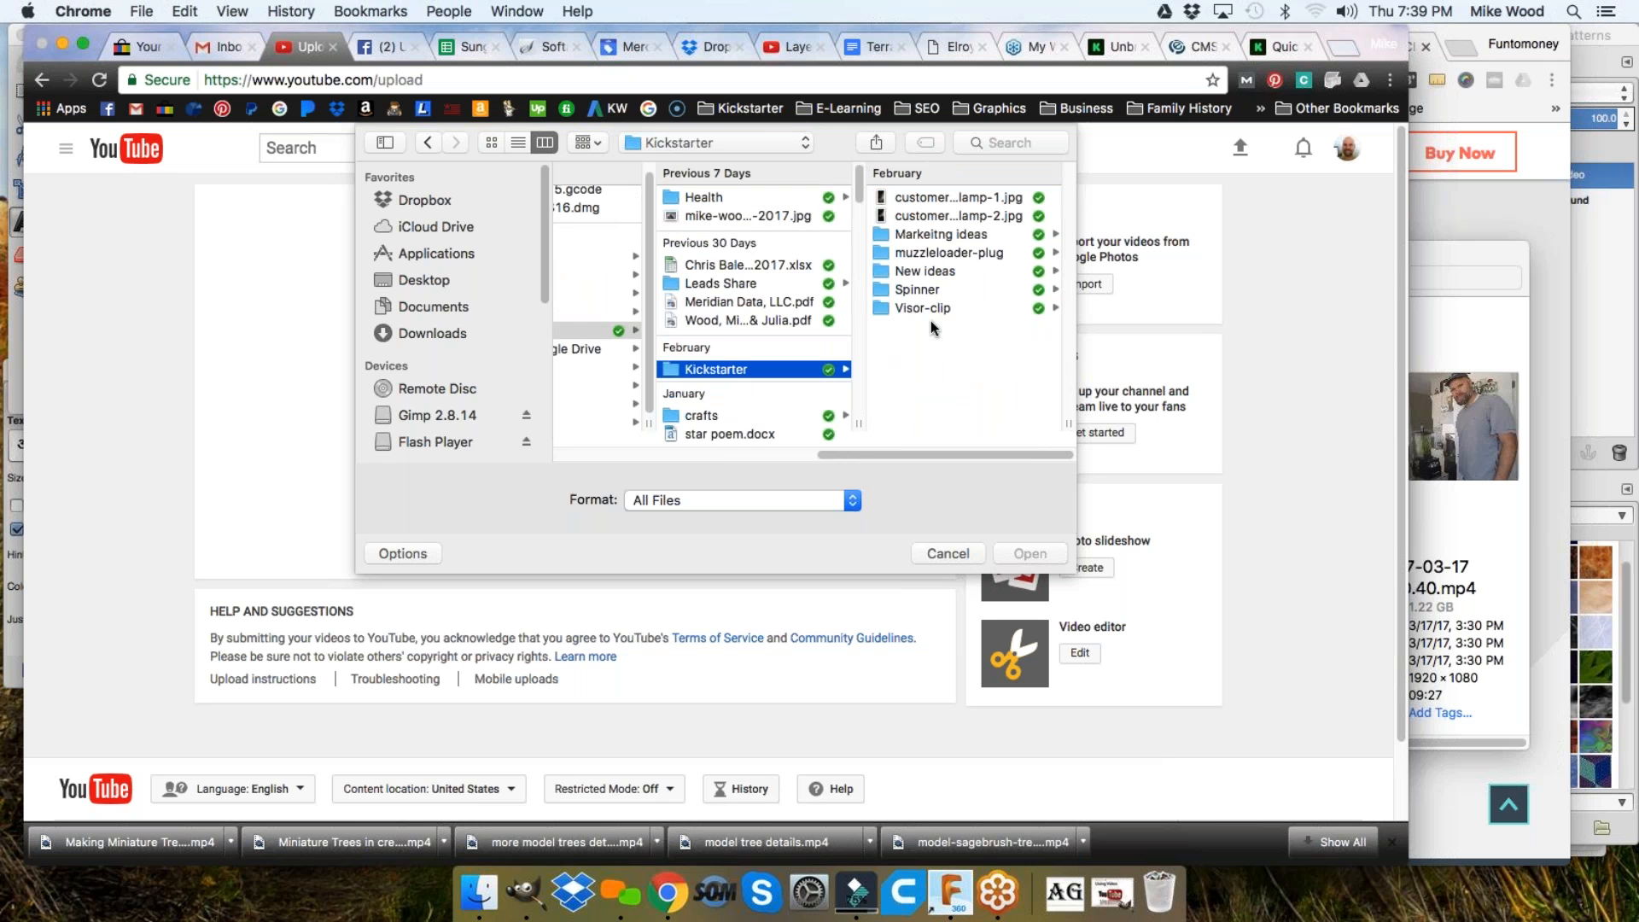
{"action": "left_click", "coordinate": [924, 306]}
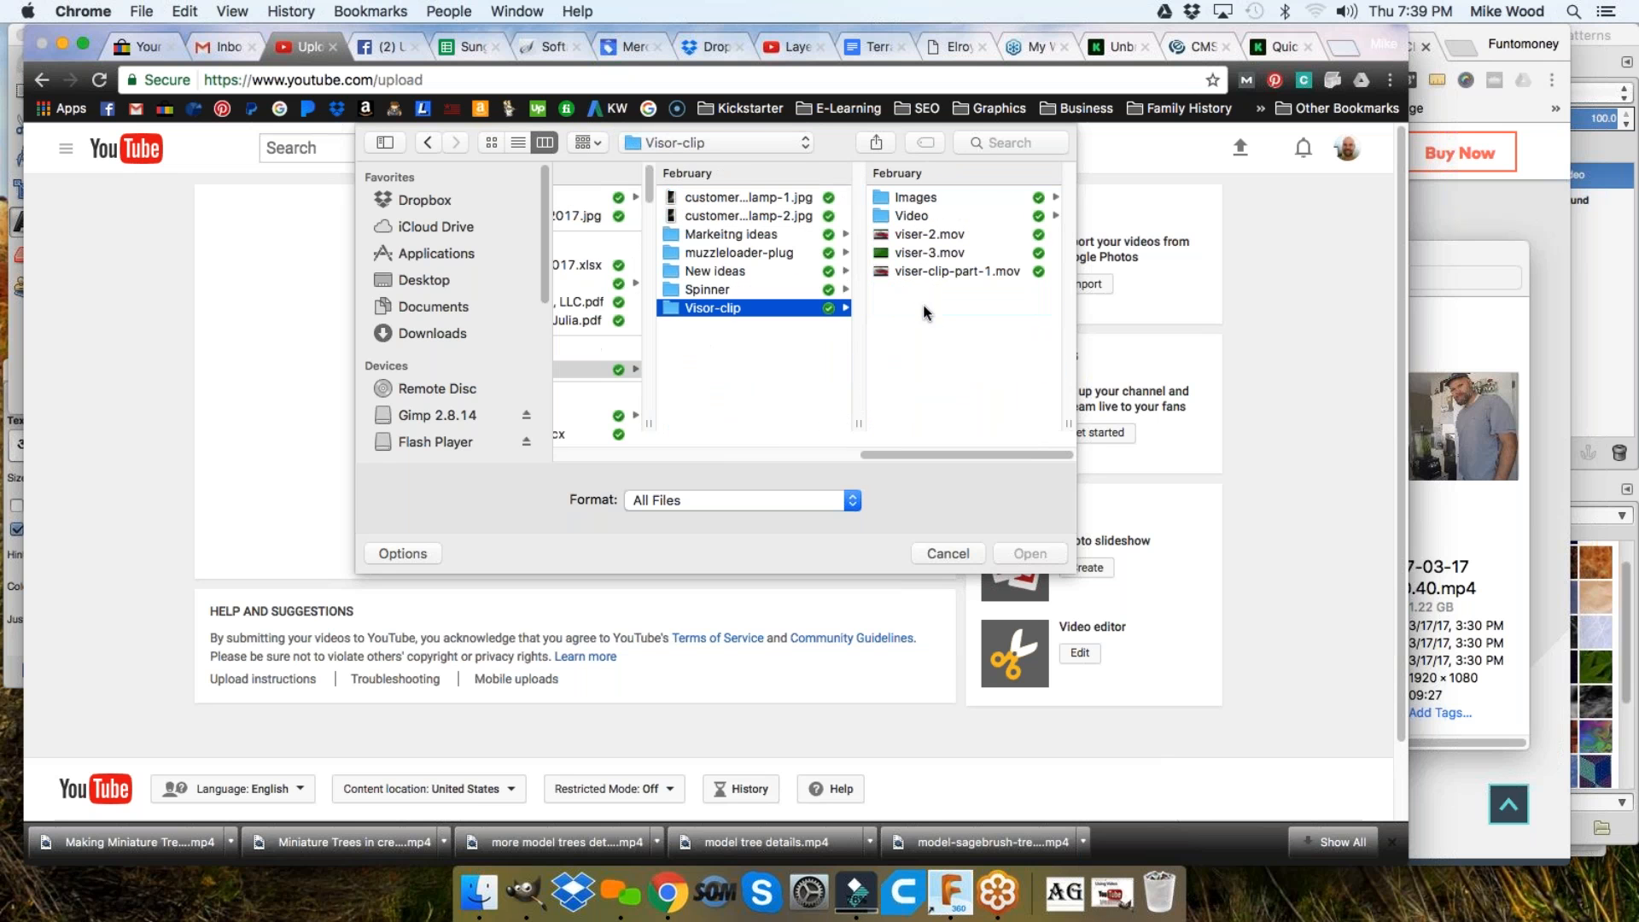
{"action": "left_click", "coordinate": [916, 213]}
{"action": "left_click", "coordinate": [910, 198]}
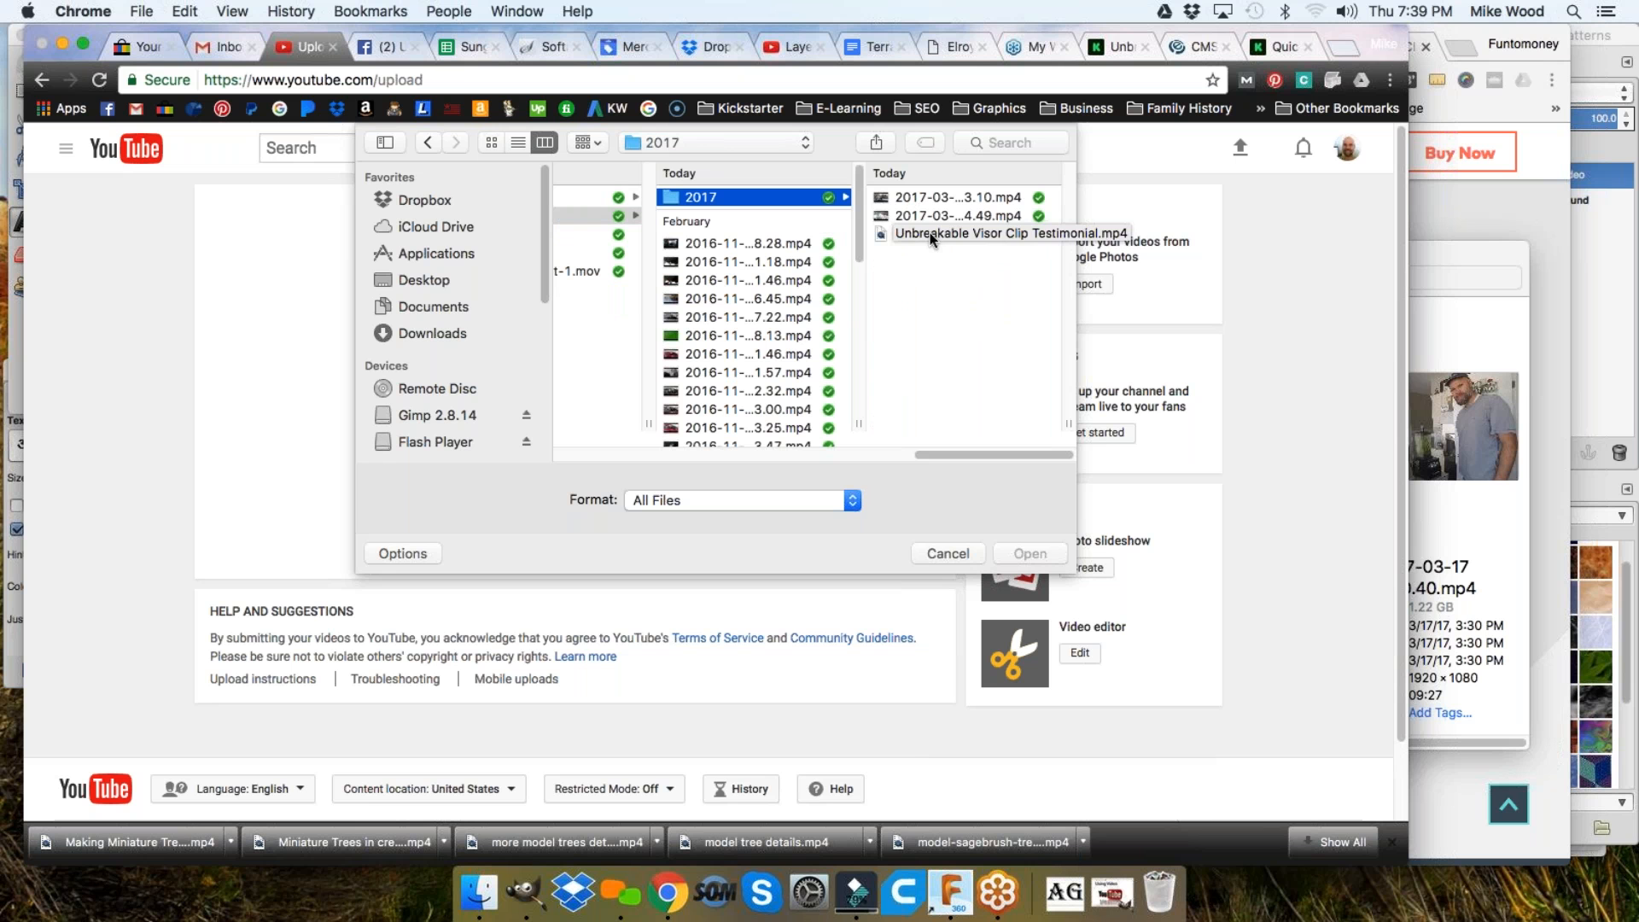
{"action": "left_click", "coordinate": [859, 894]}
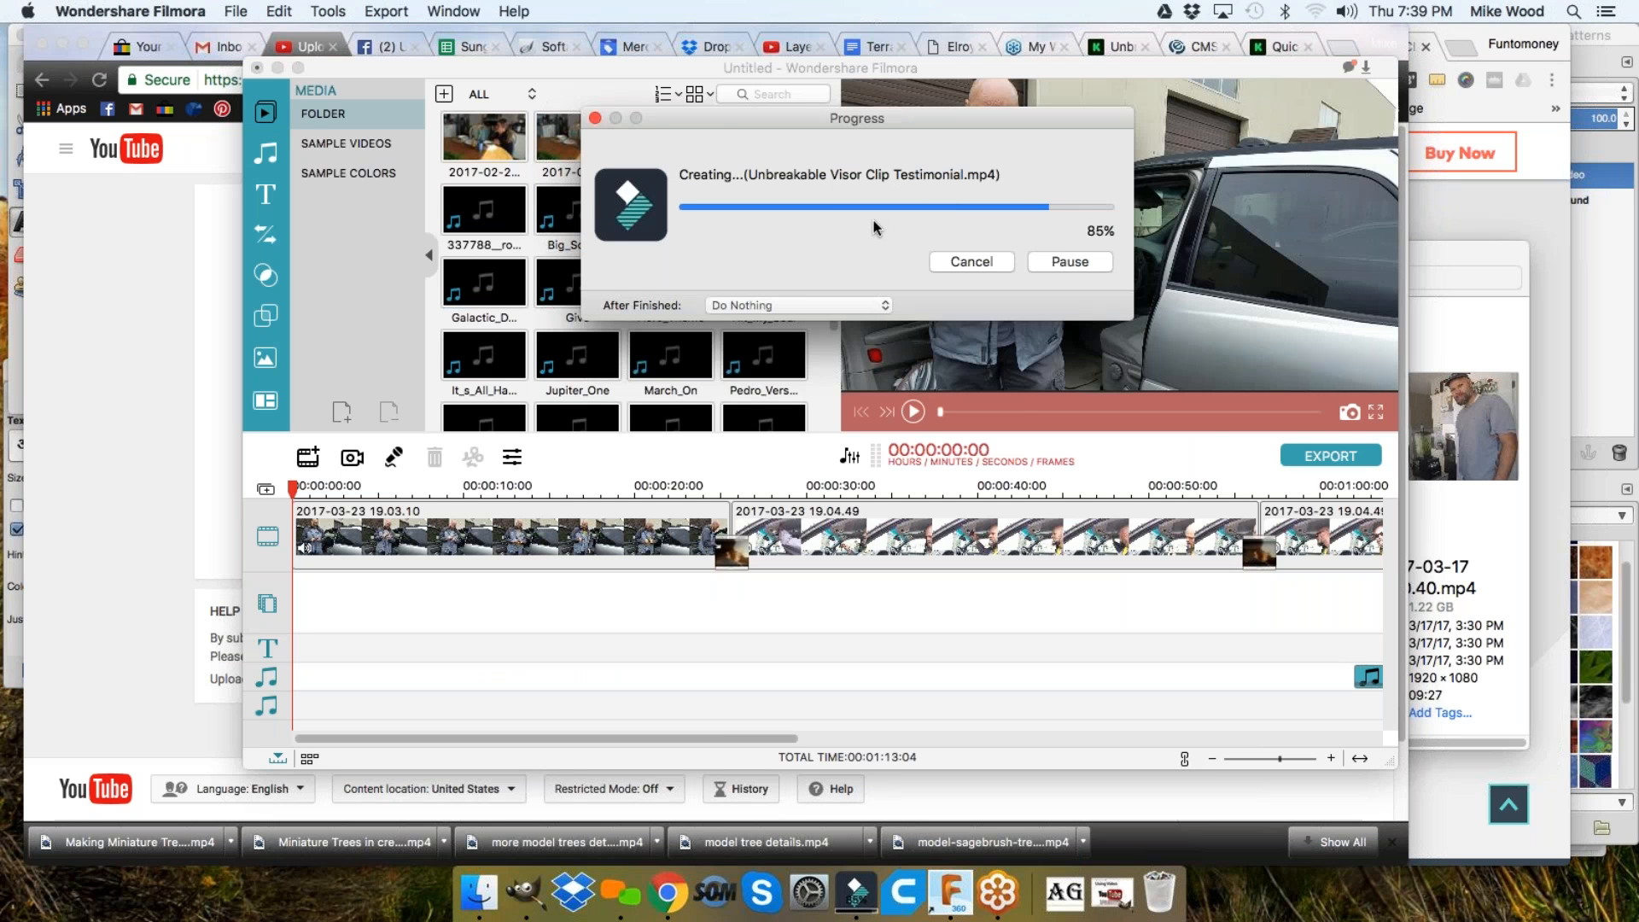
Cancel the YouTube file selection in Chrome and copy the Kickstarter visor clip project's address with "?ref=user_menu" removed
{"action": "left_click", "coordinate": [82, 386]}
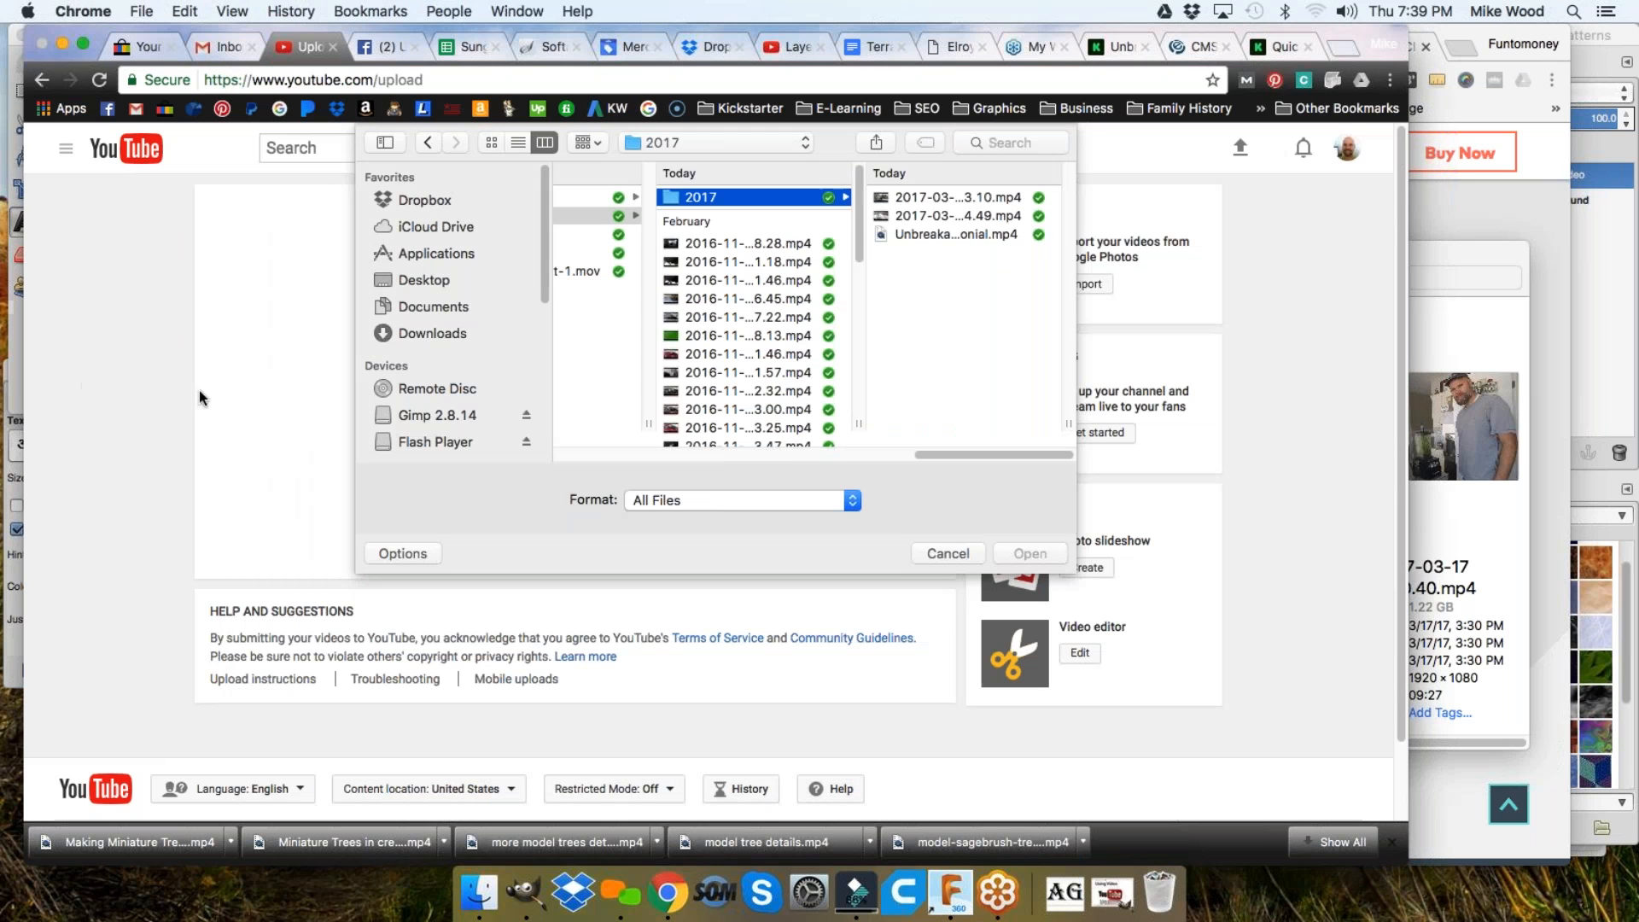
{"action": "left_click", "coordinate": [969, 551]}
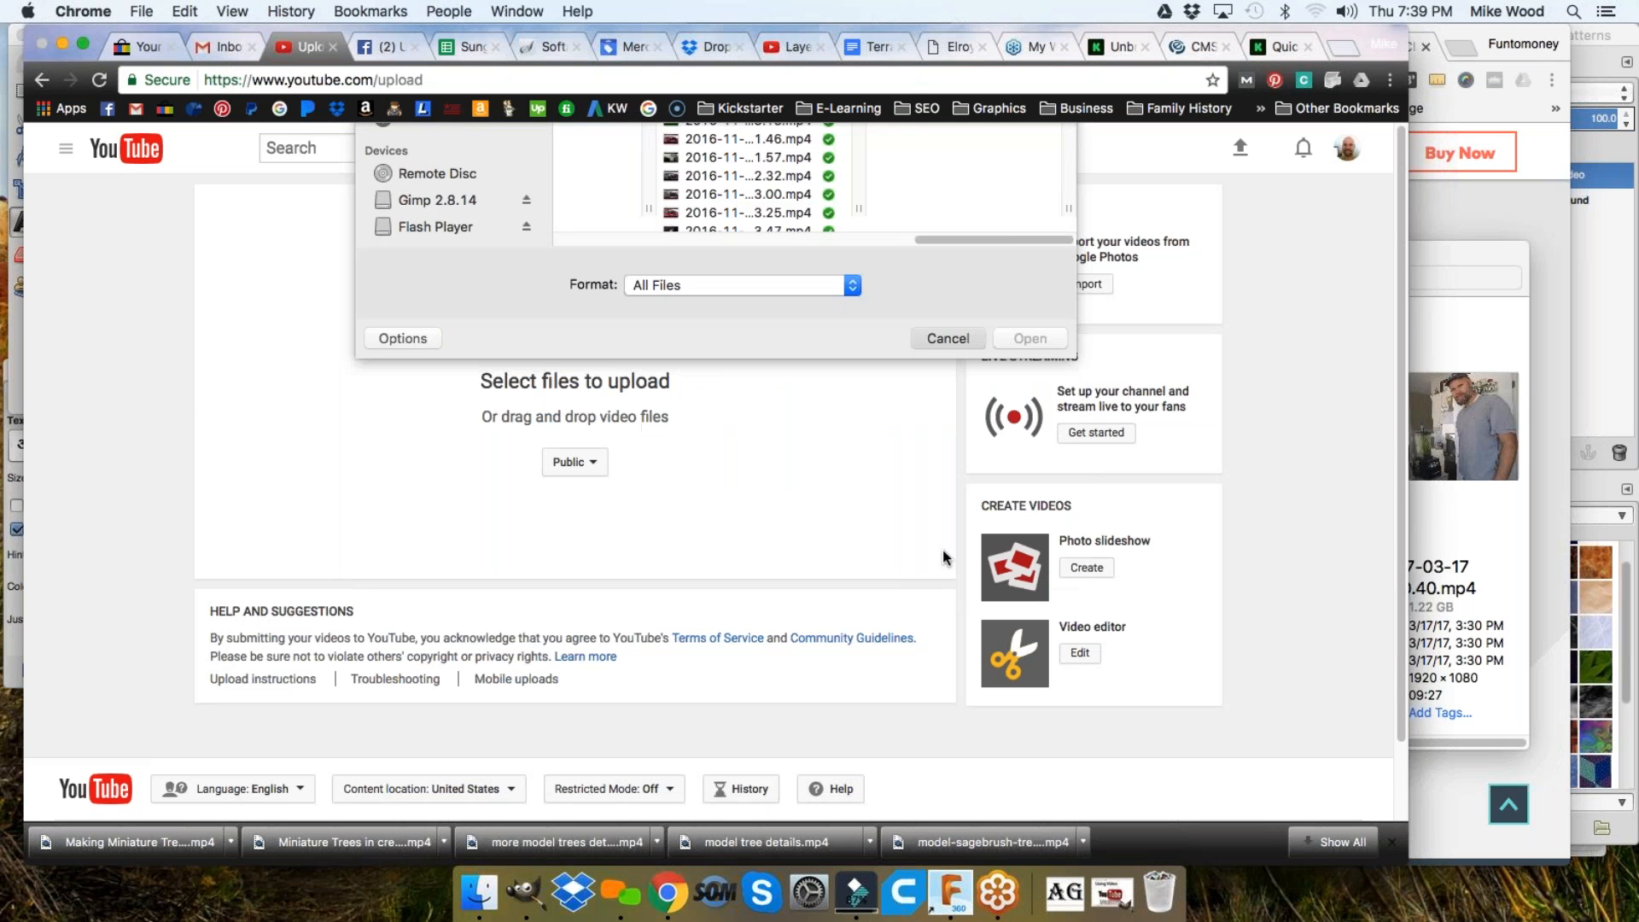
{"action": "left_click", "coordinate": [1113, 49]}
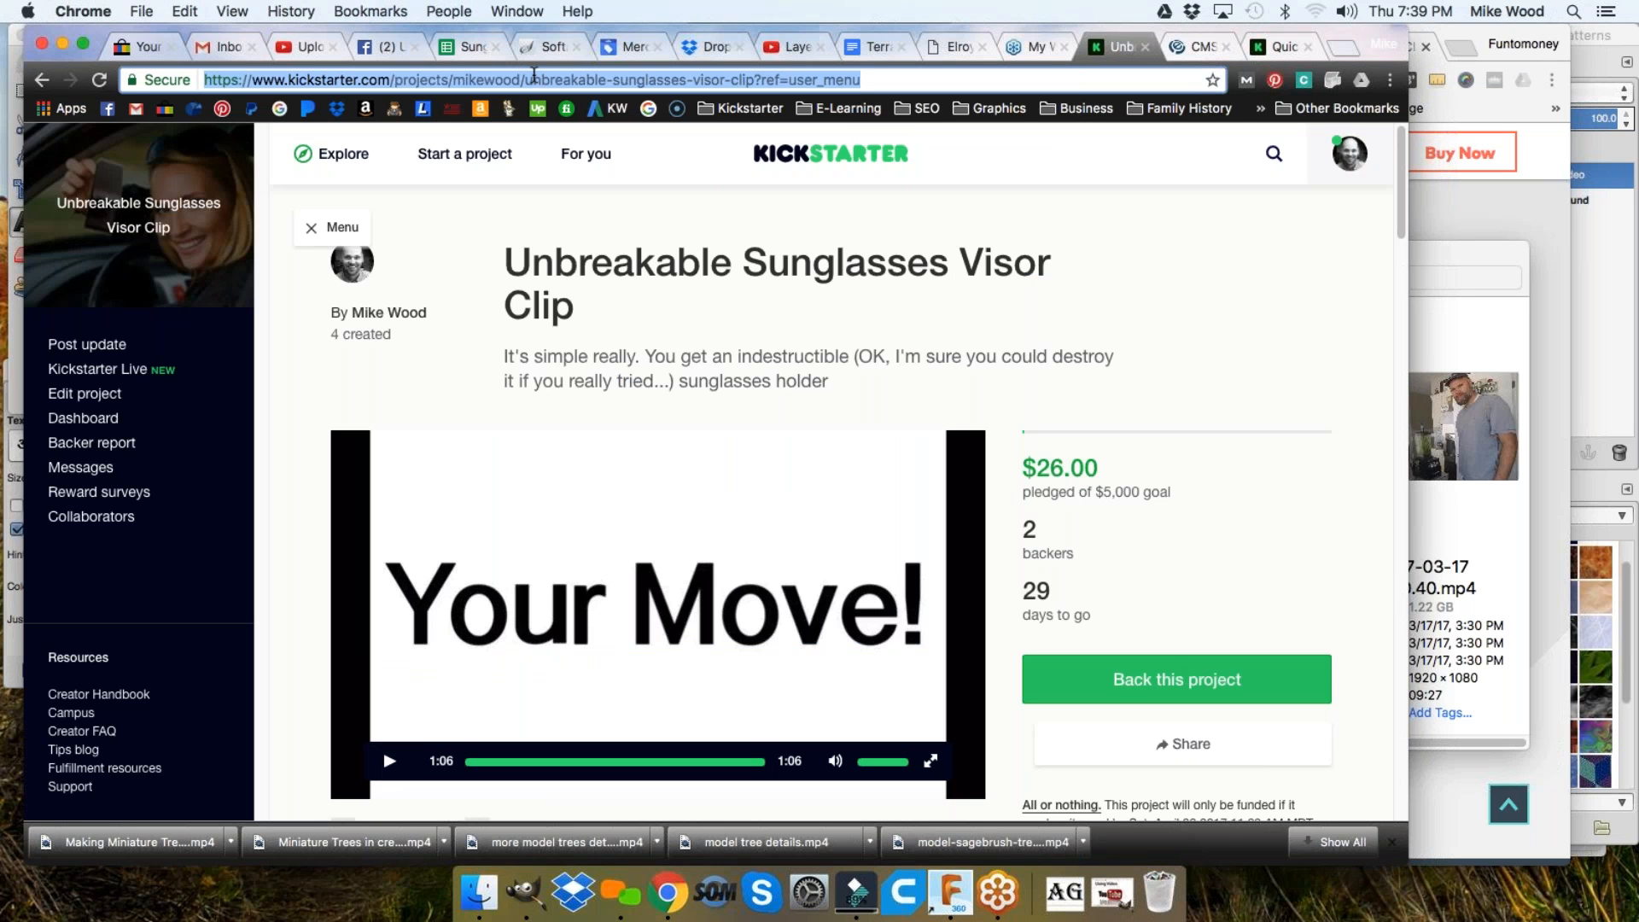
{"action": "key", "text": "super+c"}
{"action": "left_click", "coordinate": [759, 80]}
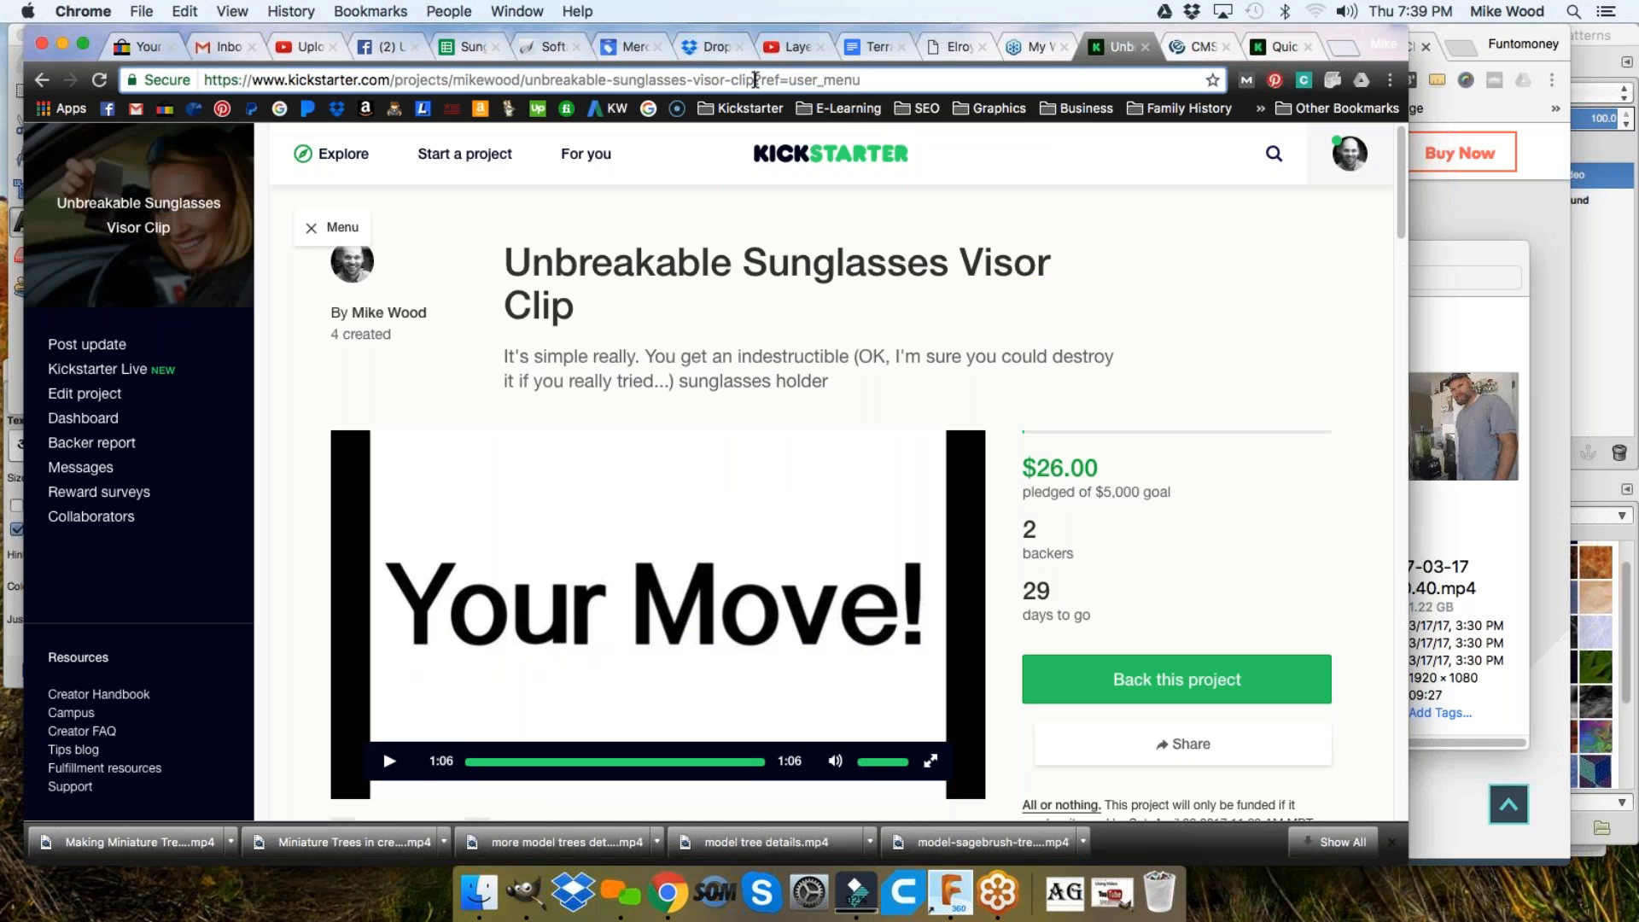
{"action": "left_click_drag", "start_coordinate": [755, 79], "coordinate": [911, 77]}
{"action": "key", "text": "BackSpace"}
{"action": "key", "text": "Return"}
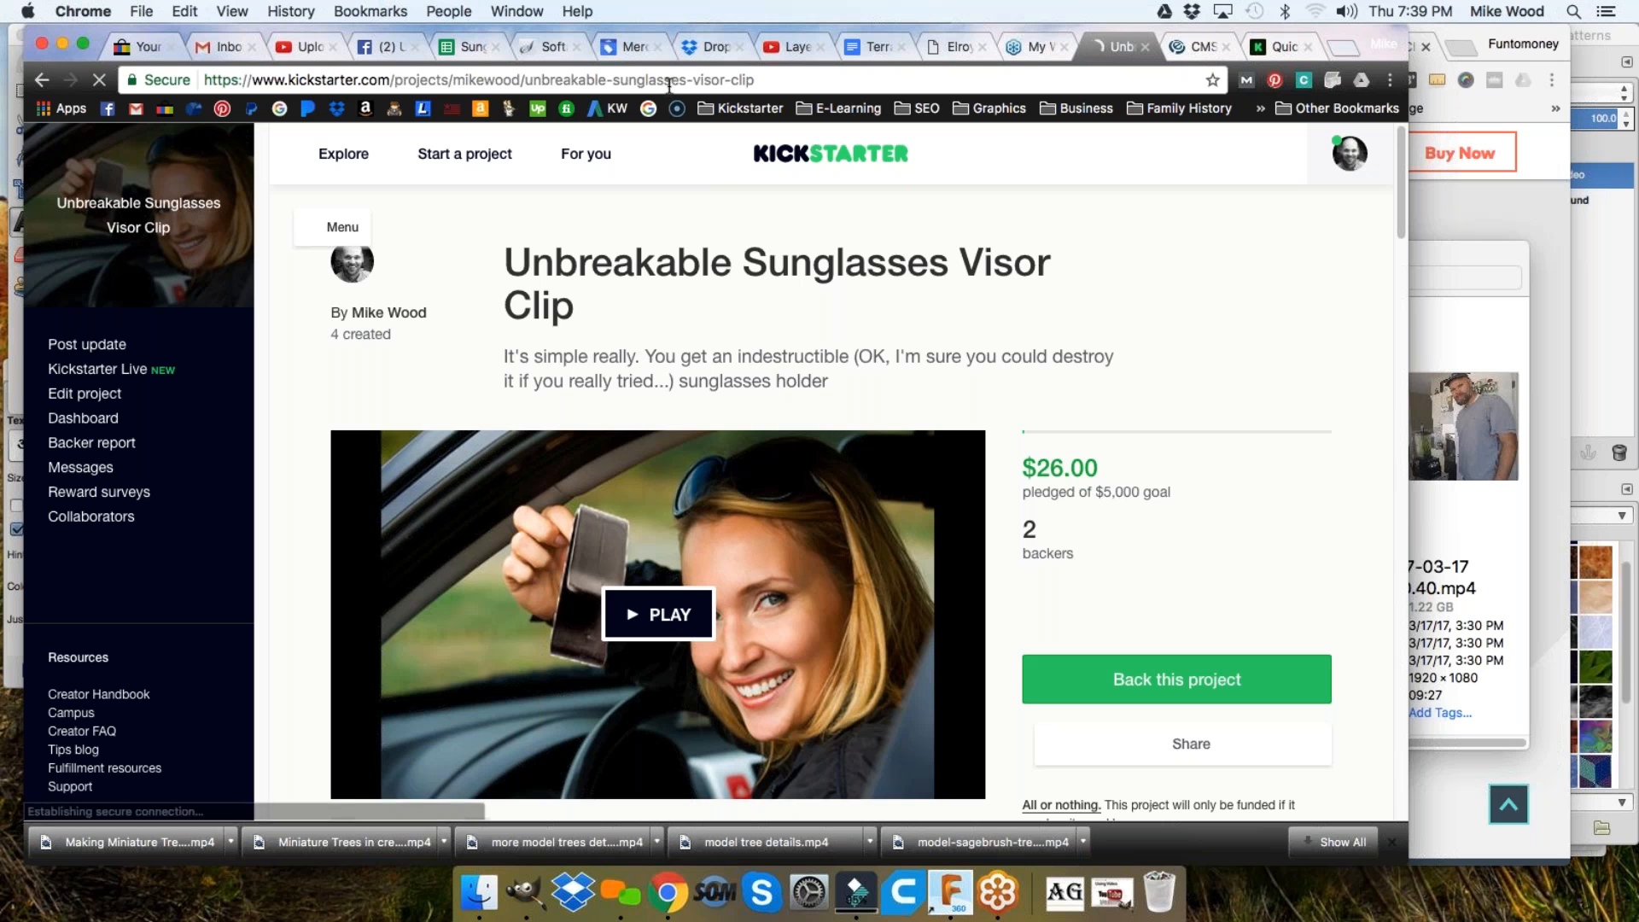
{"action": "left_click", "coordinate": [720, 80]}
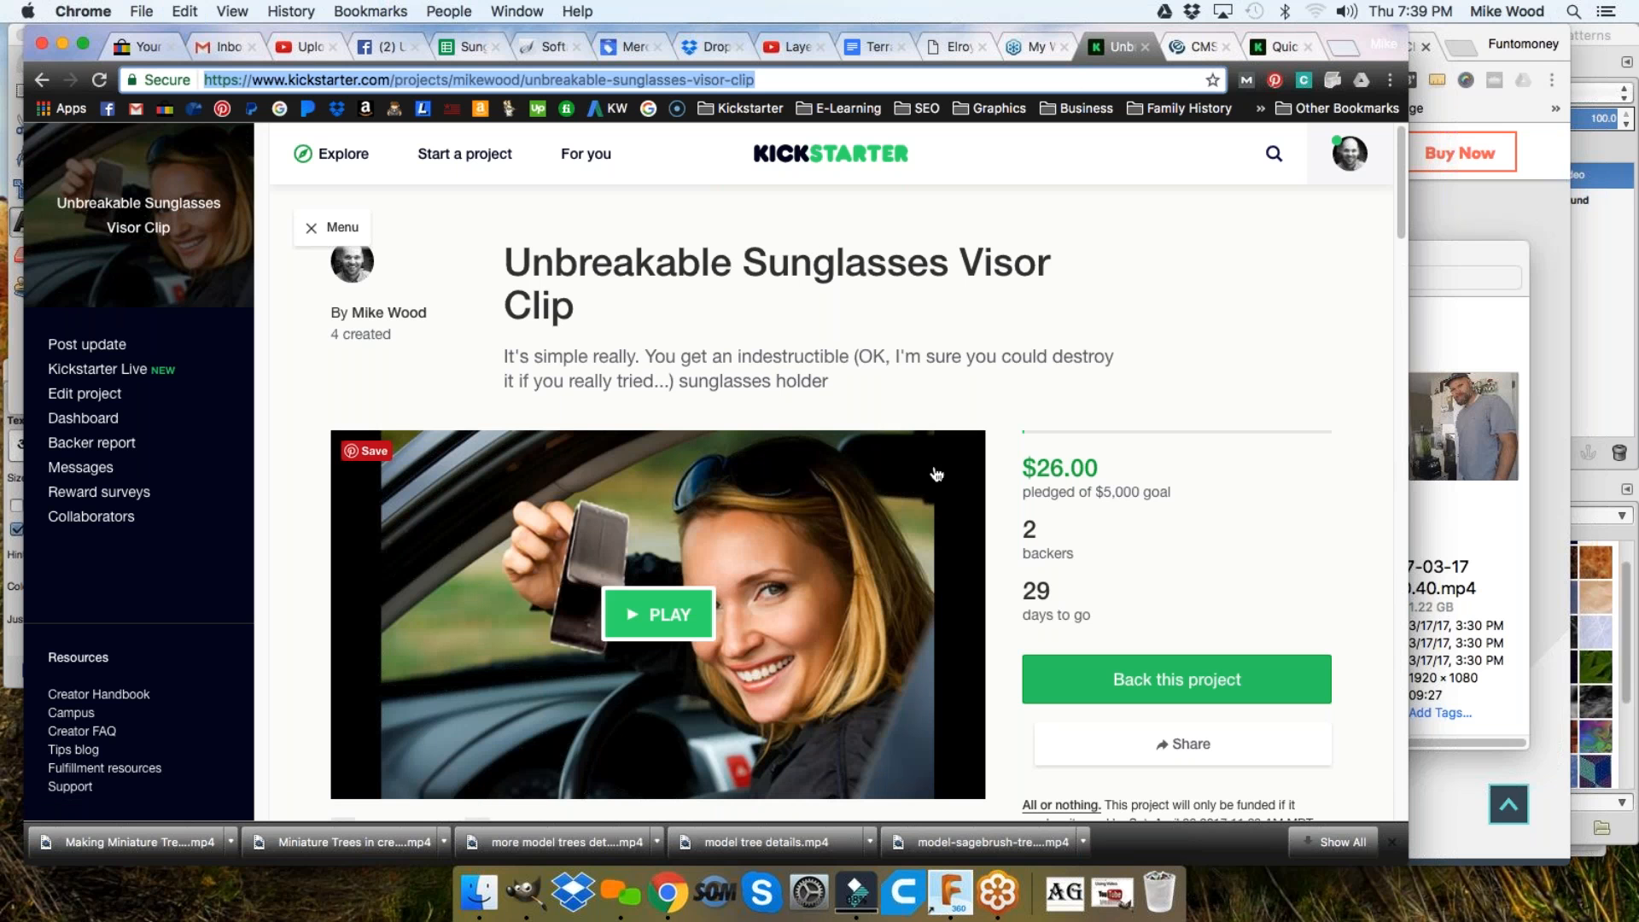
Return to the YouTube upload page, check Filmora's finished export and dismiss its completion message
{"action": "left_click", "coordinate": [301, 48]}
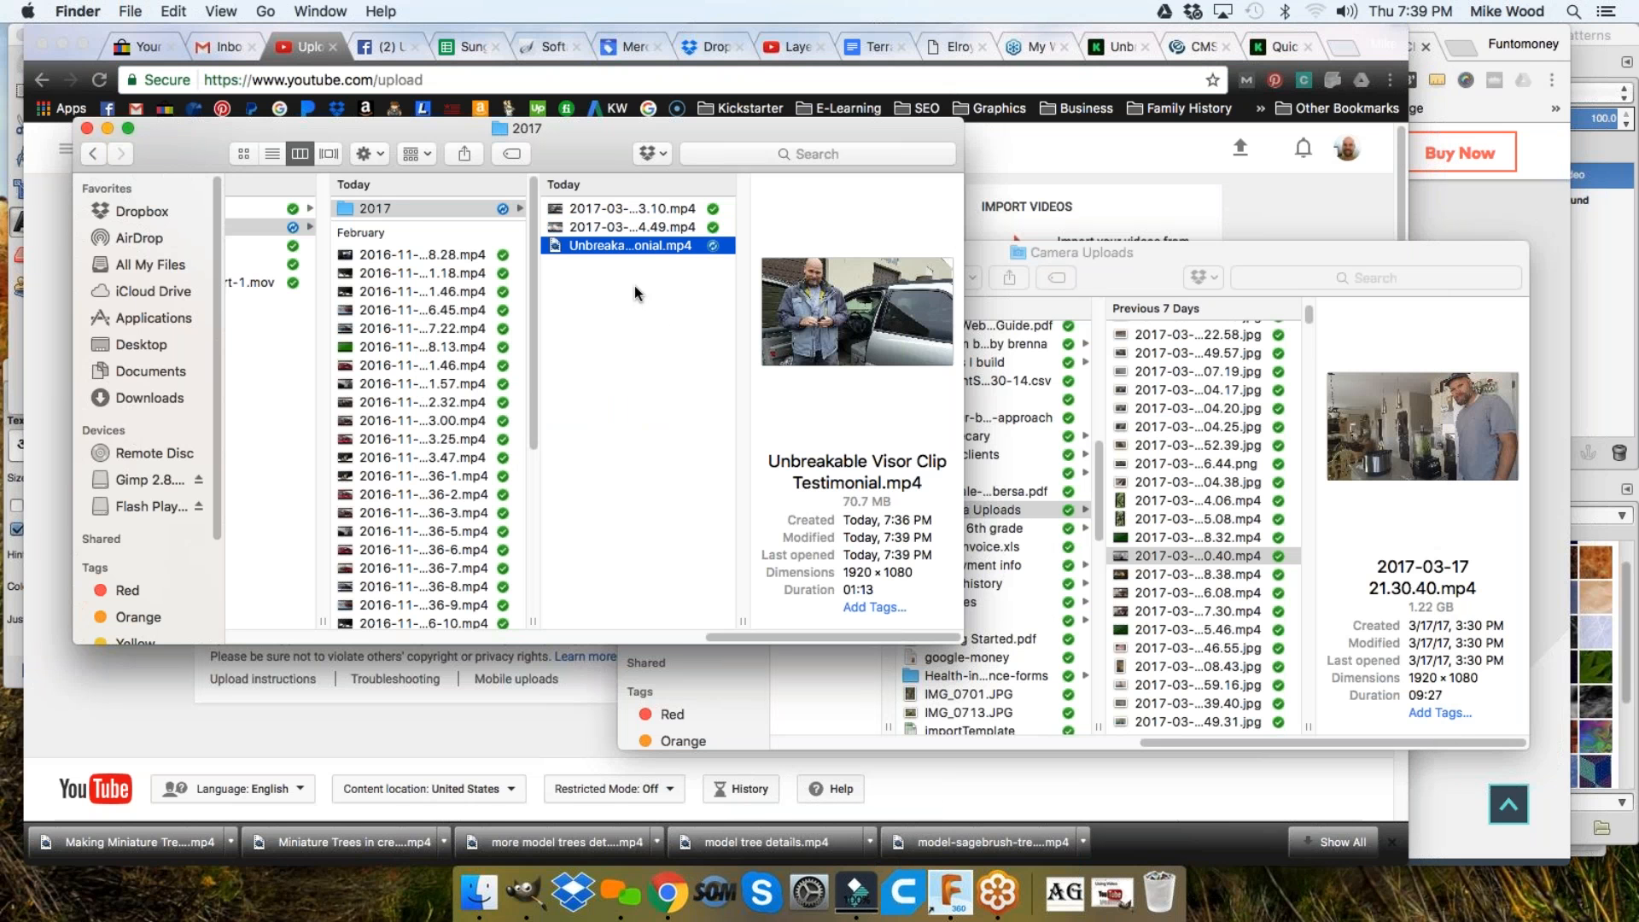
{"action": "left_click", "coordinate": [420, 735]}
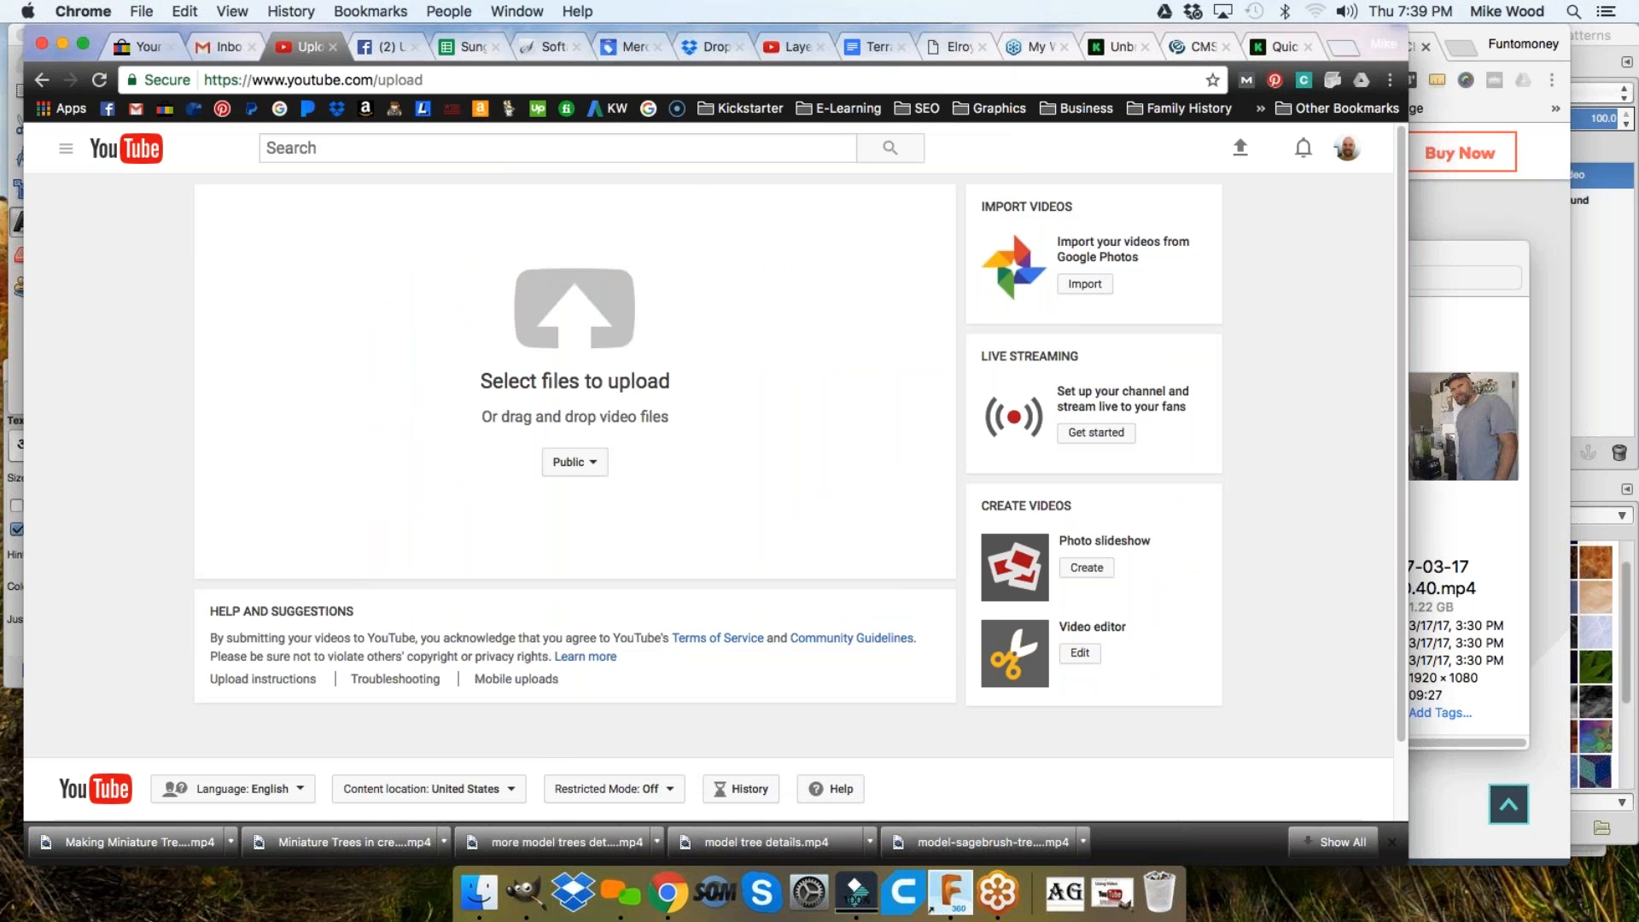
{"action": "left_click", "coordinate": [857, 893]}
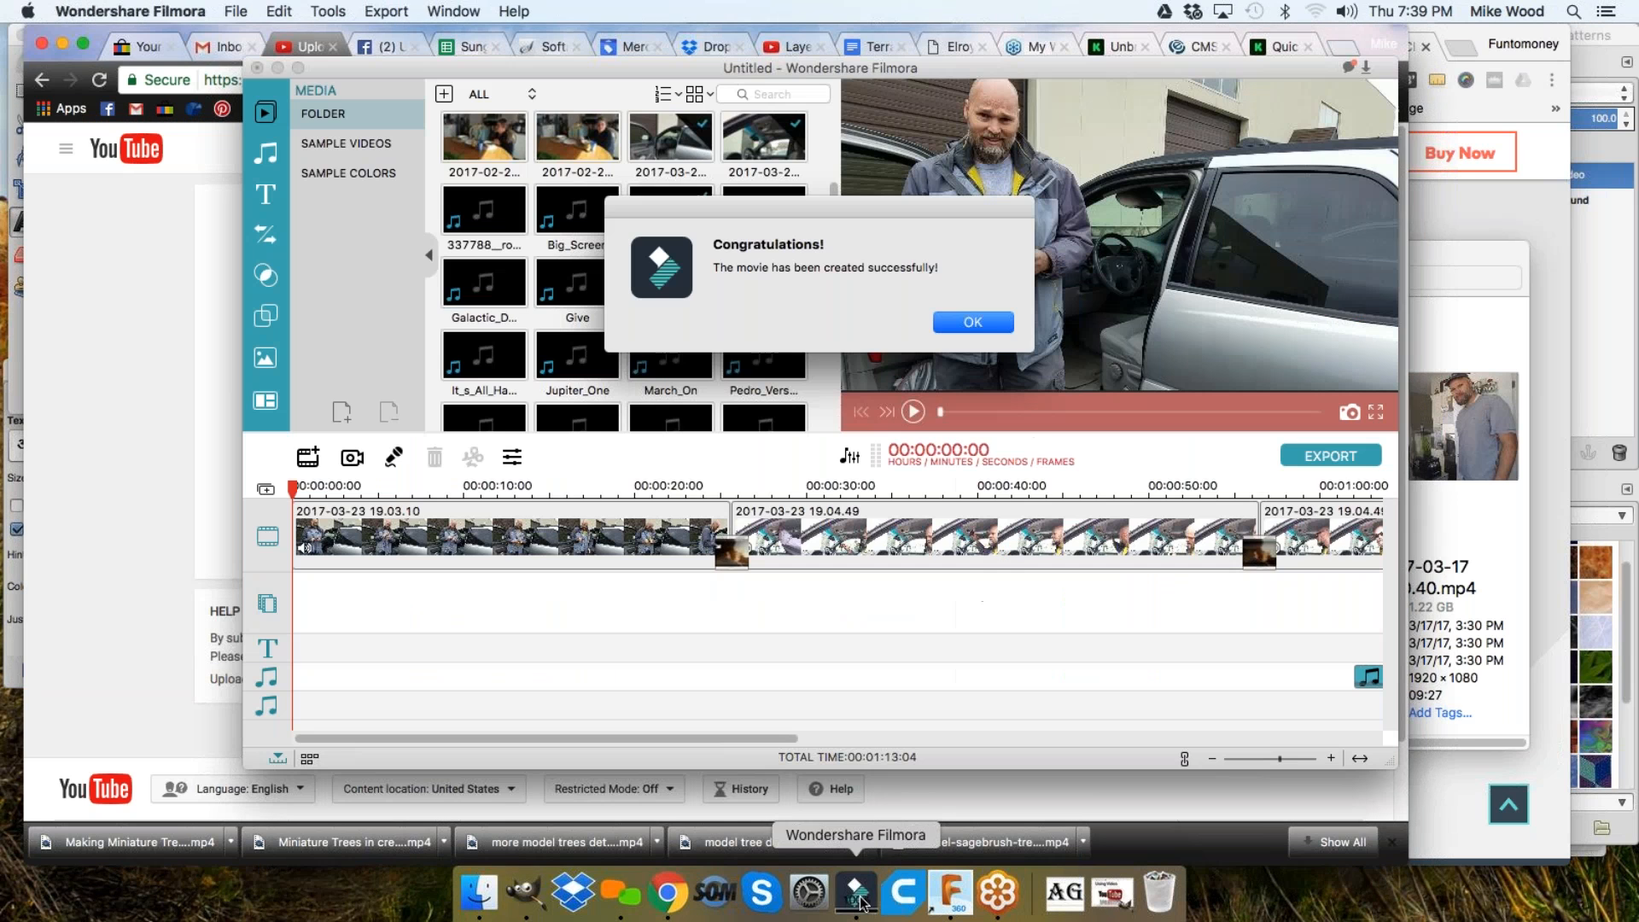
{"action": "left_click", "coordinate": [973, 323]}
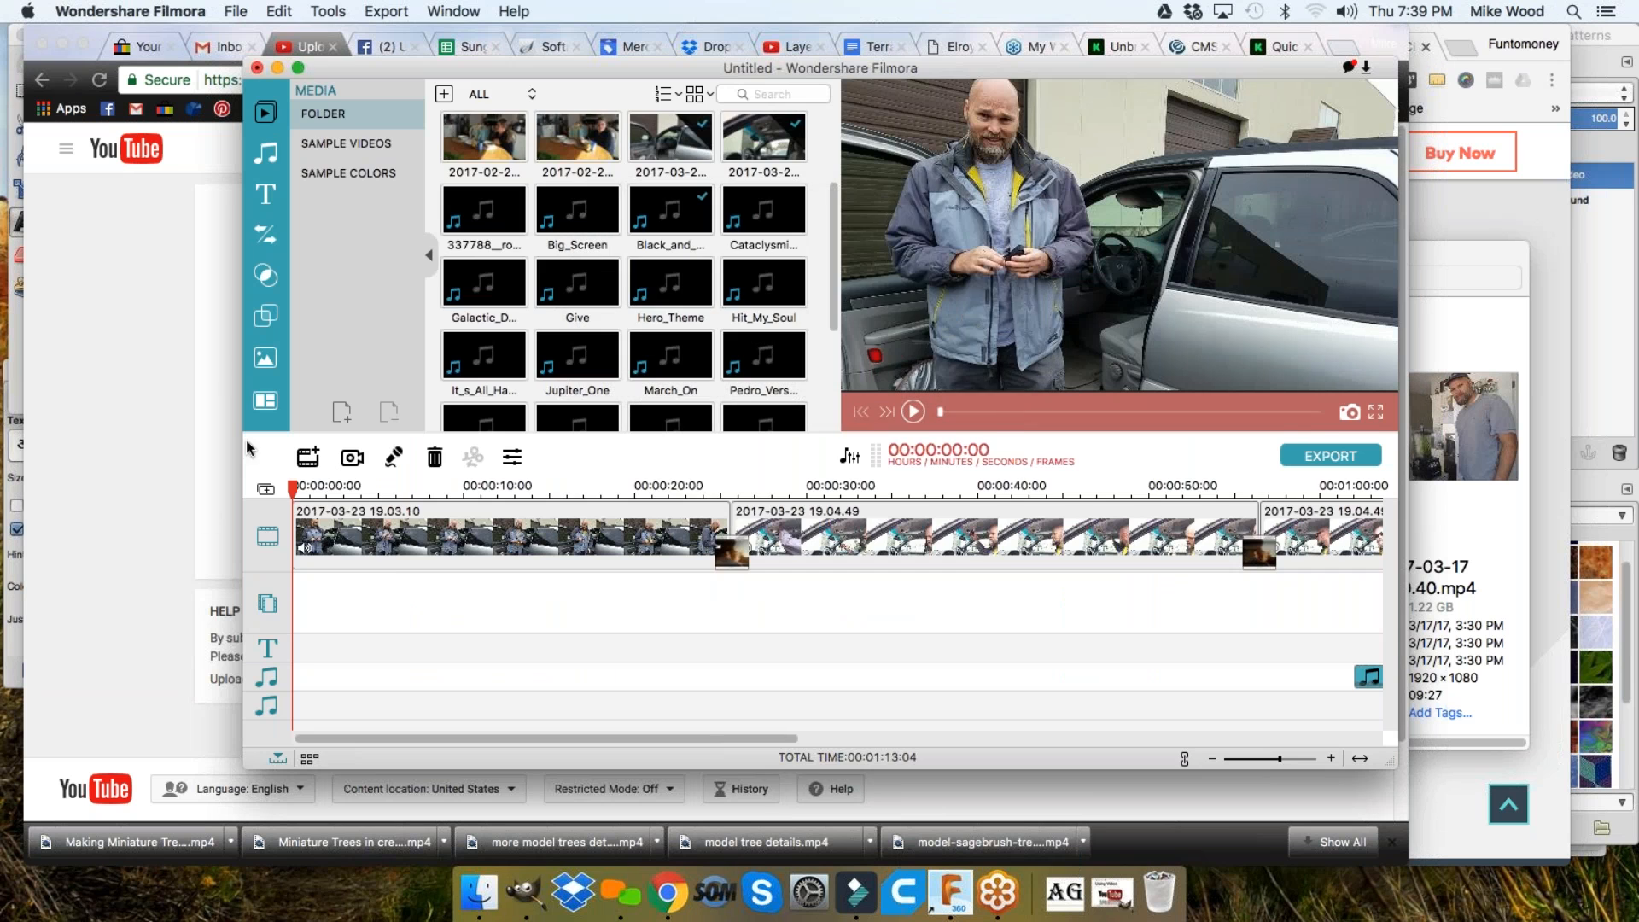
Upload Unbreakable Visor Clip Testimonial.mp4 to YouTube in Chrome from Dropbox > Kickstarter > Visor-clip > Video > 2017
{"action": "left_click", "coordinate": [205, 516]}
{"action": "left_click", "coordinate": [574, 318]}
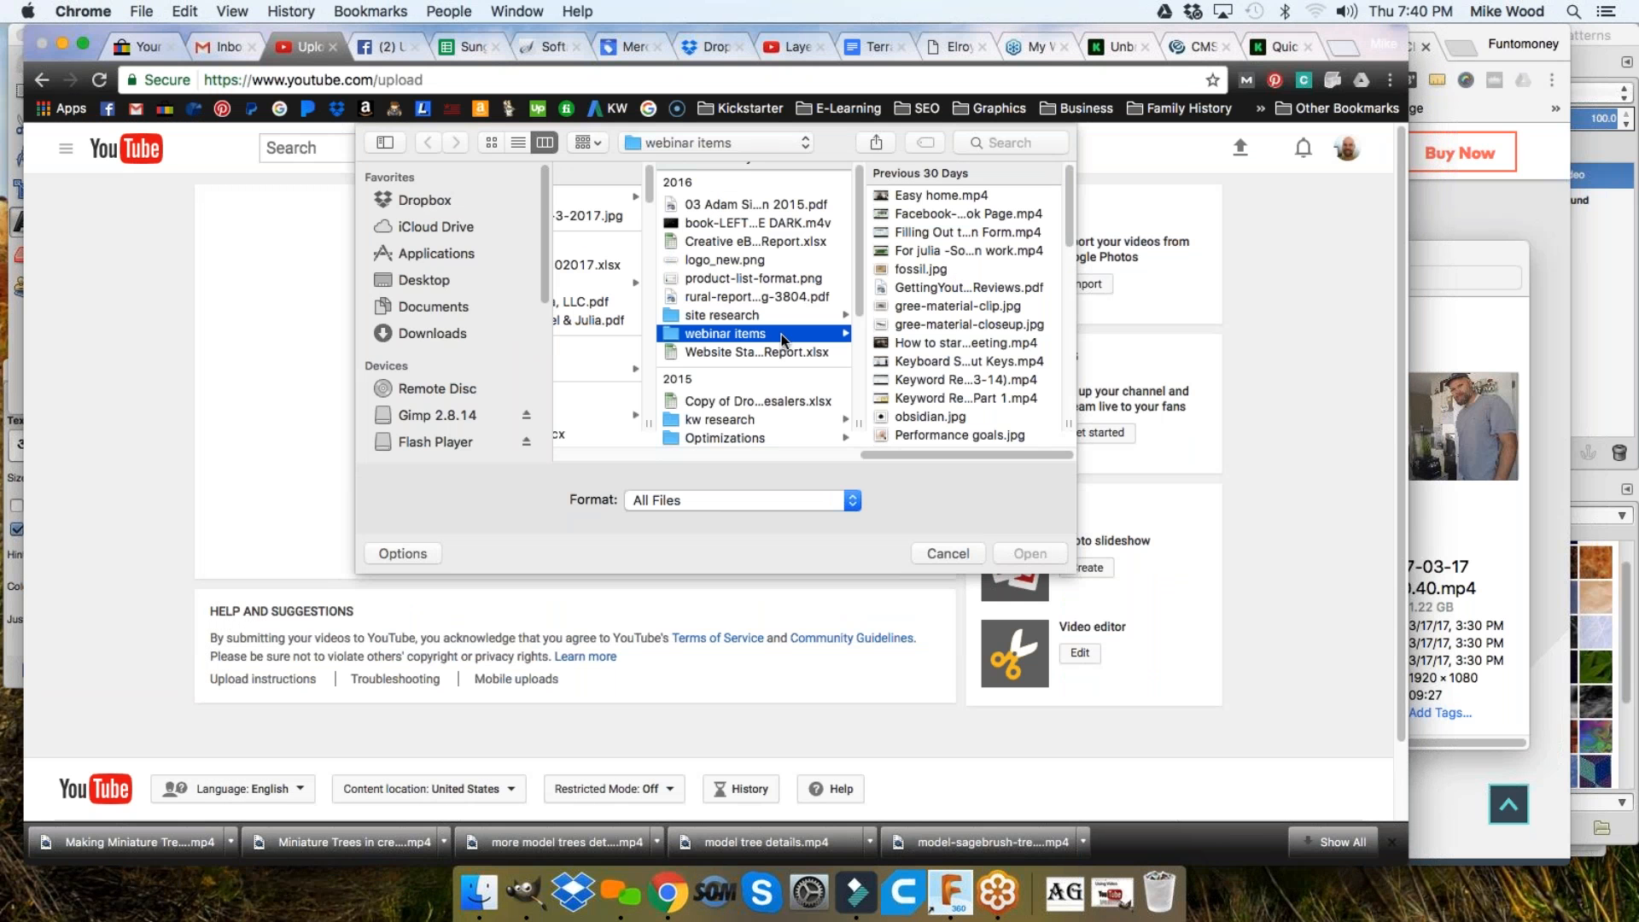
{"action": "left_click", "coordinate": [690, 144]}
{"action": "left_click", "coordinate": [691, 188]}
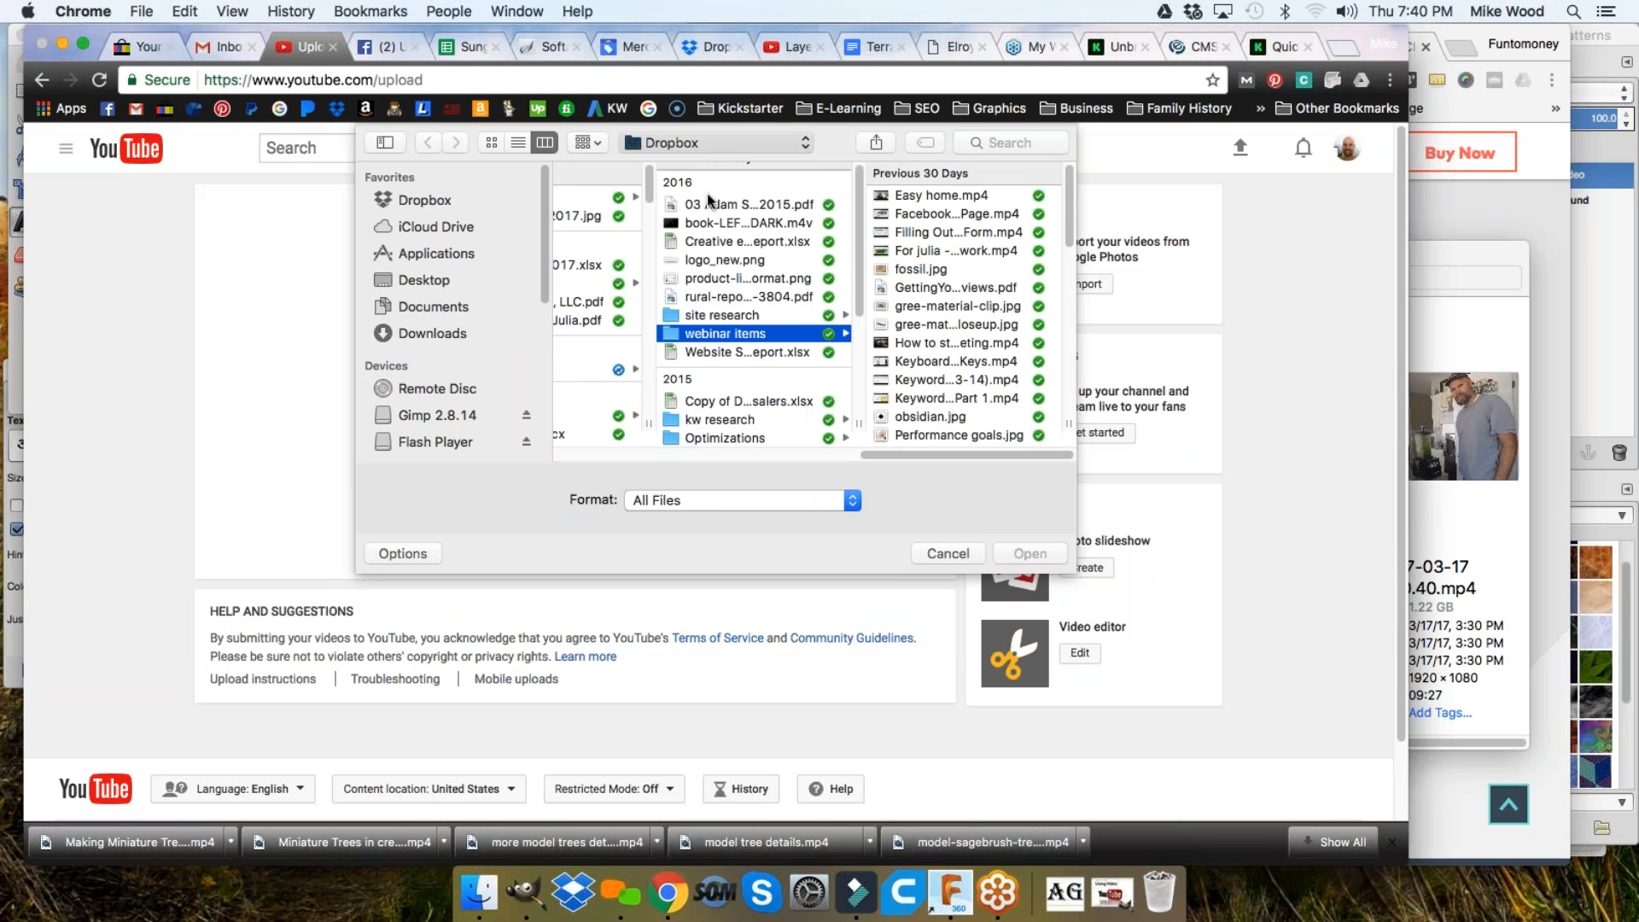
{"action": "left_click", "coordinate": [933, 332]}
{"action": "left_click", "coordinate": [936, 306]}
{"action": "left_click", "coordinate": [925, 217]}
{"action": "left_click", "coordinate": [925, 201]}
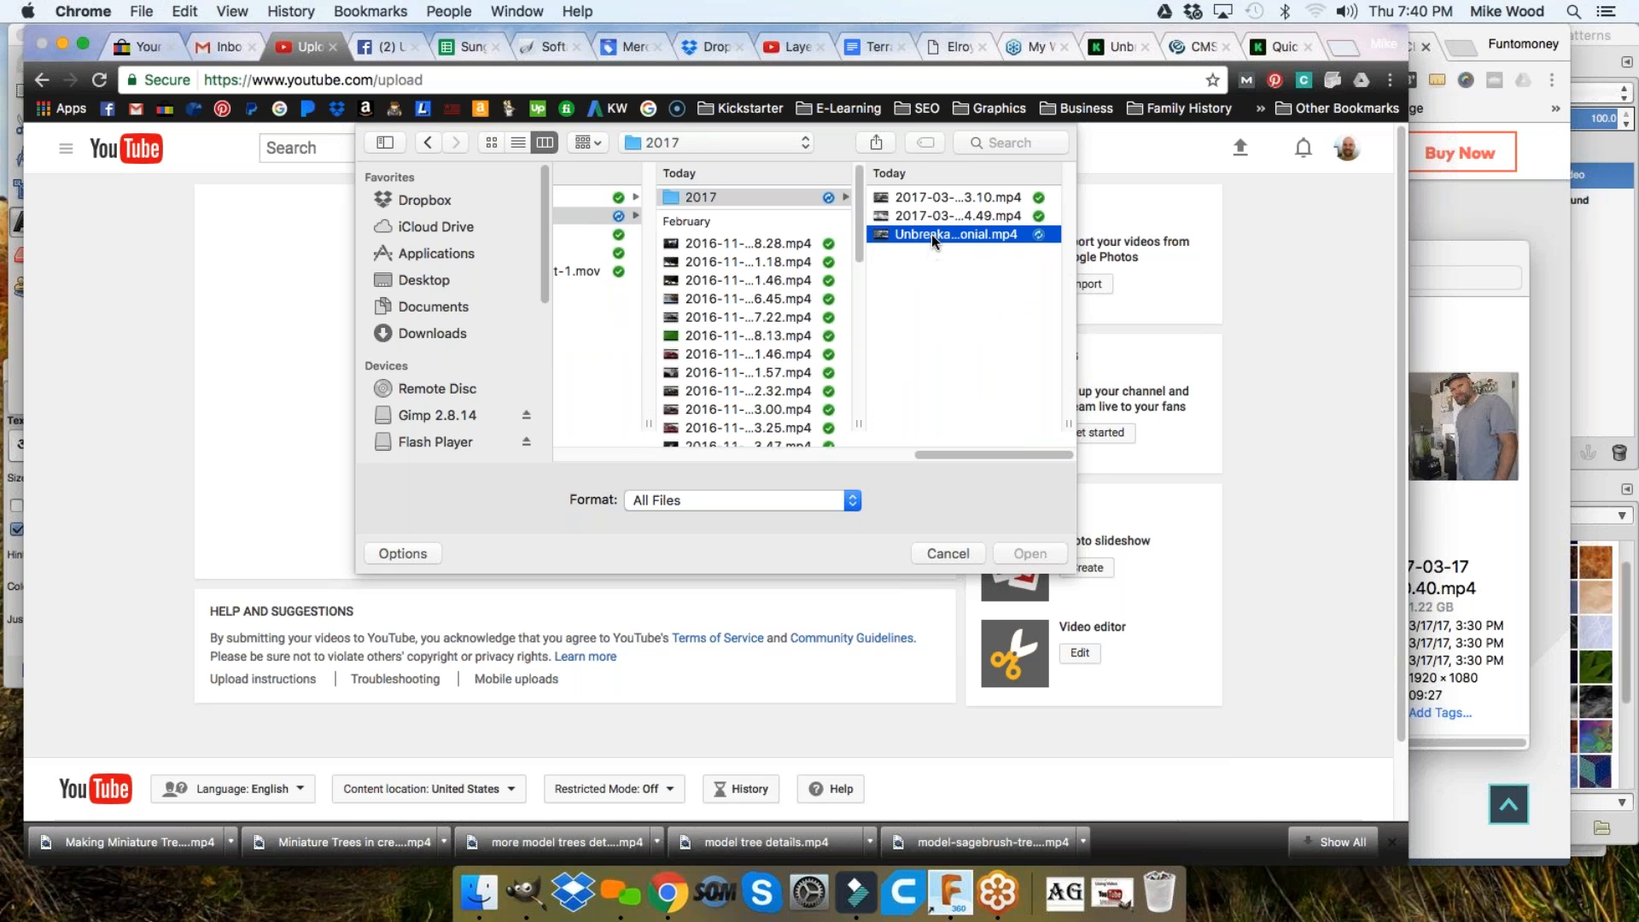
{"action": "double_click", "coordinate": [930, 236]}
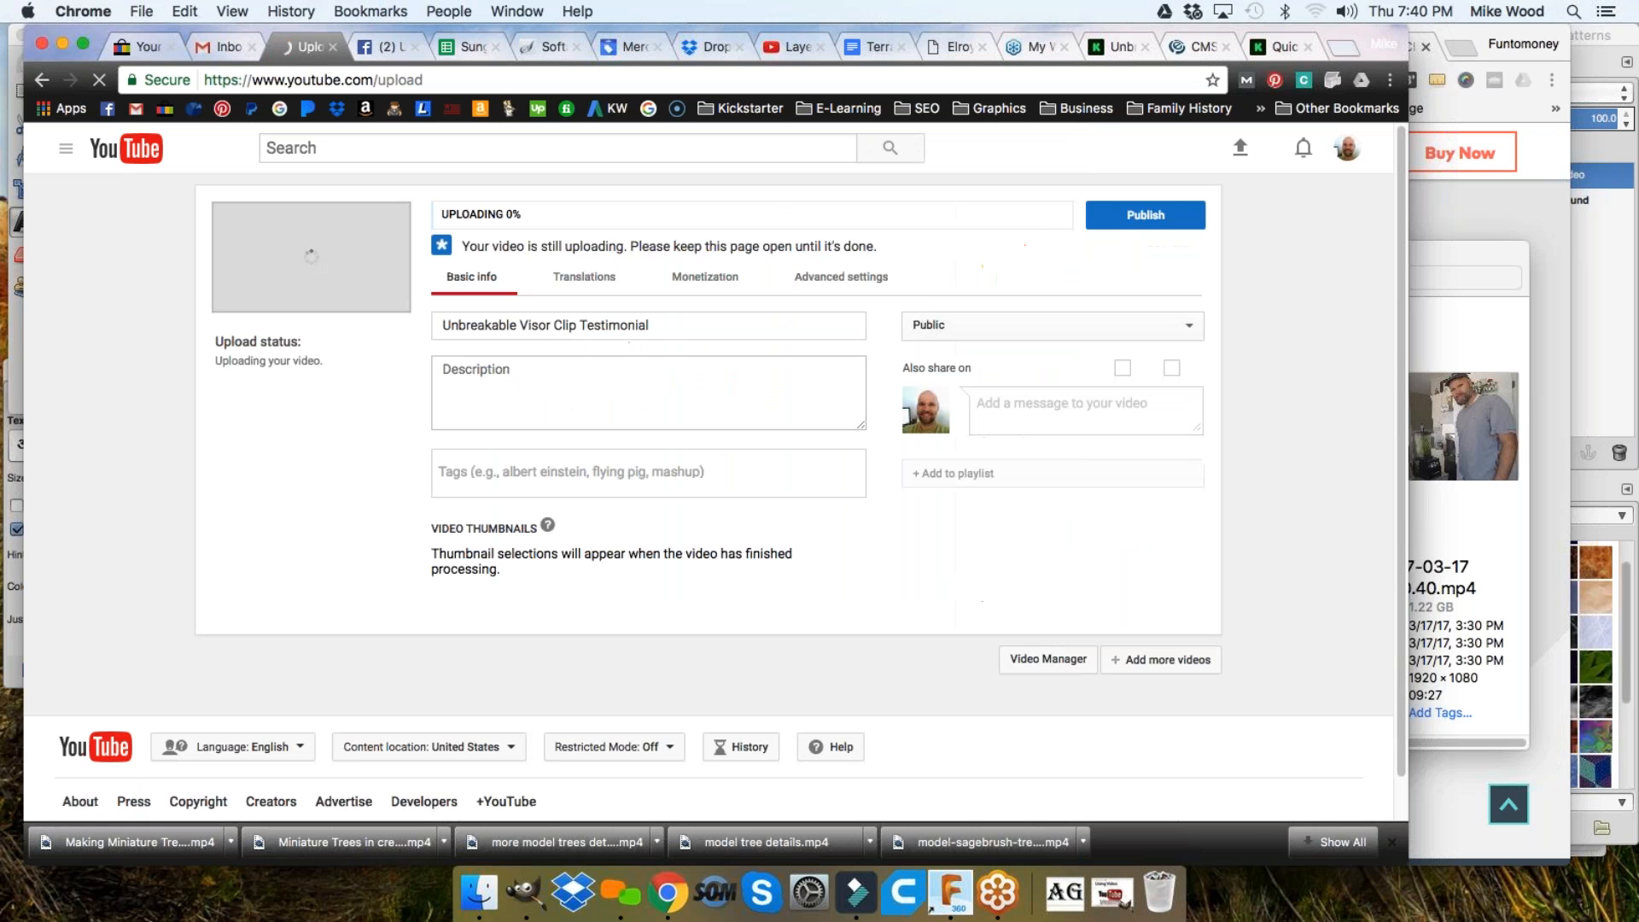
Append "MyVisorClip" to the video title so it reads "Unbreakable Visor Clip Testimonial MyVisorClip"
{"action": "left_click", "coordinate": [505, 326]}
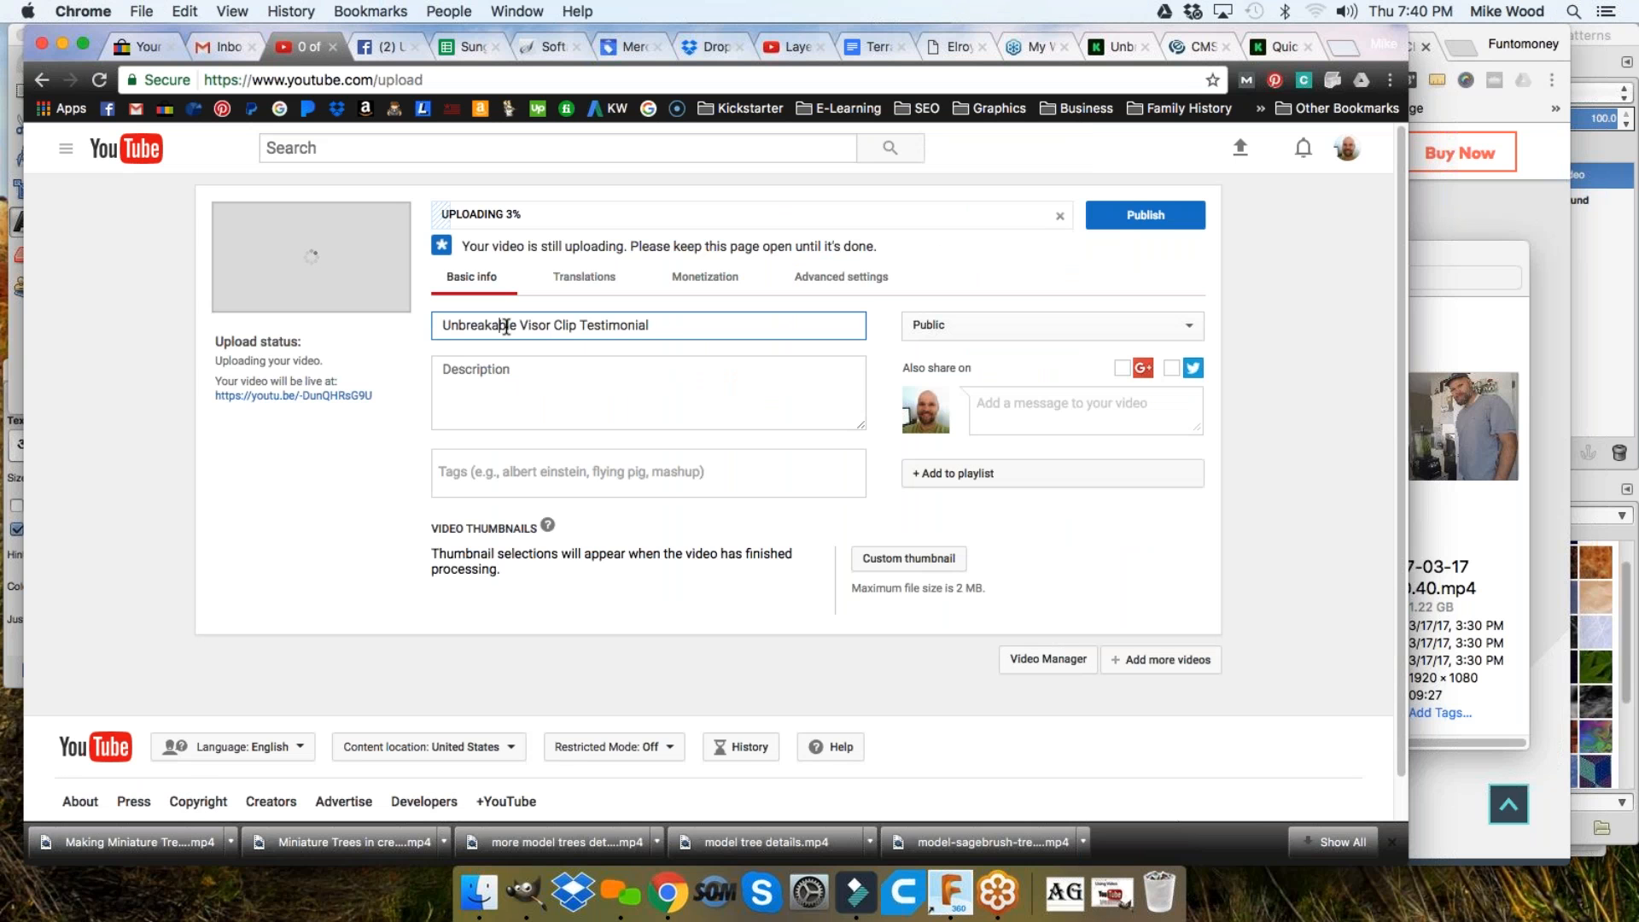
{"action": "left_click", "coordinate": [675, 324]}
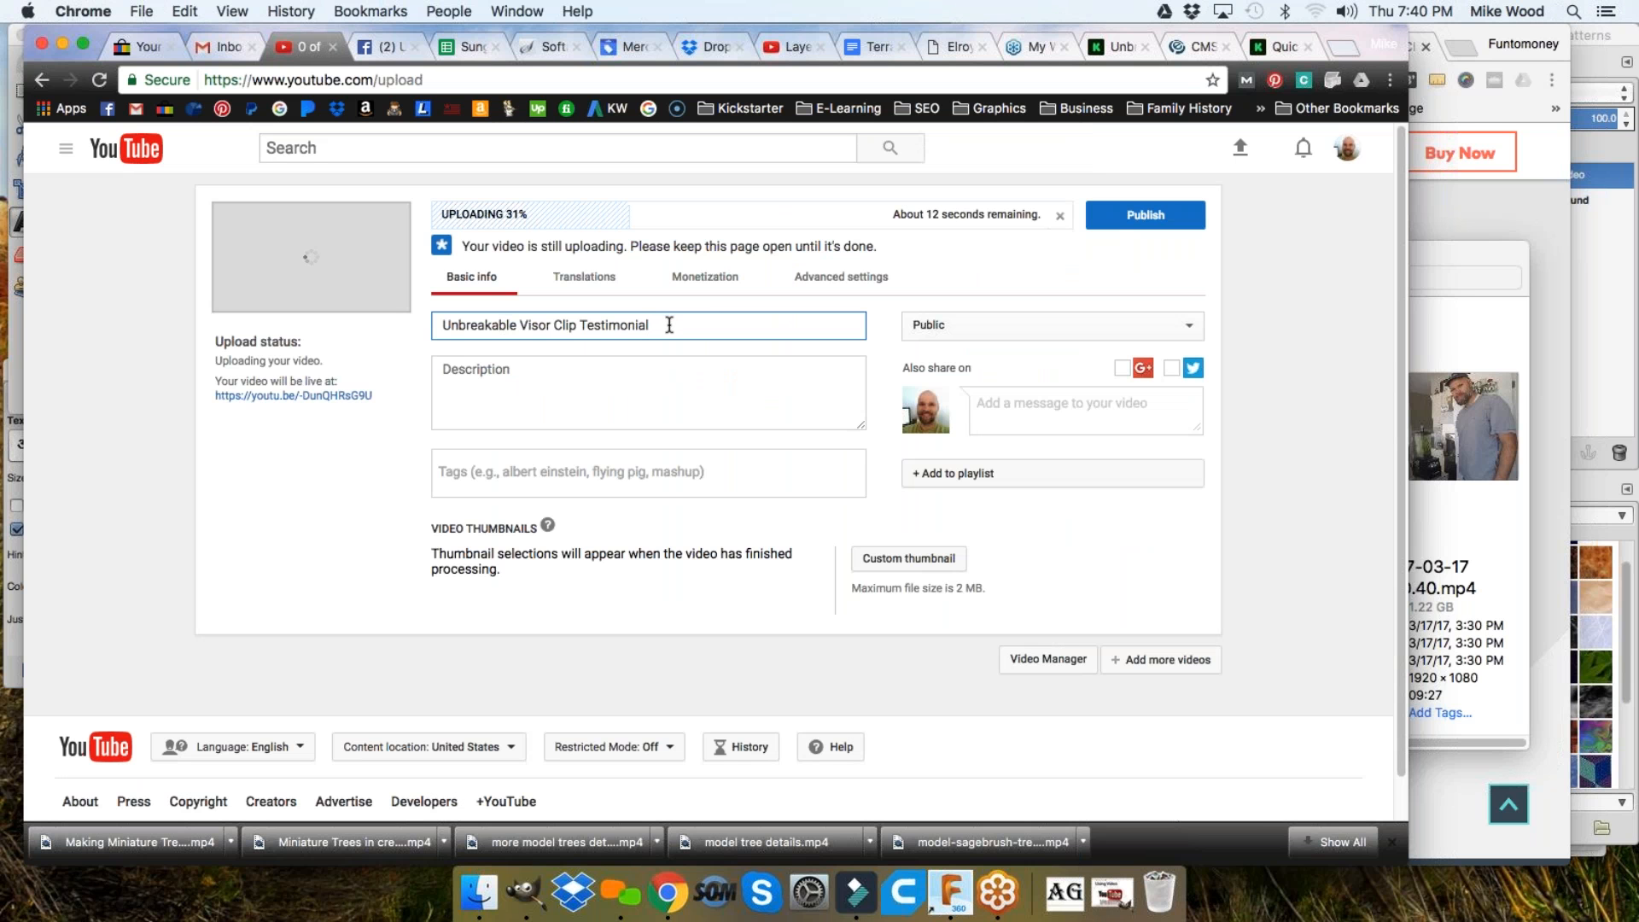
{"action": "type", "text": "My"}
{"action": "type", "text": "VisorC"}
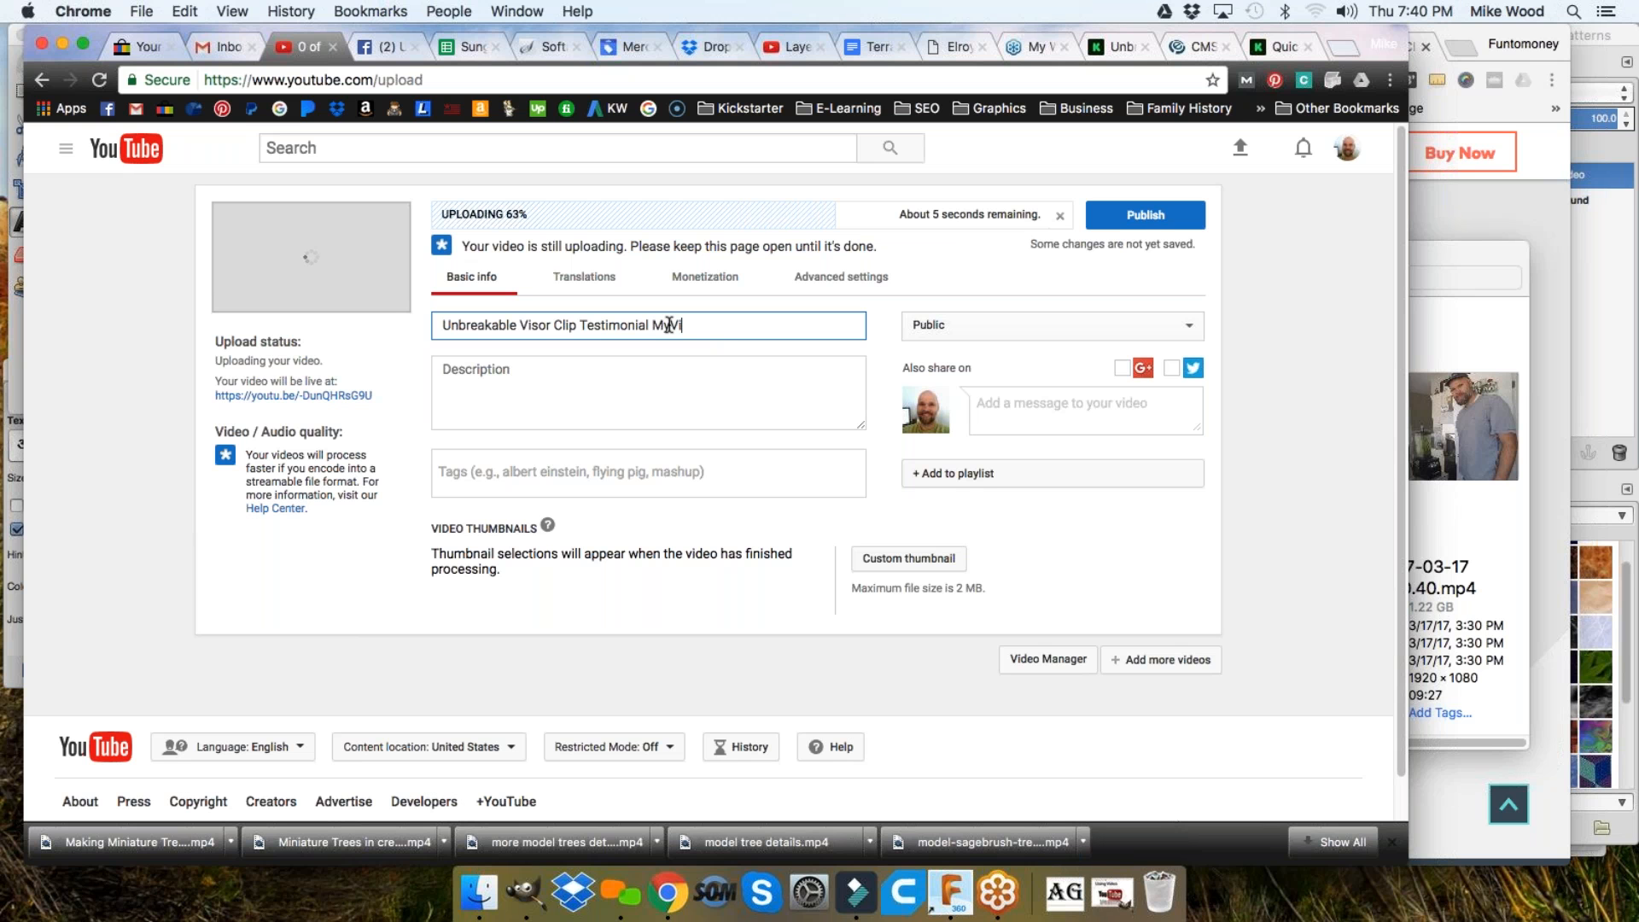
{"action": "type", "text": "lip"}
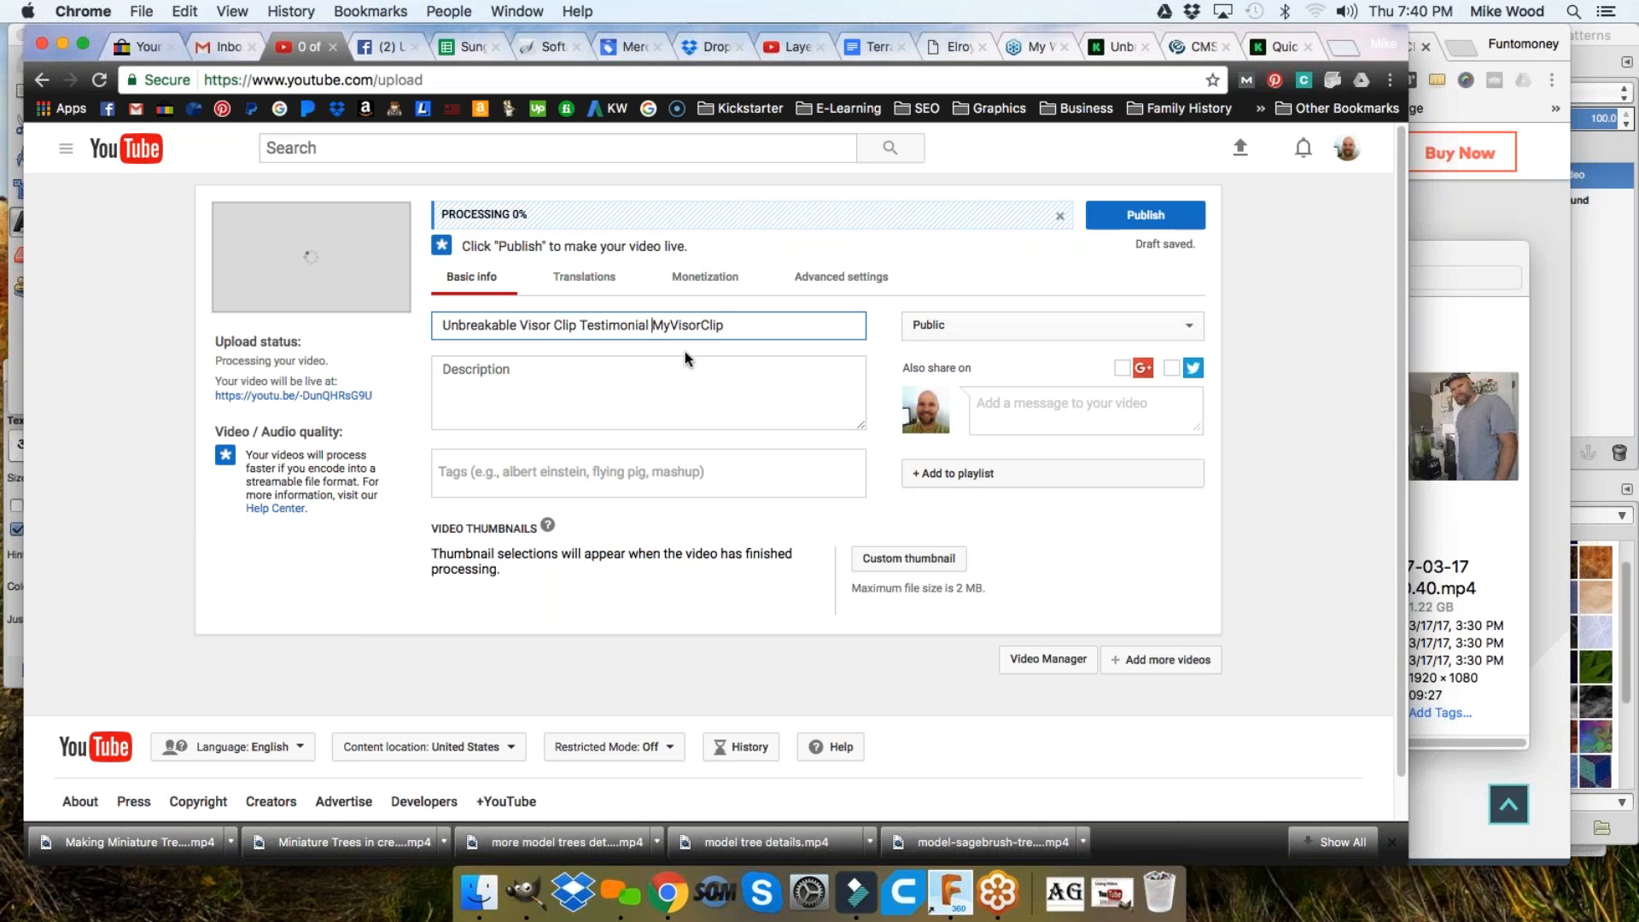
Write the video description "Get yours today!" with the copied Kickstarter project link on the following line
{"action": "left_click", "coordinate": [524, 376]}
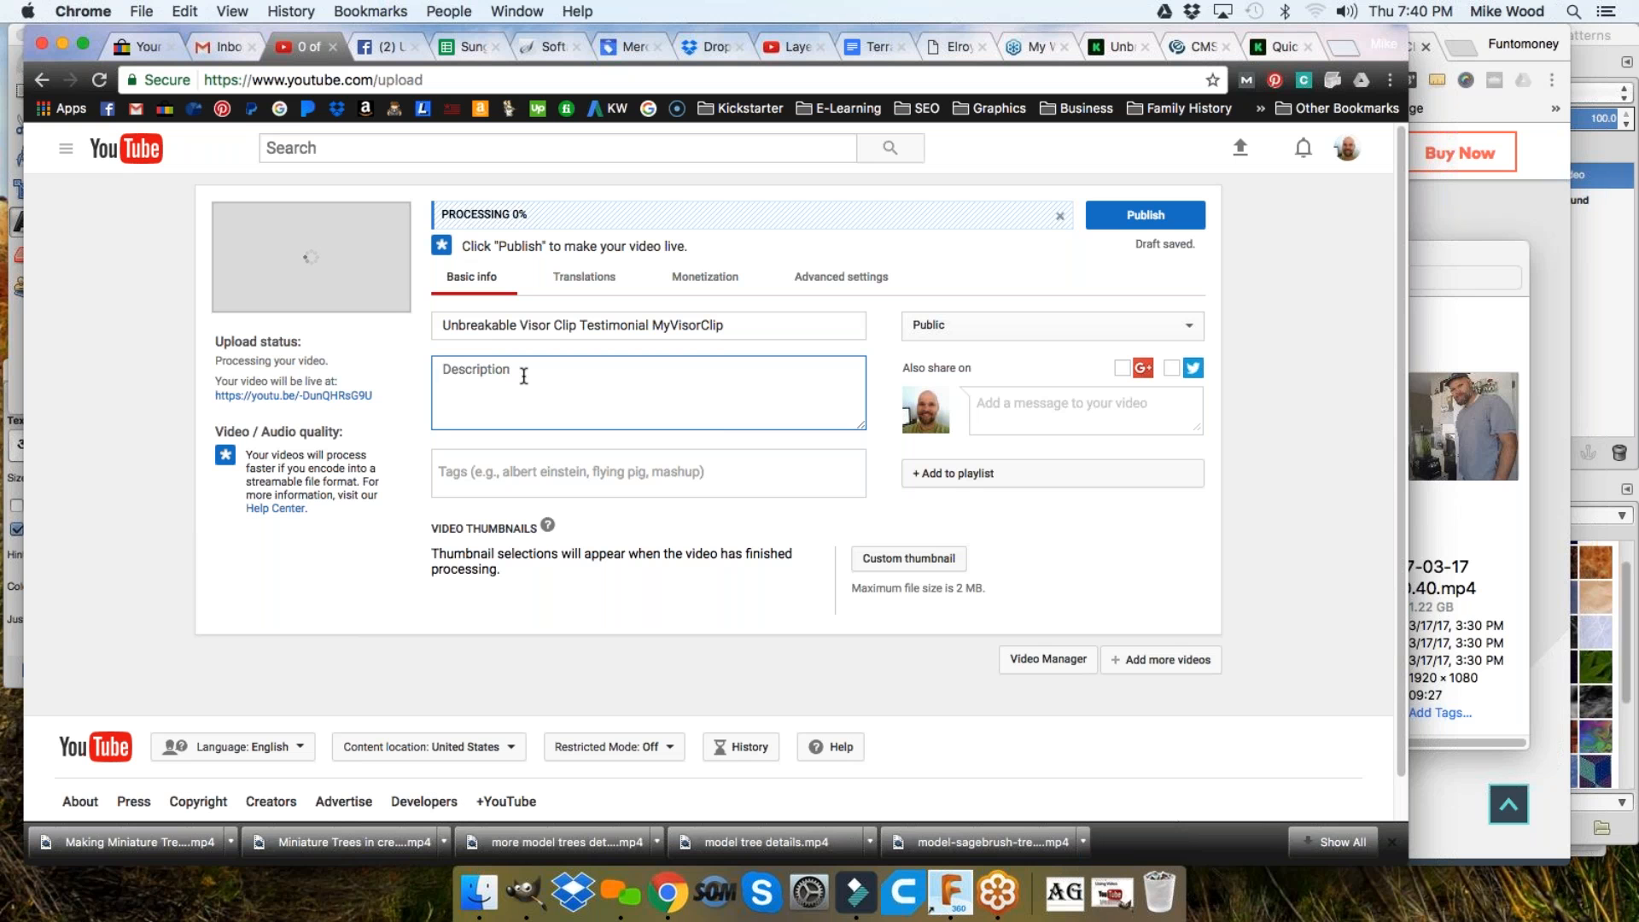
{"action": "type", "text": "Get yours"}
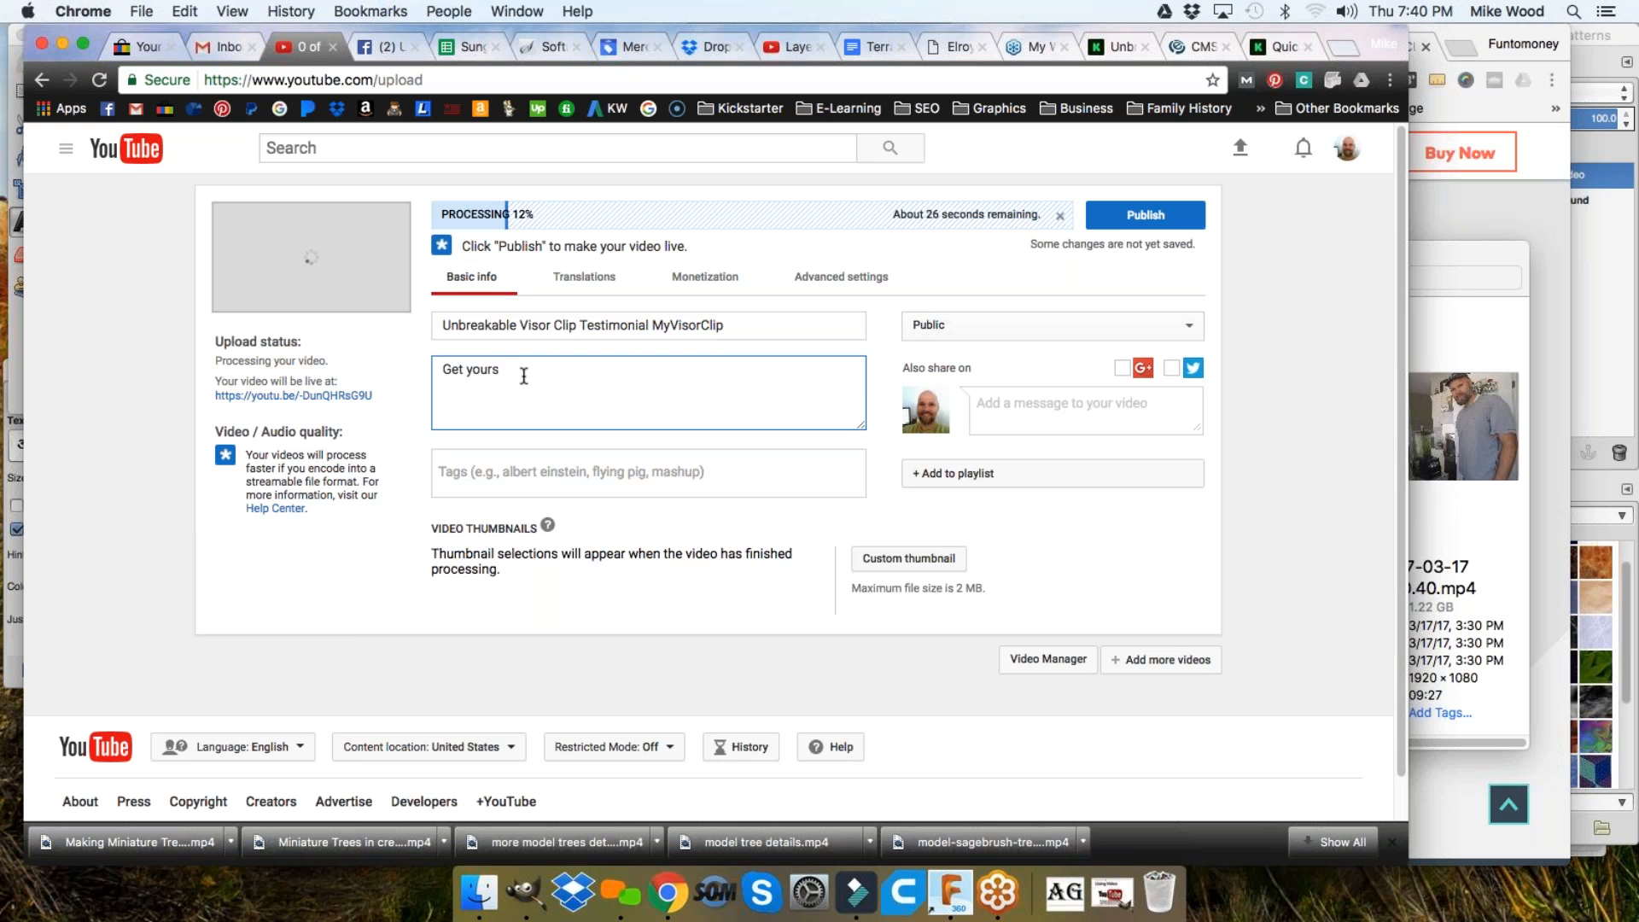
{"action": "type", "text": " today!"}
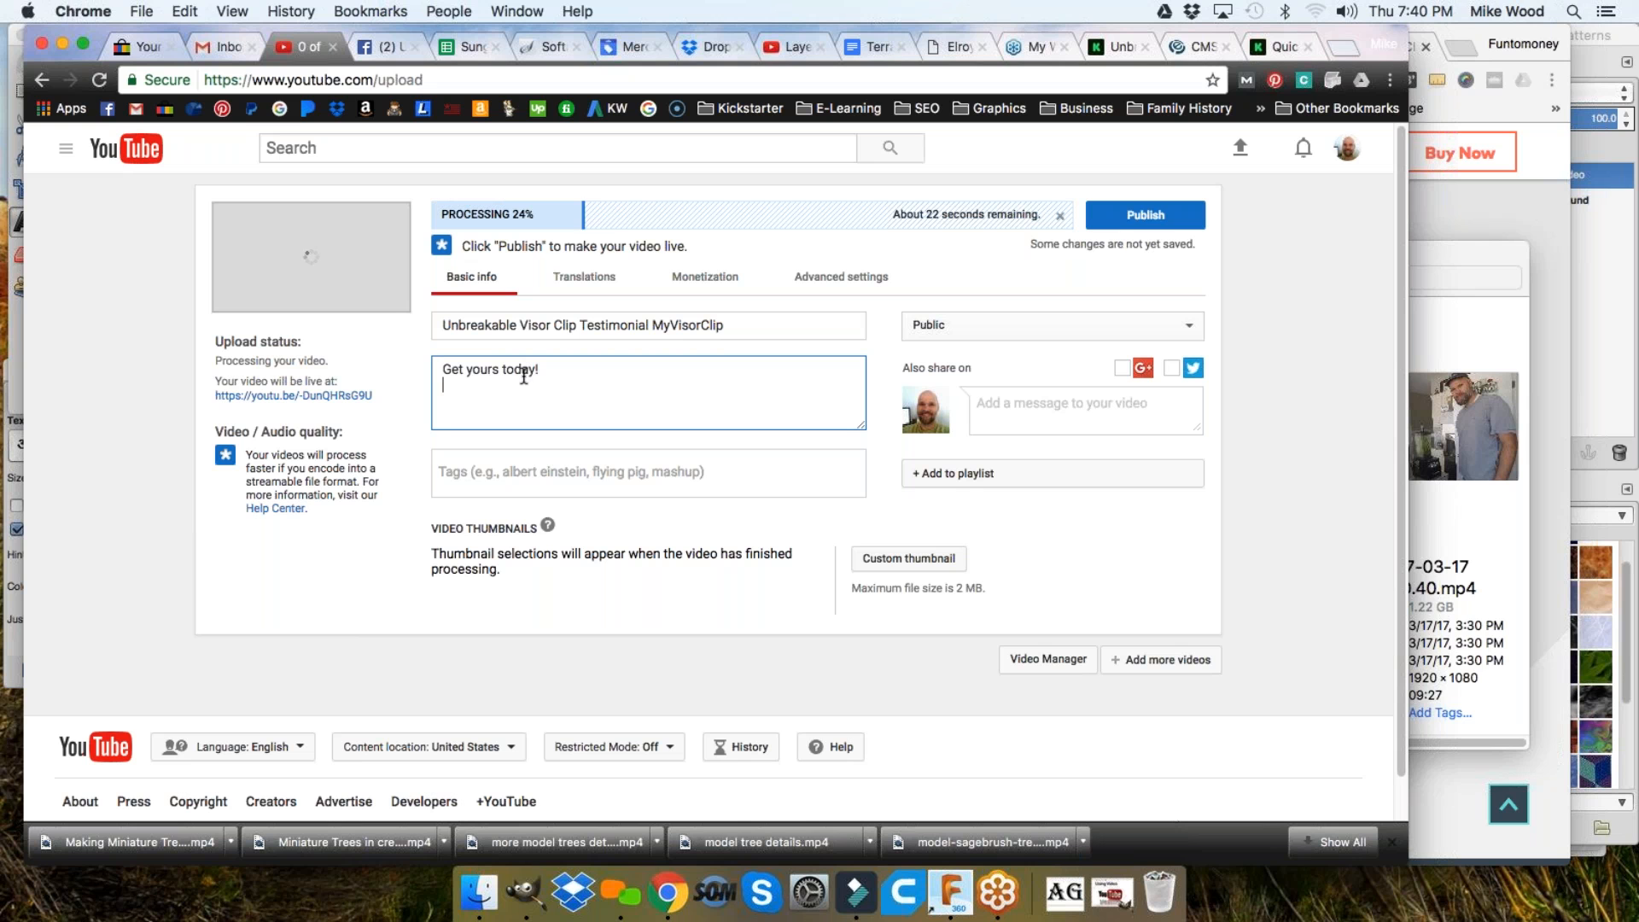
{"action": "type", "text": "https://www.kickstarter.com/projects/mikewood/unbreakable-sunglasses-visor-clip"}
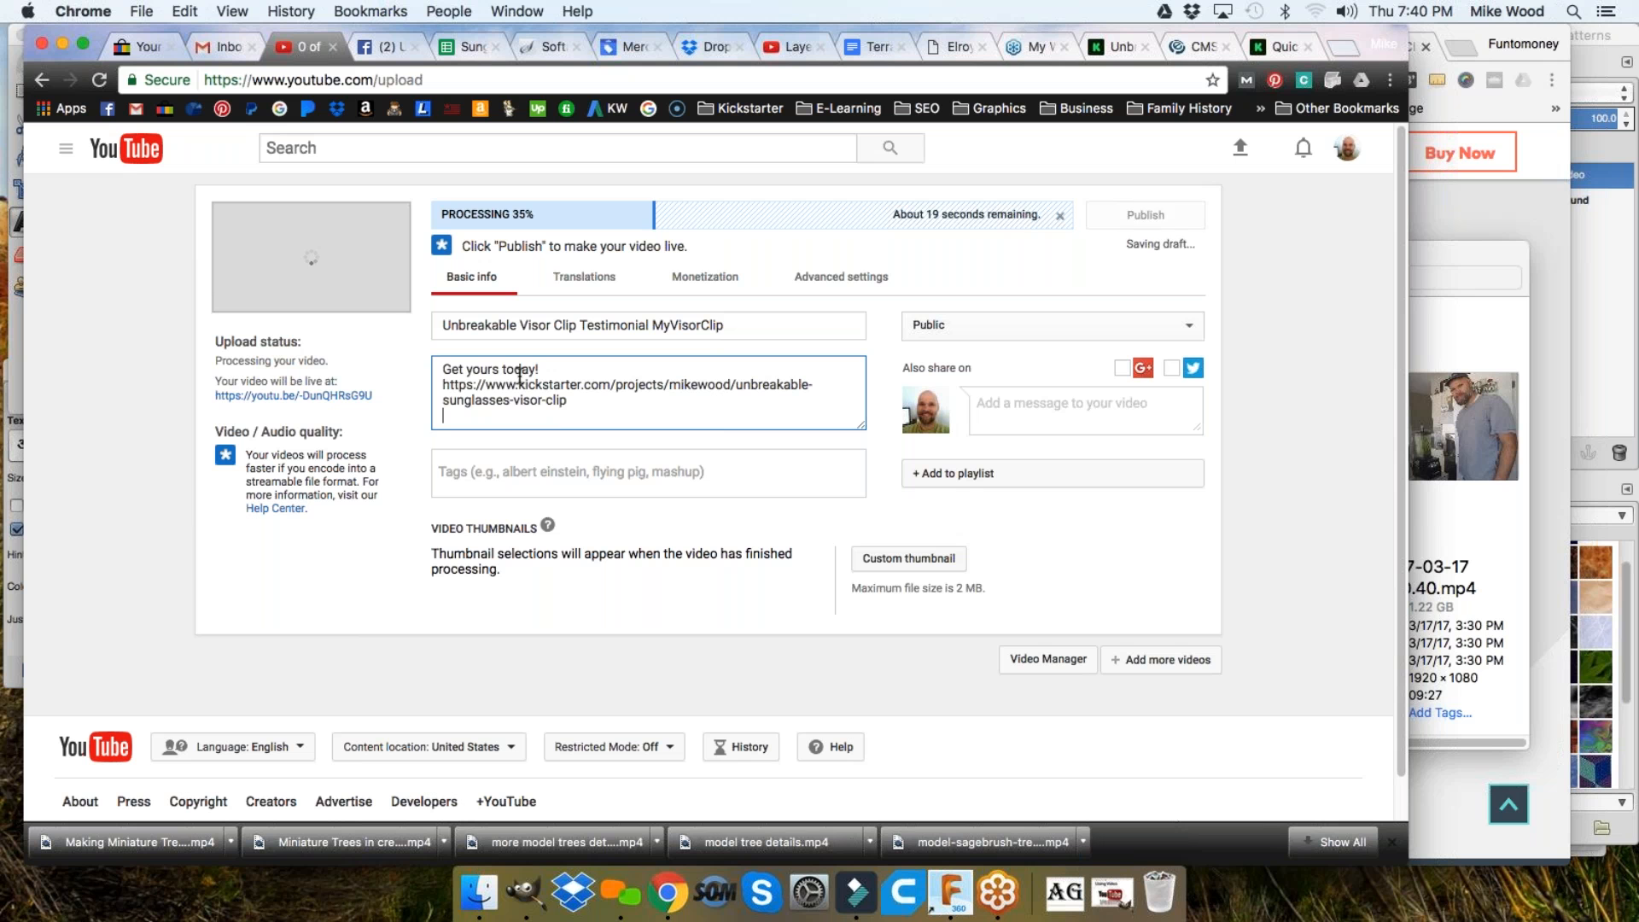
{"action": "key", "text": "Return"}
Add the tag "sunglasses visor clip" to the video
{"action": "left_click", "coordinate": [519, 464]}
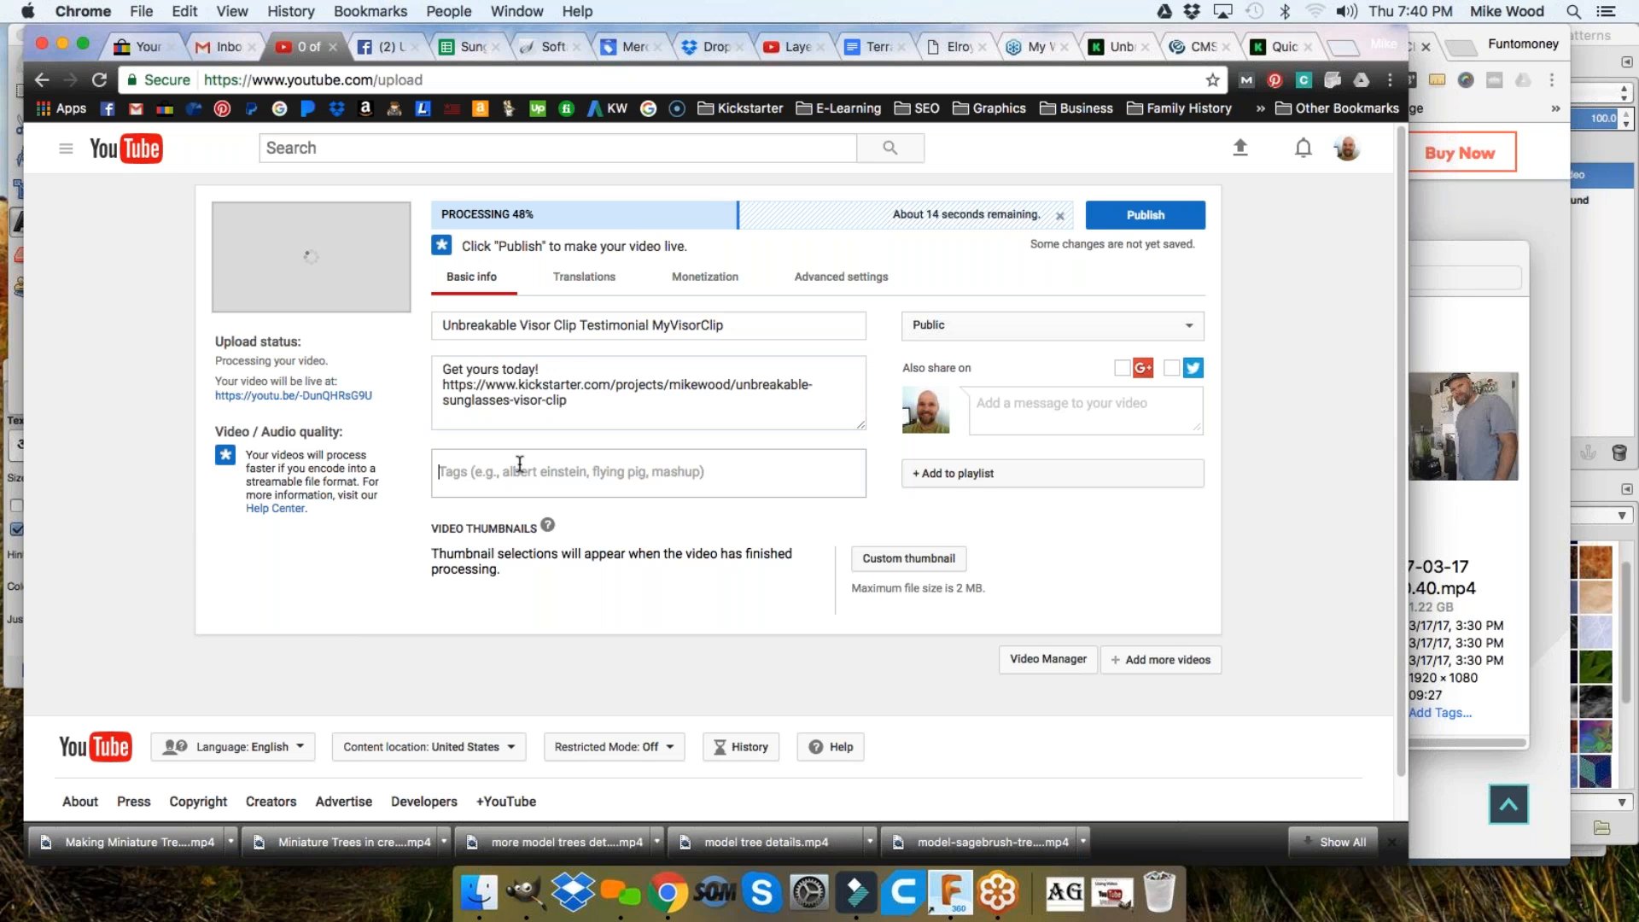
{"action": "left_click", "coordinate": [519, 464]}
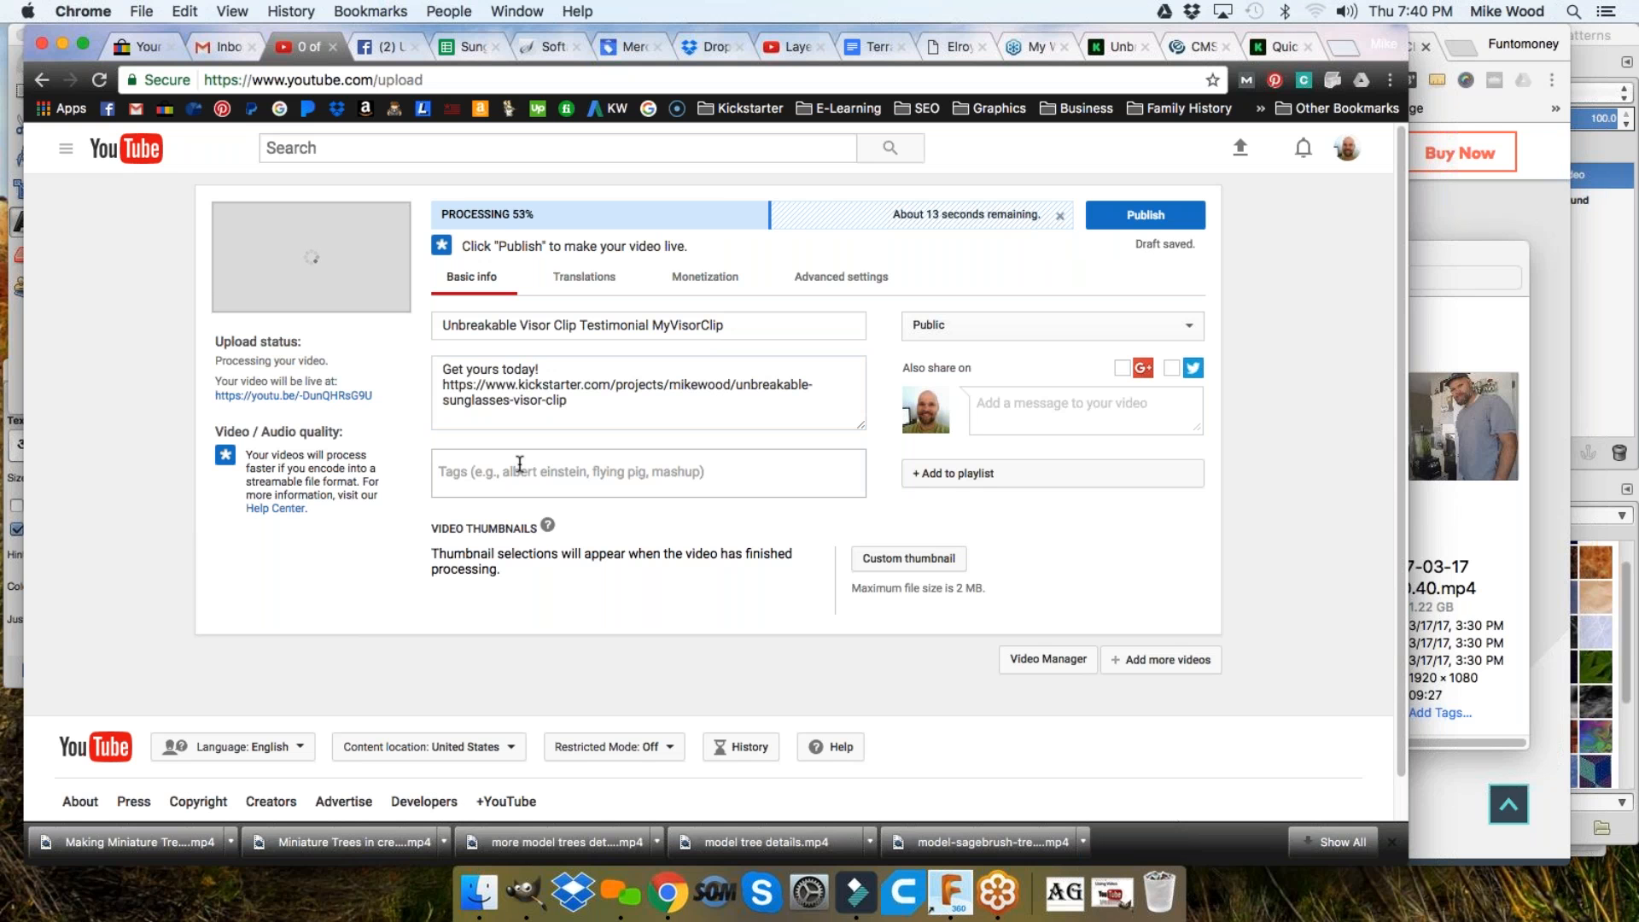
{"action": "type", "text": "sunglasses visor clip"}
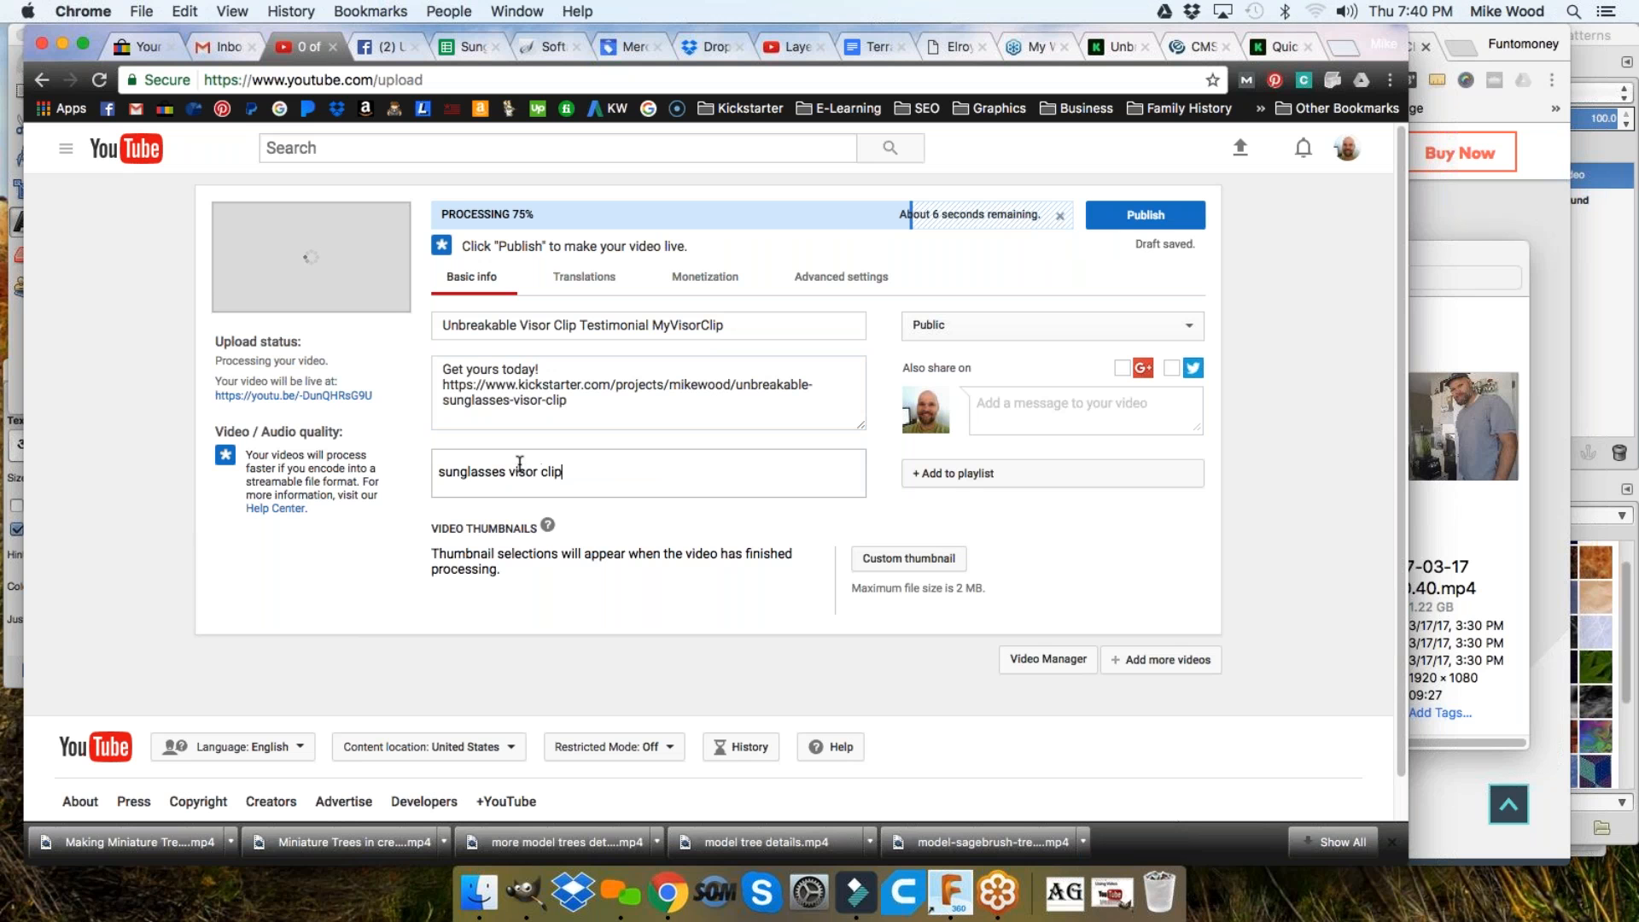
{"action": "key", "text": "Return"}
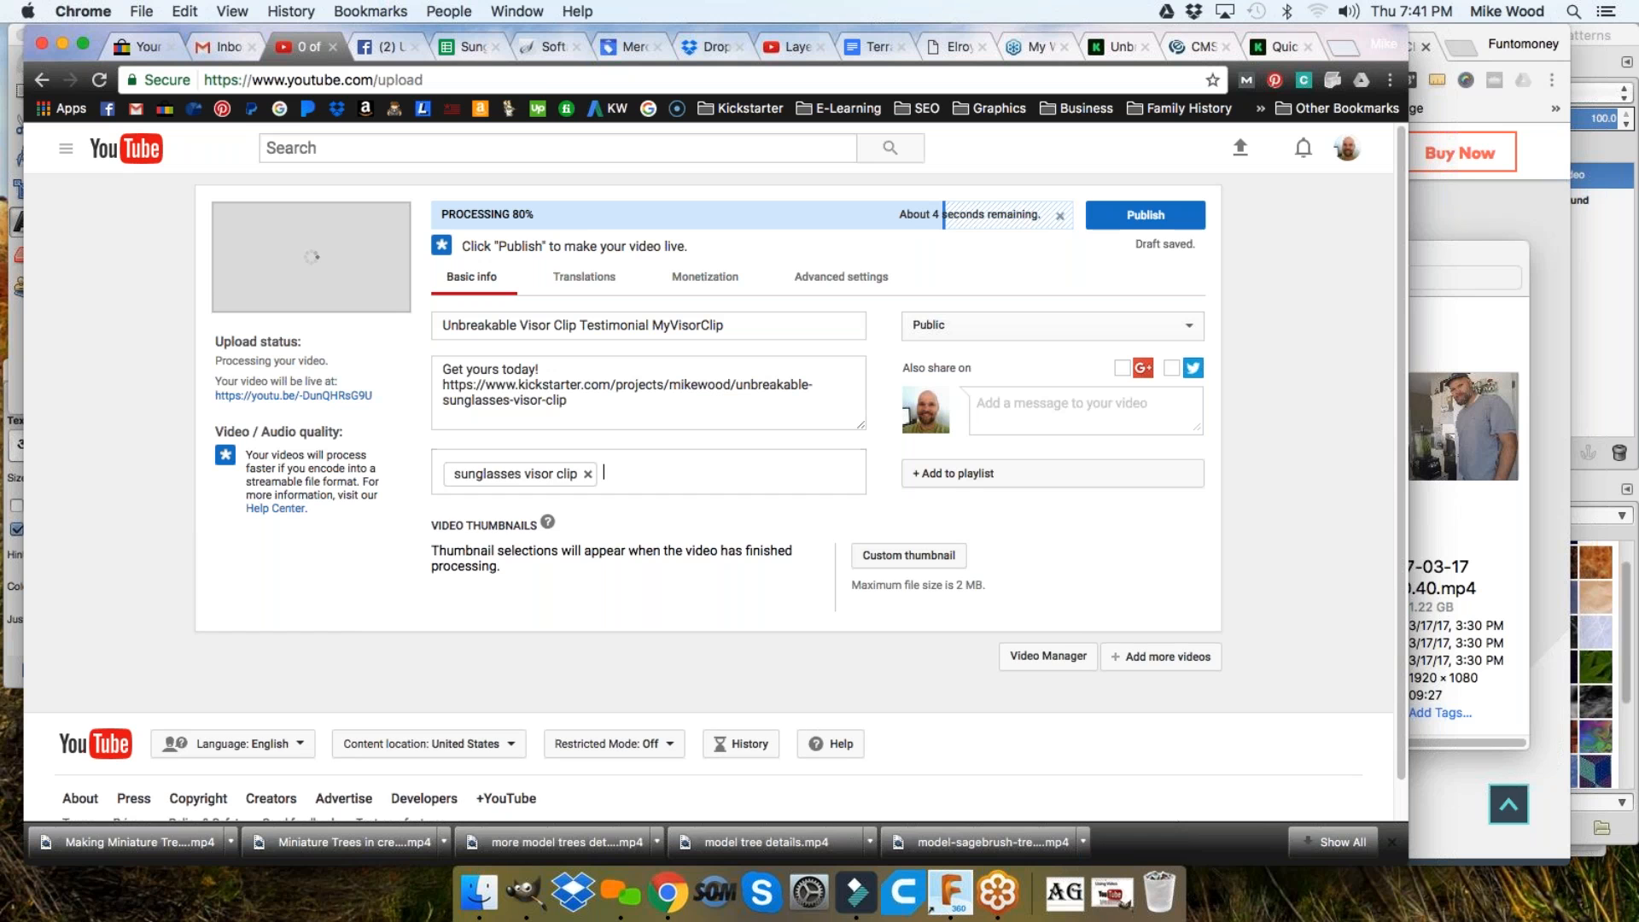
Copy the keyword "sunglass holder" from the Sunglasses-Holder-Keywords spreadsheet and add it as a video tag
{"action": "left_click", "coordinate": [452, 46]}
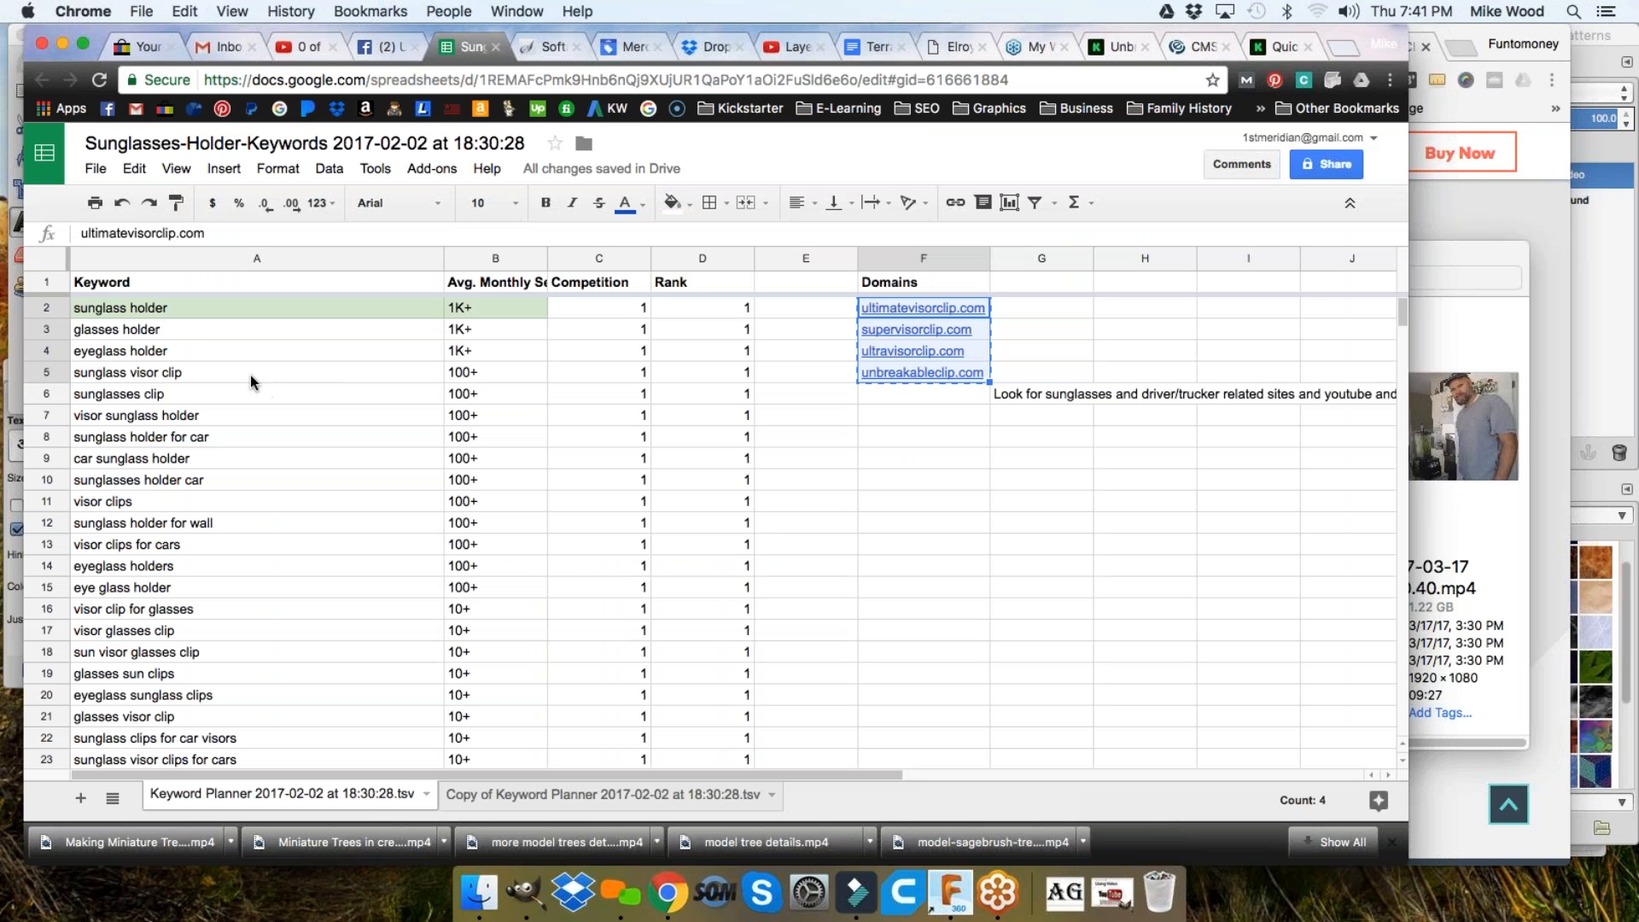
{"action": "left_click", "coordinate": [187, 313]}
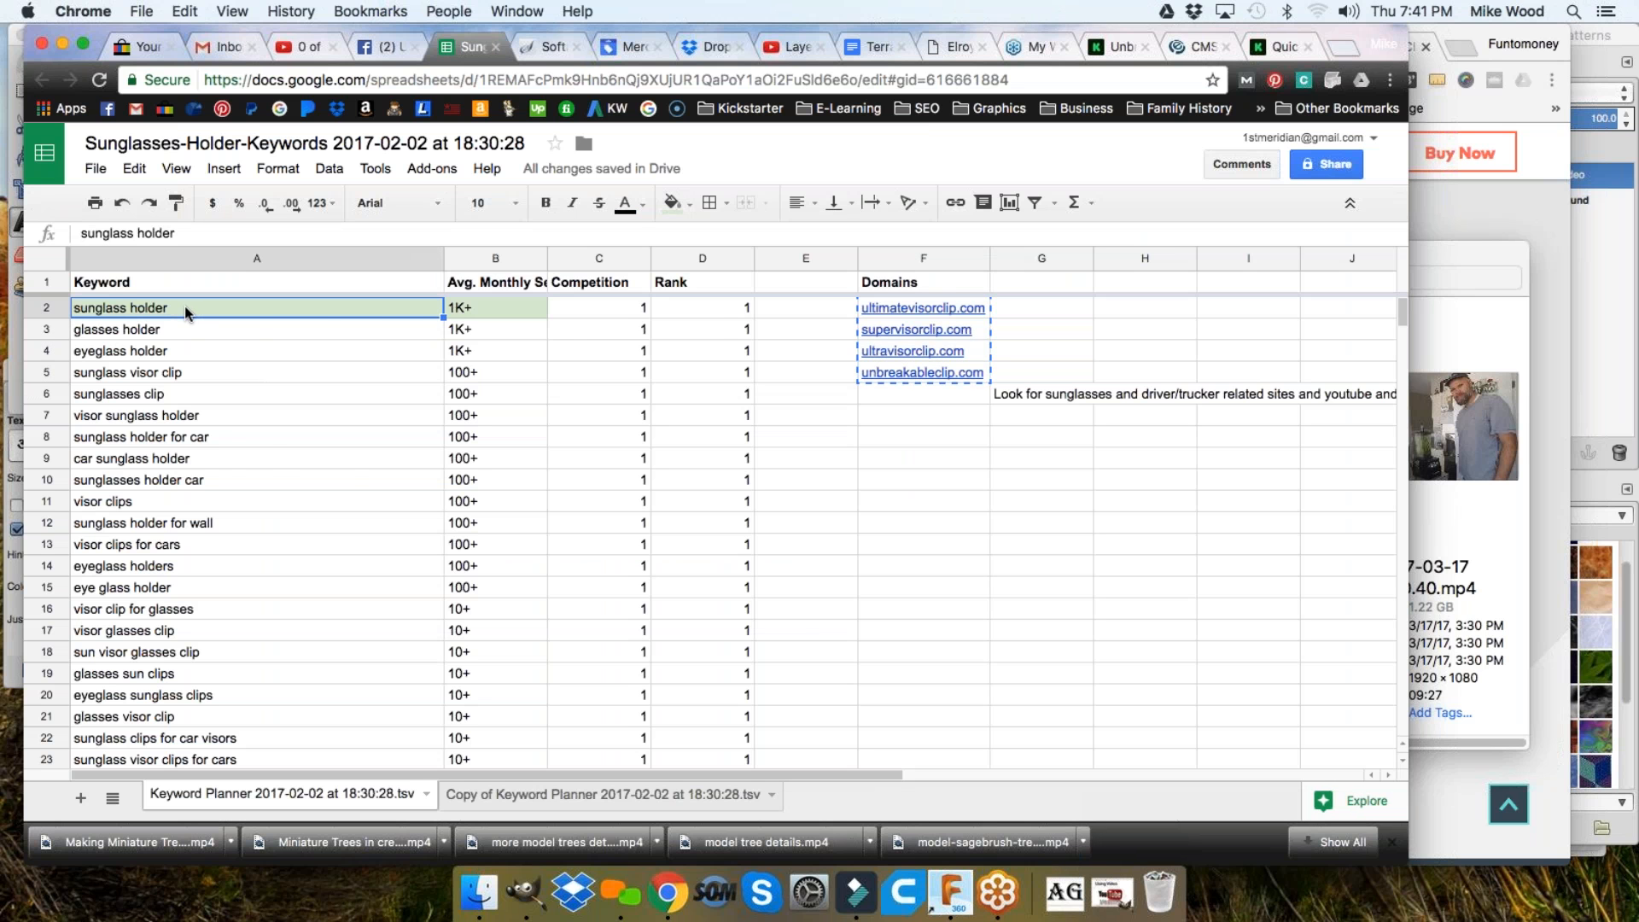
{"action": "left_click", "coordinate": [305, 44]}
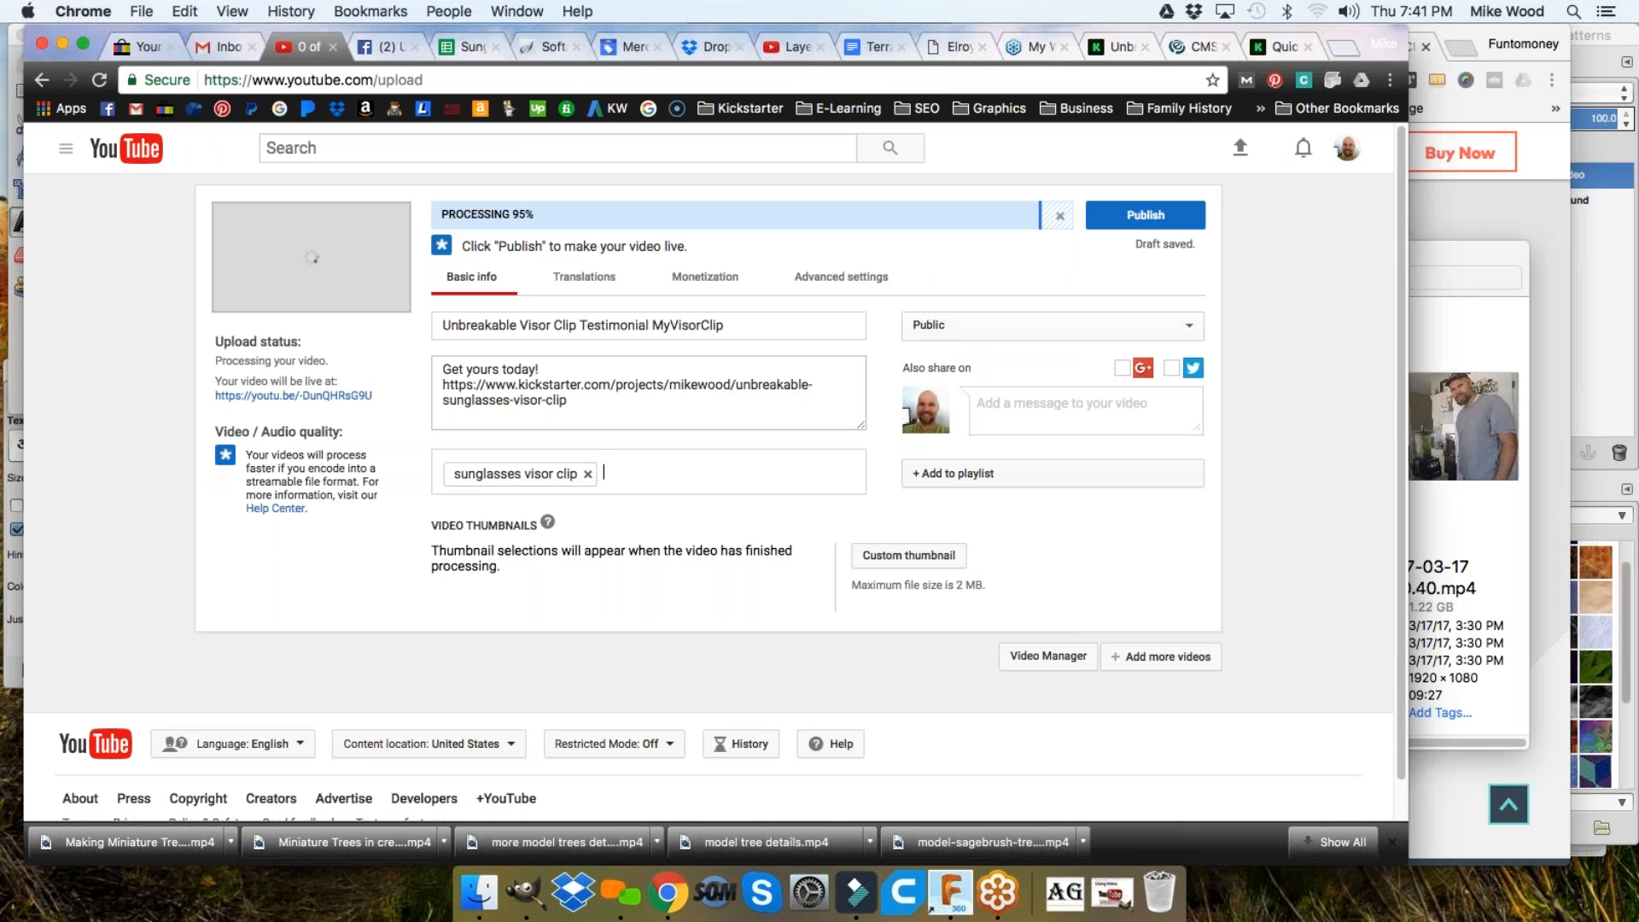
{"action": "key", "text": "super+v"}
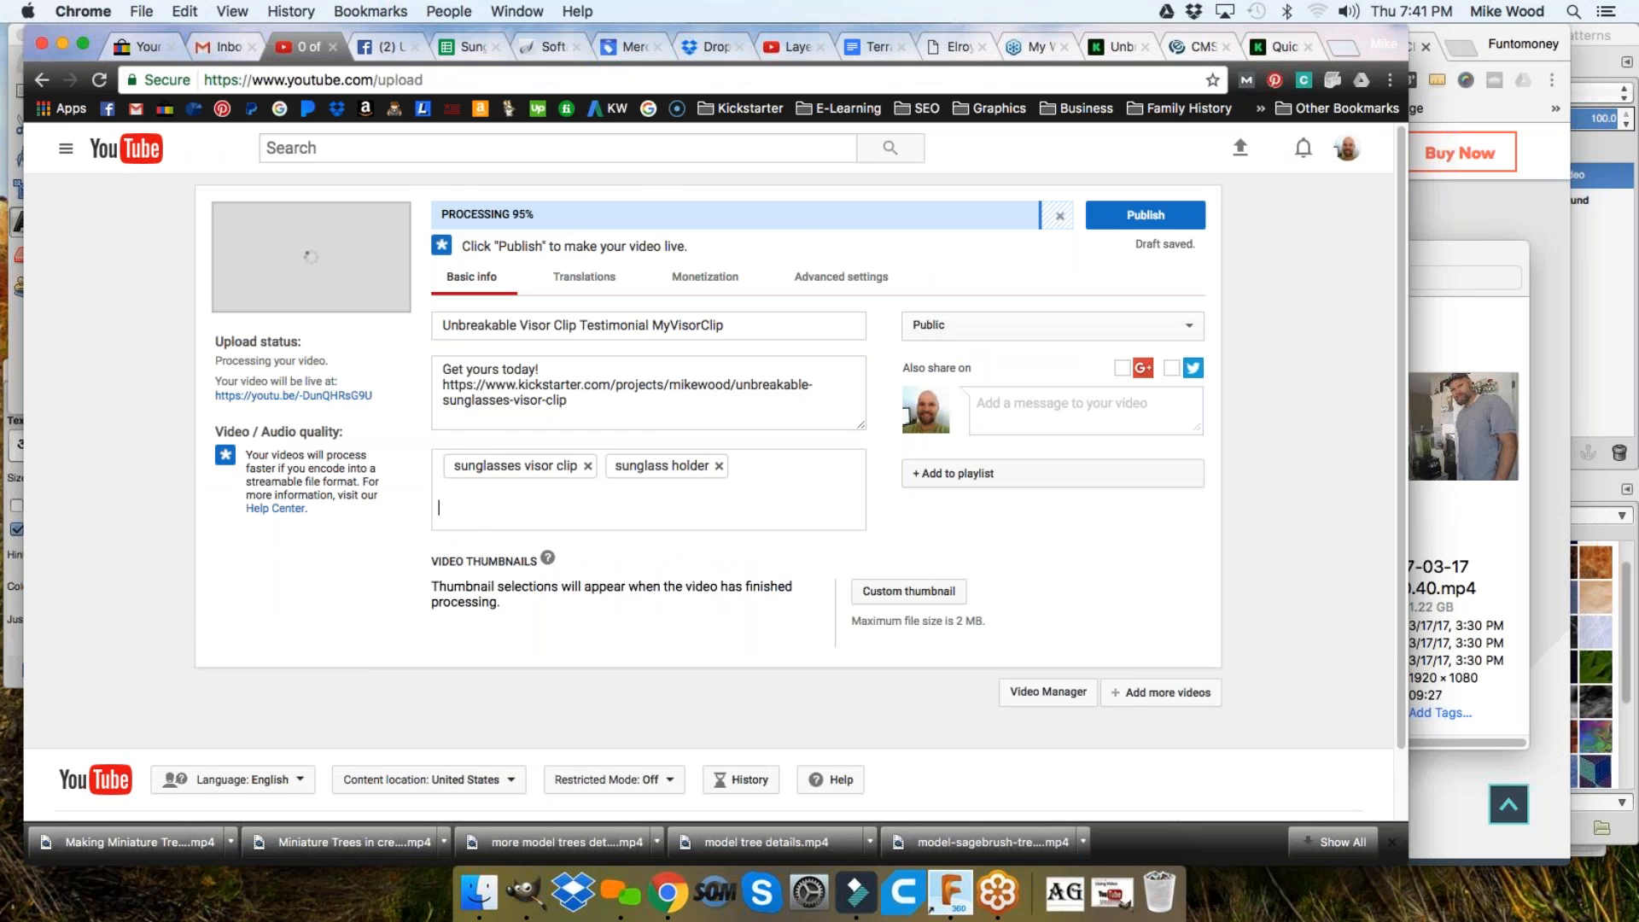
Copy the keyword "sunglass visor clip" from the keyword spreadsheet and add it to the video's tags
{"action": "left_click", "coordinate": [454, 54]}
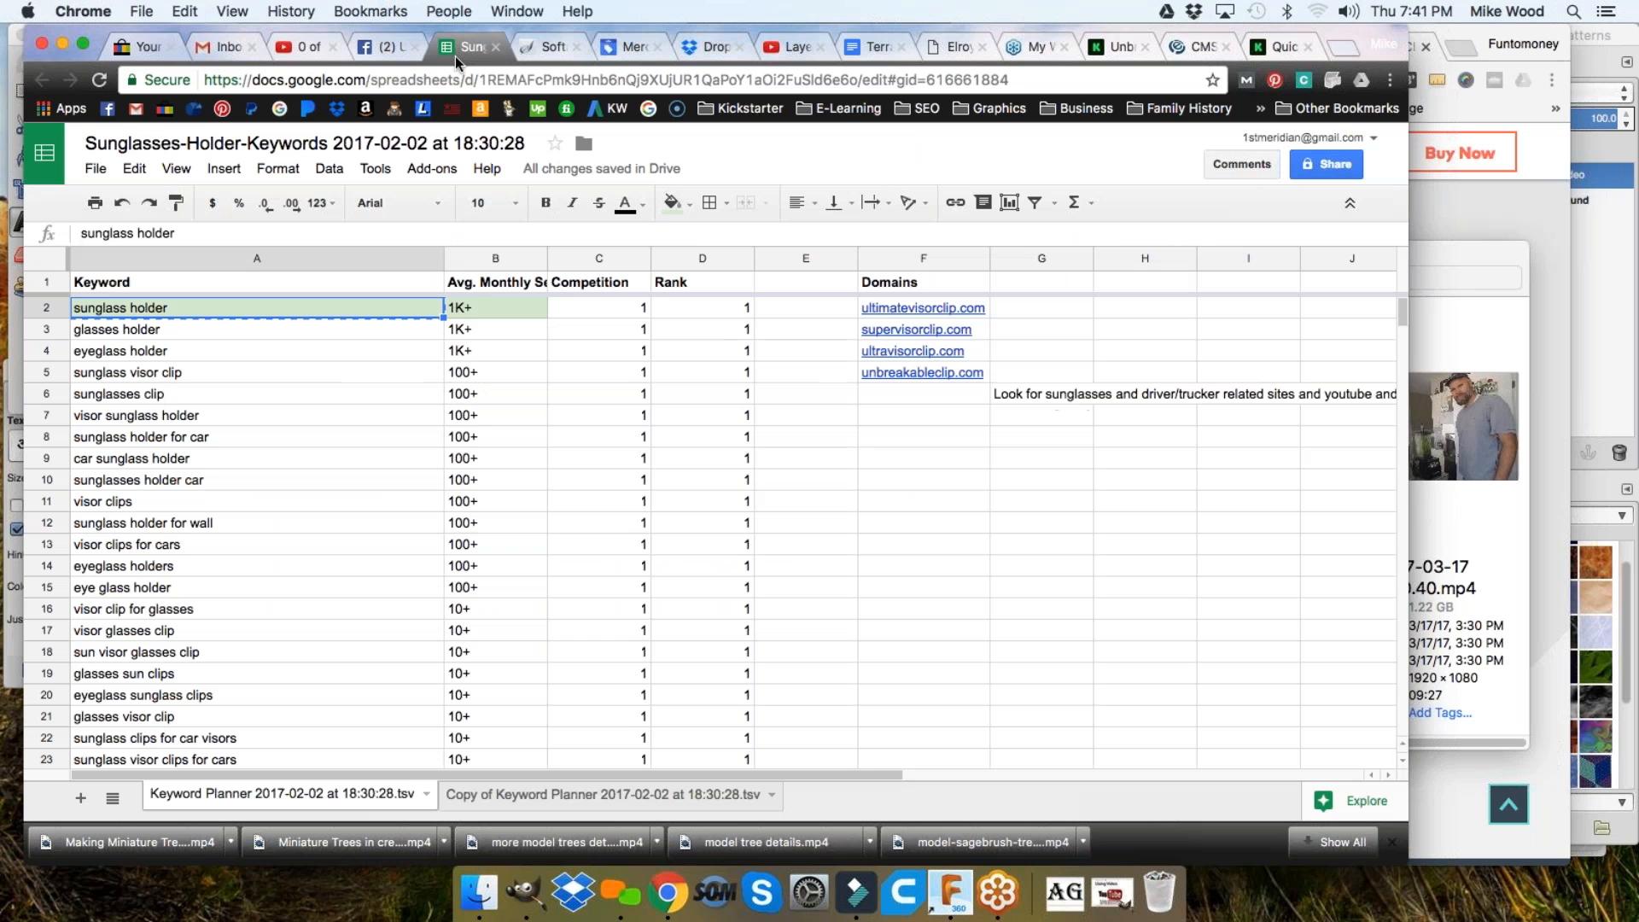
{"action": "left_click", "coordinate": [189, 376]}
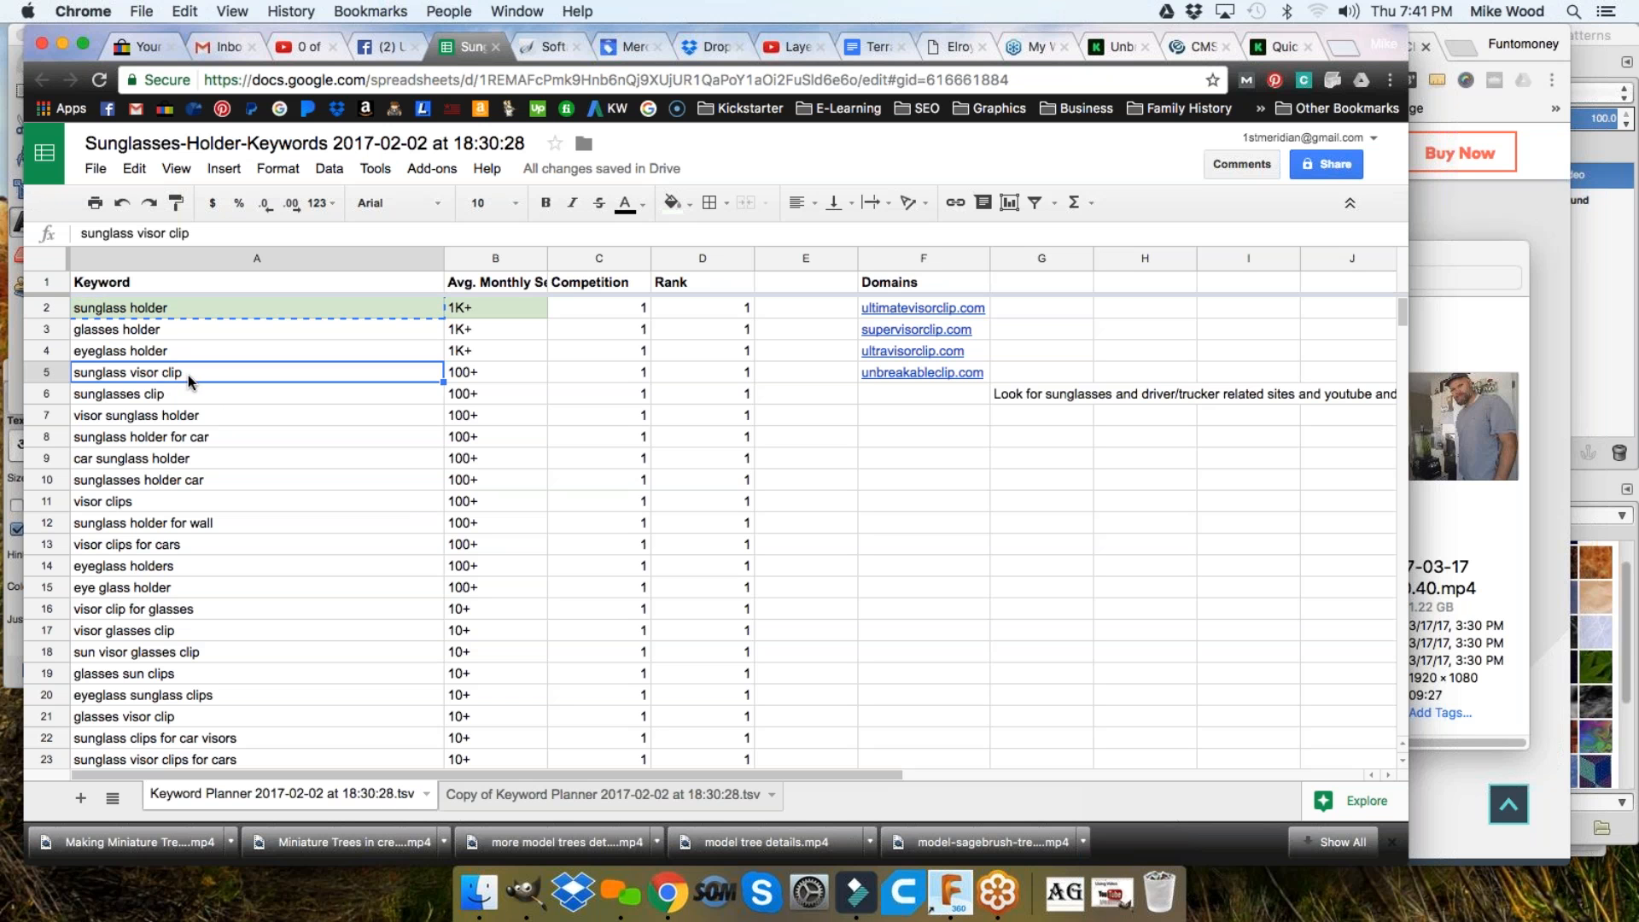
{"action": "left_click", "coordinate": [304, 47]}
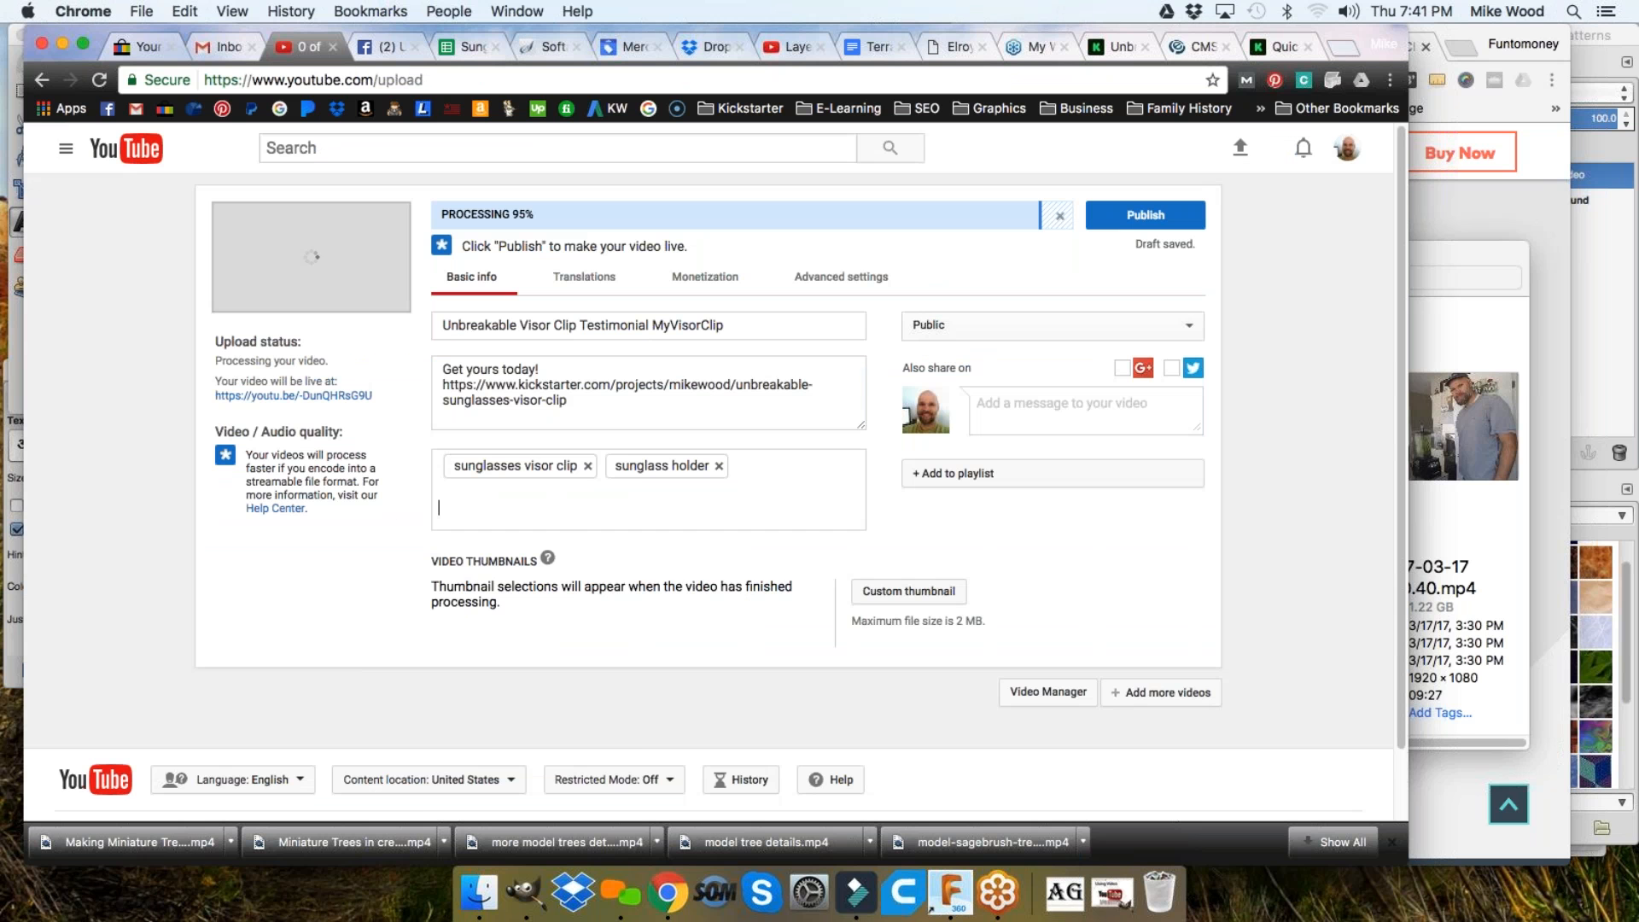
{"action": "key", "text": "cmd+v"}
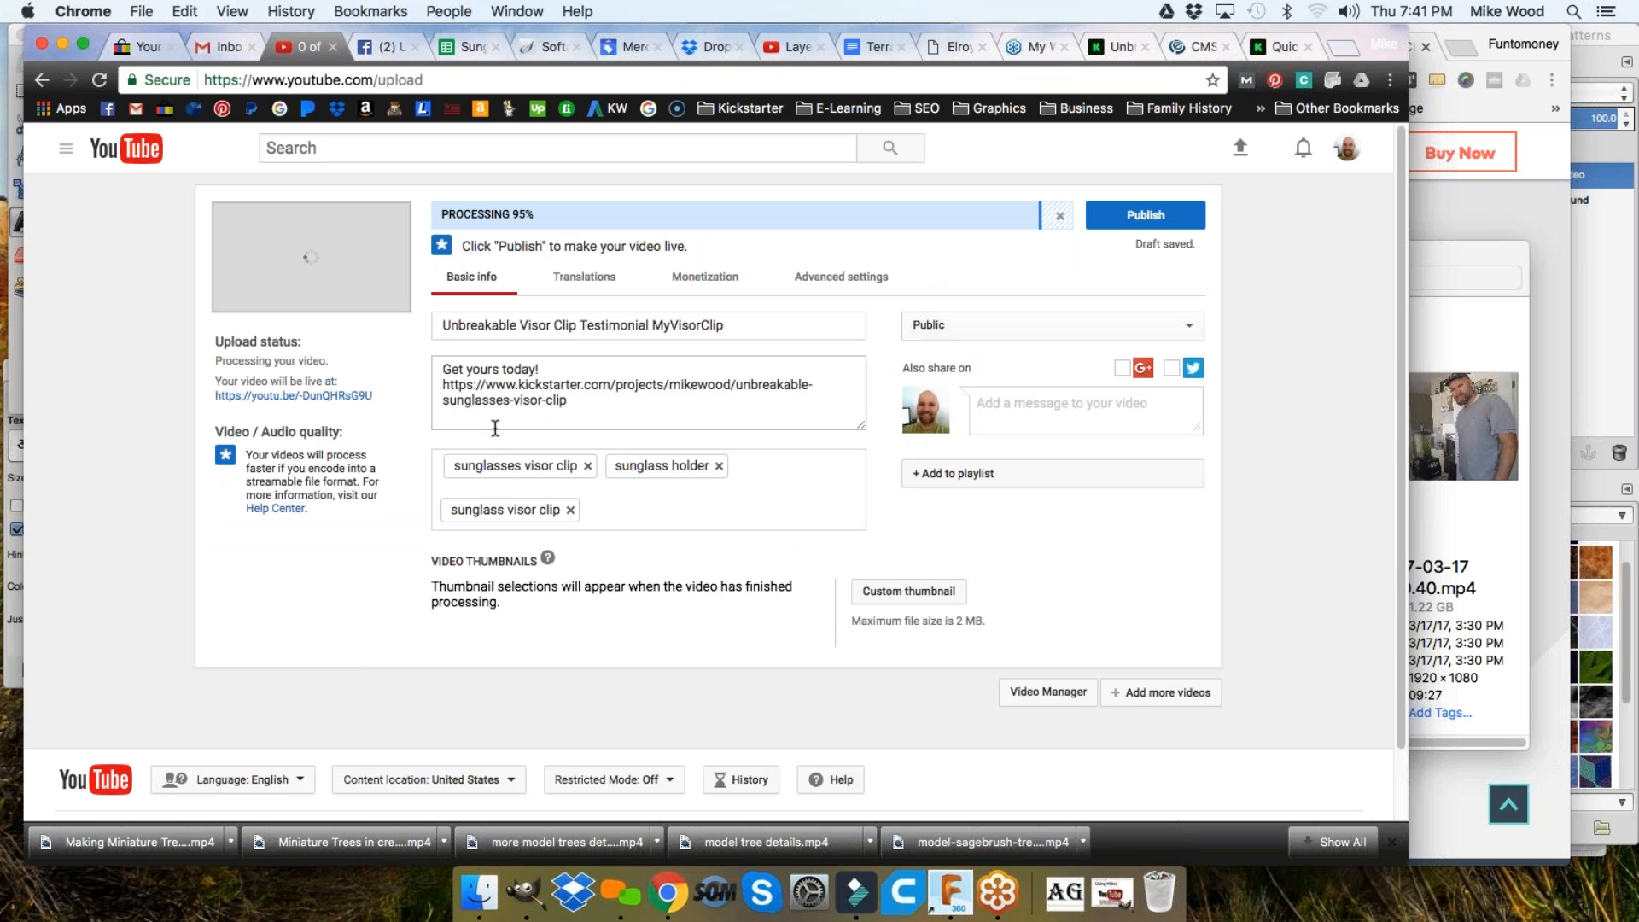
Try to add the five spreadsheet keywords from "sunglasses clip" through "sunglasses holder car" as video tags at once, and remove the combined tag
{"action": "left_click", "coordinate": [469, 47]}
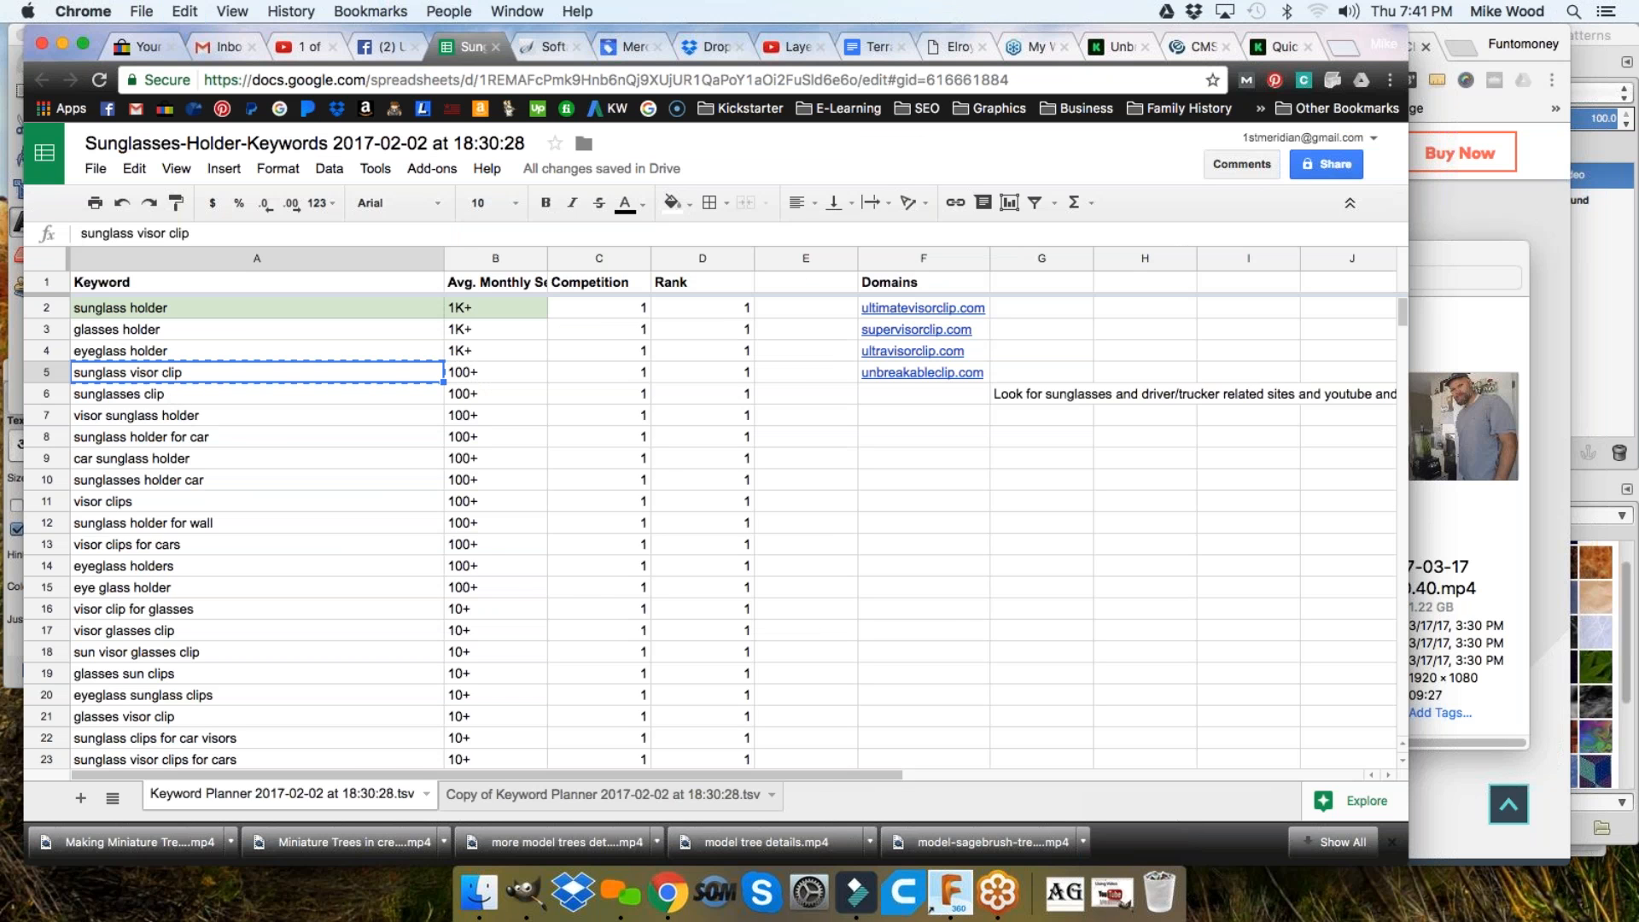
{"action": "left_click", "coordinate": [307, 45]}
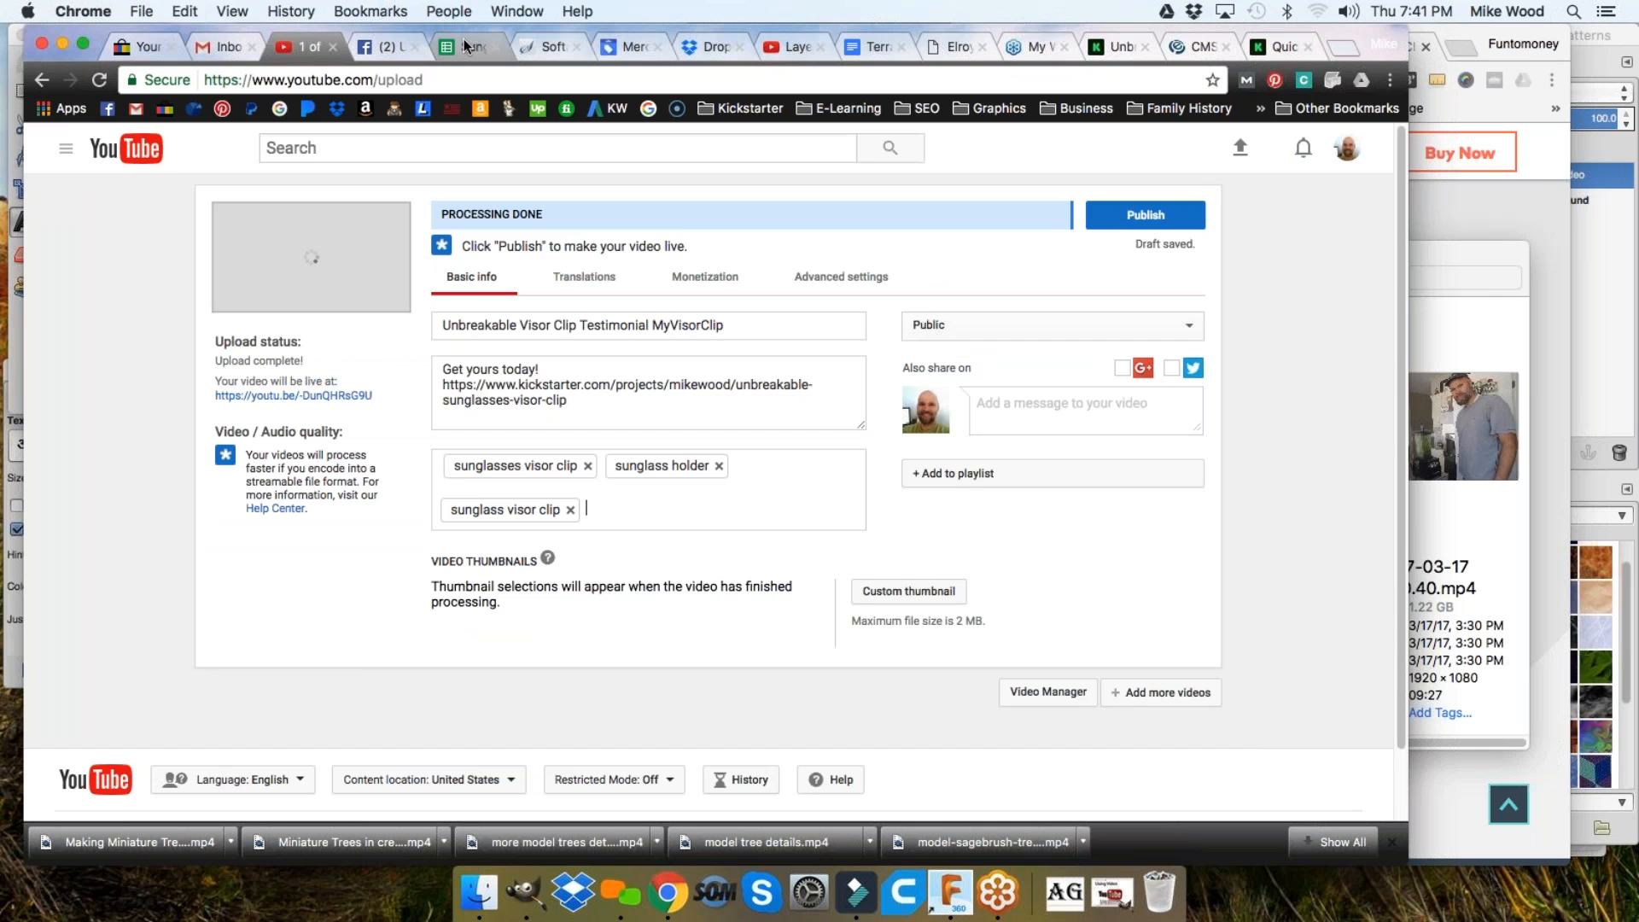
{"action": "left_click", "coordinate": [466, 47]}
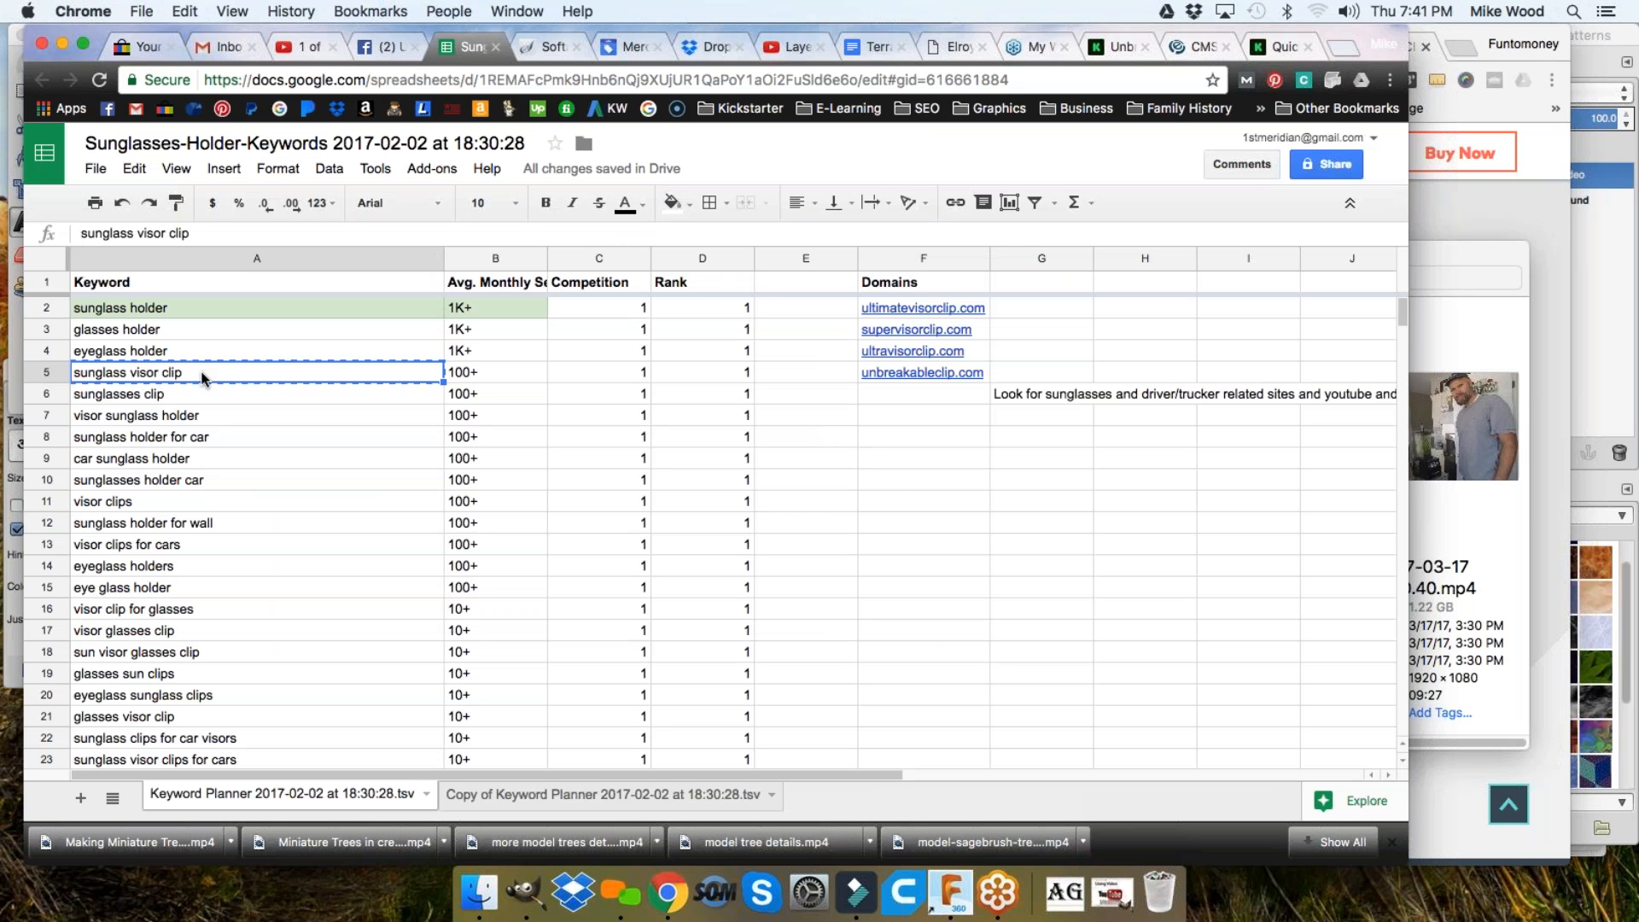
{"action": "left_click", "coordinate": [192, 394]}
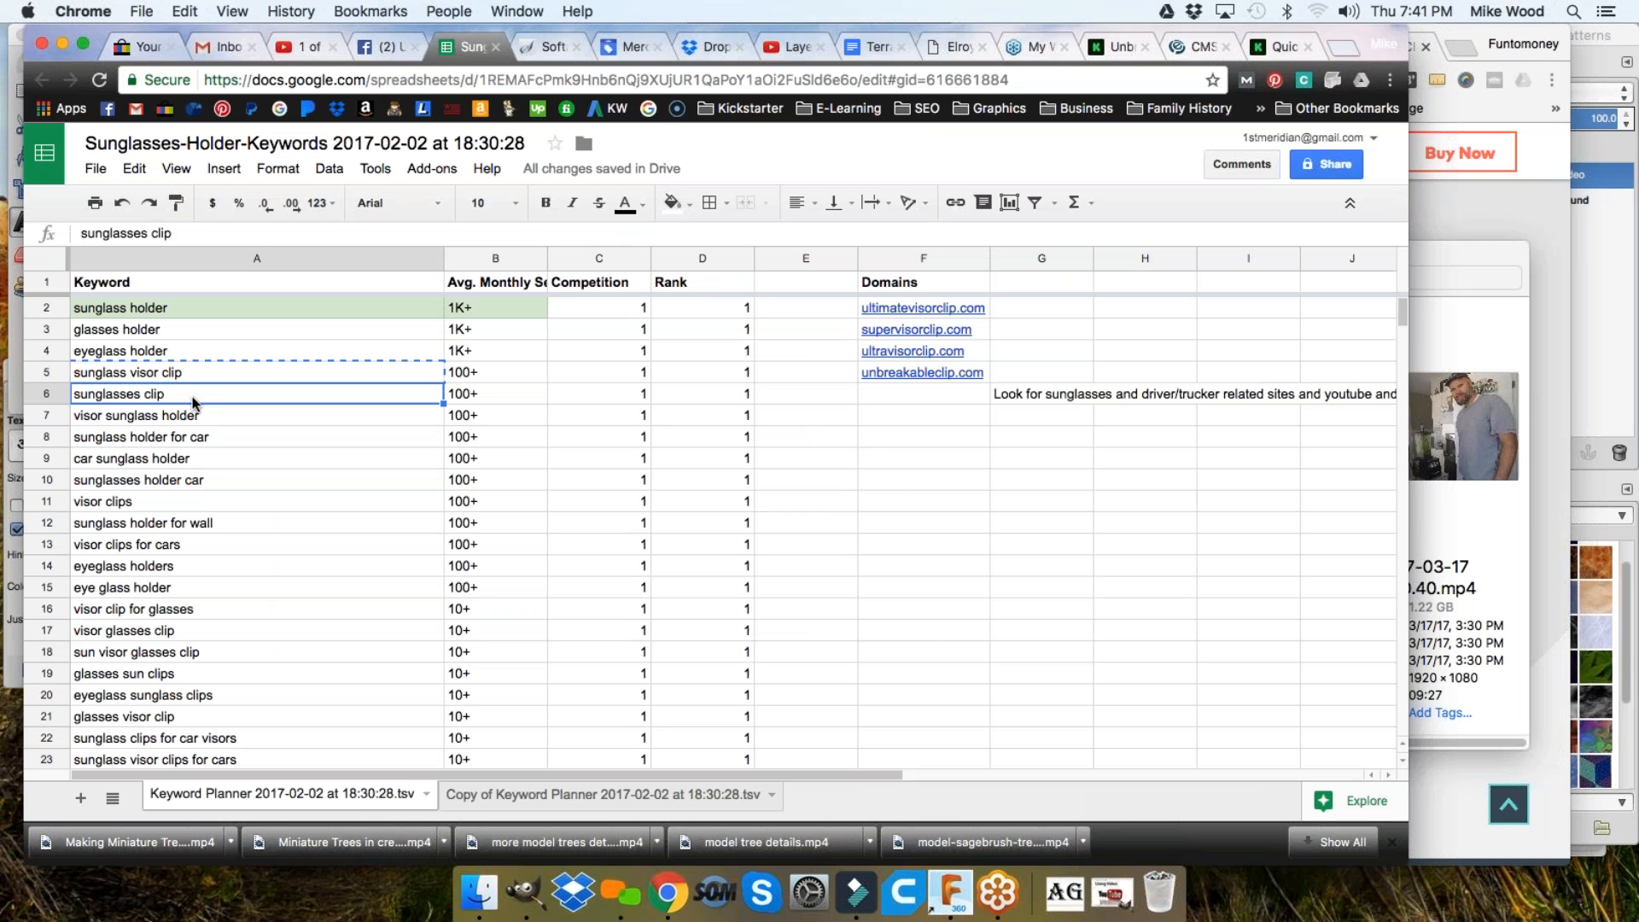
{"action": "left_click_drag", "start_coordinate": [187, 401], "coordinate": [188, 480]}
{"action": "key", "text": "super+c"}
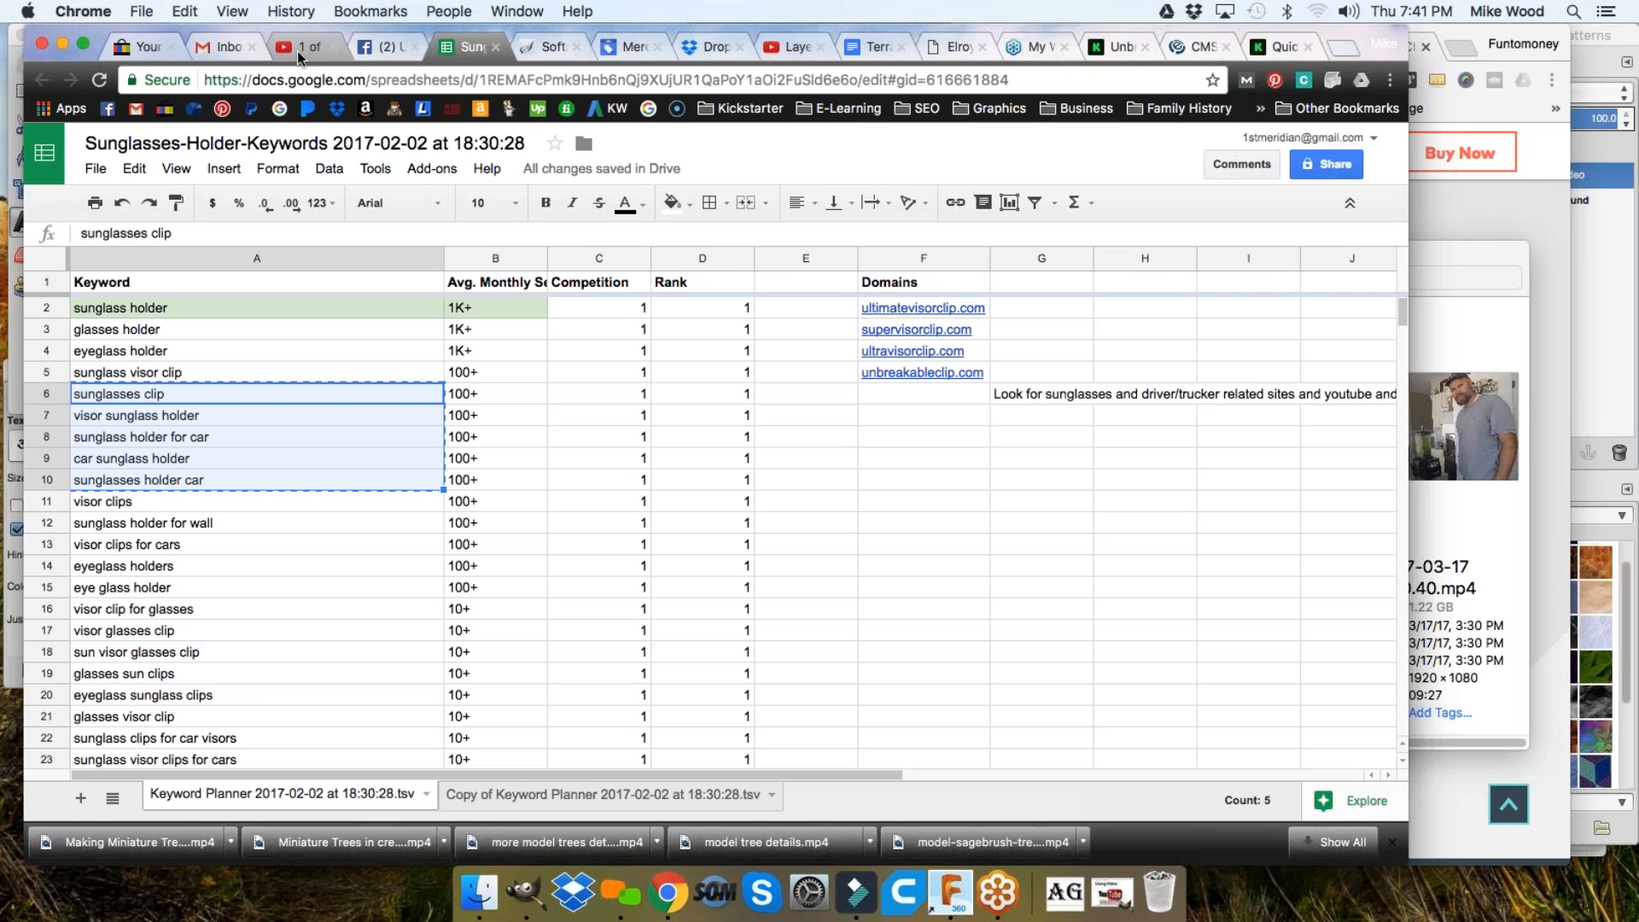
{"action": "left_click", "coordinate": [295, 48]}
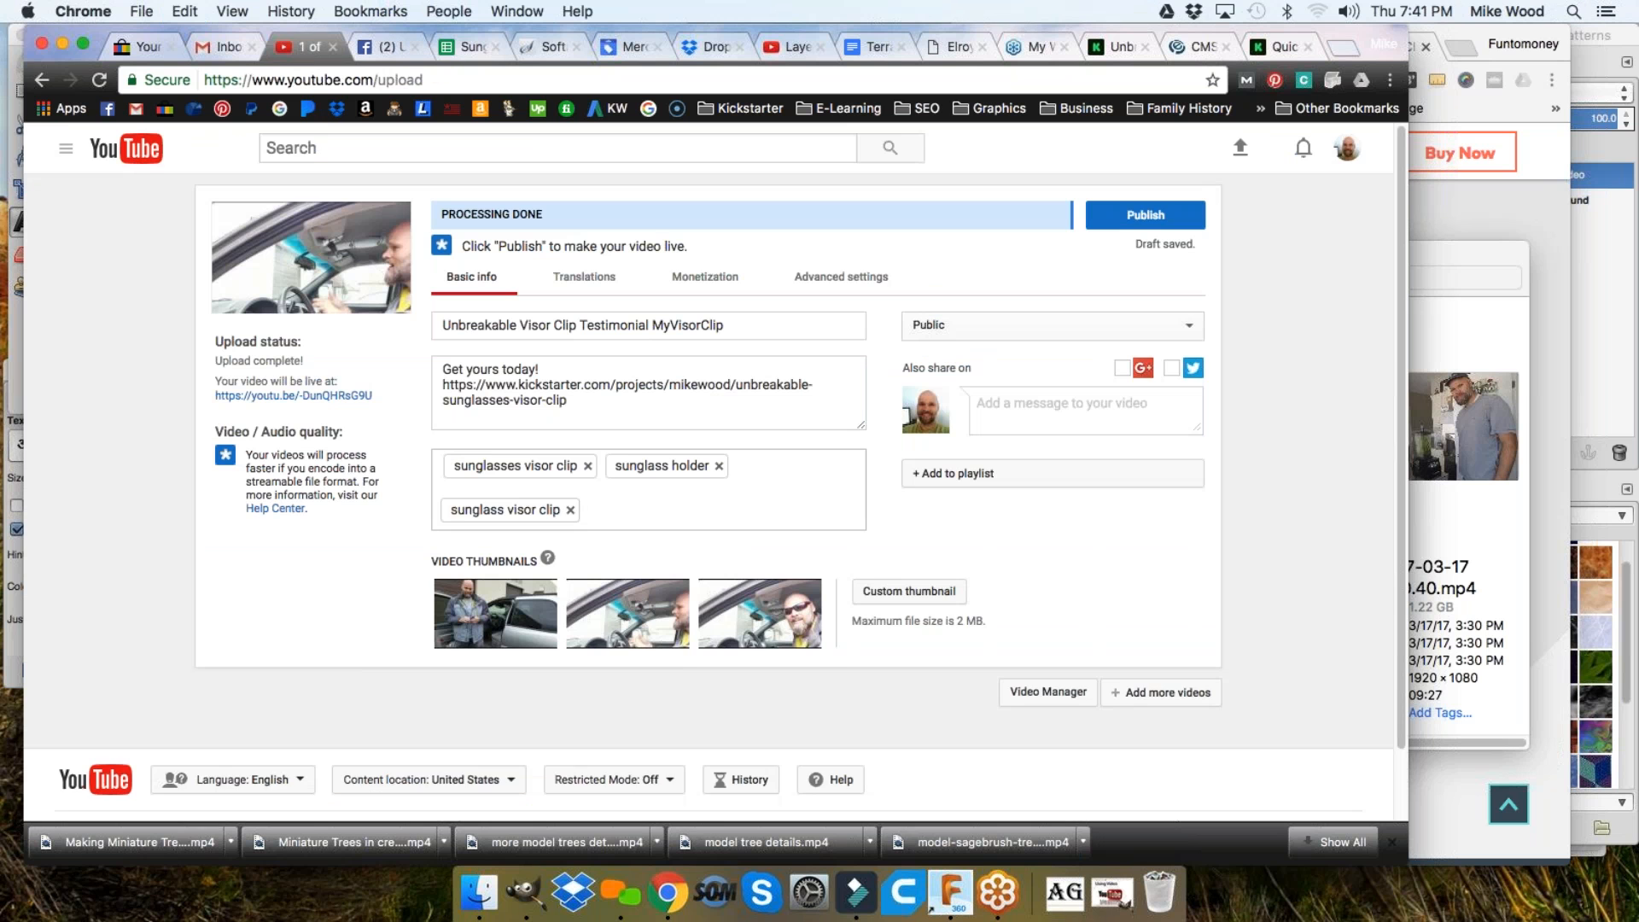
{"action": "key", "text": "super+v"}
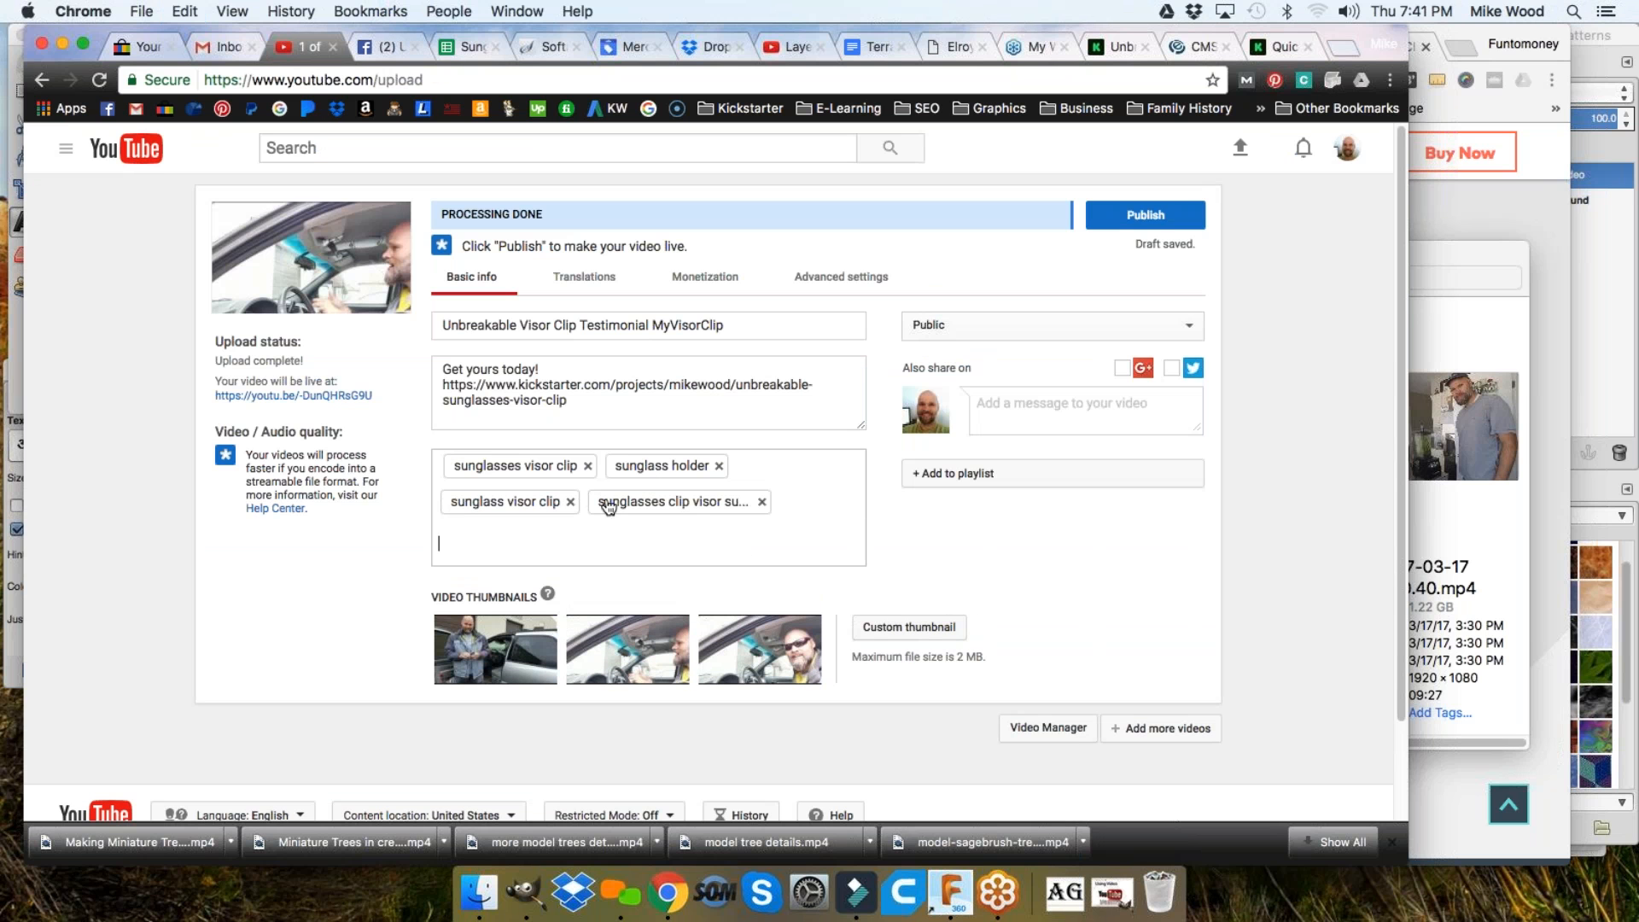
{"action": "left_click", "coordinate": [761, 502]}
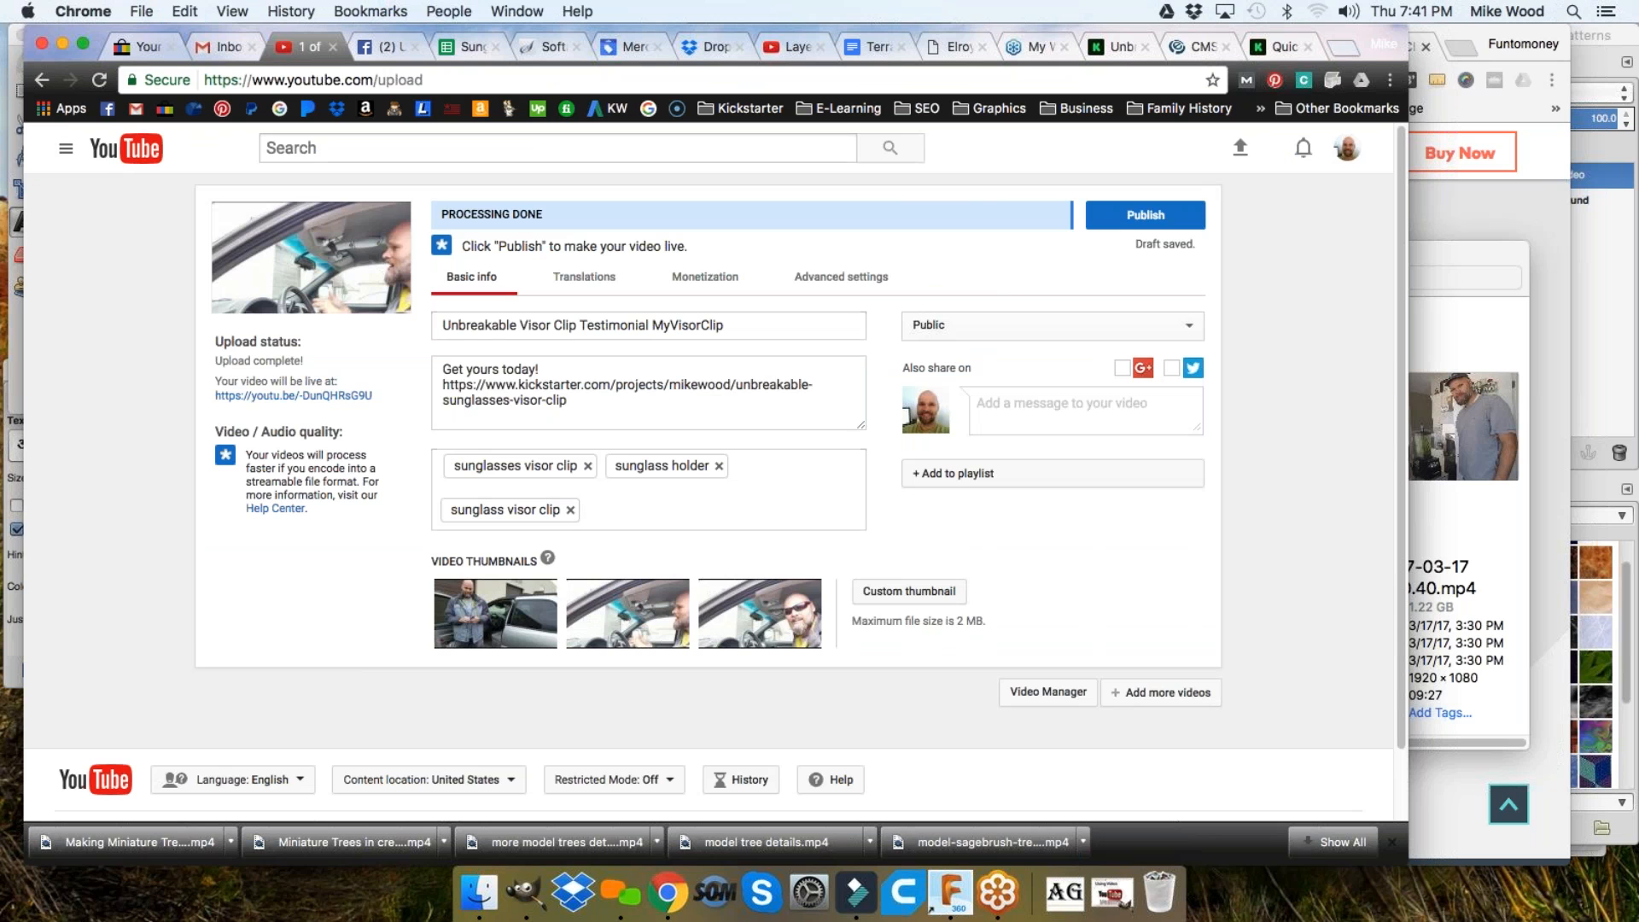
Copy only the keyword "sunglasses clip" from the keyword spreadsheet and add it as a video tag
{"action": "left_click", "coordinate": [470, 46]}
{"action": "left_click", "coordinate": [392, 423]}
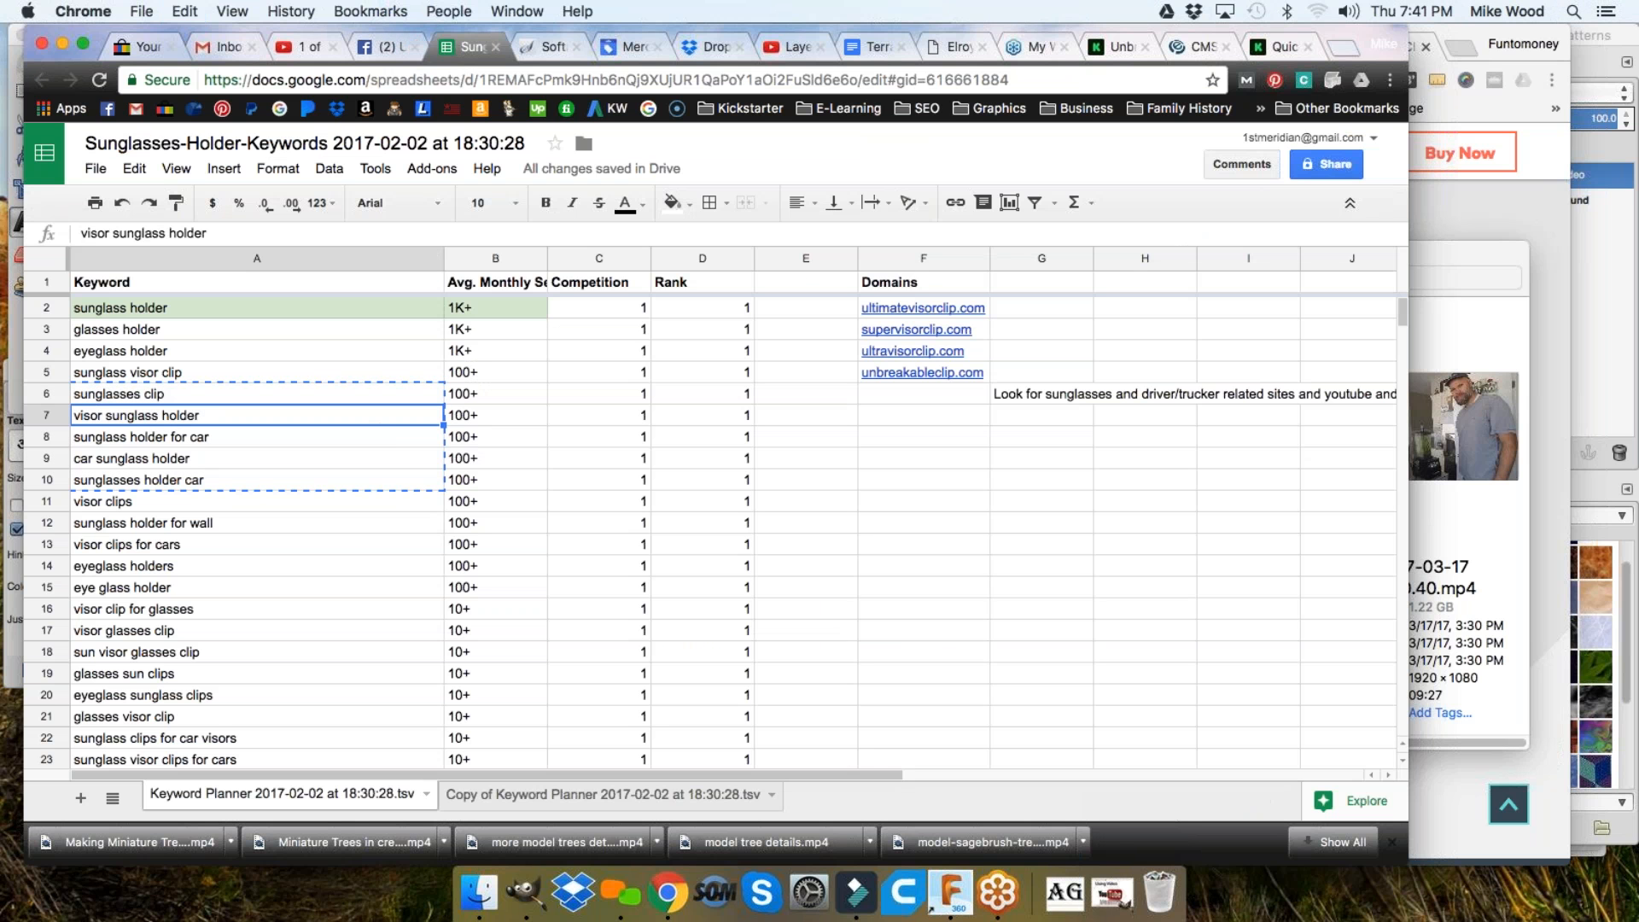
{"action": "left_click", "coordinate": [212, 398]}
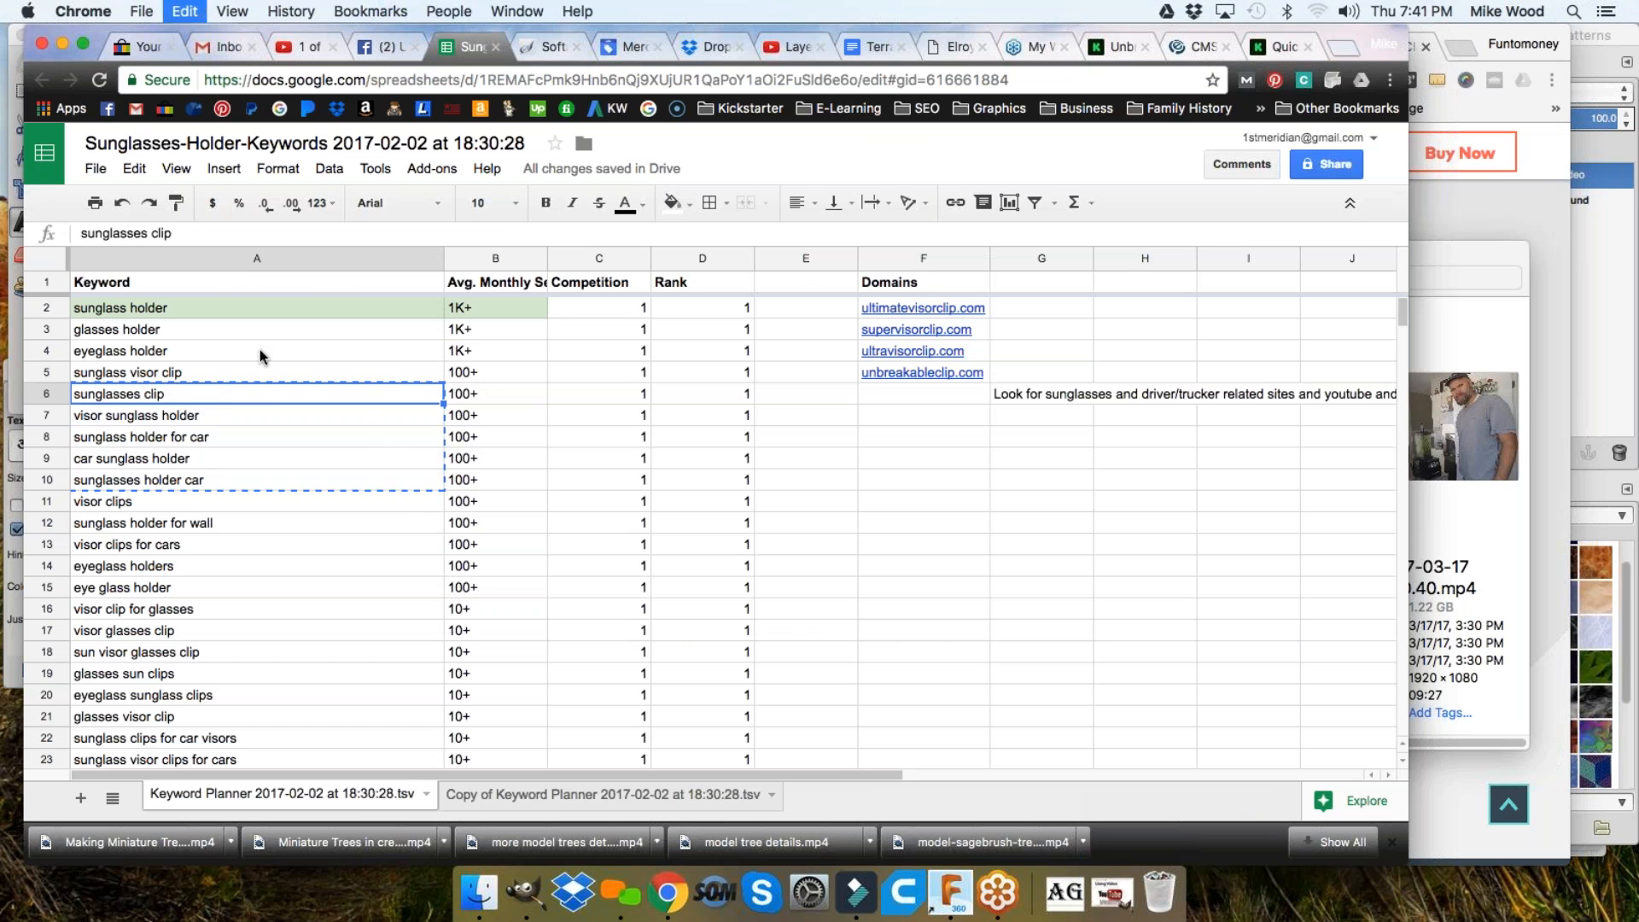
{"action": "left_click", "coordinate": [304, 53]}
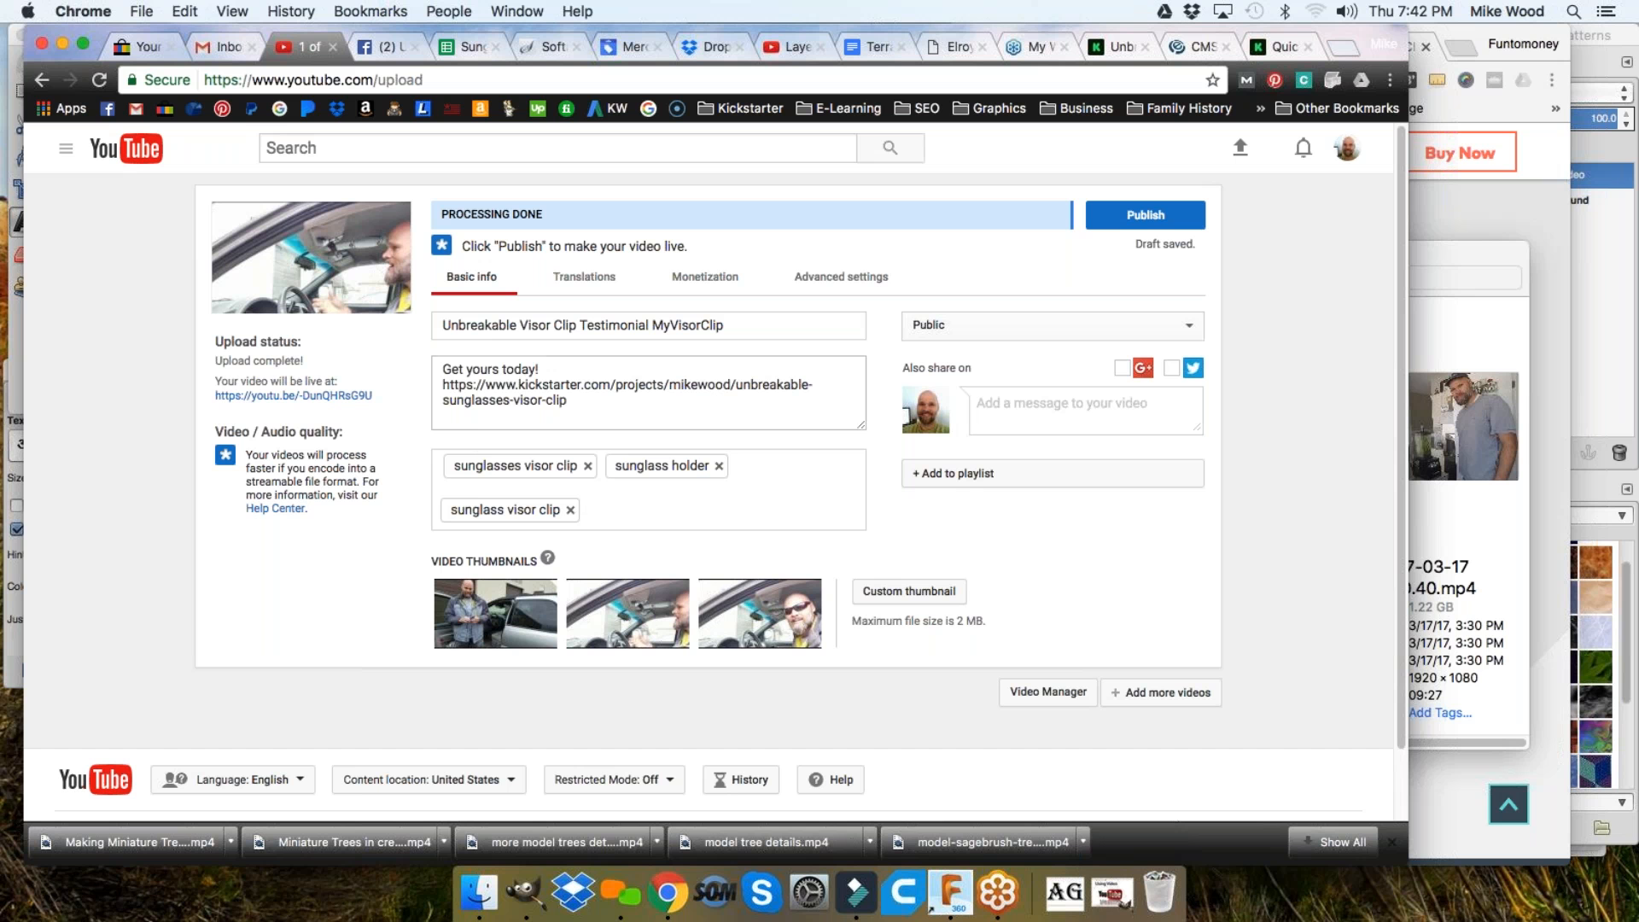
{"action": "key", "text": "super+v"}
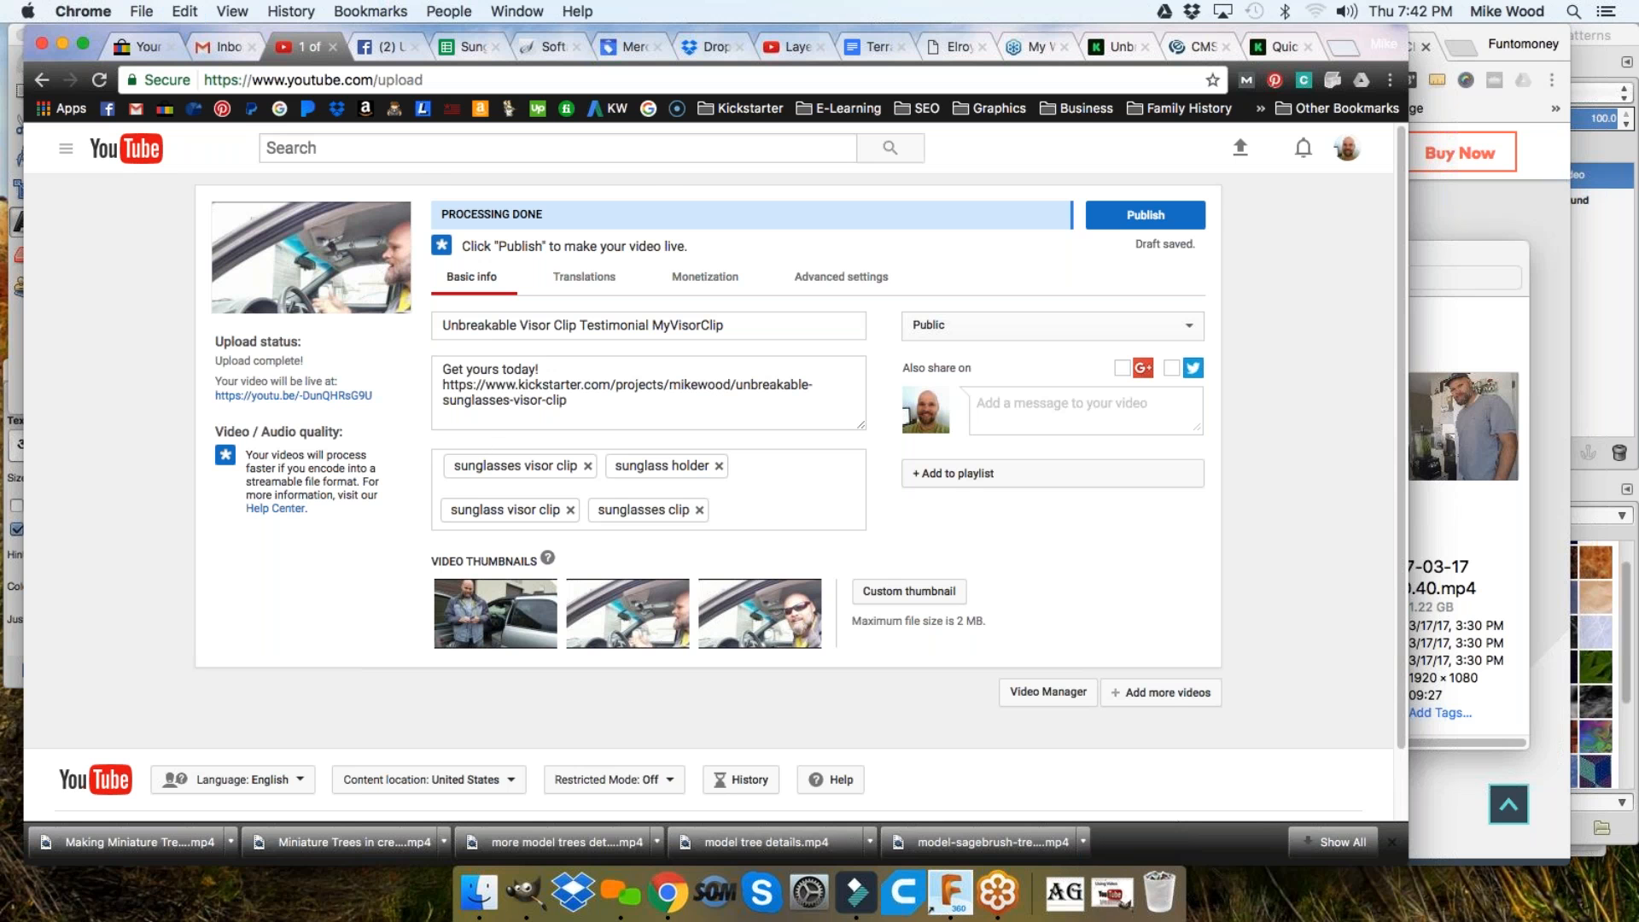
Copy the keyword "visor sunglass holder" from the keyword spreadsheet and add it to the video's tags
{"action": "left_click", "coordinate": [462, 49]}
{"action": "left_click", "coordinate": [224, 413]}
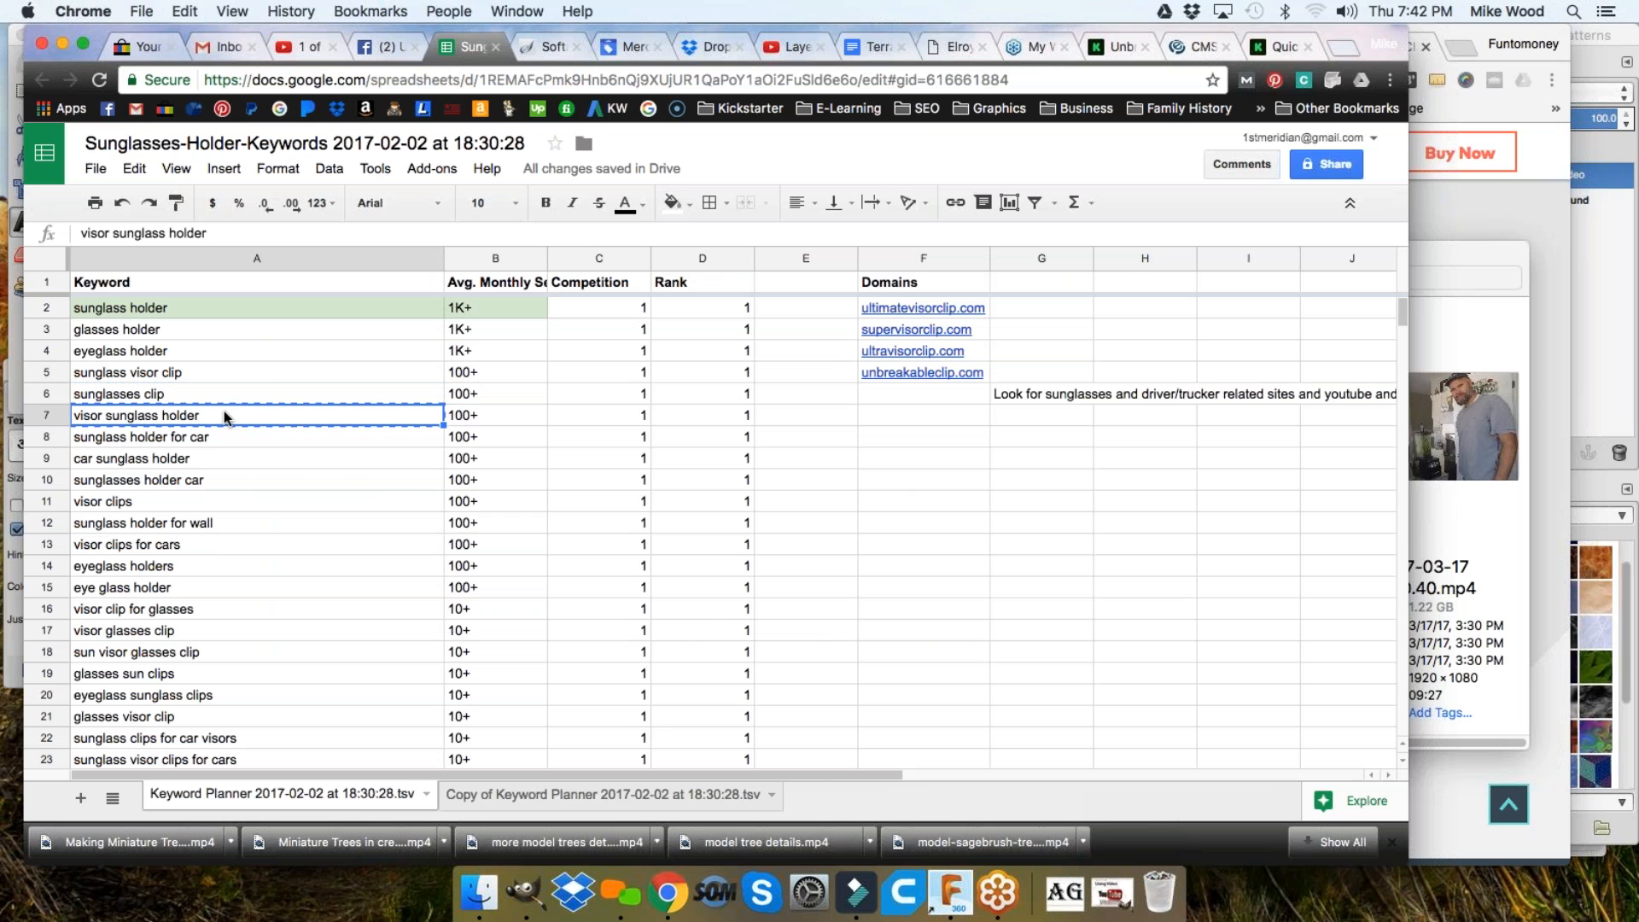
{"action": "left_click", "coordinate": [301, 47]}
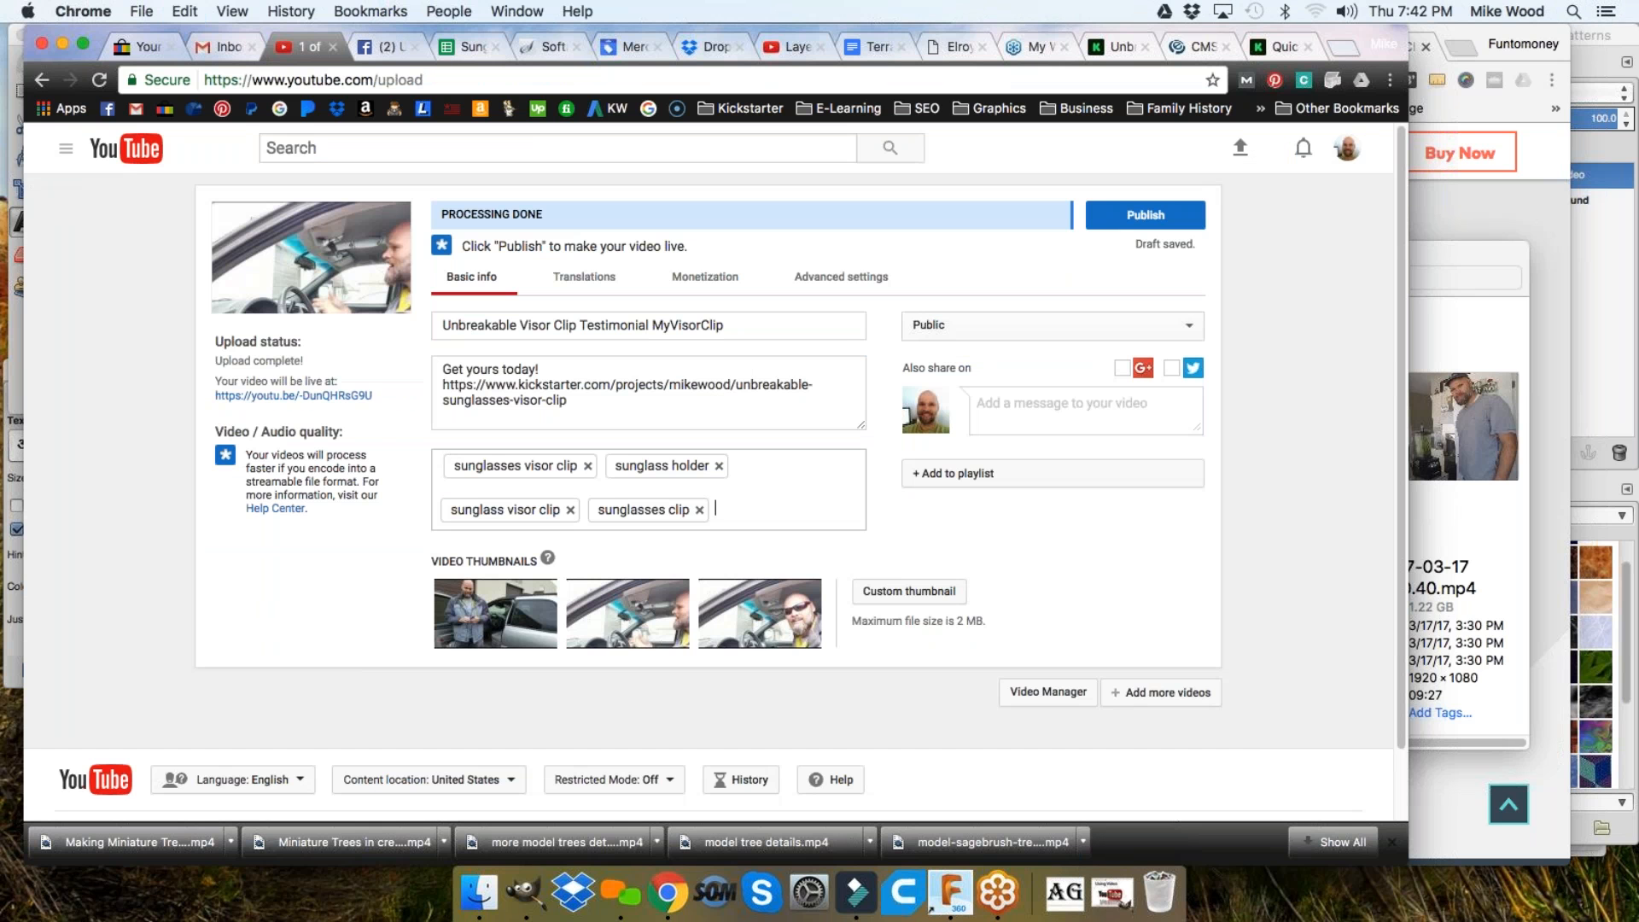
{"action": "key", "text": "super+v"}
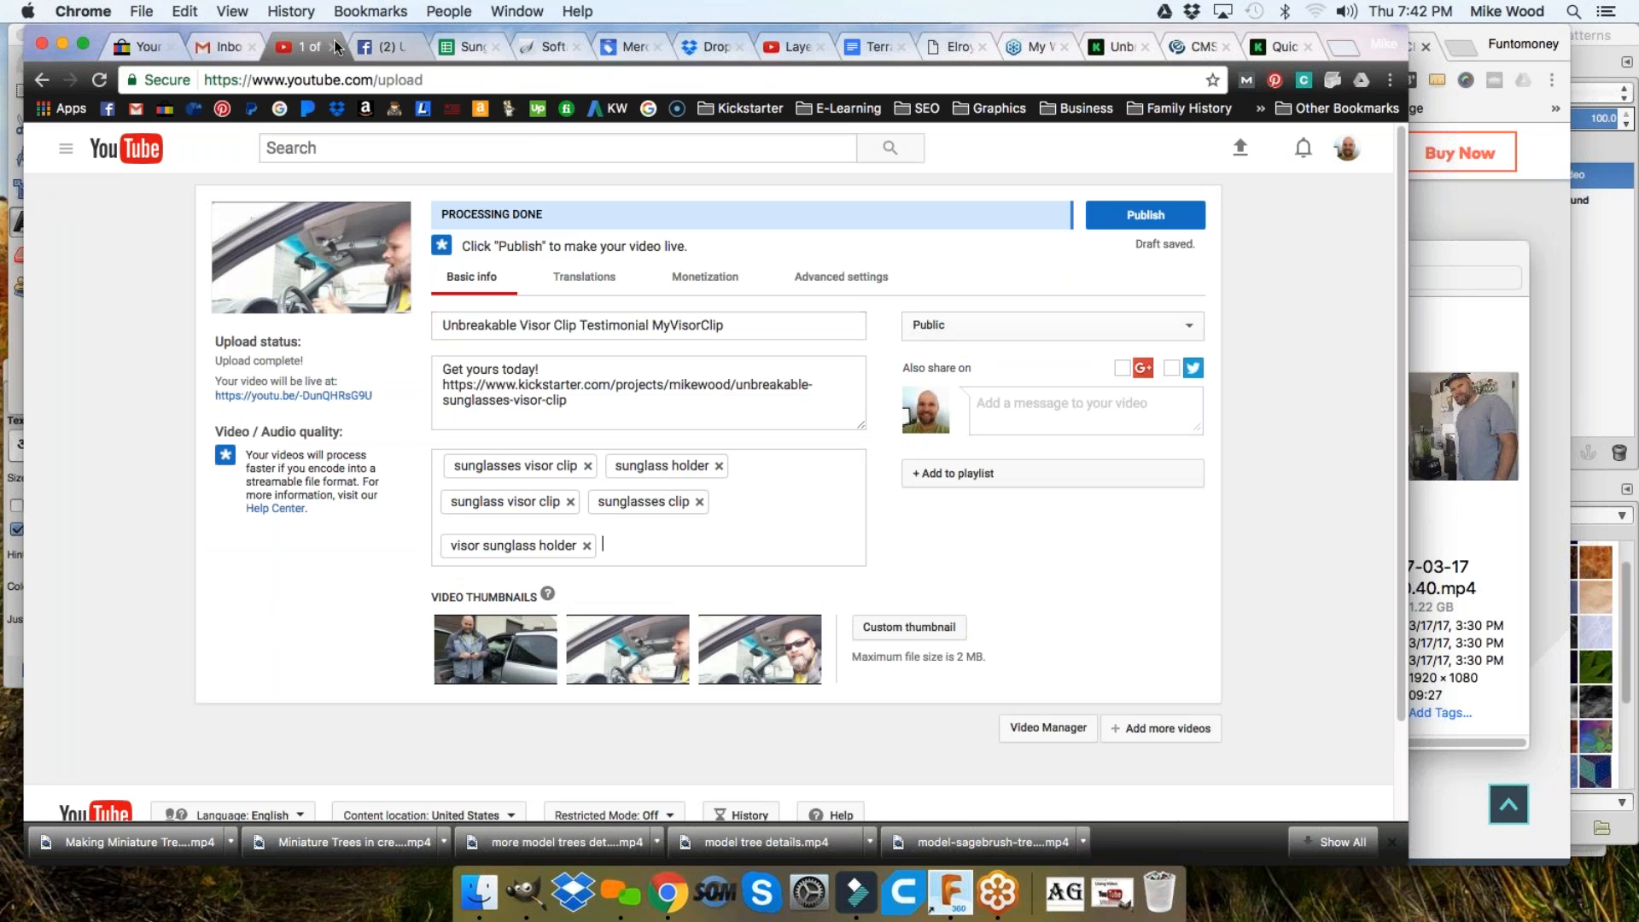
Add the tag "myvisorclip" to the video
{"action": "type", "text": "my"}
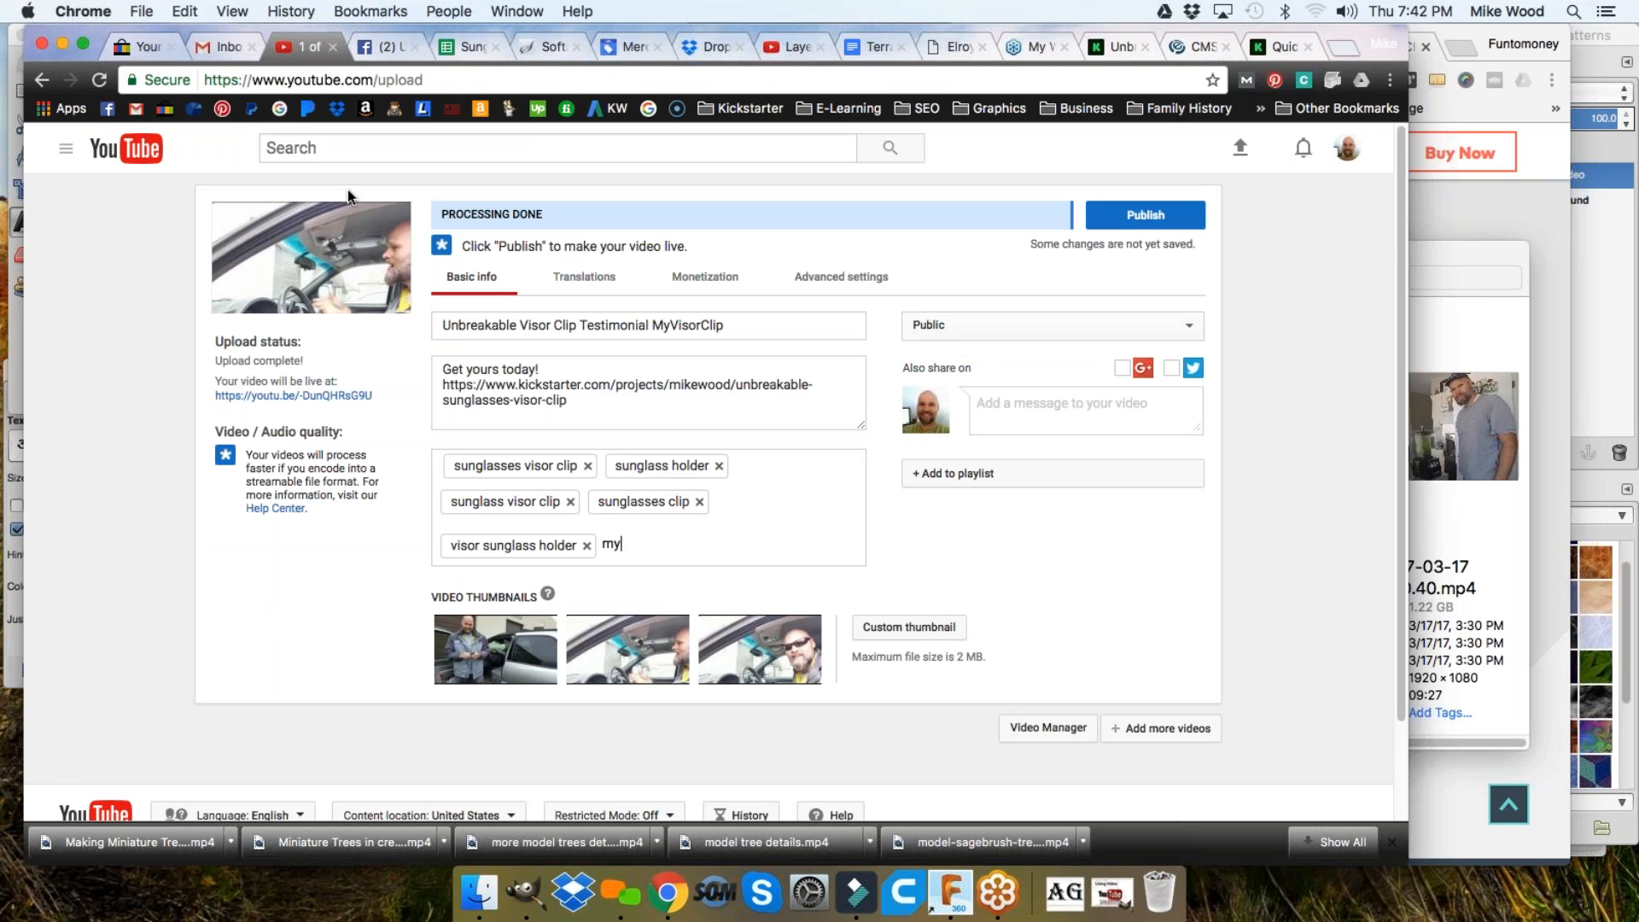
{"action": "type", "text": "visorclip"}
{"action": "key", "text": "Return"}
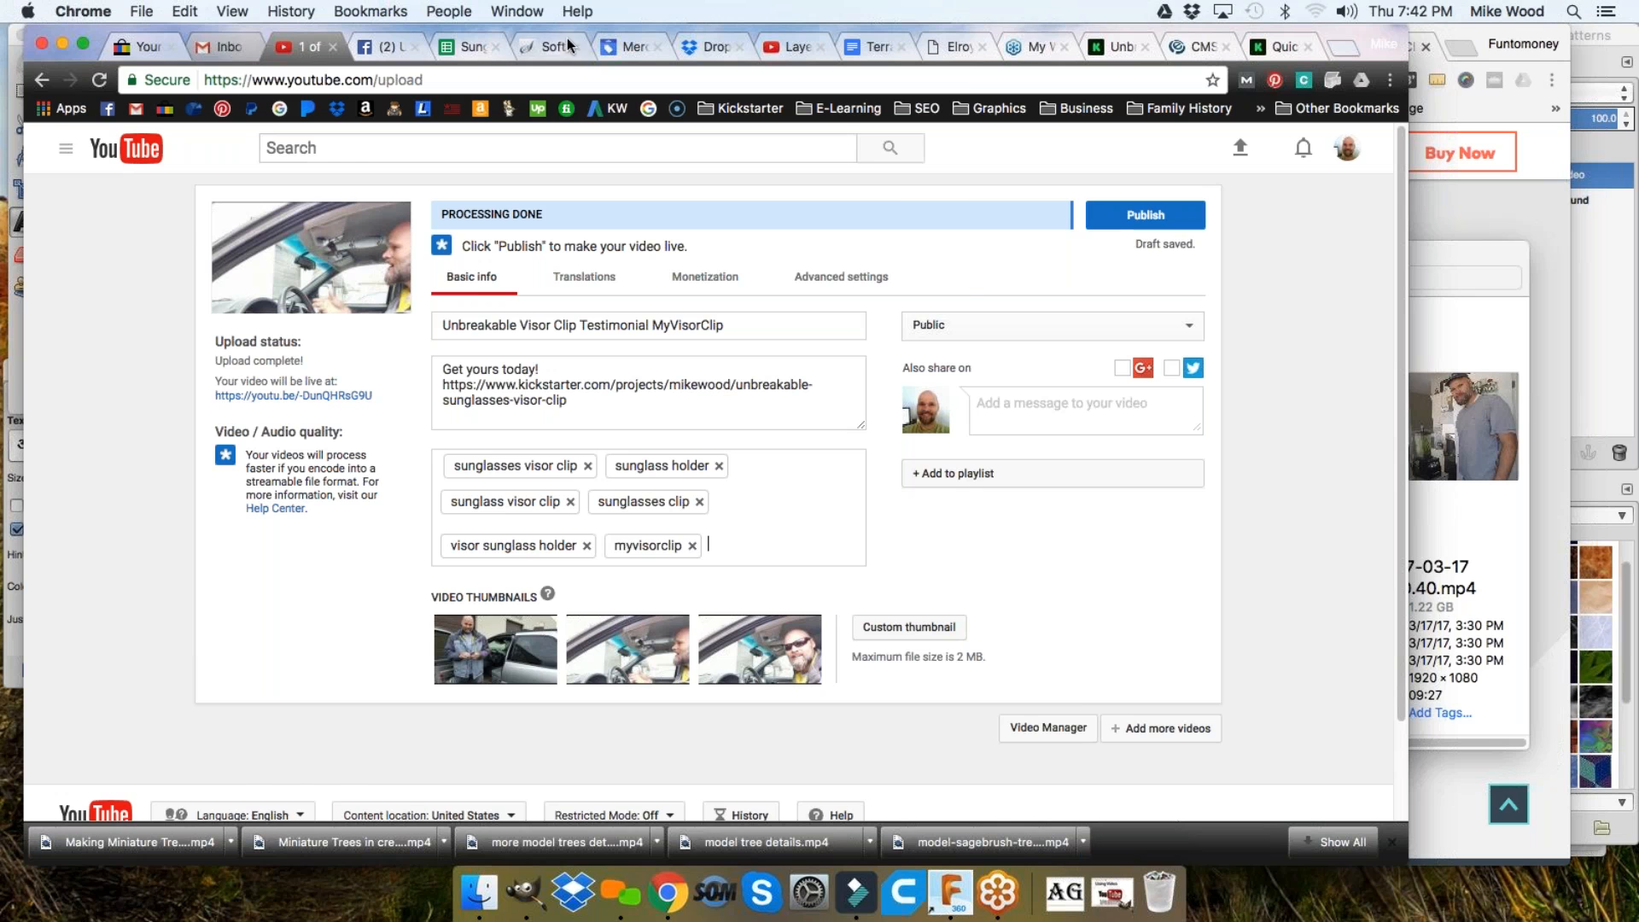
Copy the keyword "sunglass holder for car" from the keyword spreadsheet and add it to the video's tags
{"action": "left_click", "coordinate": [477, 47]}
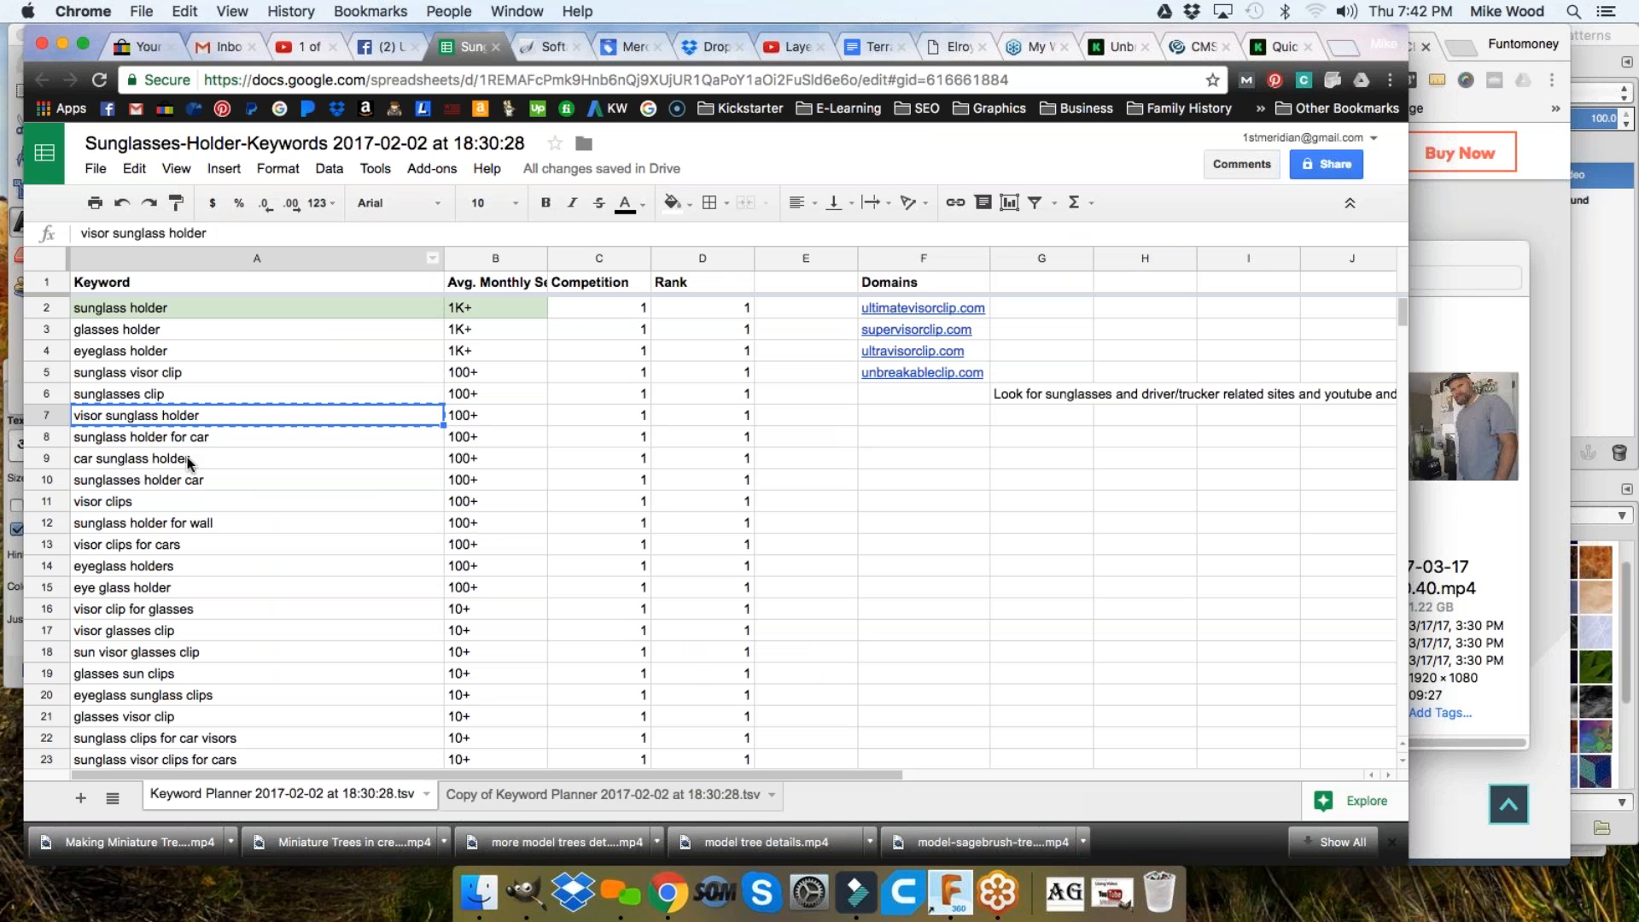
{"action": "left_click", "coordinate": [176, 438]}
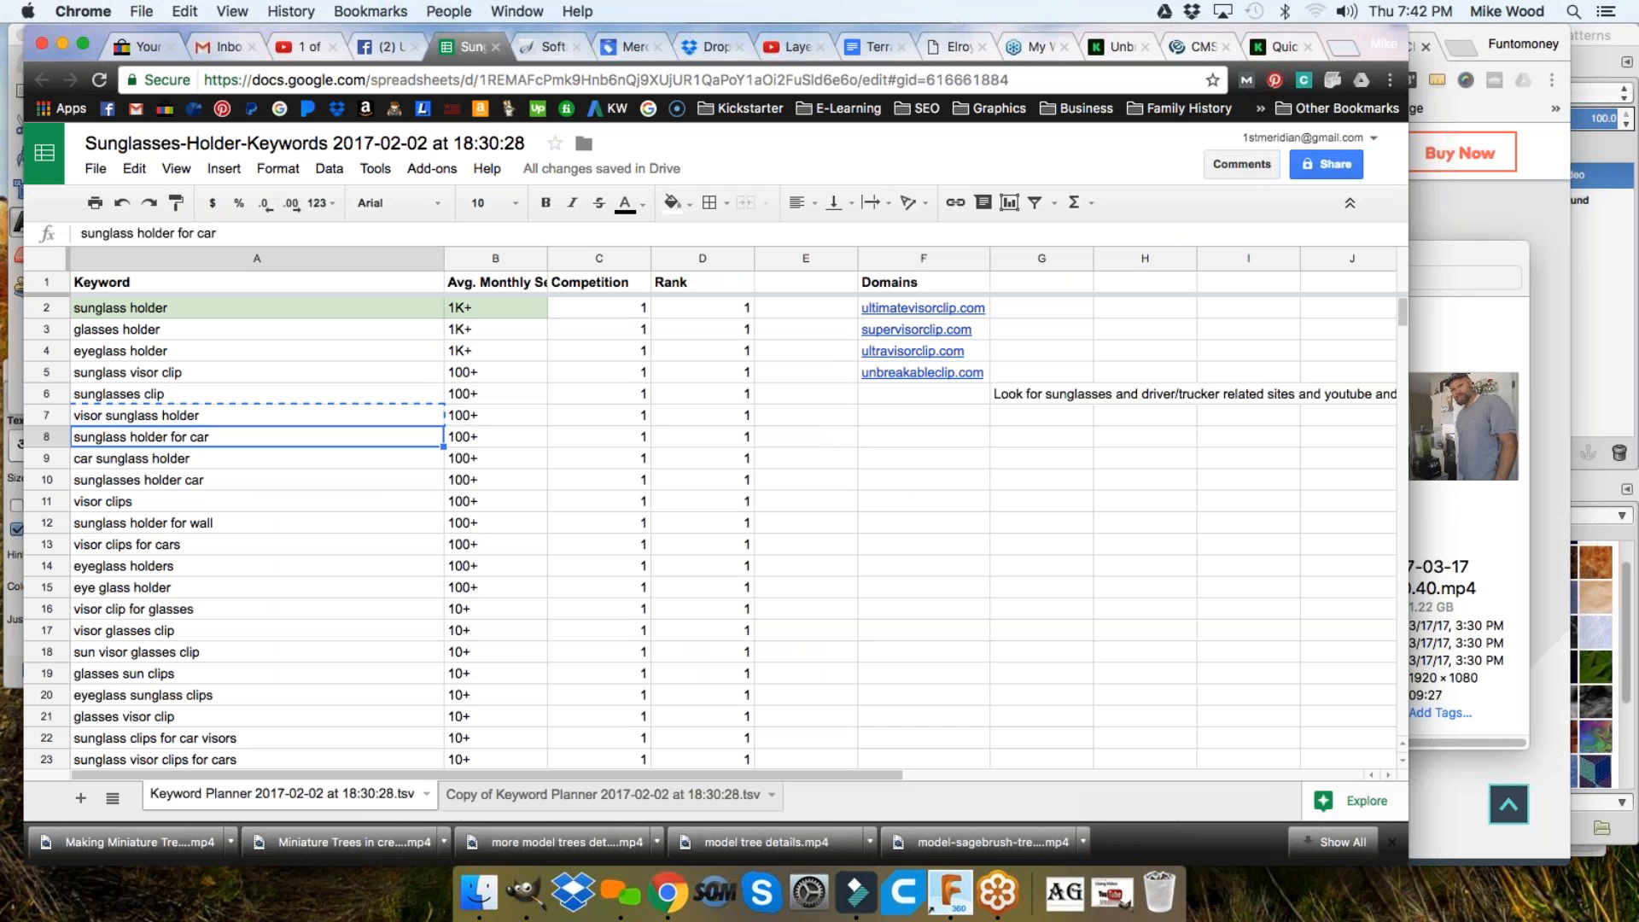
{"action": "key", "text": "super+c"}
{"action": "left_click", "coordinate": [301, 47]}
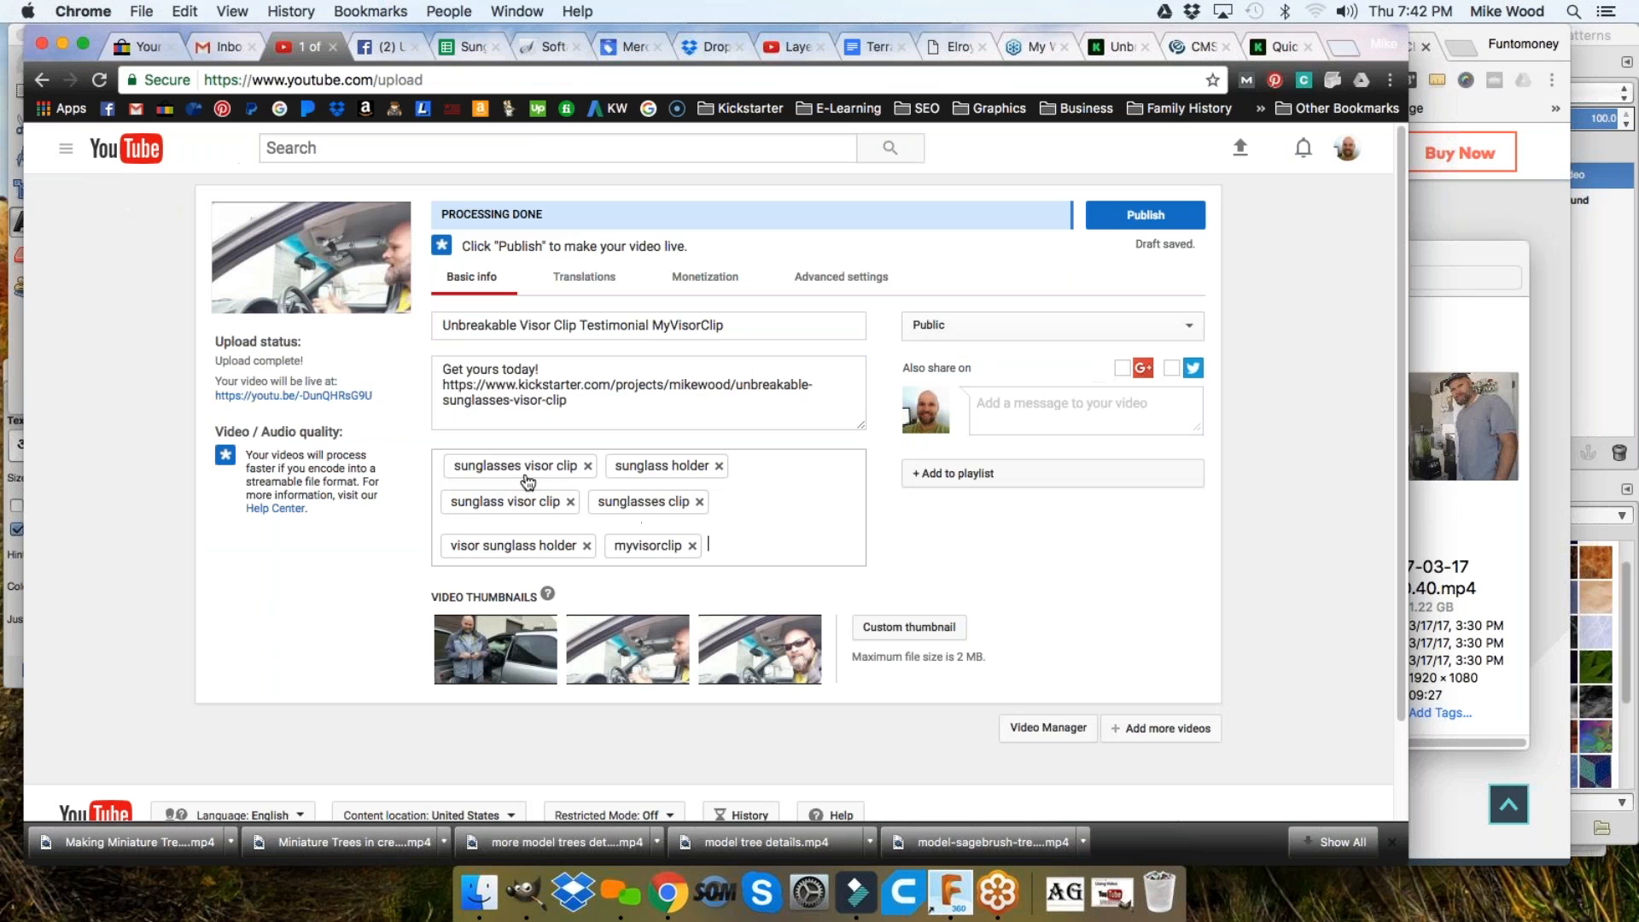
{"action": "key", "text": "super+v"}
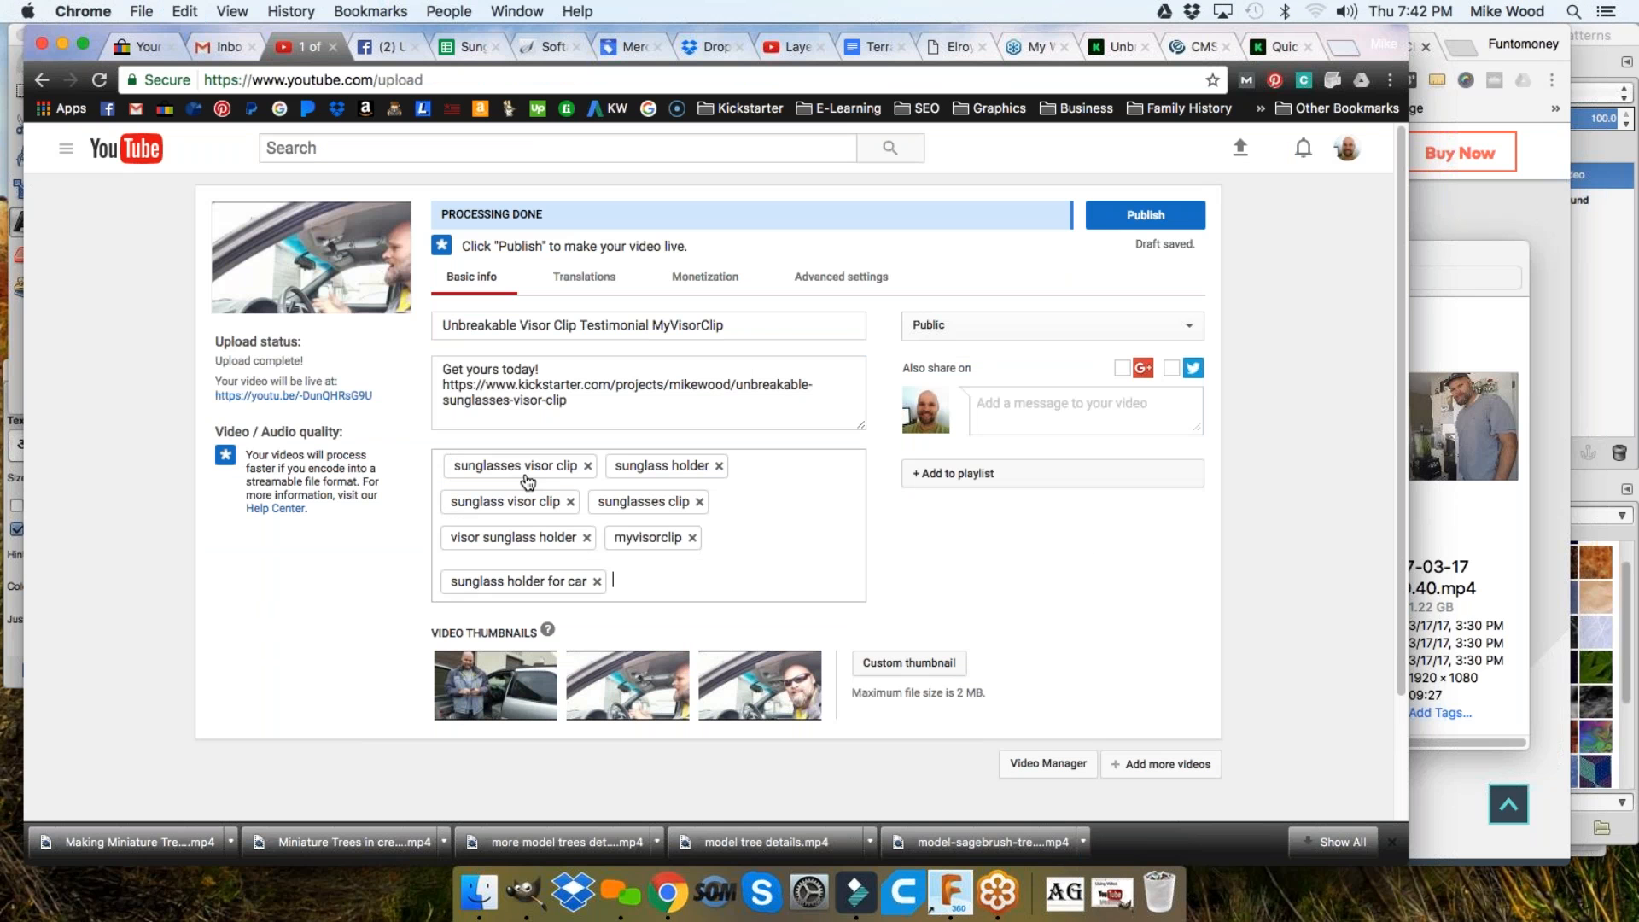
Copy the keyword "car sunglass holder" from the keyword spreadsheet and add it to the video's tags
{"action": "left_click", "coordinate": [468, 47]}
{"action": "left_click", "coordinate": [203, 466]}
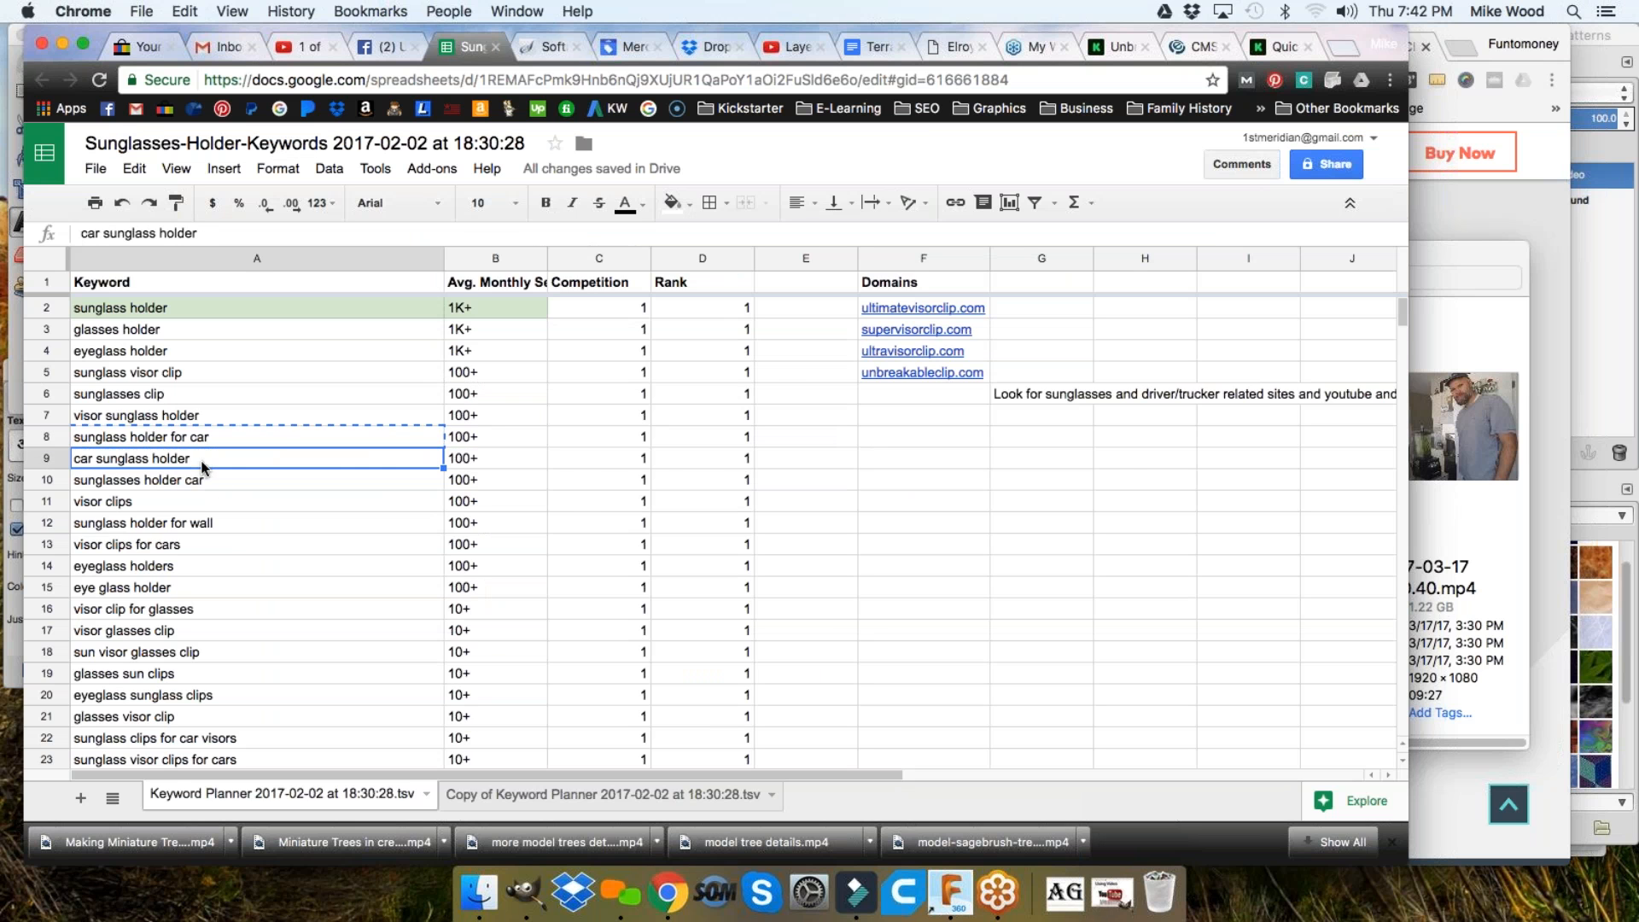
{"action": "key", "text": "super+c"}
{"action": "left_click", "coordinate": [301, 47]}
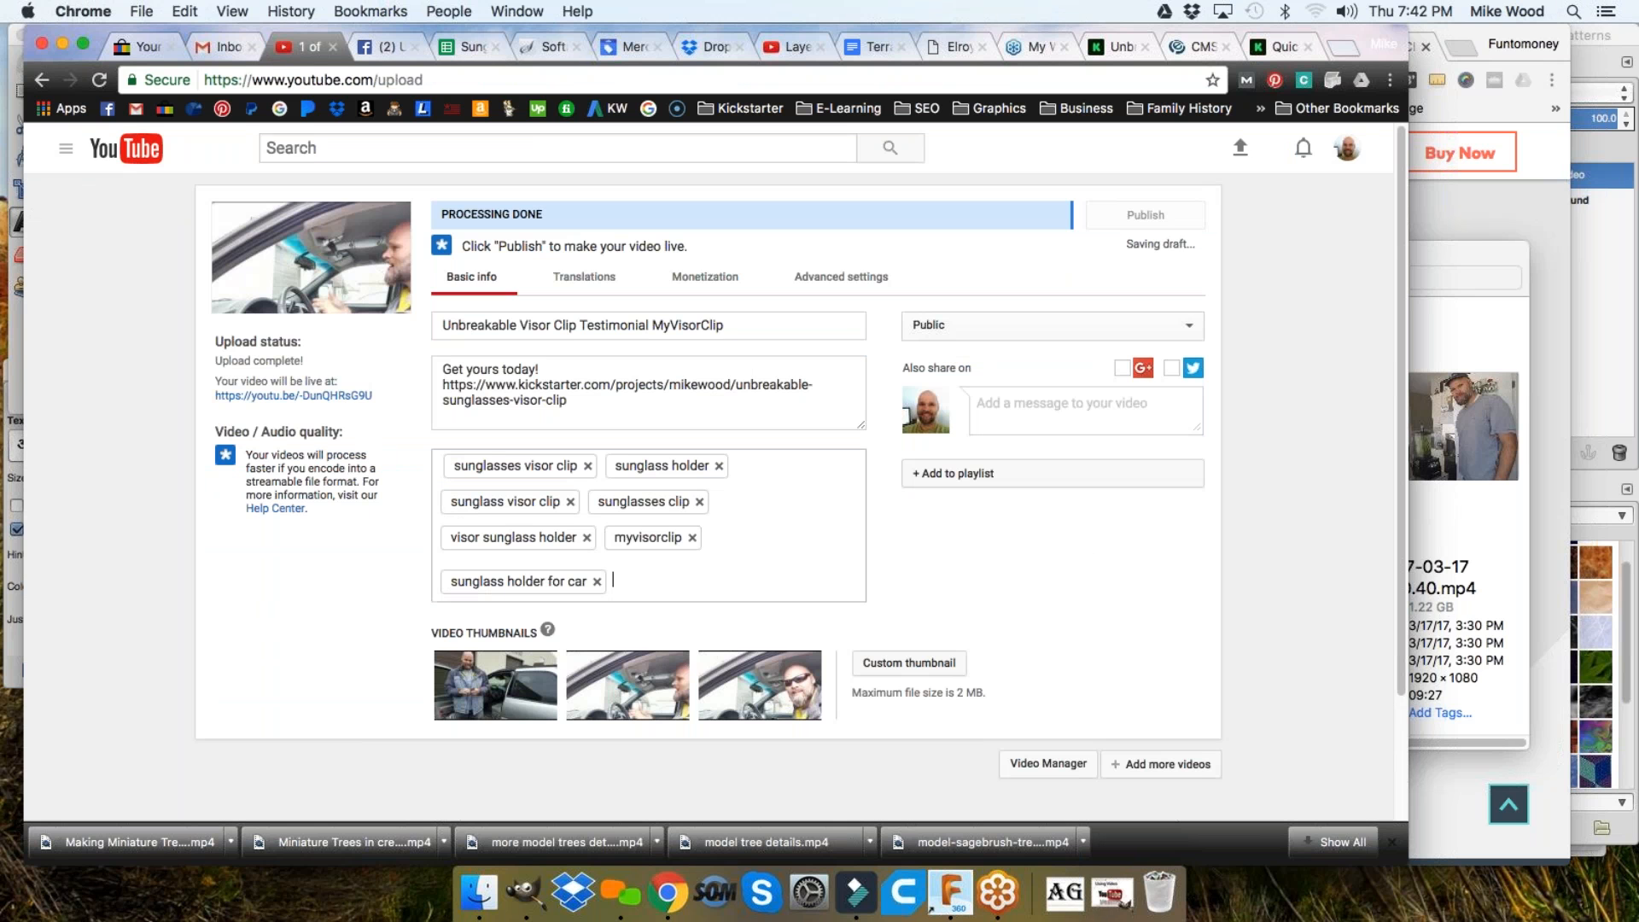
{"action": "key", "text": "super+v"}
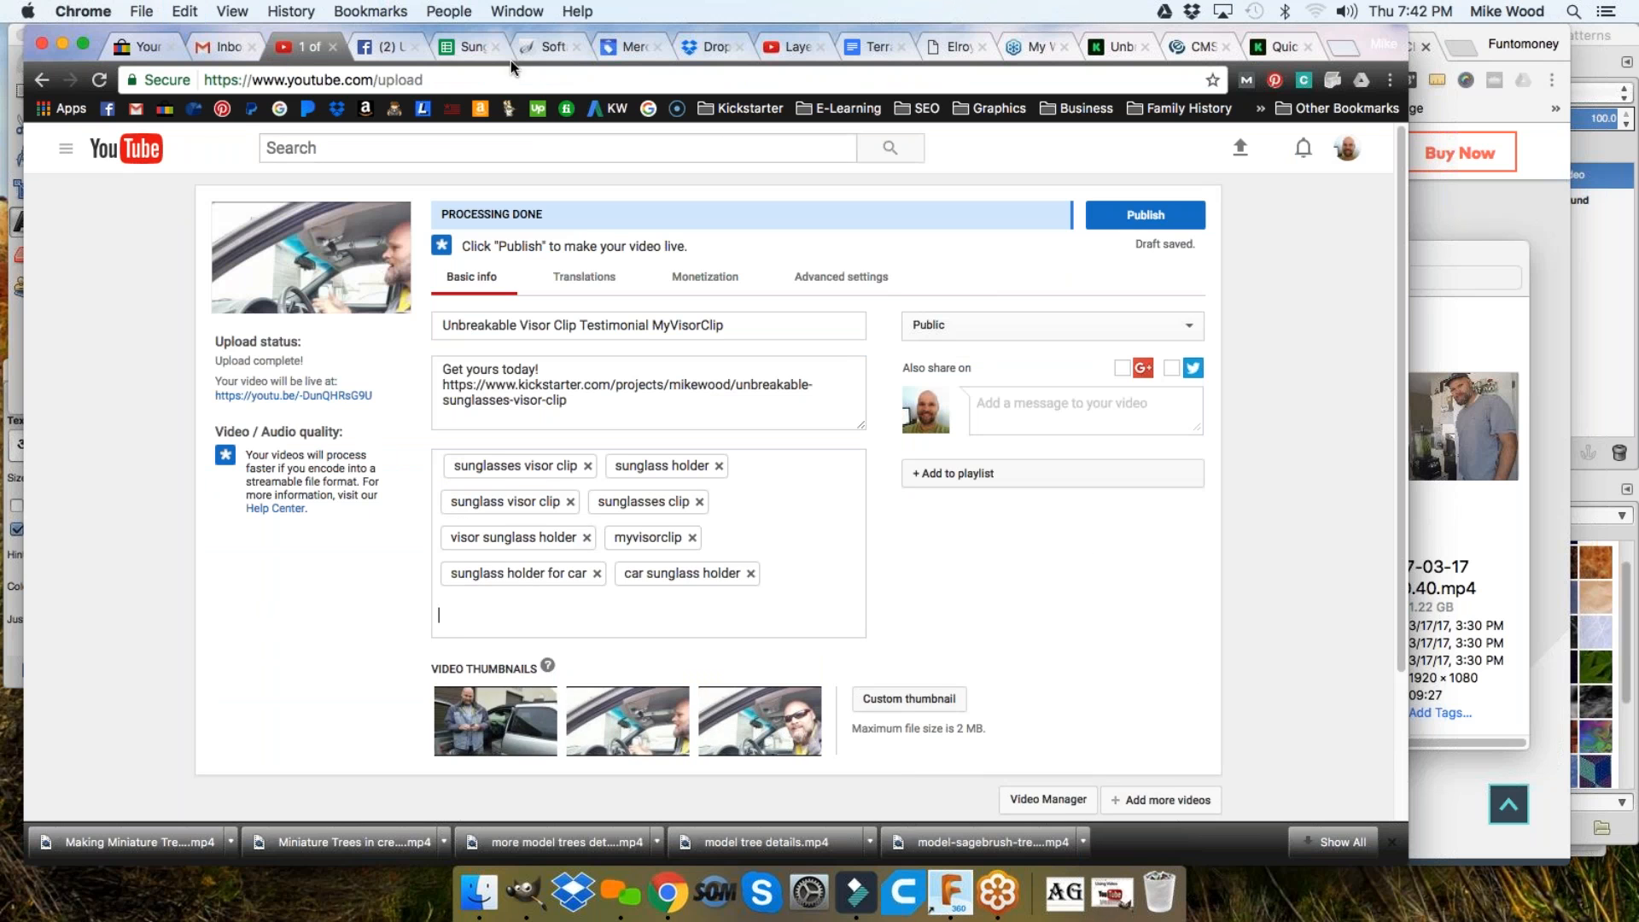
Copy the keyword "sunglasses holder car" from the keyword spreadsheet and add it to the video's tags
{"action": "left_click", "coordinate": [474, 47]}
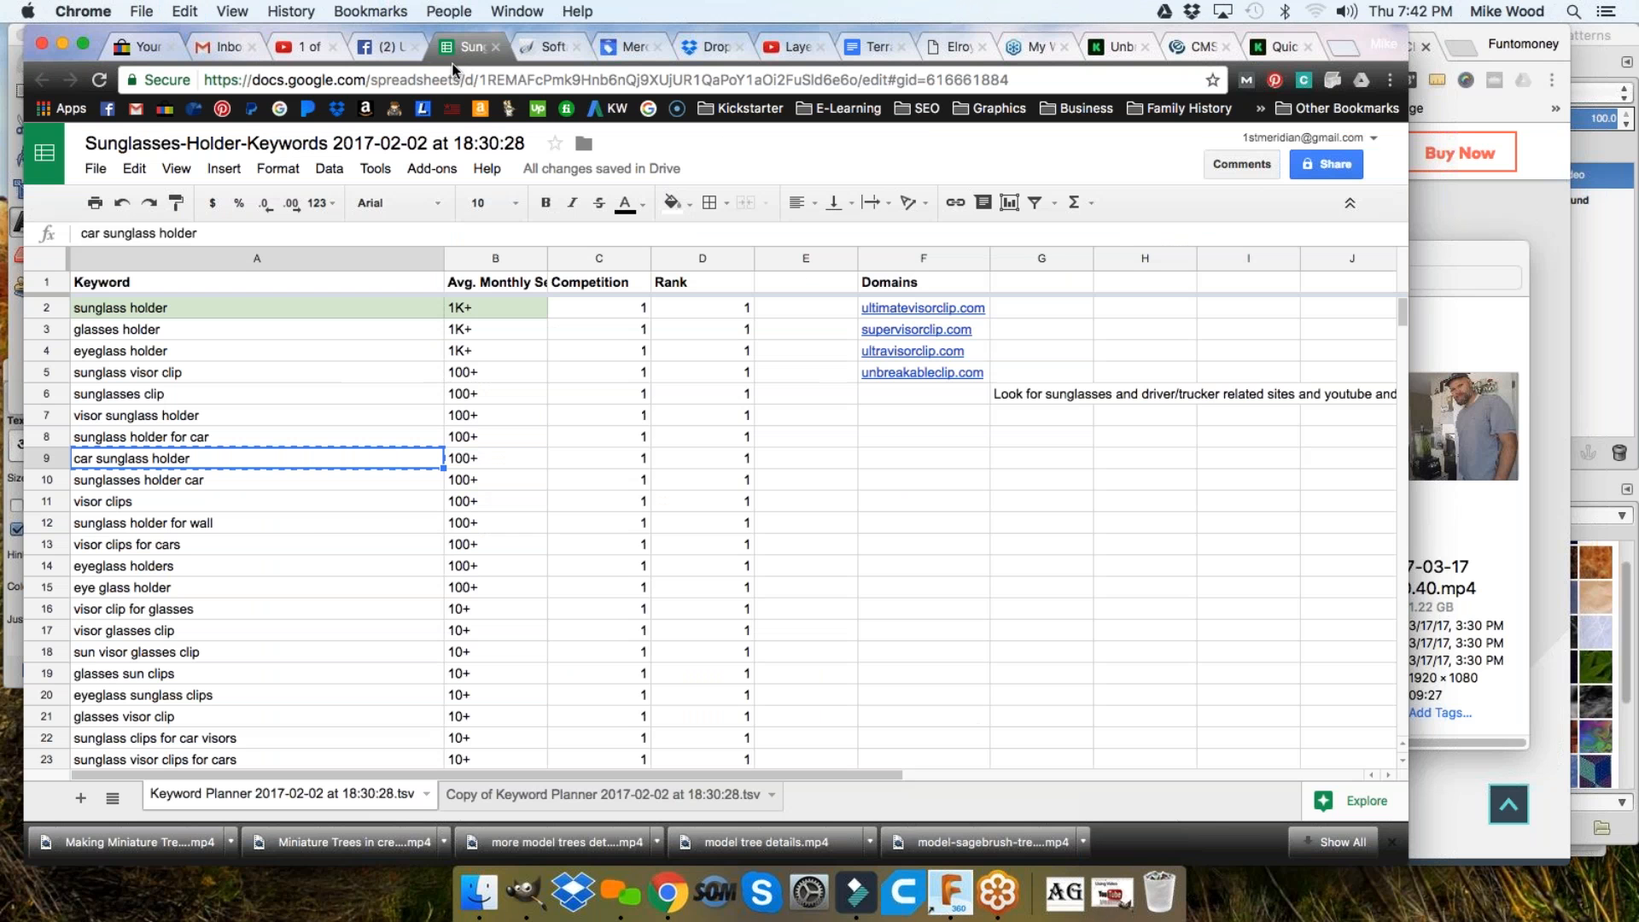
{"action": "left_click", "coordinate": [204, 478]}
{"action": "key", "text": "super+c"}
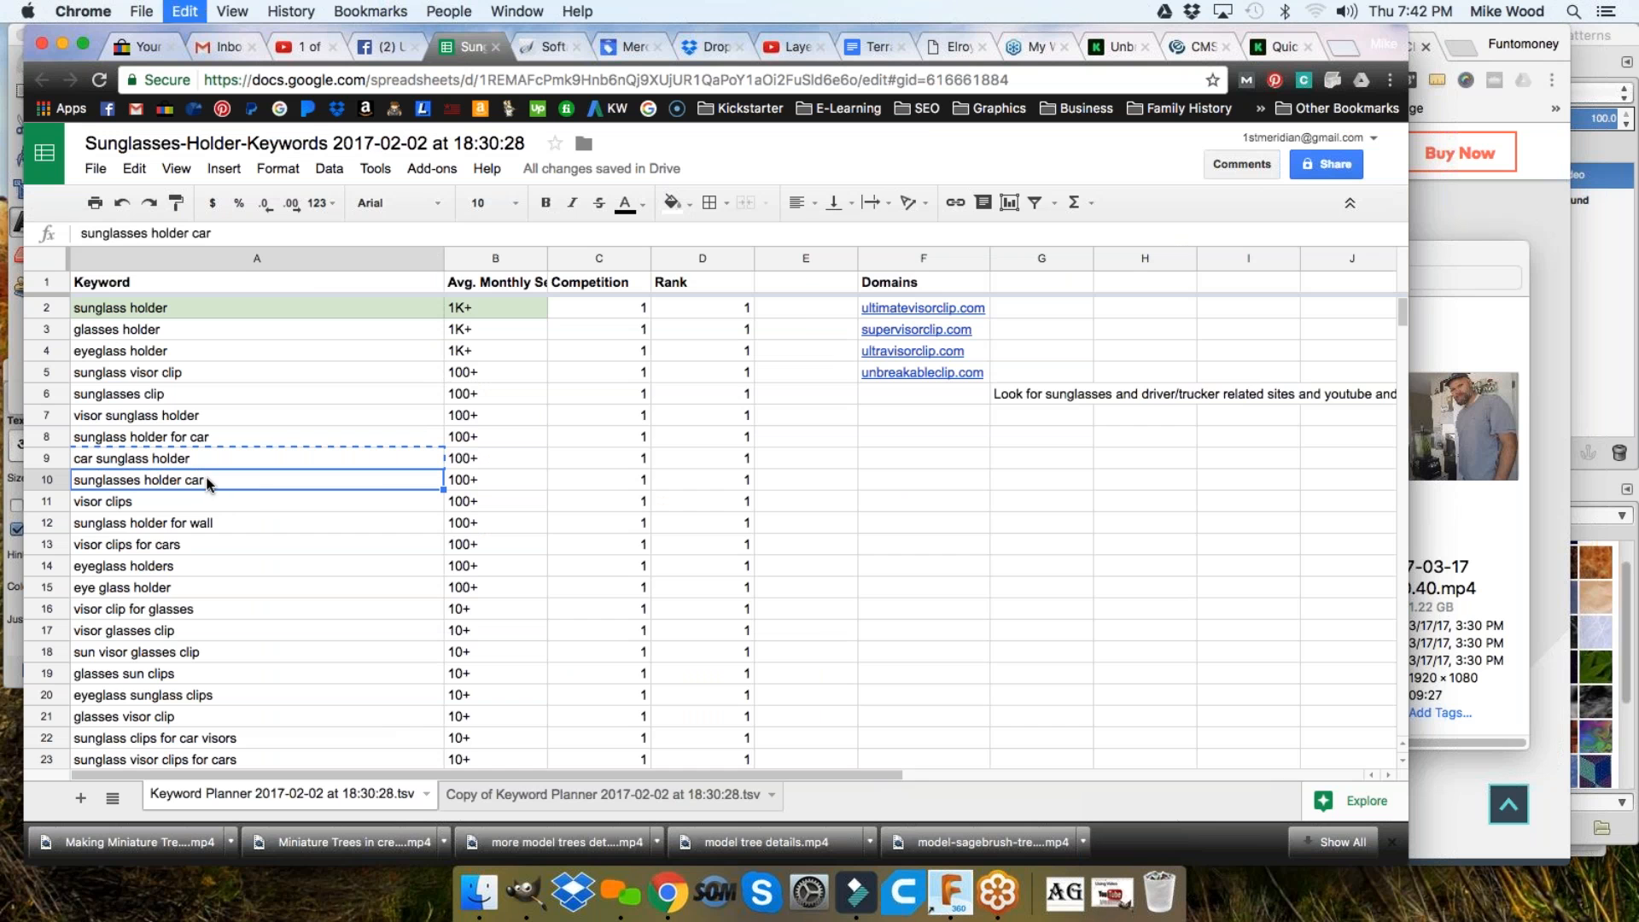
{"action": "left_click", "coordinate": [300, 47]}
{"action": "key", "text": "super+v"}
Delete the "sunglass holder for wall" row from the Sunglasses-Holder-Keywords spreadsheet
{"action": "left_click", "coordinate": [468, 53]}
{"action": "key", "text": "super+c"}
{"action": "right_click", "coordinate": [50, 530]}
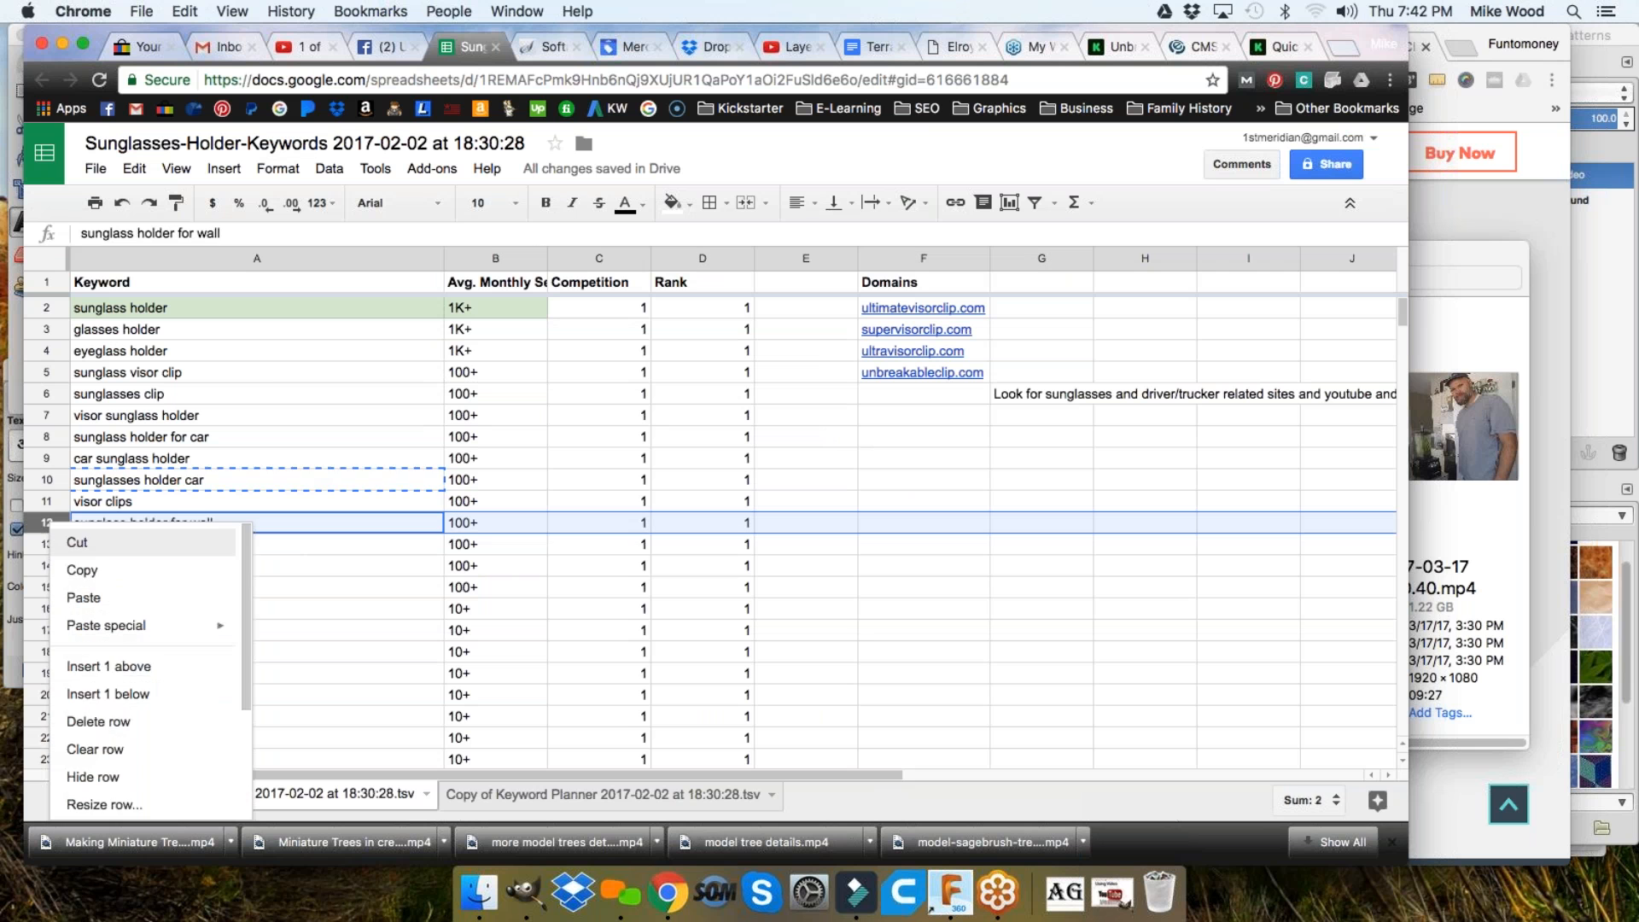
{"action": "left_click", "coordinate": [132, 724]}
Add the spreadsheet keyword "visor clips for cars" and the keyword "visor clips" as two separate video tags
{"action": "left_click", "coordinate": [182, 525]}
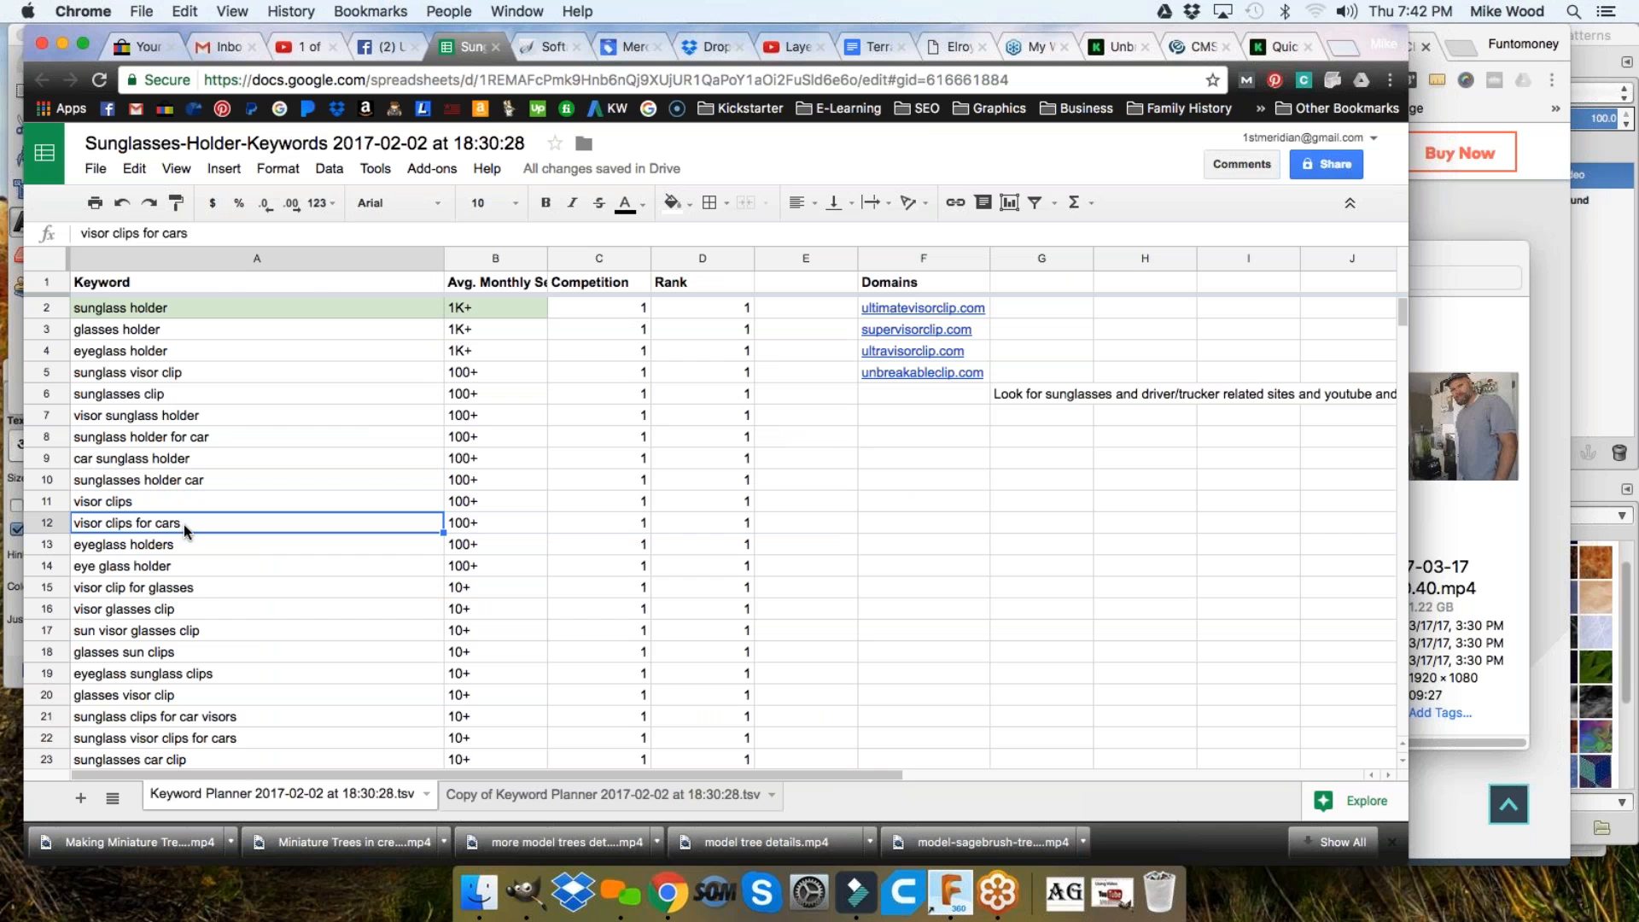
{"action": "left_click", "coordinate": [321, 49]}
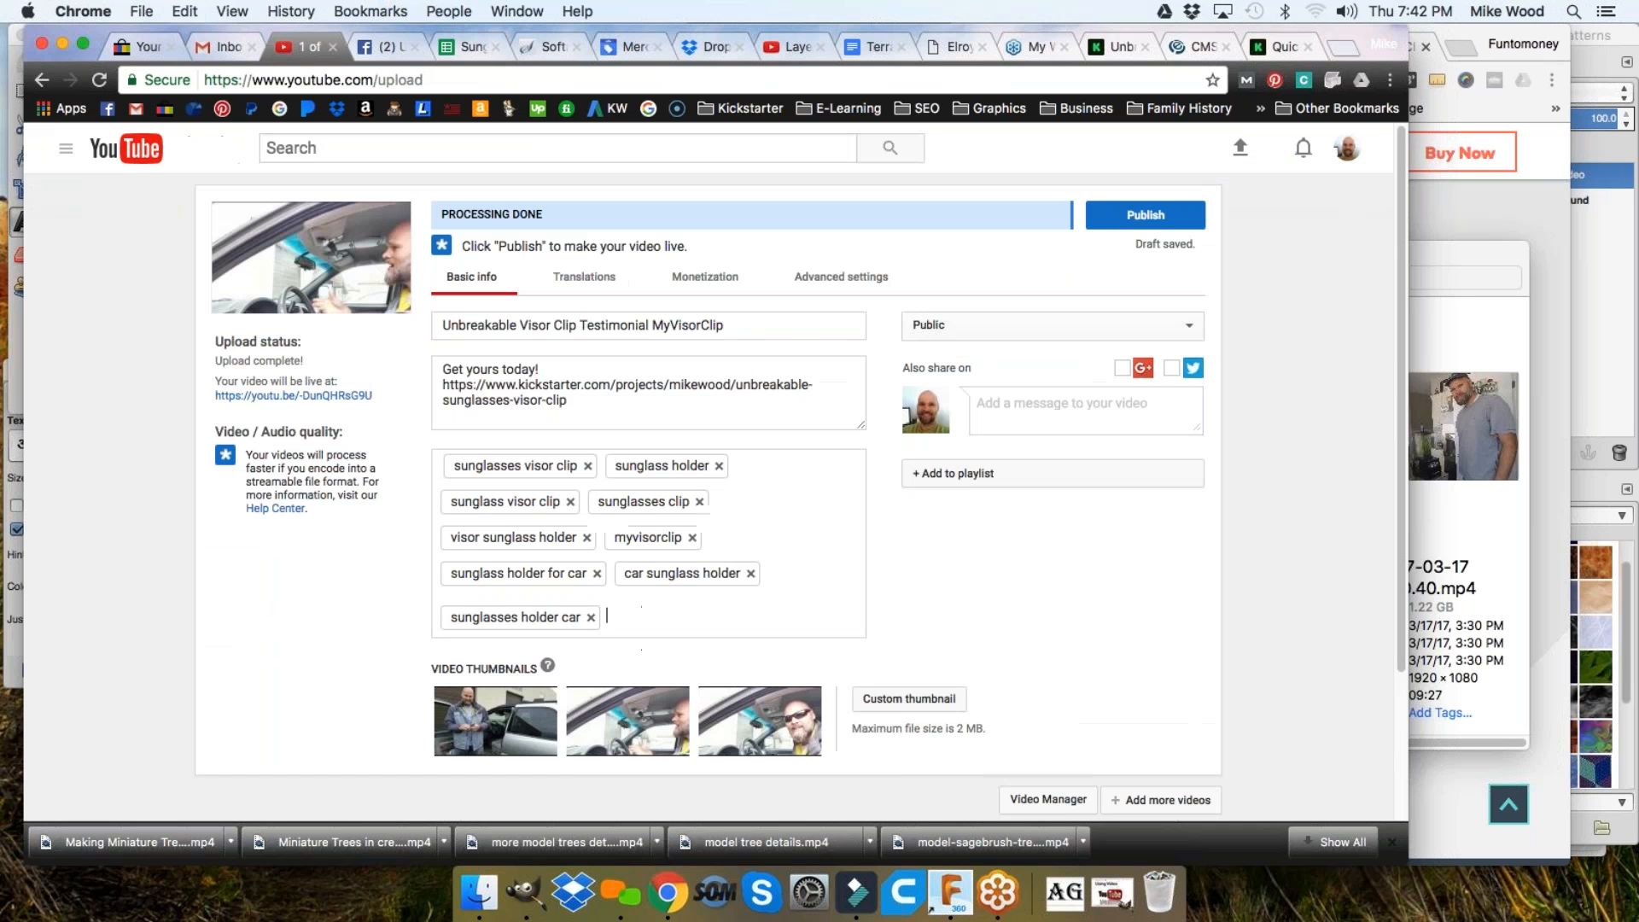
{"action": "key", "text": "super+v"}
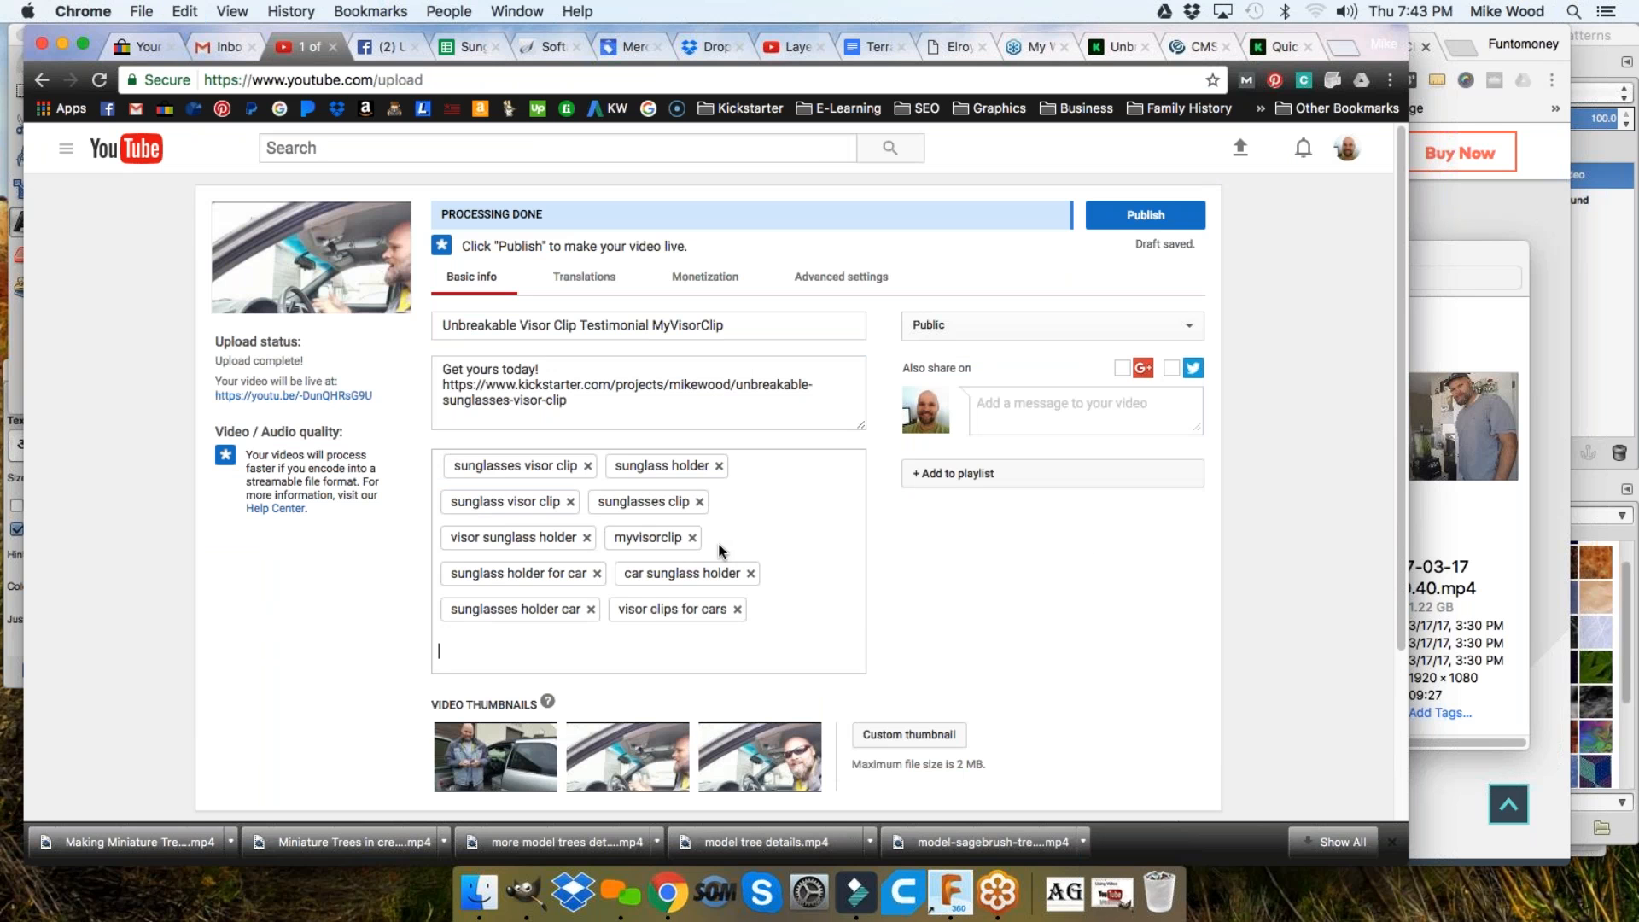
{"action": "type", "text": "visor clips"}
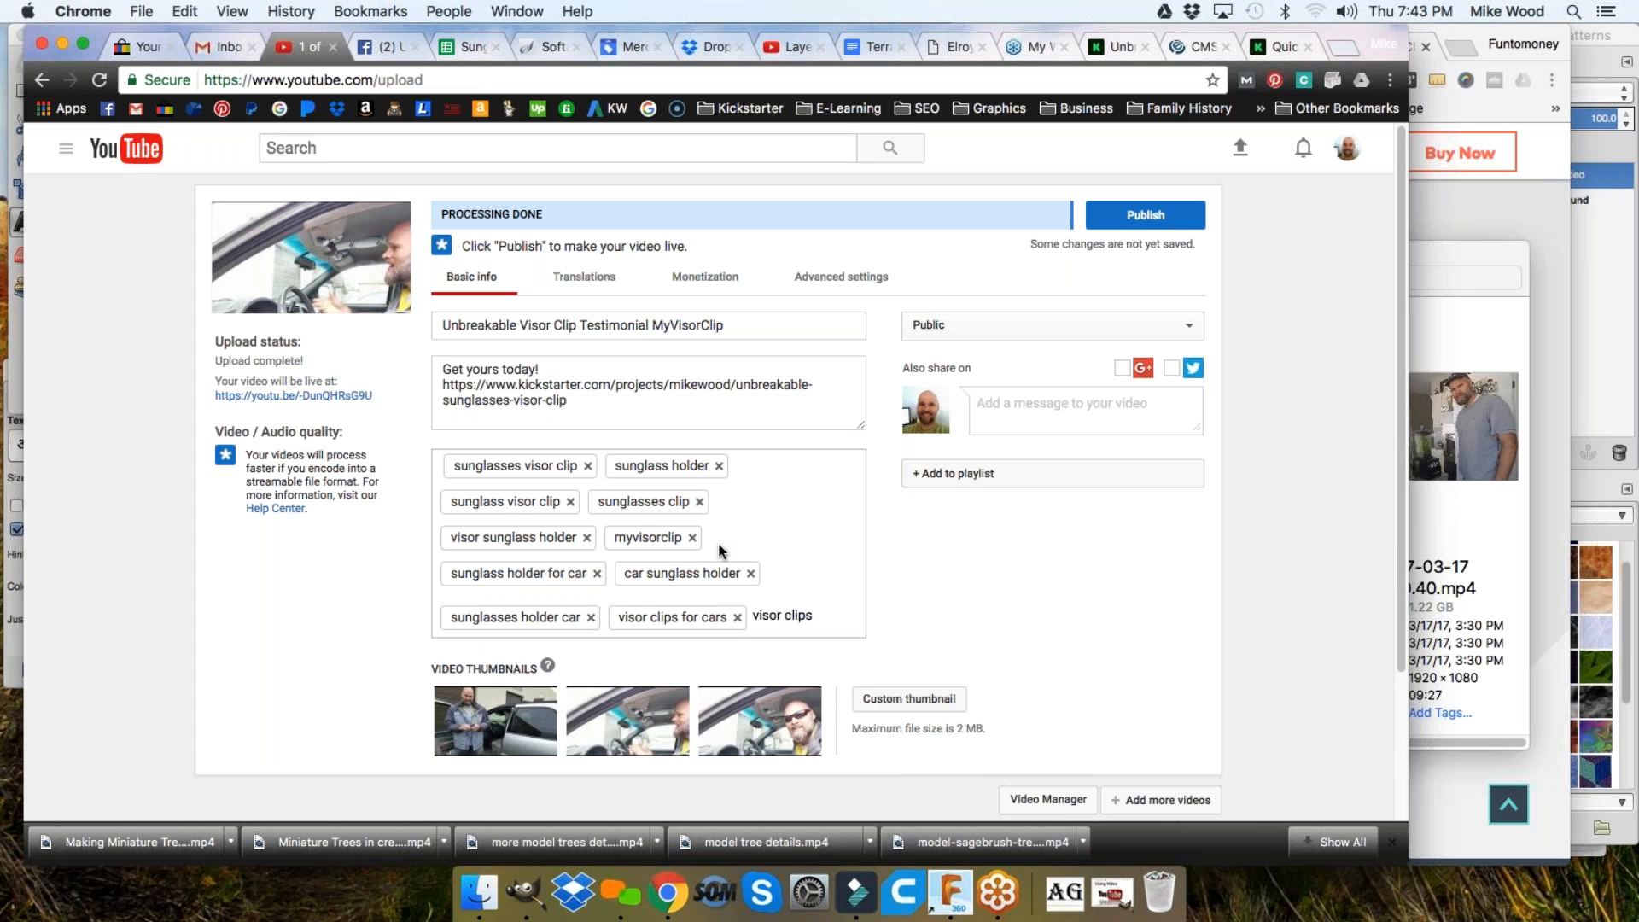
{"action": "key", "text": "Return"}
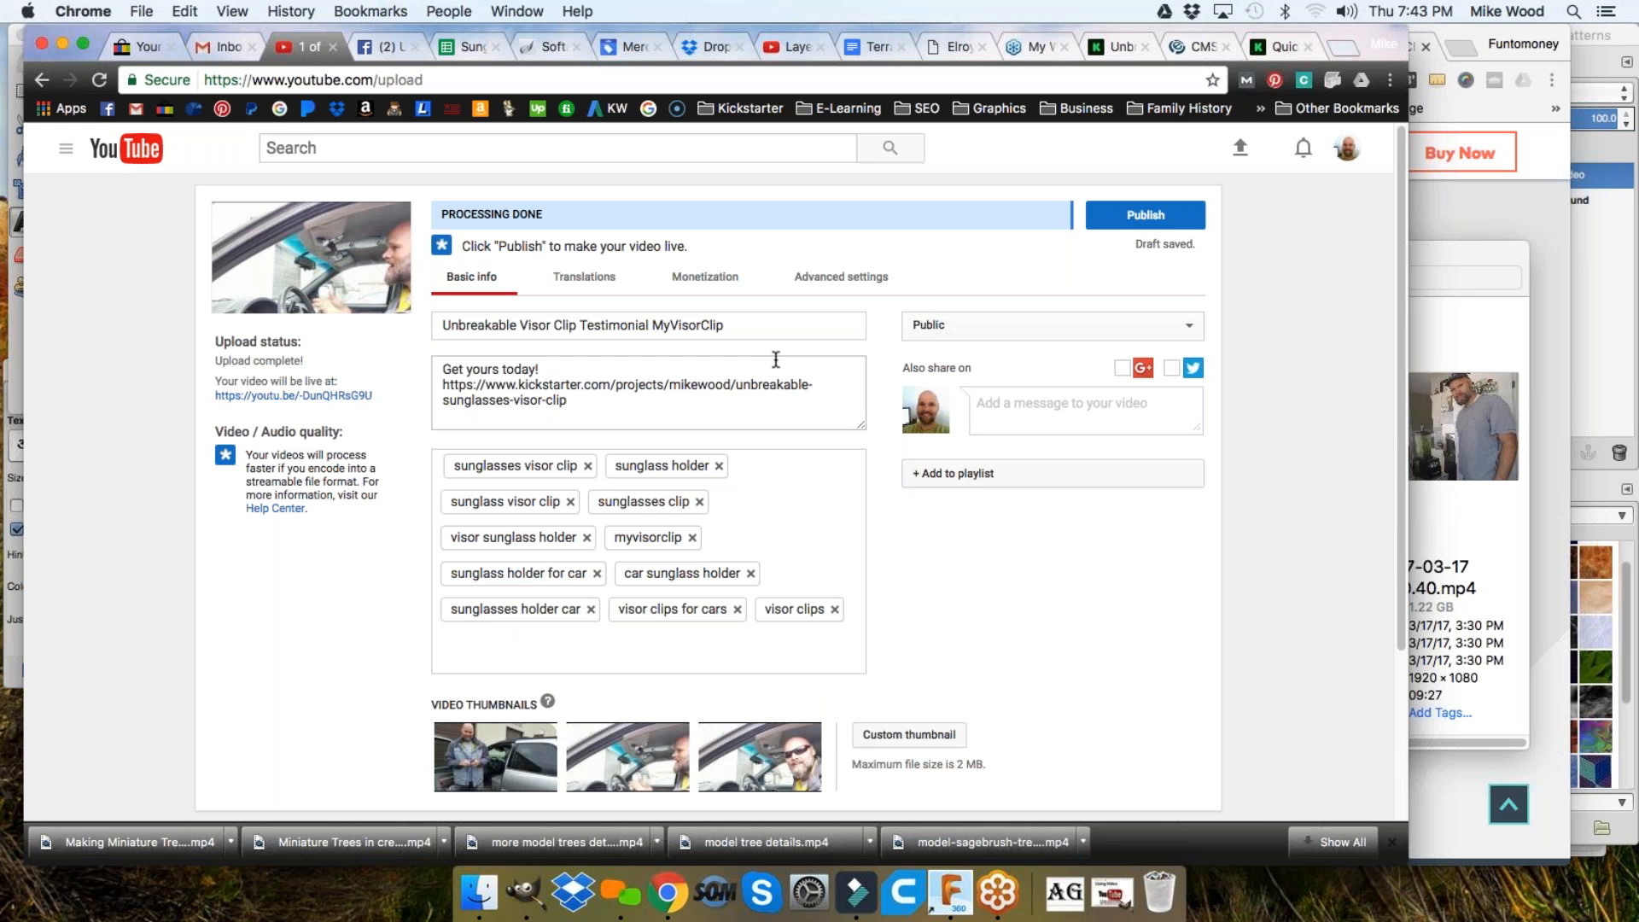
Publish the testimonial video on YouTube and copy its share link
{"action": "left_click", "coordinate": [596, 404]}
{"action": "left_click", "coordinate": [636, 323]}
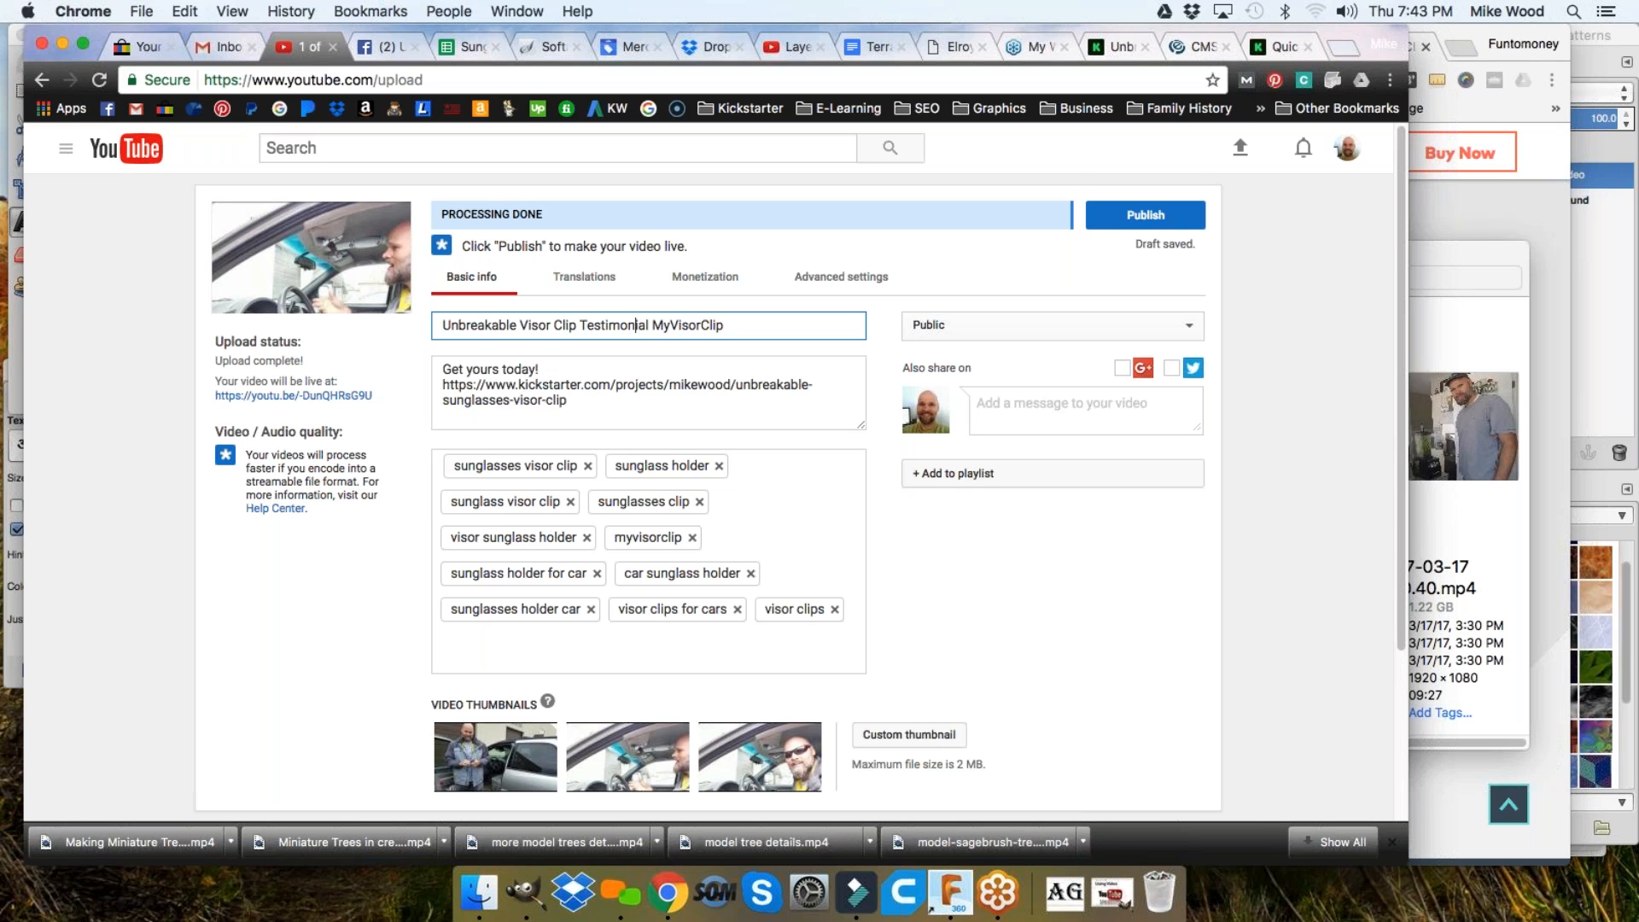
{"action": "left_click", "coordinate": [1148, 215]}
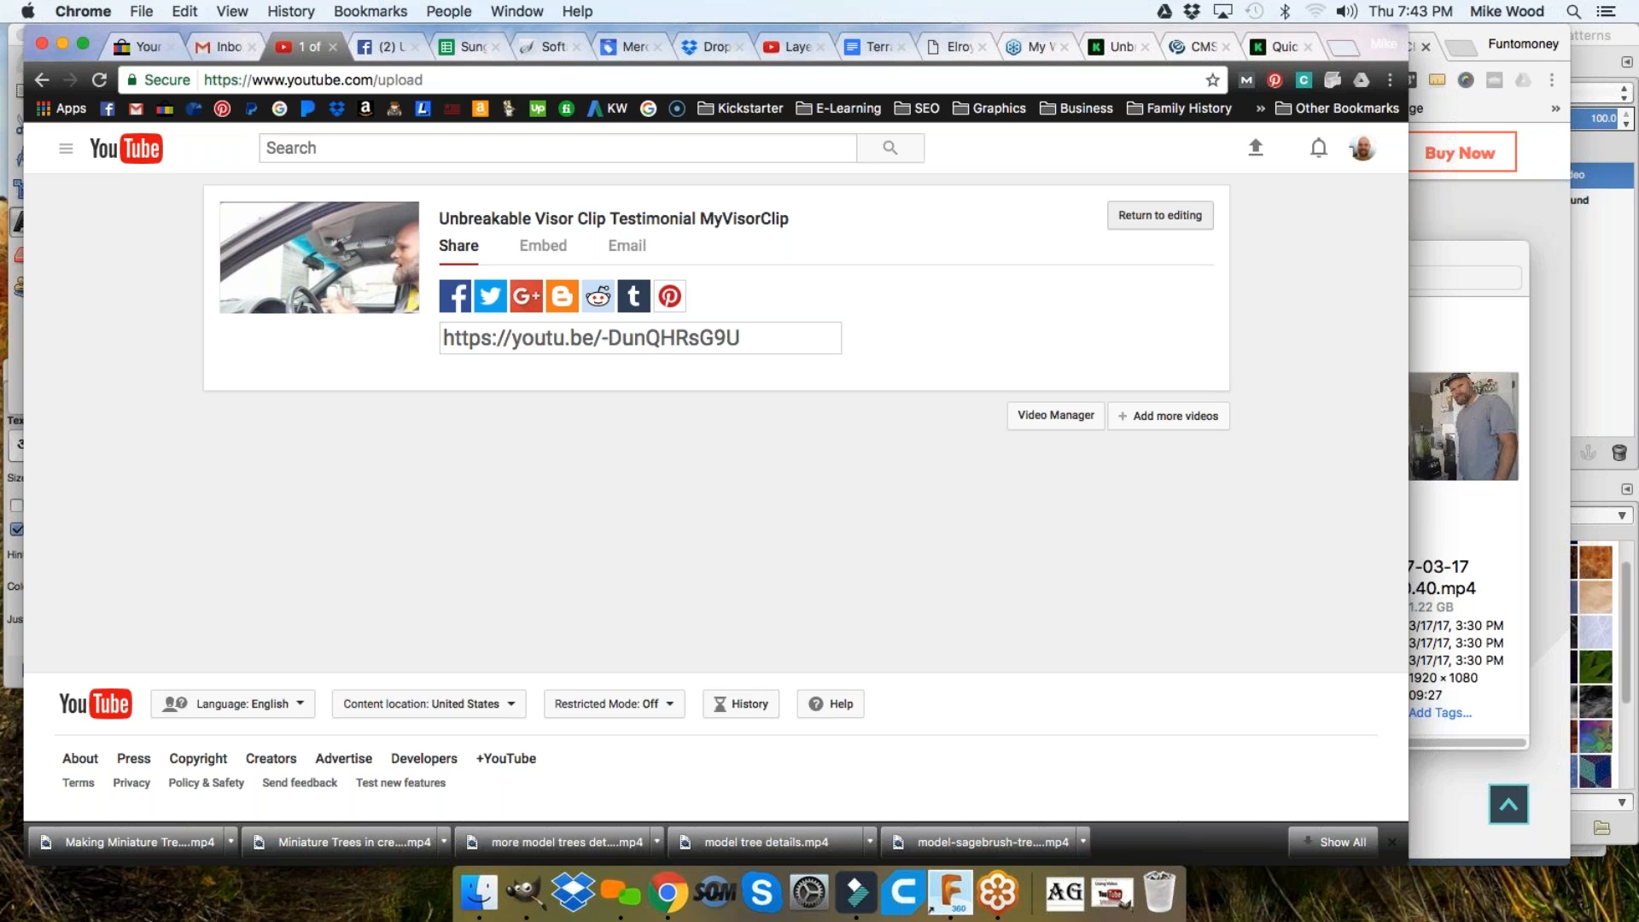
{"action": "left_click", "coordinate": [743, 338]}
{"action": "key", "text": "super+c"}
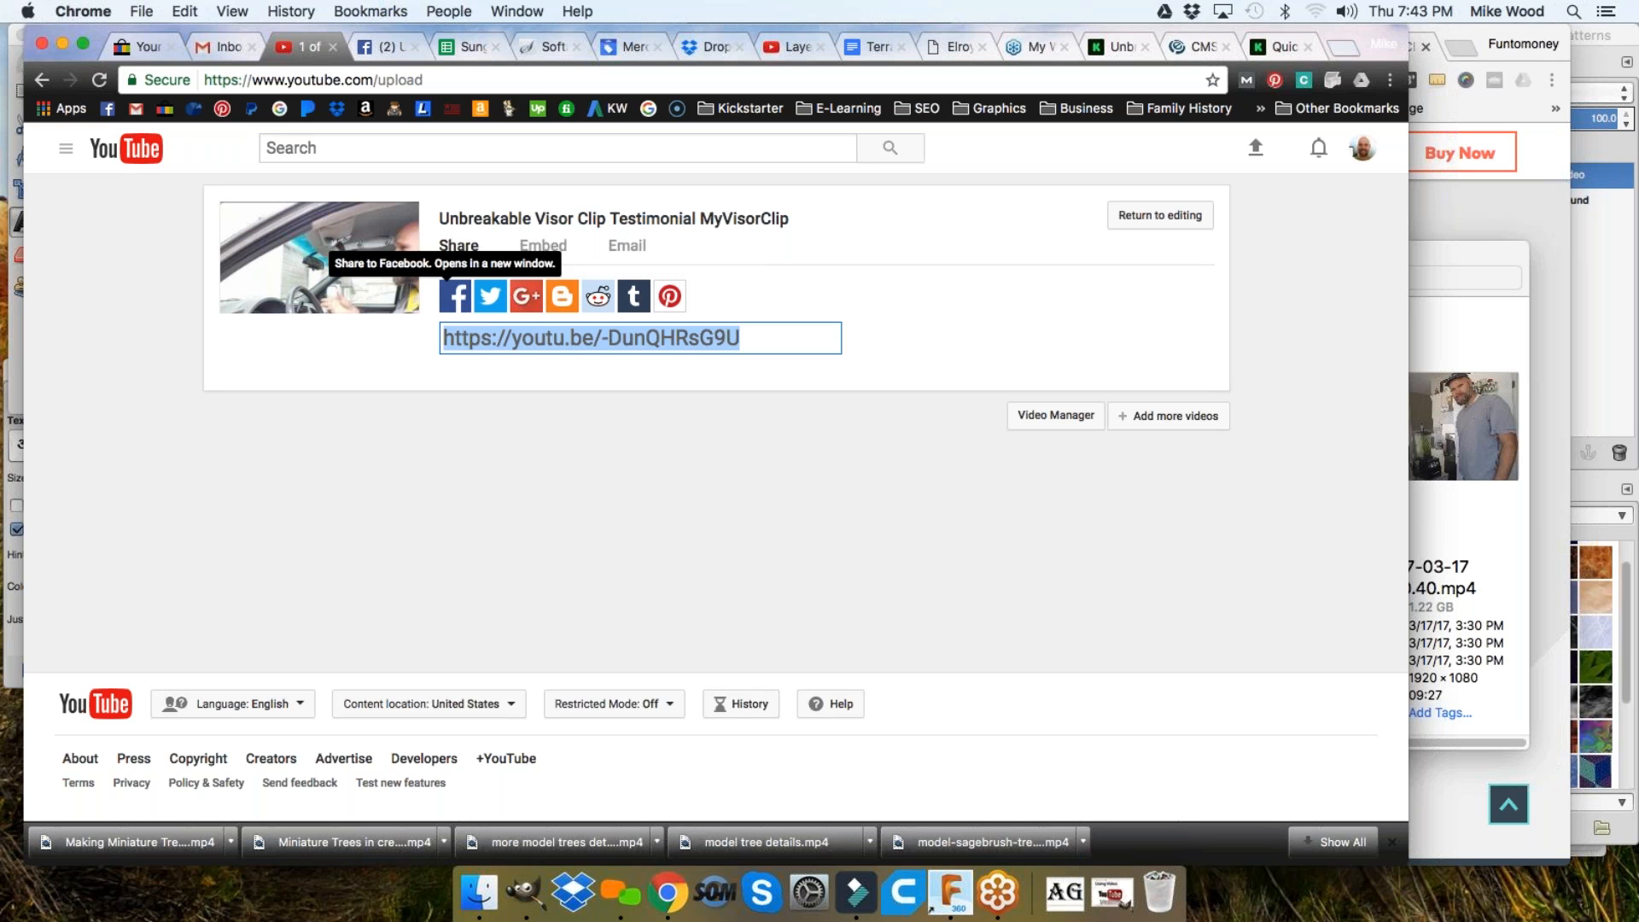
Start a Twitter share of the testimonial video and add "RT Check this out!" before the video title
{"action": "left_click", "coordinate": [494, 299]}
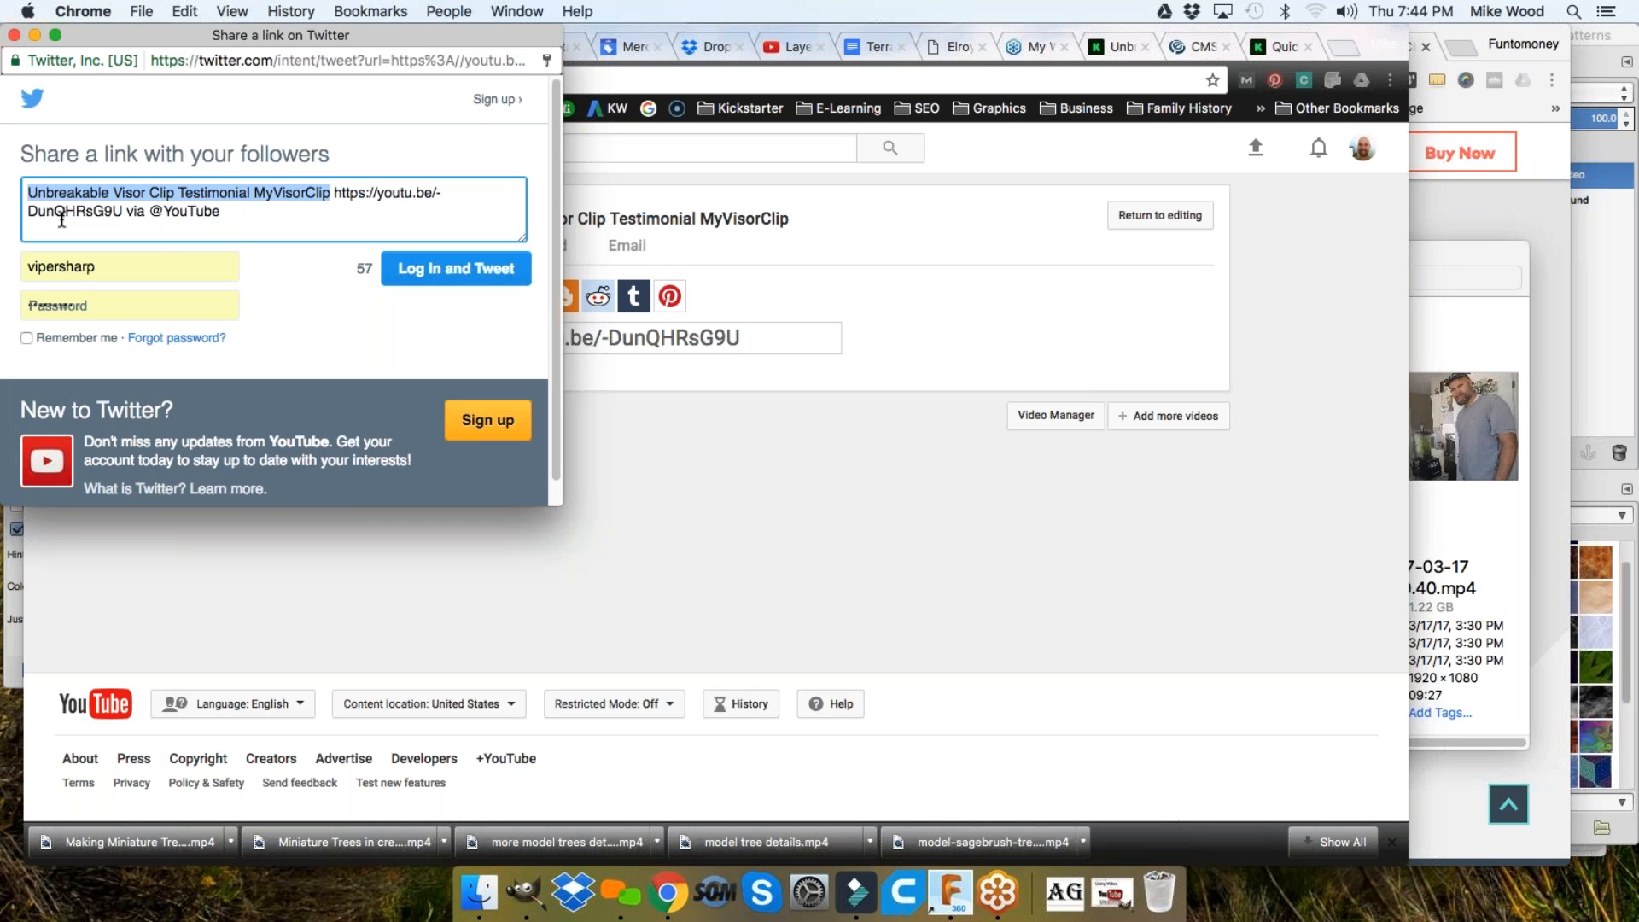
{"action": "left_click", "coordinate": [29, 192]}
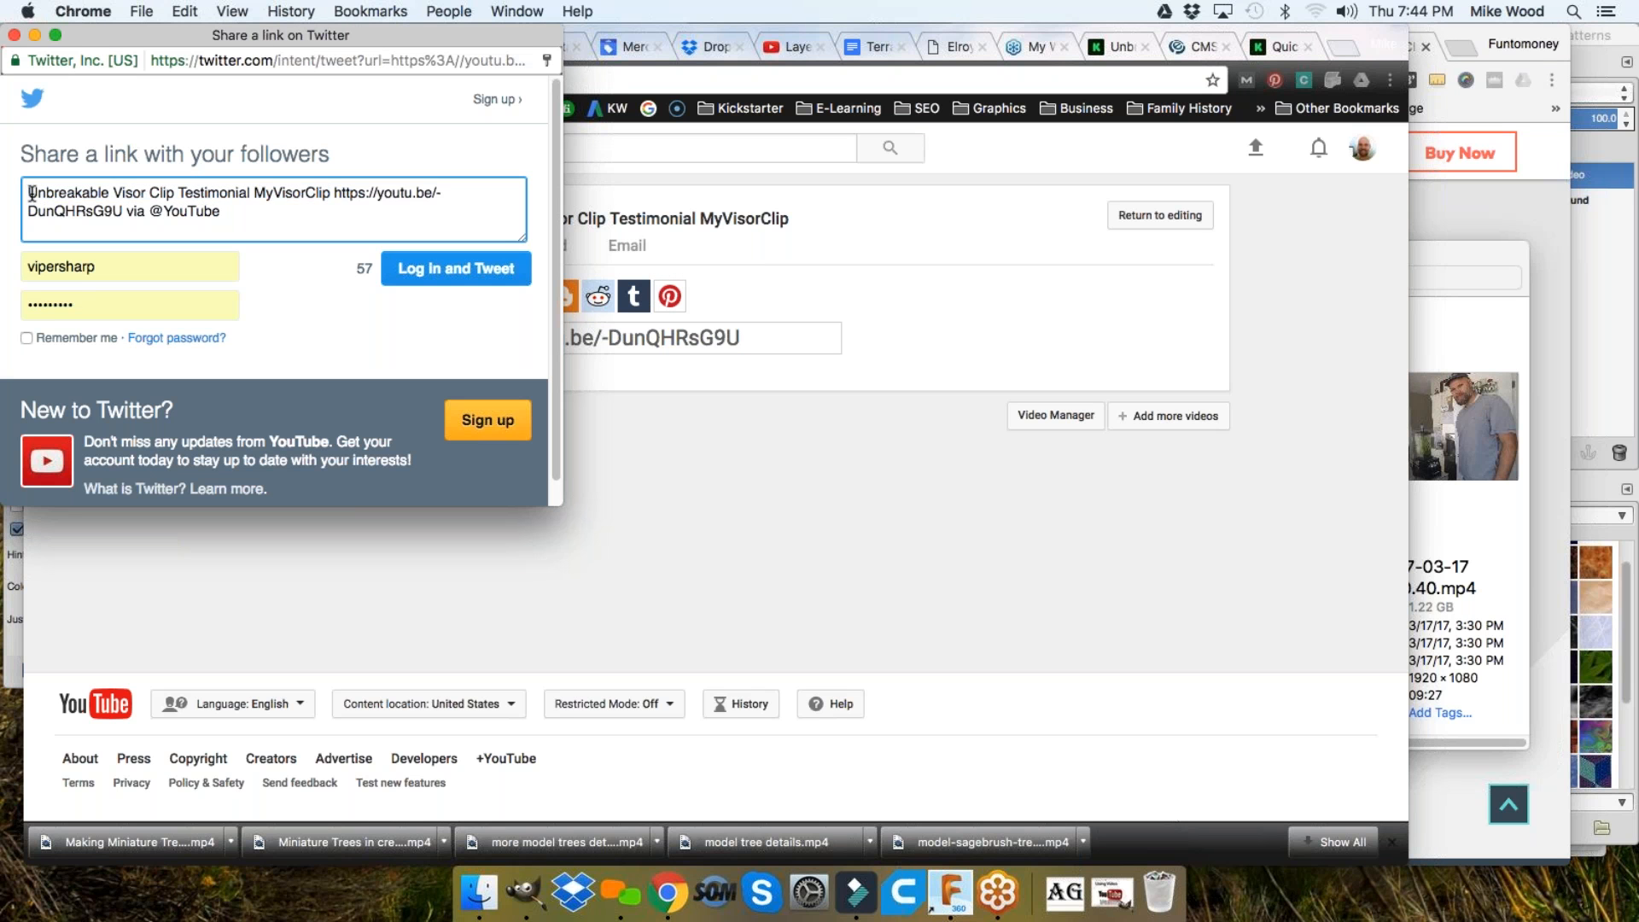
{"action": "type", "text": "Check this "}
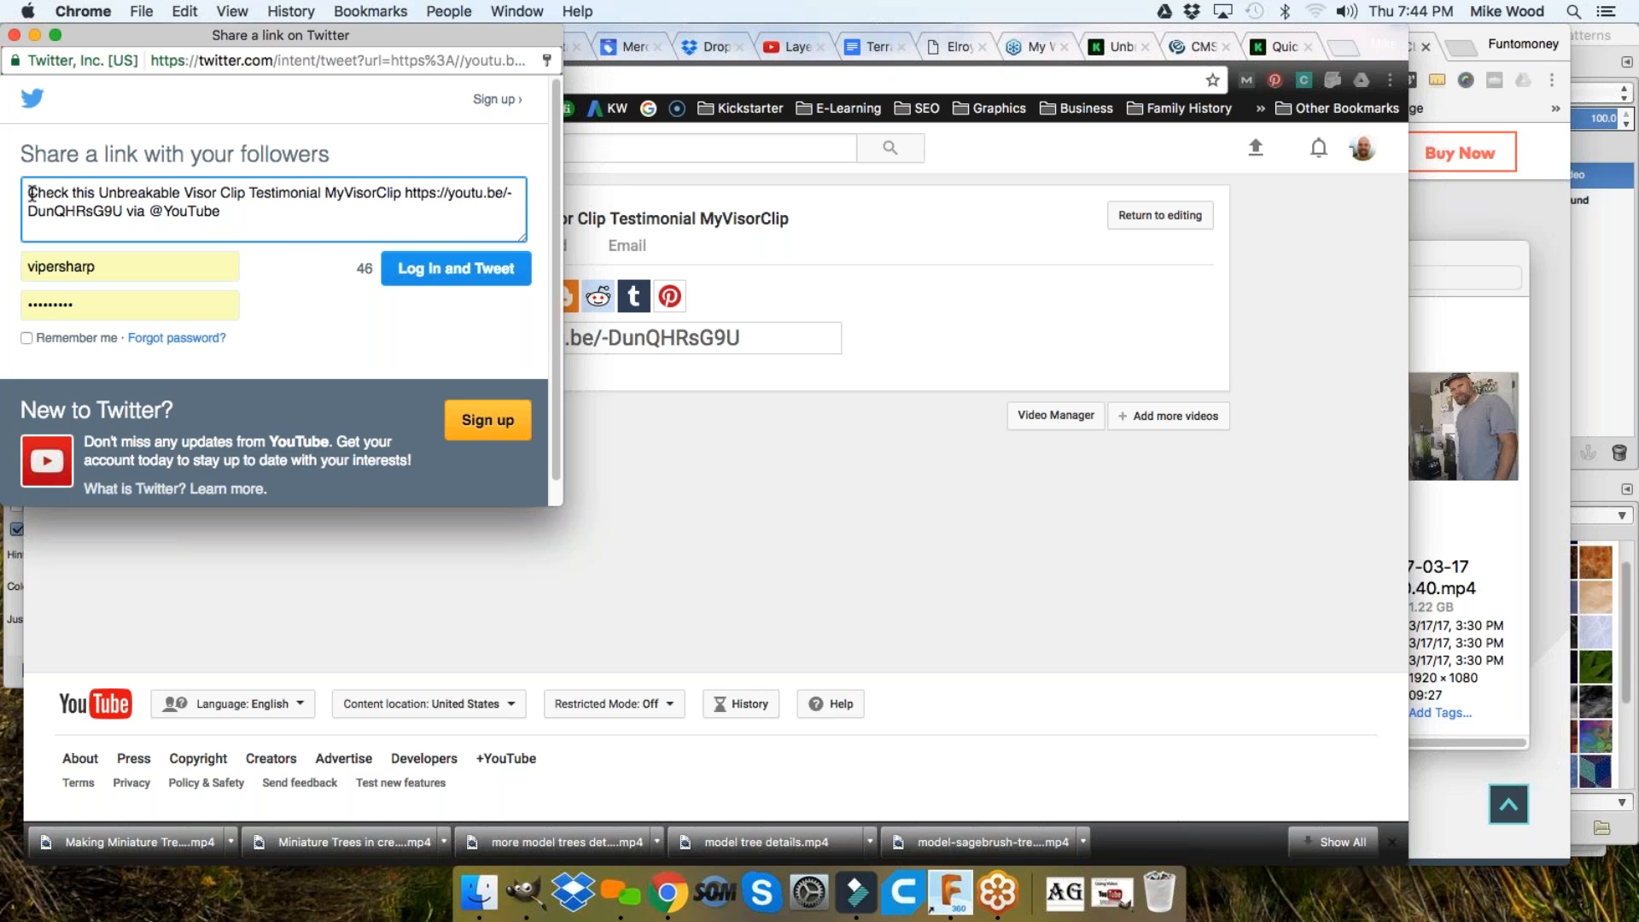
{"action": "type", "text": "out!"}
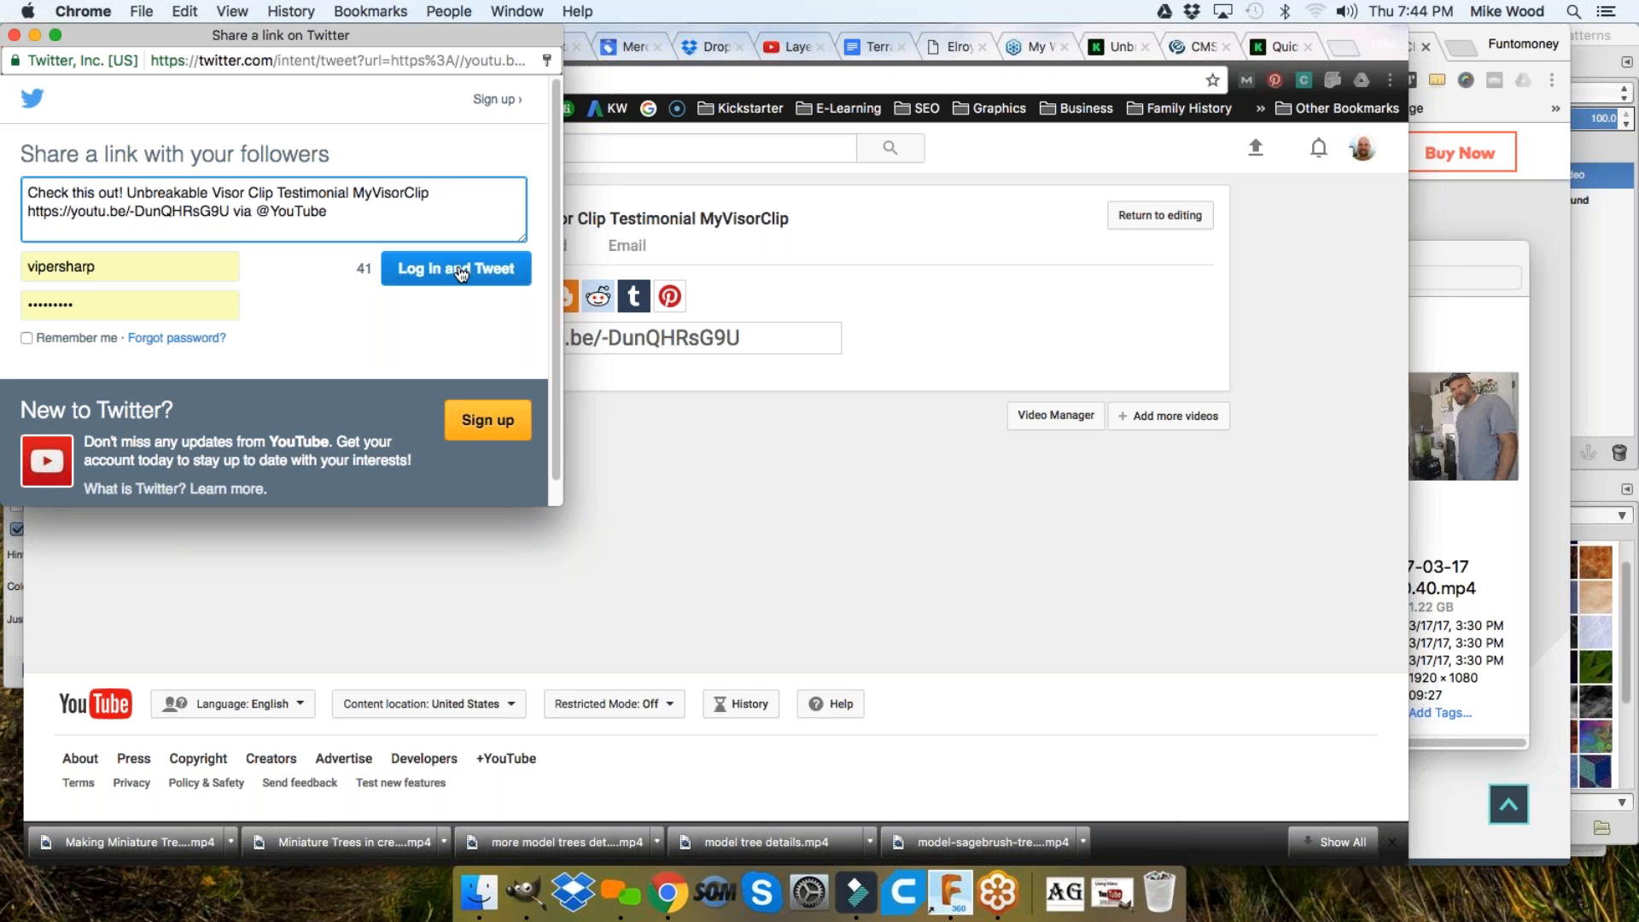
{"action": "left_click", "coordinate": [30, 181]}
{"action": "type", "text": "RT"}
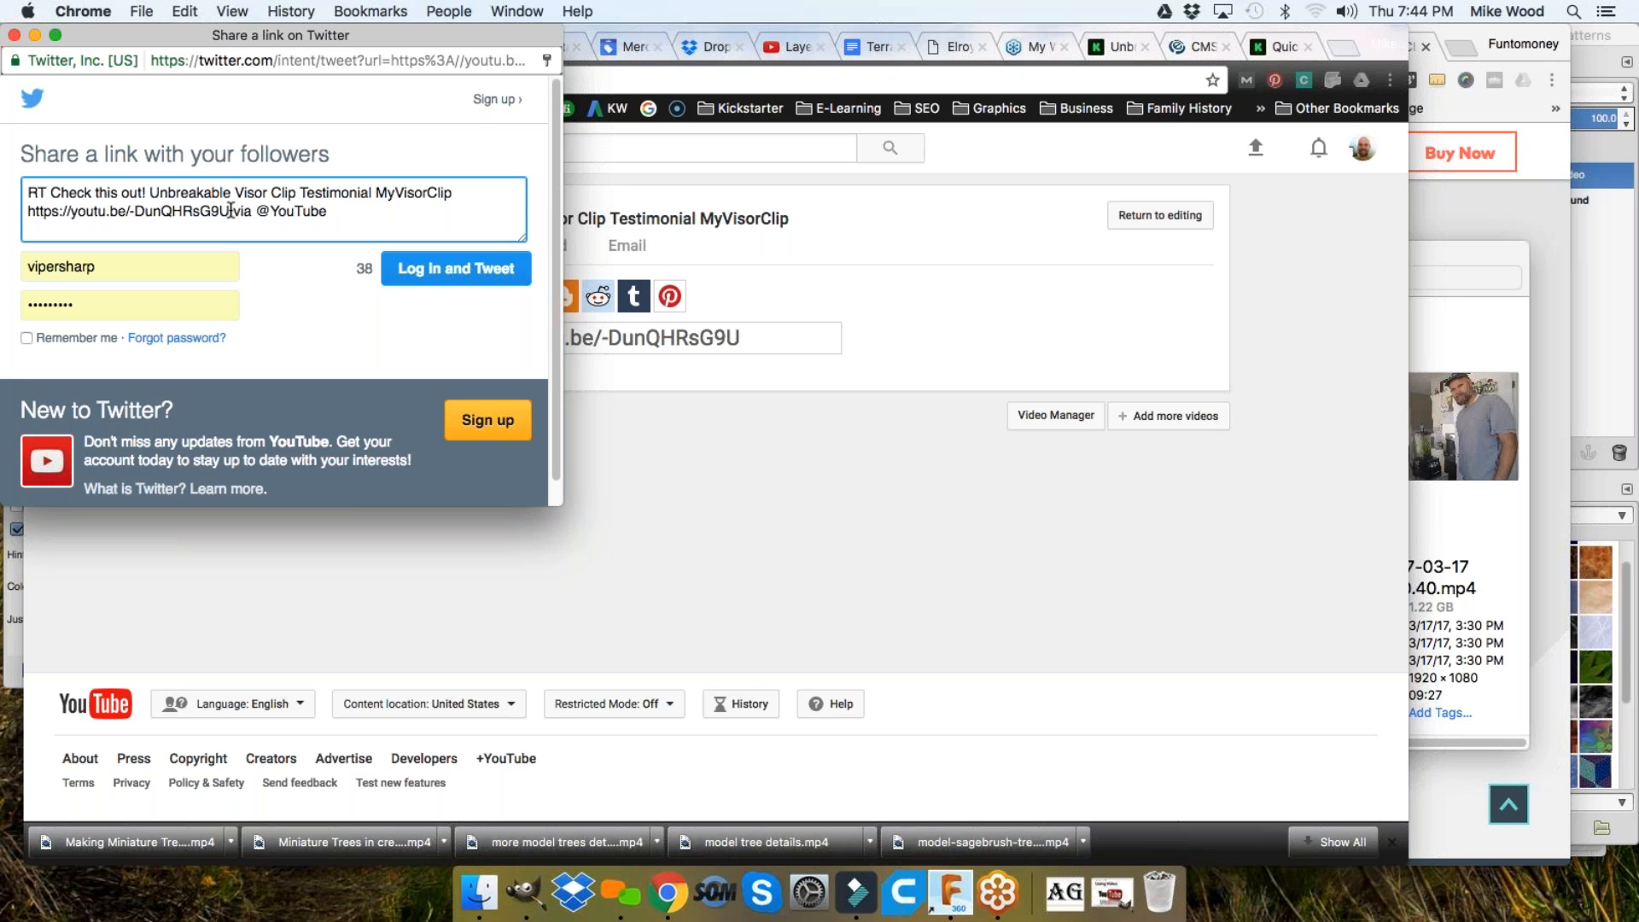
{"action": "left_click_drag", "start_coordinate": [230, 210], "coordinate": [320, 211]}
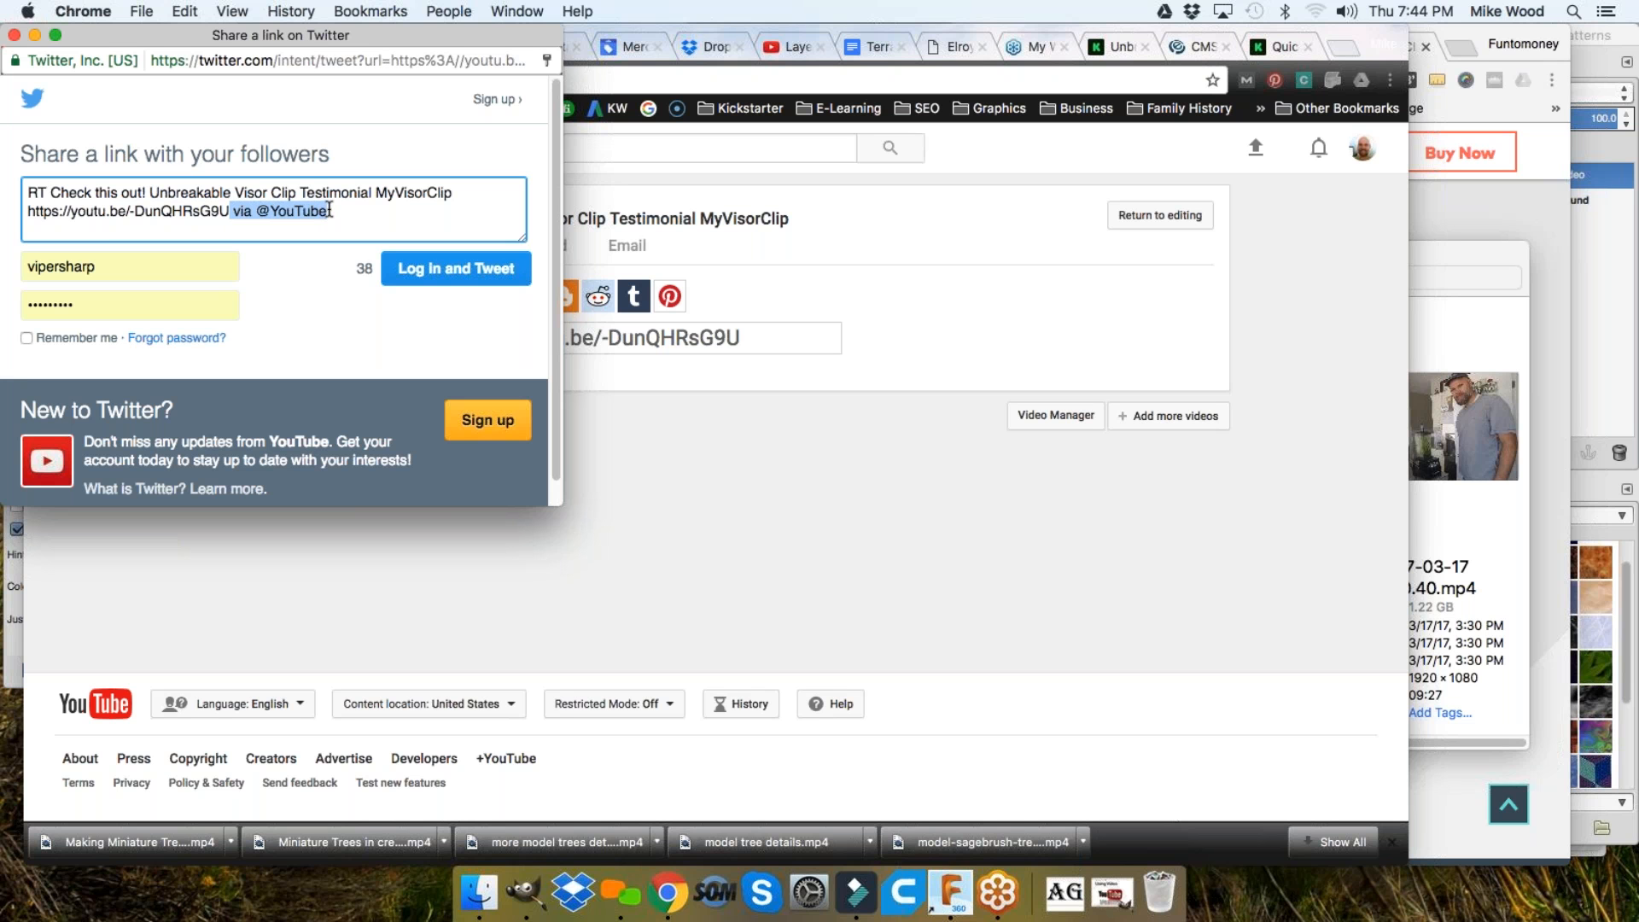
{"action": "key", "text": "BackSpace"}
{"action": "left_click", "coordinate": [415, 275]}
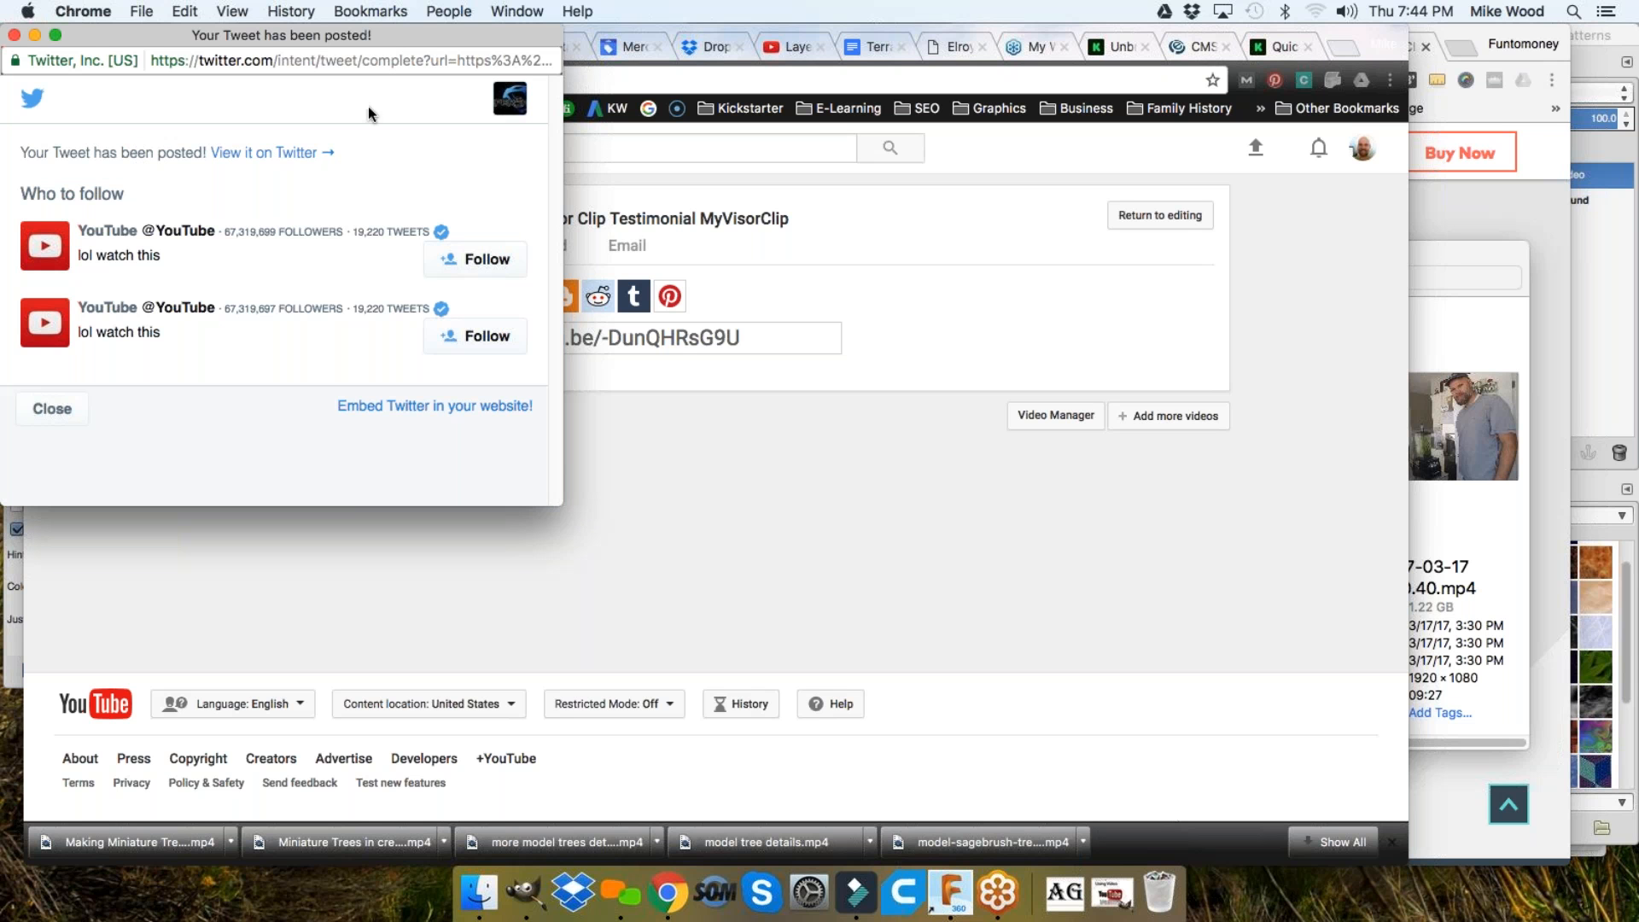
{"action": "left_click", "coordinate": [13, 34]}
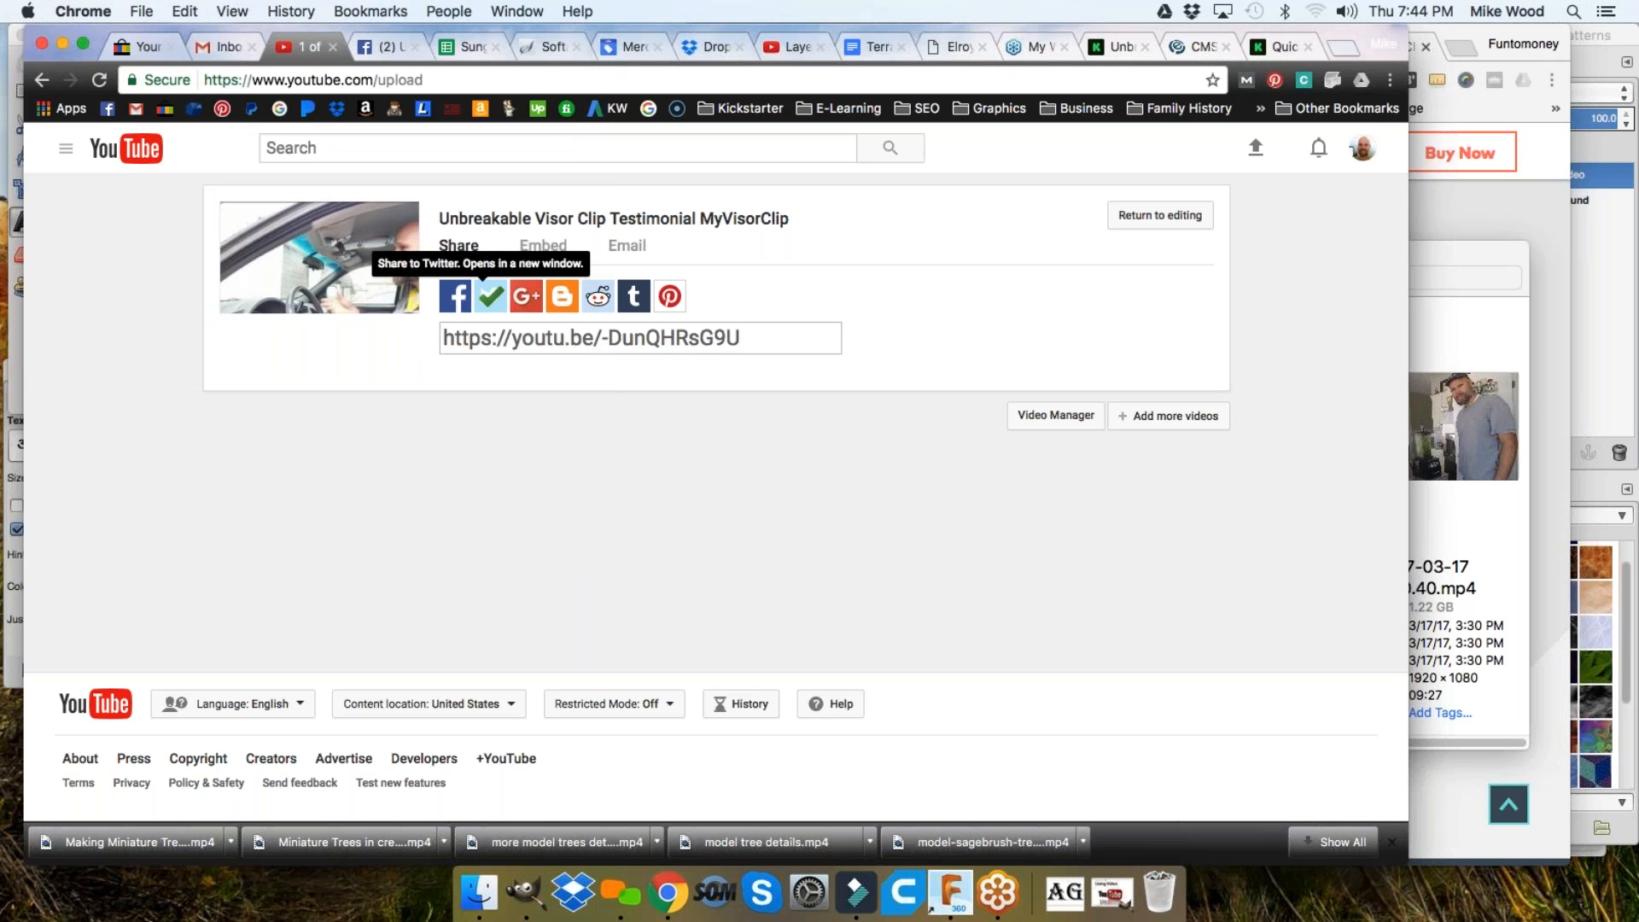
Add the copied video link to the "My Unbreakable Visor Clip Testimonial." post on the Unbreakableclips Facebook page and publish it
{"action": "left_click", "coordinate": [377, 47]}
{"action": "key", "text": "super+v"}
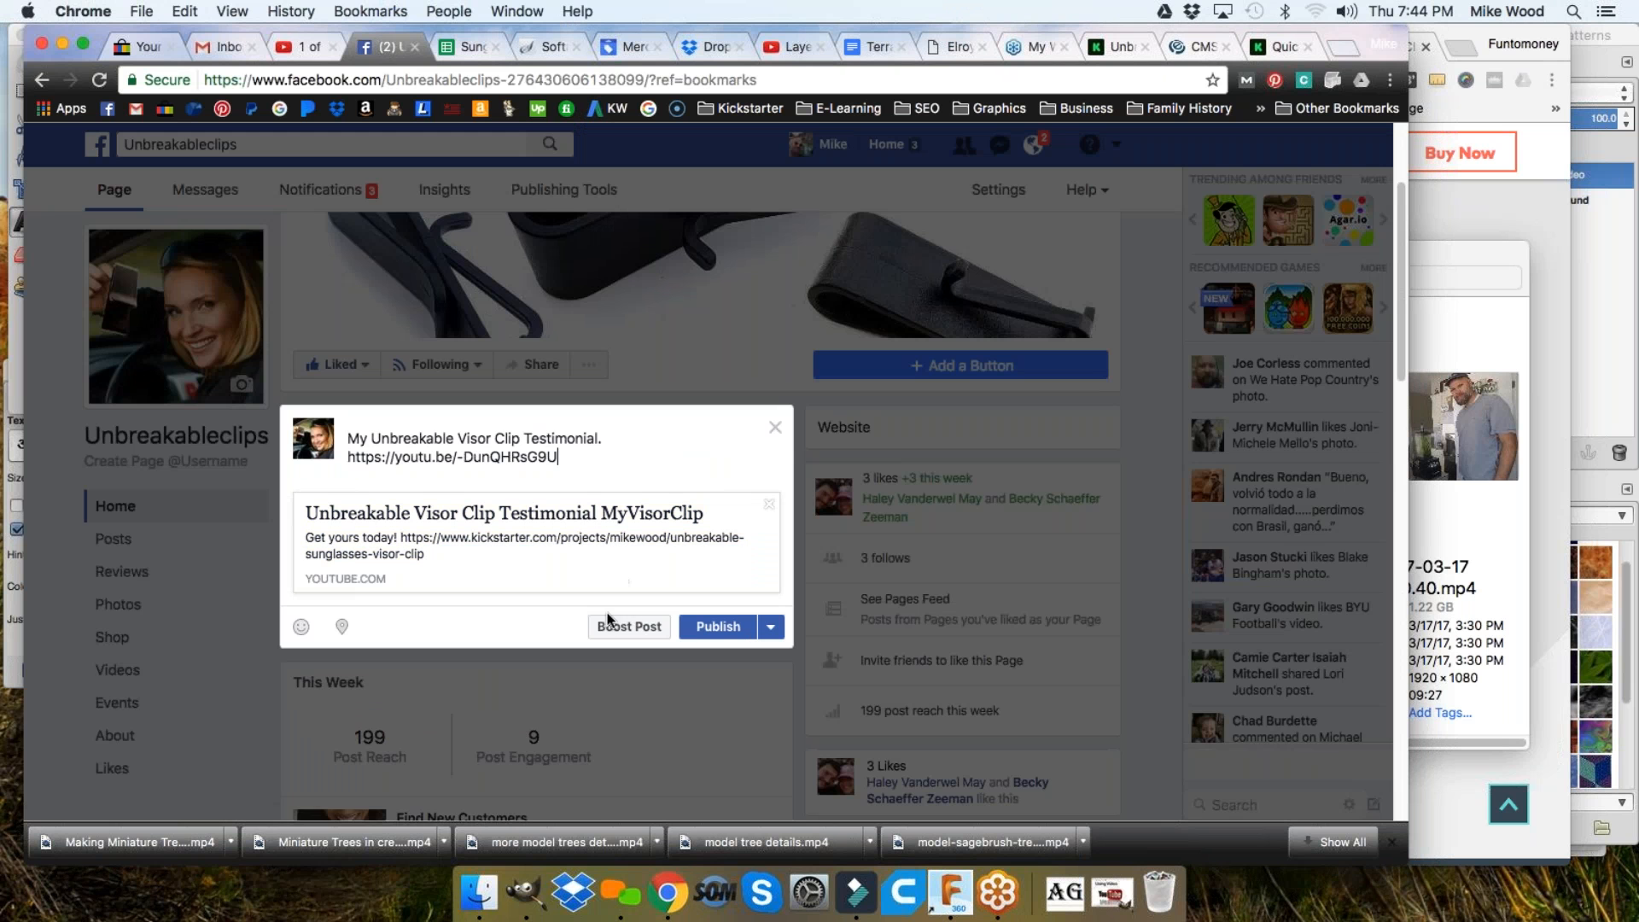
{"action": "left_click", "coordinate": [713, 632]}
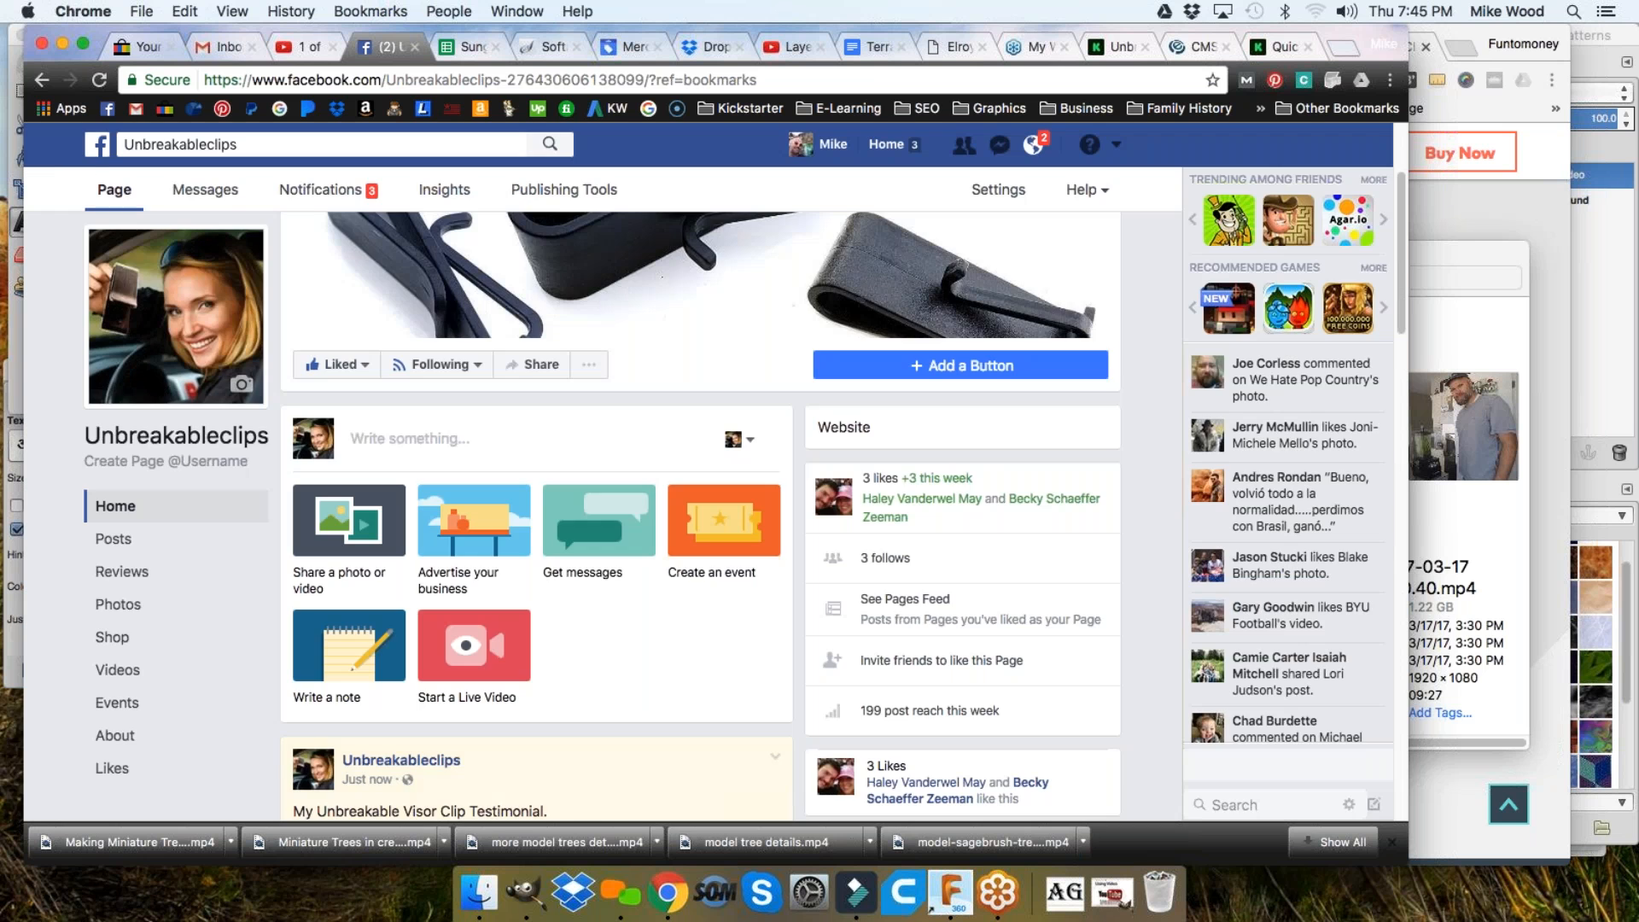
Return to YouTube, open the published testimonial video's watch page and skip the ad
{"action": "left_click", "coordinate": [295, 45]}
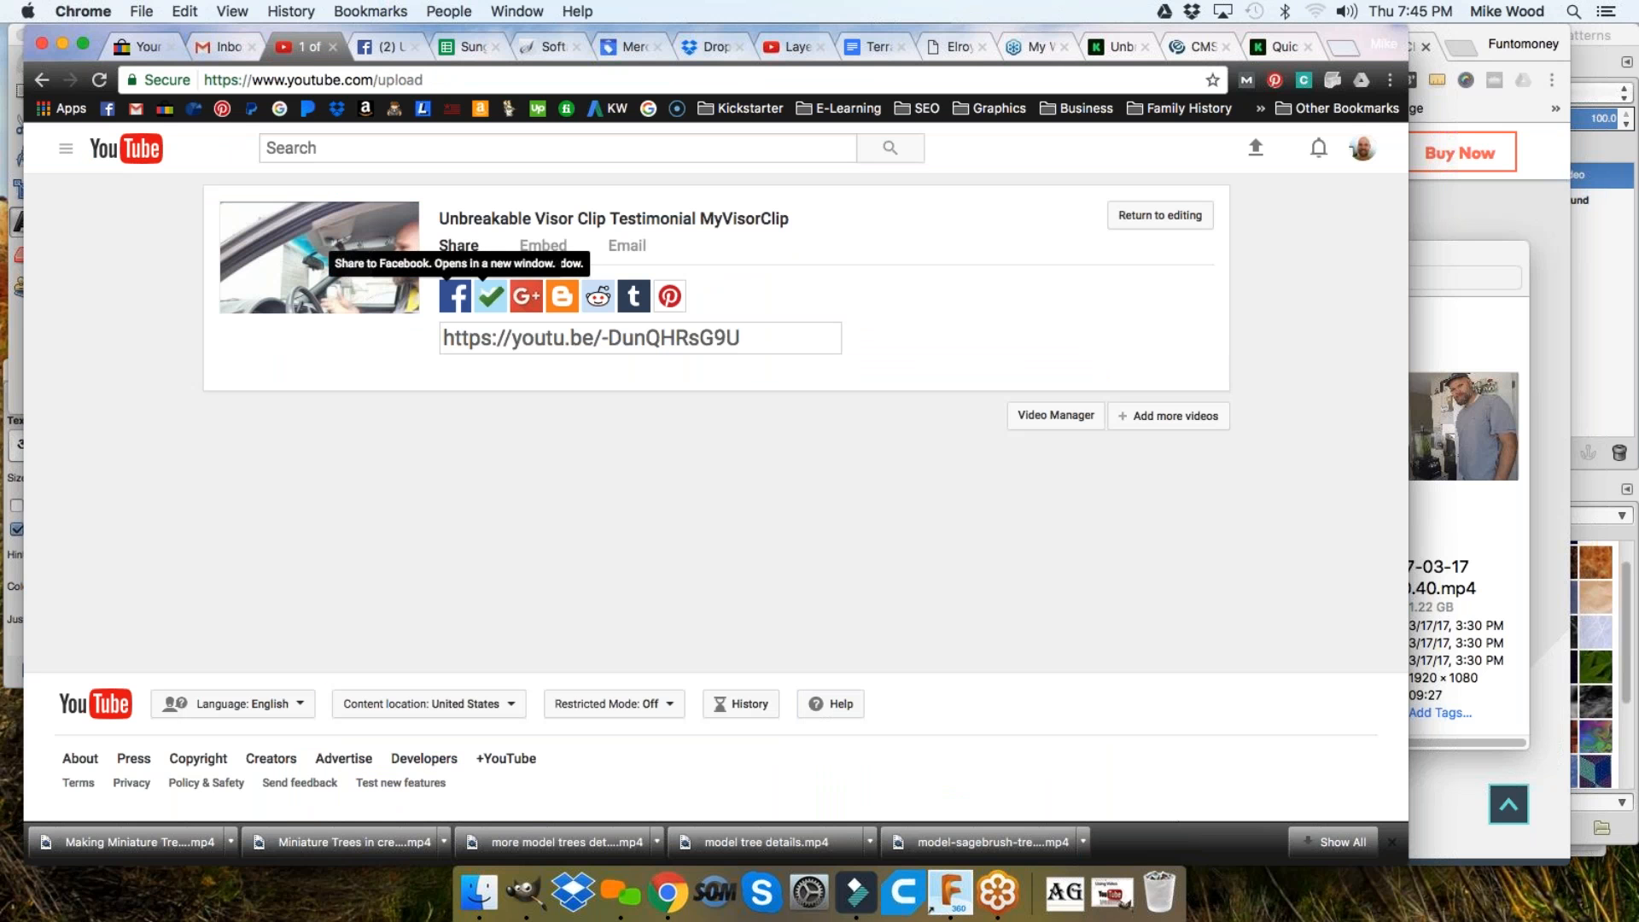
{"action": "left_click", "coordinate": [350, 261]}
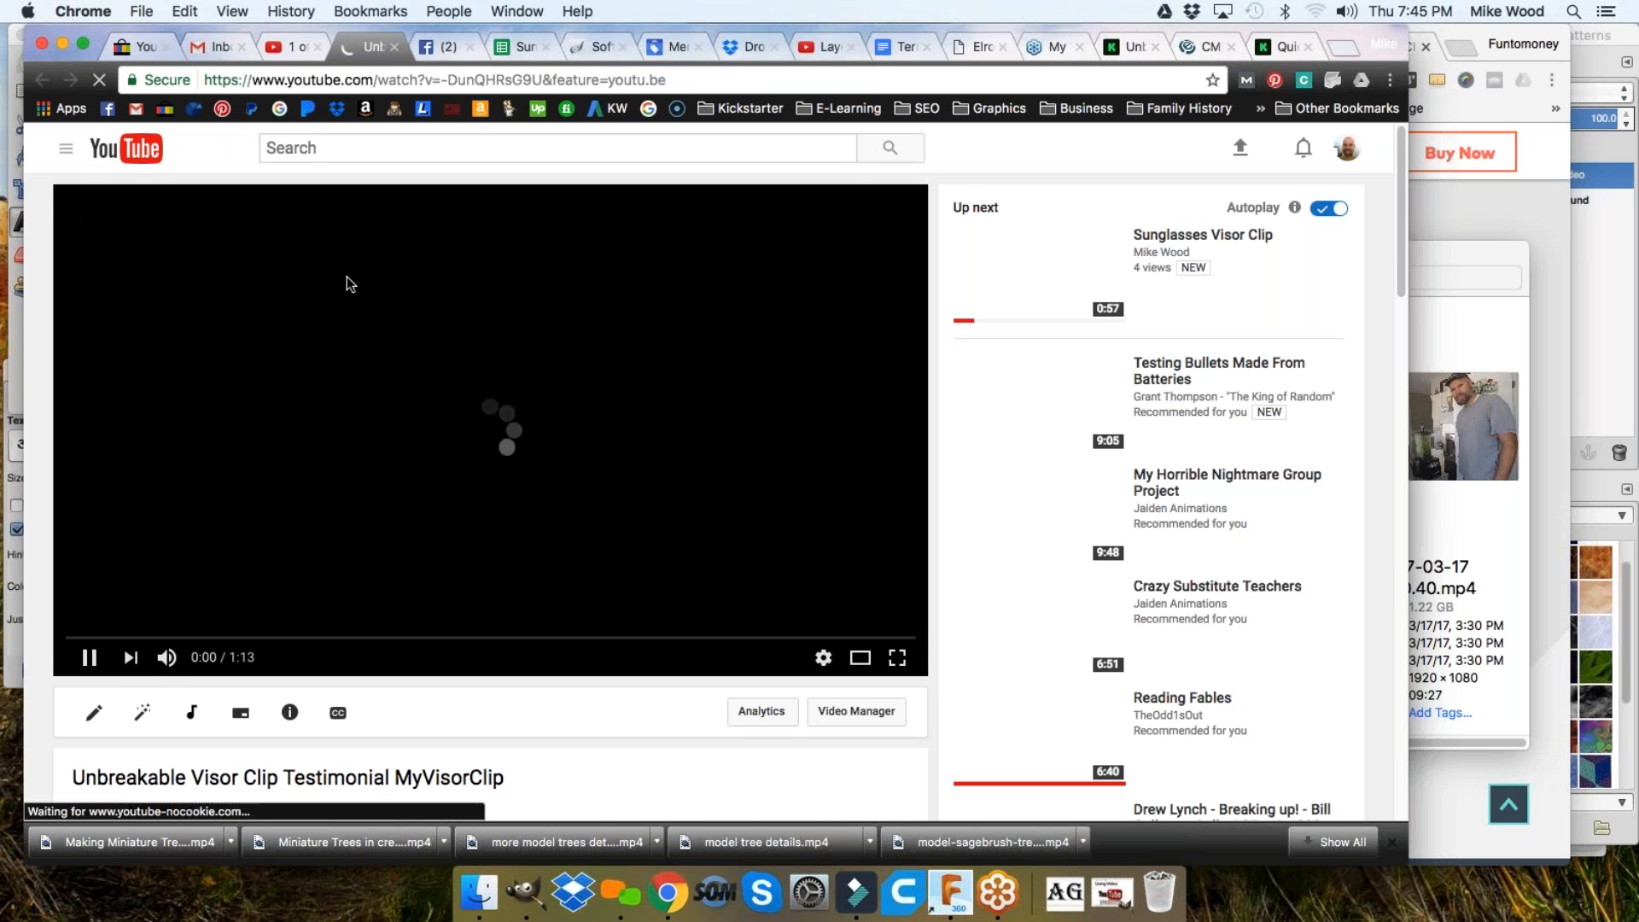
{"action": "scroll", "coordinate": [454, 526], "scroll_direction": "down", "scroll_amount": 3}
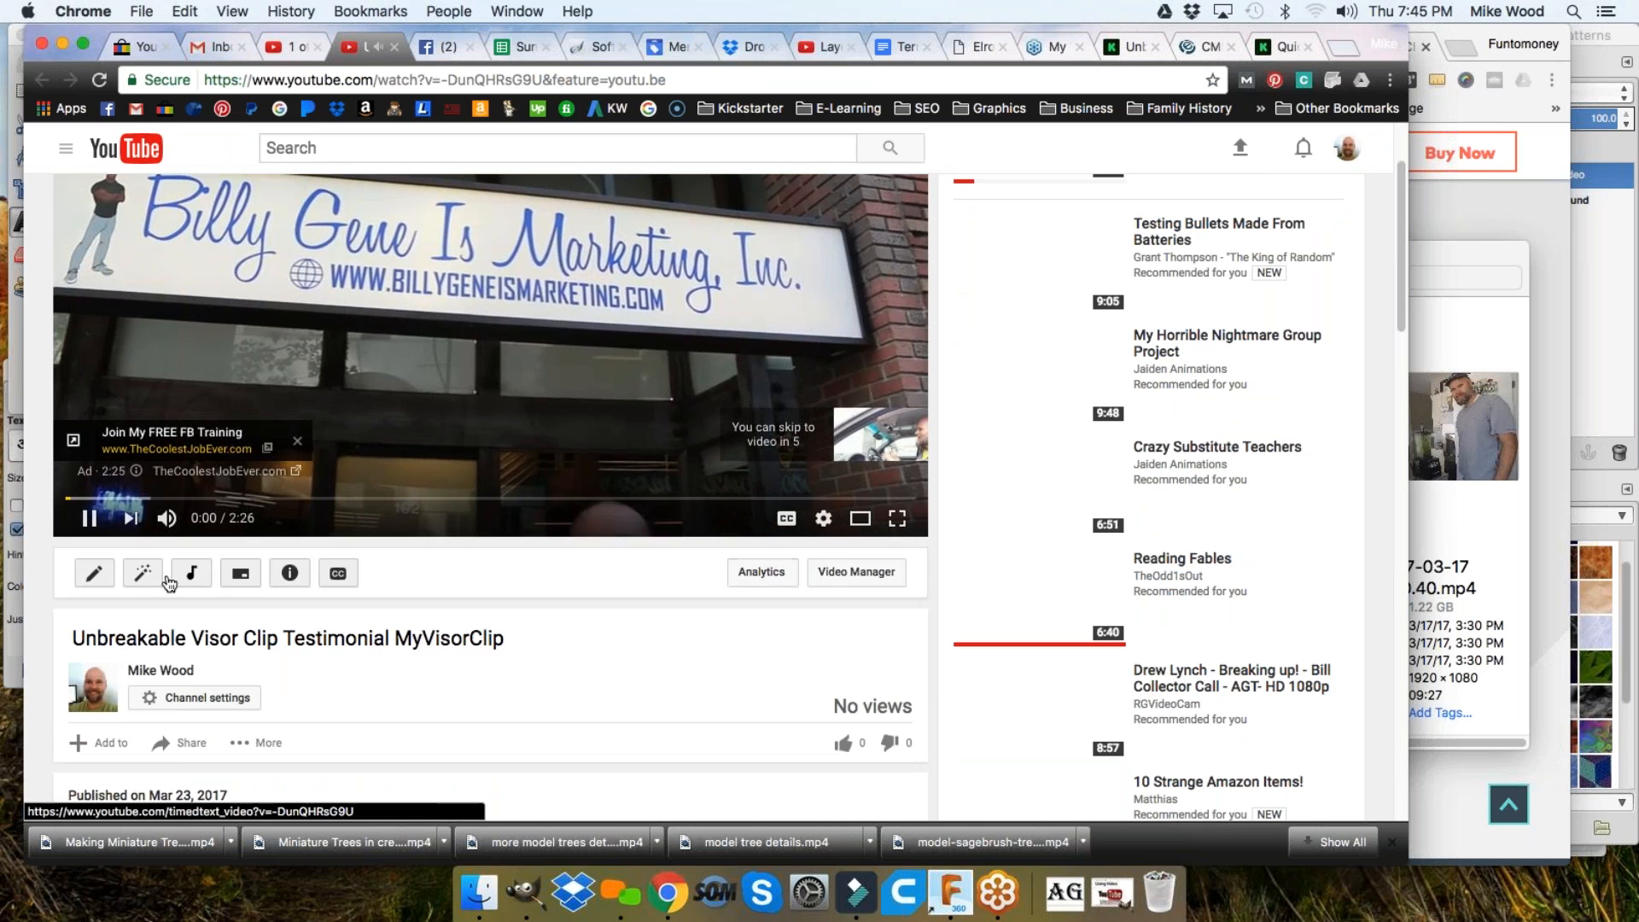
{"action": "scroll", "coordinate": [300, 515], "scroll_direction": "up", "scroll_amount": 2}
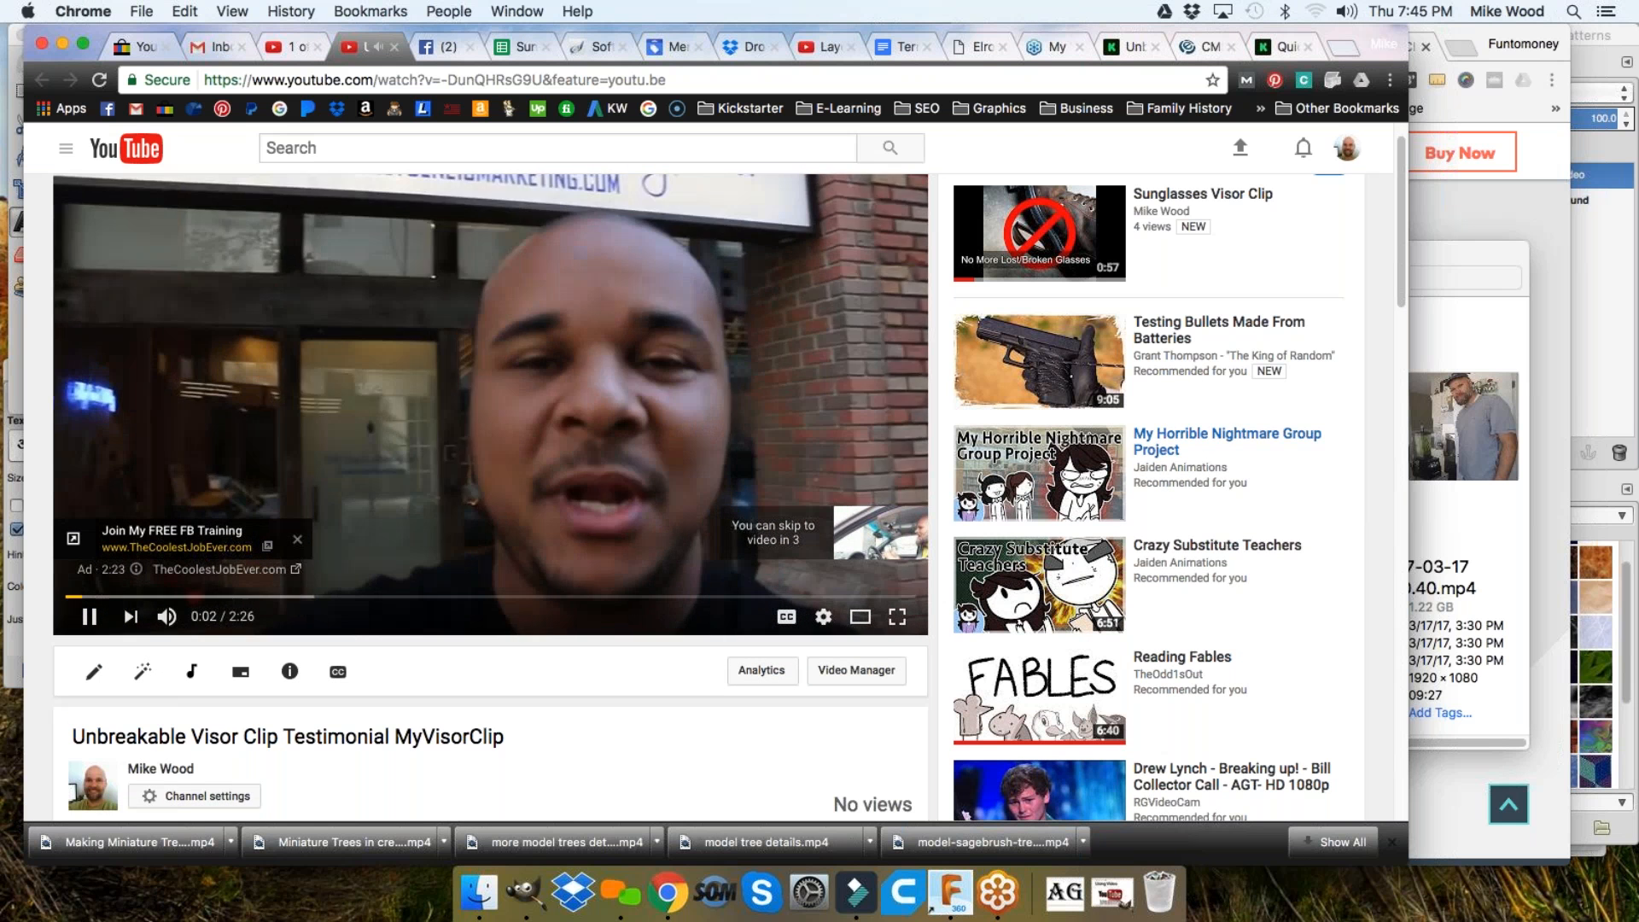
{"action": "left_click", "coordinate": [861, 538]}
{"action": "scroll", "coordinate": [630, 557], "scroll_direction": "down", "scroll_amount": 1}
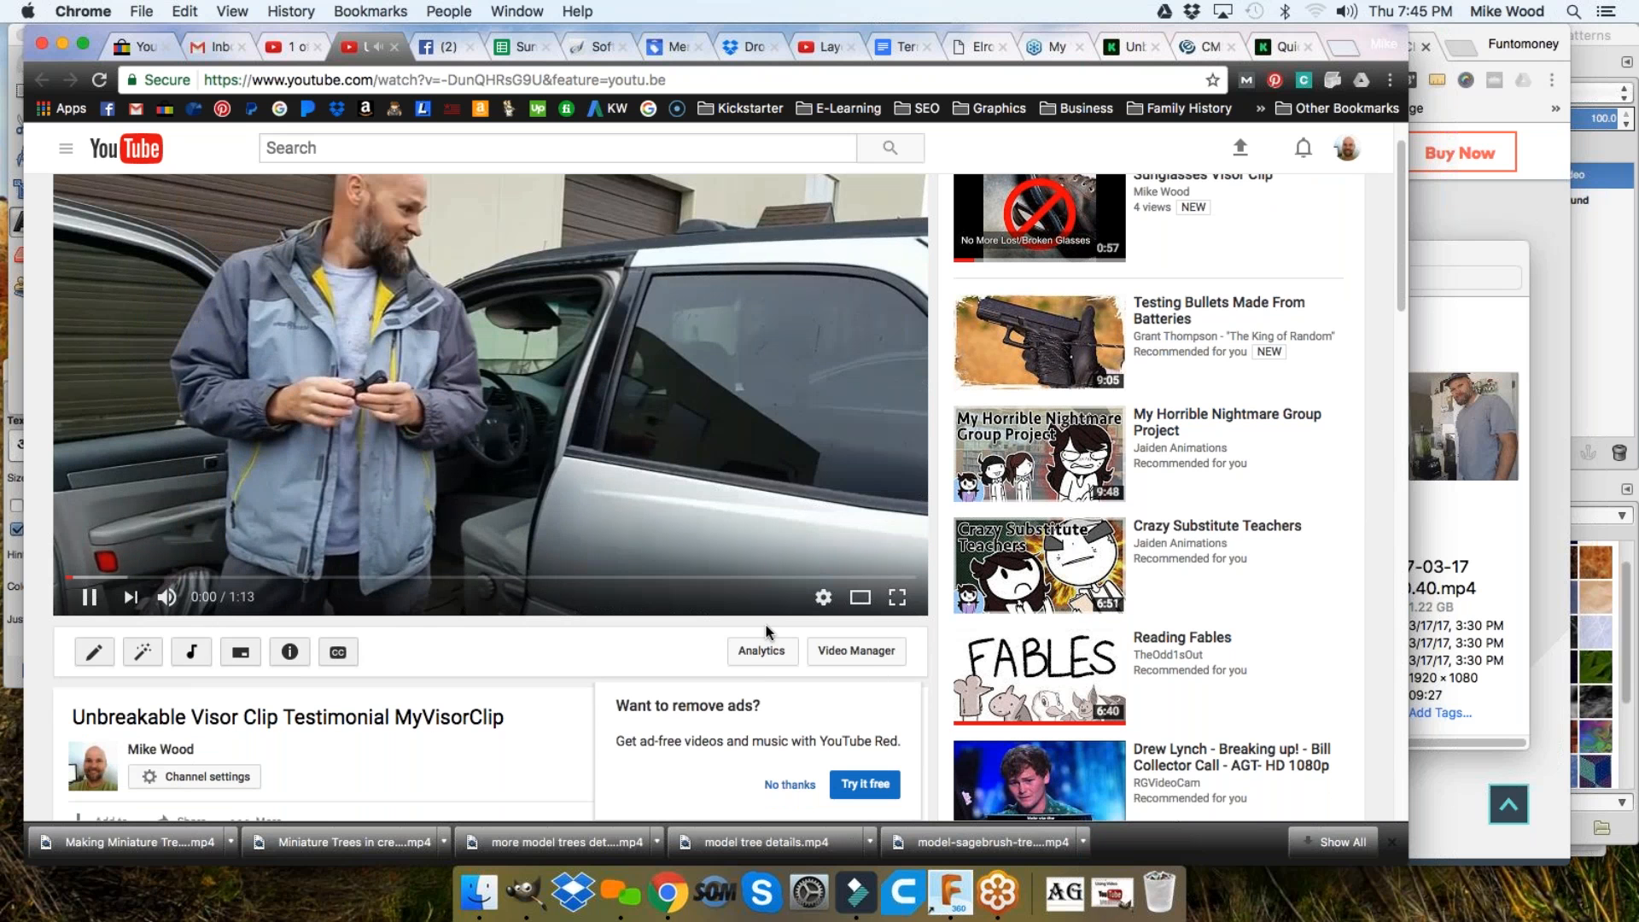
Edit the testimonial video from Video Manager, set the frame of the driver wearing sunglasses as its thumbnail and save the changes
{"action": "left_click", "coordinate": [837, 655]}
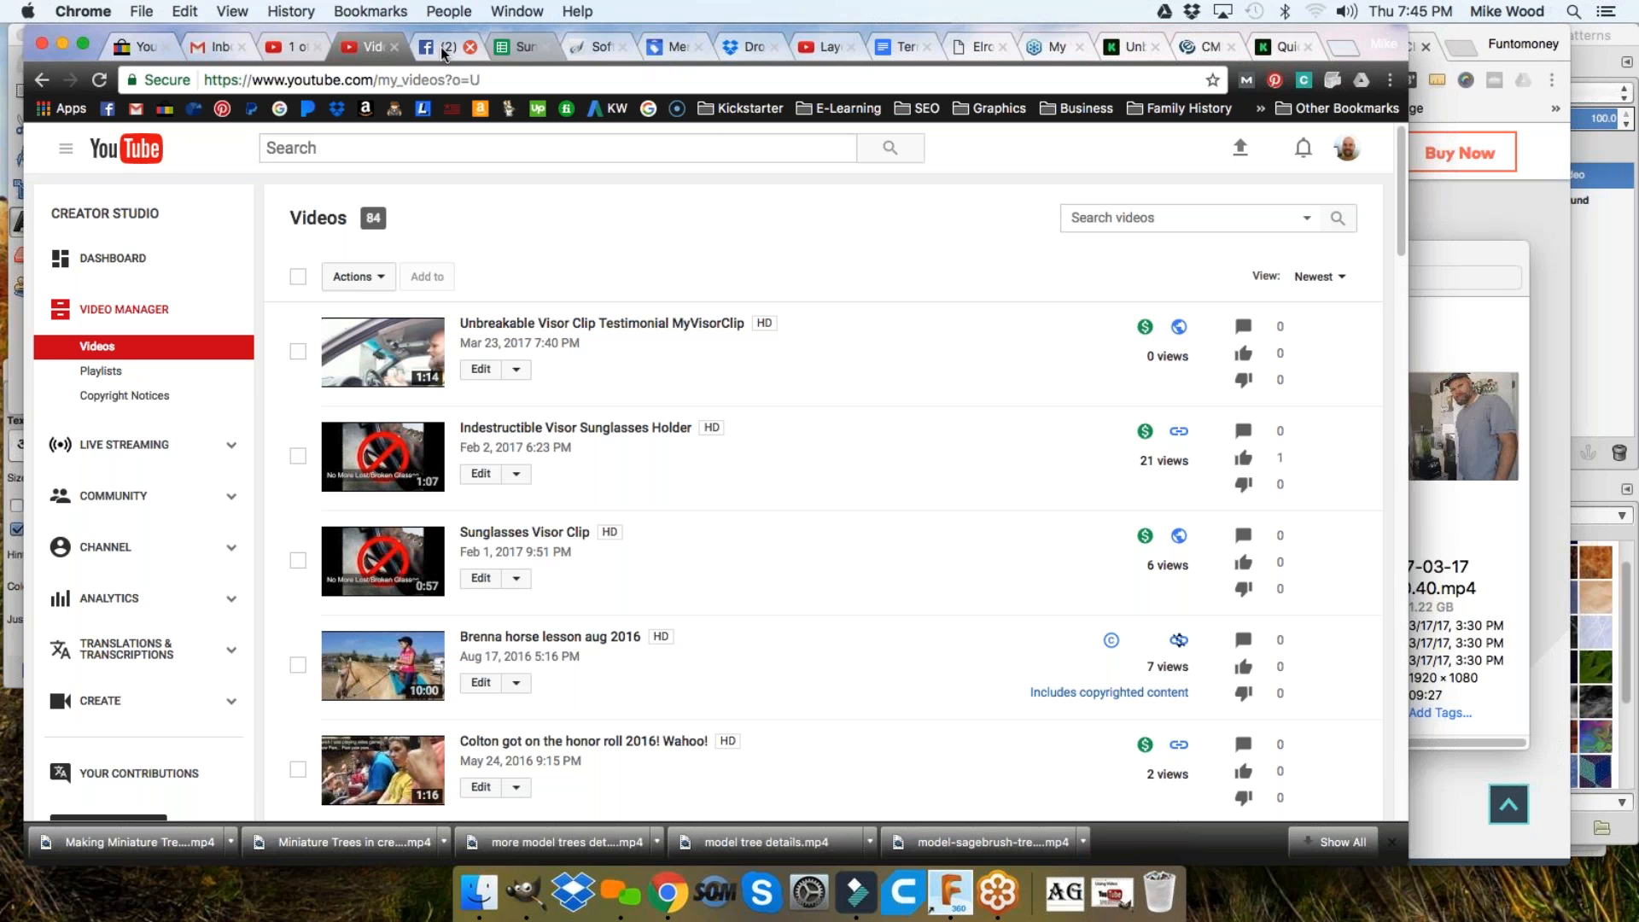
{"action": "left_click", "coordinate": [517, 370]}
{"action": "left_click", "coordinate": [482, 372]}
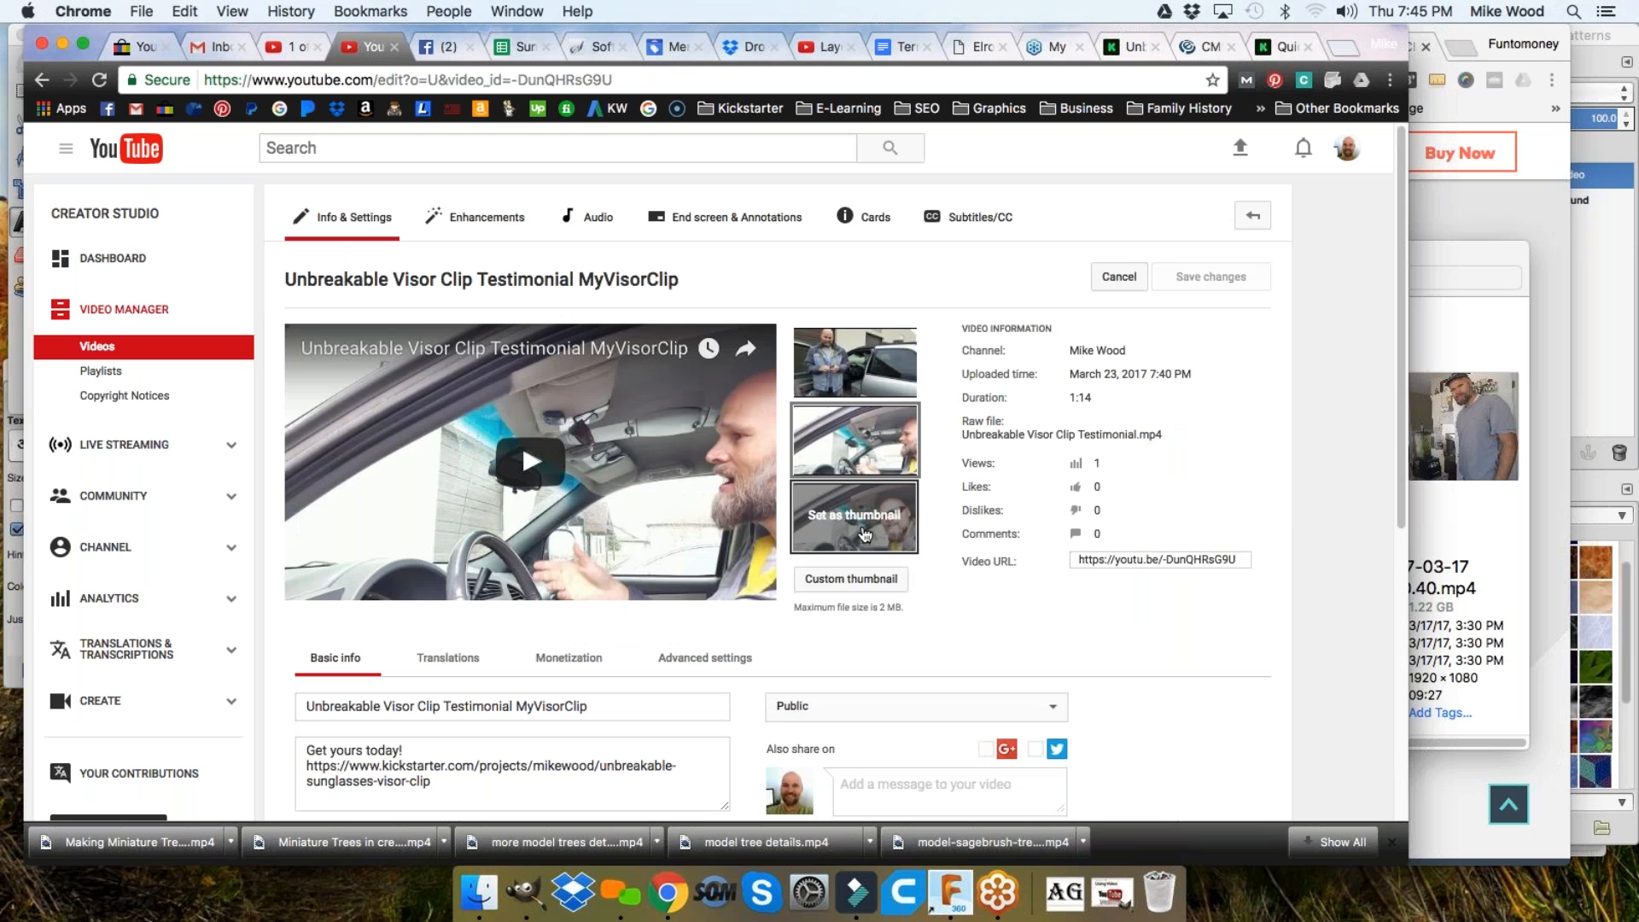
{"action": "mouse_move", "coordinate": [864, 361]}
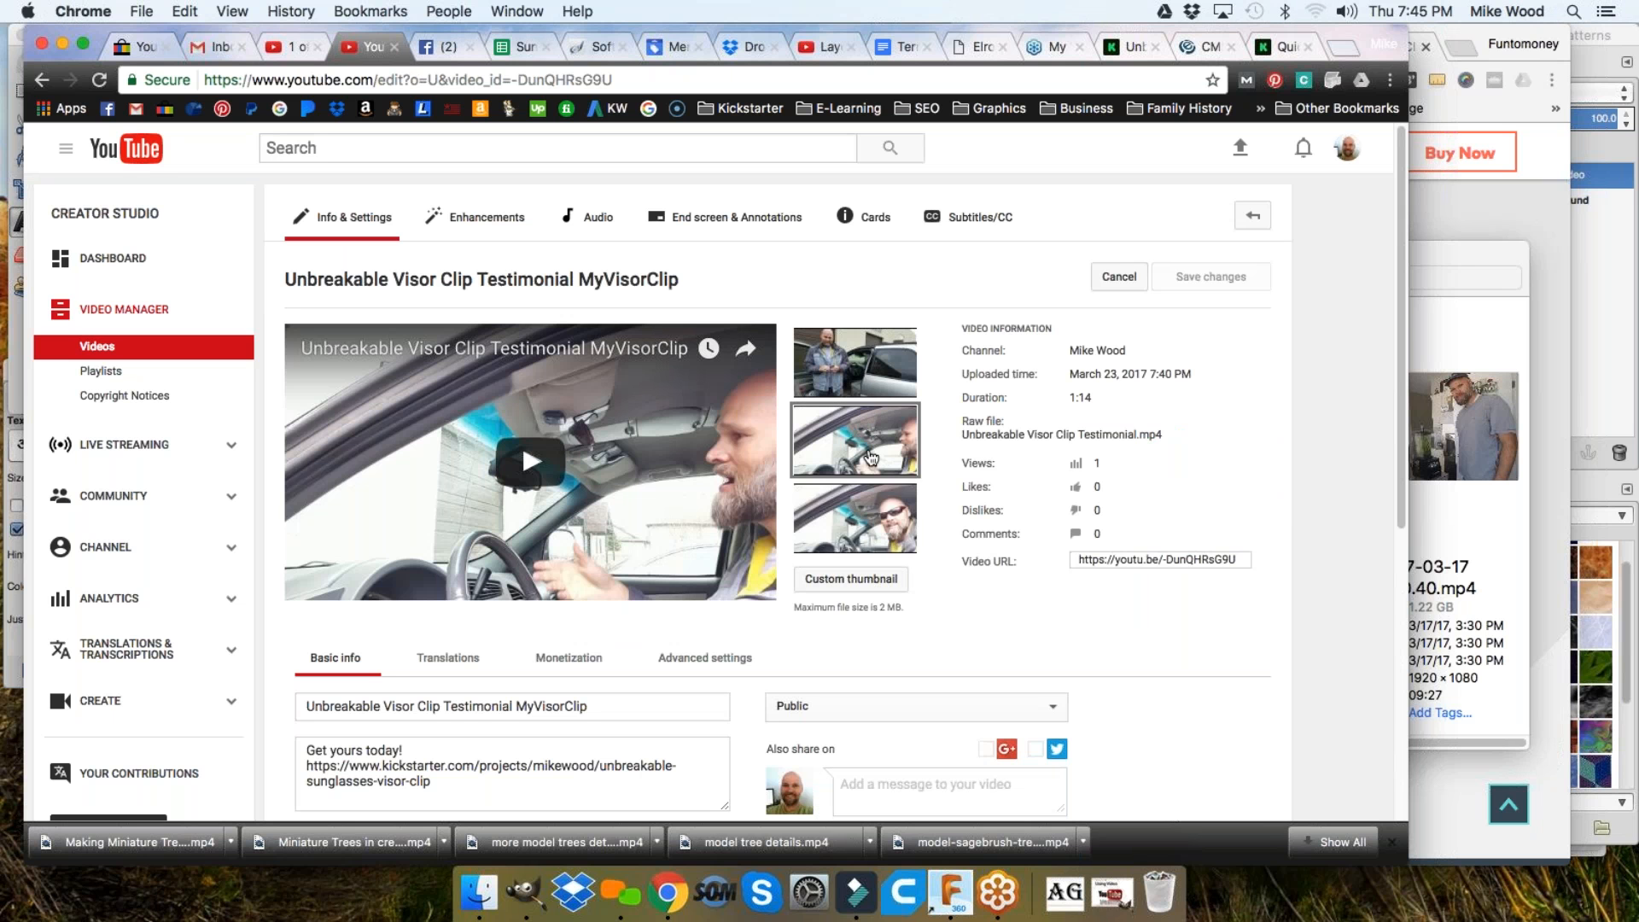
{"action": "left_click", "coordinate": [877, 517]}
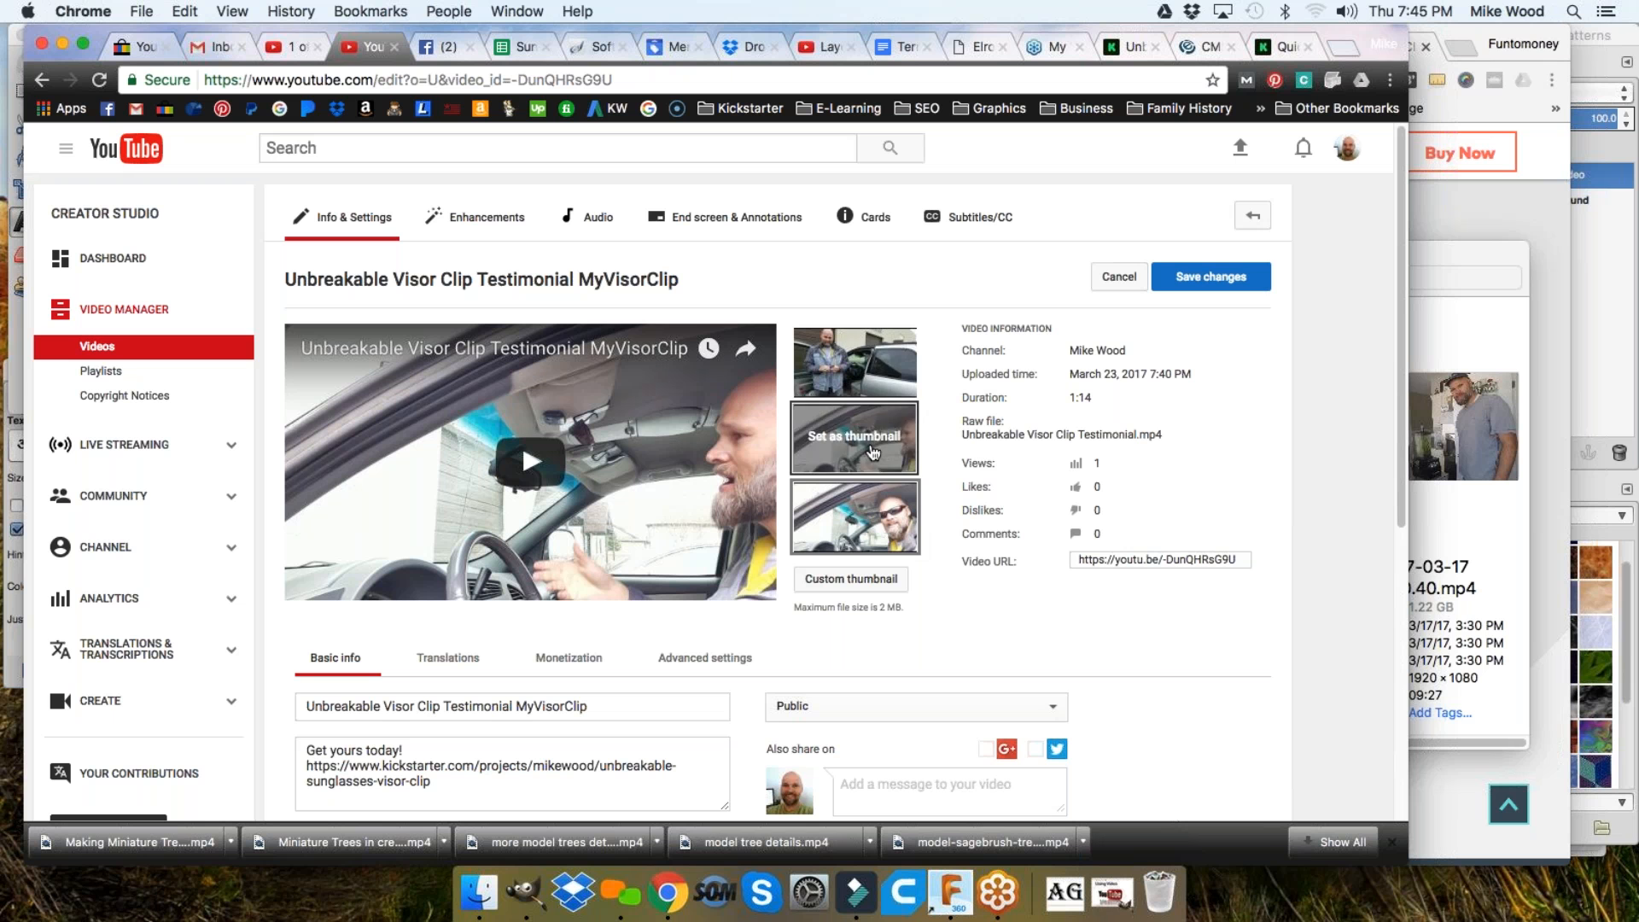
{"action": "left_click", "coordinate": [856, 357]}
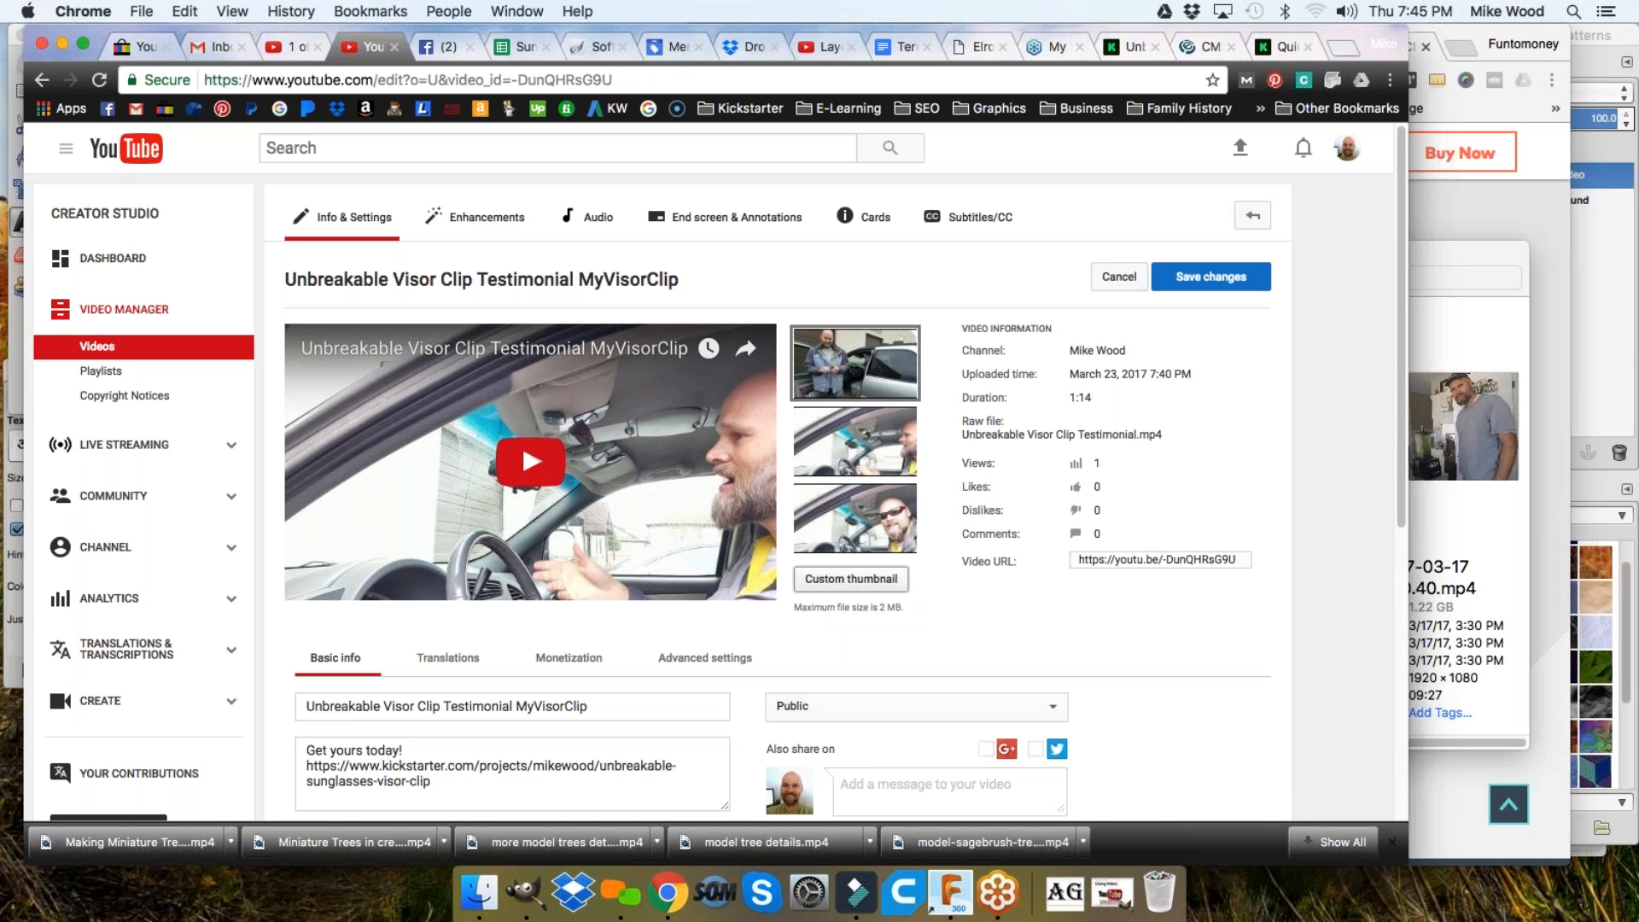
{"action": "left_click", "coordinate": [888, 525]}
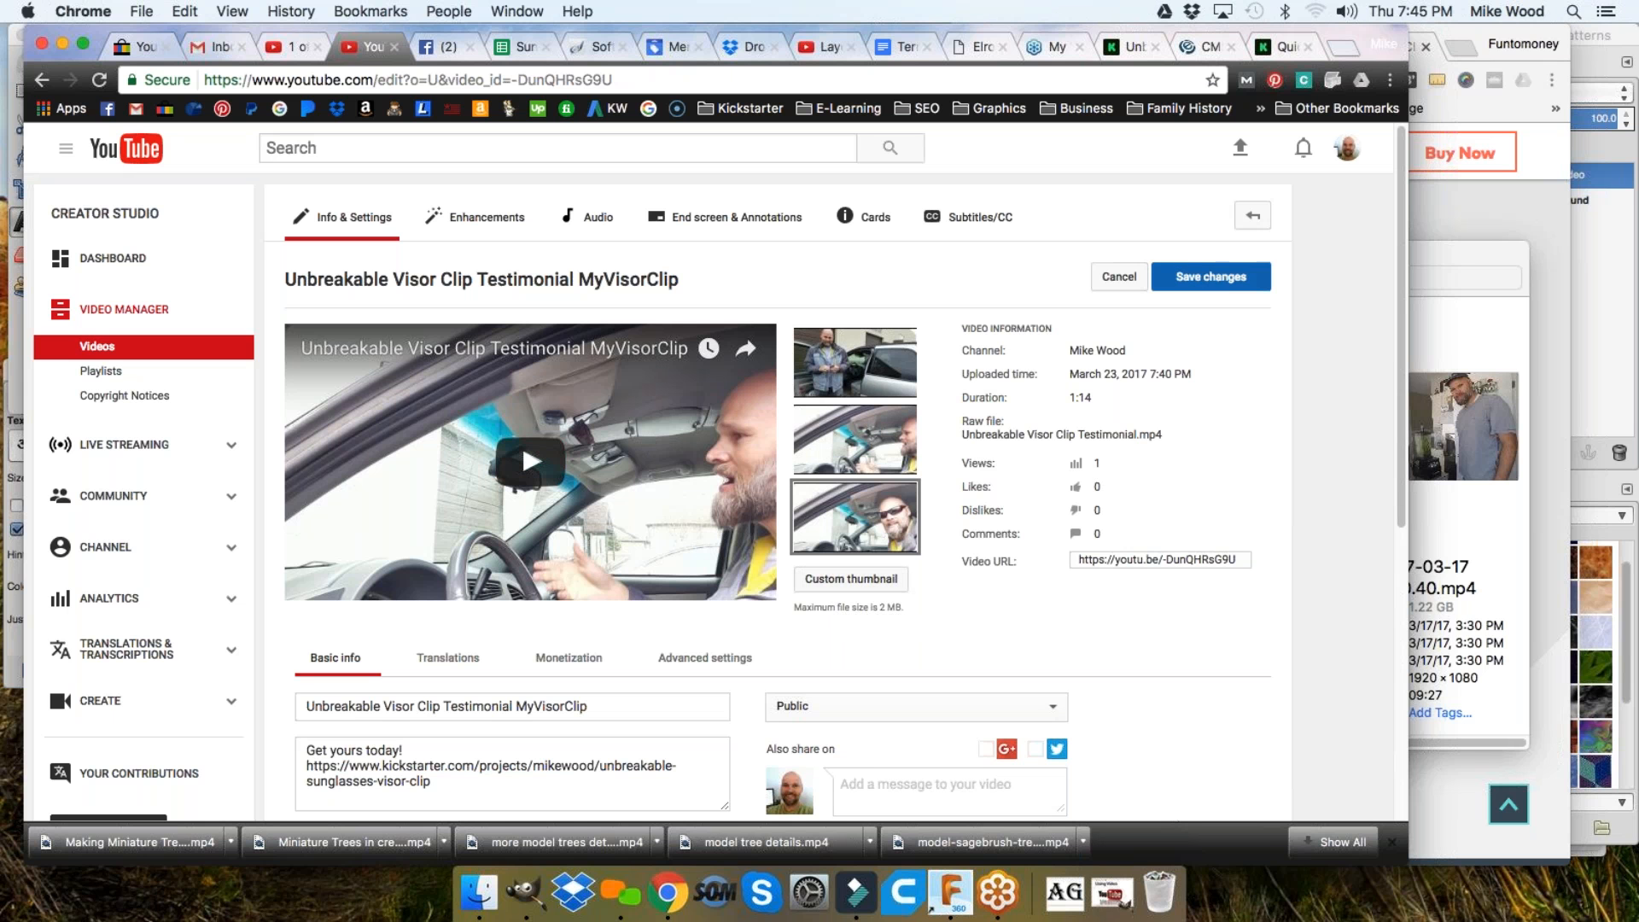
{"action": "left_click", "coordinate": [1220, 285]}
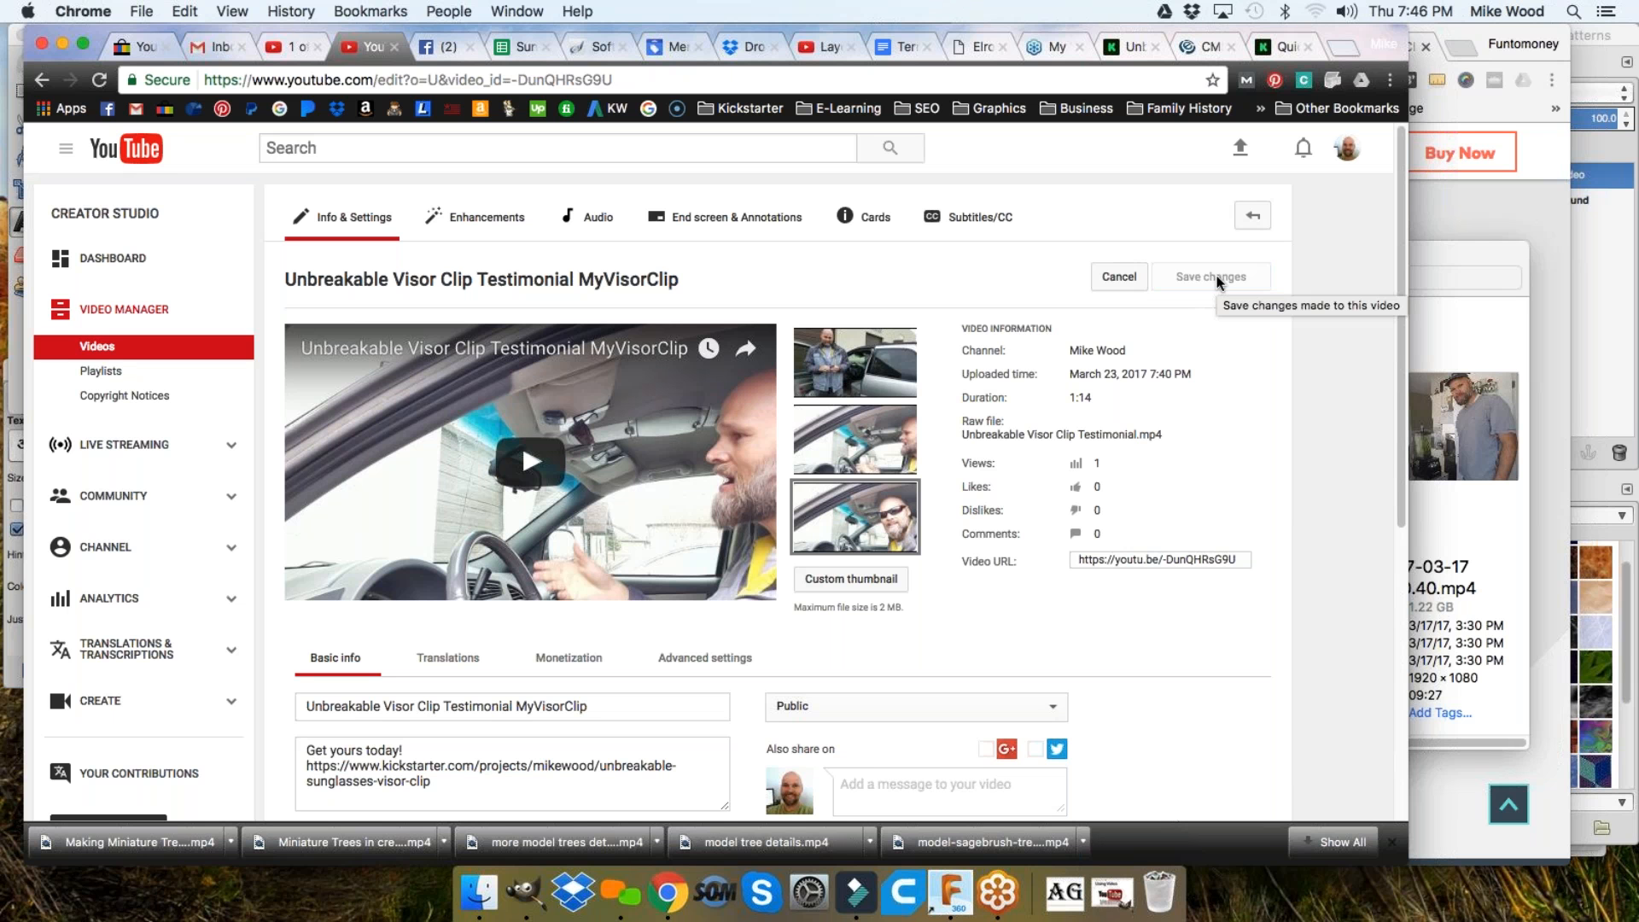
Open the account's own YouTube channel page and switch to the Viper Sharp account
{"action": "left_click", "coordinate": [67, 155]}
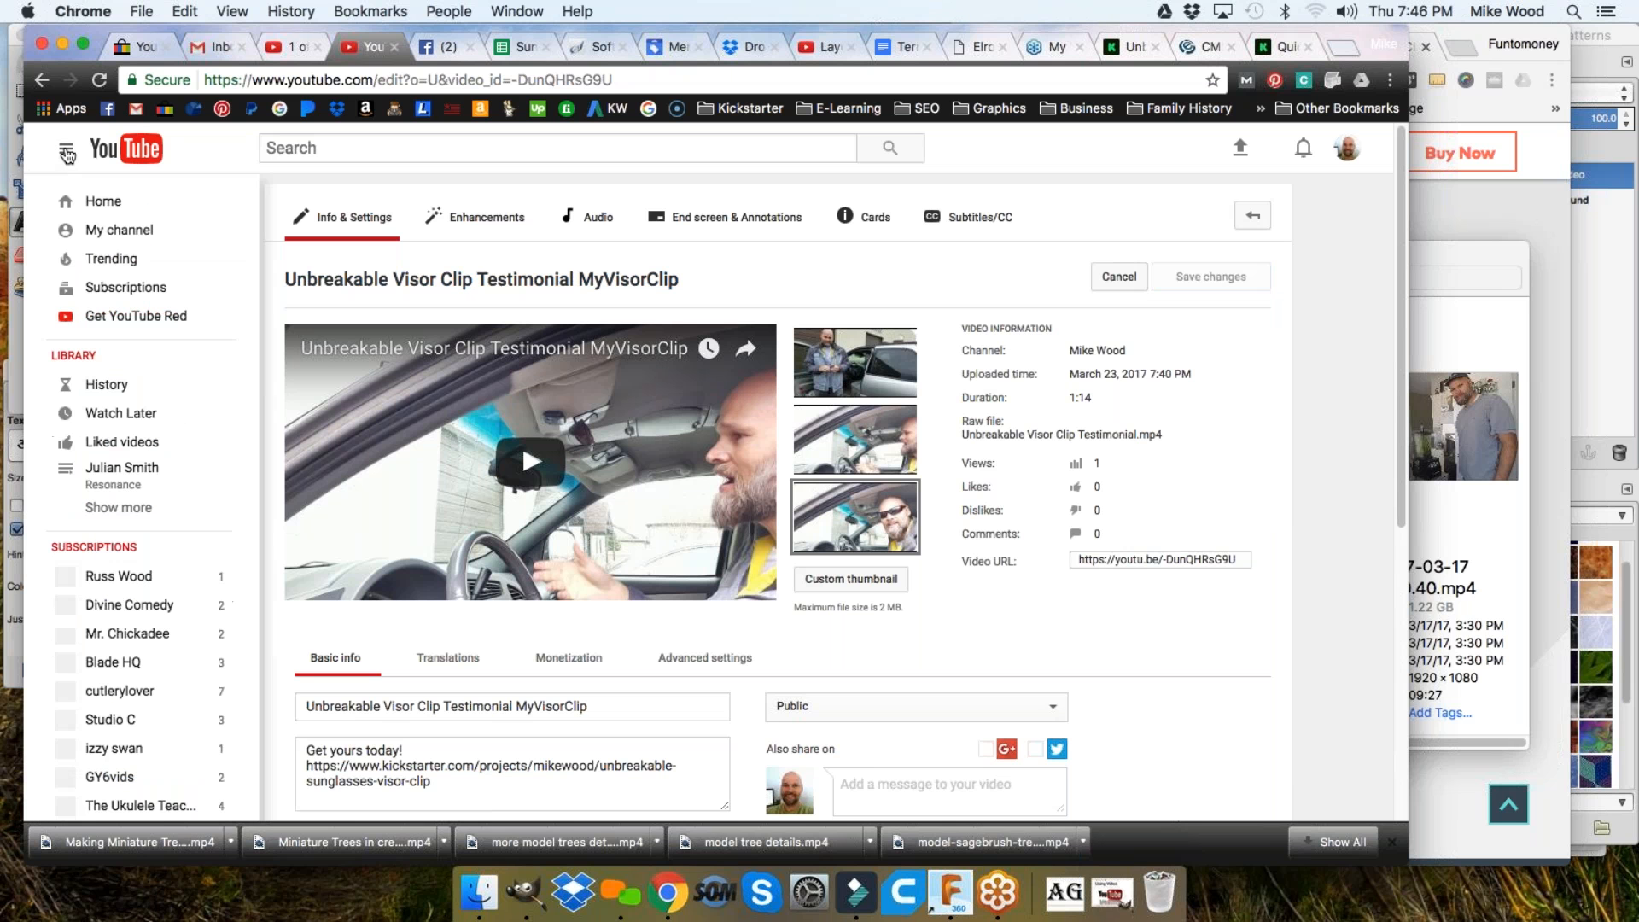
{"action": "left_click", "coordinate": [110, 235]}
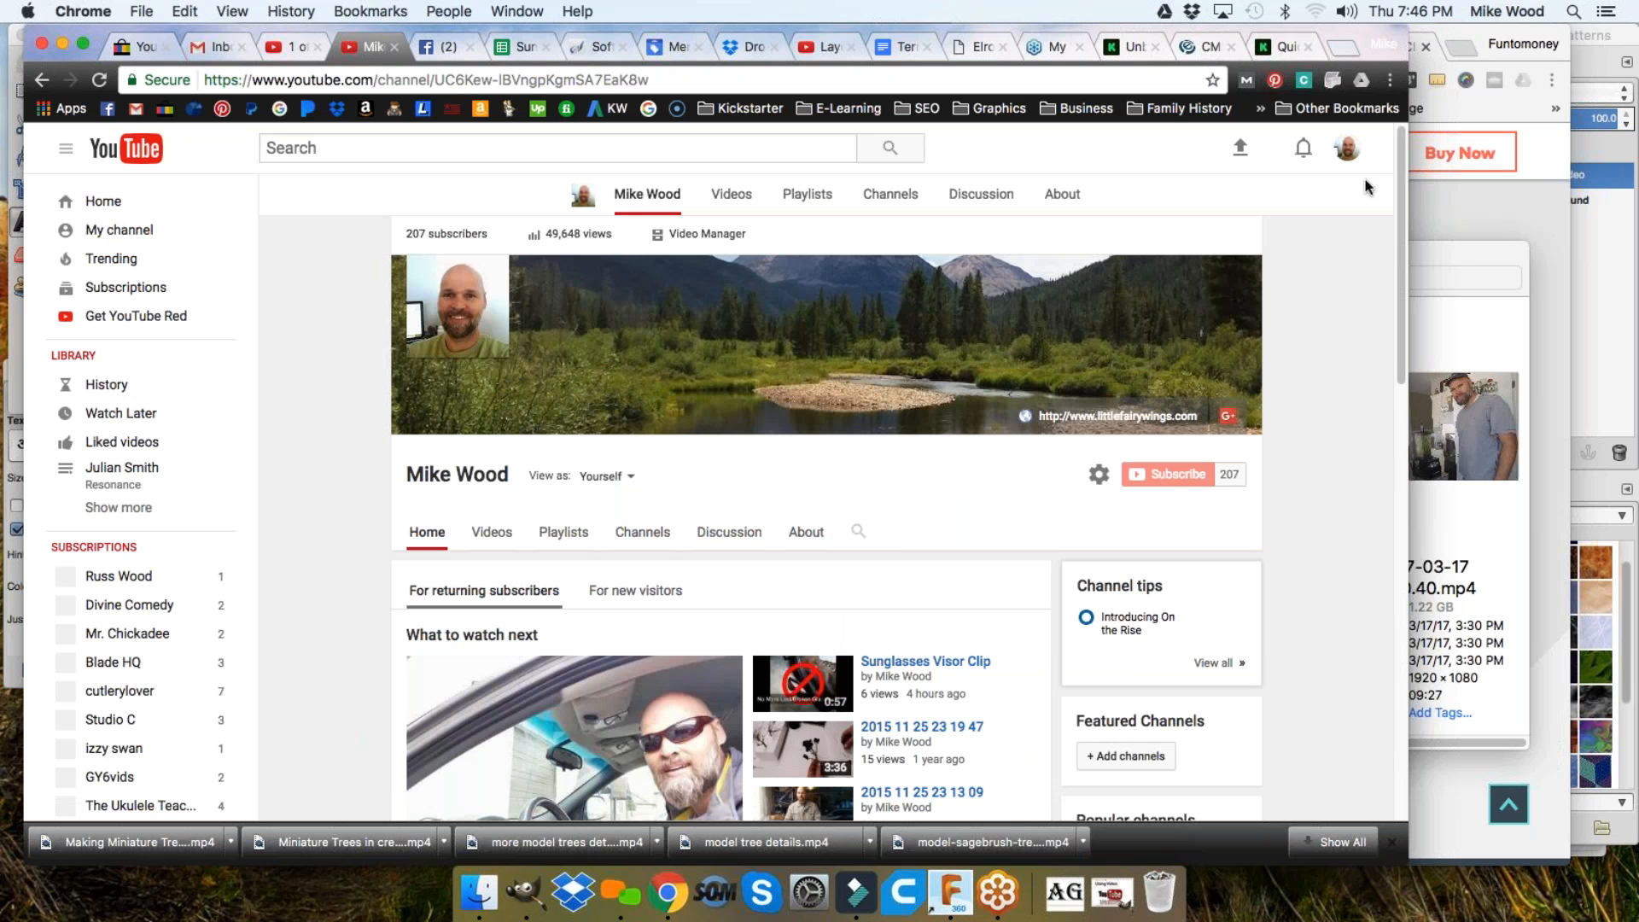
{"action": "left_click", "coordinate": [1347, 151]}
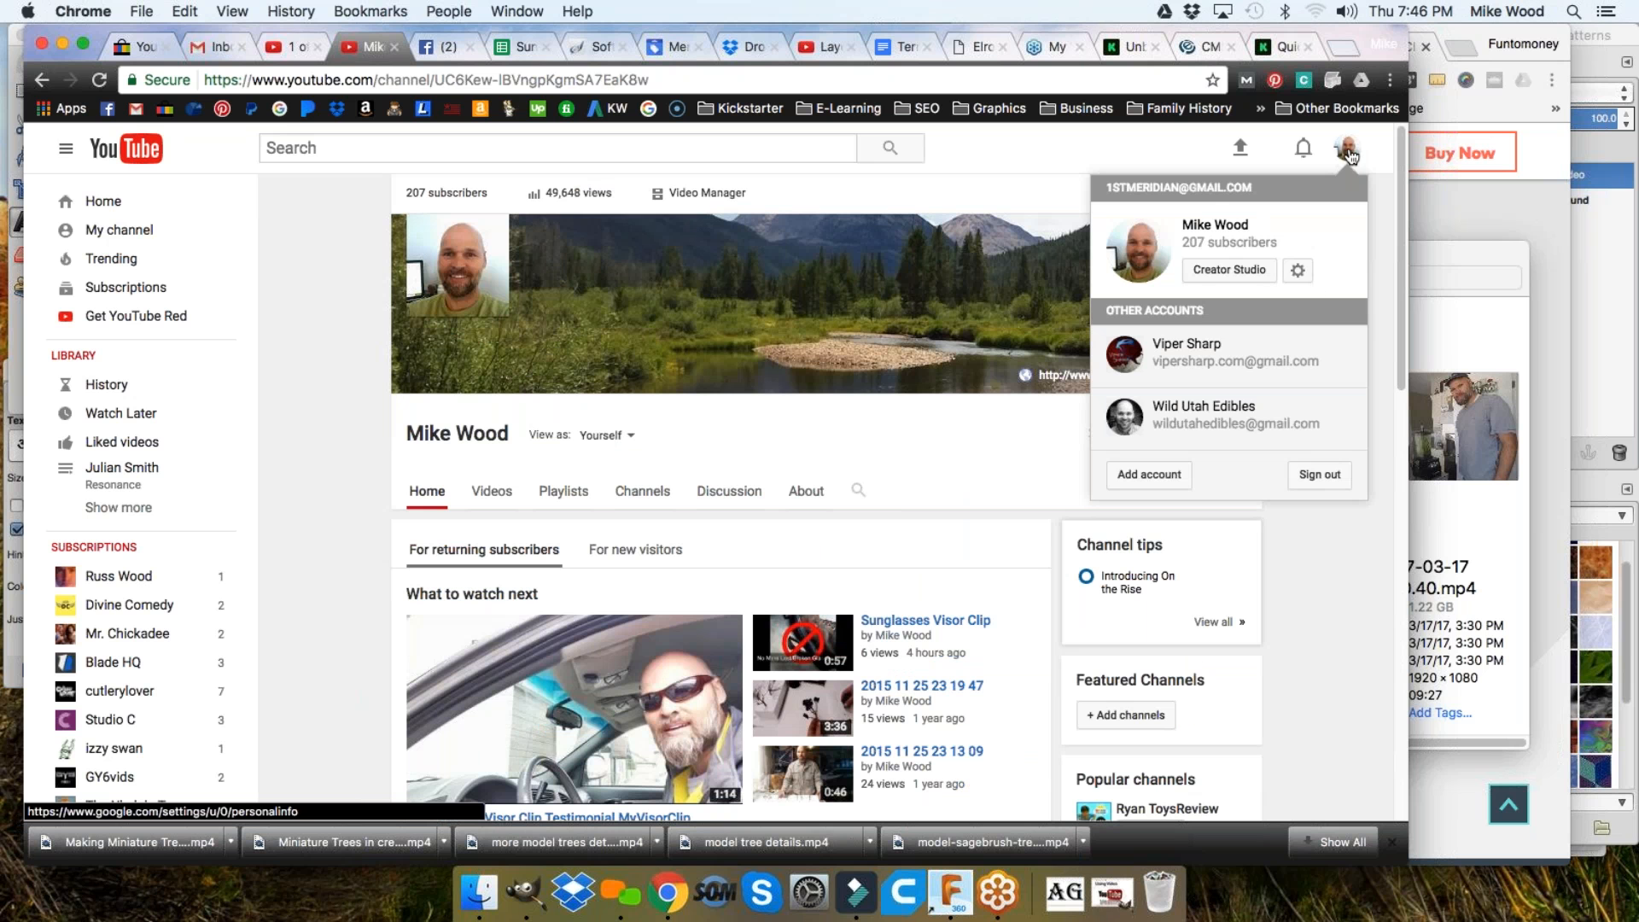
{"action": "left_click", "coordinate": [1211, 365]}
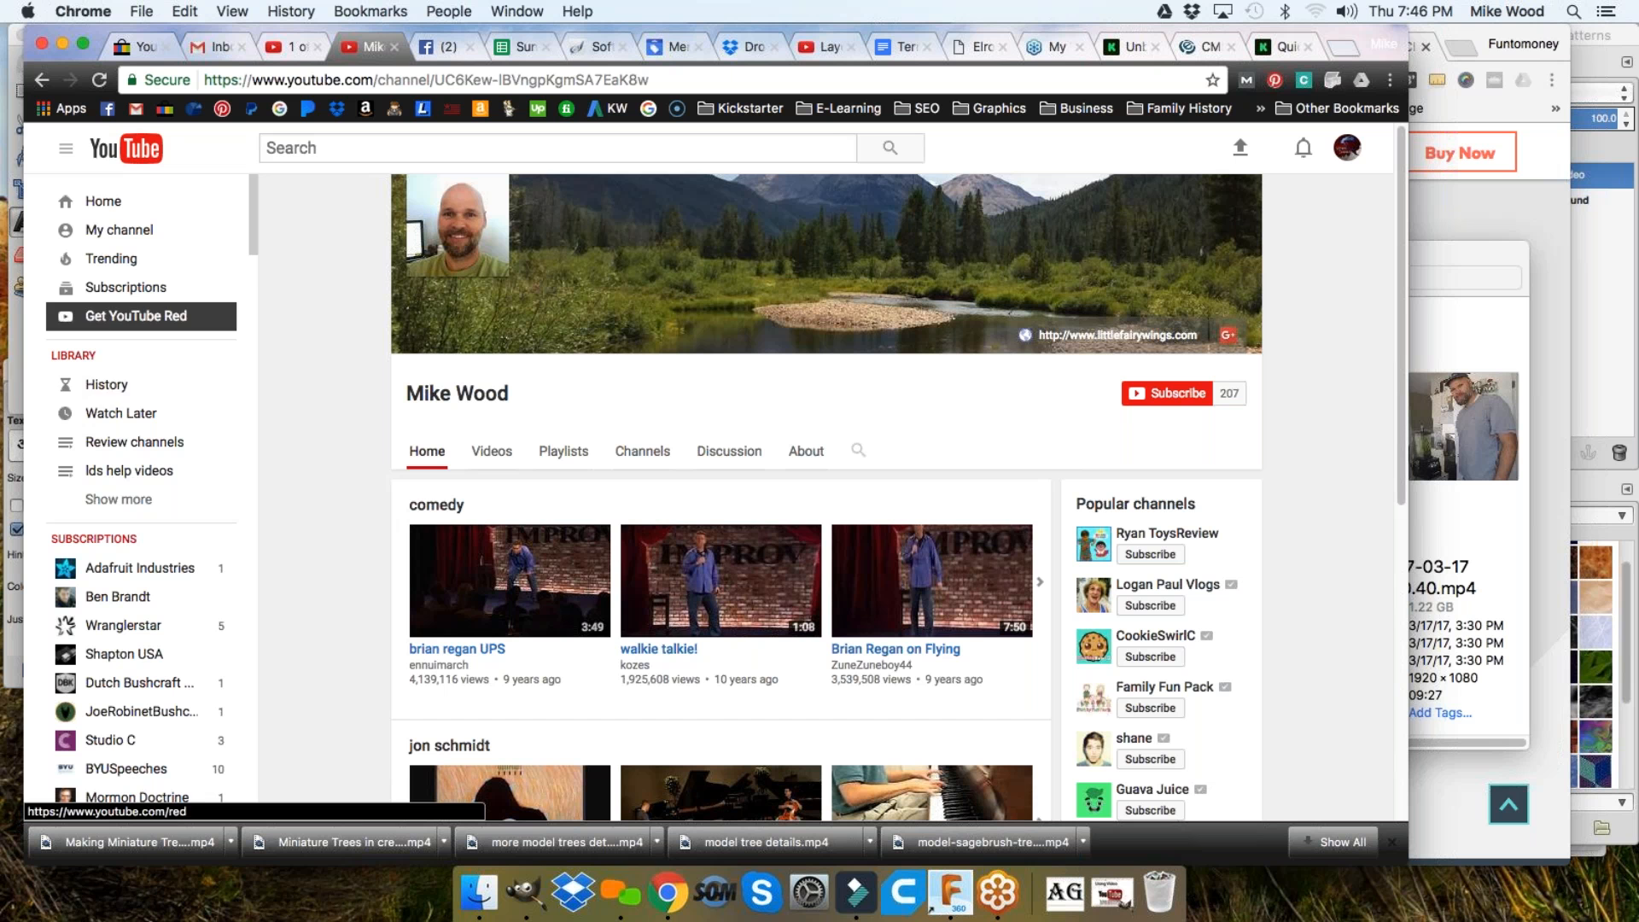
Look through the watch history for a Dutch Bushcraft Knives video and open that channel
{"action": "left_click", "coordinate": [121, 387]}
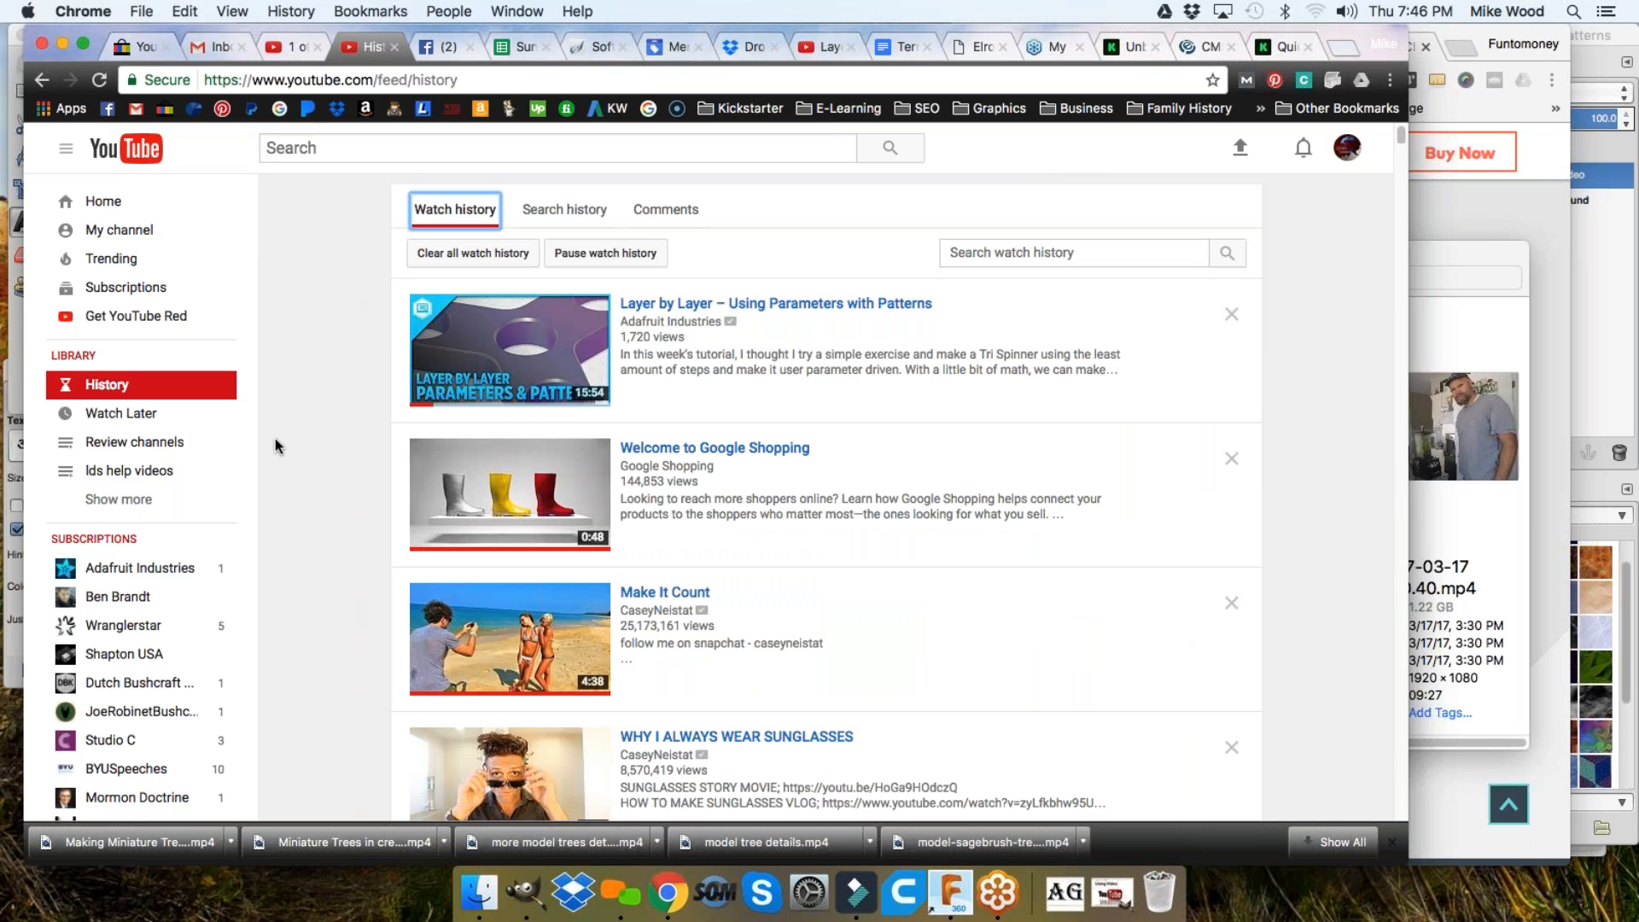
{"action": "scroll", "coordinate": [275, 438], "scroll_direction": "down", "scroll_amount": 5}
{"action": "scroll", "coordinate": [297, 494], "scroll_direction": "down", "scroll_amount": 11}
{"action": "scroll", "coordinate": [322, 501], "scroll_direction": "down", "scroll_amount": 10}
{"action": "scroll", "coordinate": [331, 510], "scroll_direction": "down", "scroll_amount": 12}
{"action": "scroll", "coordinate": [331, 510], "scroll_direction": "down", "scroll_amount": 9}
{"action": "scroll", "coordinate": [333, 507], "scroll_direction": "down", "scroll_amount": 5}
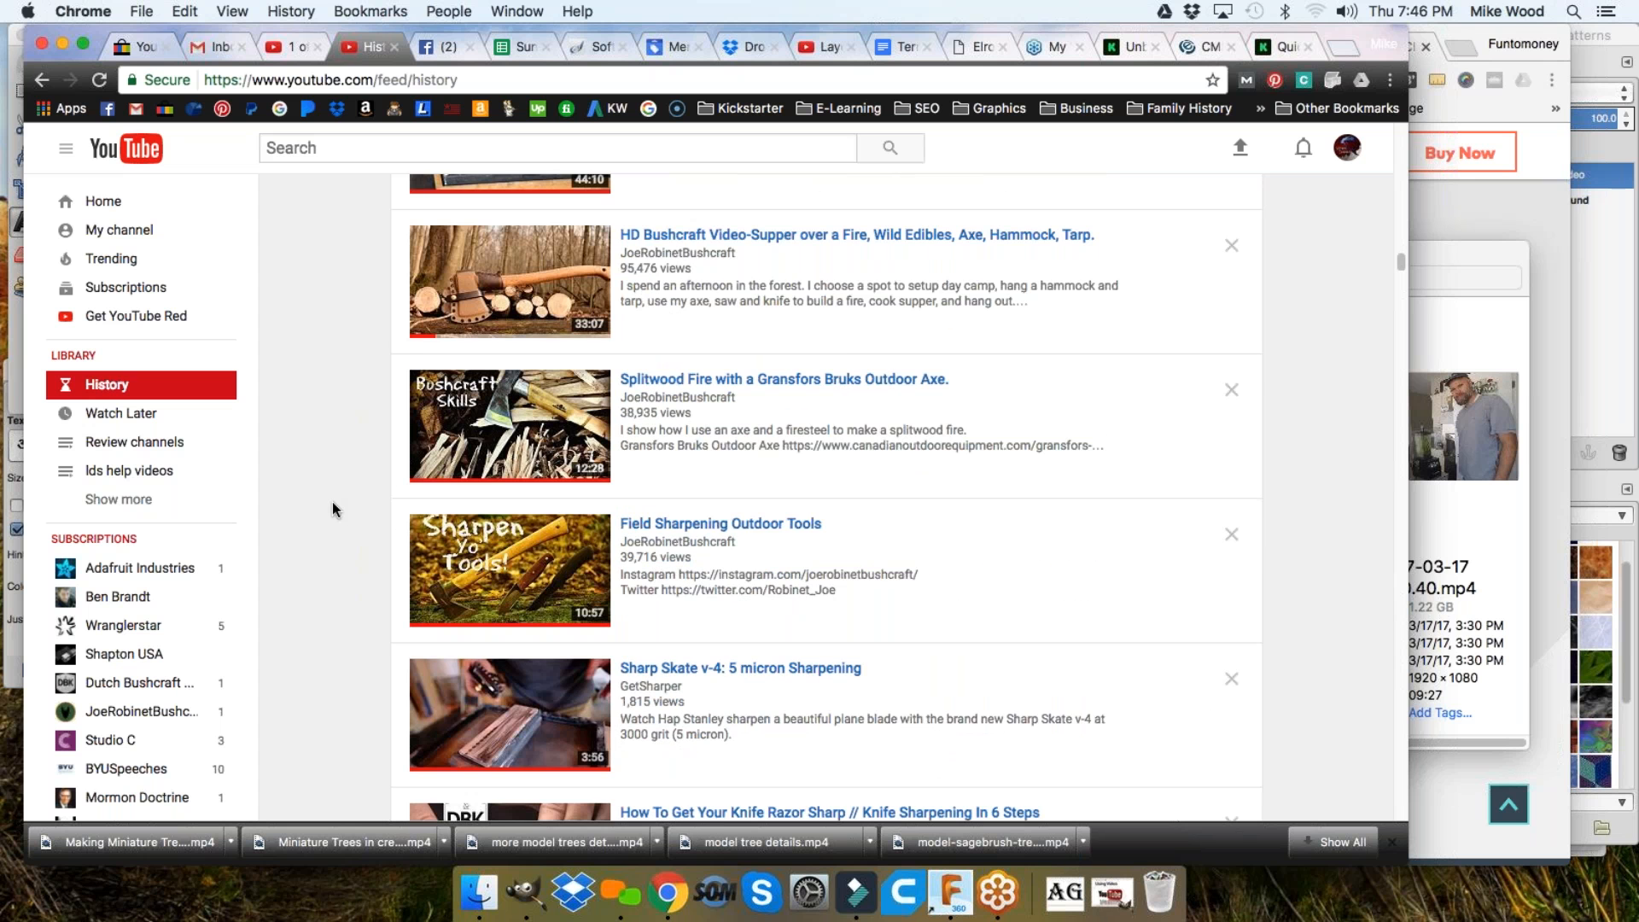
{"action": "scroll", "coordinate": [332, 505], "scroll_direction": "down", "scroll_amount": 8}
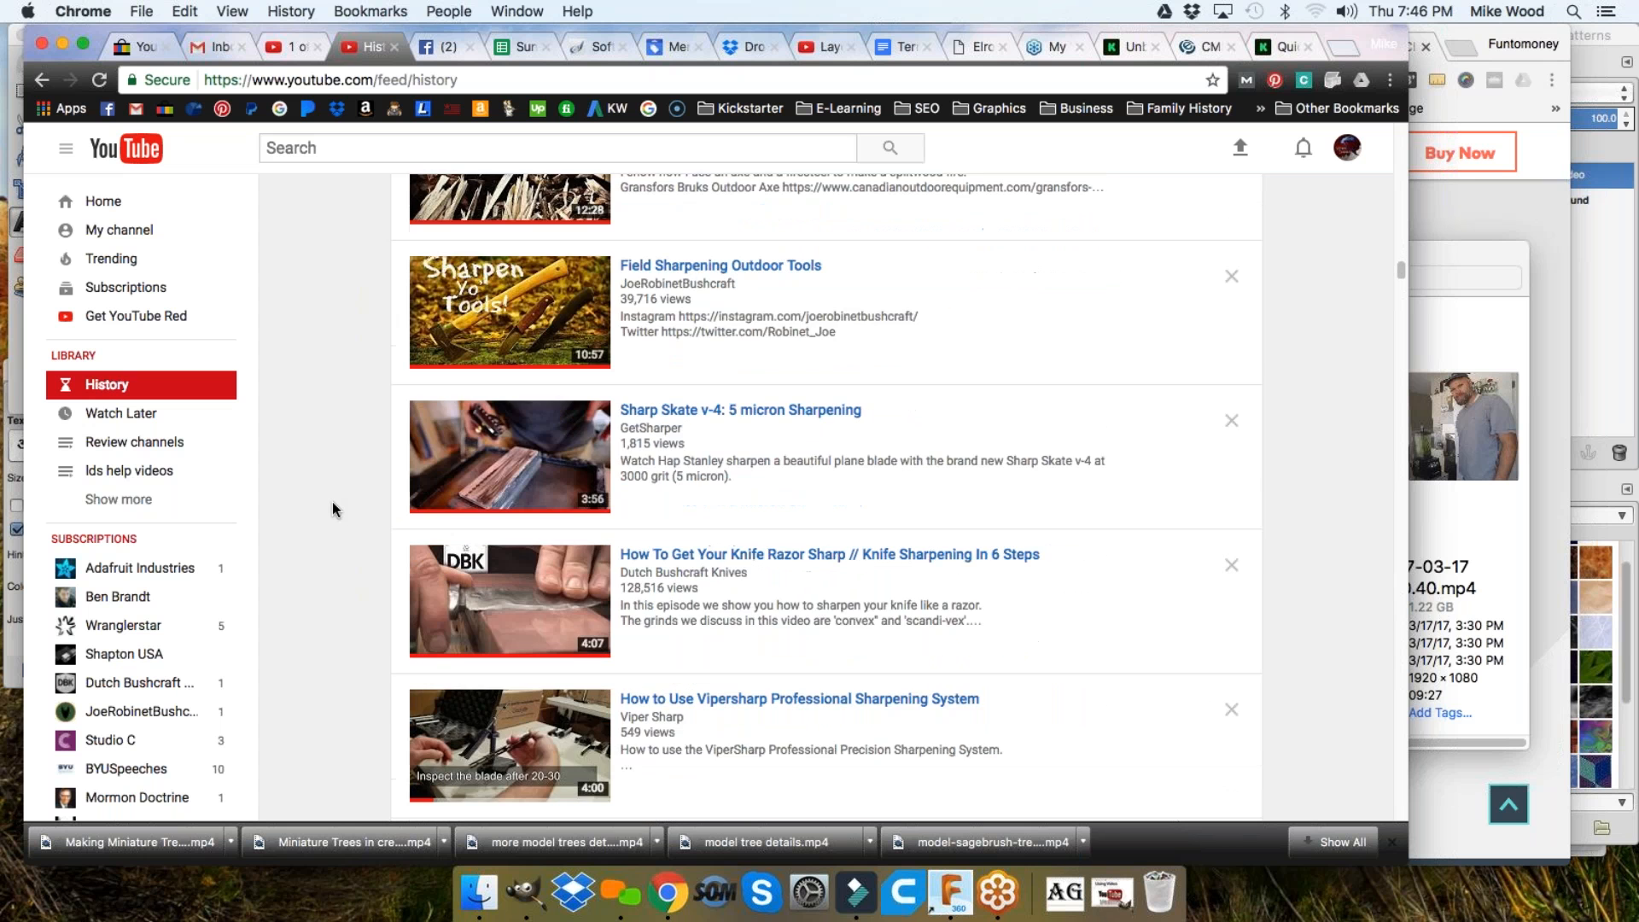
{"action": "scroll", "coordinate": [332, 510], "scroll_direction": "up", "scroll_amount": 2}
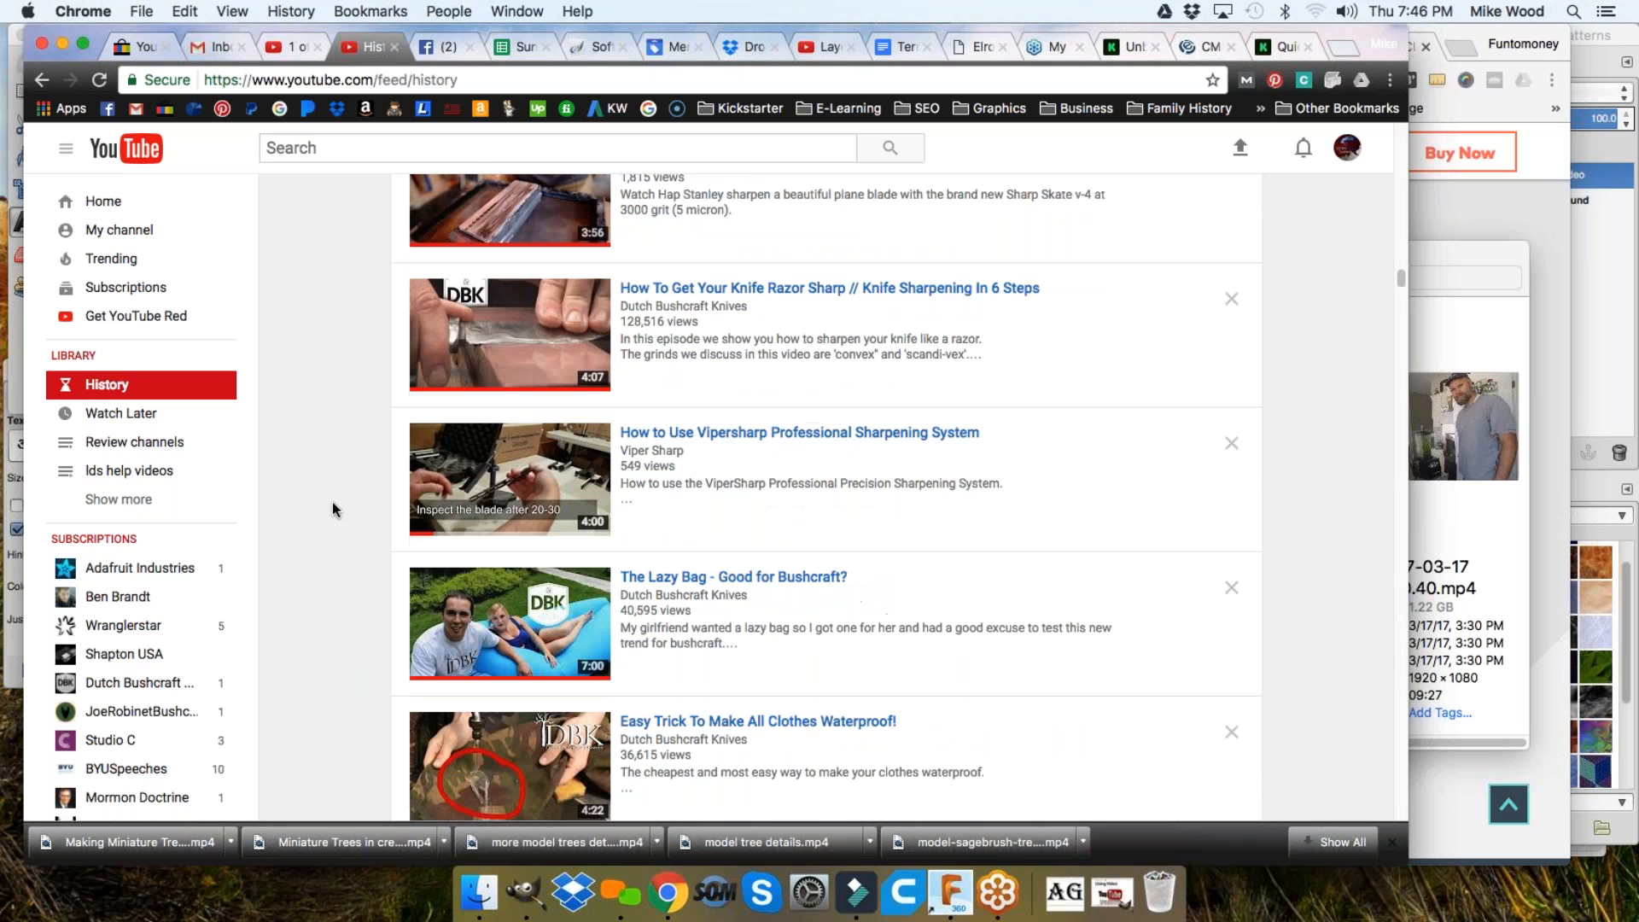
{"action": "left_click", "coordinate": [683, 306]}
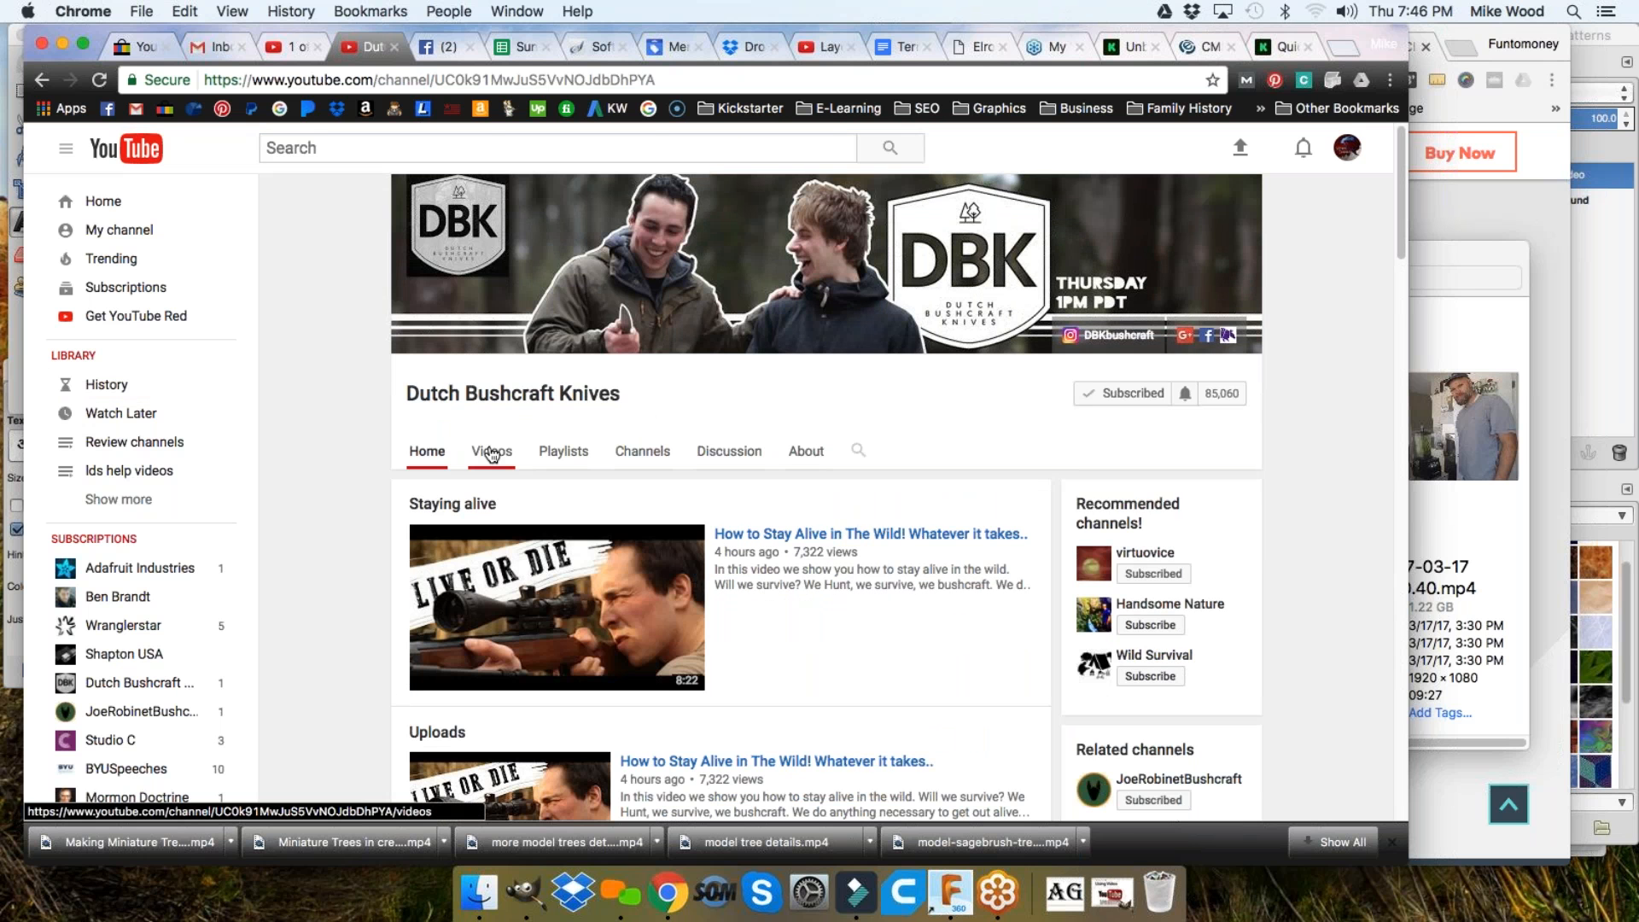
Open the channel's newest video, "How to Stay Alive in The Wild! Whatever it takes..", pause it and examine the description below
{"action": "left_click", "coordinate": [492, 452]}
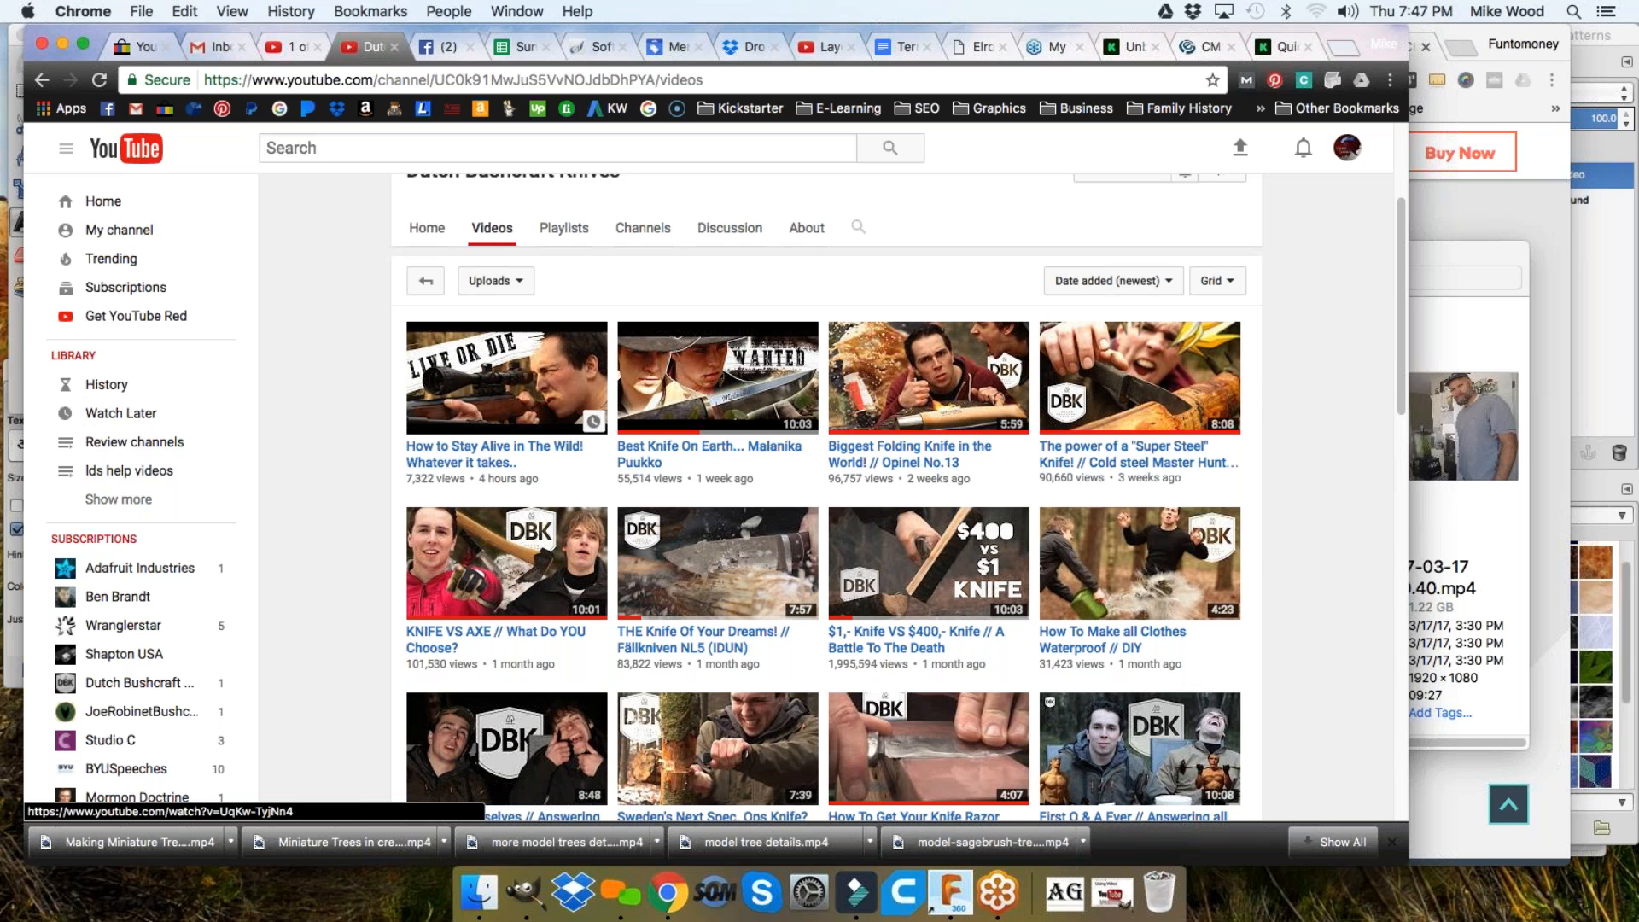
{"action": "left_click", "coordinate": [506, 379]}
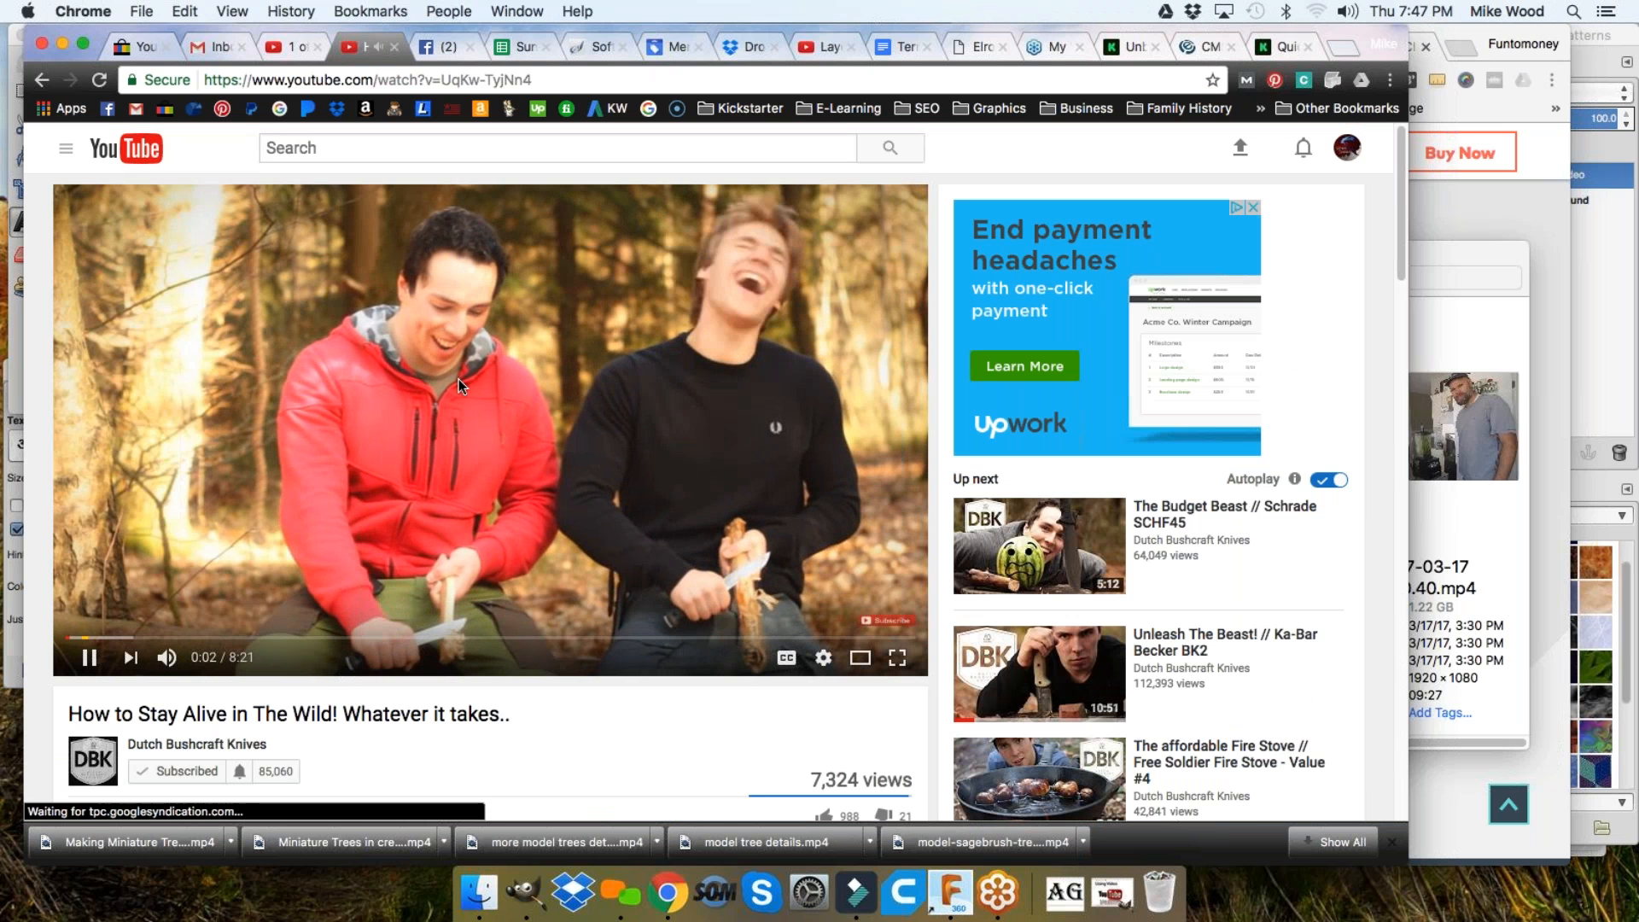
{"action": "left_click", "coordinate": [459, 379]}
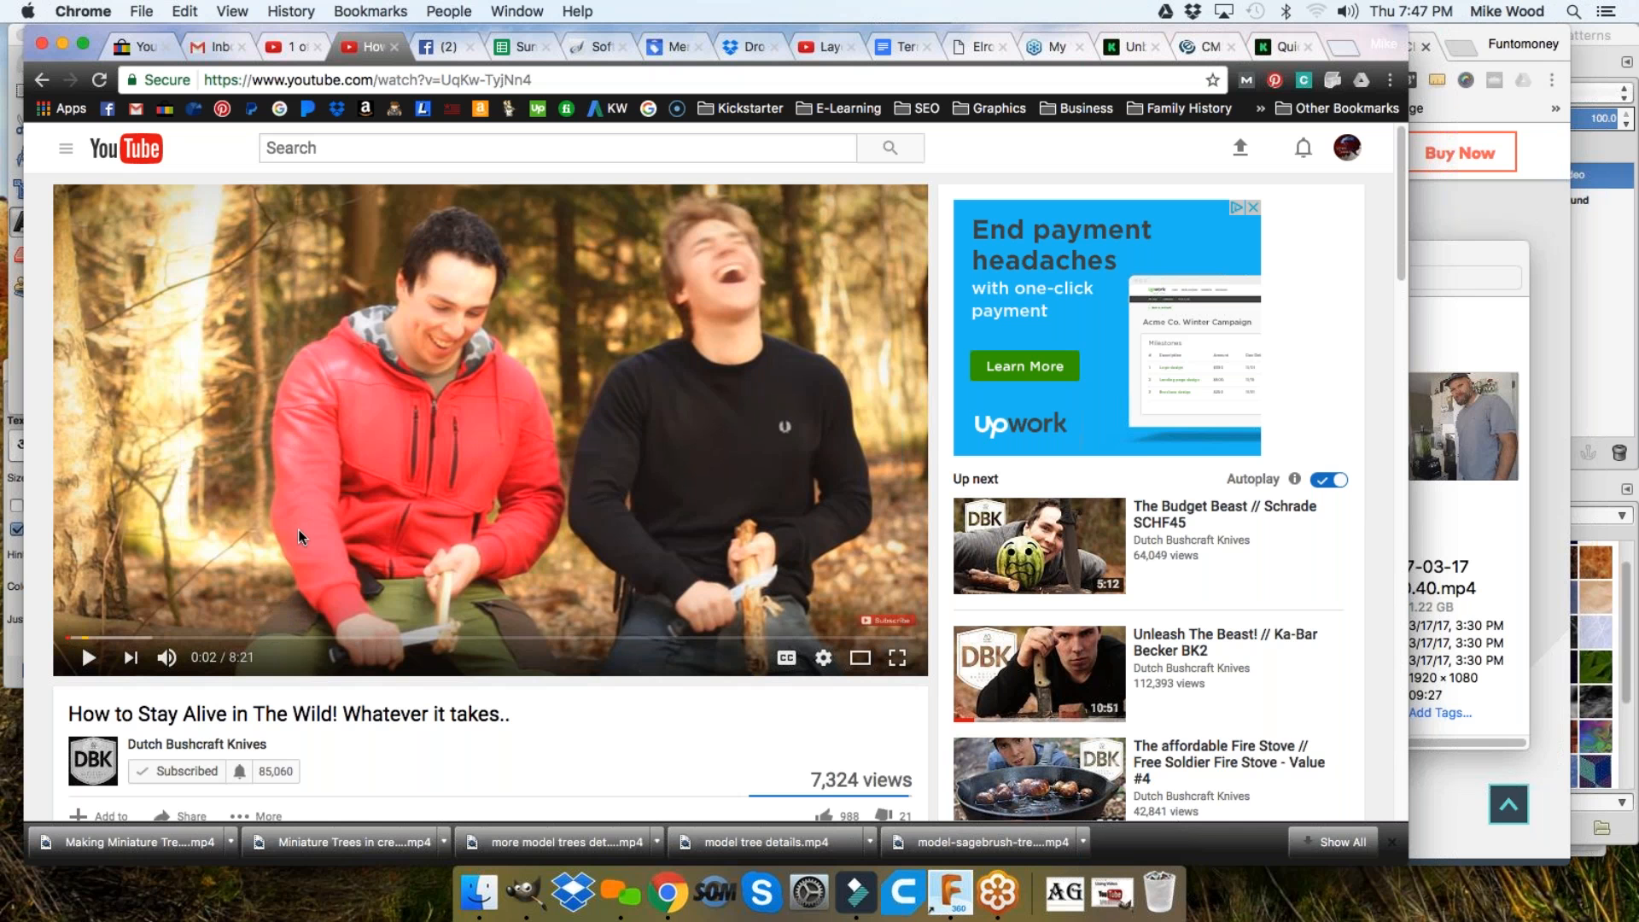
{"action": "scroll", "coordinate": [300, 525], "scroll_direction": "down", "scroll_amount": 2}
{"action": "scroll", "coordinate": [300, 521], "scroll_direction": "down", "scroll_amount": 2}
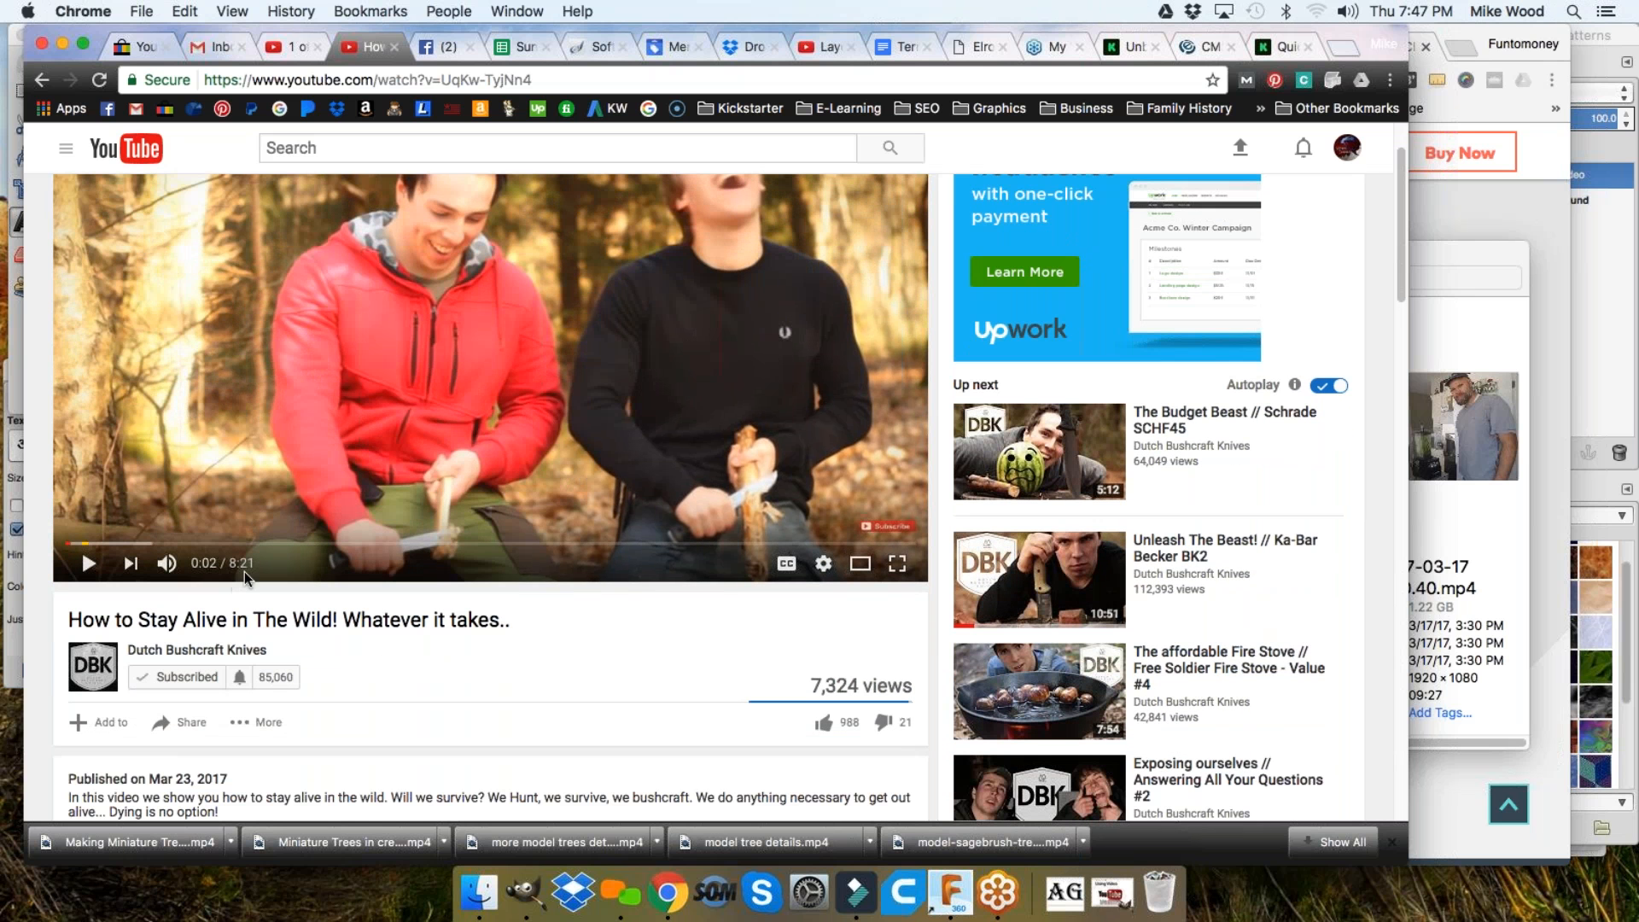
Look through the video's comments and the list of suggested Dutch Bushcraft Knives videos beside it, examining their titles and thumbnails
{"action": "scroll", "coordinate": [300, 520], "scroll_direction": "down", "scroll_amount": 5}
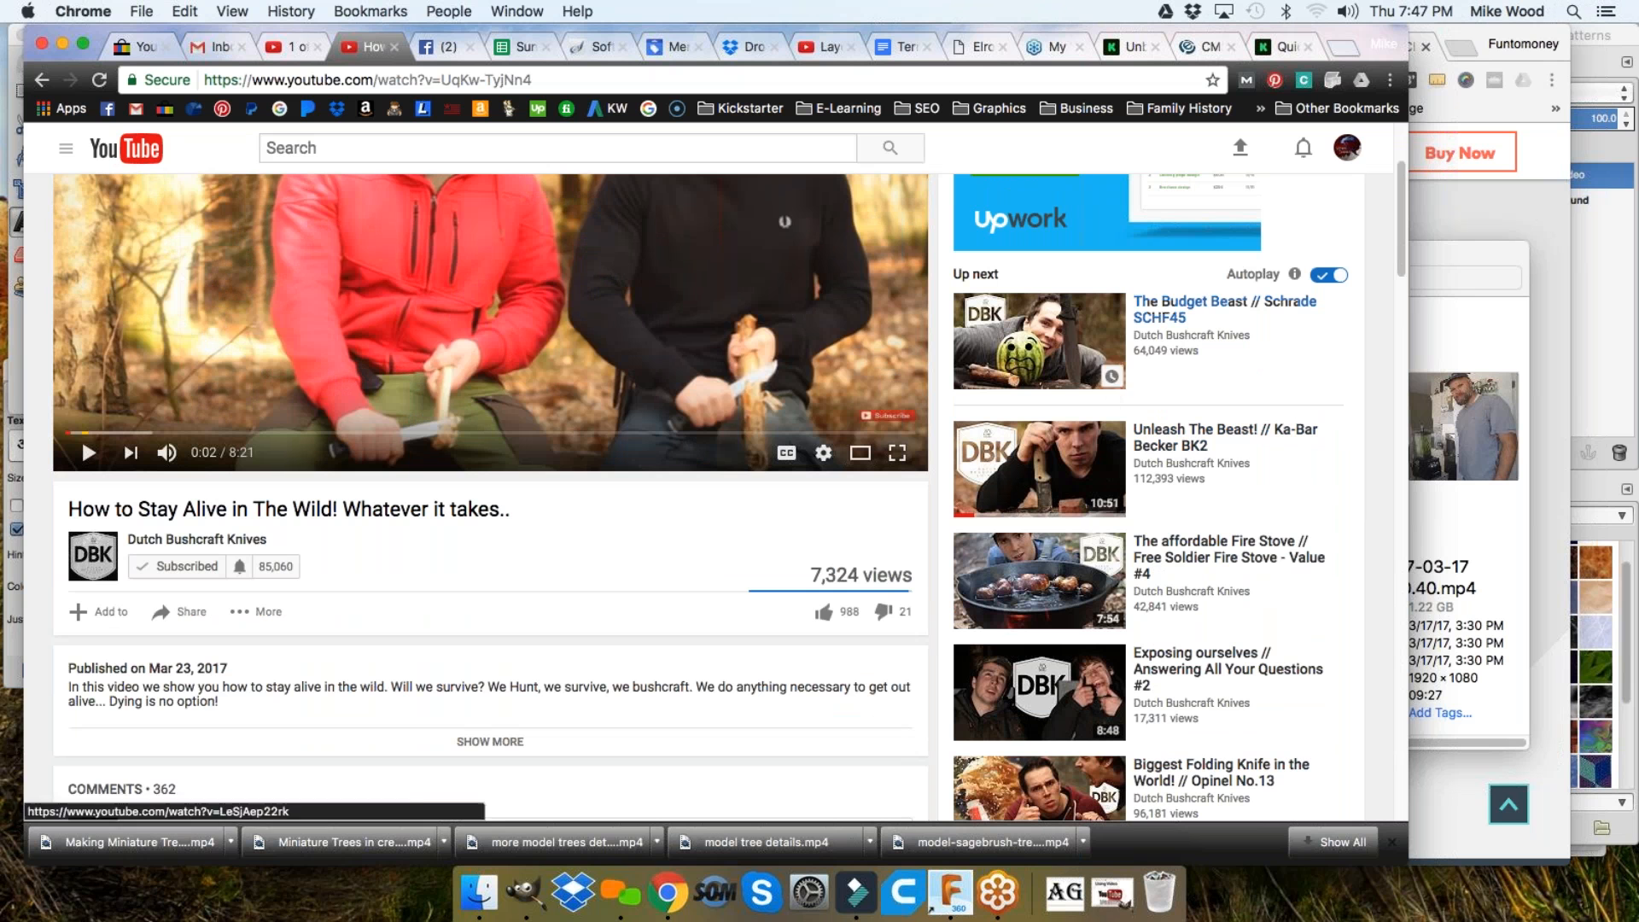
{"action": "scroll", "coordinate": [1291, 500], "scroll_direction": "down", "scroll_amount": 3}
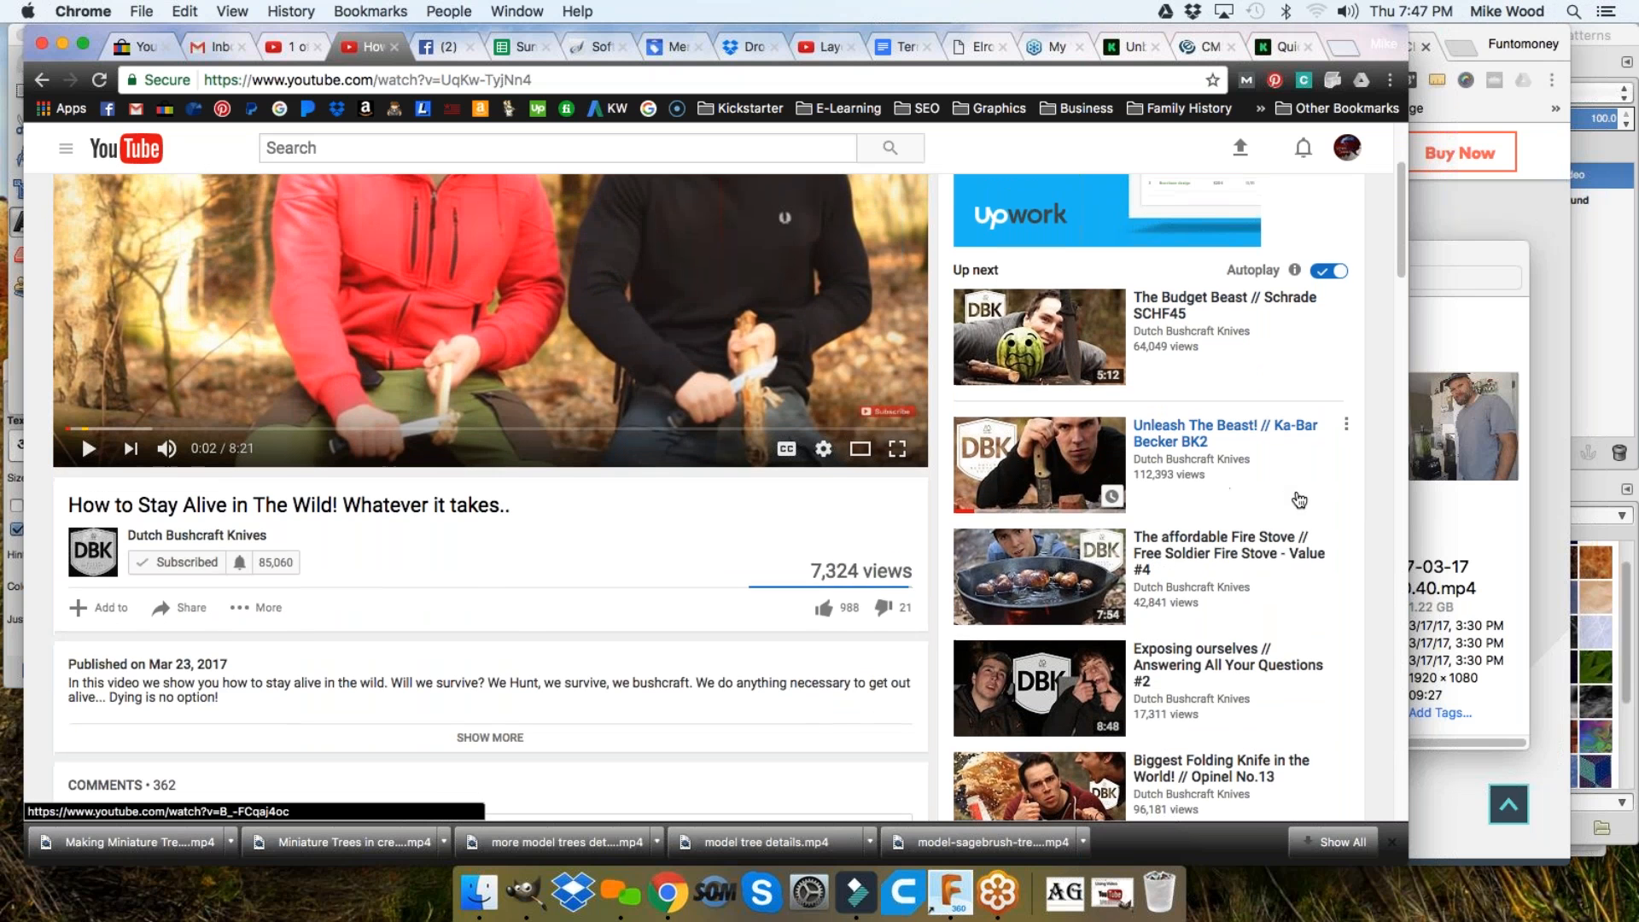
{"action": "scroll", "coordinate": [1291, 503], "scroll_direction": "down", "scroll_amount": 1}
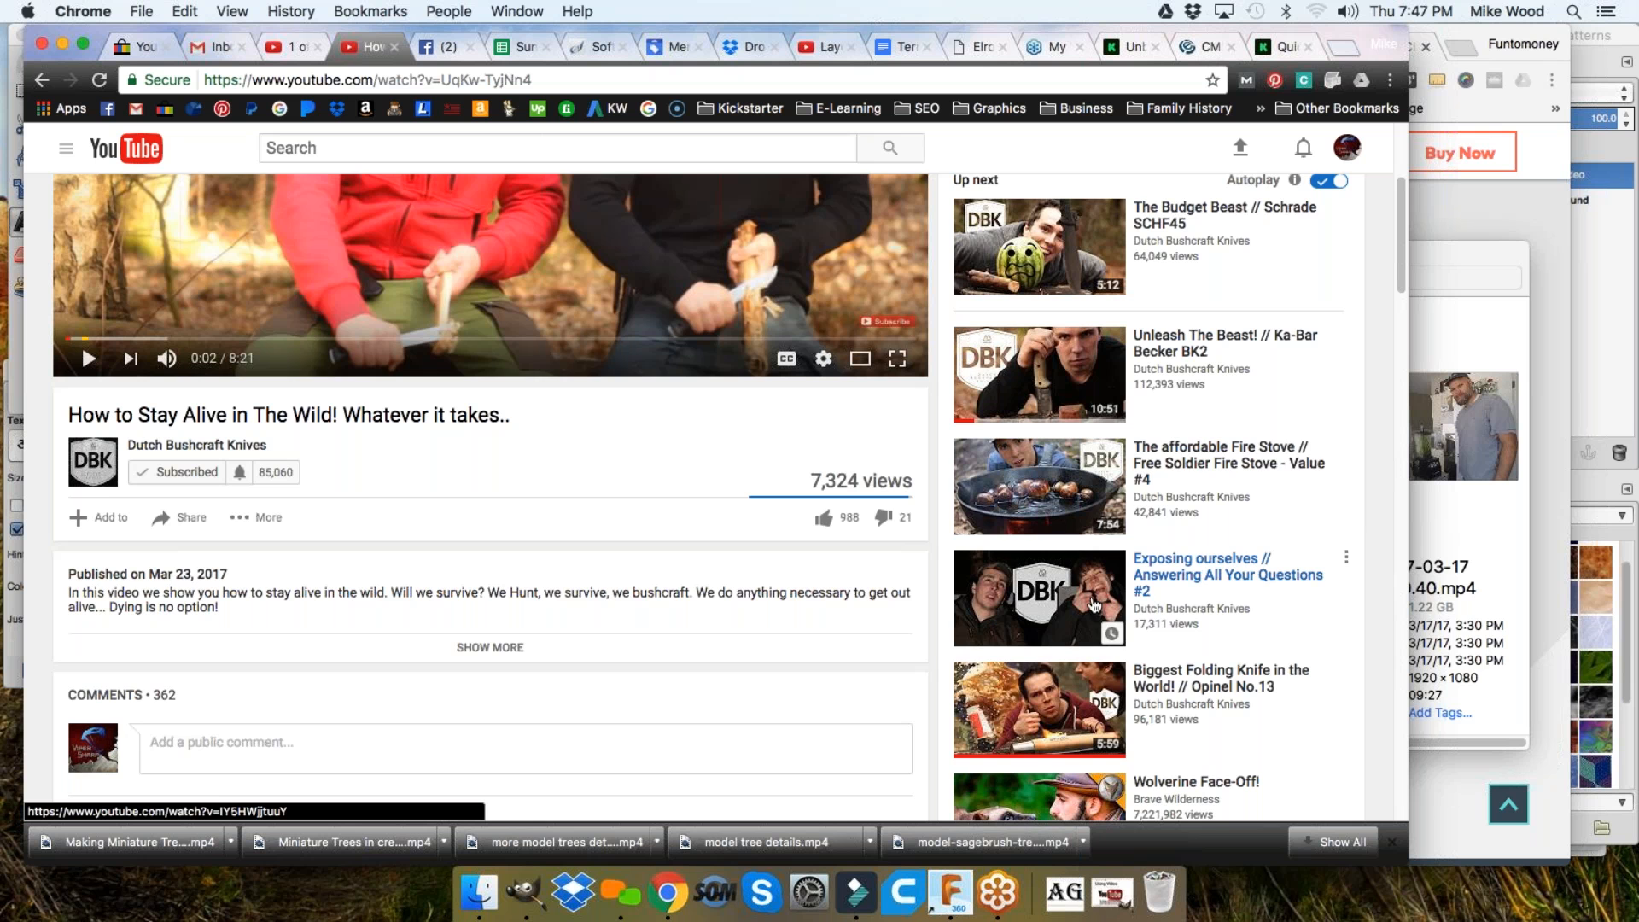
{"action": "scroll", "coordinate": [1058, 512], "scroll_direction": "down", "scroll_amount": 3}
{"action": "scroll", "coordinate": [1220, 559], "scroll_direction": "down", "scroll_amount": 3}
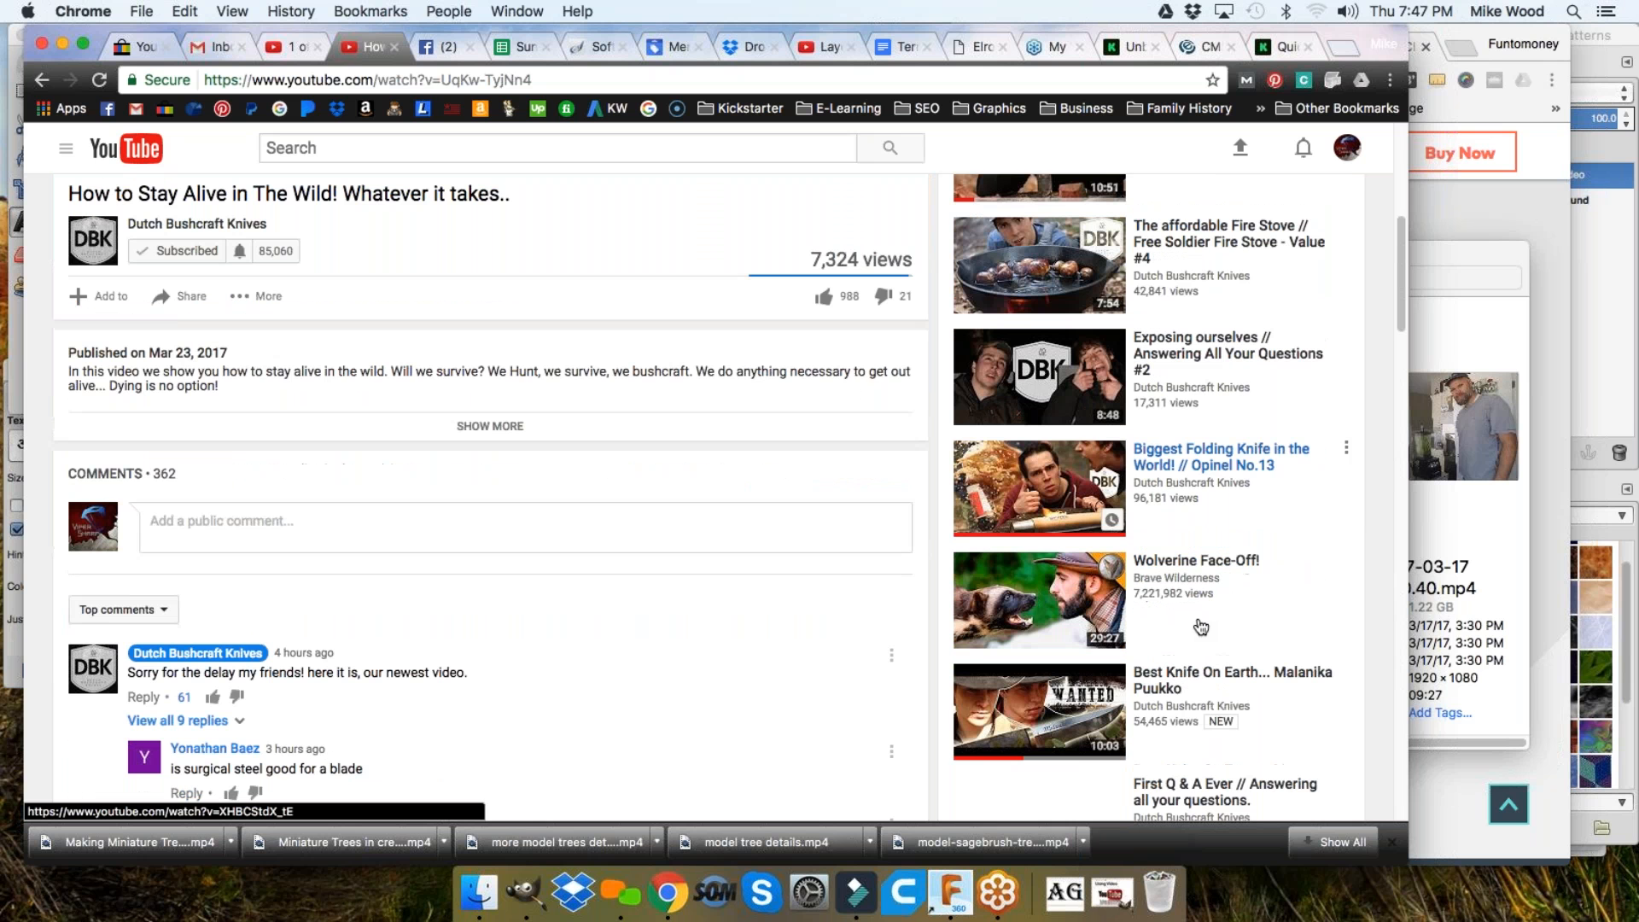
{"action": "scroll", "coordinate": [1255, 583], "scroll_direction": "down", "scroll_amount": 3}
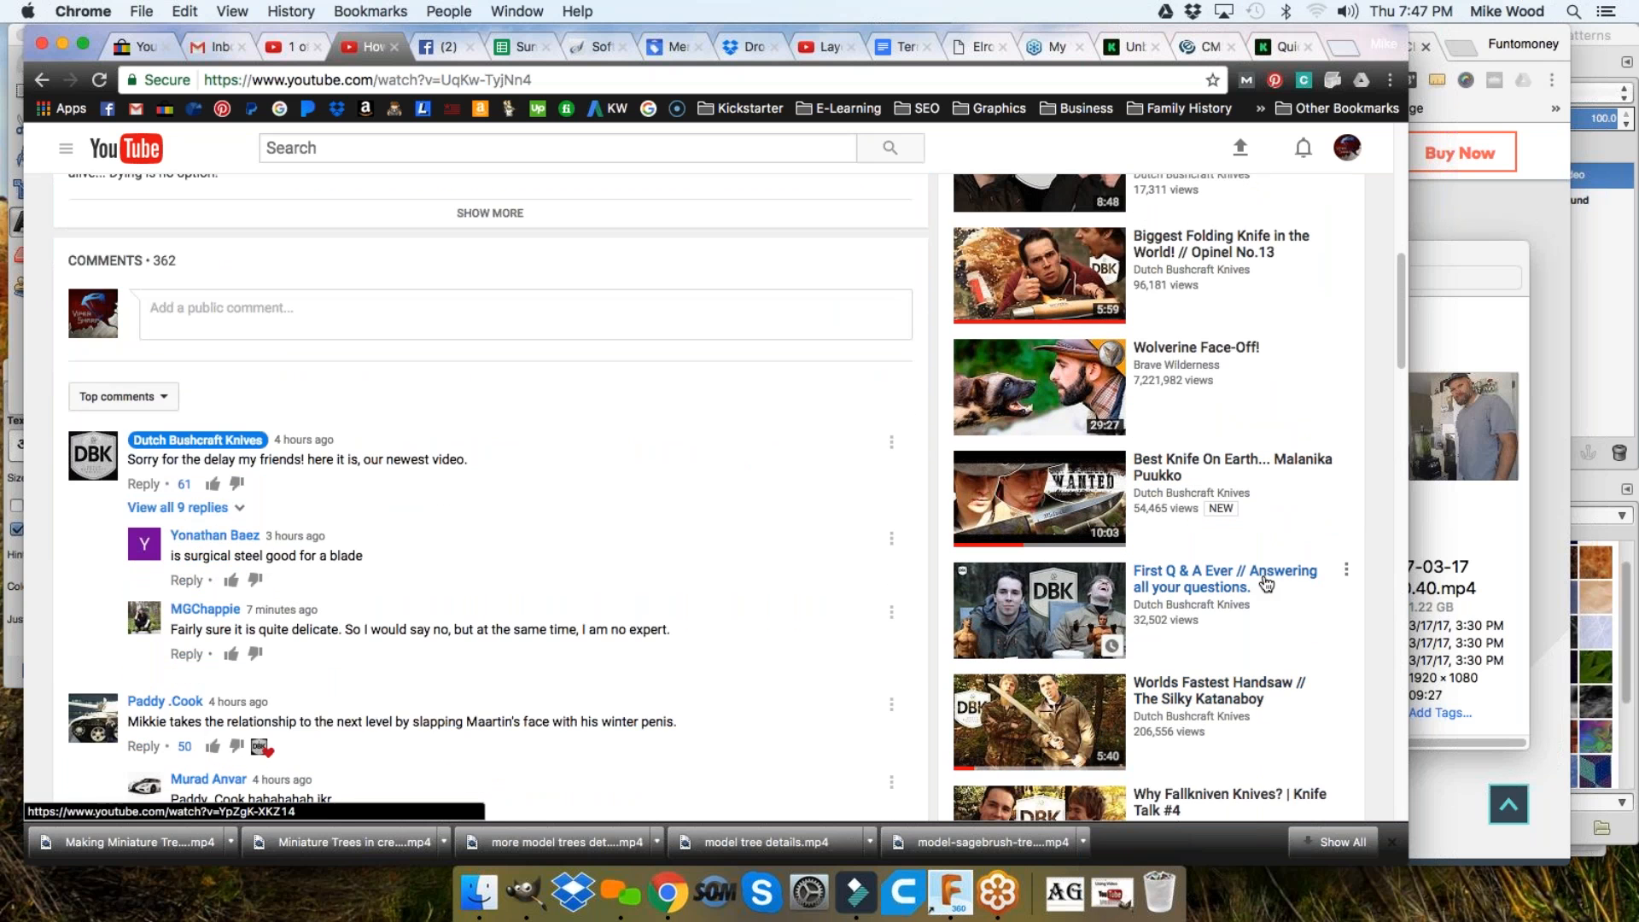
{"action": "scroll", "coordinate": [1255, 583], "scroll_direction": "up", "scroll_amount": 10}
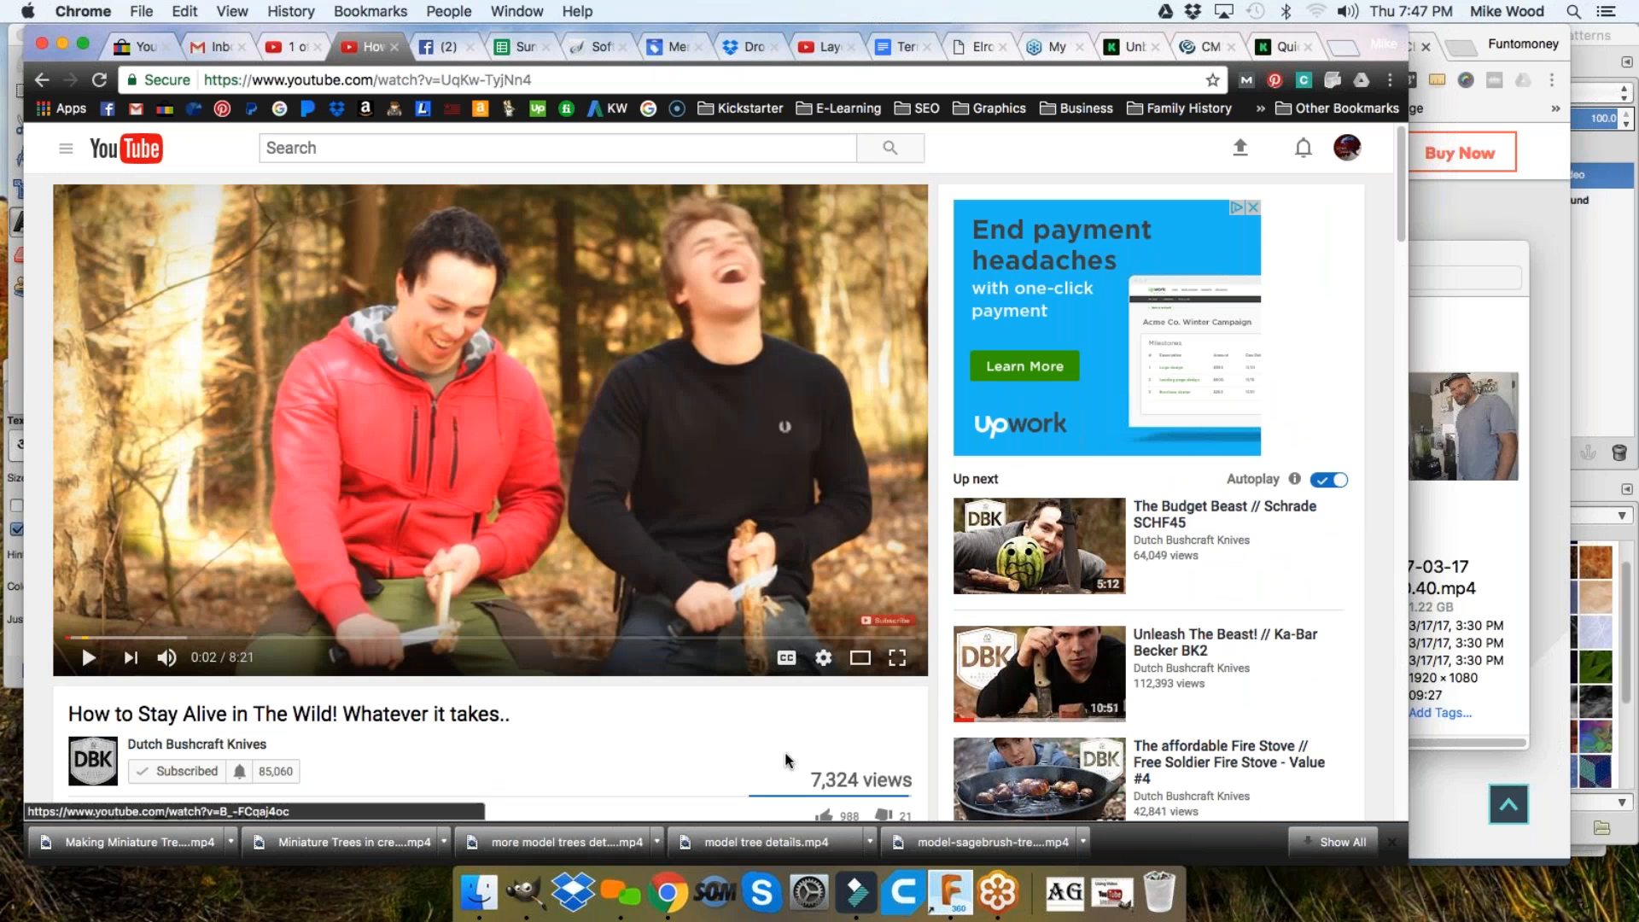
Like the video "How to Stay Alive in The Wild! Whatever it takes.." and return to its player
{"action": "scroll", "coordinate": [721, 685], "scroll_direction": "down", "scroll_amount": 4}
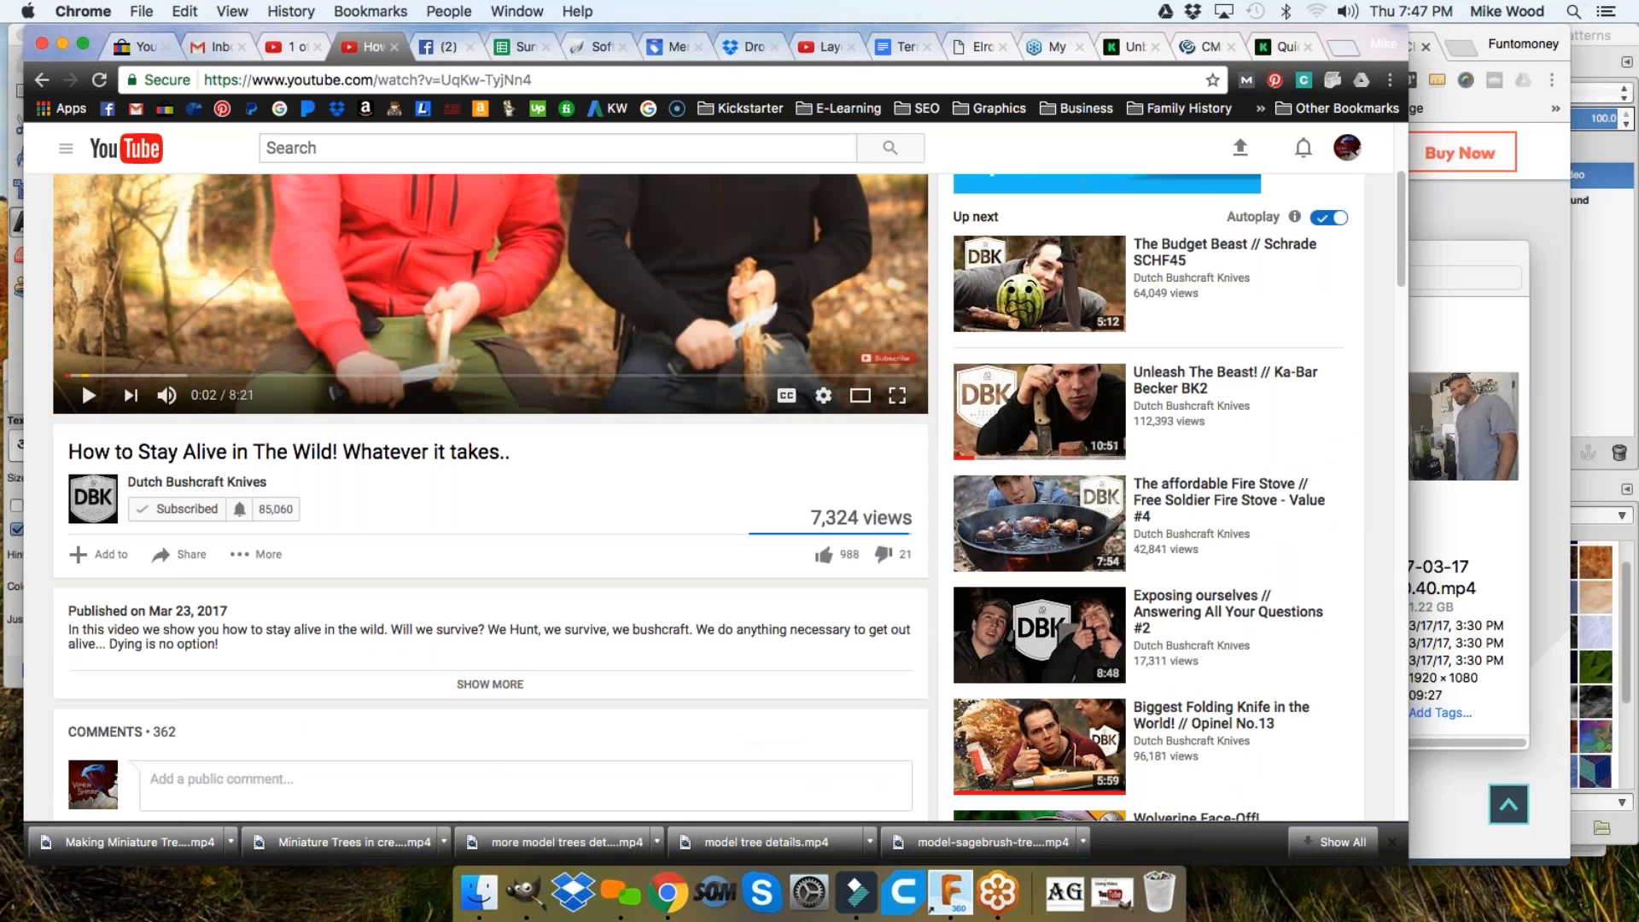
{"action": "left_click", "coordinate": [824, 555]}
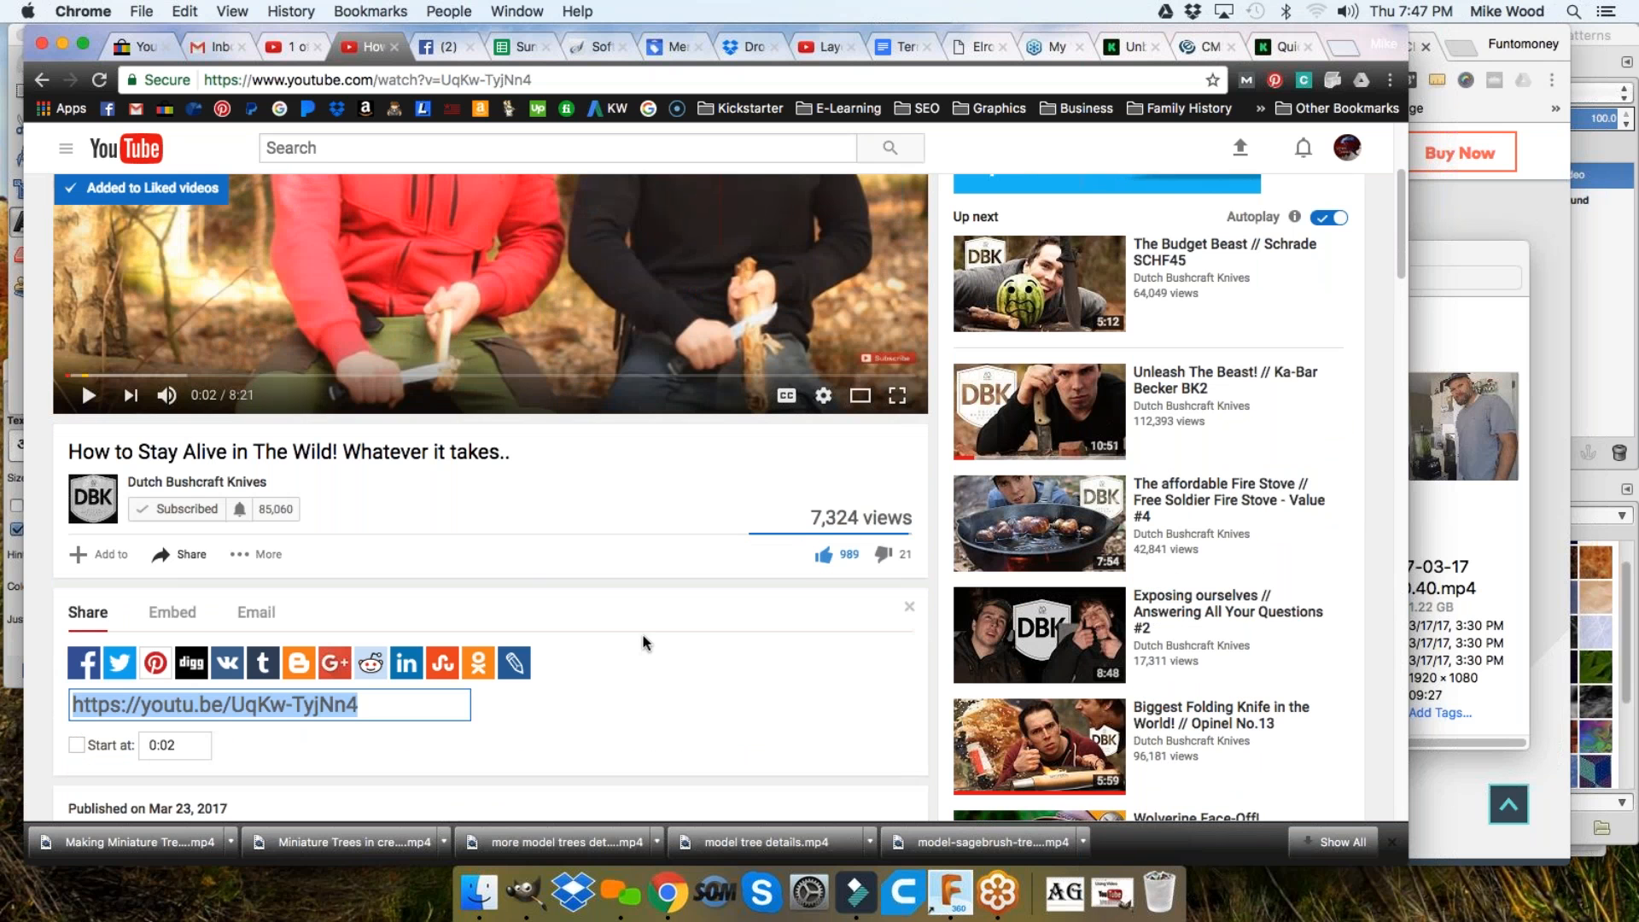
{"action": "scroll", "coordinate": [646, 642], "scroll_direction": "up", "scroll_amount": 4}
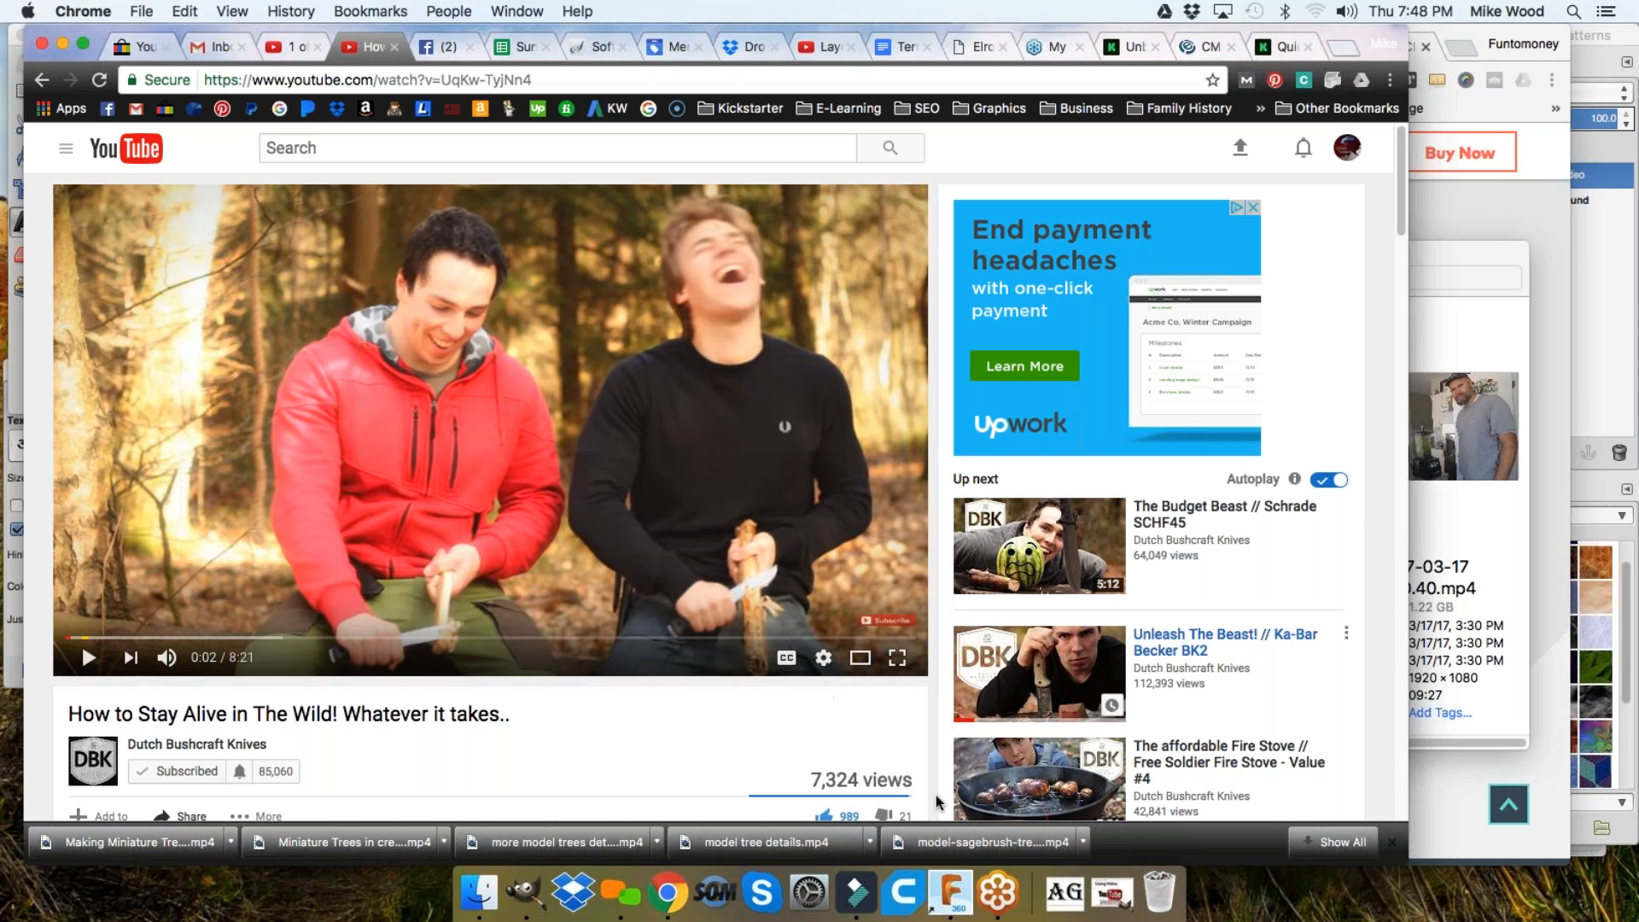
Glance at the Filmora project, return to Chrome and examine the testimonial video post on the Unbreakableclips Facebook page, dismissing the calendar interruption
{"action": "left_click", "coordinate": [856, 893]}
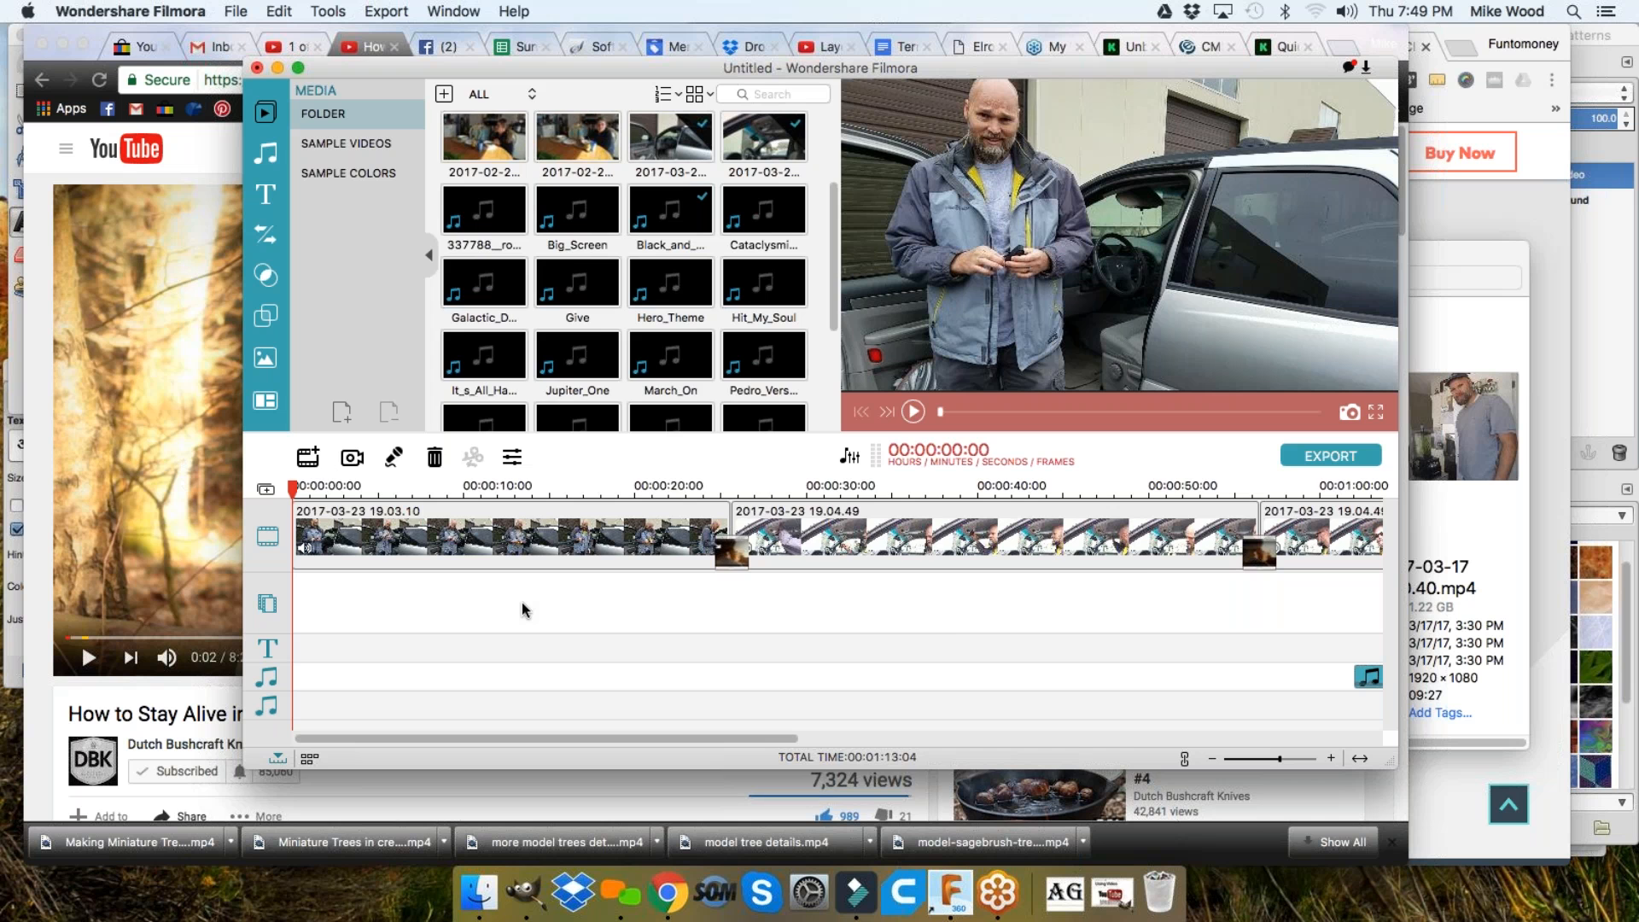
{"action": "left_click", "coordinate": [82, 576]}
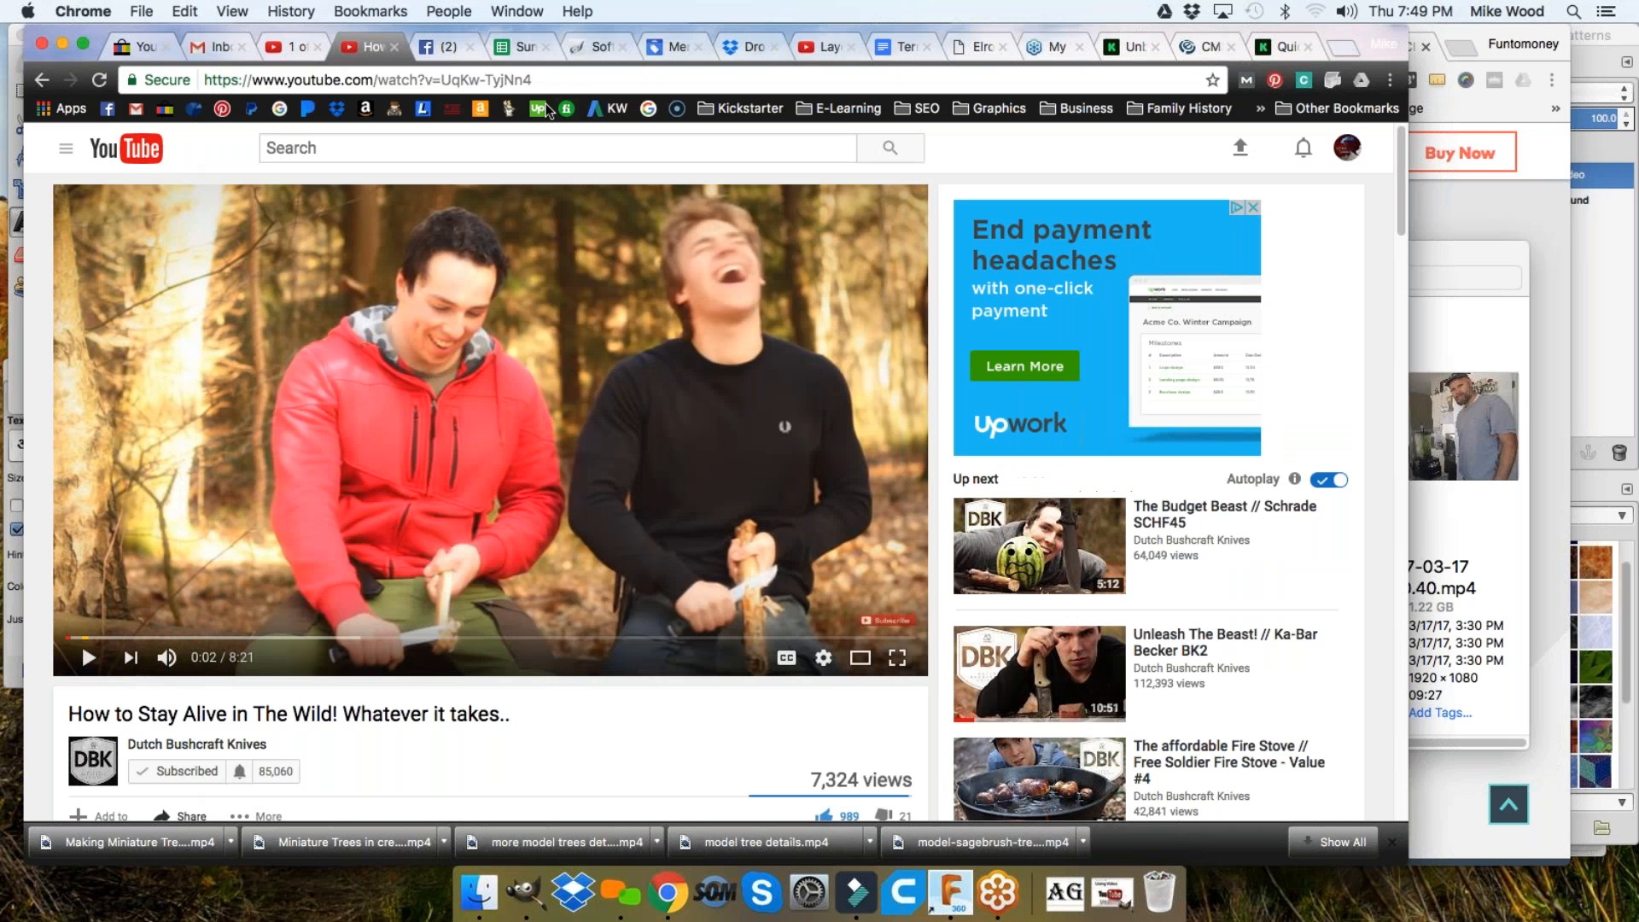
{"action": "left_click", "coordinate": [439, 53]}
{"action": "scroll", "coordinate": [398, 498], "scroll_direction": "down", "scroll_amount": 5}
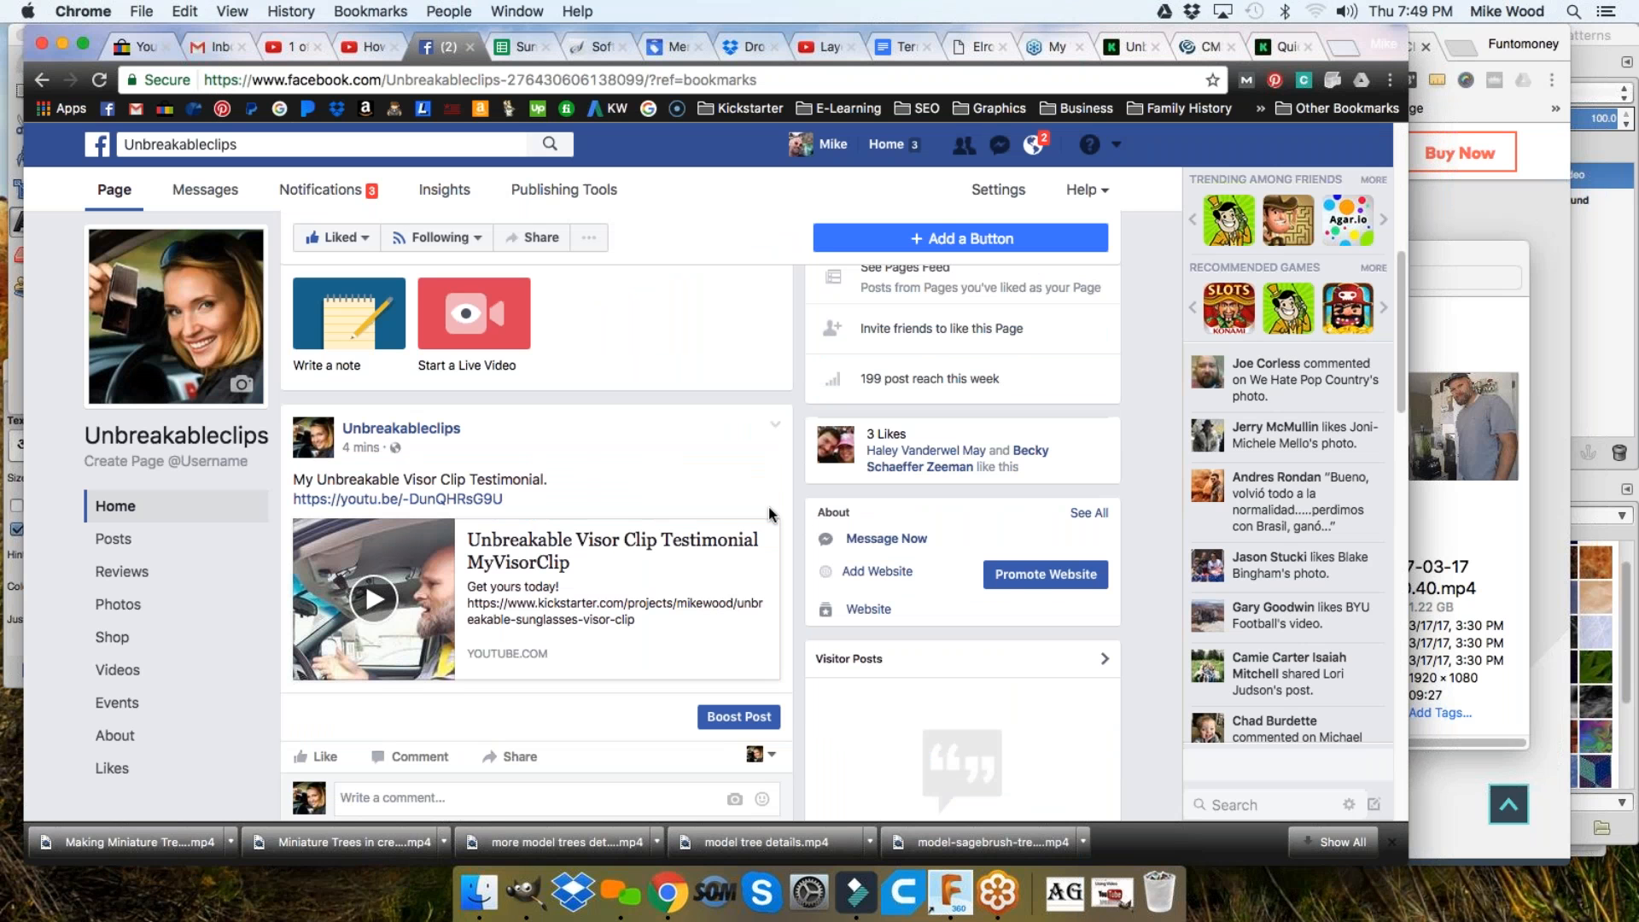
{"action": "scroll", "coordinate": [374, 598], "scroll_direction": "down", "scroll_amount": 1}
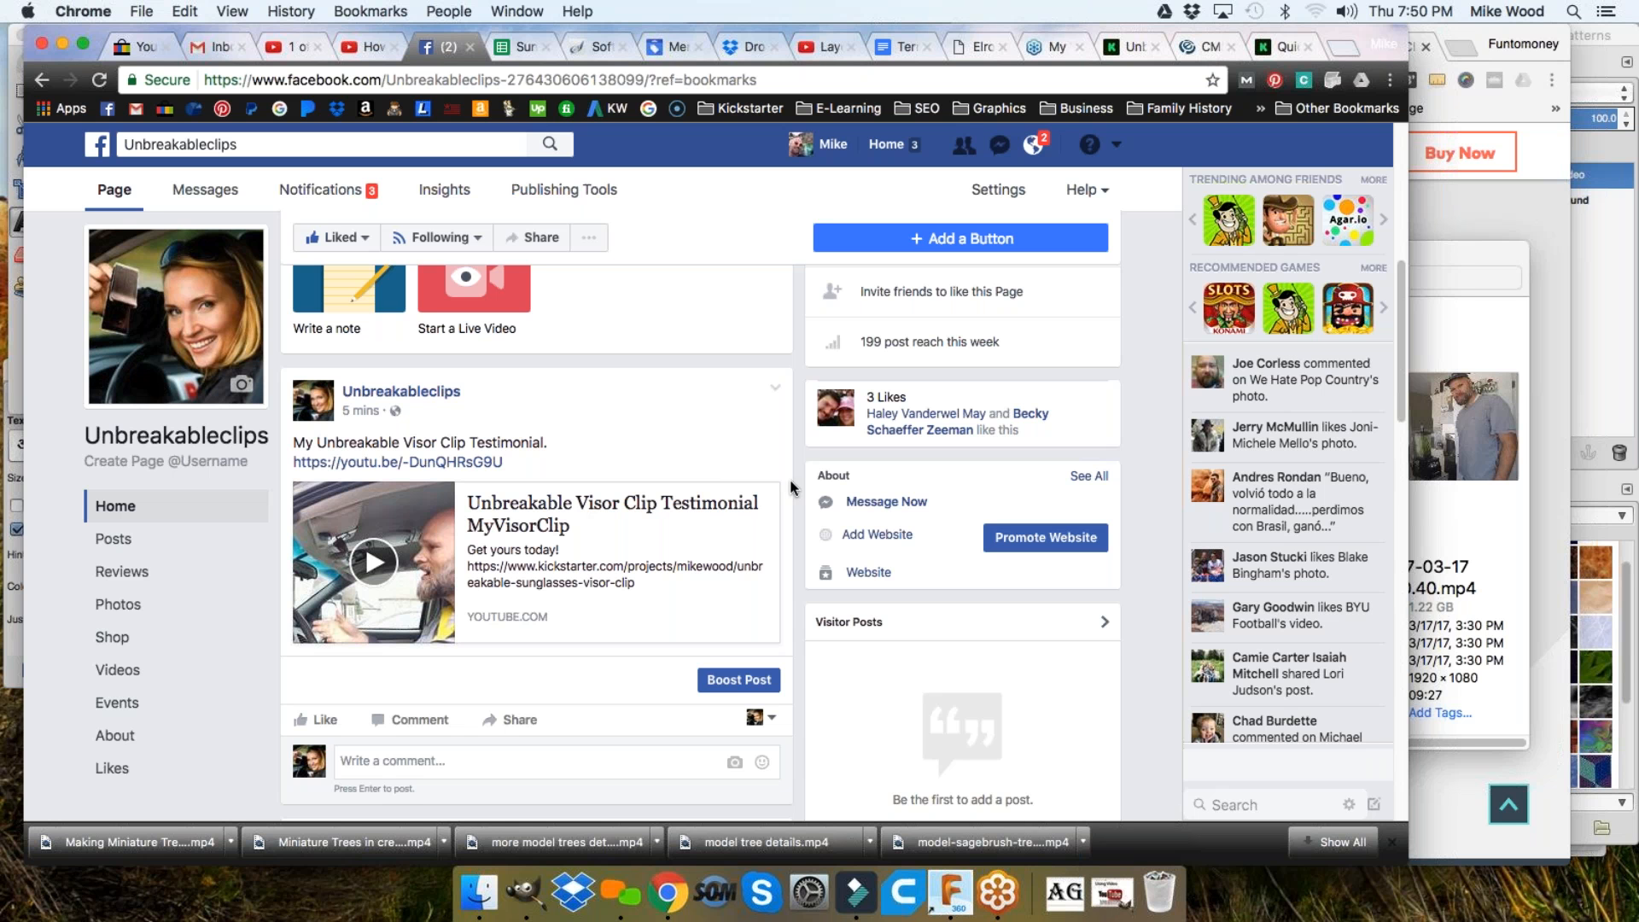
{"action": "key", "text": "Return"}
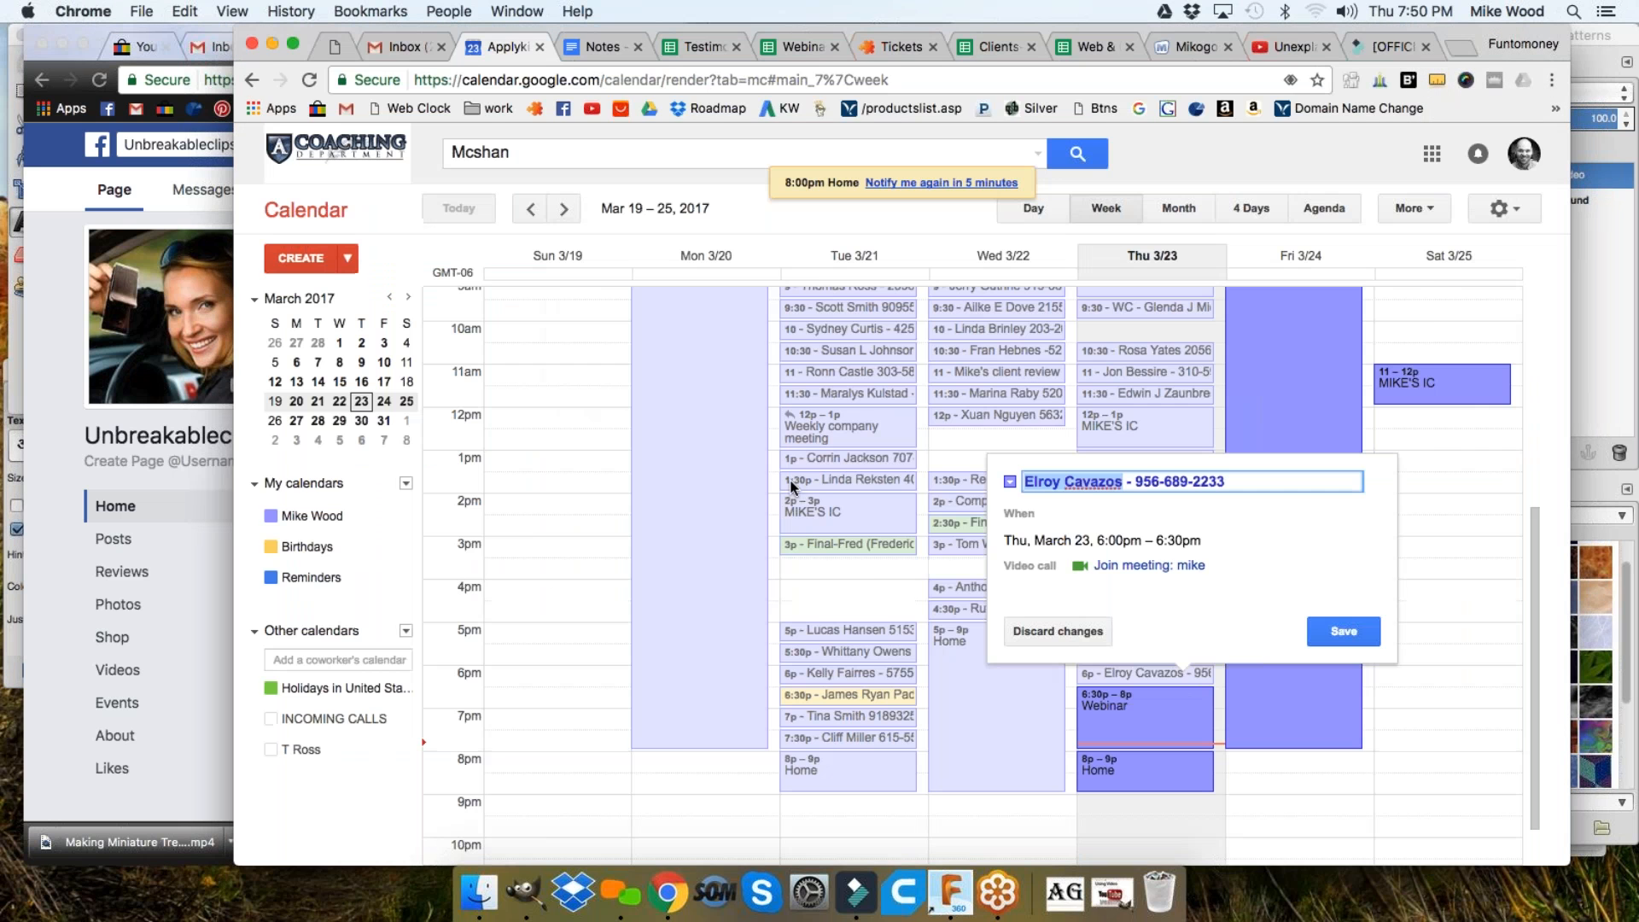
{"action": "left_click", "coordinate": [32, 468]}
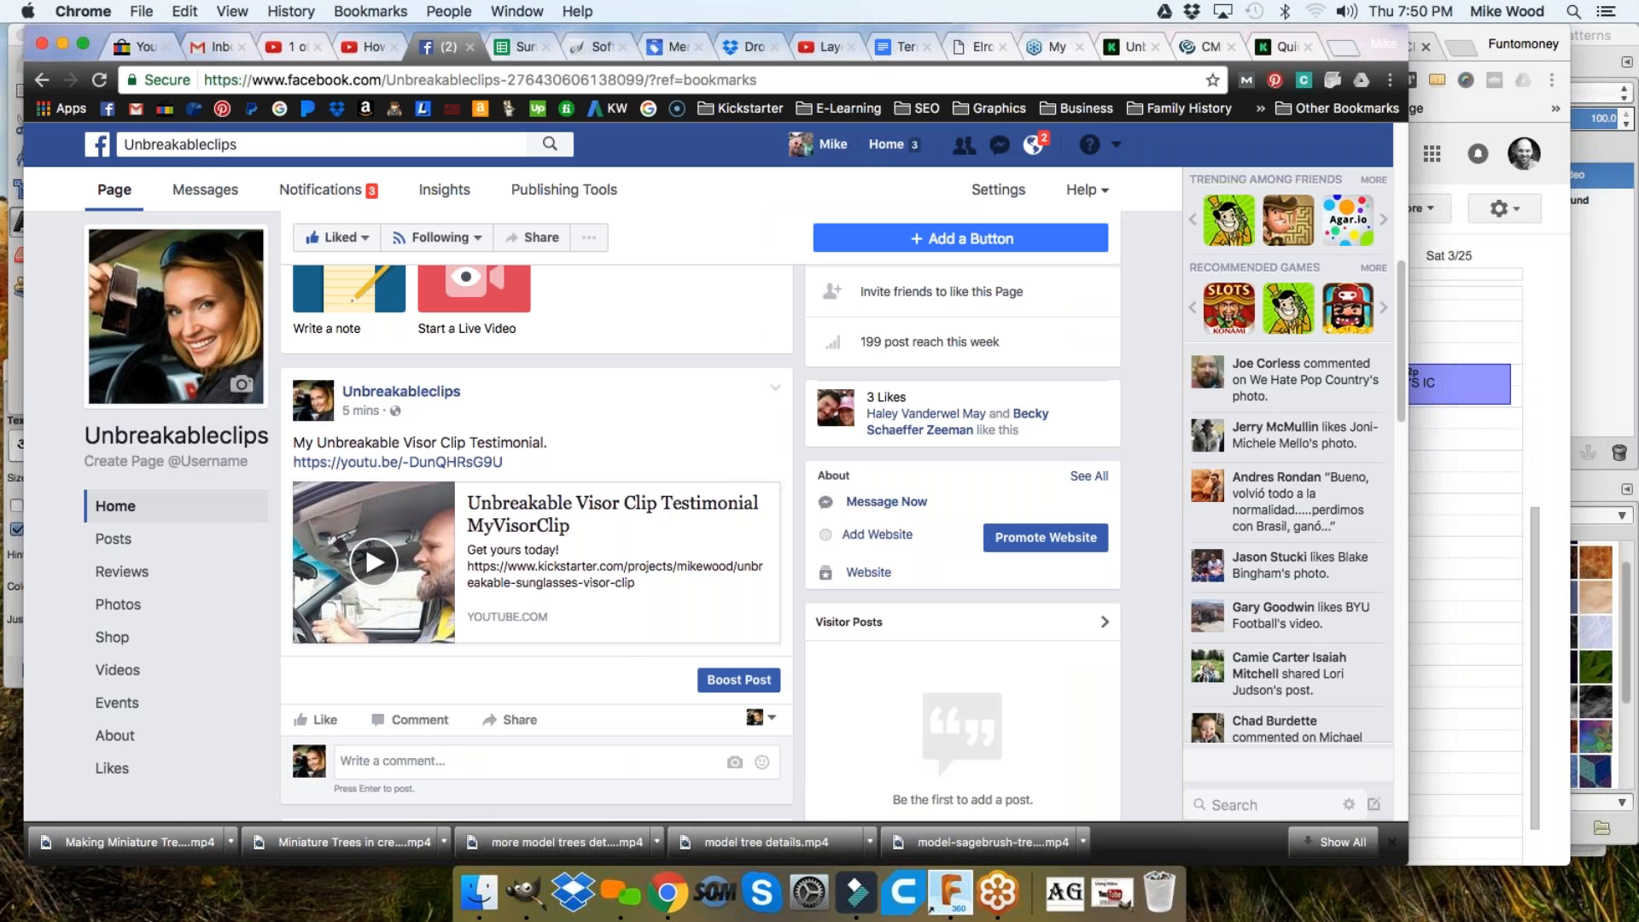
Go back to YouTube's home page, search for "vipersharp" and open the Viper Sharp channel
{"action": "left_click", "coordinate": [372, 48]}
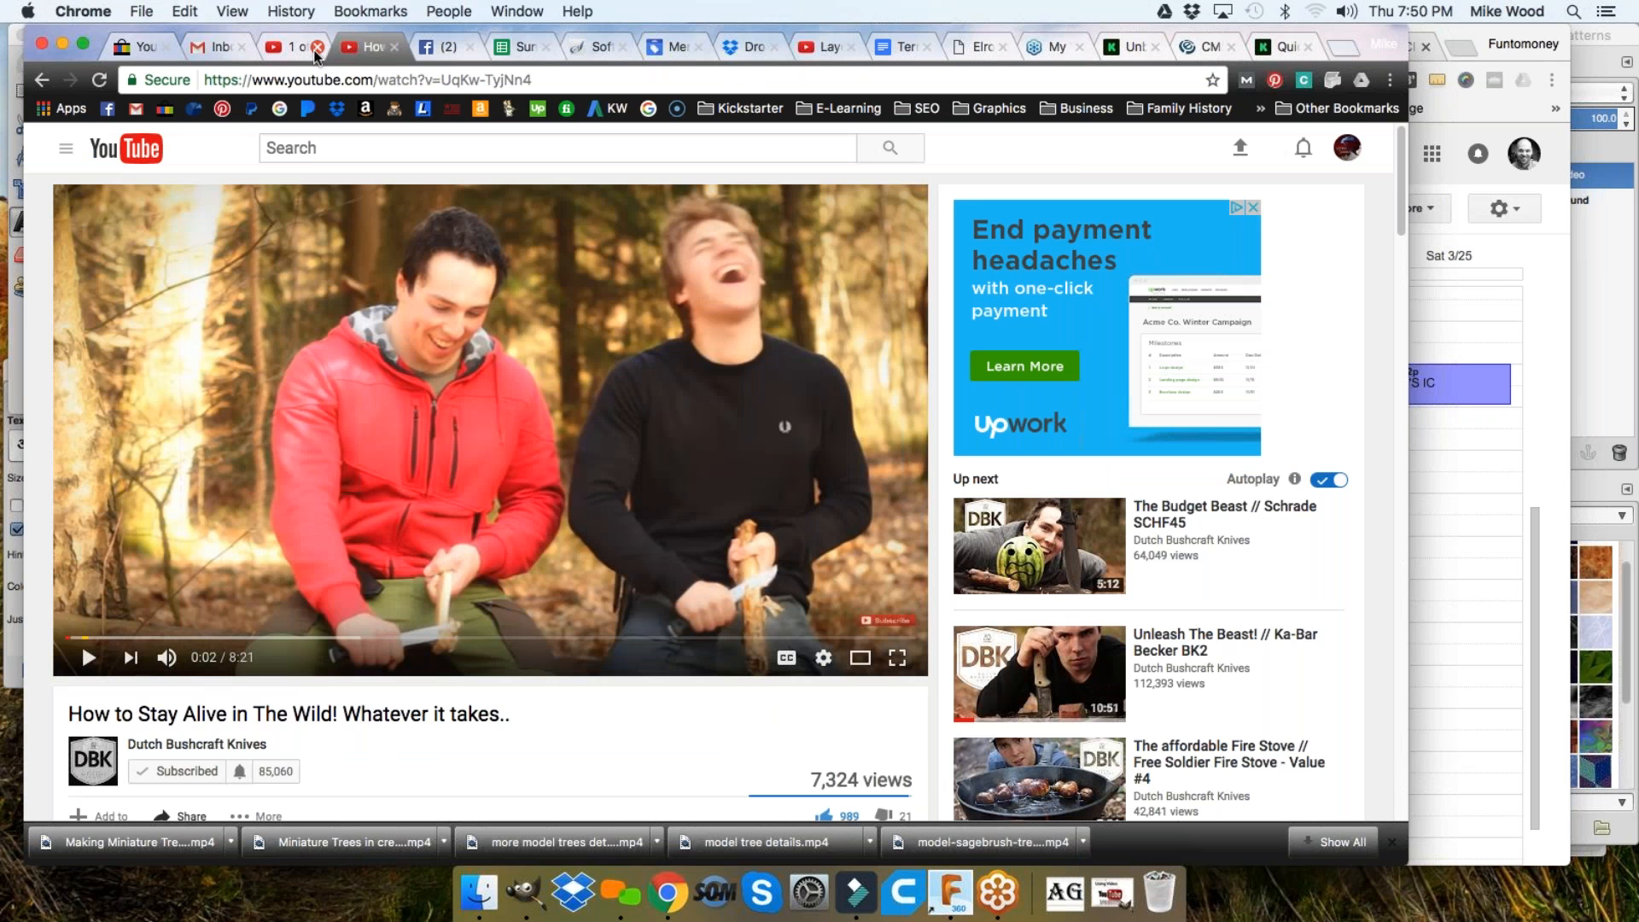
{"action": "left_click", "coordinate": [295, 47]}
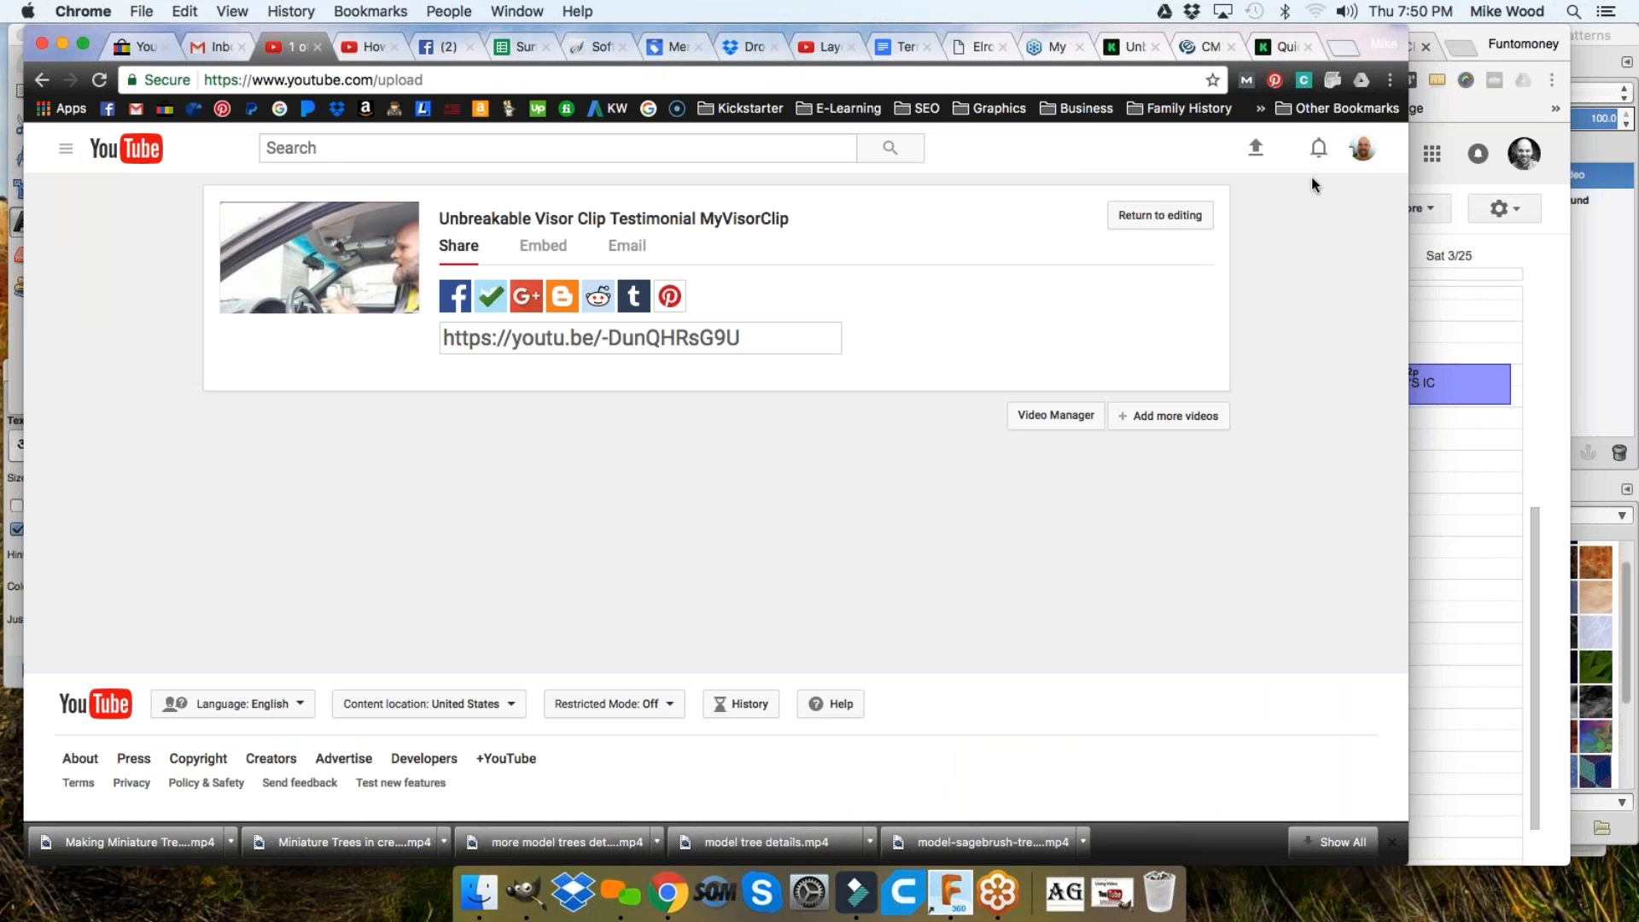
{"action": "left_click", "coordinate": [68, 152]}
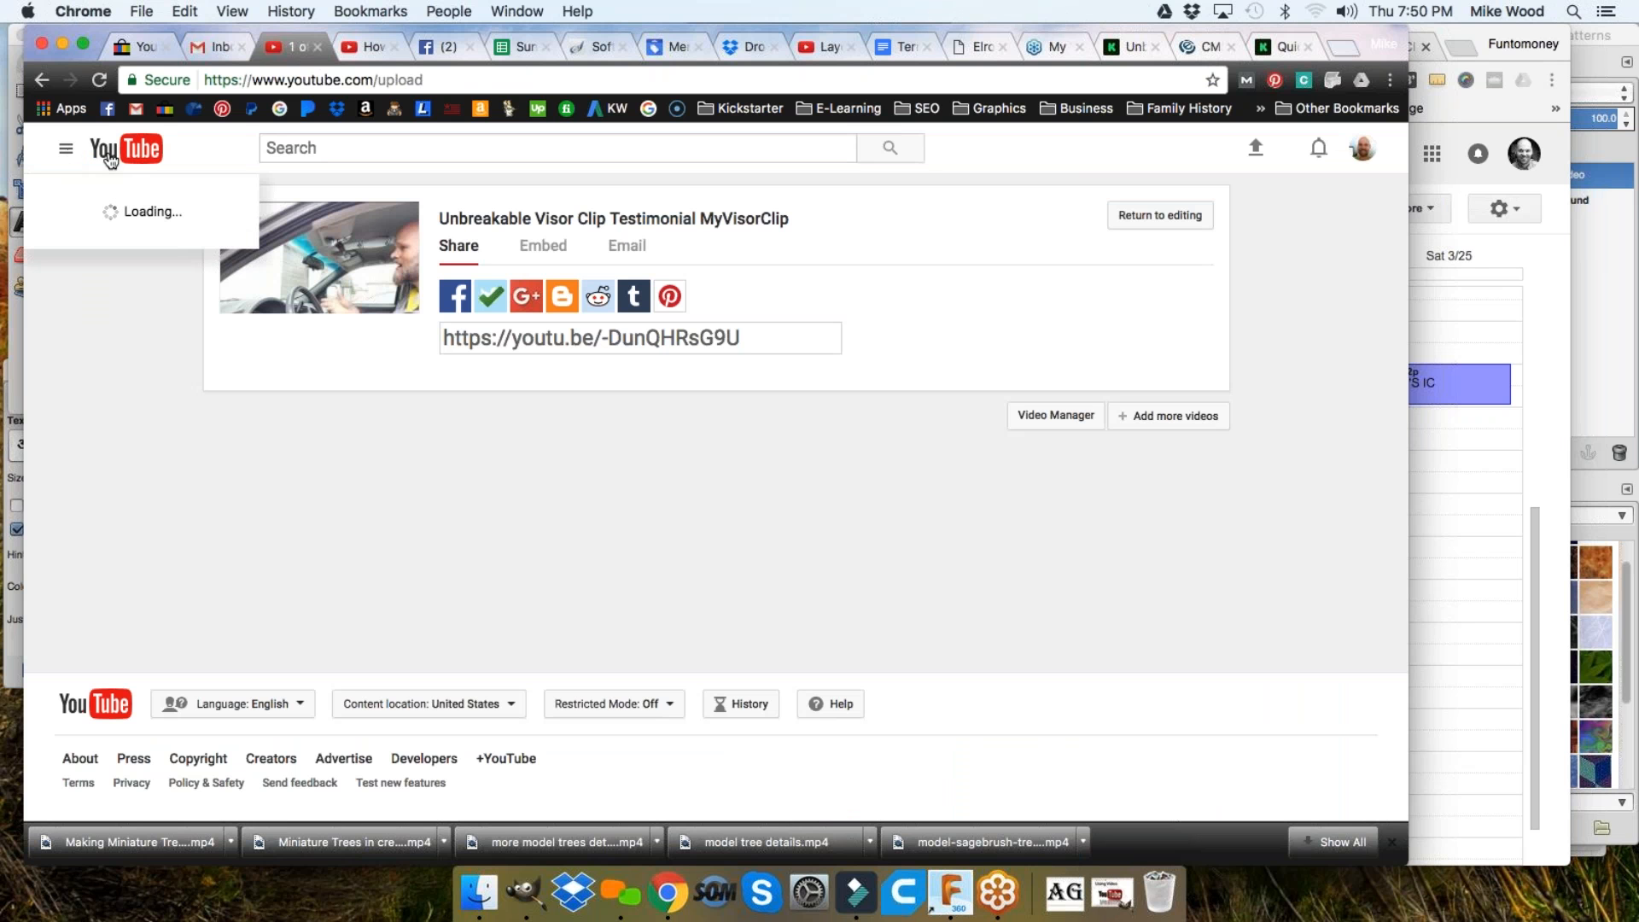
{"action": "left_click", "coordinate": [113, 155]}
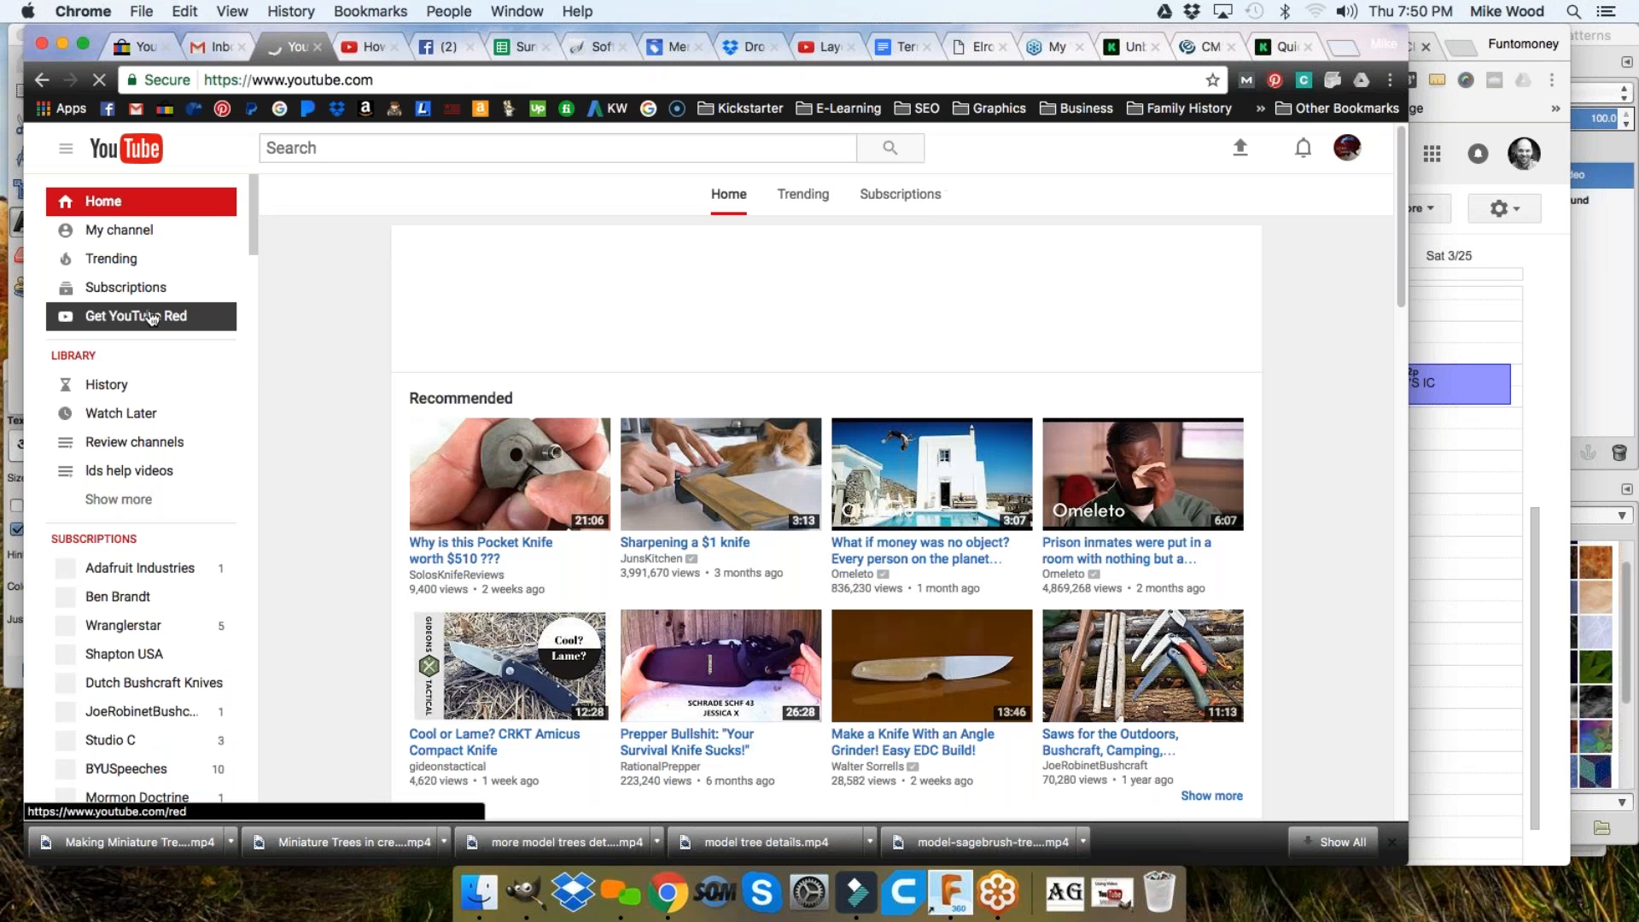
{"action": "left_click", "coordinate": [405, 151]}
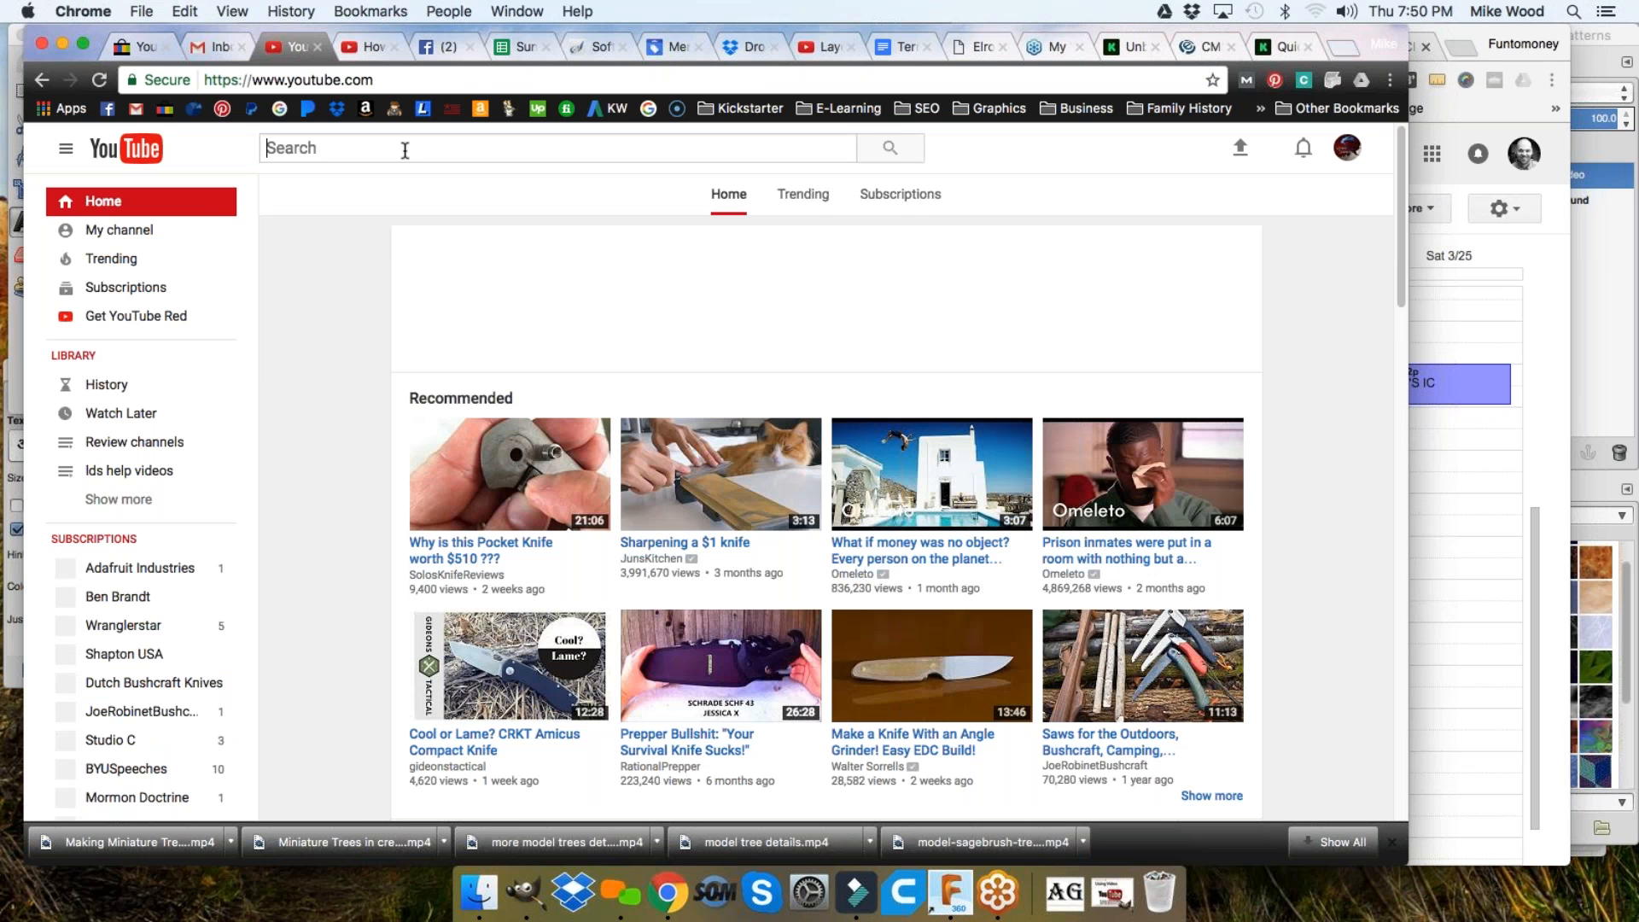
{"action": "type", "text": "vipersharp"}
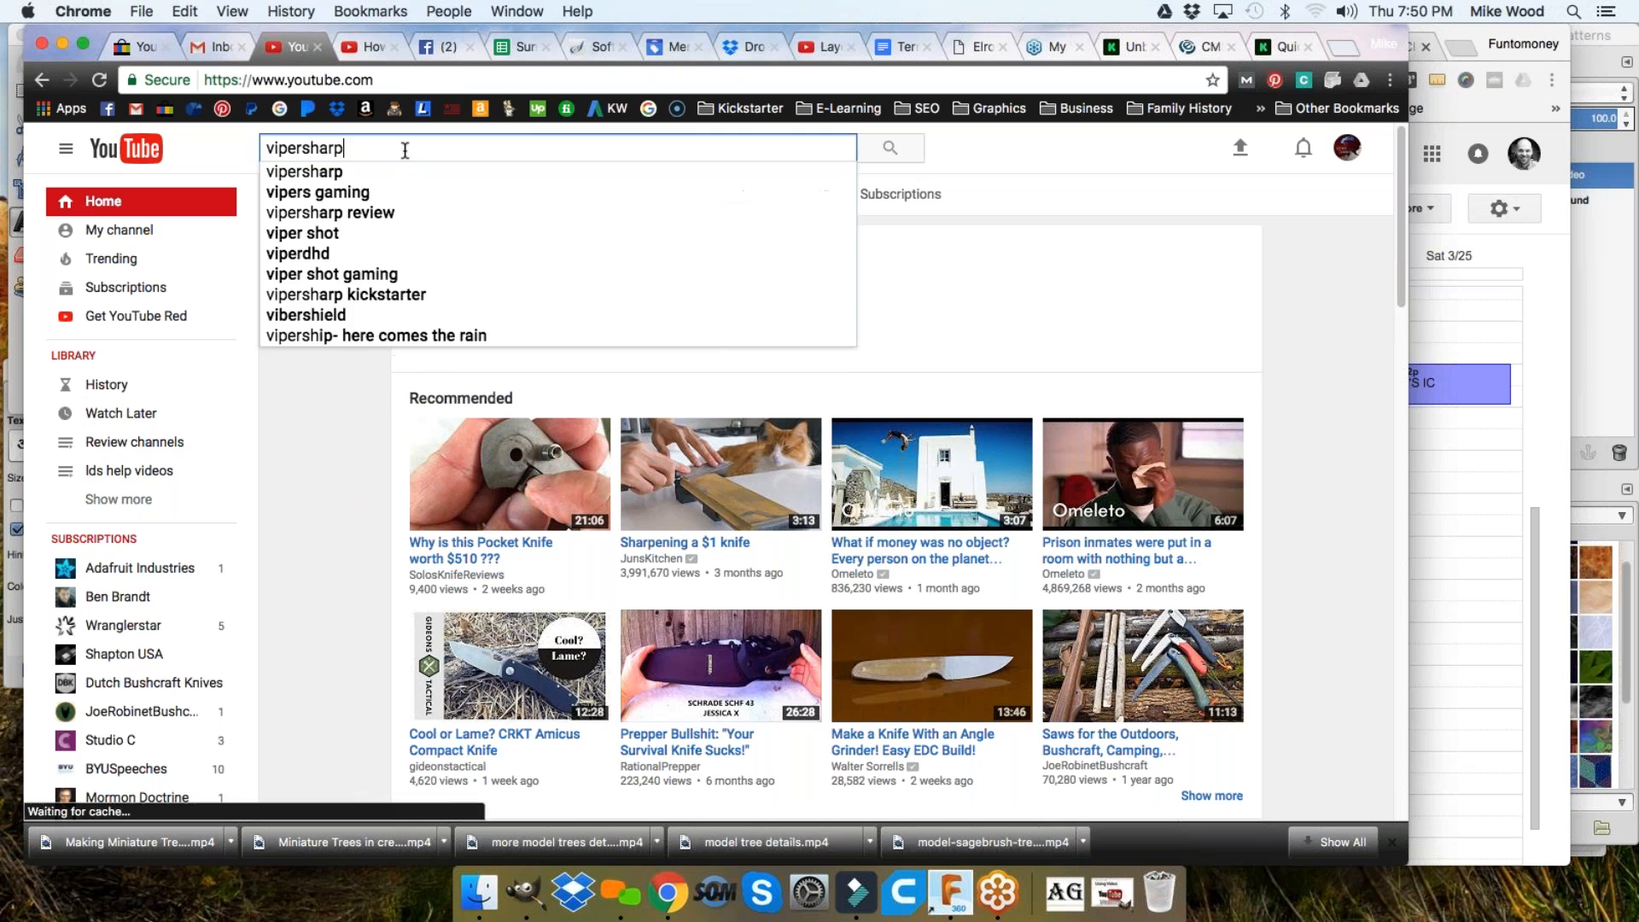
{"action": "key", "text": "Return"}
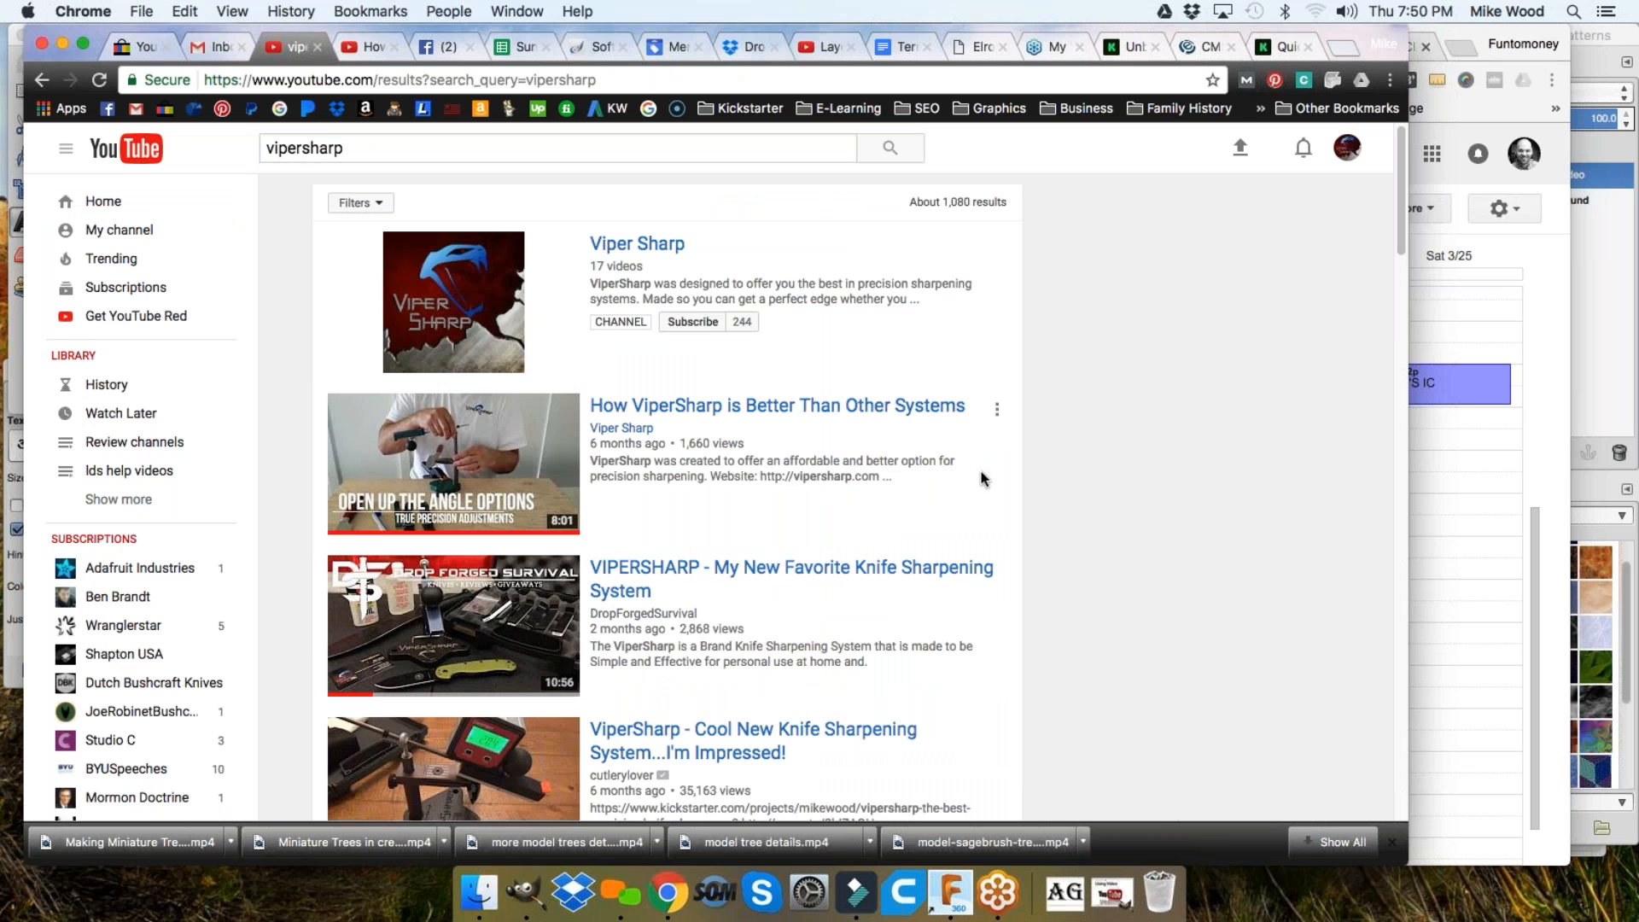
{"action": "scroll", "coordinate": [973, 513], "scroll_direction": "down", "scroll_amount": 2}
{"action": "scroll", "coordinate": [853, 581], "scroll_direction": "up", "scroll_amount": 2}
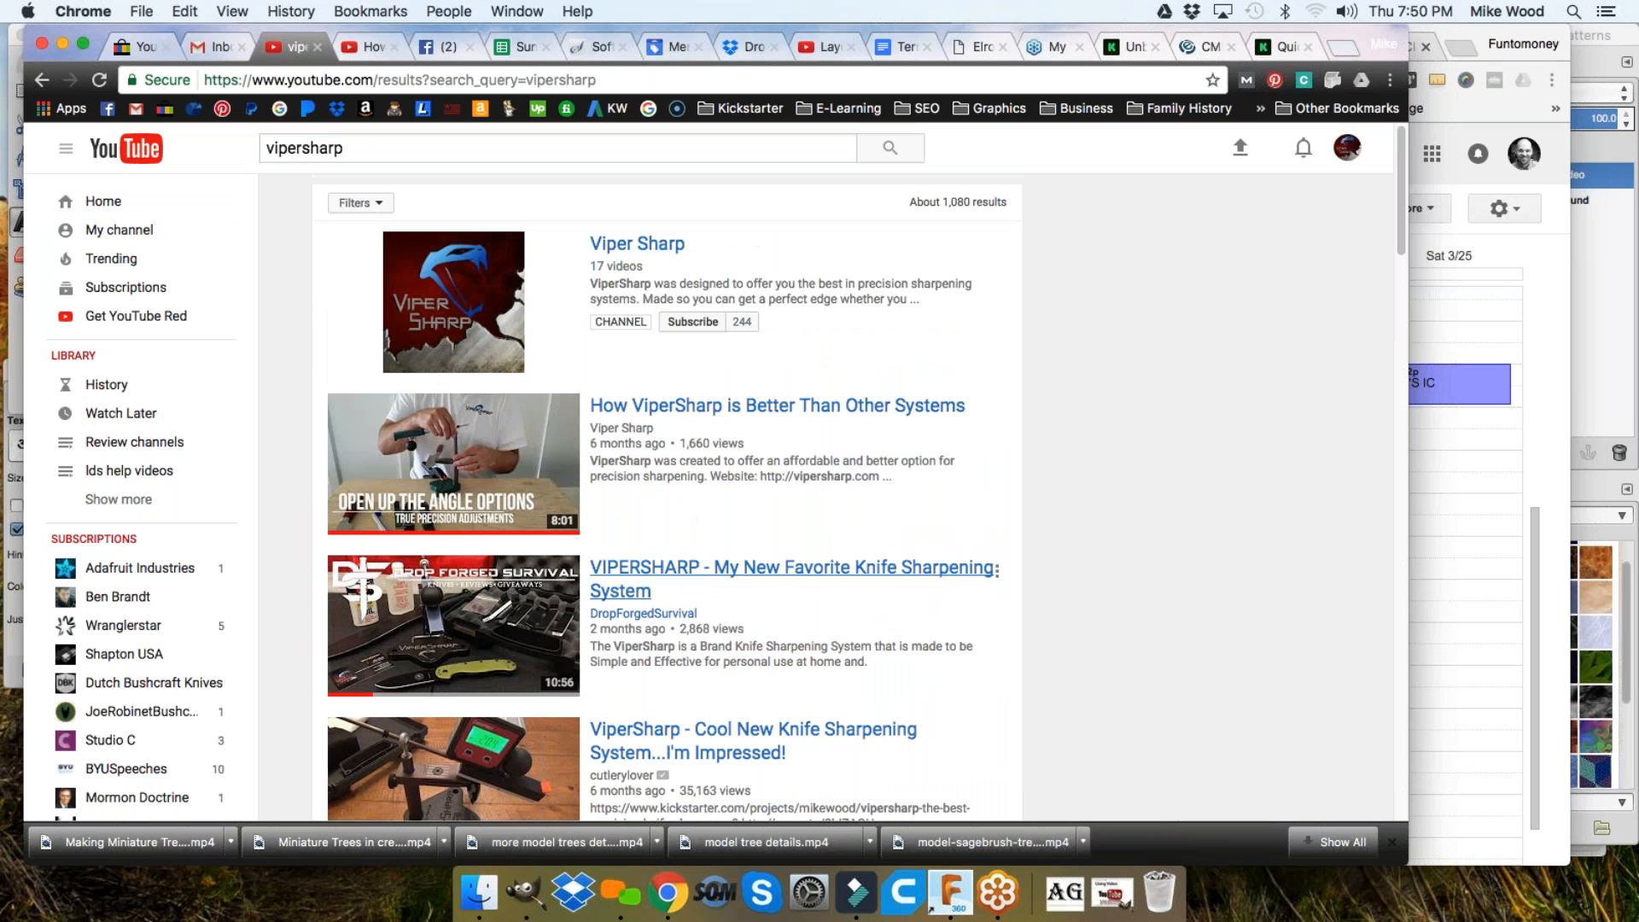
{"action": "left_click", "coordinate": [636, 244]}
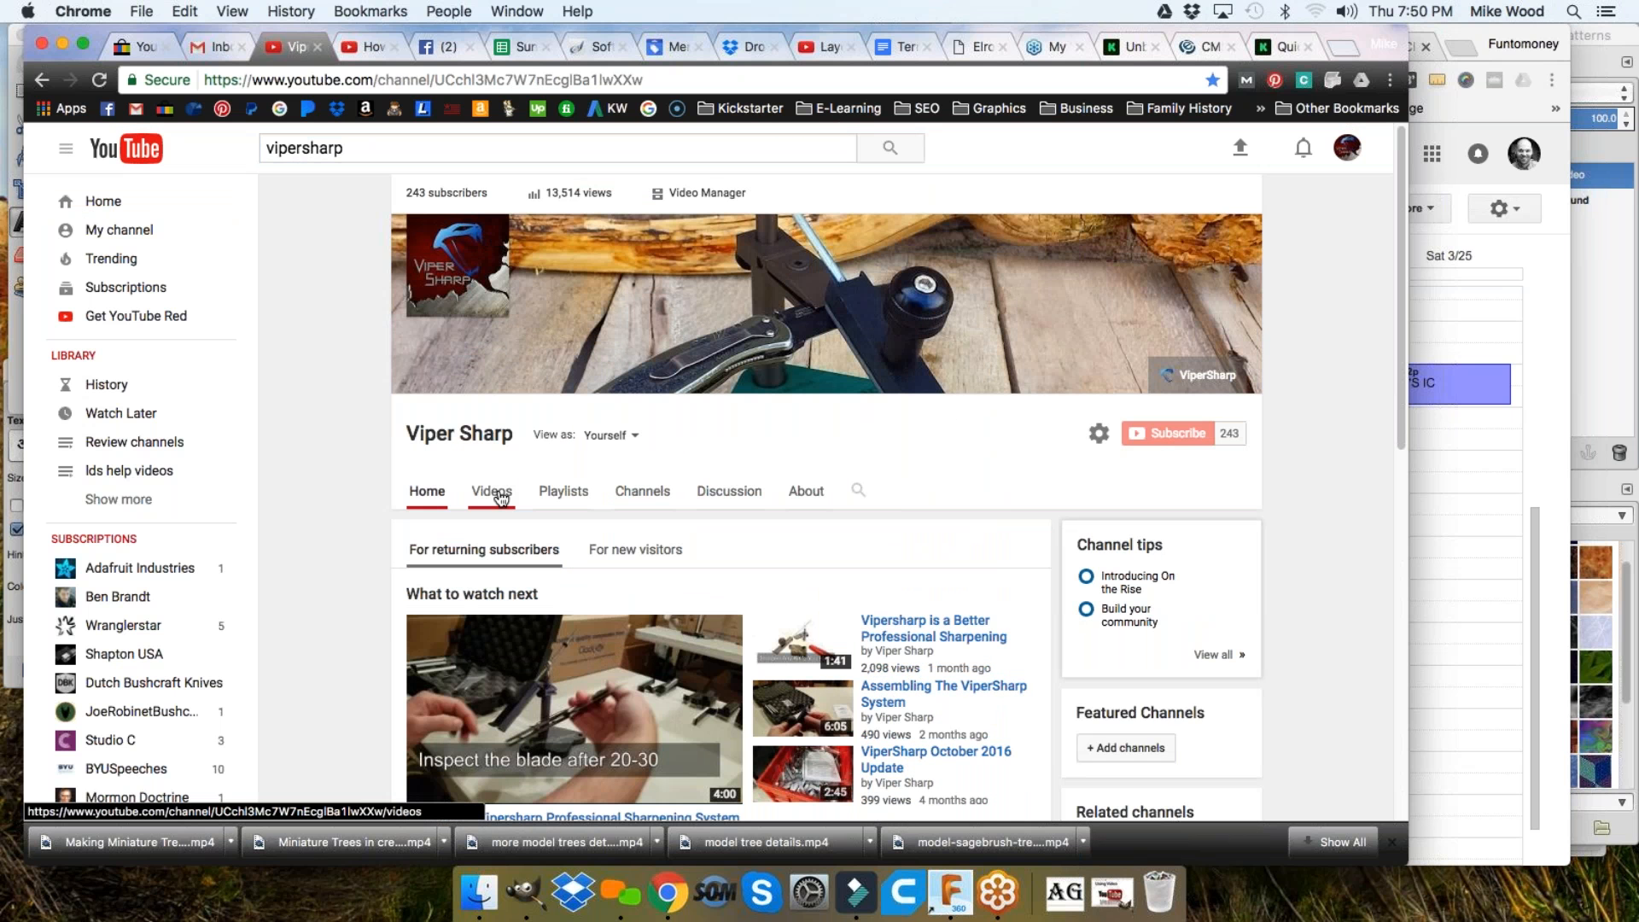
Examine the Viper Sharp channel page, including its banner, subscriber area, featured videos and uploads
{"action": "scroll", "coordinate": [489, 500], "scroll_direction": "down", "scroll_amount": 3}
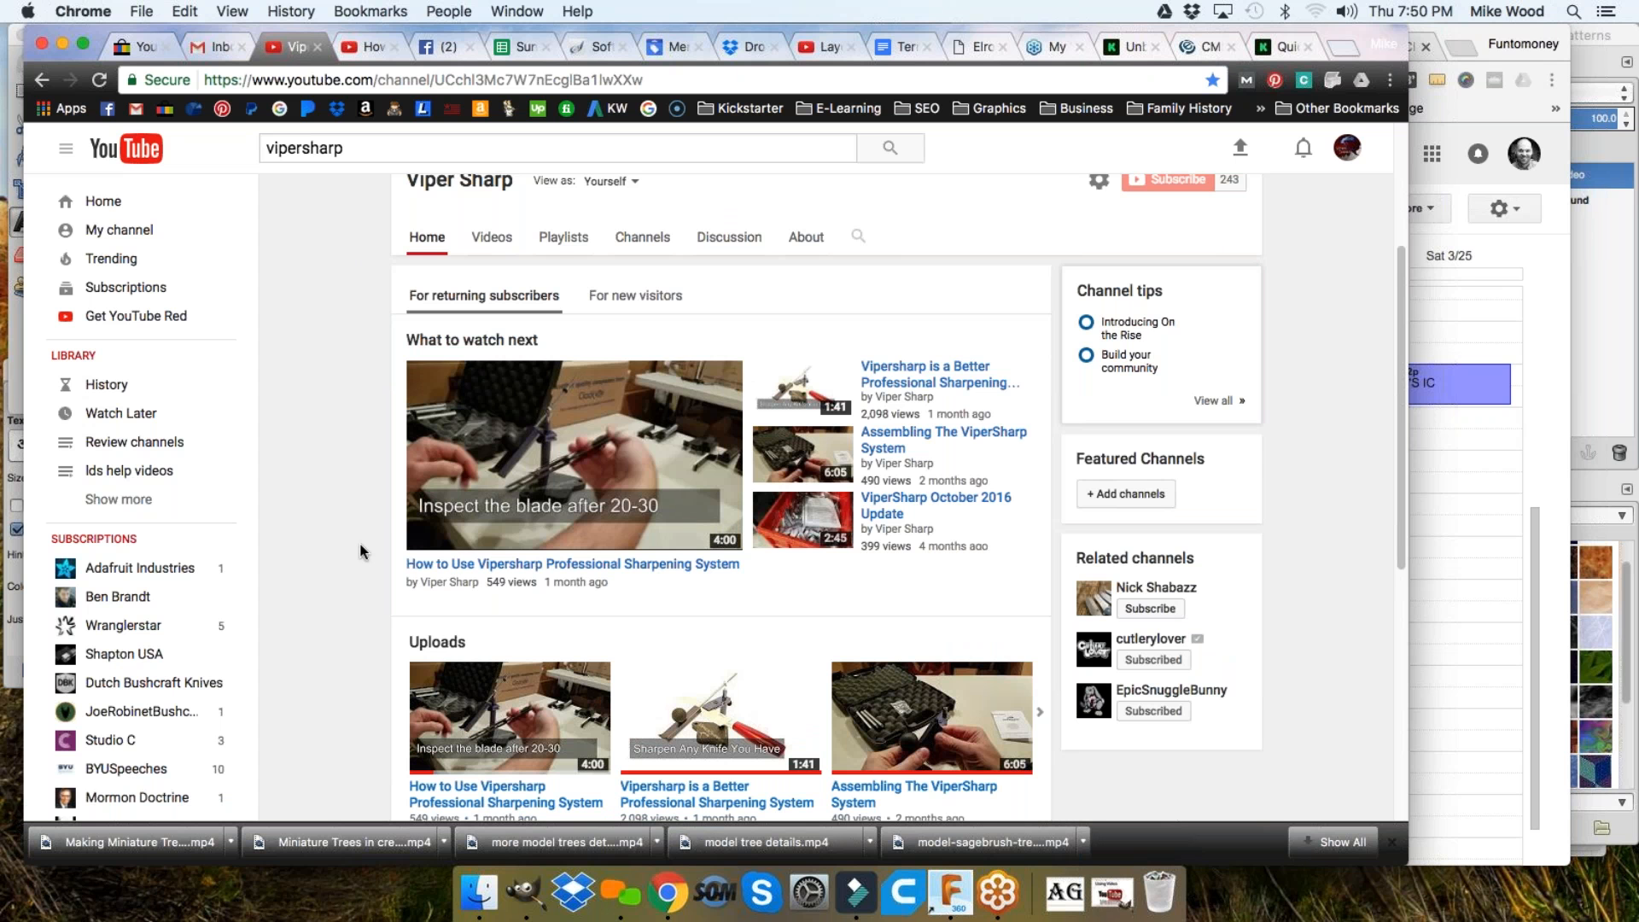
{"action": "scroll", "coordinate": [360, 551], "scroll_direction": "up", "scroll_amount": 3}
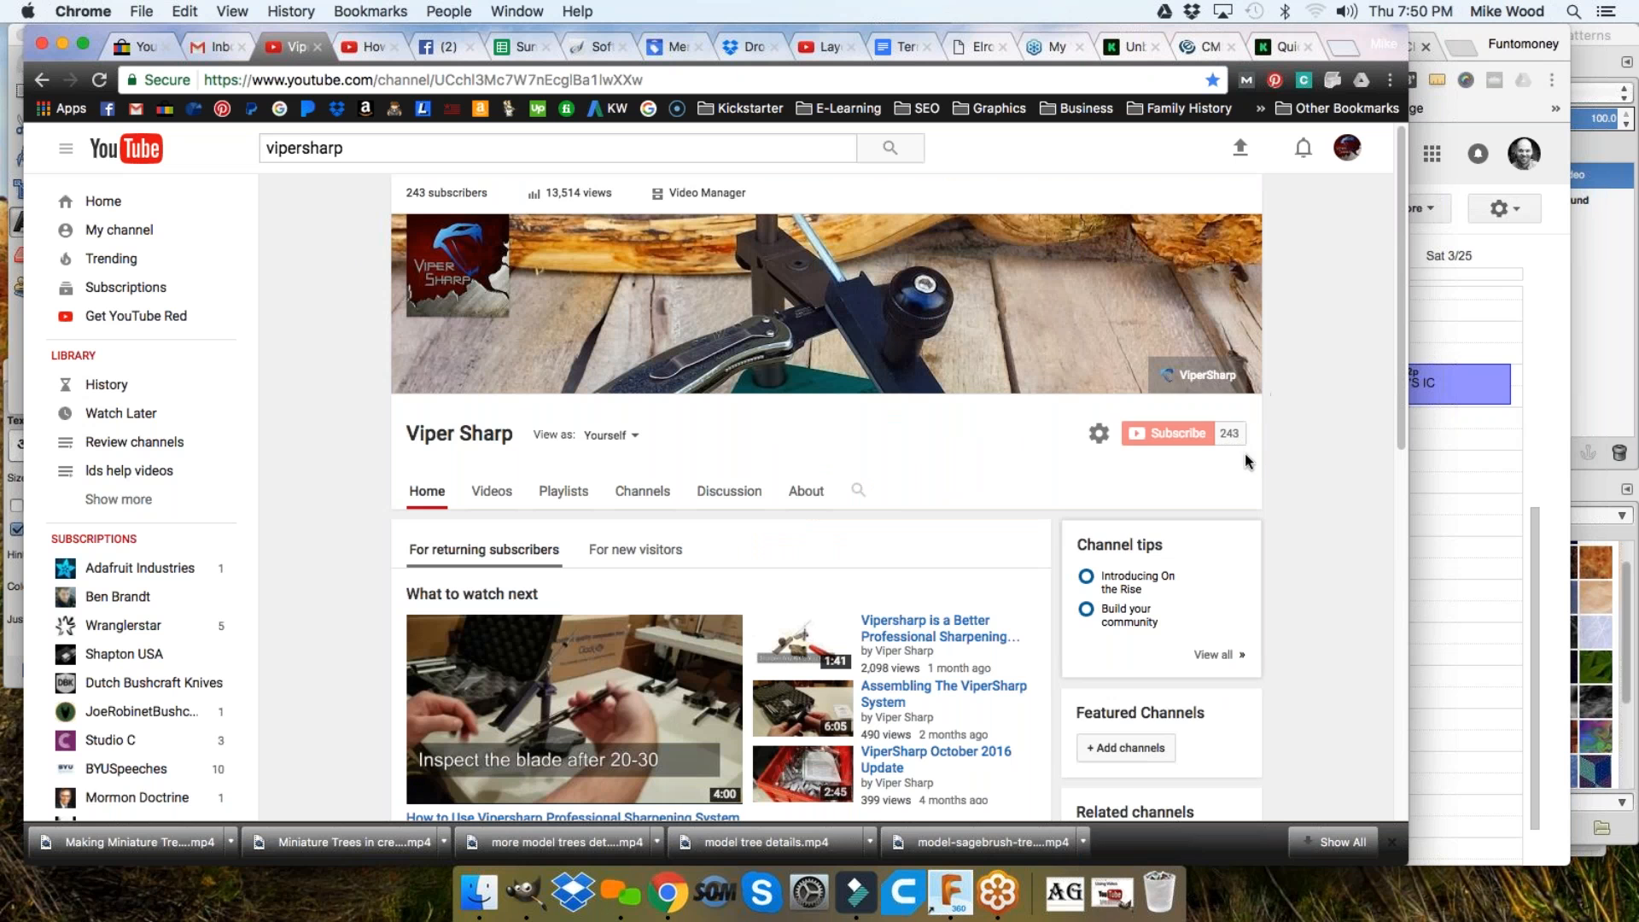
{"action": "scroll", "coordinate": [1240, 467], "scroll_direction": "down", "scroll_amount": 3}
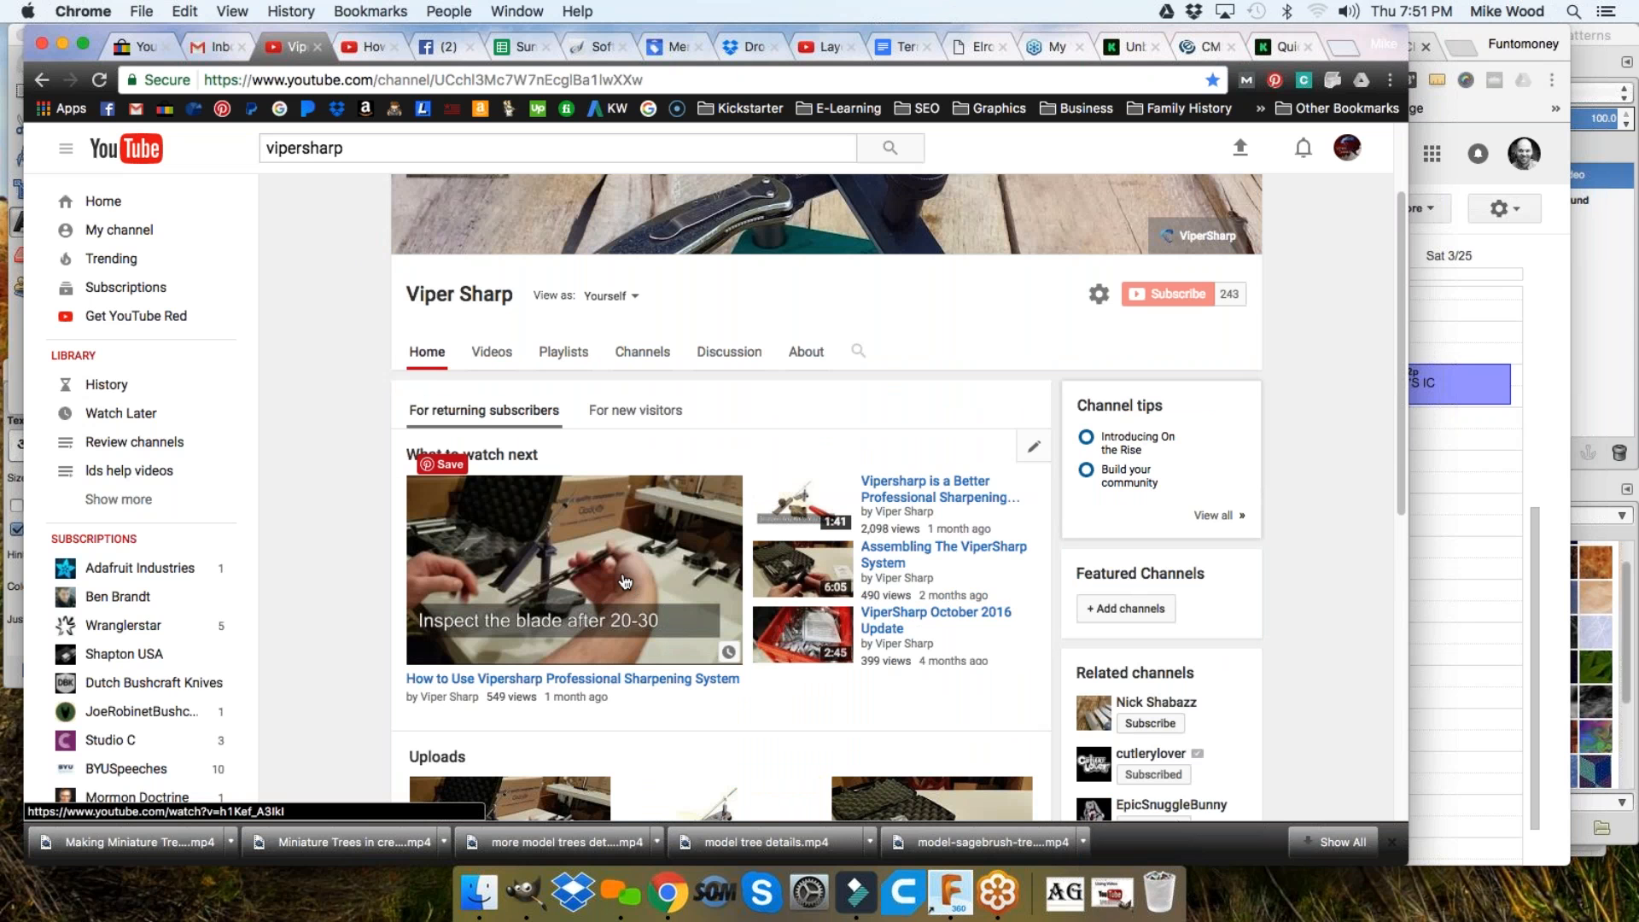
{"action": "scroll", "coordinate": [624, 581], "scroll_direction": "down", "scroll_amount": 3}
{"action": "scroll", "coordinate": [628, 567], "scroll_direction": "up", "scroll_amount": 3}
{"action": "scroll", "coordinate": [681, 557], "scroll_direction": "up", "scroll_amount": 3}
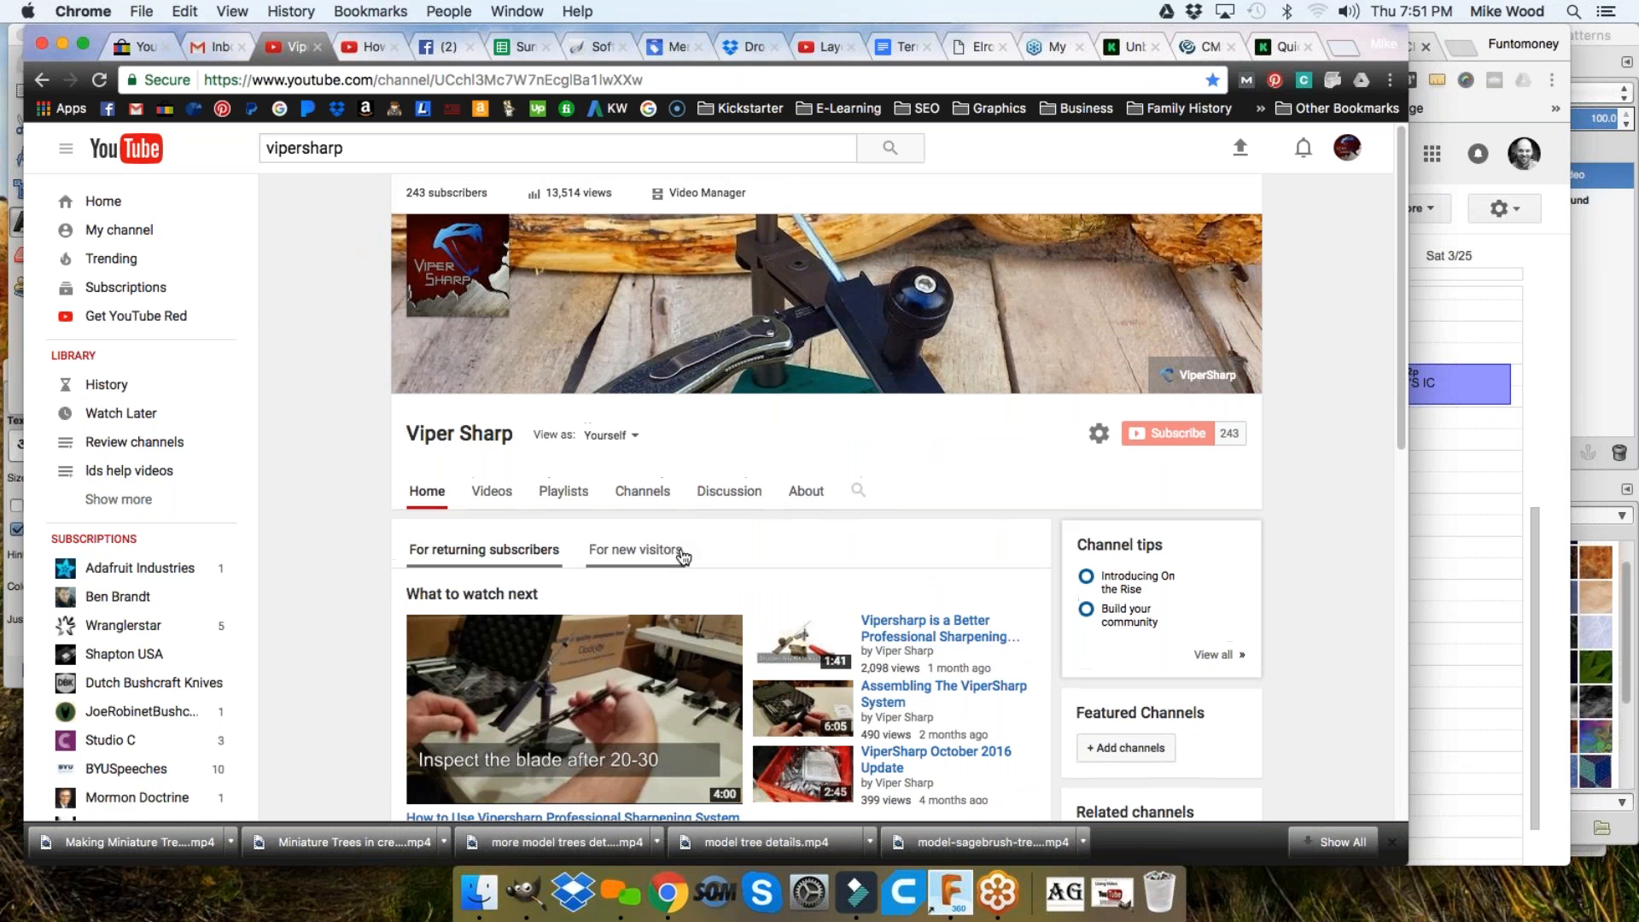
{"action": "scroll", "coordinate": [734, 566], "scroll_direction": "down", "scroll_amount": 2}
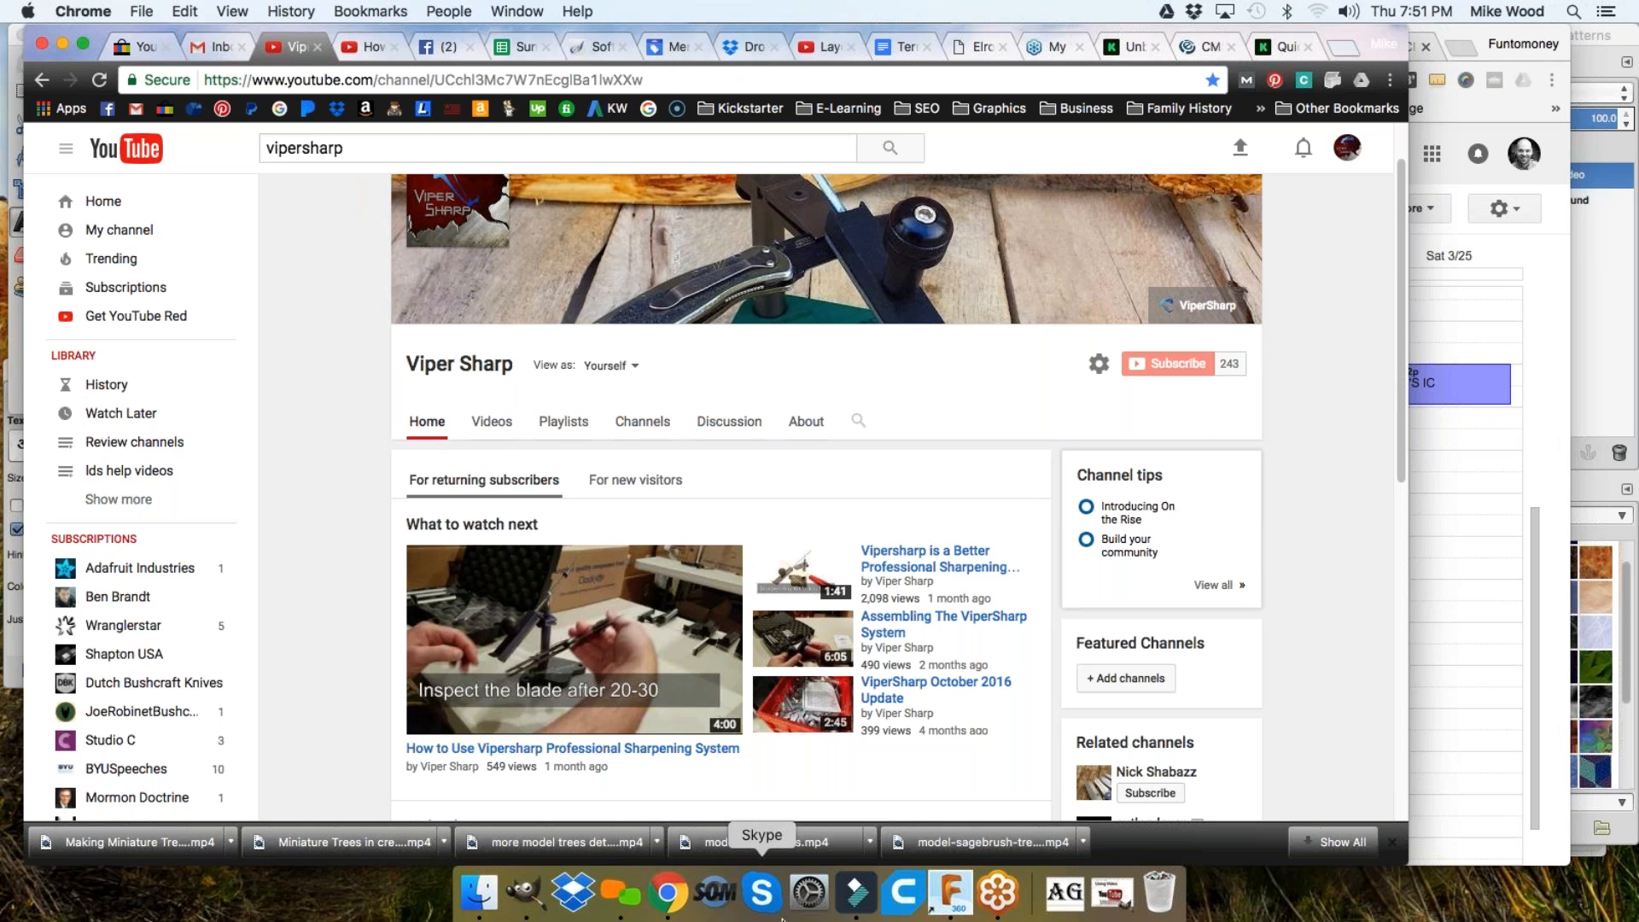
Switch to GIMP and restore the minimized image containing the "Using Video" text and the YouTube logo
{"action": "left_click", "coordinate": [523, 894]}
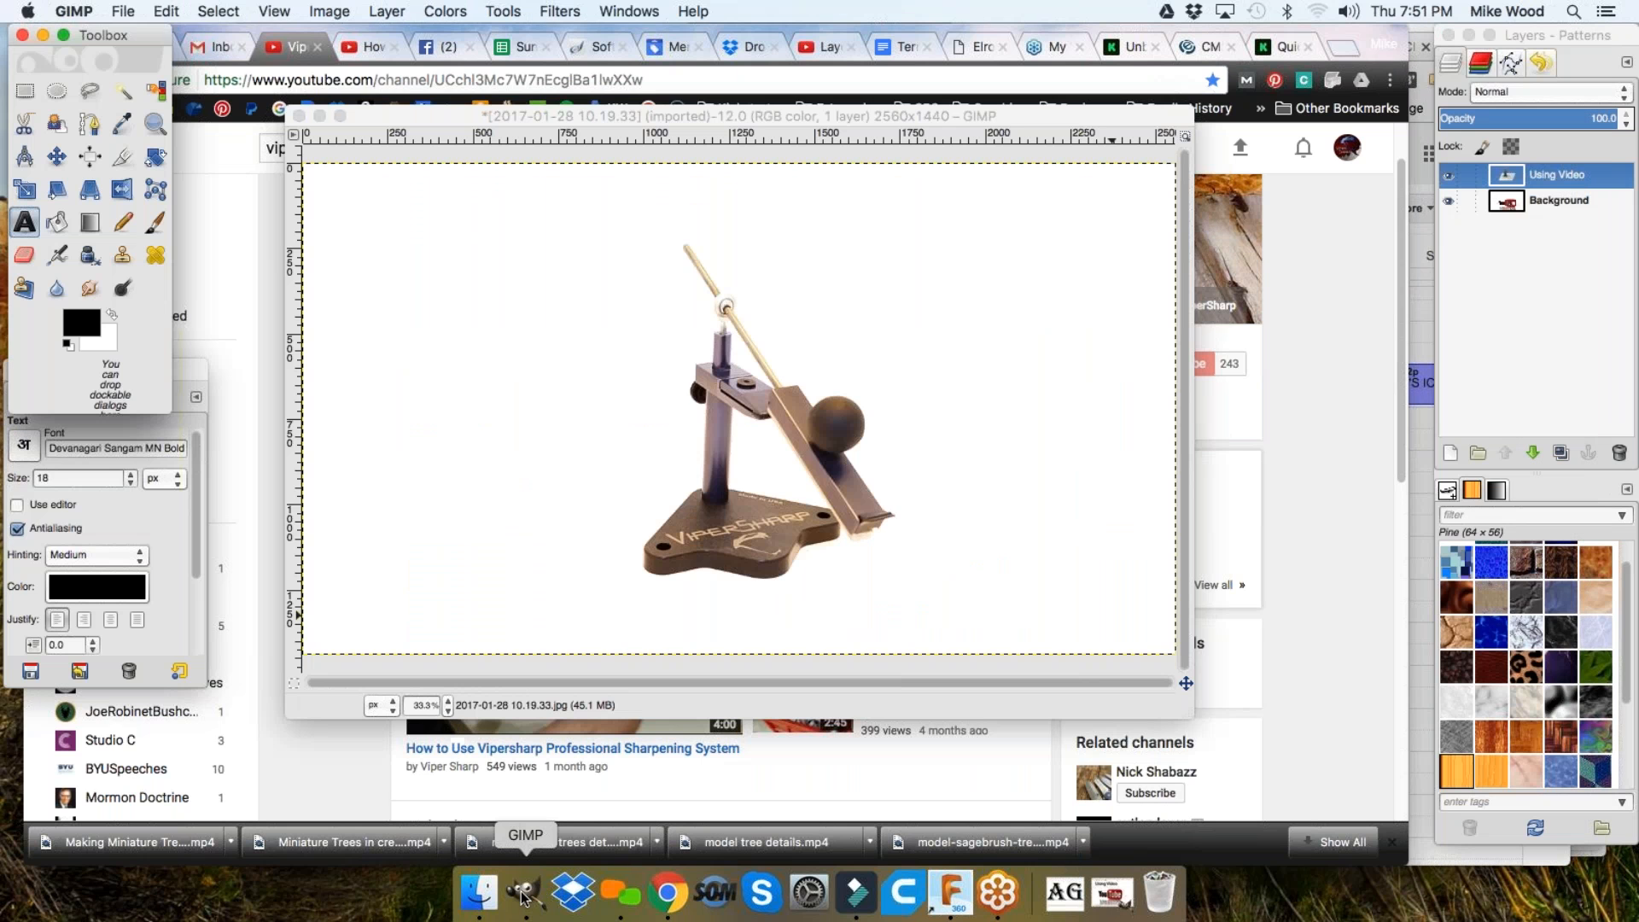
{"action": "left_click", "coordinate": [1108, 895]}
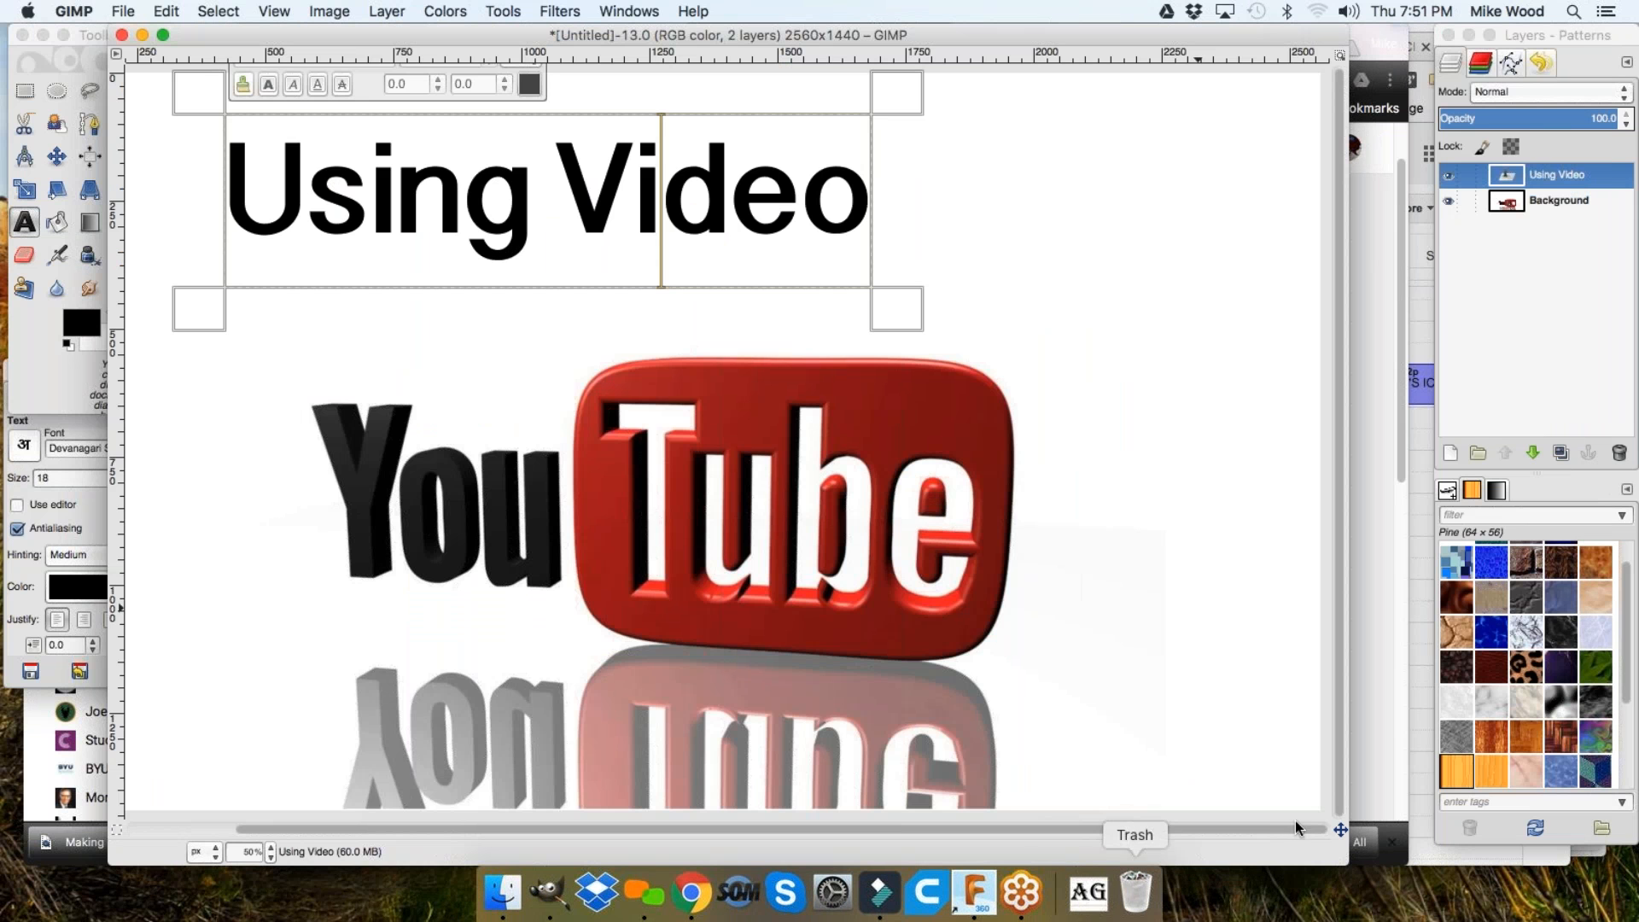
{"action": "left_click", "coordinate": [1621, 68]}
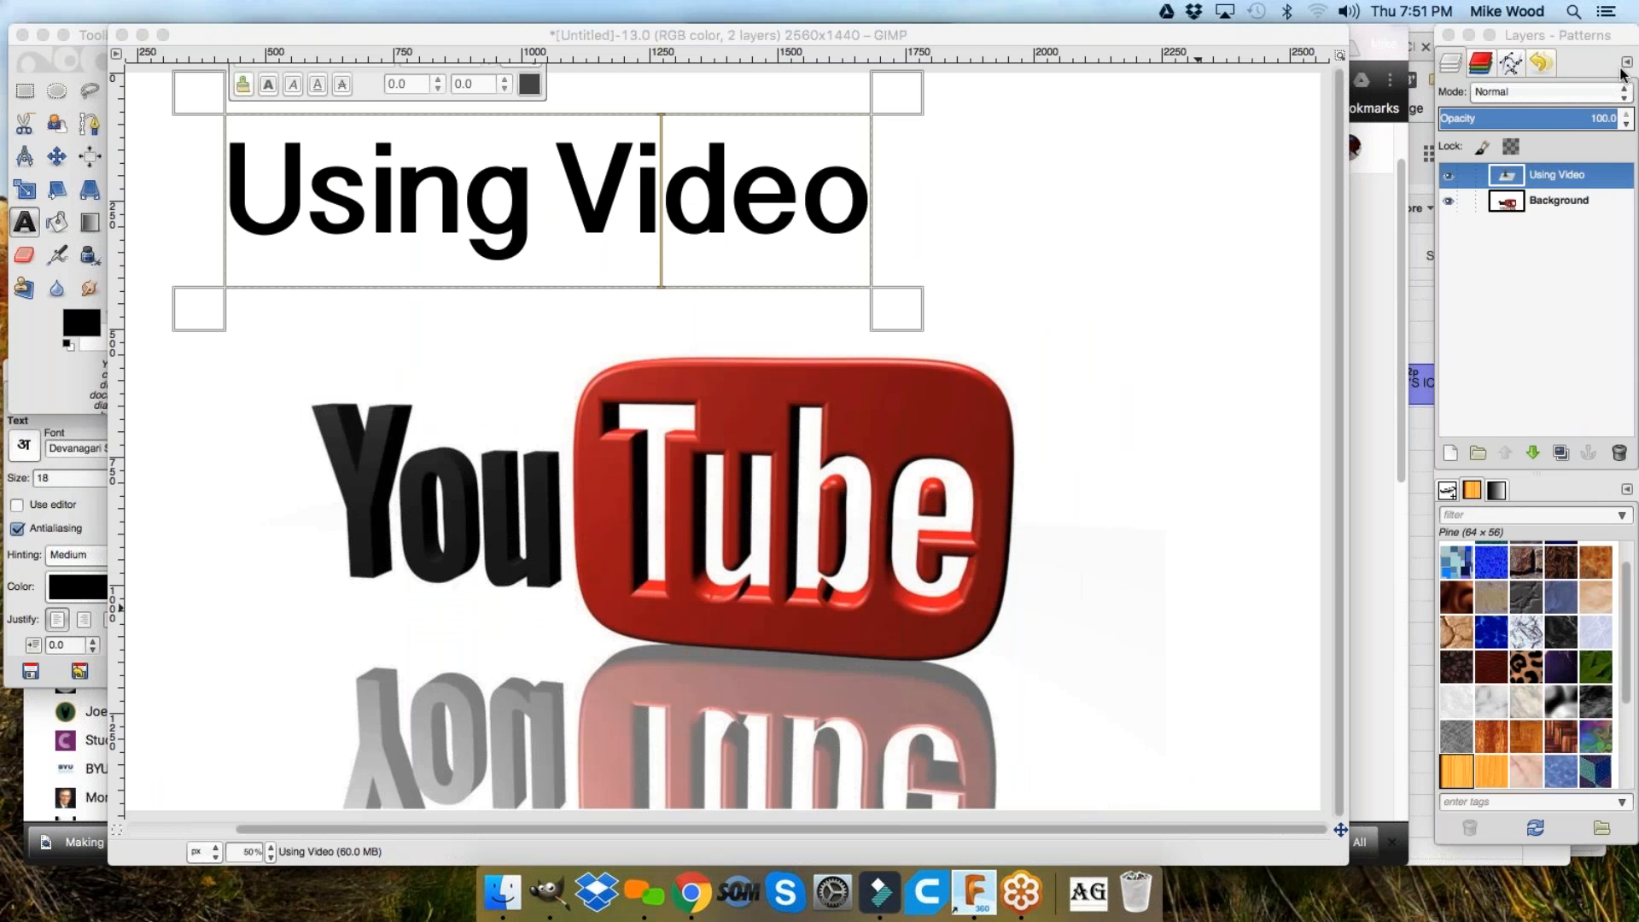